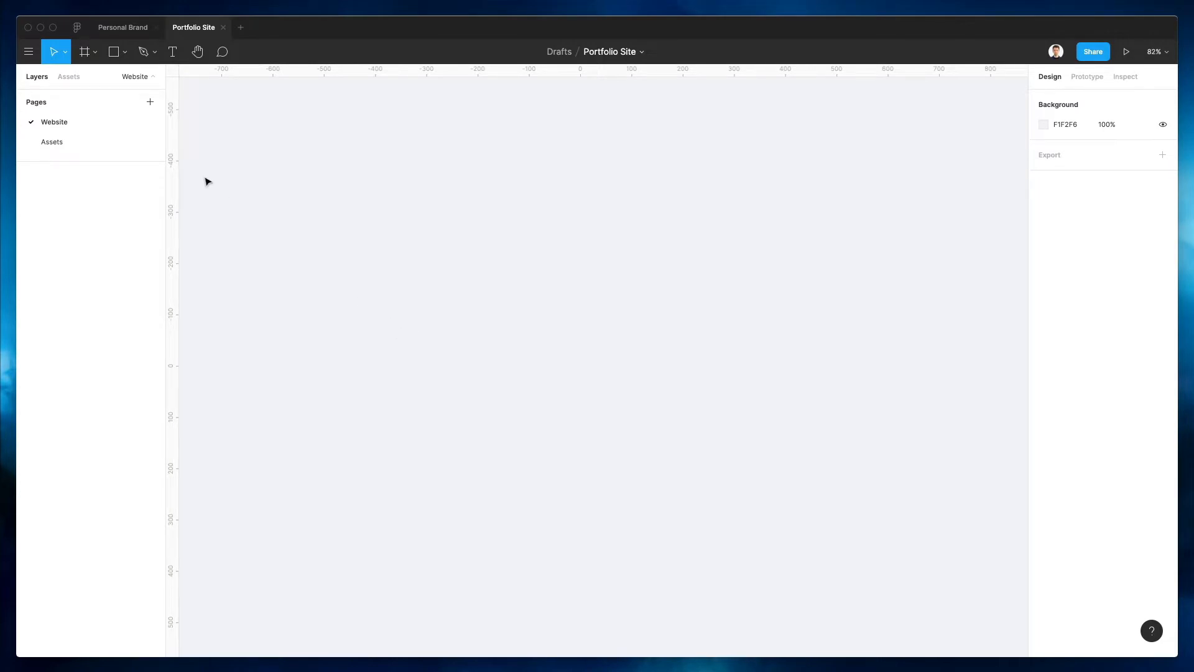
Copy the AI Brain 1 image from the Assets page and paste it onto the Website page
left_click(103, 138)
scroll(262, 168, "down", 1)
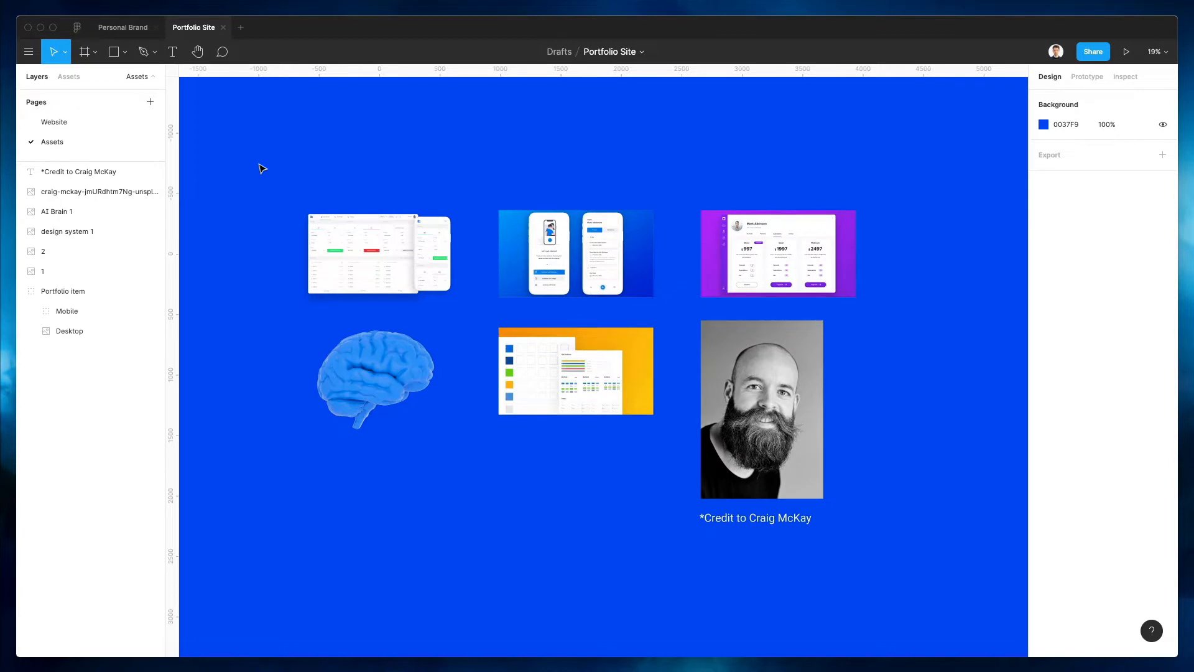
left_click(353, 371)
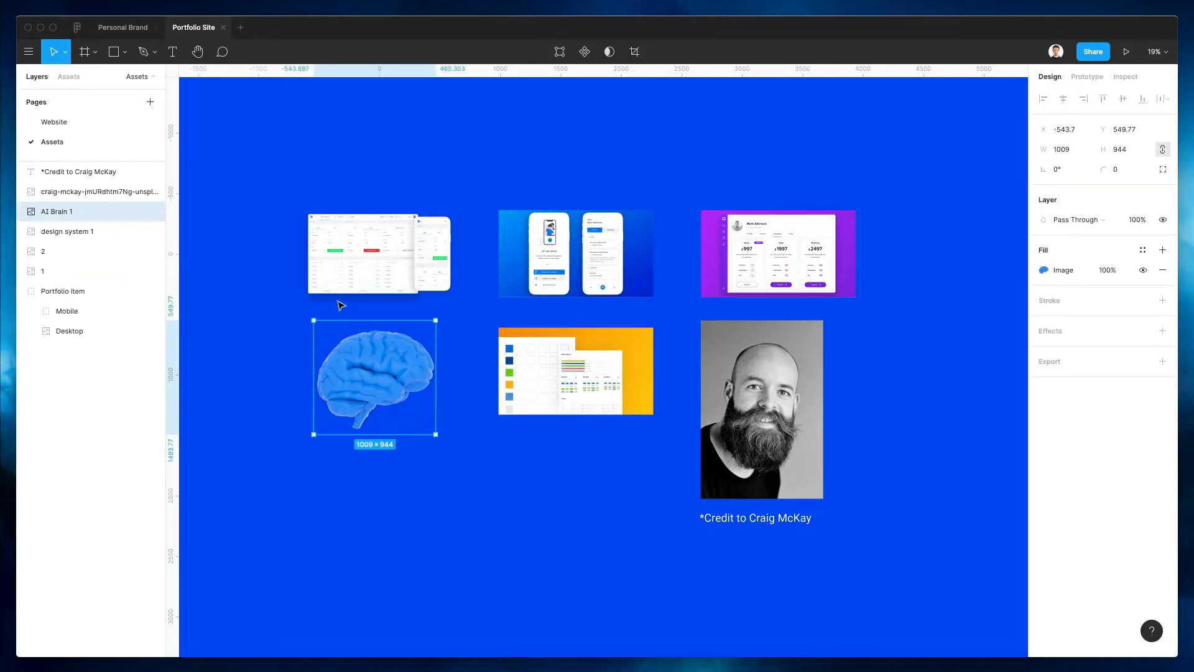
left_click(75, 122)
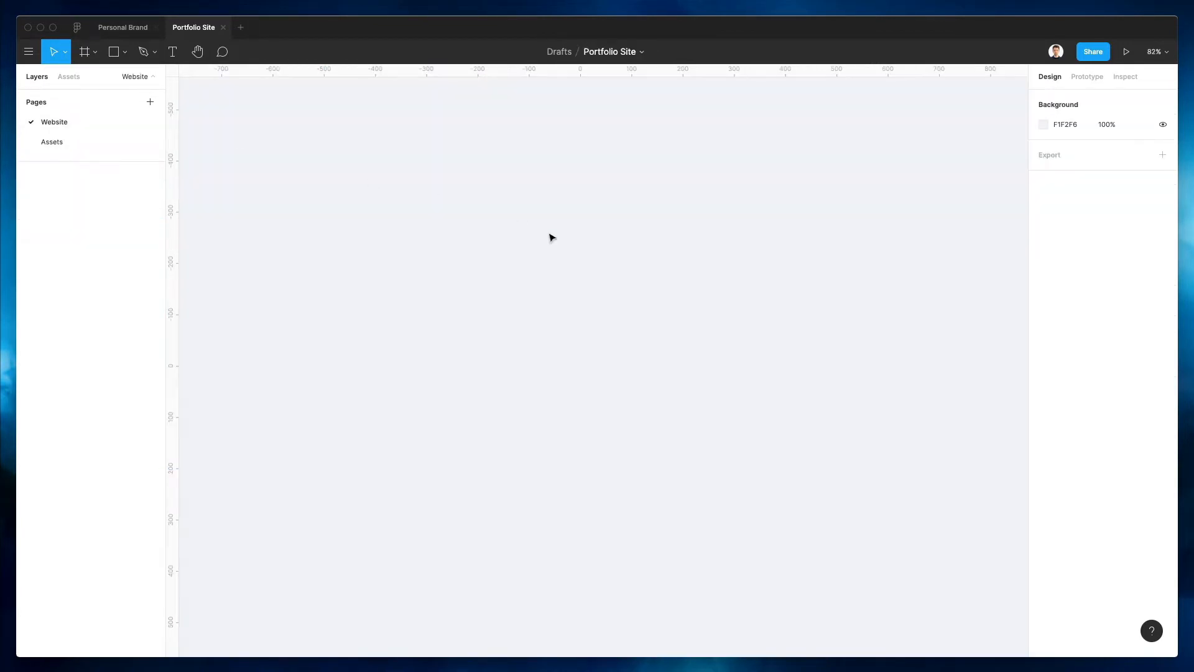
key("ctrl+v")
scroll(549, 239, "up", 3)
scroll(550, 239, "down", 6)
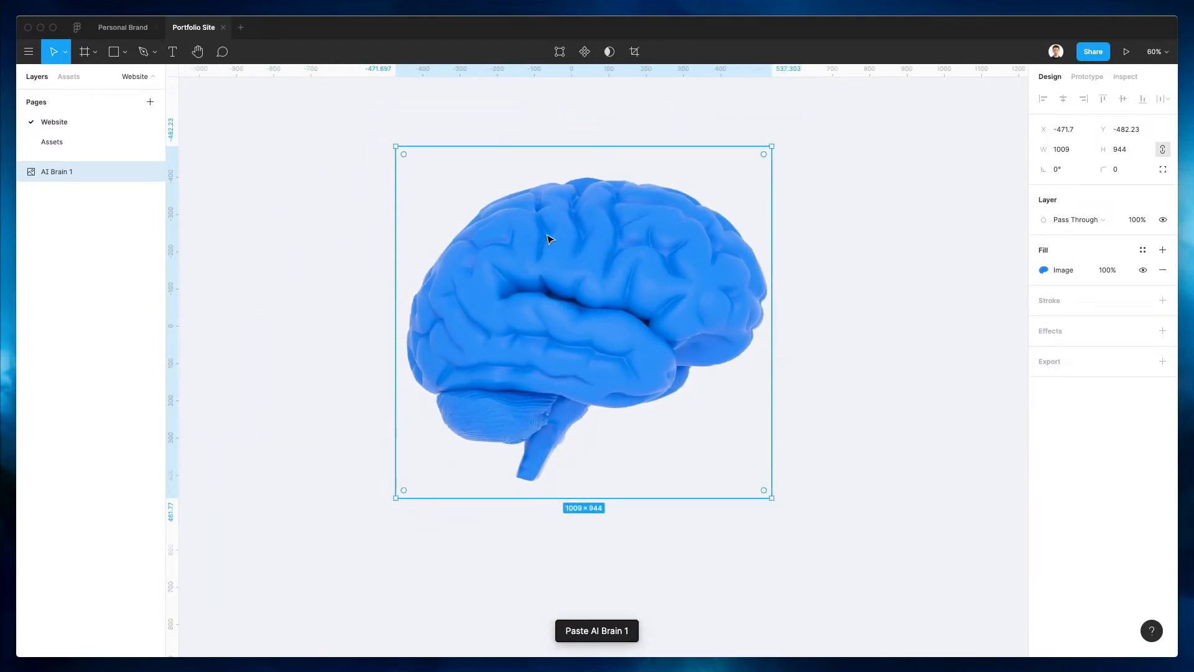
scroll(550, 238, "down", 3)
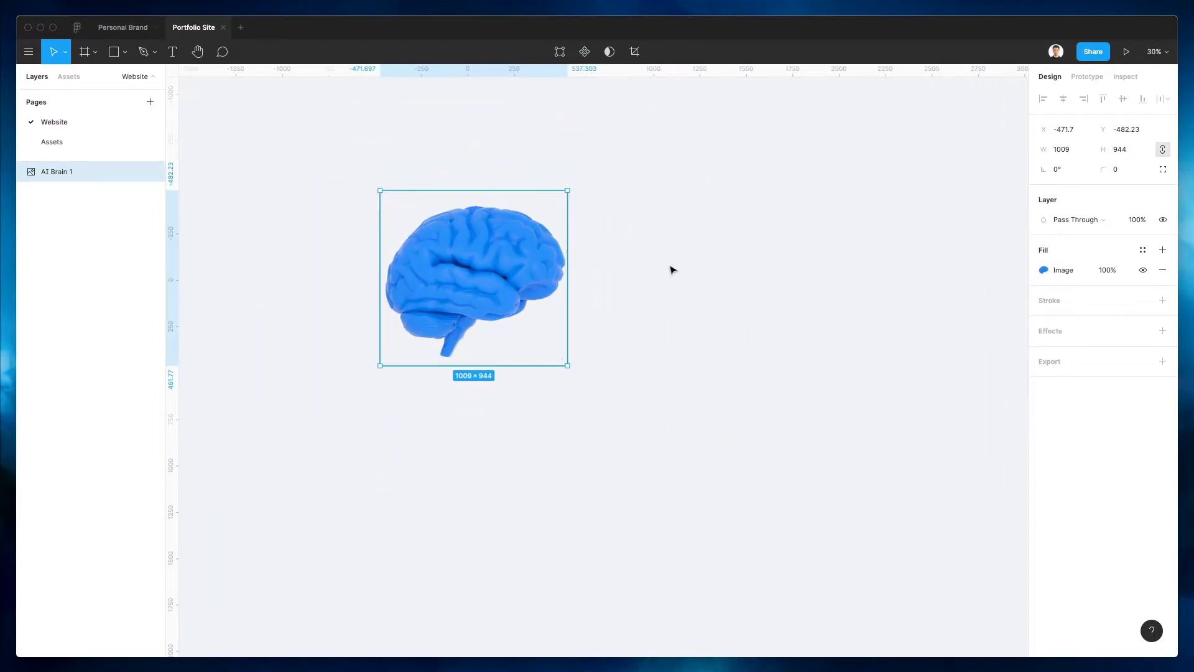
left_click(670, 267)
scroll(667, 269, "right", 1)
scroll(667, 269, "right", 5)
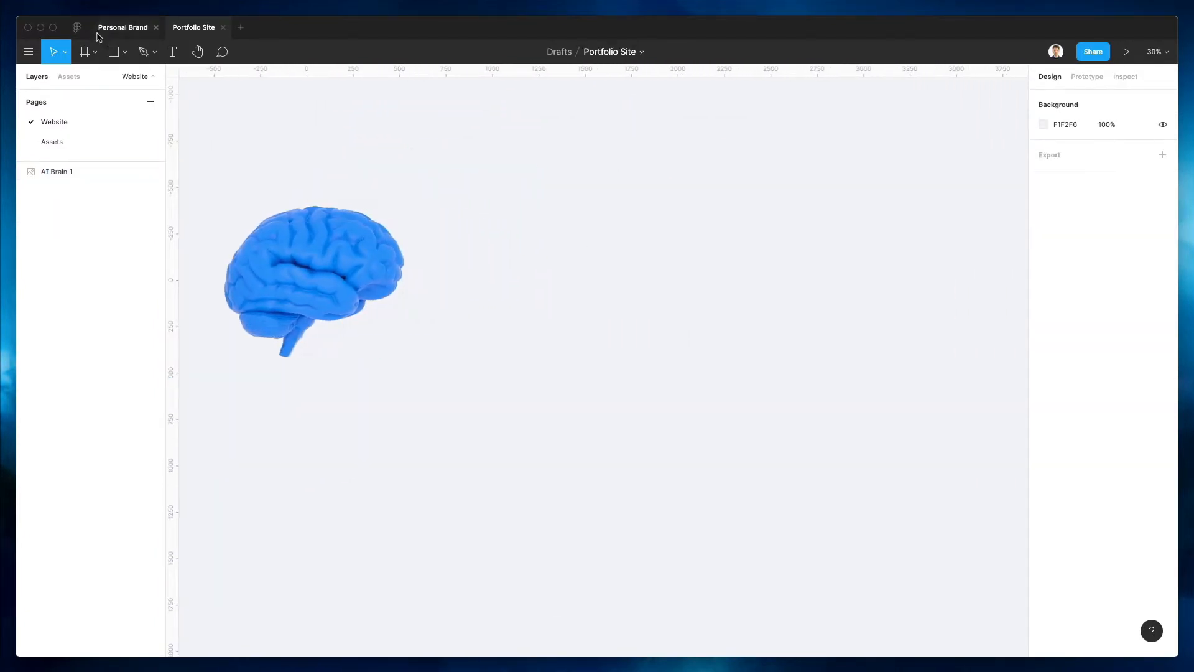
Create a 1440×1024 Desktop frame beside the brain image and nudge it upward
left_click(85, 54)
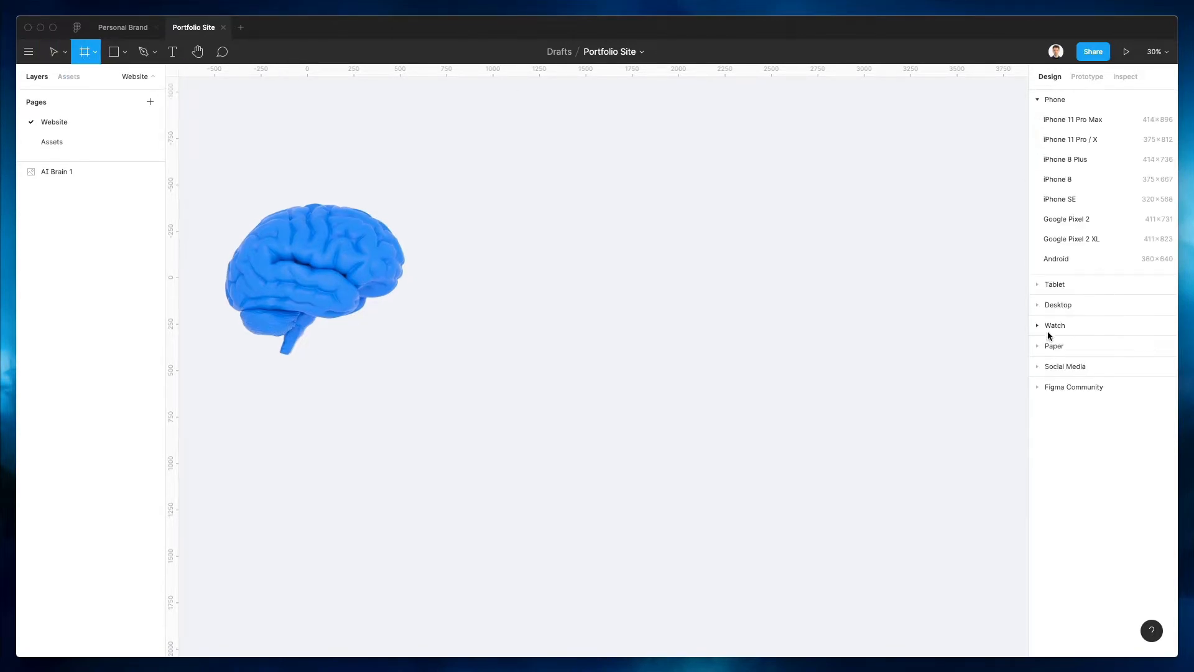
left_click(1051, 306)
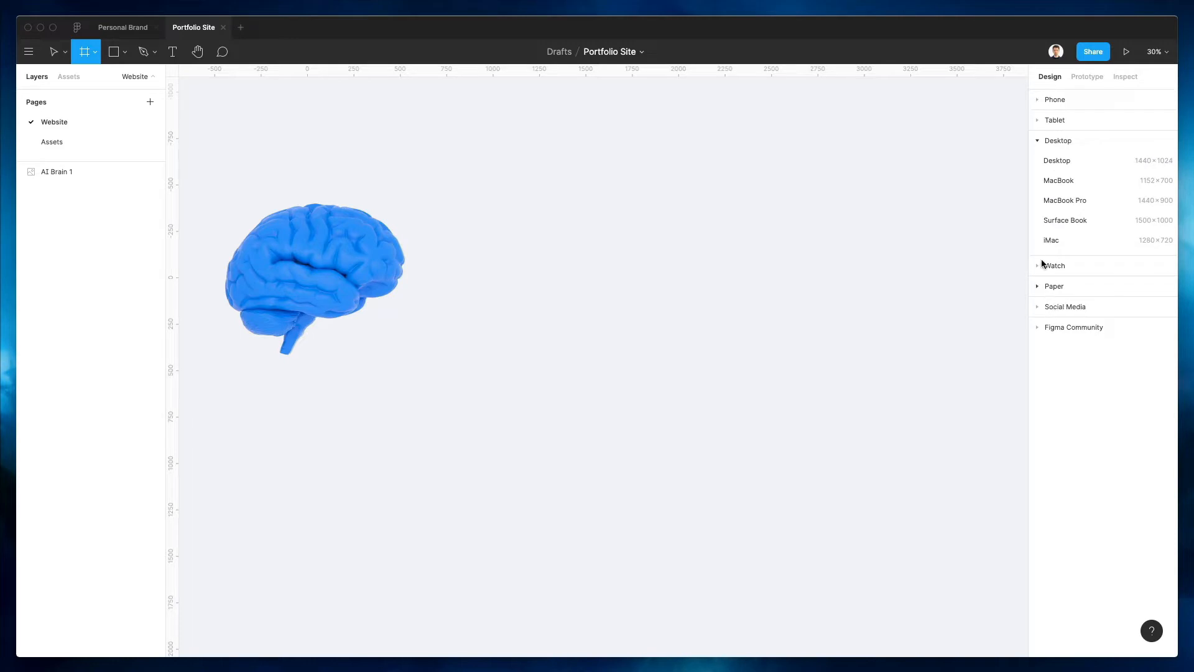
left_click(1064, 163)
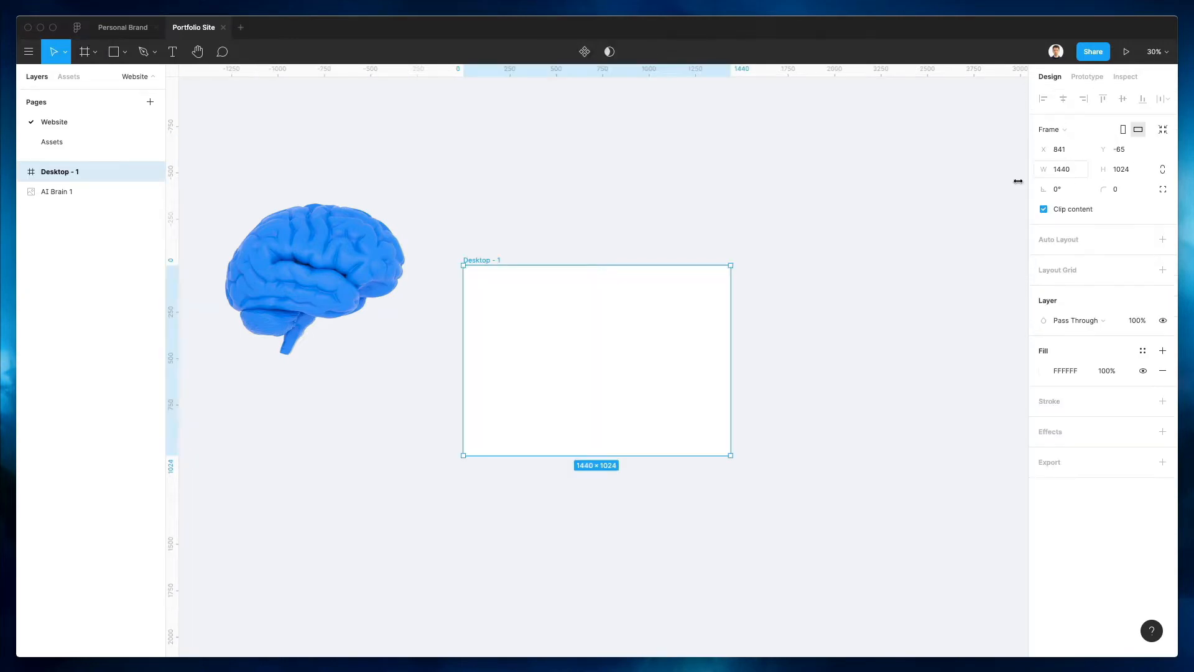
left_click_drag(584, 315, 581, 263)
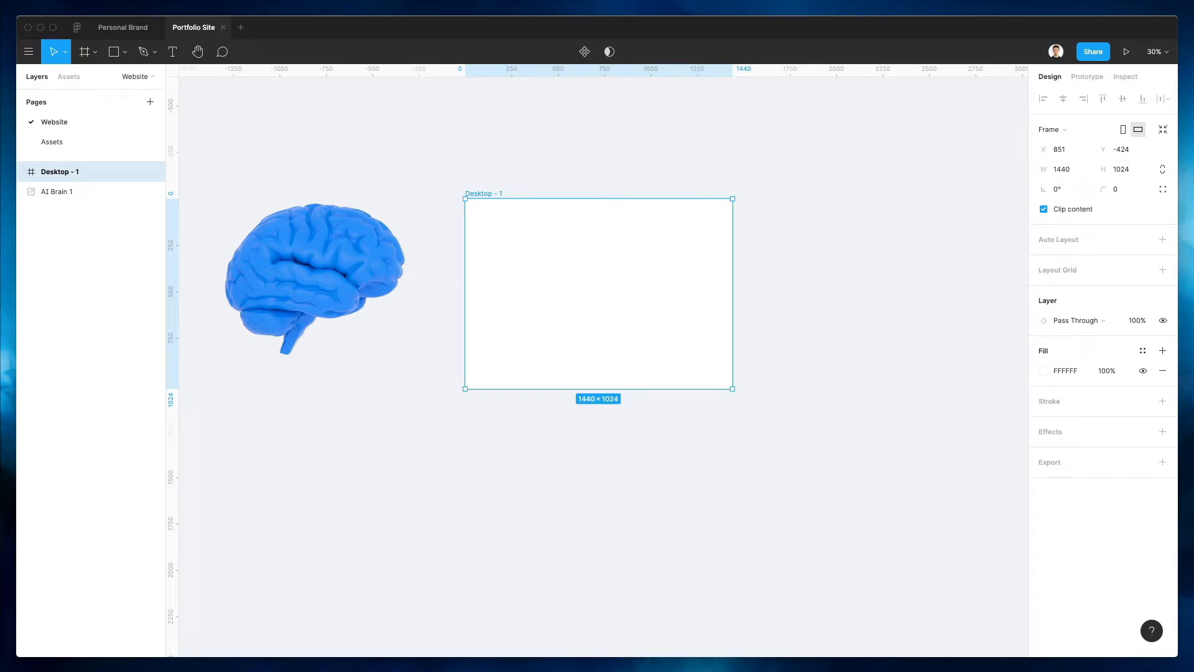
Extend the Desktop - 1 frame's height to 3778
left_click_drag(576, 389, 616, 568)
scroll(626, 448, "down", 3)
scroll(626, 448, "down", 2)
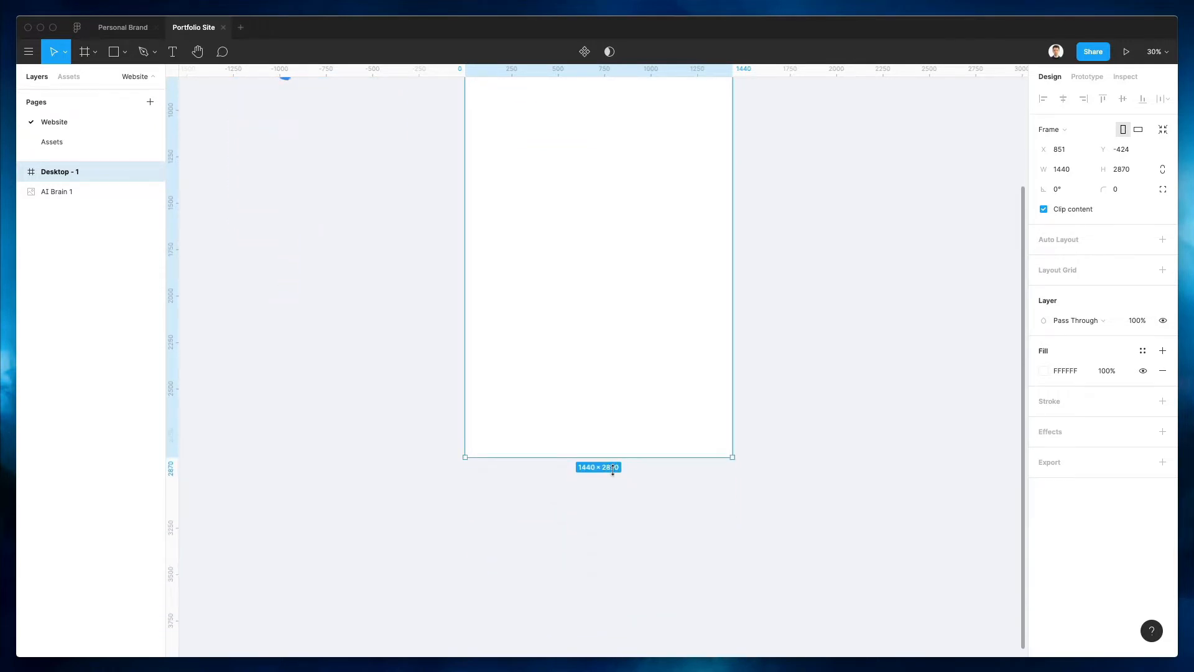
left_click_drag(612, 463, 614, 615)
scroll(618, 400, "up", 5)
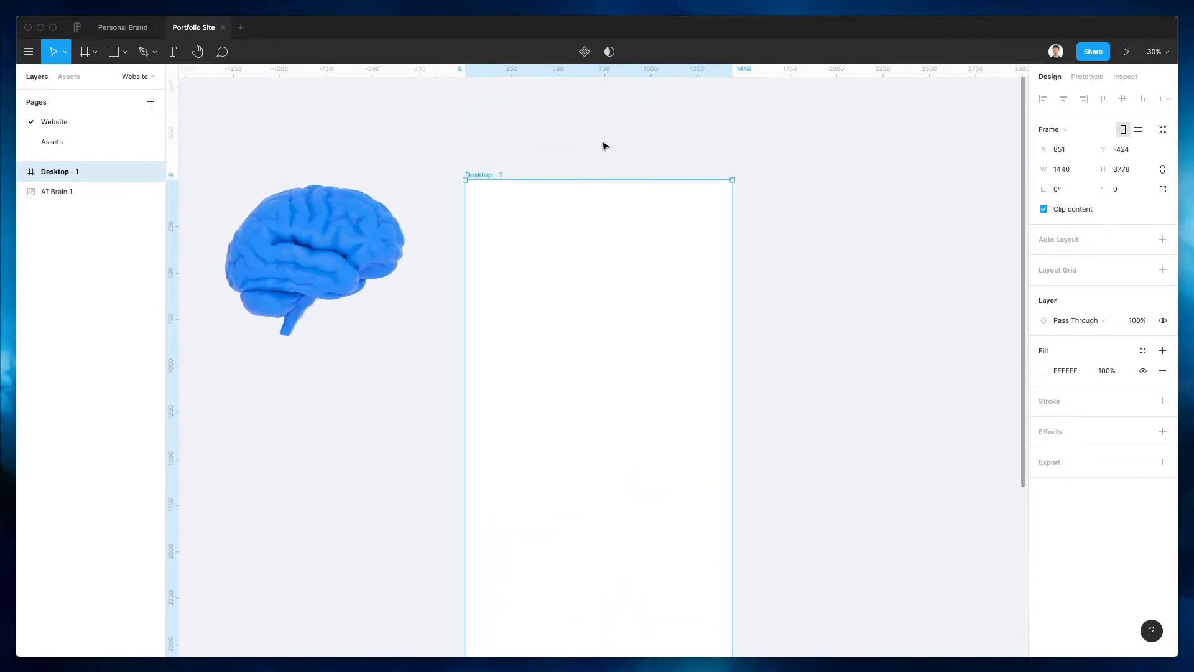
scroll(627, 197, "down", 1)
scroll(621, 178, "down", 2)
scroll(622, 178, "up", 5)
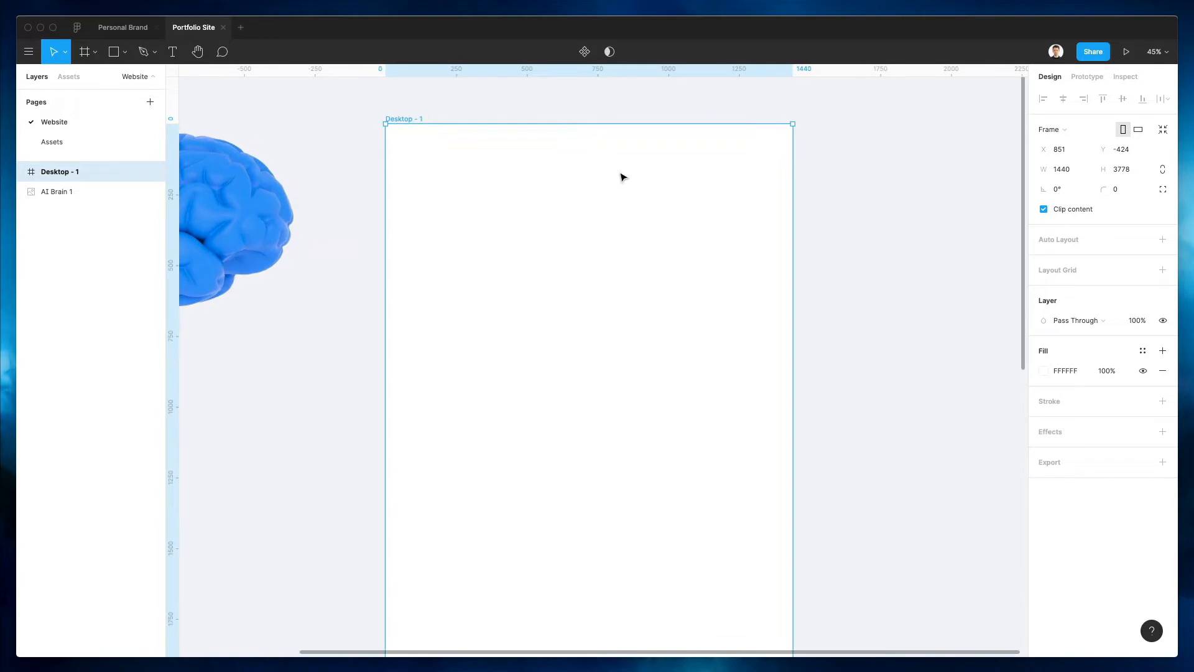
scroll(622, 177, "up", 1)
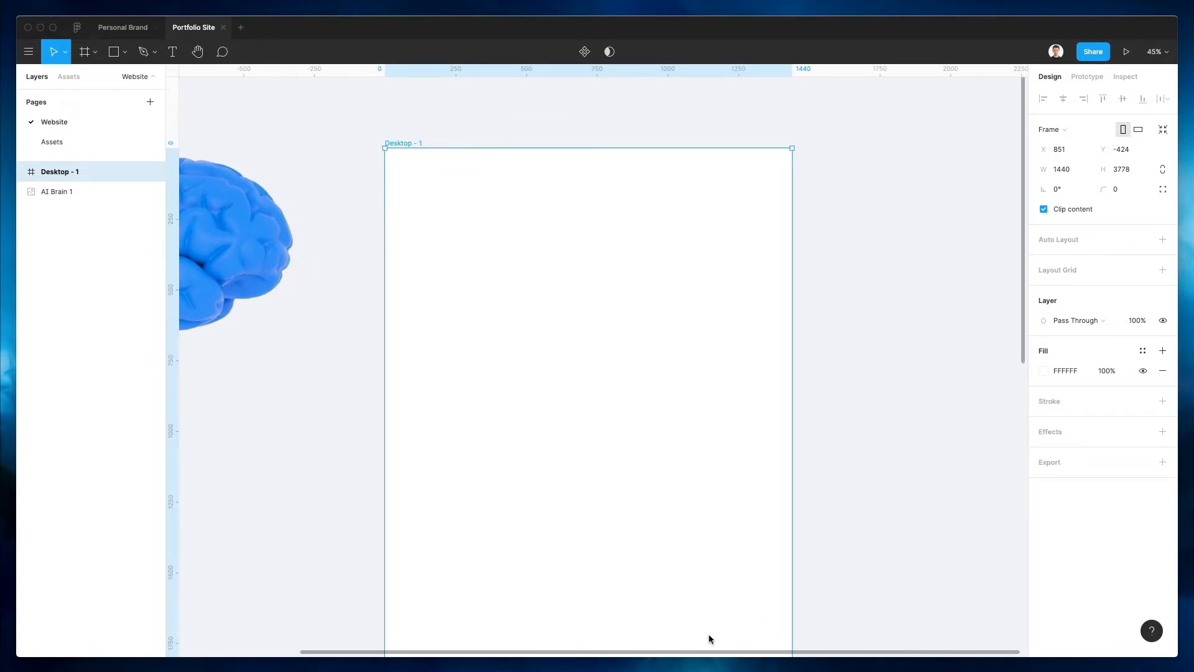
left_click_drag(275, 517, 132, 502)
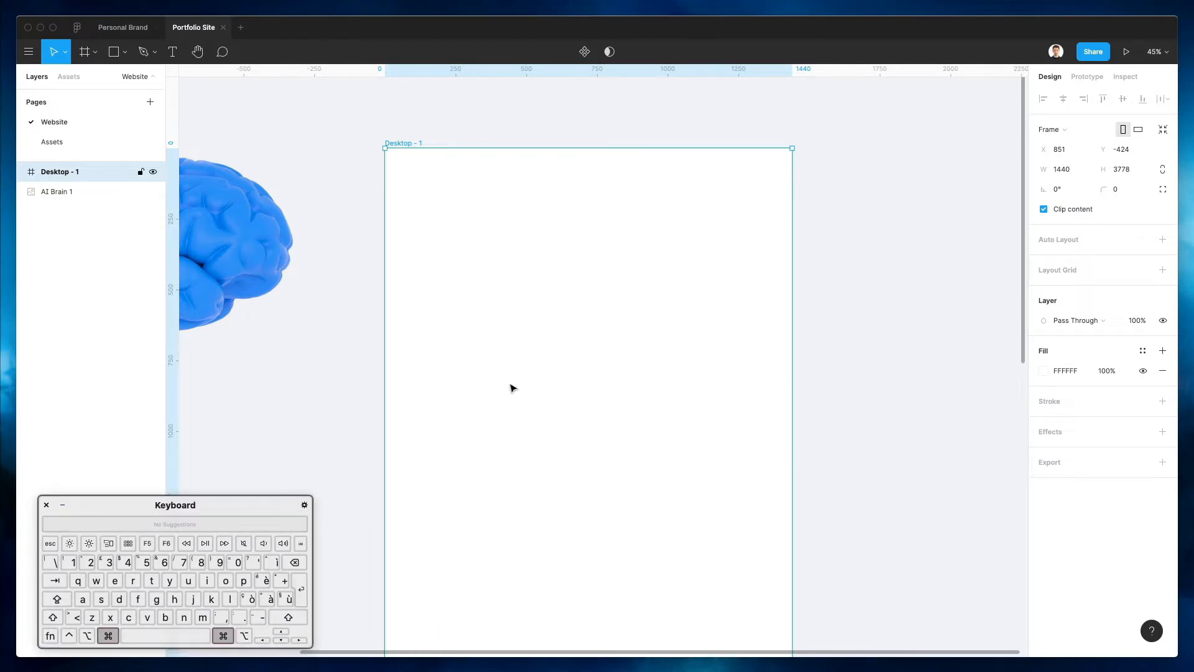
scroll(590, 232, "up", 3)
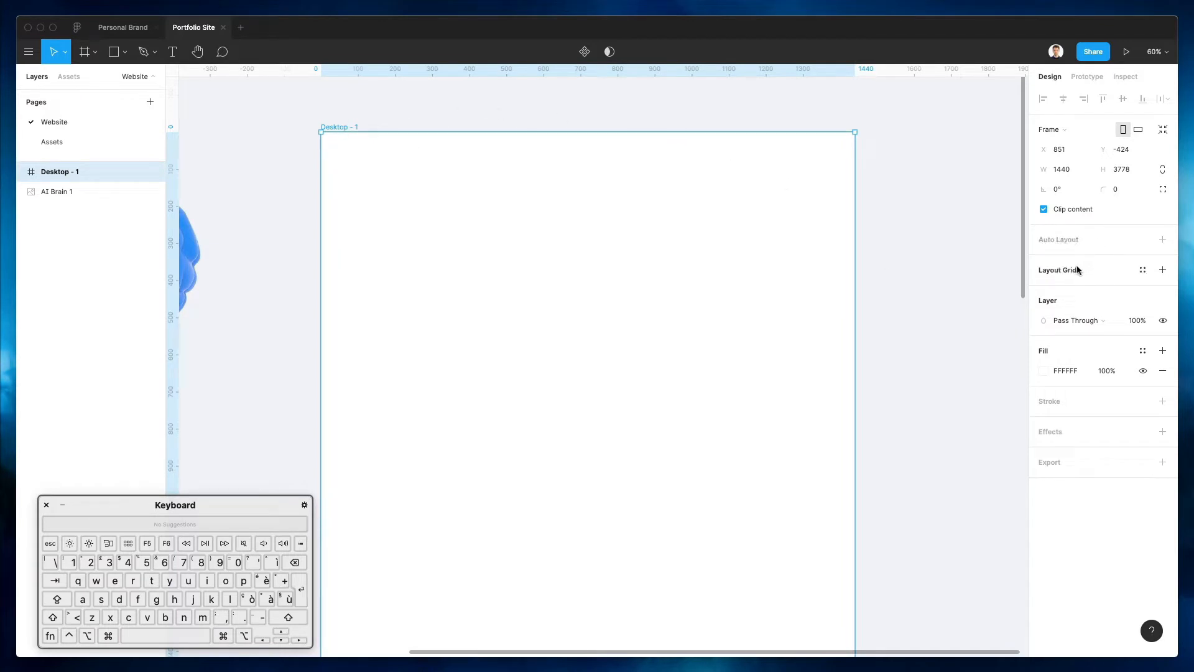
Add a Columns layout grid to Desktop - 1 with count 12, 20 px gutter and margin 71
left_click(1159, 273)
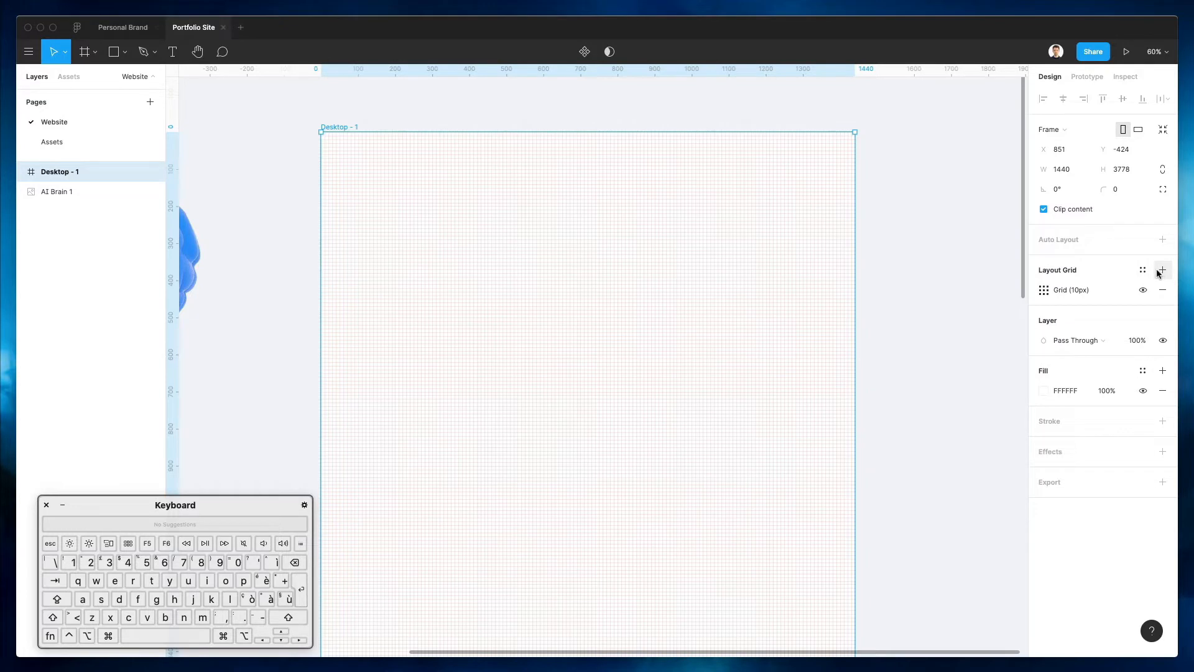
left_click(1044, 291)
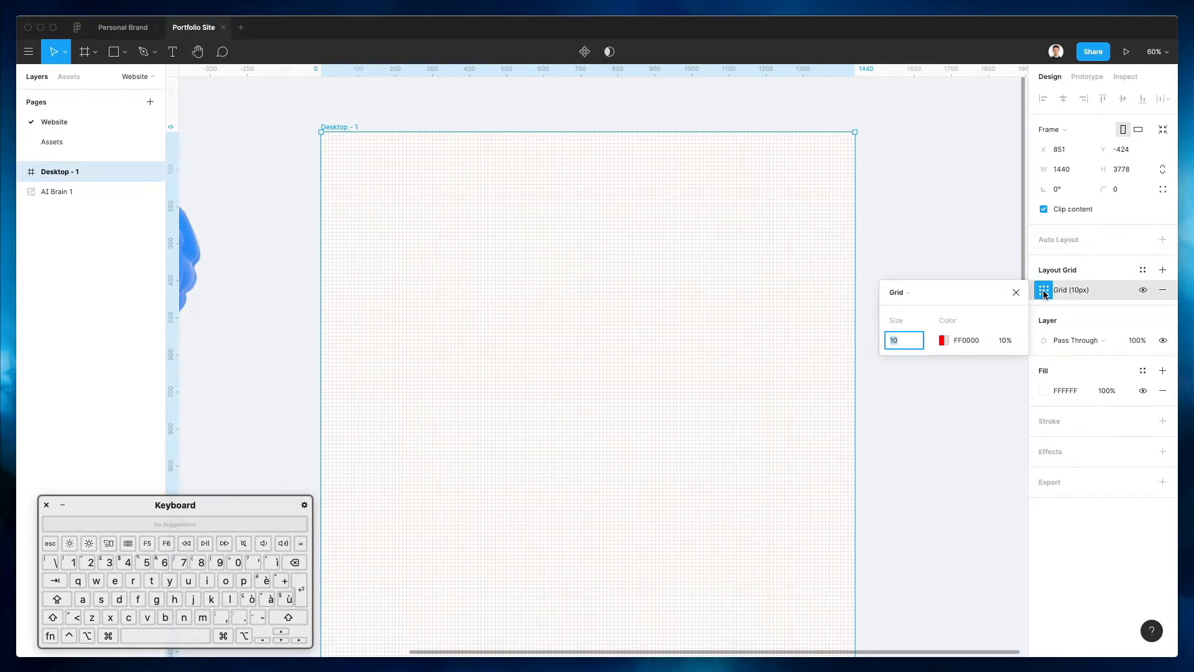
left_click(912, 293)
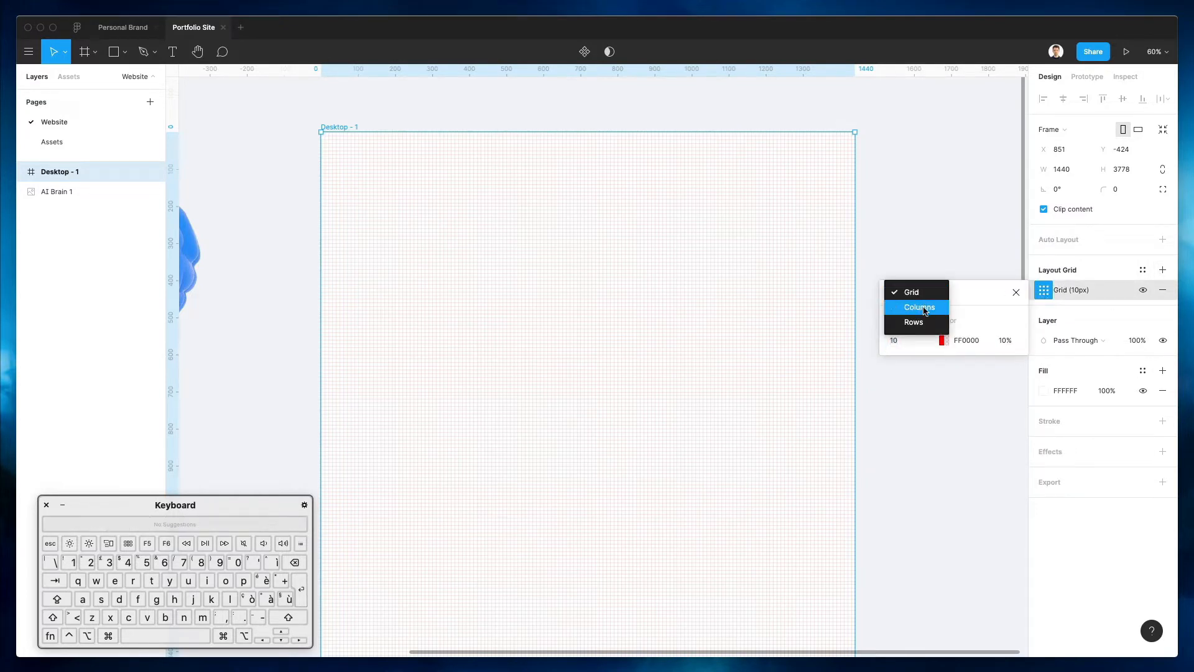
left_click(921, 306)
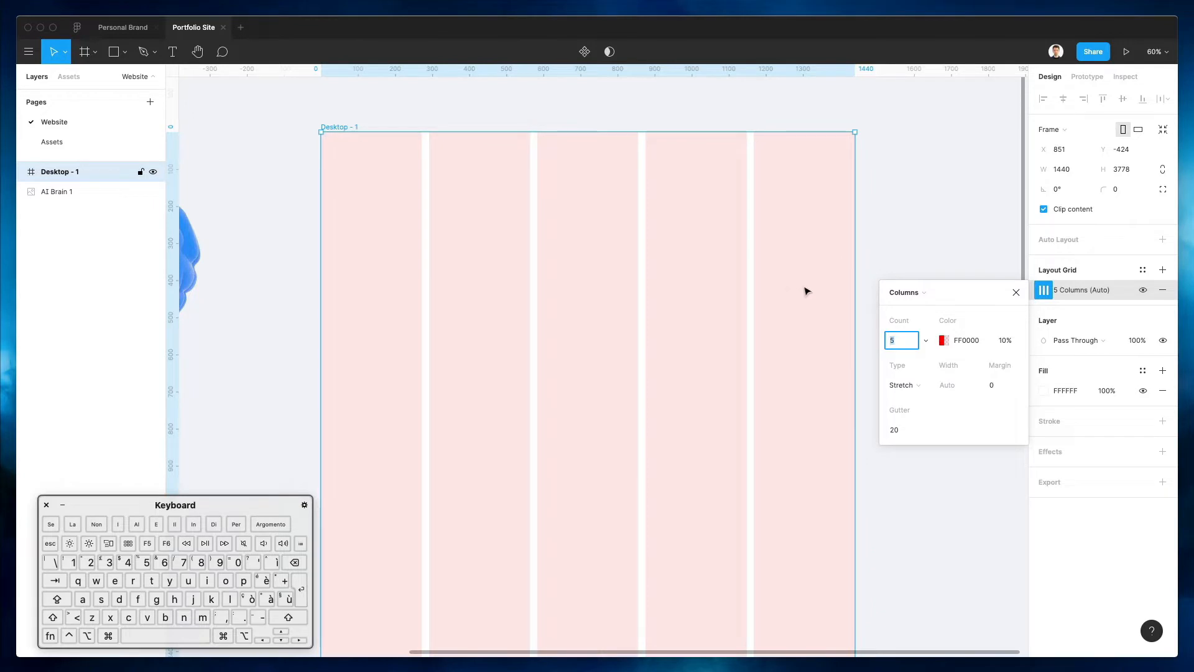
type("12")
key("Return")
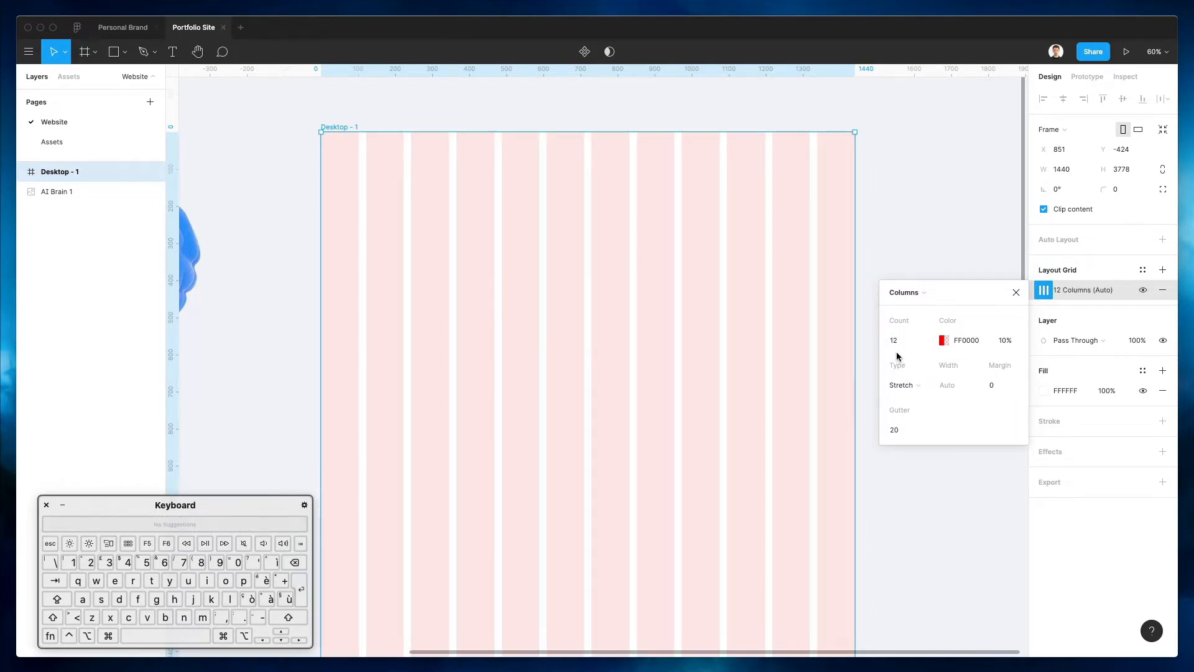
left_click(998, 386)
key("shift+Up")
key("shift+Up")
key("shift+Up")
key("shift+Up")
key("shift+Up")
key("shift+Up")
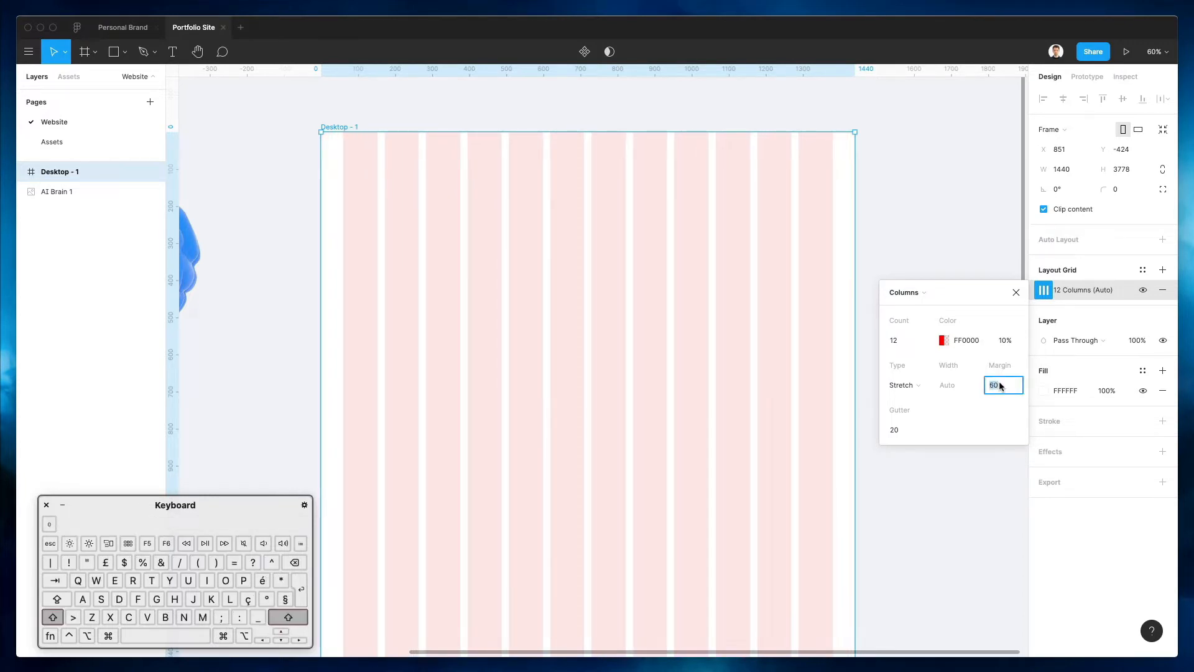
key("shift+Up")
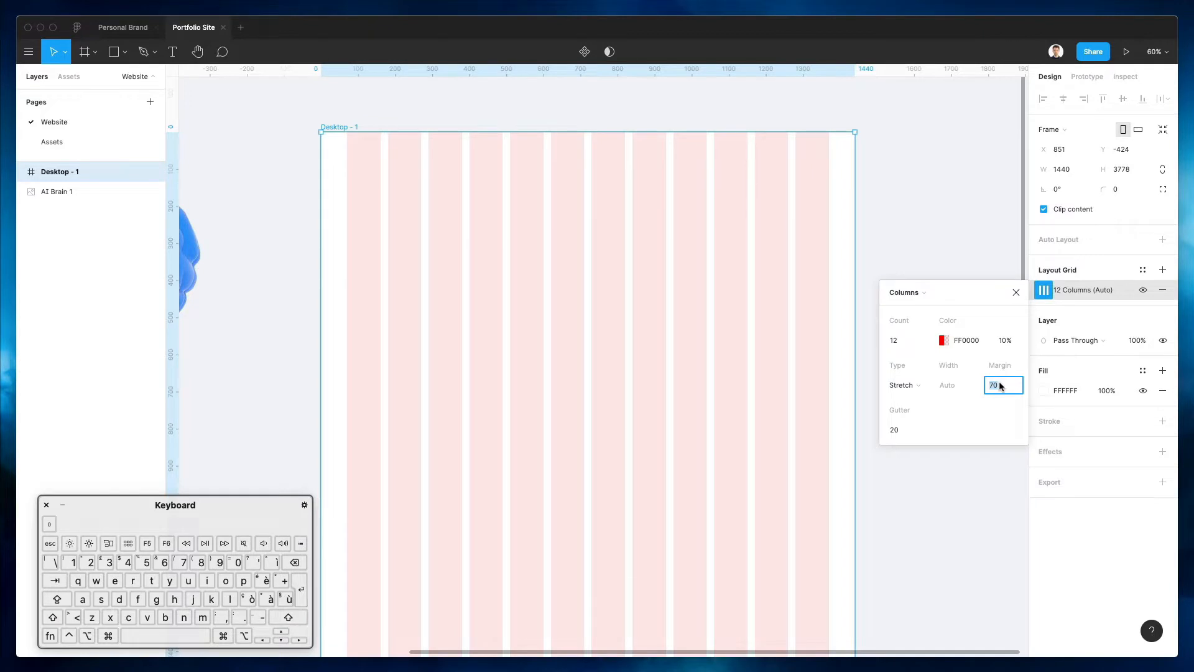
key("Up")
Move the AI Brain 1 image into Desktop - 1, shrink it, and place it on the right
left_click(903, 214)
scroll(474, 222, "left", 3)
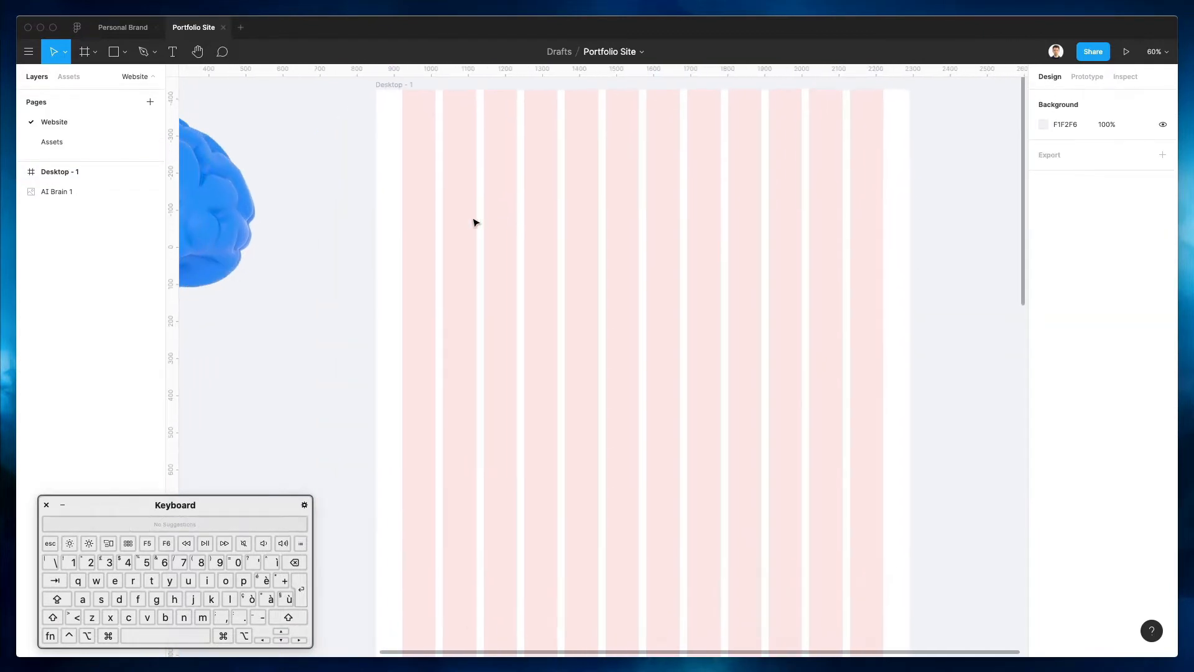
scroll(461, 258, "left", 2)
scroll(460, 258, "up", 2)
left_click(205, 256)
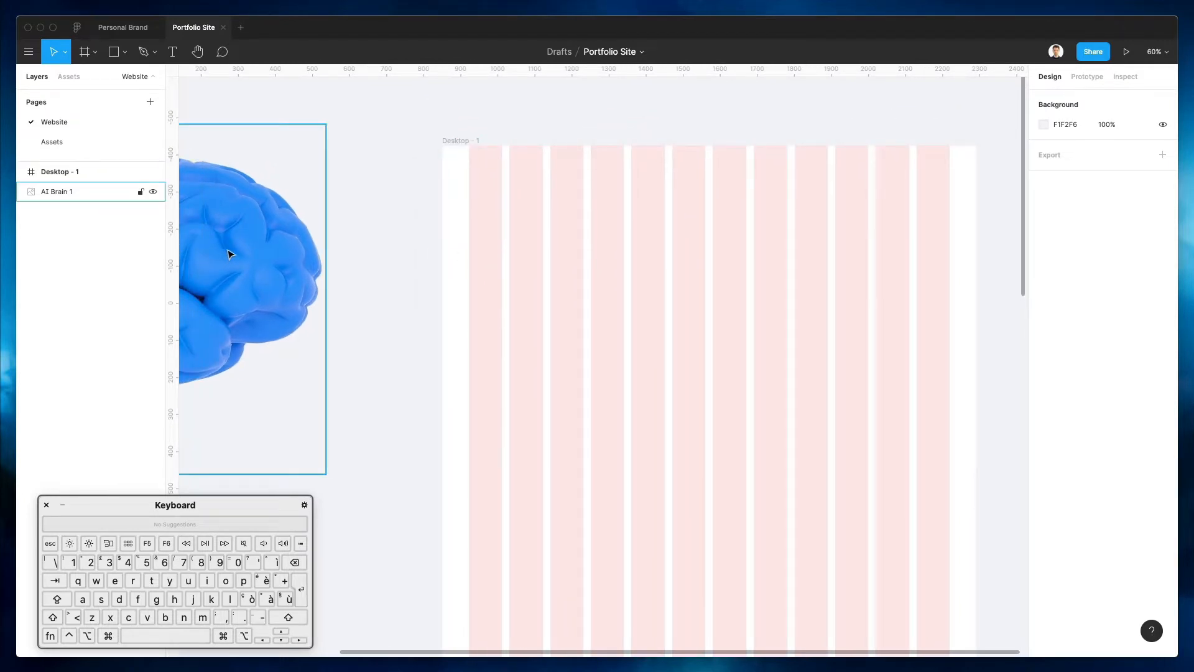
left_click_drag(233, 254, 815, 296)
left_click_drag(906, 164, 812, 248)
left_click_drag(743, 331, 877, 298)
Set the Desktop - 1 frame fill to black 000000
left_click(457, 141)
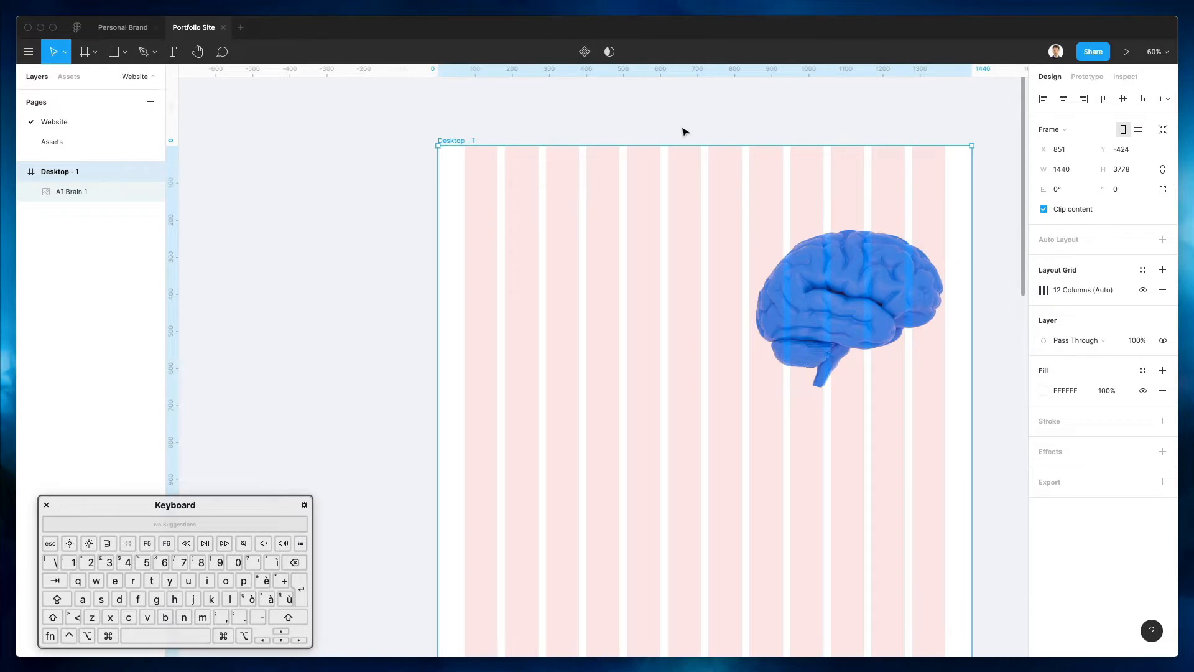
left_click(1043, 390)
left_click_drag(955, 384, 839, 565)
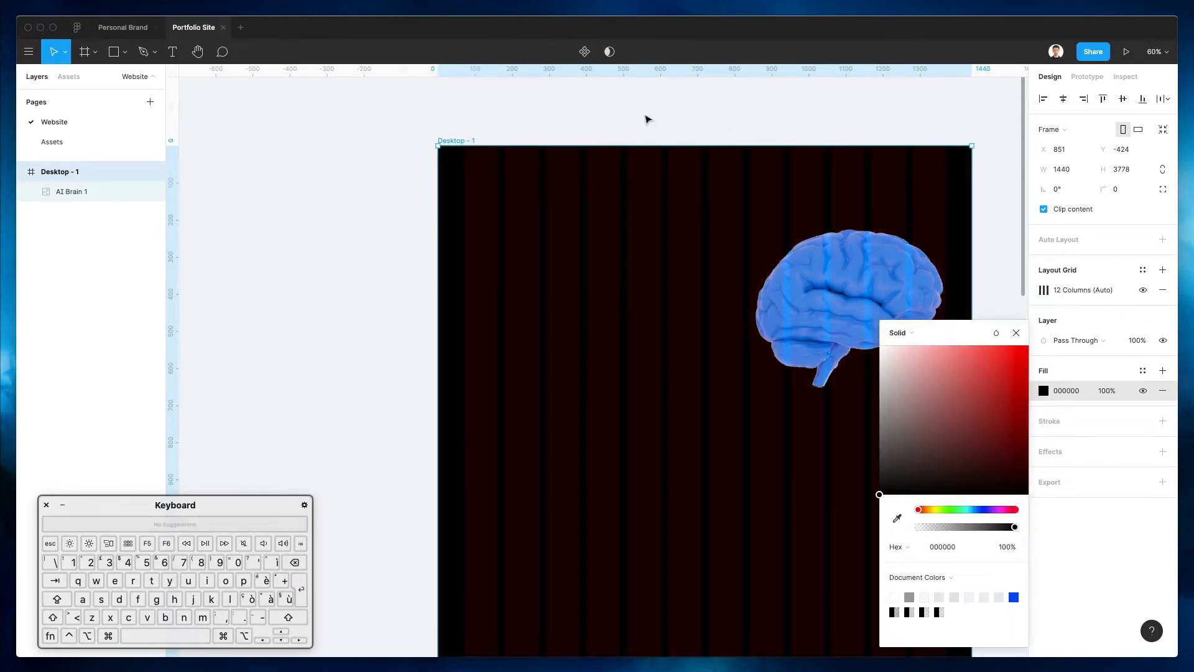
left_click(712, 111)
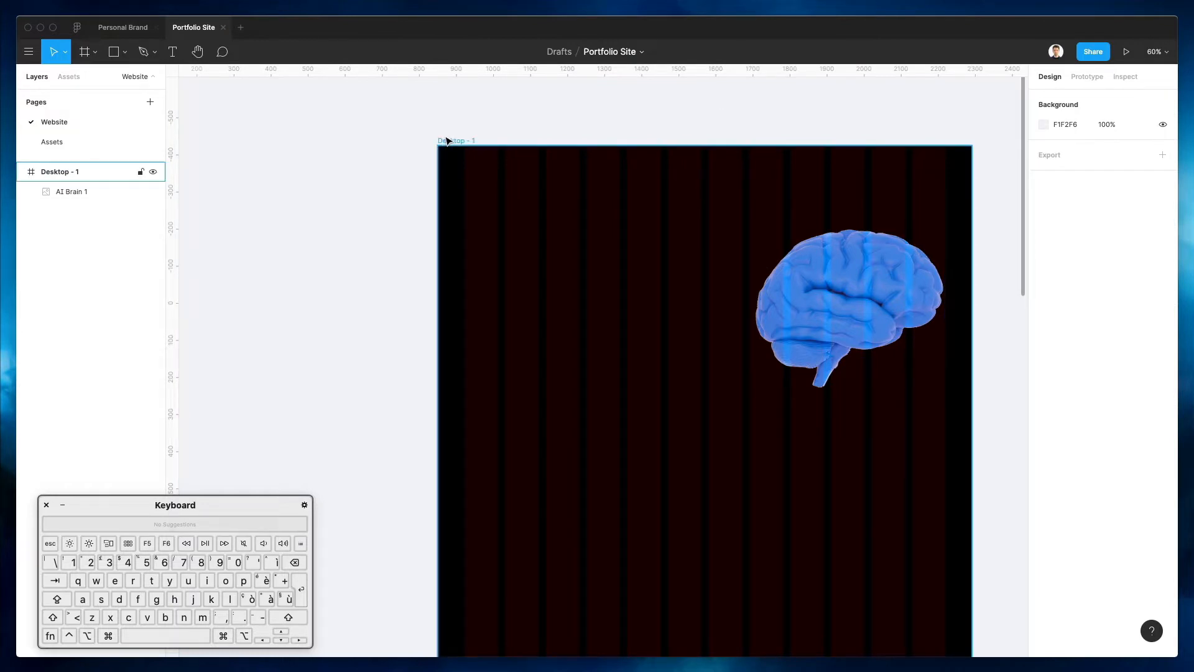
scroll(447, 141, "down", 1)
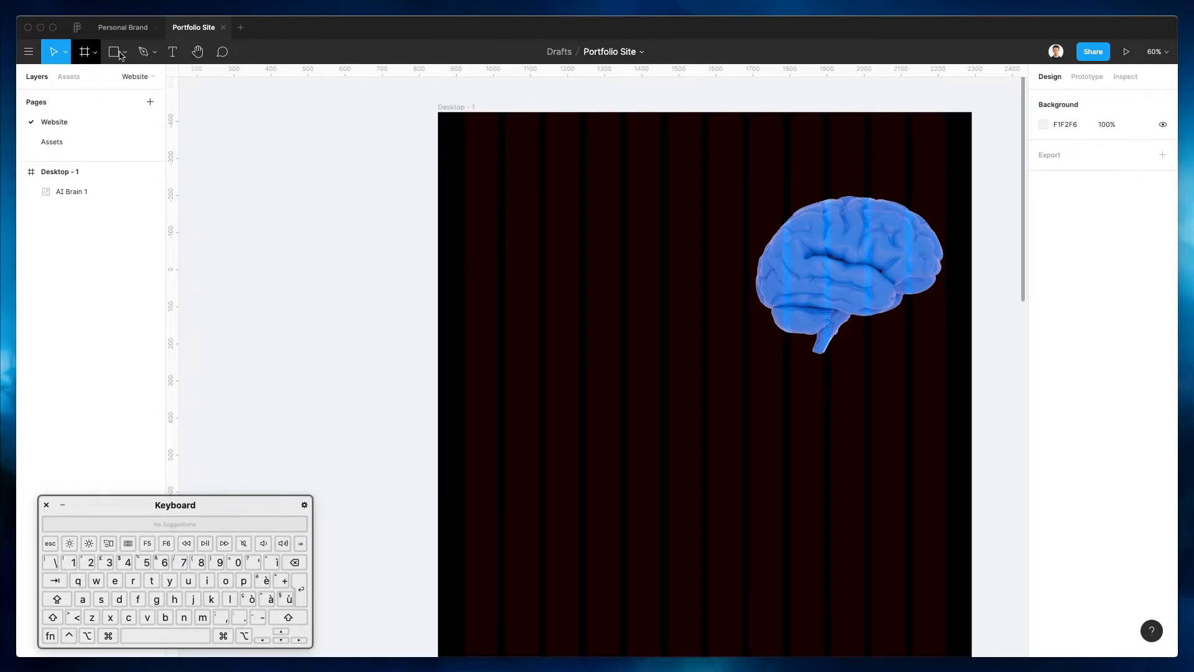
Paste the 'I am a User Experience Designer…Next Level' headline text onto the frame
left_click(169, 55)
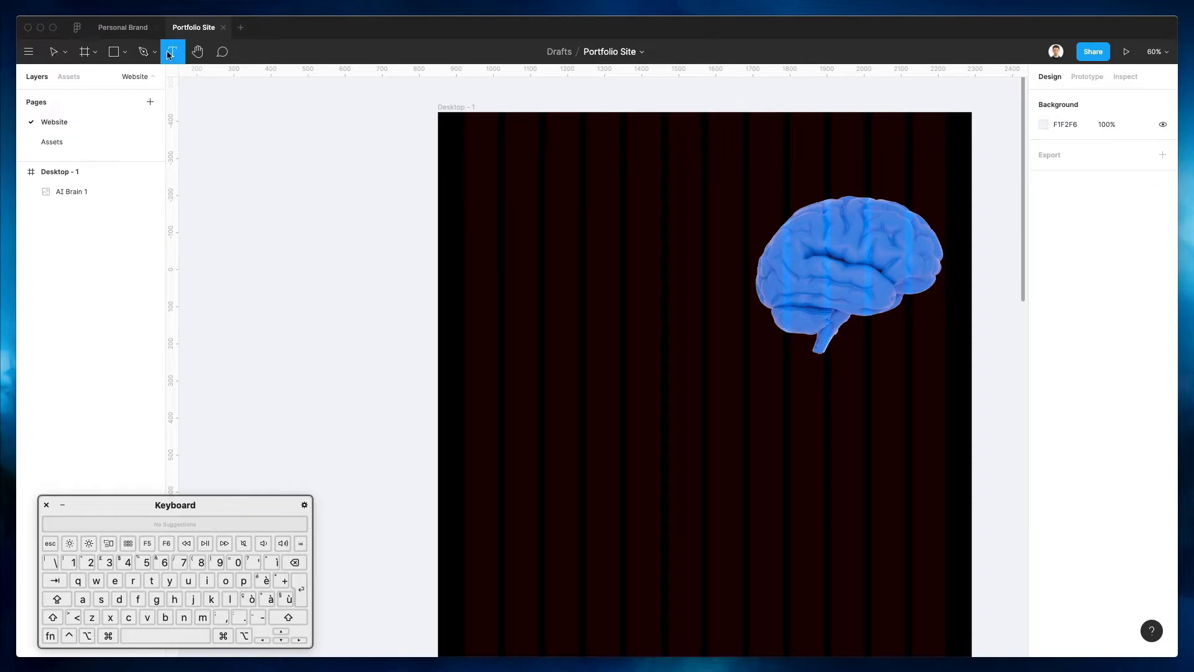
left_click(499, 232)
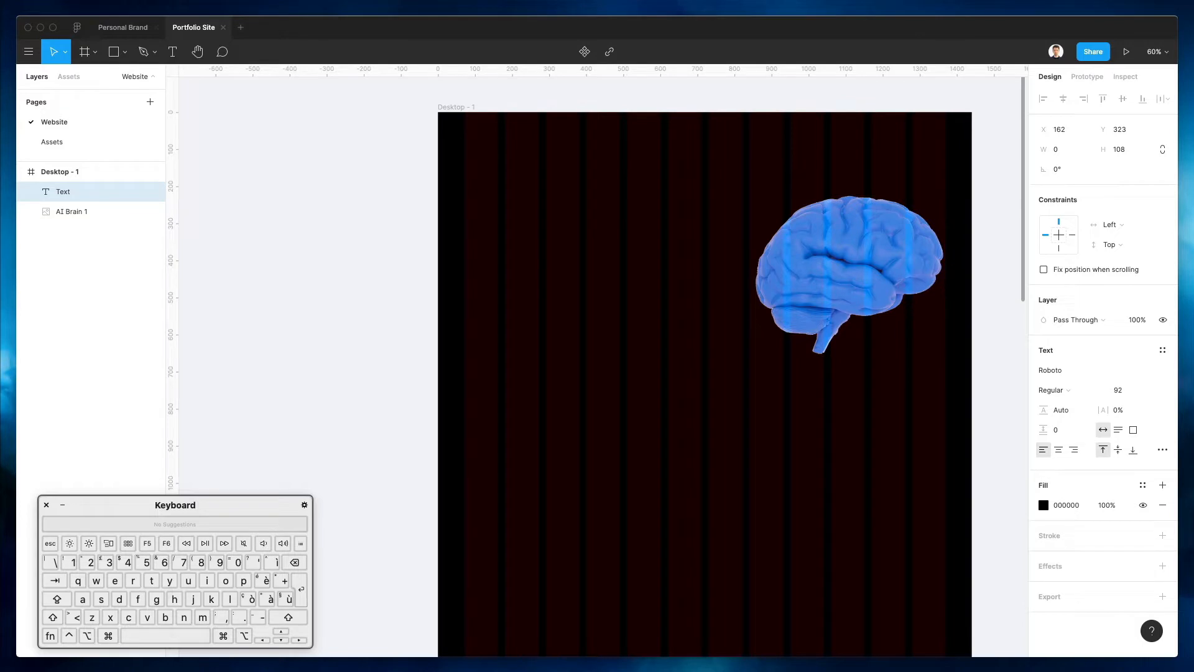
key("super+c")
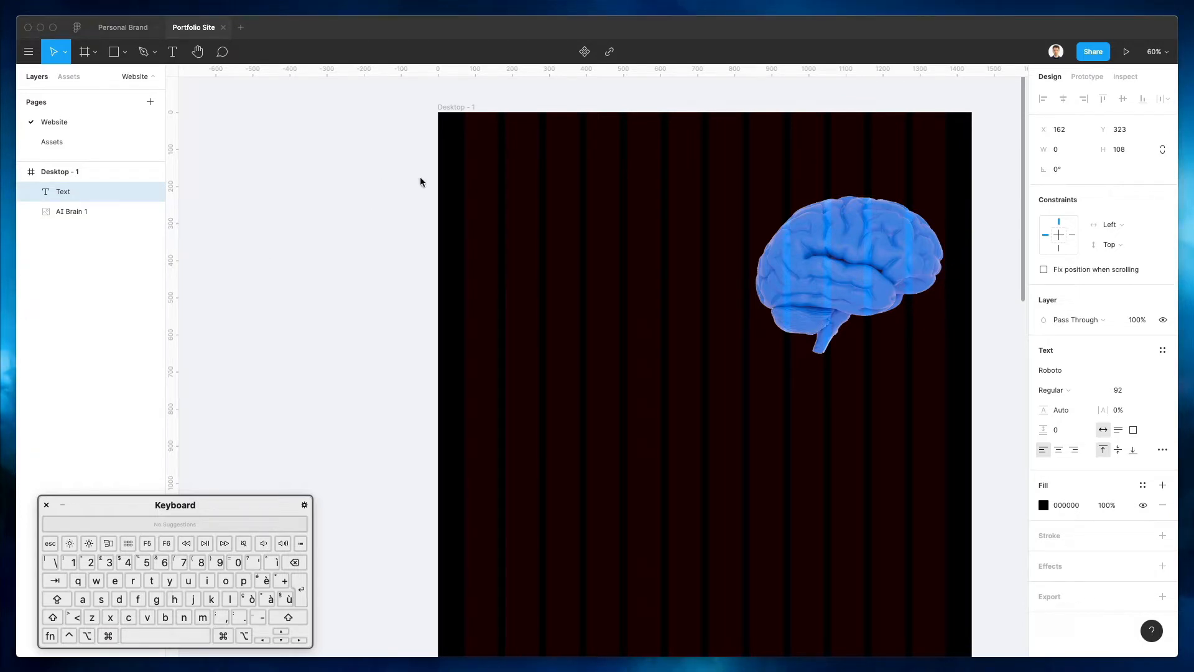
left_click(609, 223)
left_click(586, 230)
key("super+v")
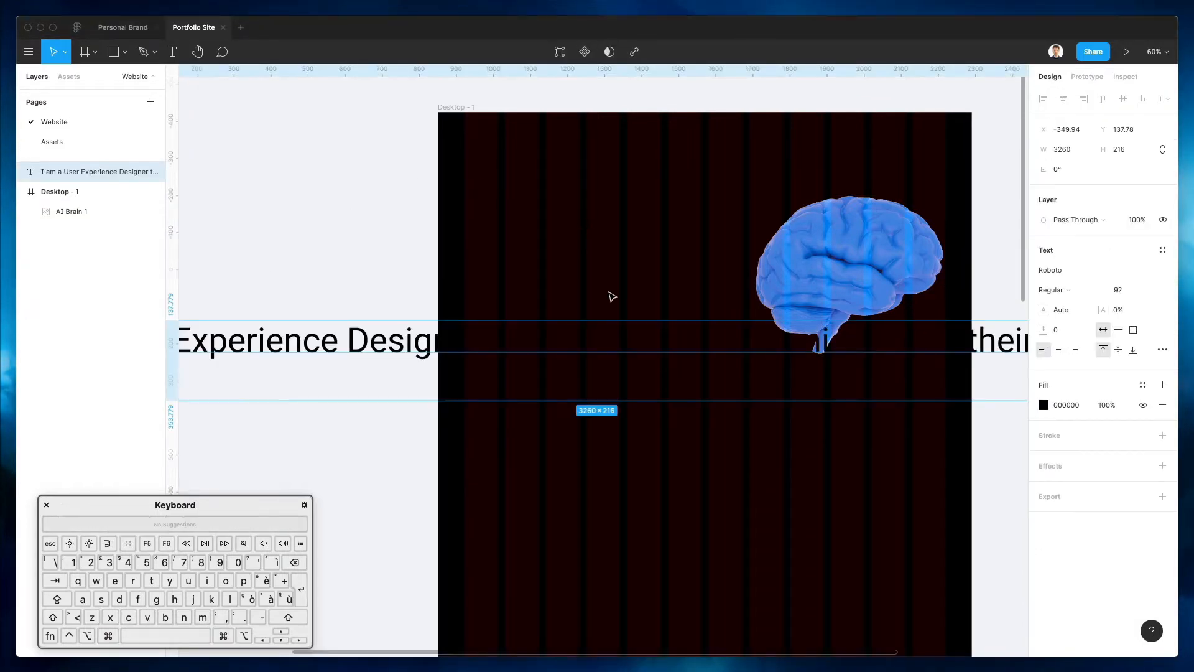
left_click_drag(318, 336, 720, 321)
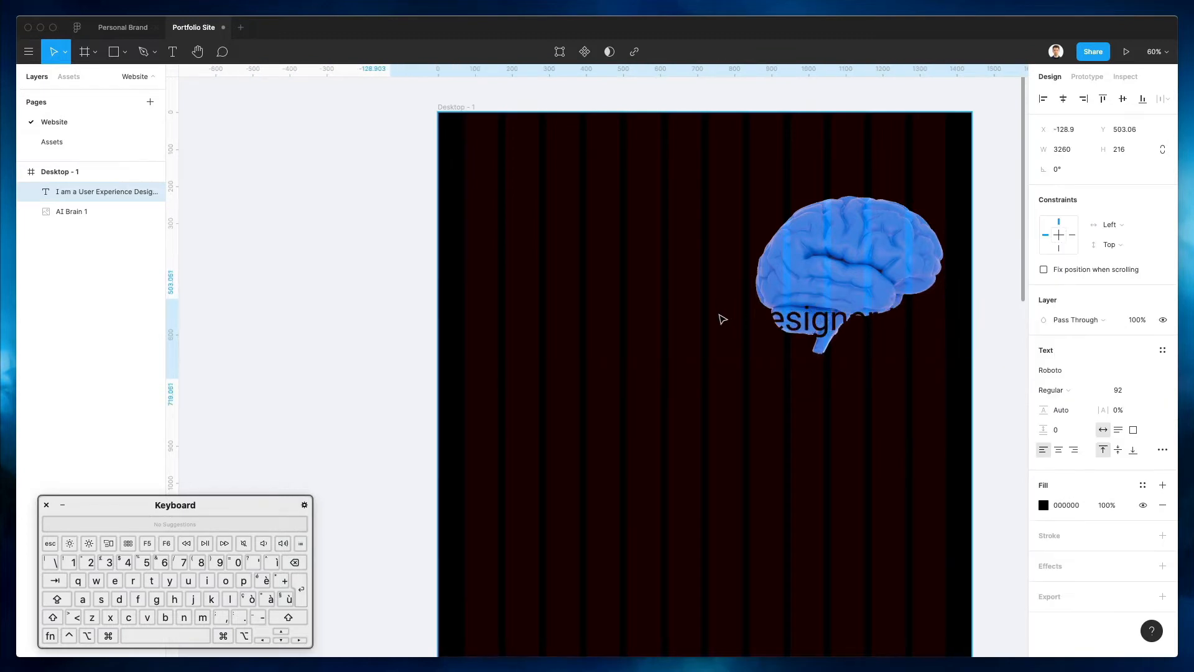
Change the headline's fill colour to white FFFFFF
left_click(1043, 505)
left_click_drag(883, 479, 720, 211)
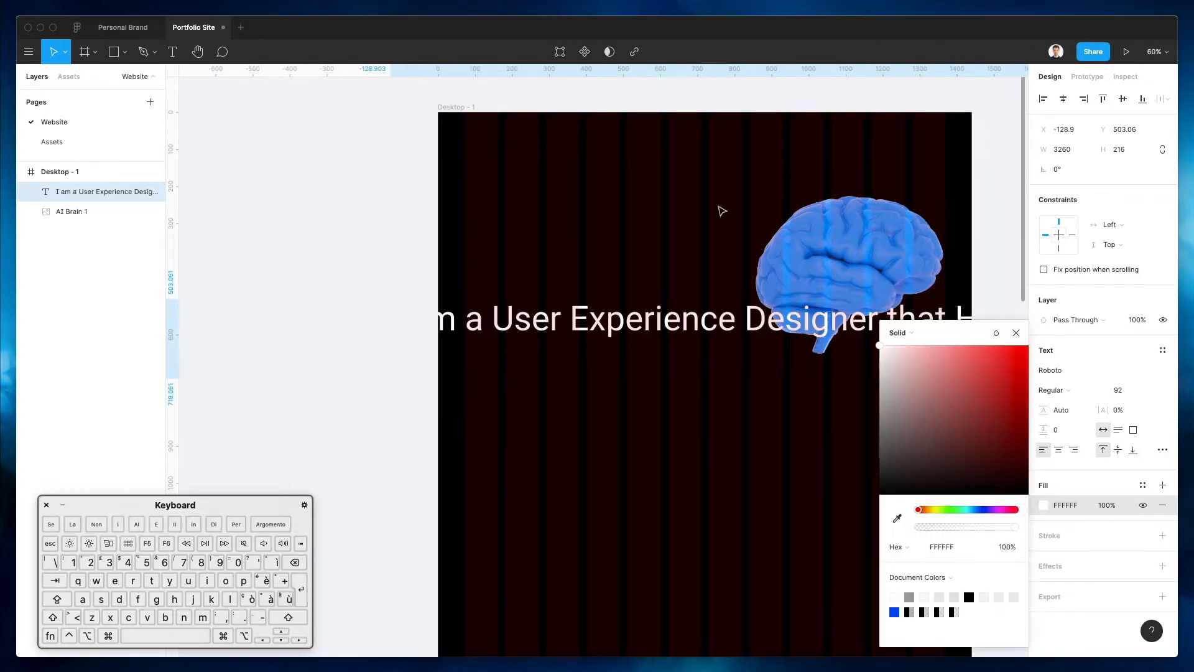
left_click(664, 252)
scroll(664, 251, "up", 1)
scroll(663, 251, "down", 3)
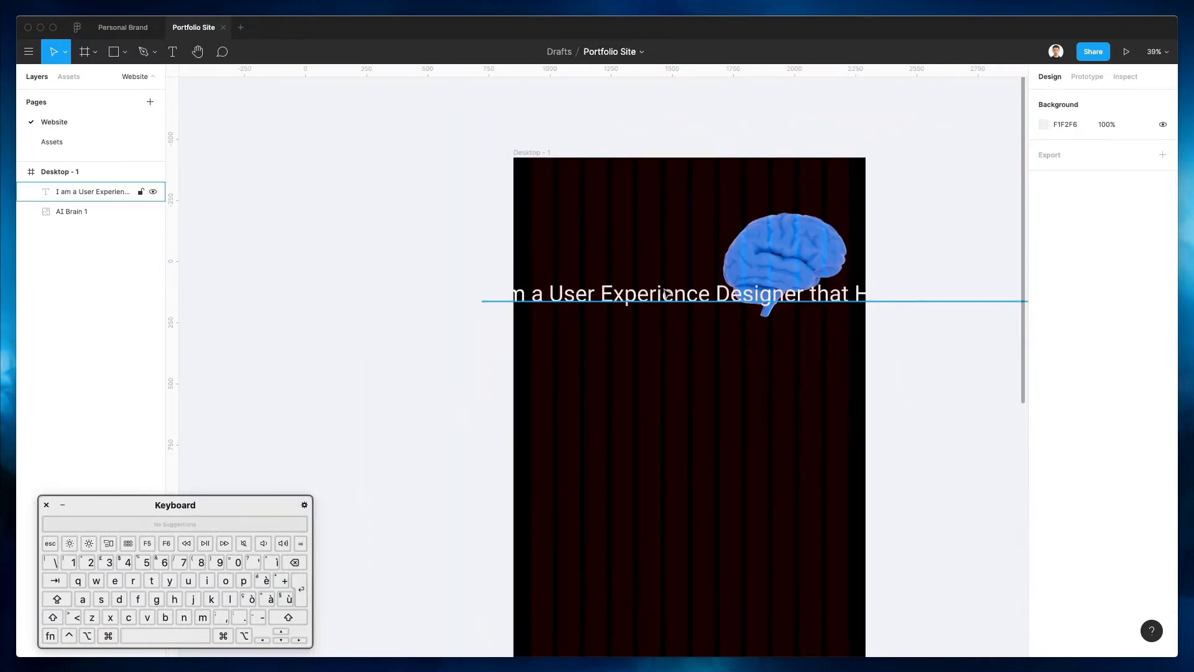
Wrap the headline, set its font size to 52, and move it inside the frame beside the brain
left_click(677, 305)
scroll(676, 305, "up", 2)
scroll(896, 307, "down", 4)
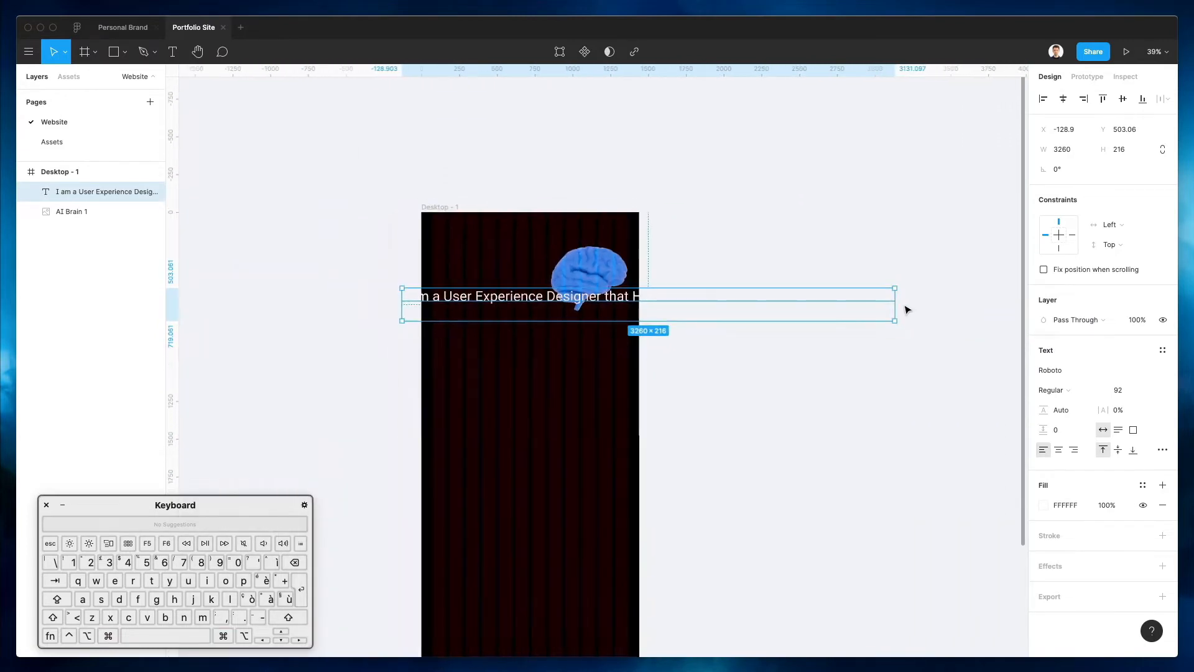
left_click_drag(893, 304, 546, 297)
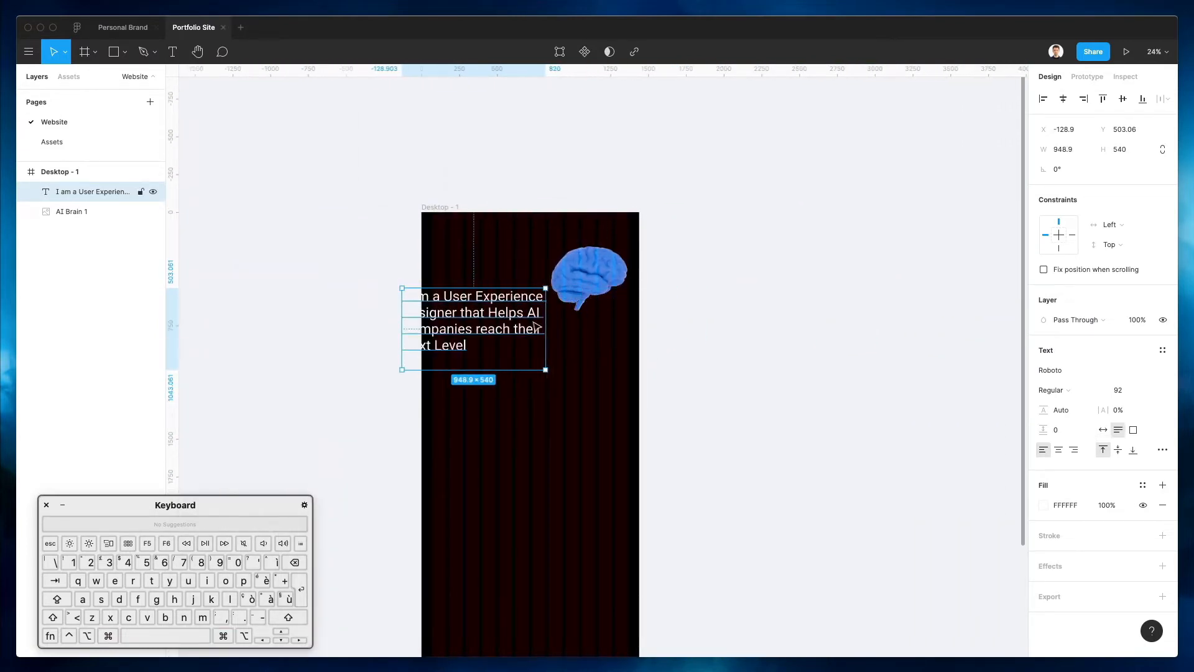
left_click(1124, 390)
key("shift+Down")
key("shift+Down")
key("shift+Down")
key("shift+Down")
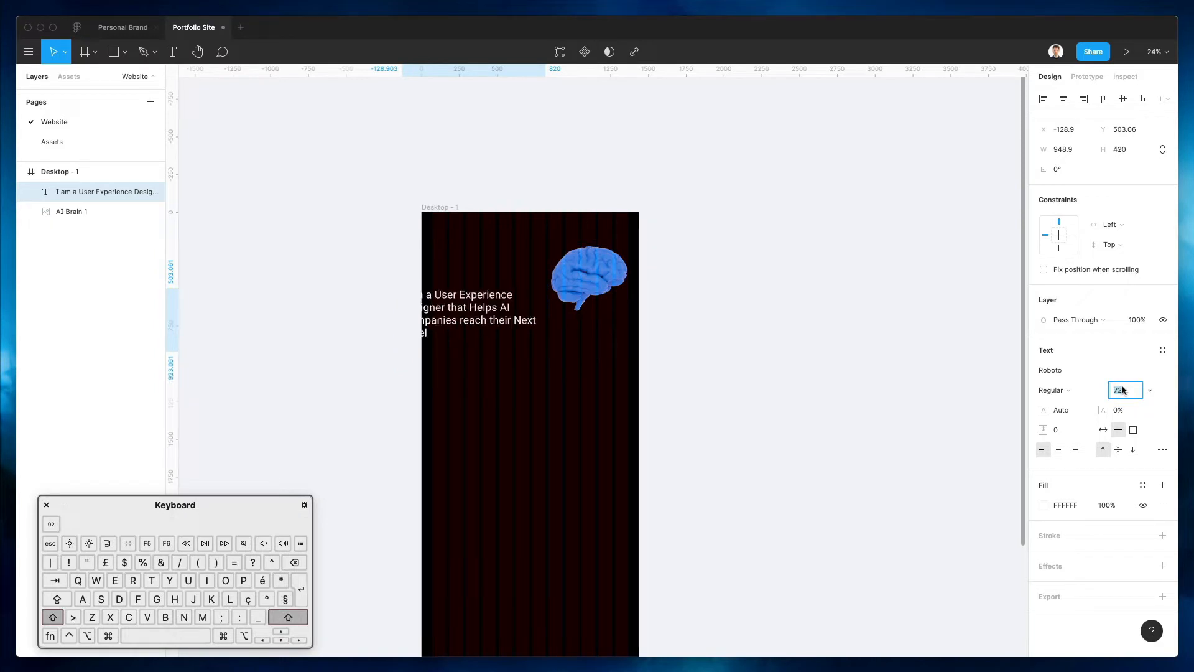
left_click_drag(445, 309, 456, 260)
scroll(481, 283, "up", 10)
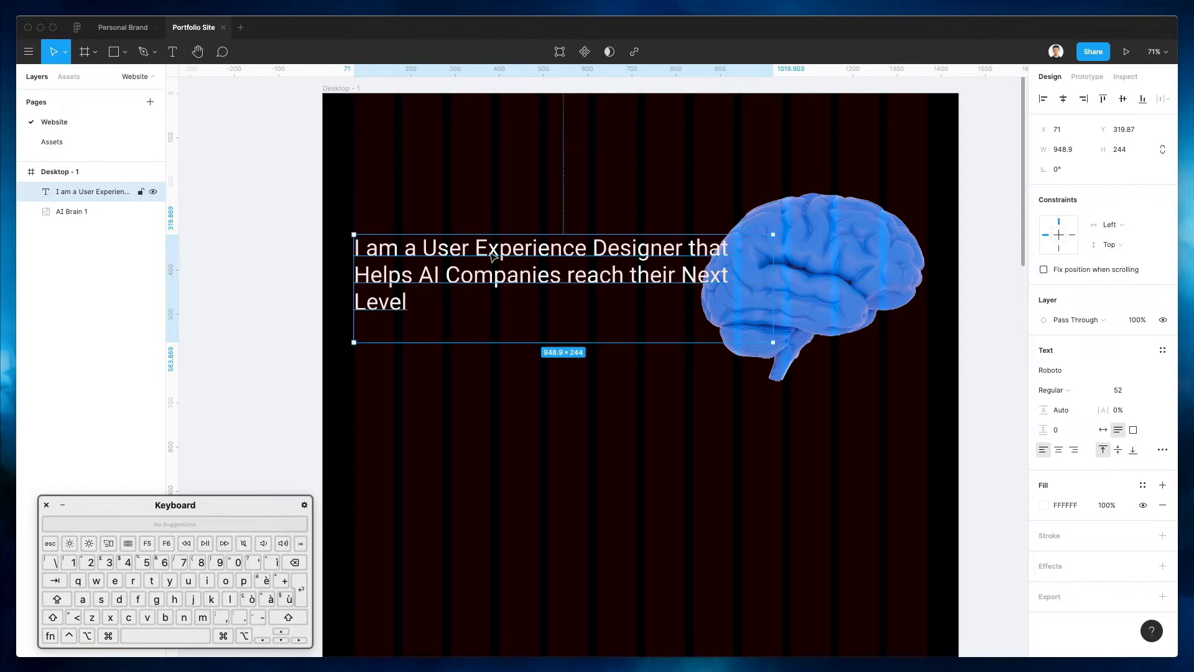
left_click_drag(772, 275, 681, 275)
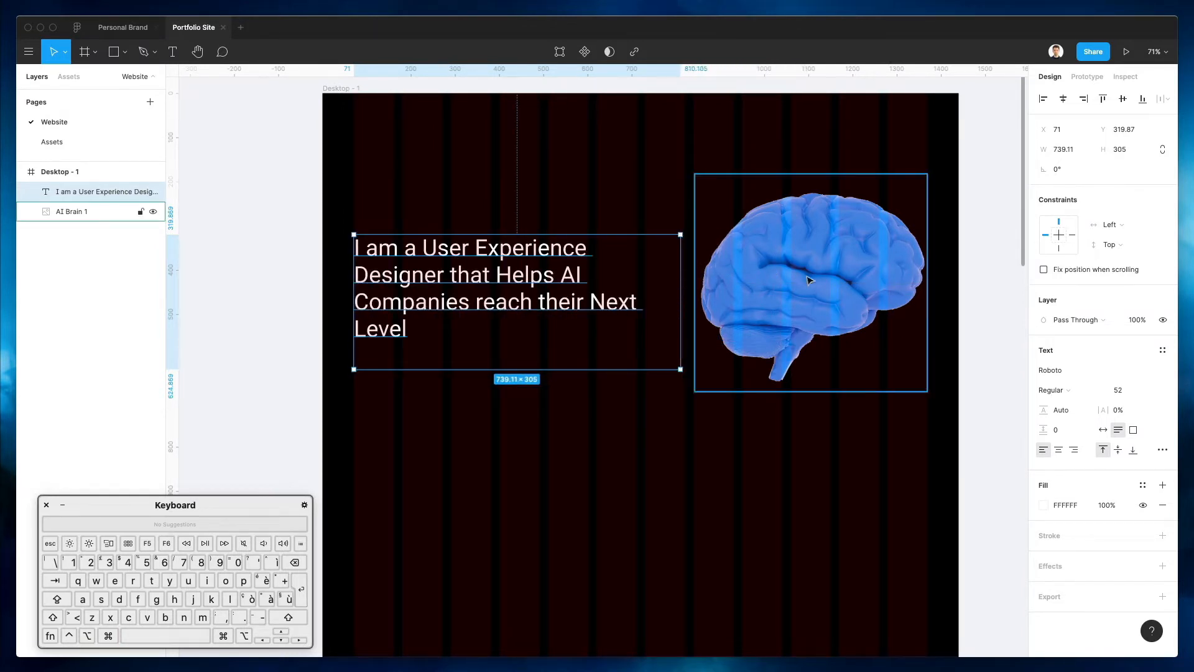
Change the headline font to Helvetica Bold
left_click(1067, 373)
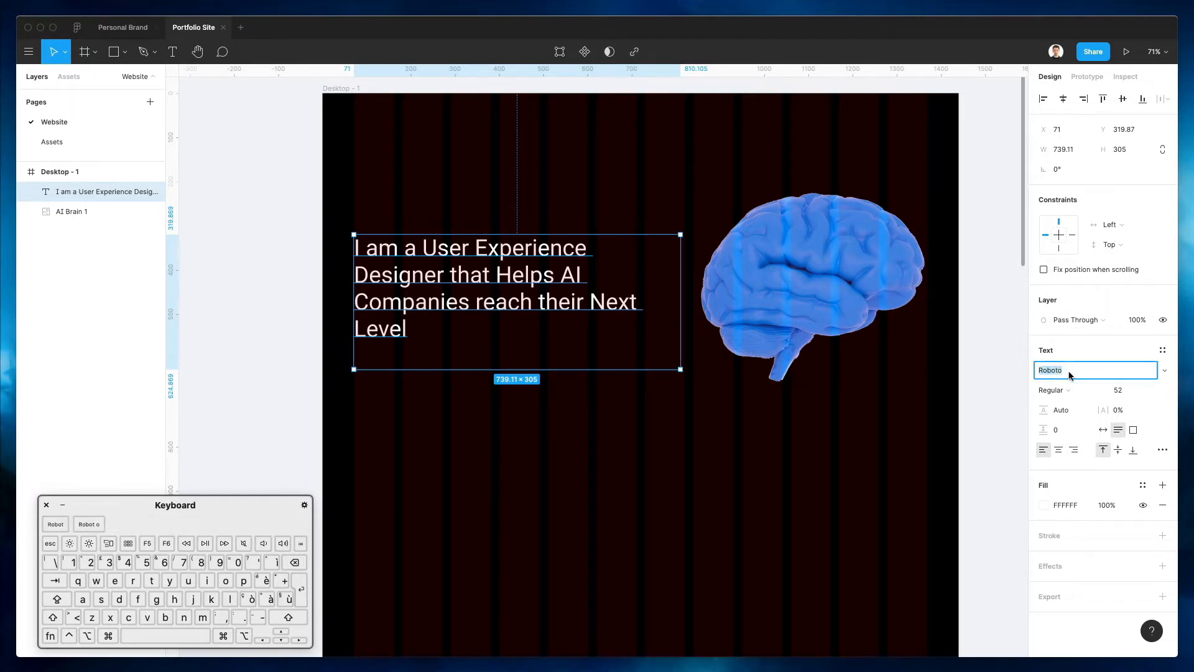
type("Helvetica")
key("Return")
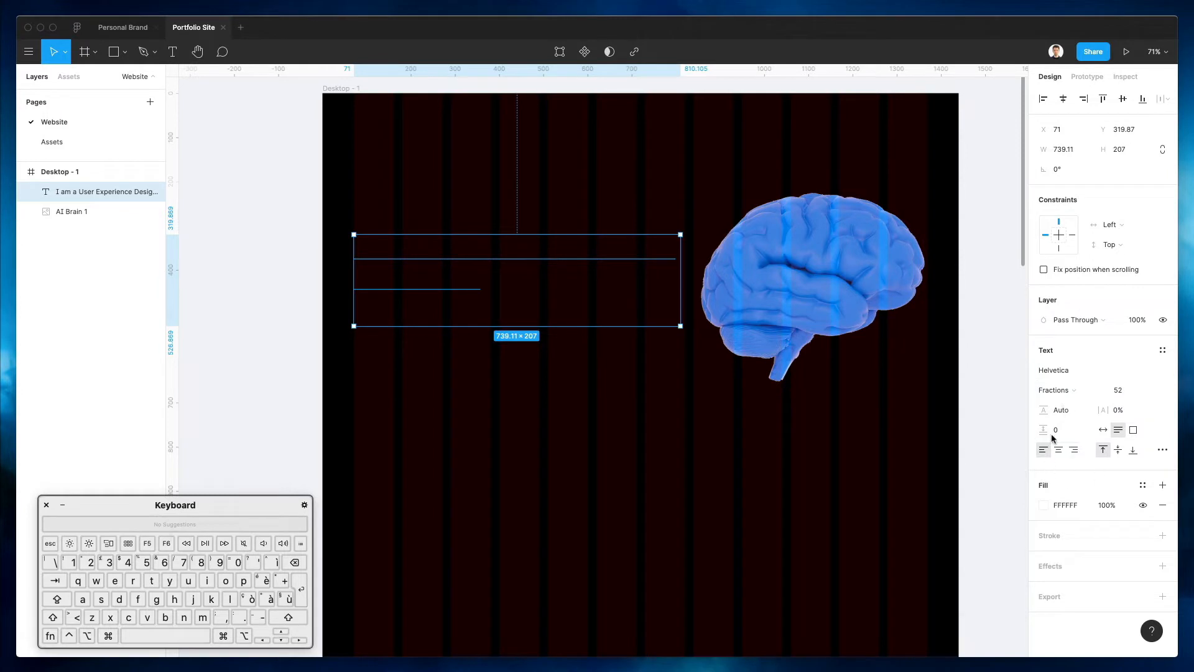
left_click(1073, 372)
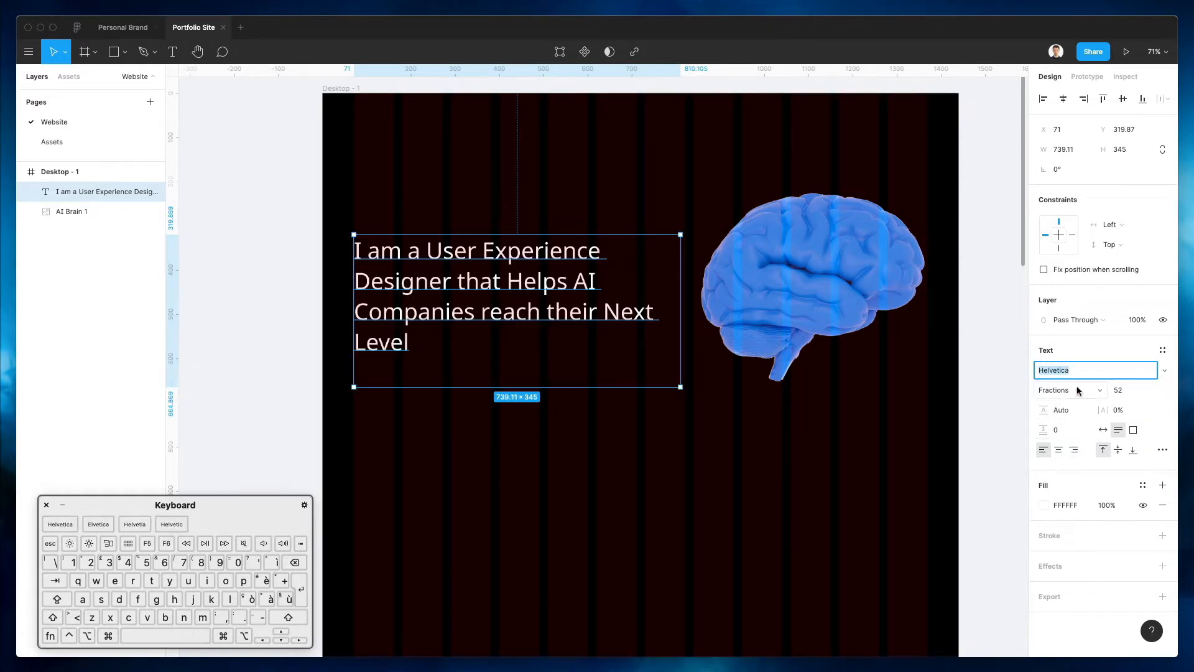
left_click(1077, 390)
left_click(1077, 404)
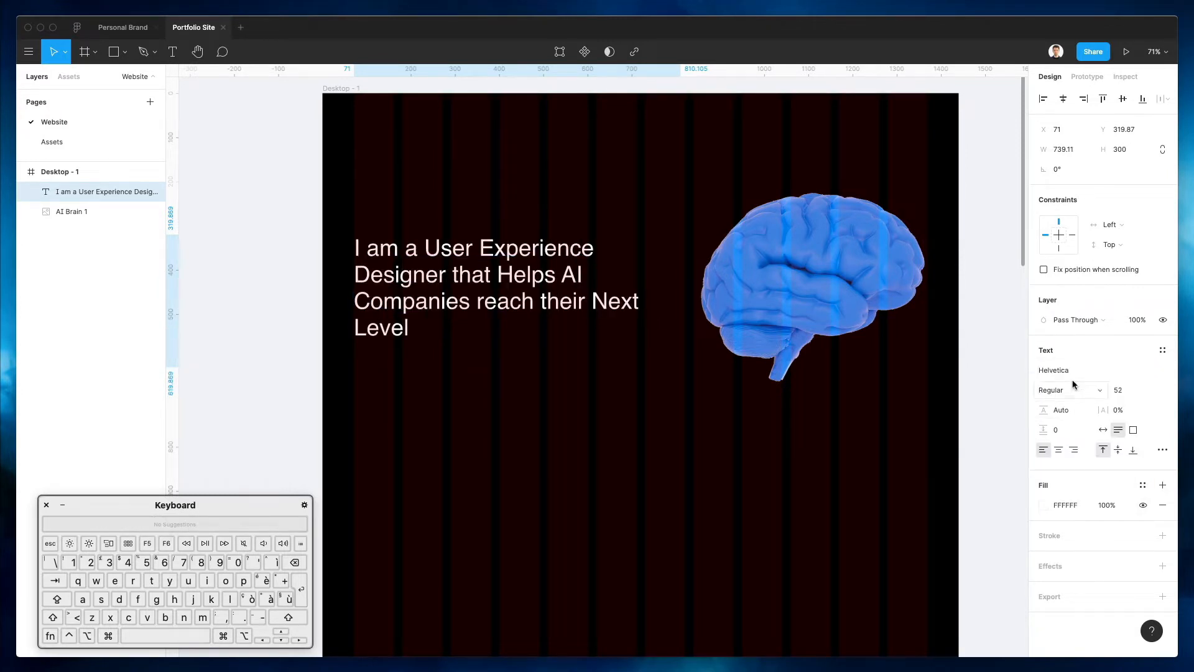
left_click(1076, 391)
left_click(1076, 405)
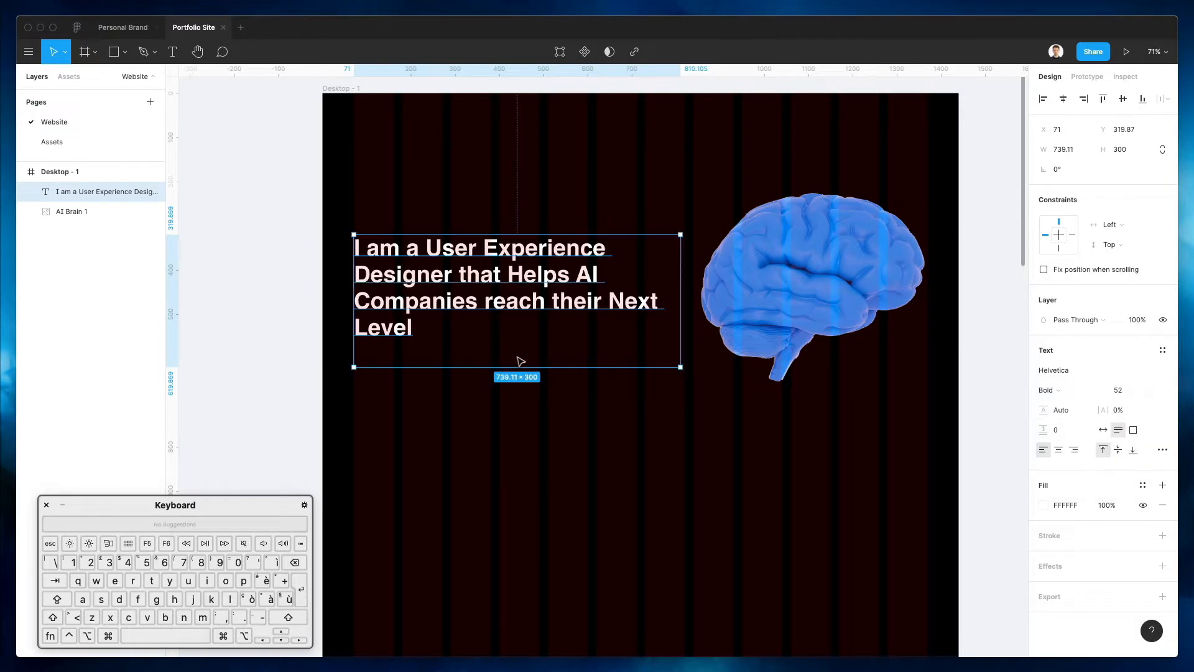
Raise the headline slightly and set its line height to 145%
left_click(575, 467)
left_click_drag(529, 314, 525, 289)
left_click_drag(1051, 412, 1080, 410)
left_click(459, 434)
left_click(542, 285)
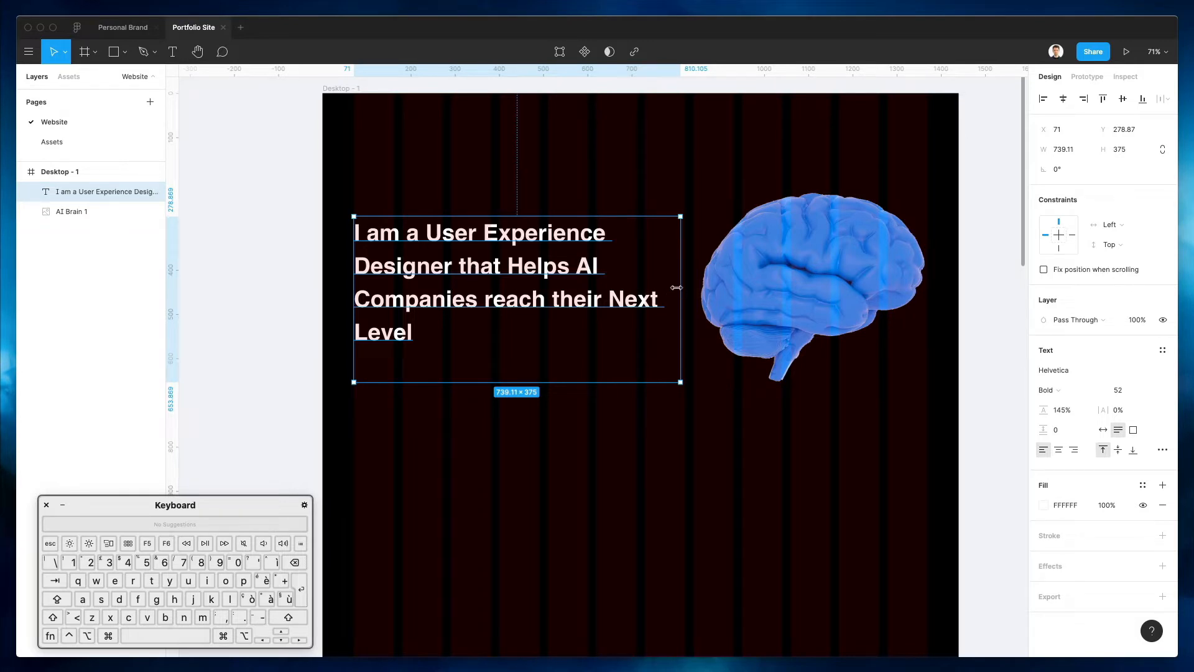
Narrow the headline box so 'Next Level' wraps onto its own line
left_click_drag(677, 287, 620, 286)
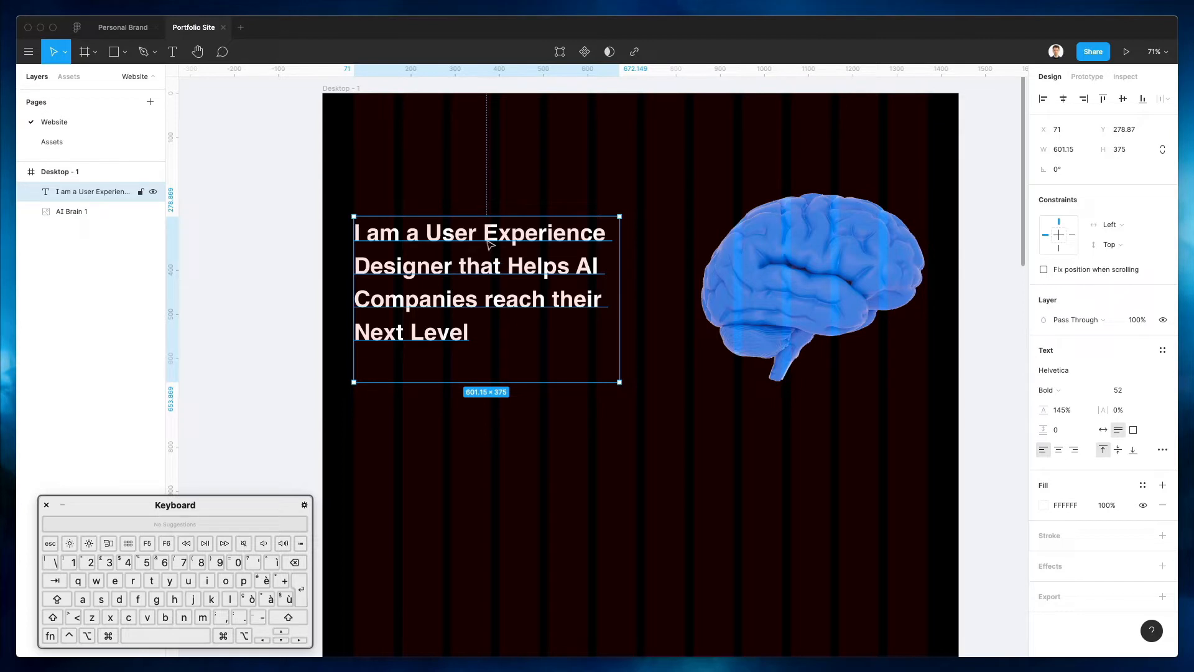
double_click(477, 303)
left_click(476, 293)
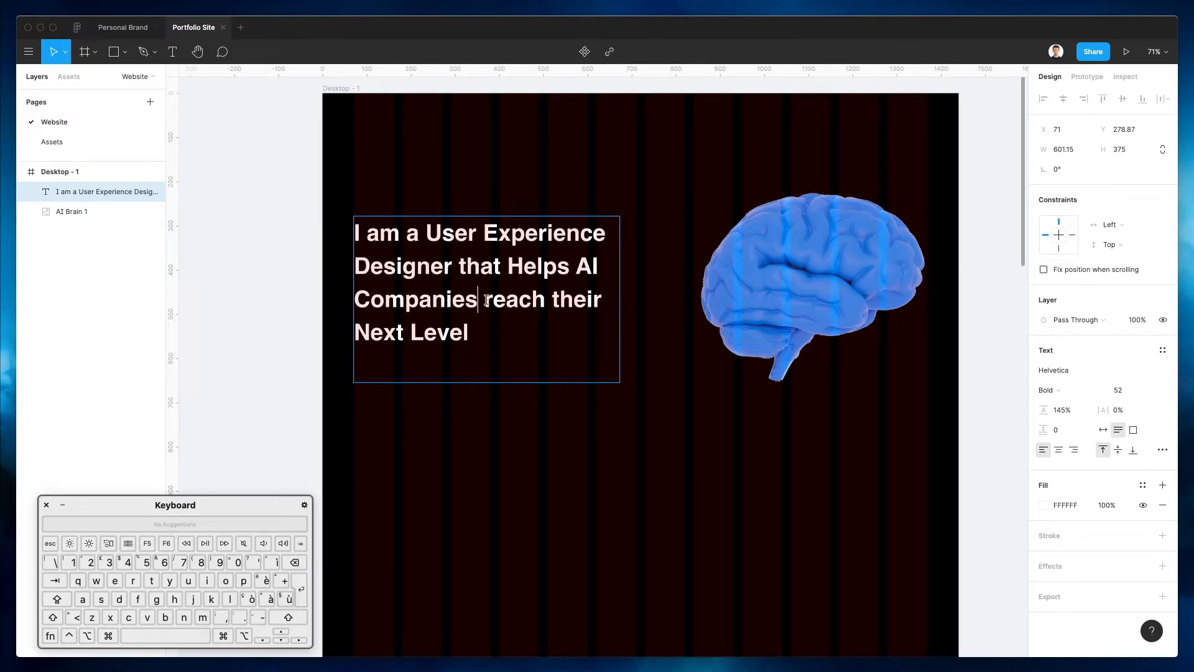
key("Escape")
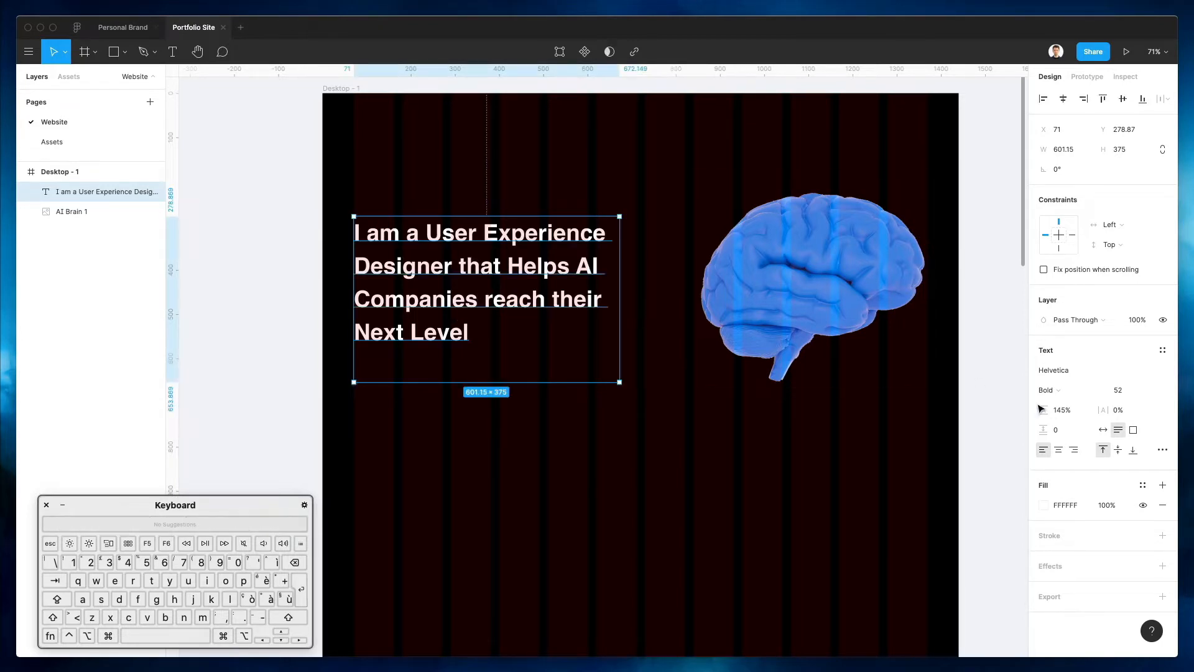
Try headline sizes 69, 59 and 49, then scale it with K to about 58.52
left_click(1122, 390)
type("69")
key("Return")
key("shift+Up")
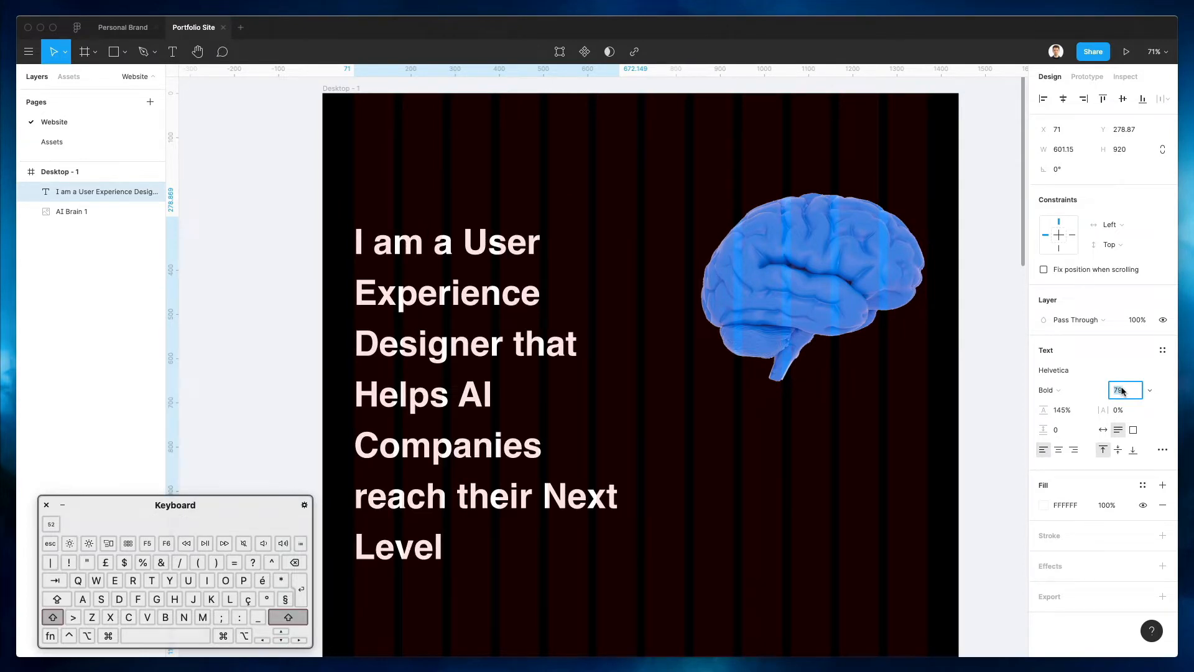
key("shift+Down")
key("shift+Down")
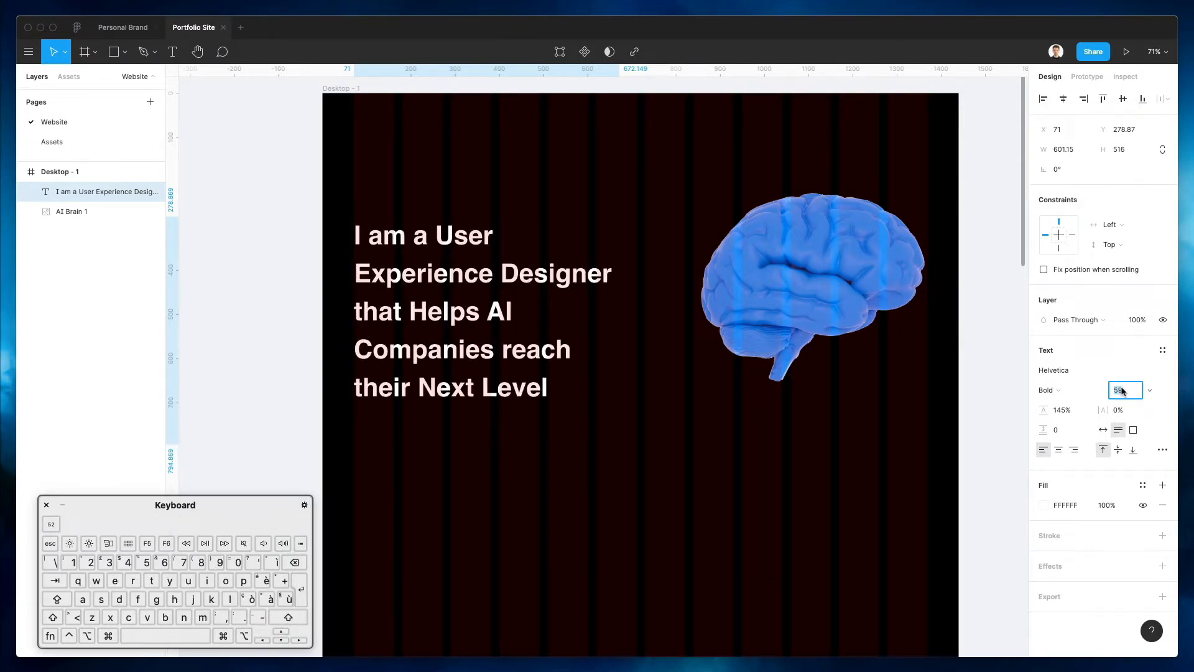
key("shift+Up")
key("shift+Down")
key("shift+Down")
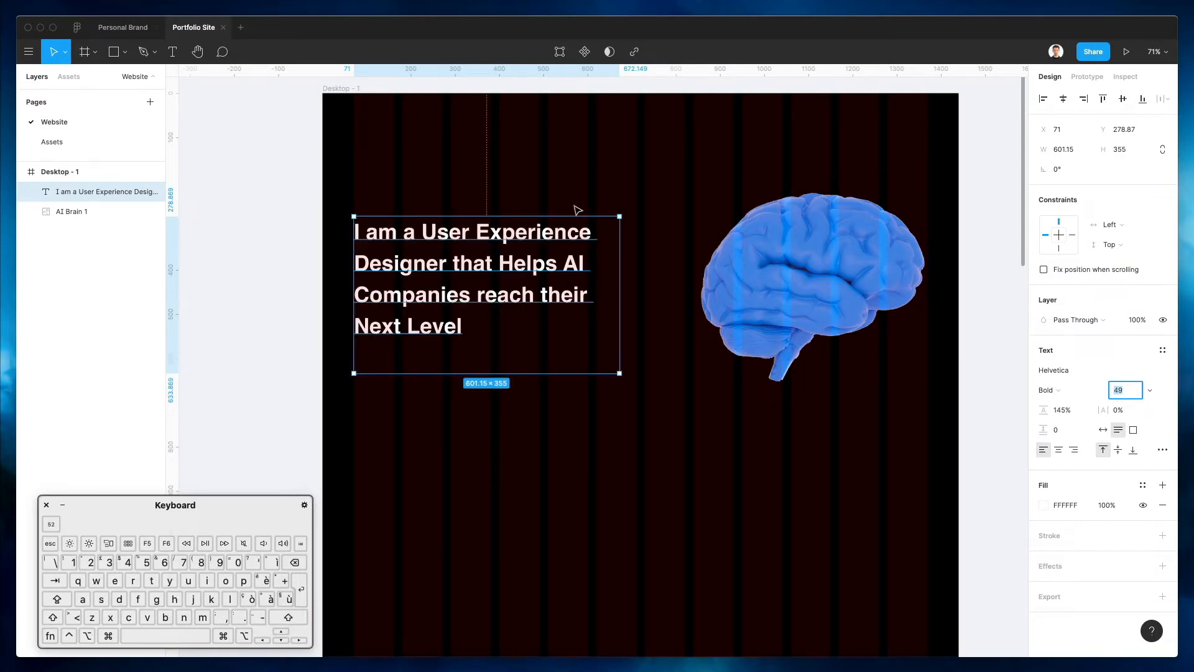
left_click(628, 208)
left_click(603, 256)
key("k")
left_click_drag(617, 283, 671, 278)
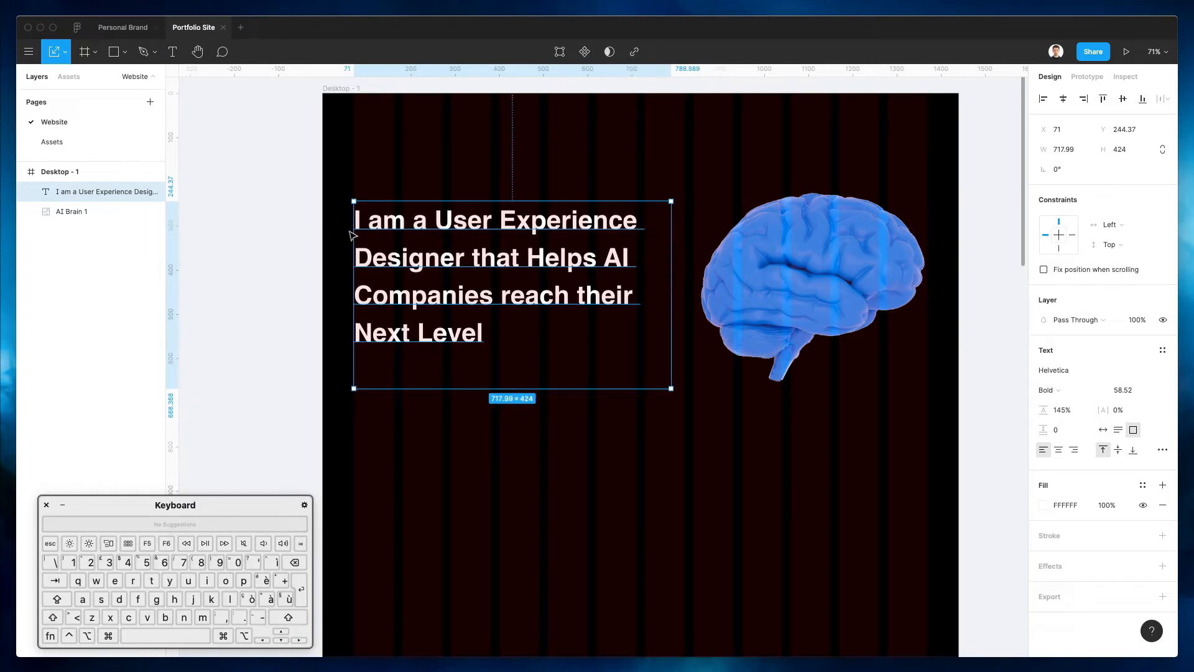
left_click(496, 163)
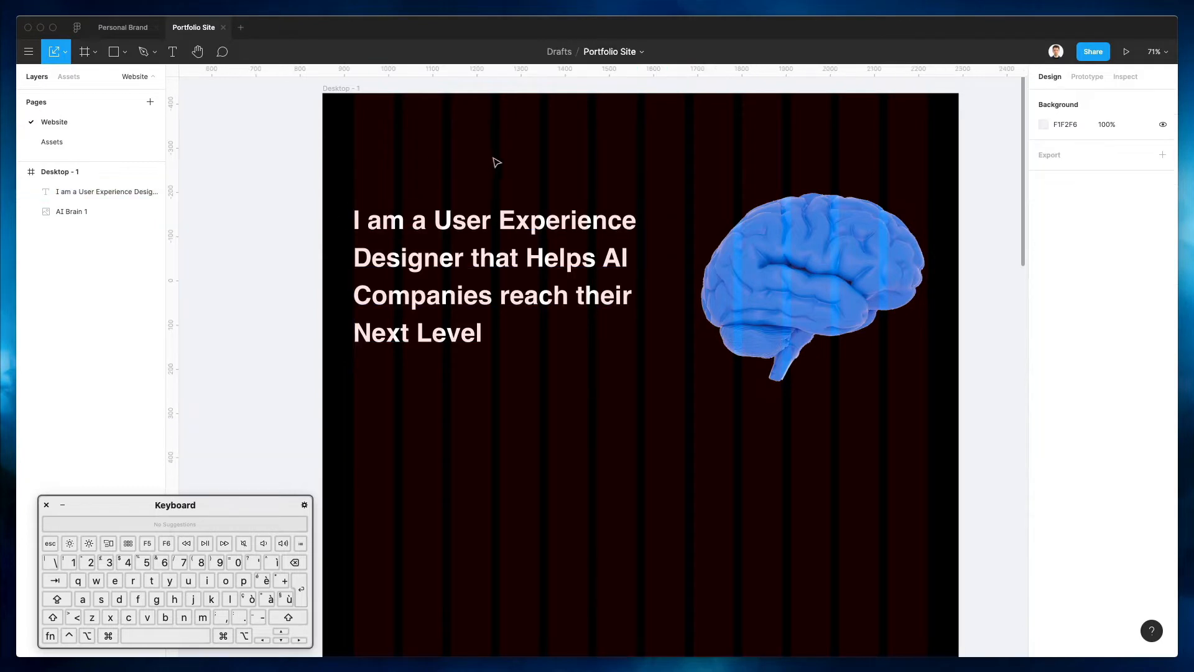
Fill Desktop - 1 with the brain's blue via the eyedropper, boosted to full saturation
left_click(335, 87)
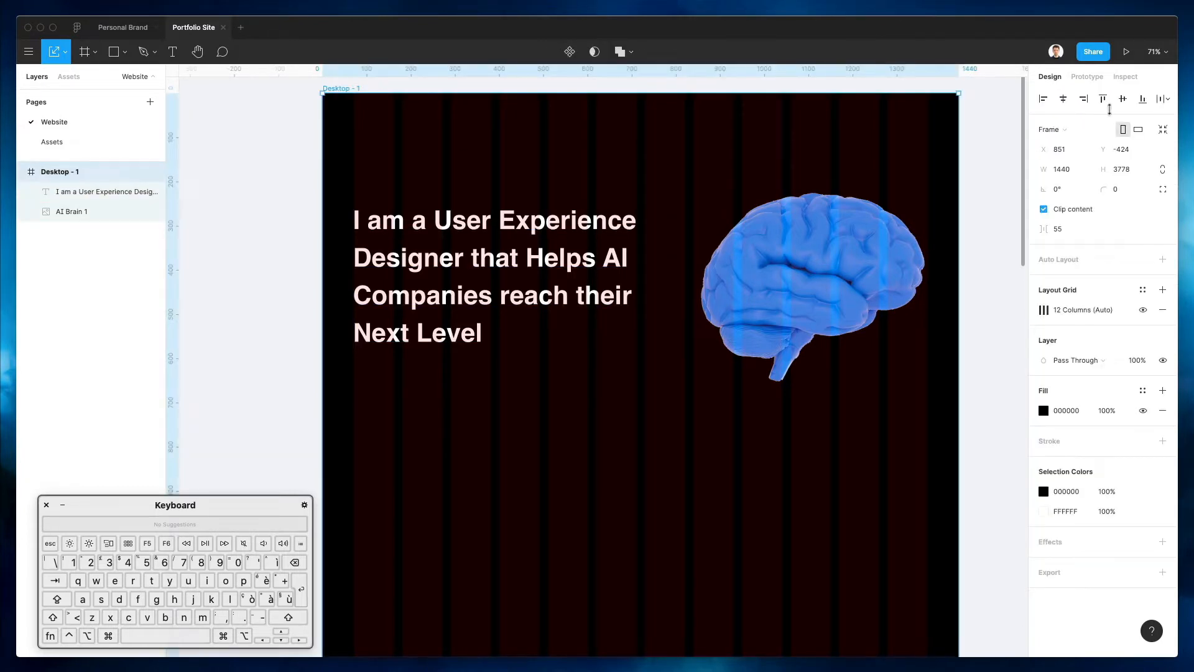
left_click(1043, 411)
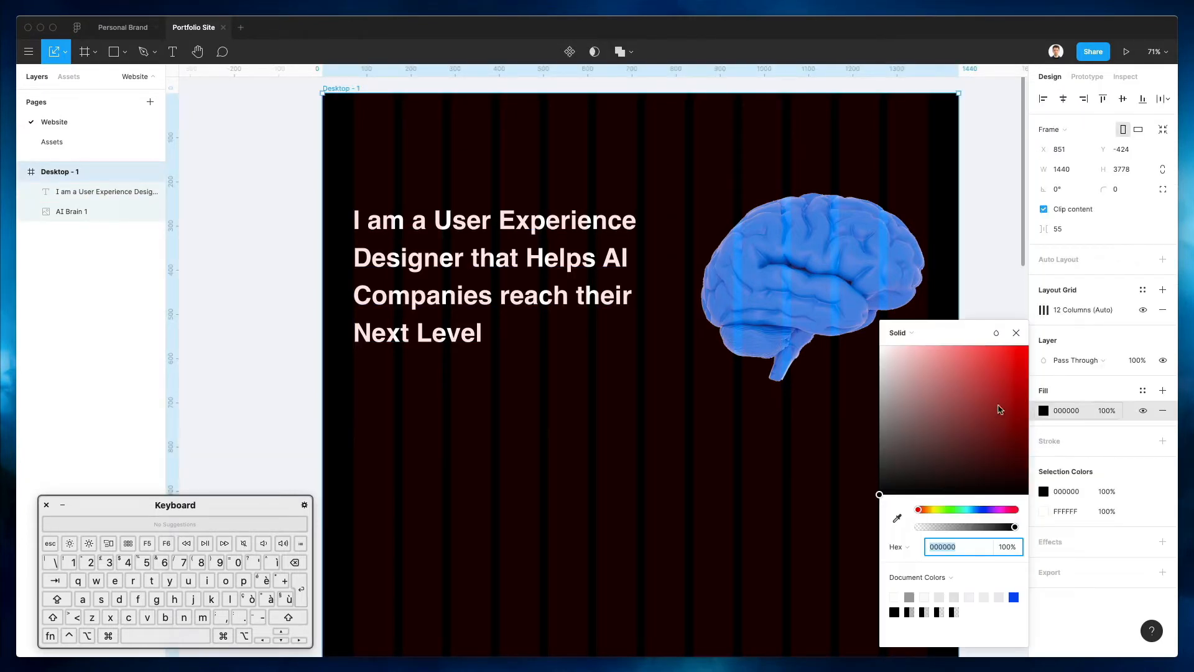
left_click(896, 517)
left_click(776, 269)
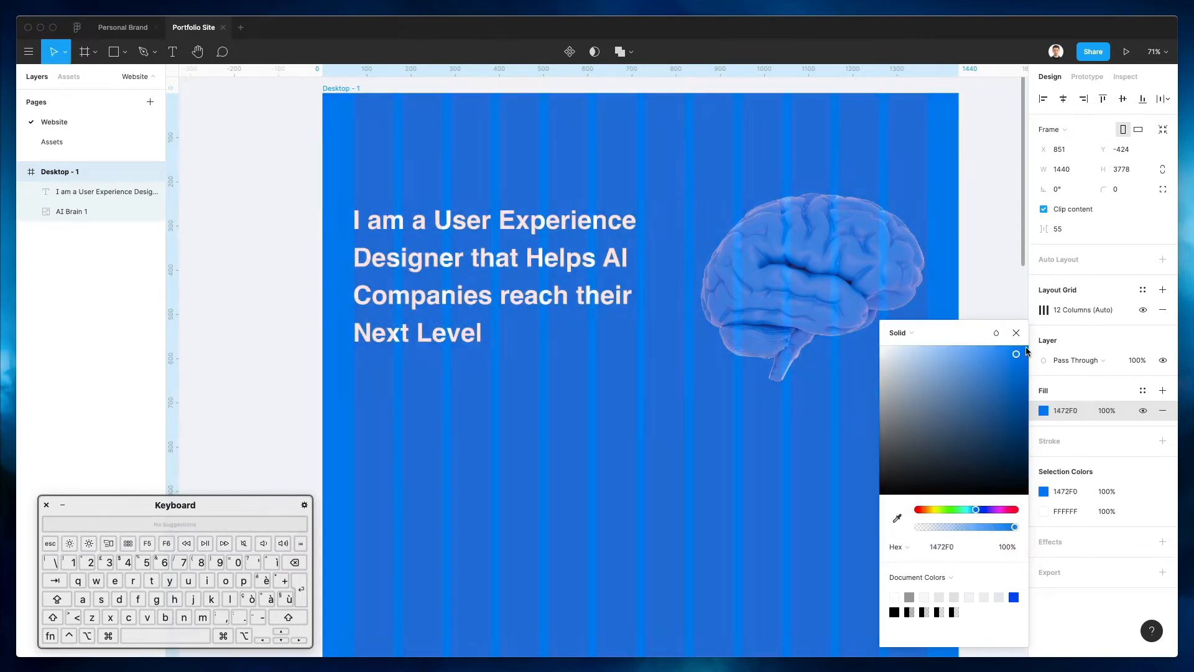
left_click_drag(1027, 352, 1056, 335)
Shift the frame fill to the deeper blue 003BFF
right_click(615, 244)
left_click(719, 224)
scroll(719, 224, "down", 1)
scroll(719, 224, "right", 1)
scroll(705, 233, "up", 1)
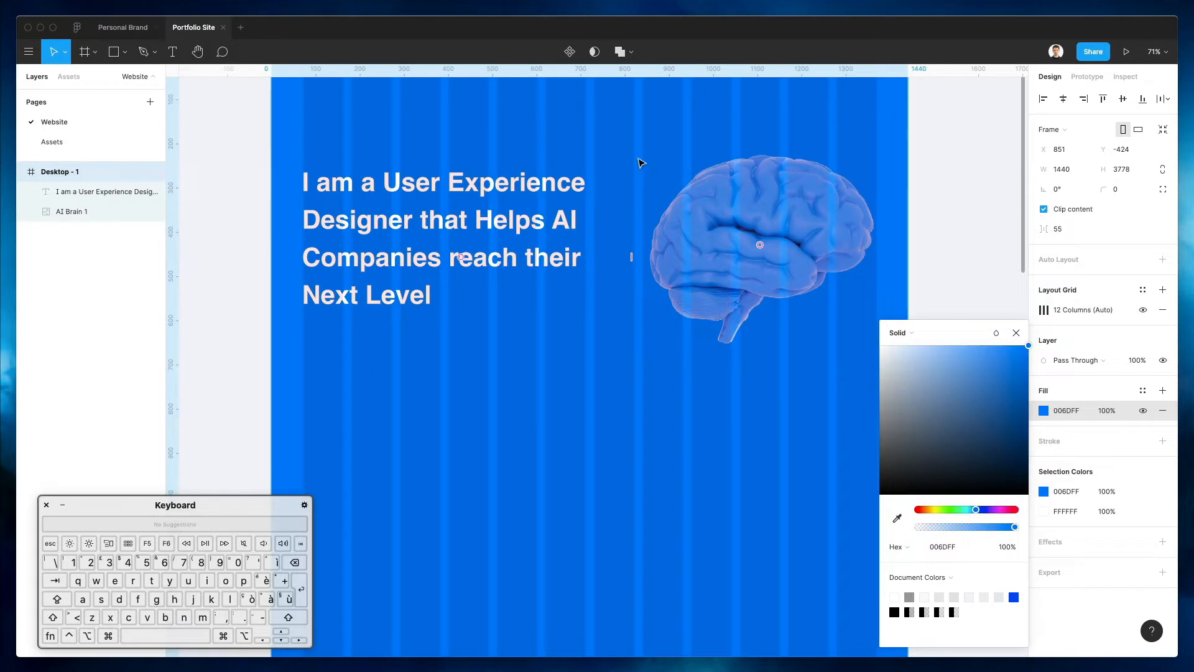
left_click_drag(975, 510, 978, 510)
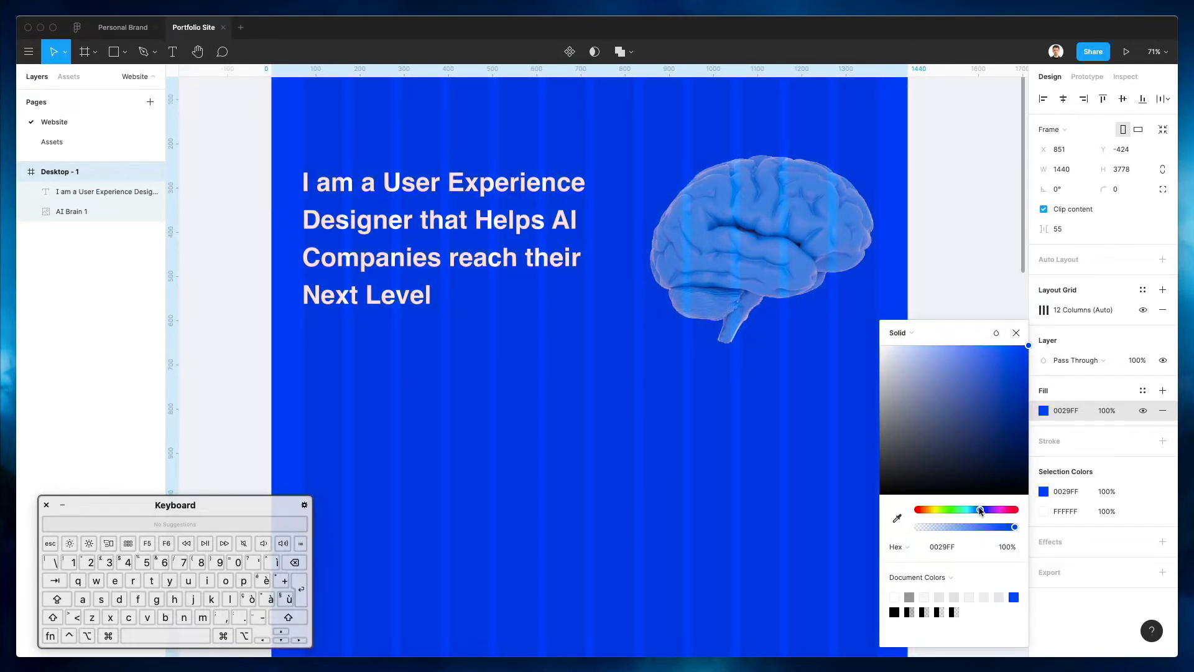
left_click(962, 259)
scroll(376, 152, "up", 3)
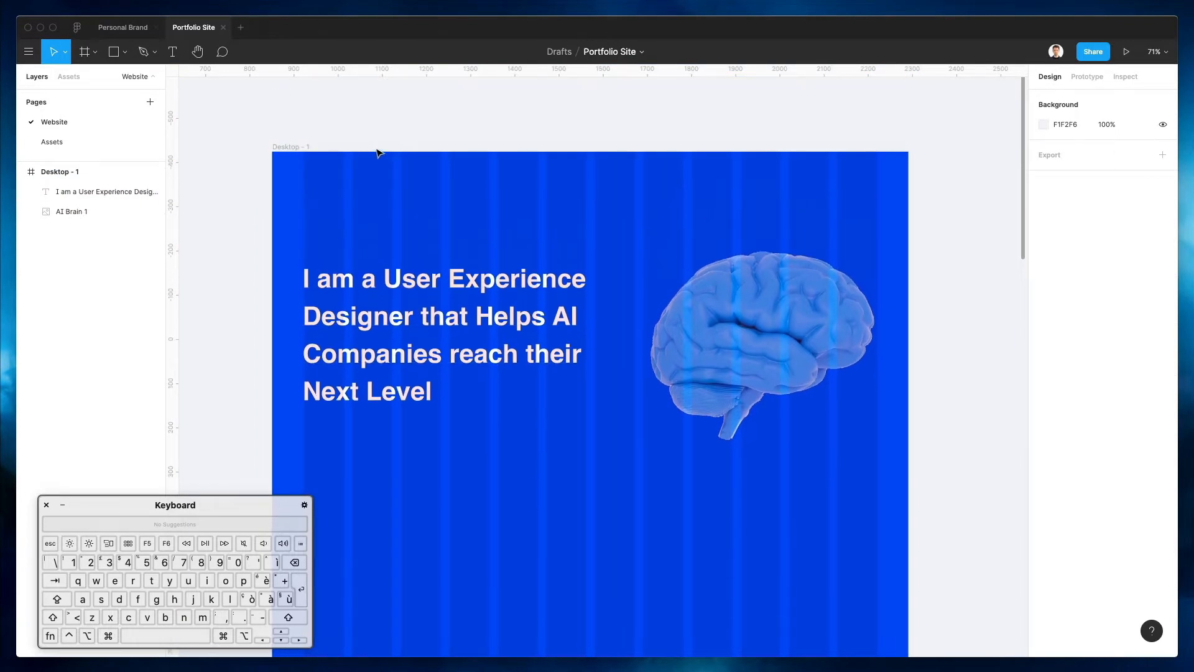
left_click(281, 146)
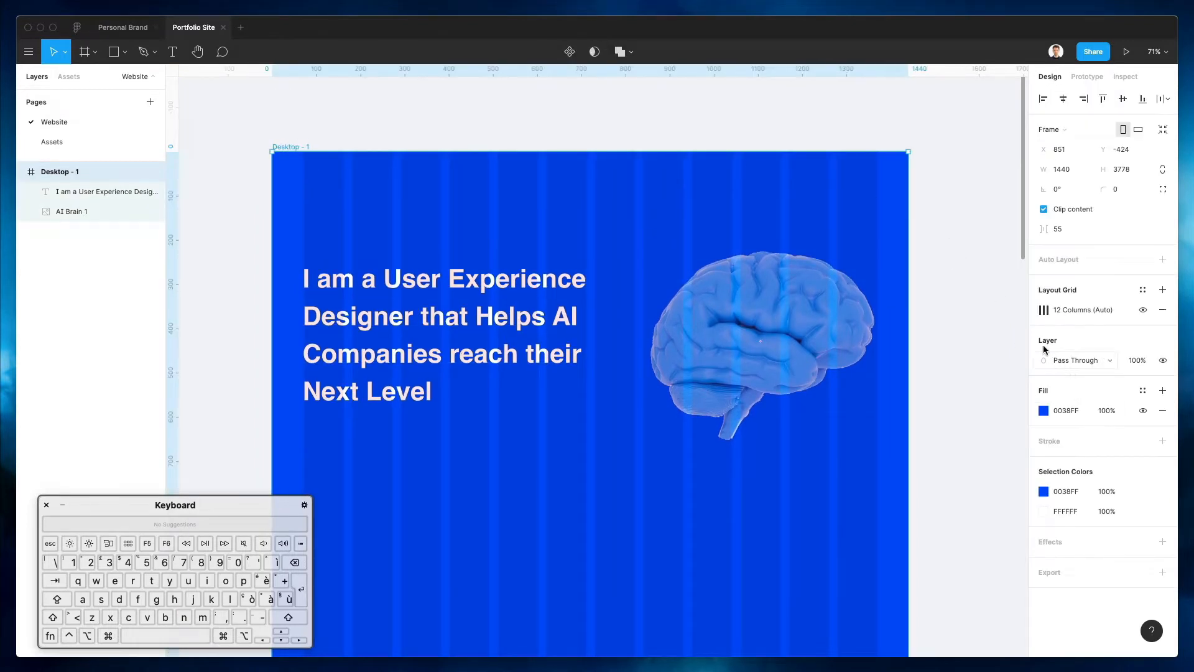
Set the 12-column grid colour to white FFFFFF at about 6% opacity
left_click(1043, 310)
left_click(943, 360)
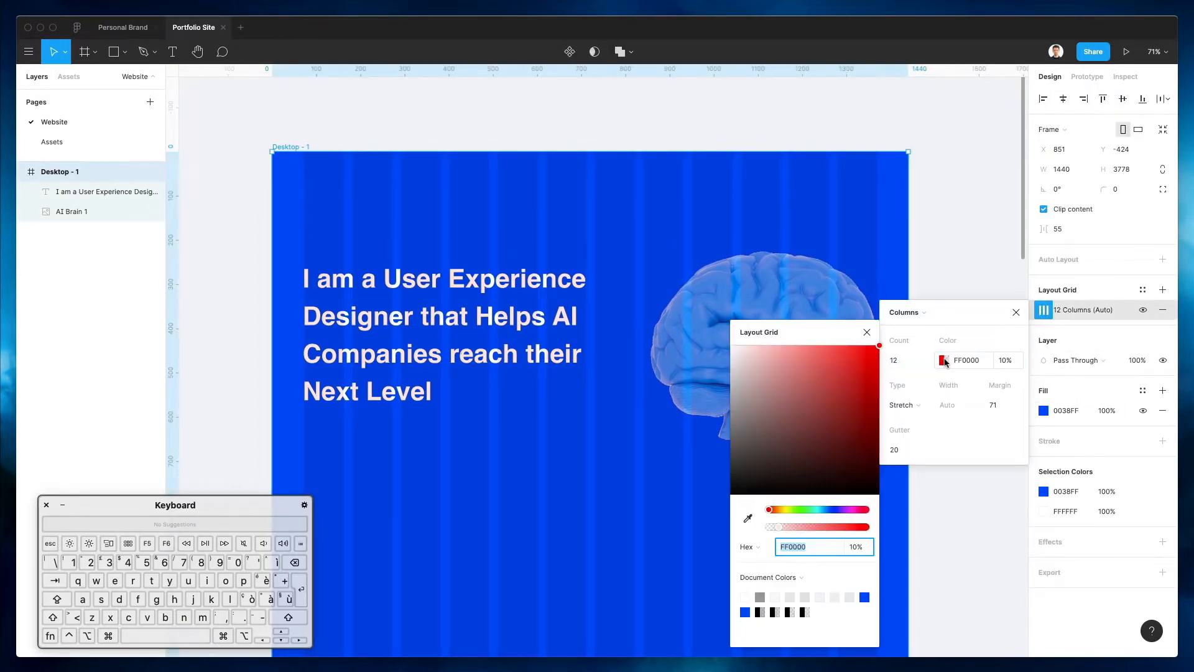
left_click(748, 518)
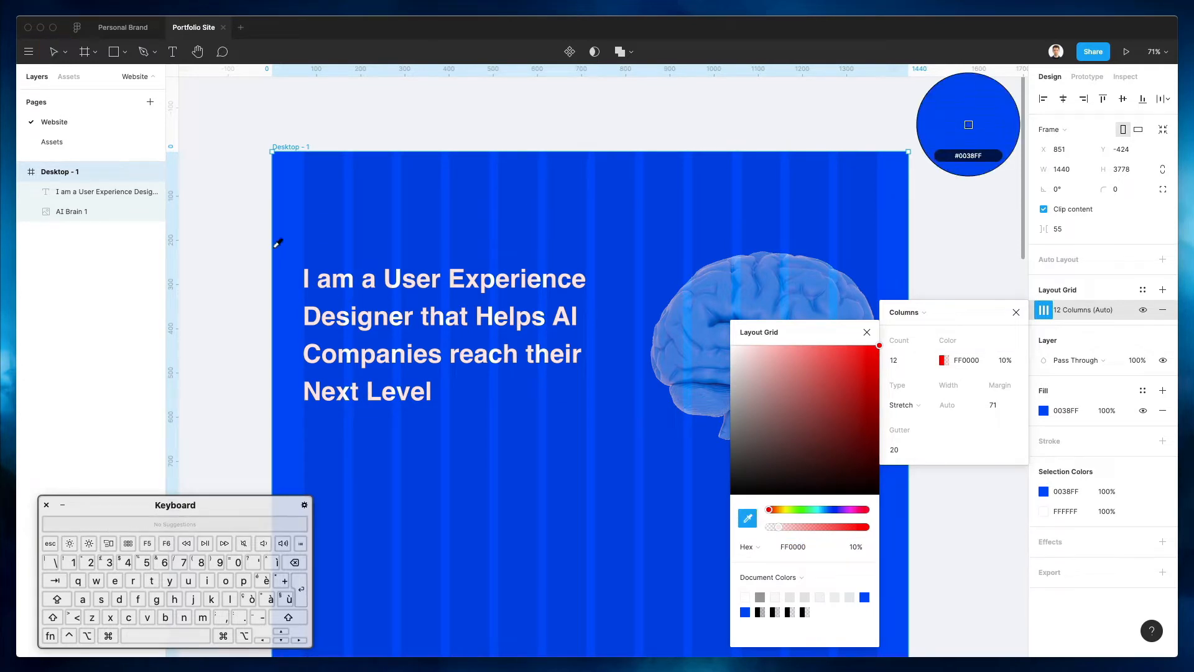
left_click(286, 241)
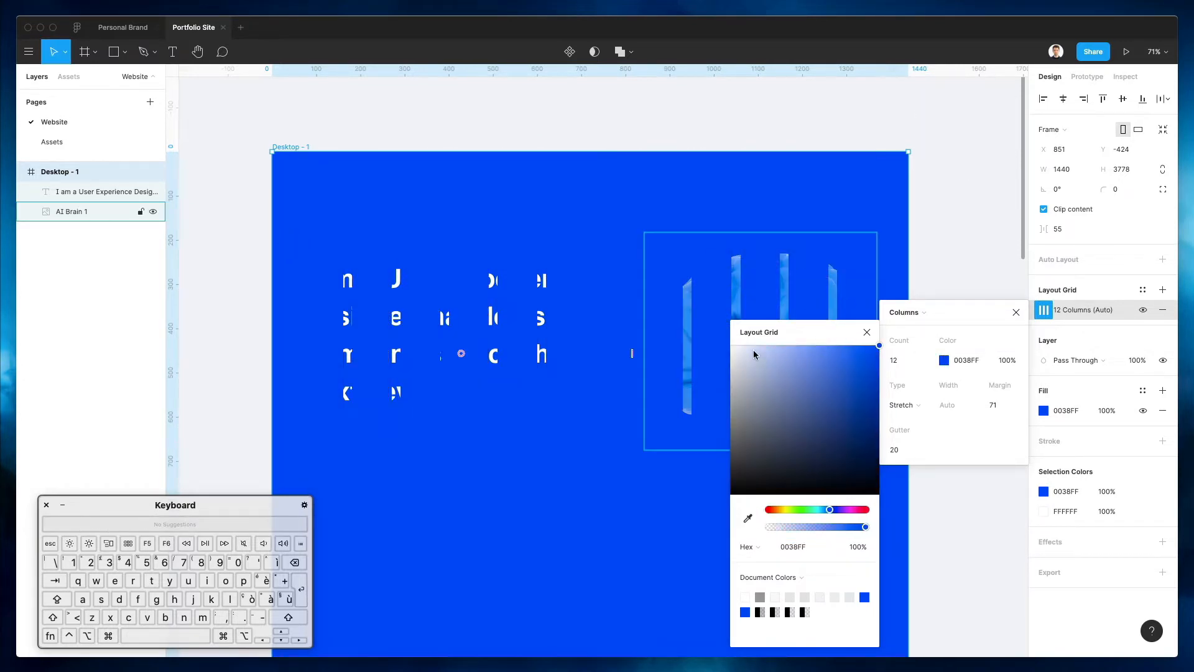
left_click_drag(752, 355, 741, 338)
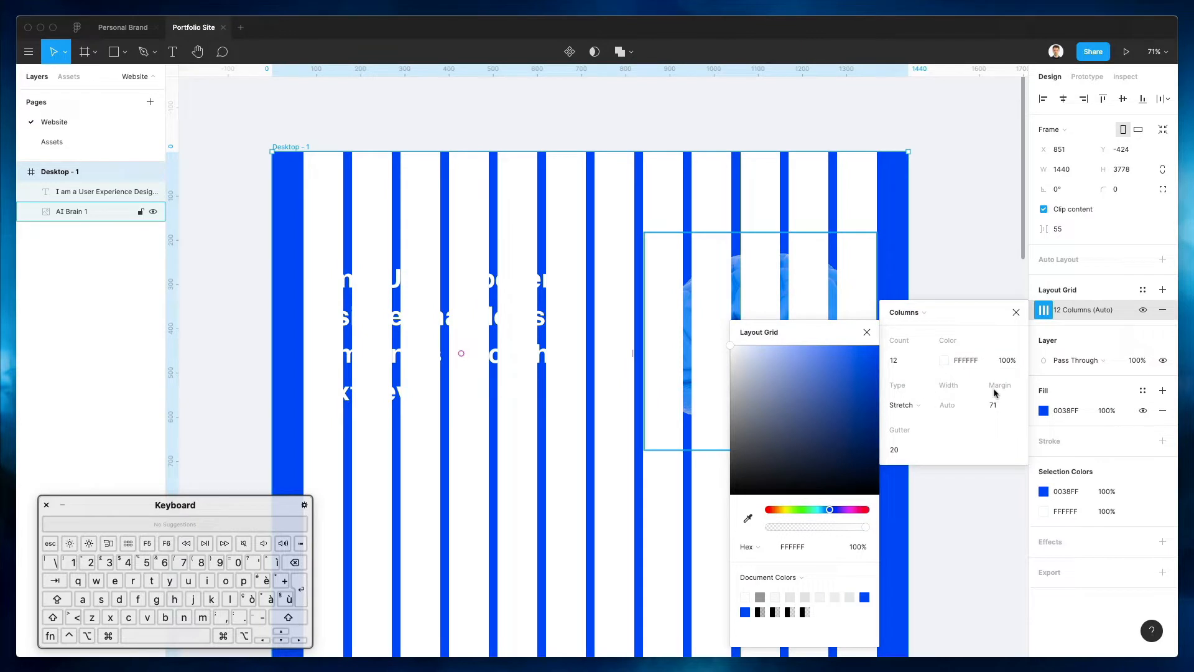
left_click_drag(782, 529, 776, 528)
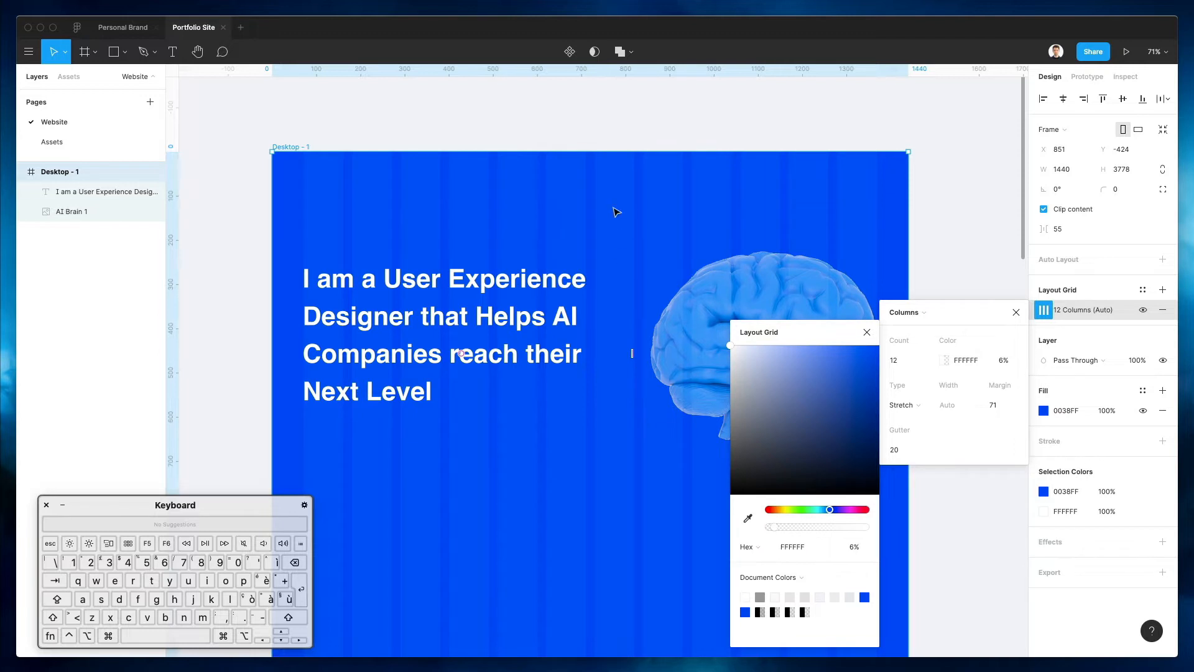
left_click(609, 209)
Select the hero headline and make a duplicate text layer of it
scroll(597, 211, "down", 4)
scroll(597, 212, "right", 1)
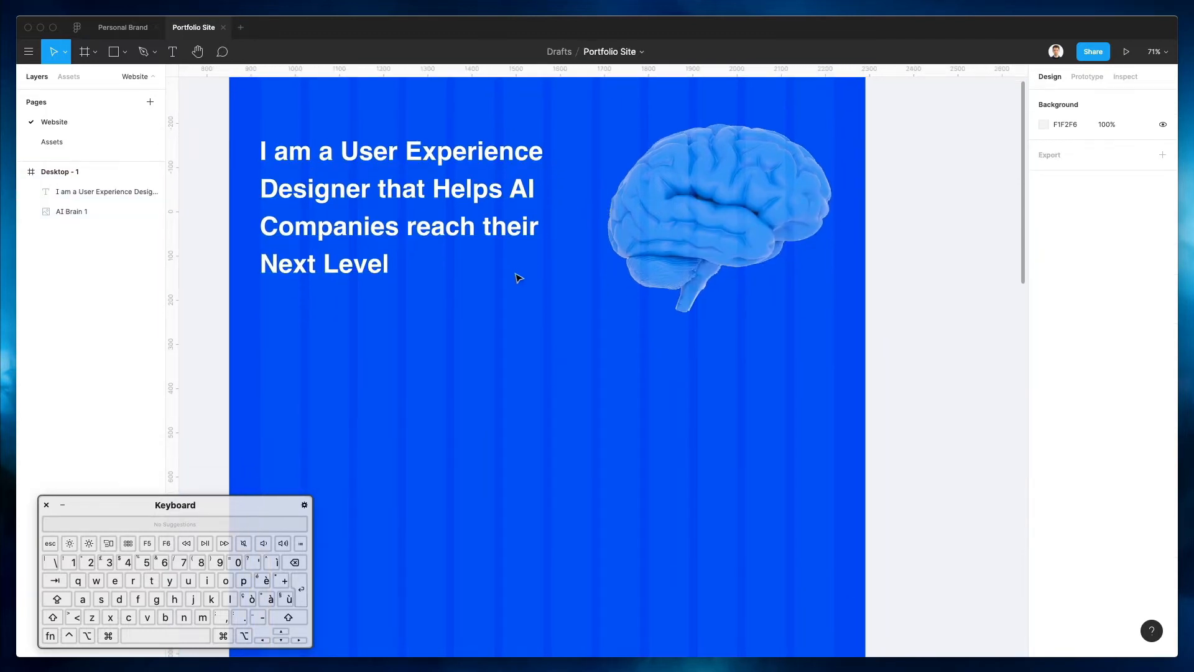
scroll(516, 268, "up", 5)
left_click(693, 349)
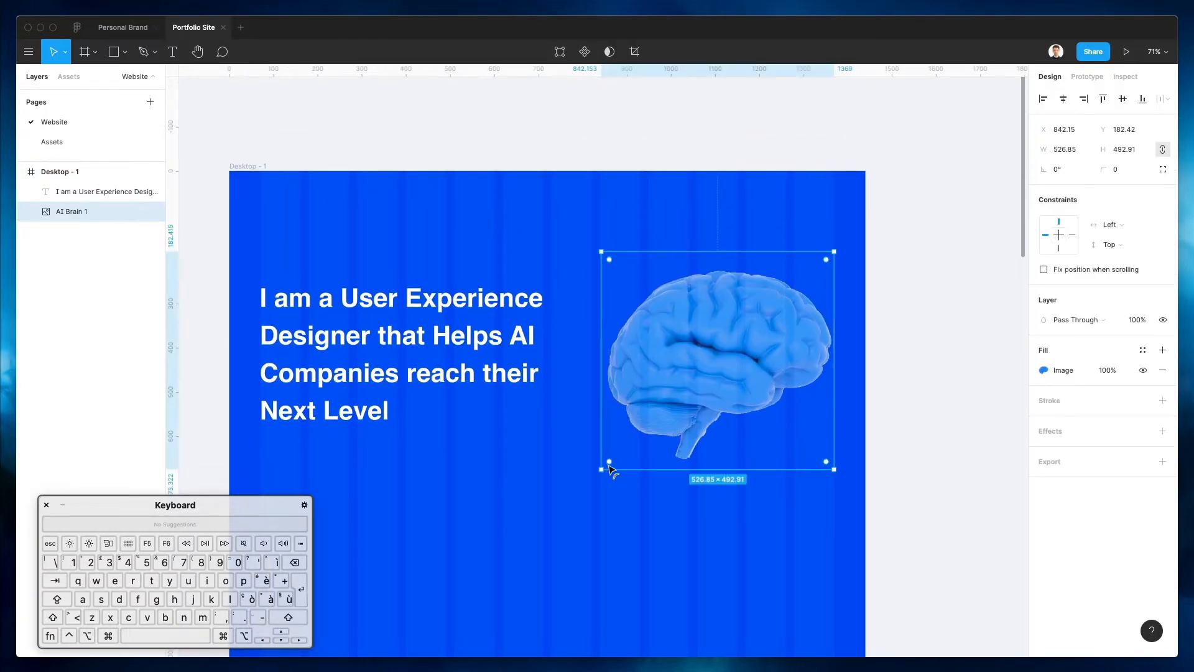
scroll(600, 468, "down", 2)
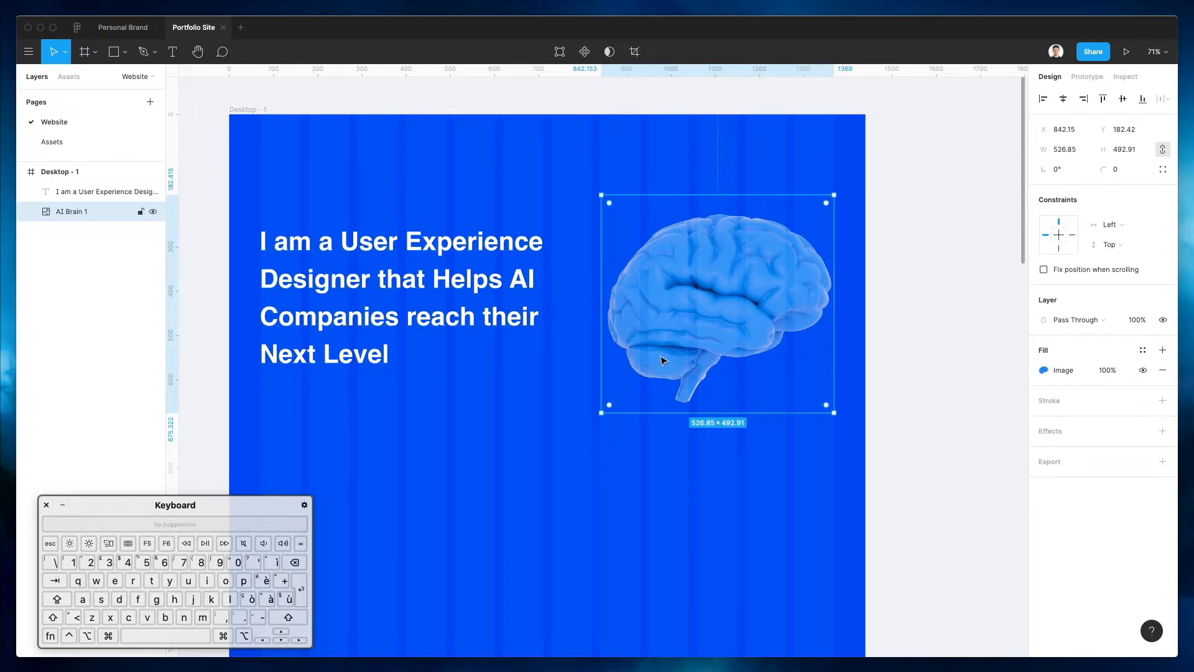
scroll(661, 356, "down", 2)
left_click(398, 221)
scroll(398, 220, "up", 2)
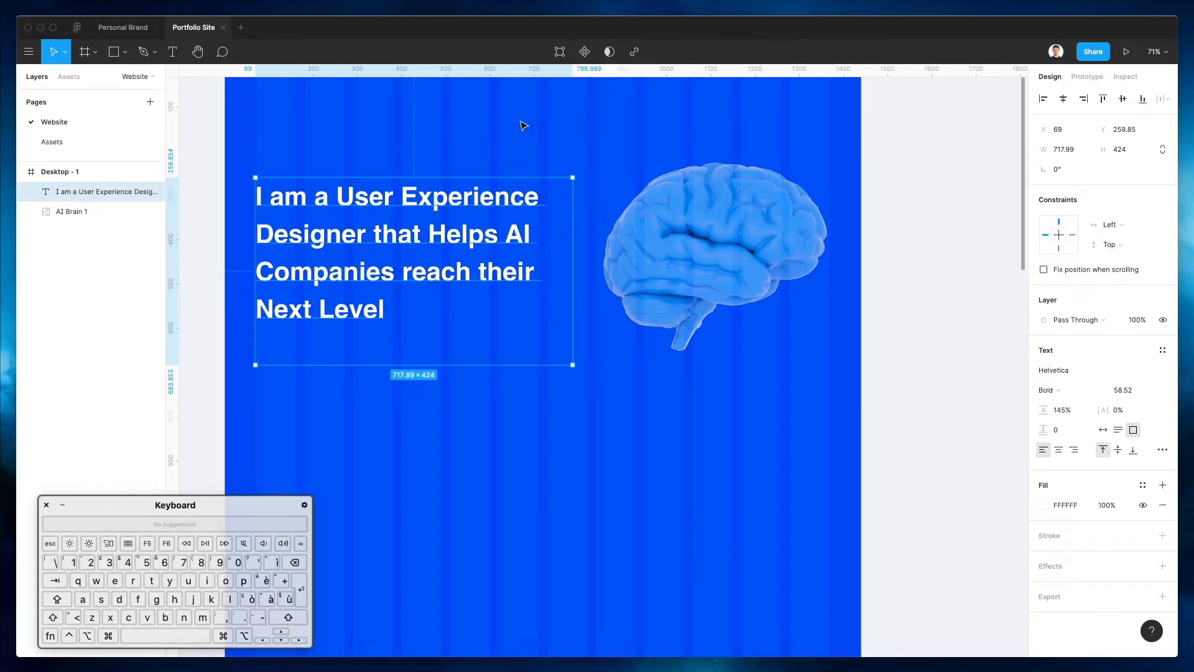
scroll(524, 153, "up", 2)
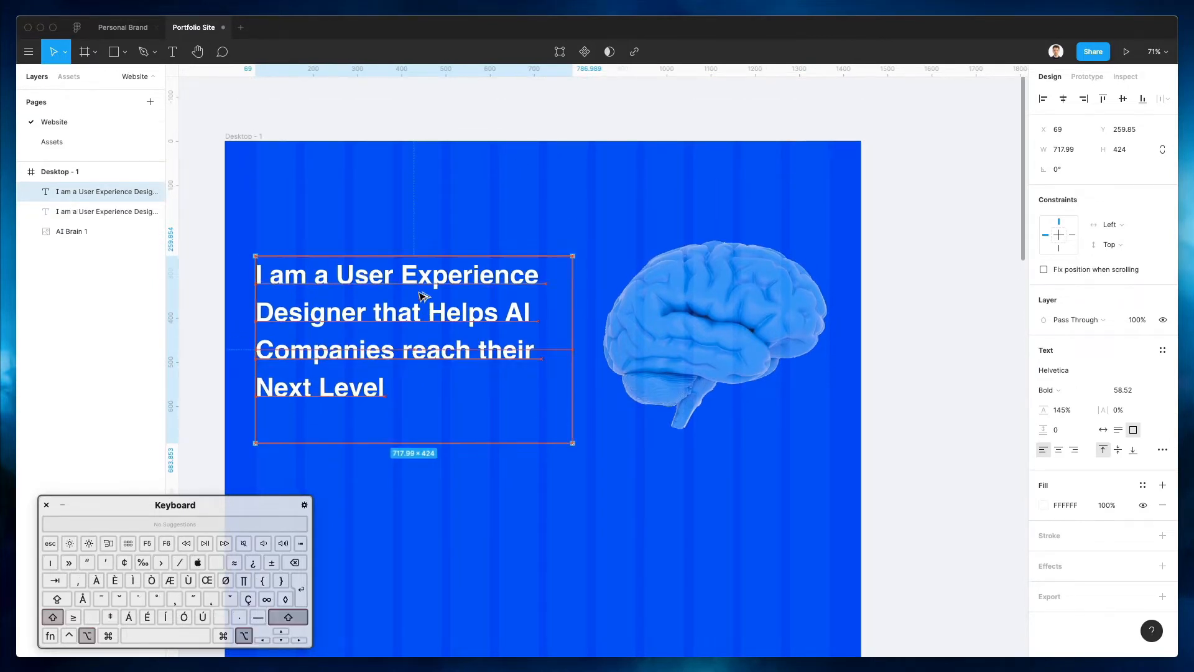
Duplicate the heading upward and change the copy to an auto-width '01' label
left_click_drag(420, 316, 421, 241)
double_click(419, 239)
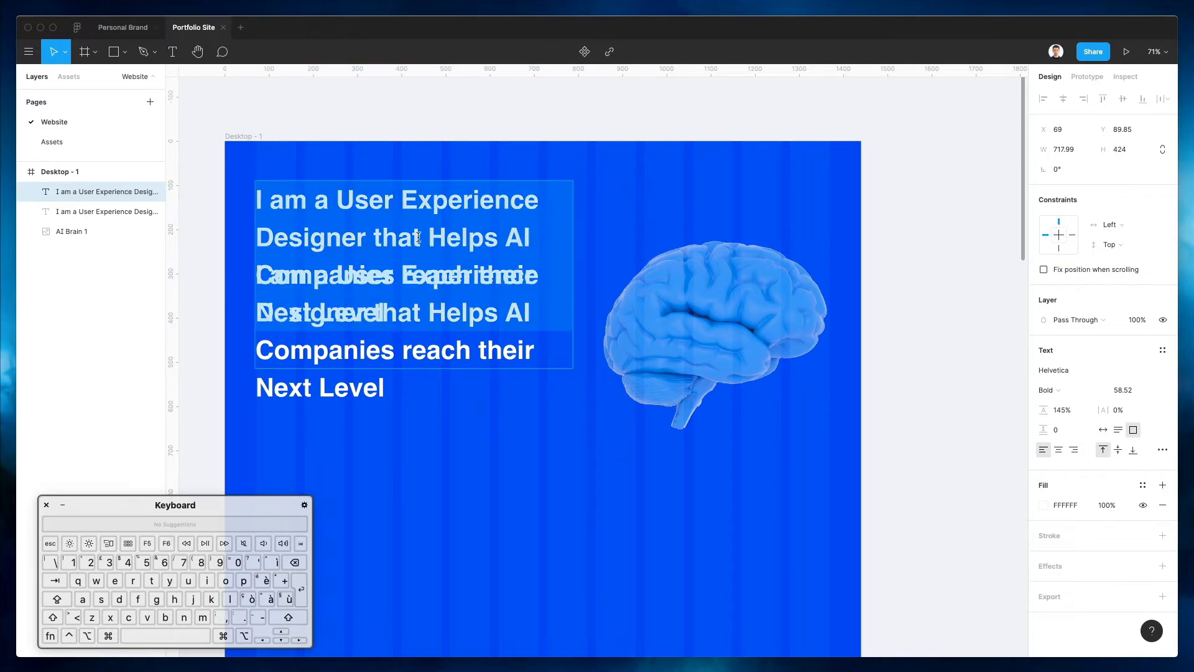
type("01")
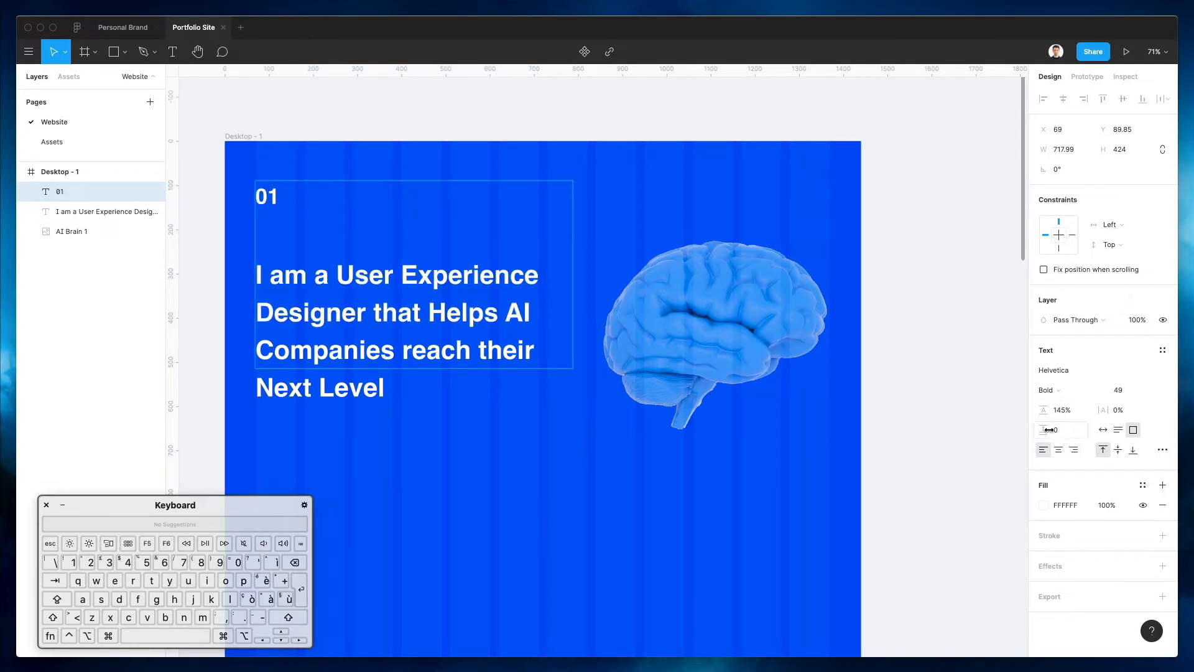
left_click(1102, 430)
key("Escape")
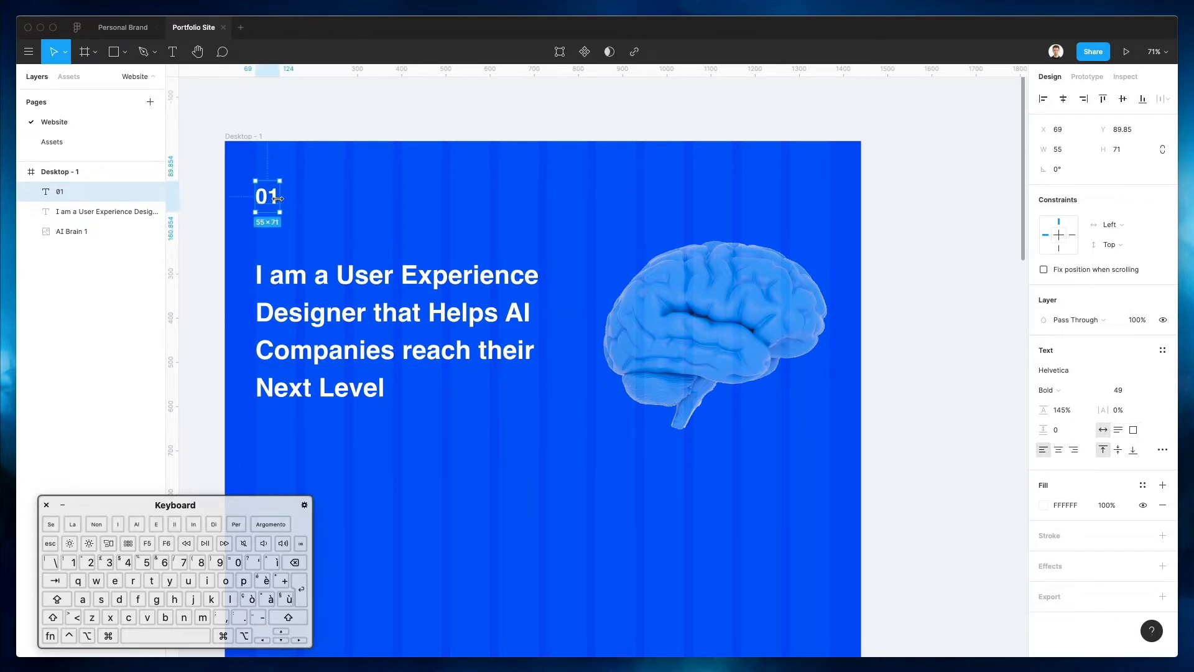
Copy the 01 label to its right and change it to '- ' followed by the designer's name
left_click_drag(280, 196, 319, 197)
double_click(310, 196)
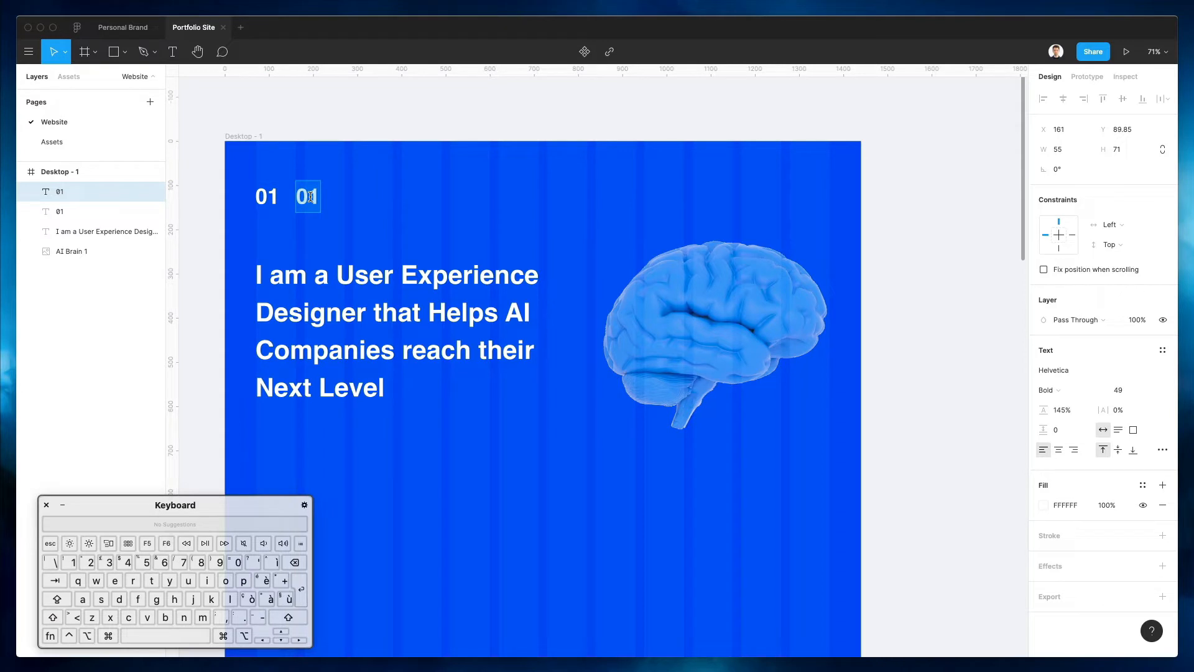
key("shift")
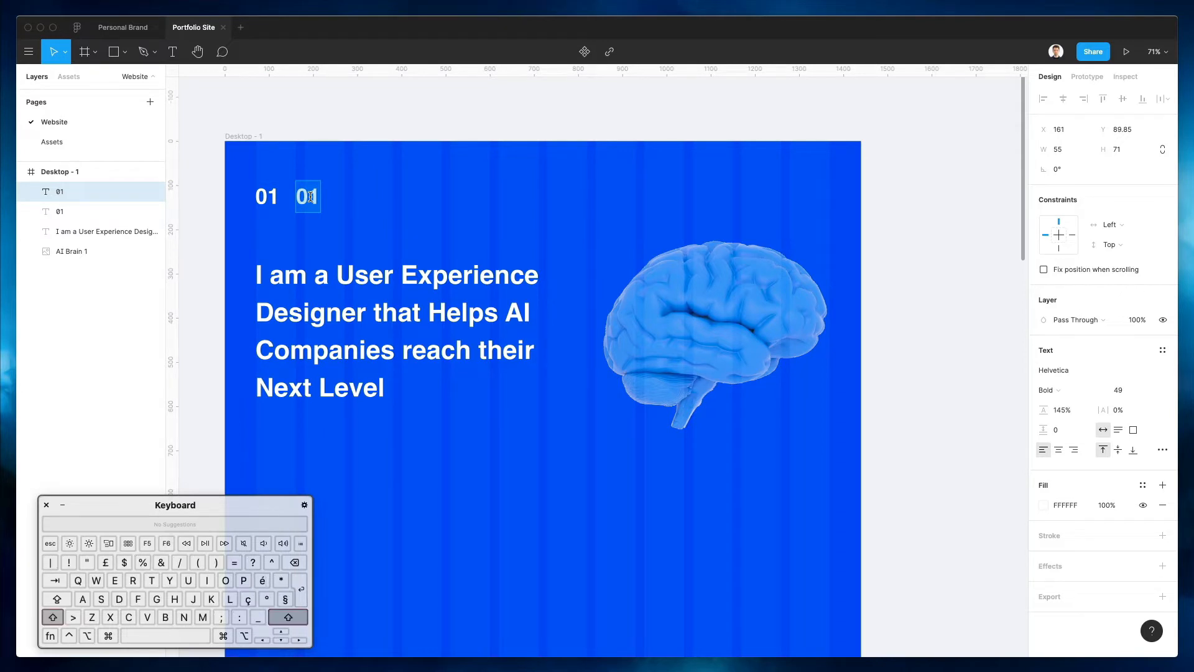
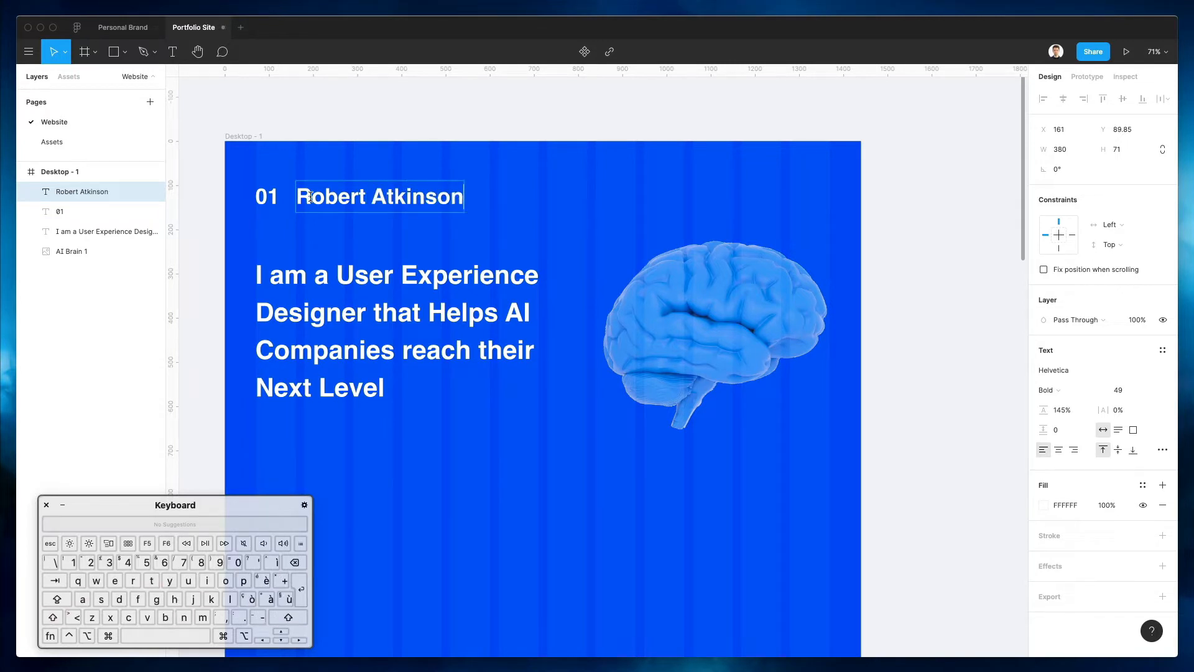
key("Escape")
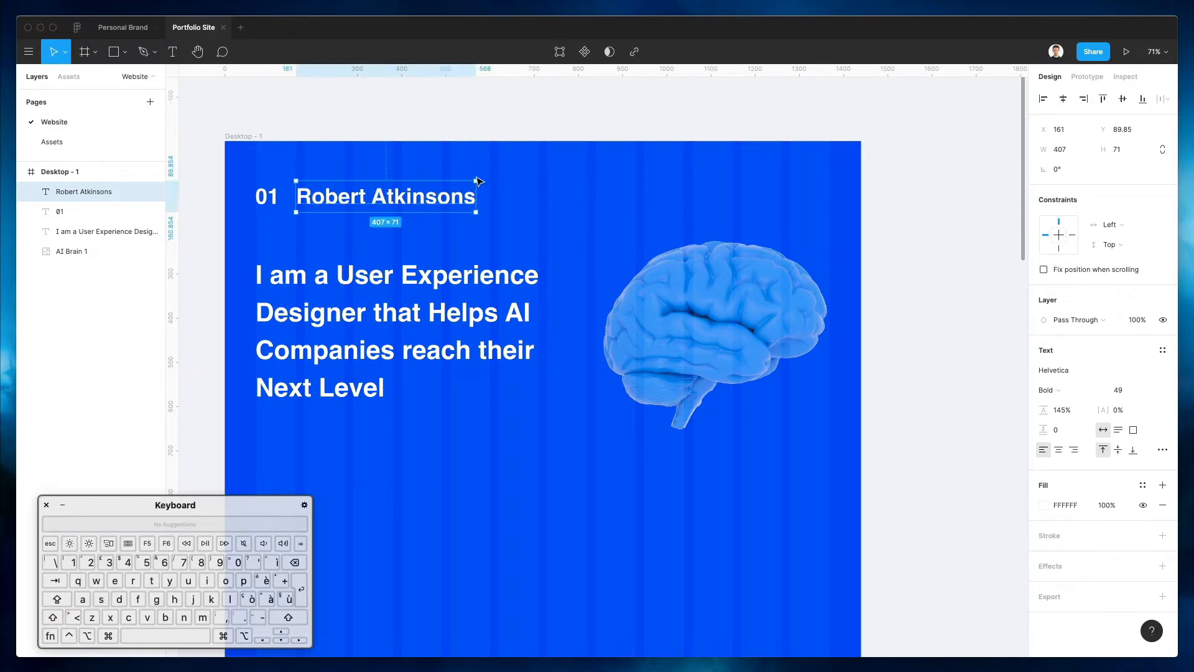
left_click(512, 174)
left_click(406, 198)
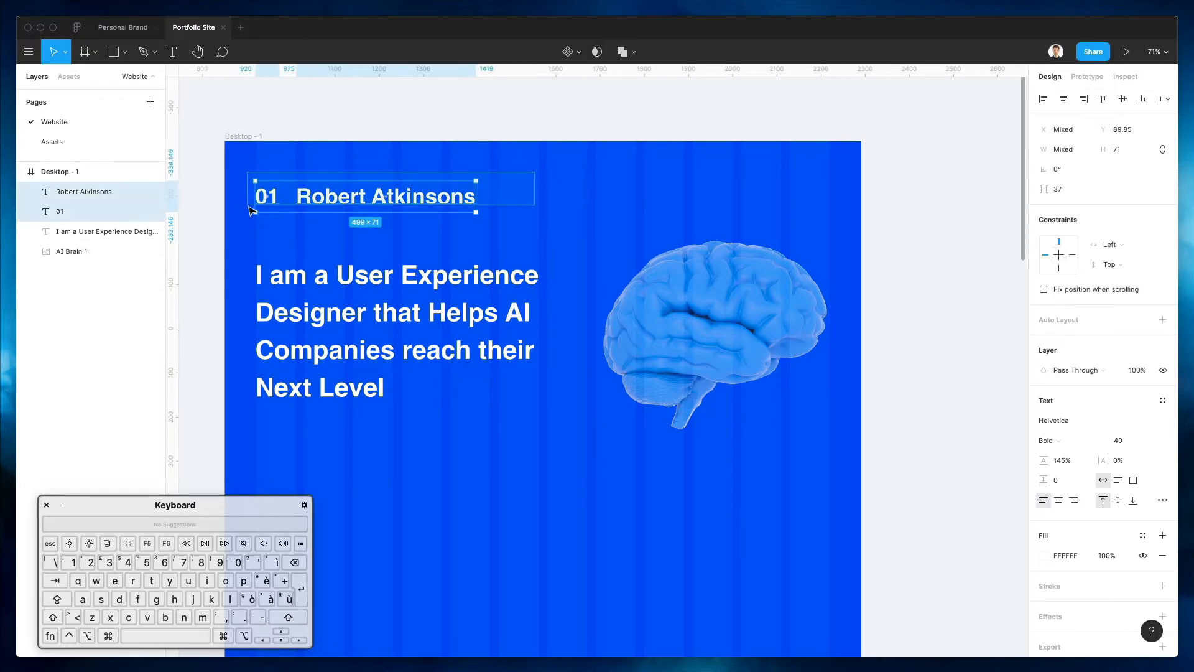
left_click(551, 209)
left_click(306, 193)
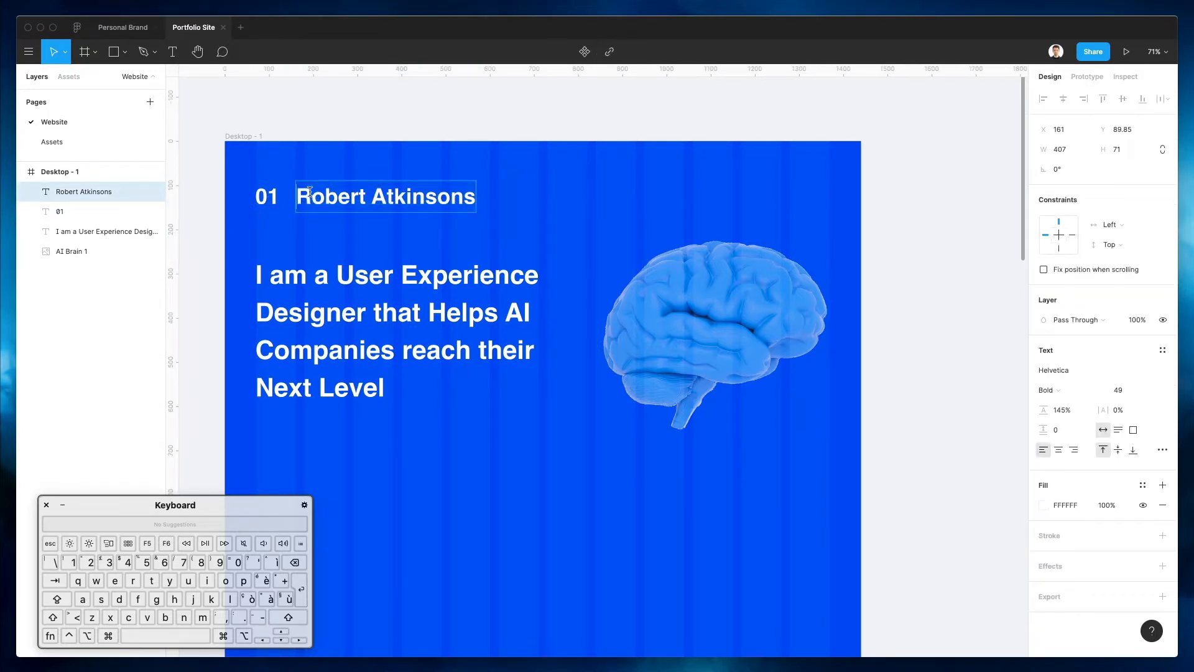
type("-")
key("Escape")
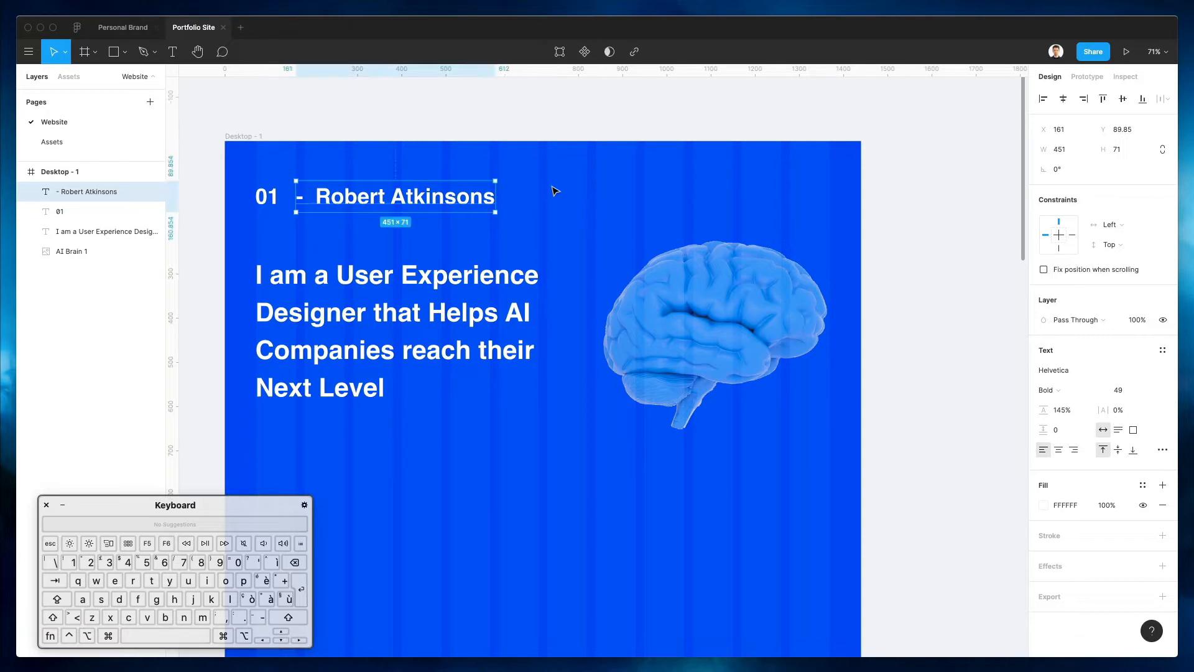
Scale the 01 and name labels down with K and set their font size to 18
left_click_drag(549, 178, 229, 207)
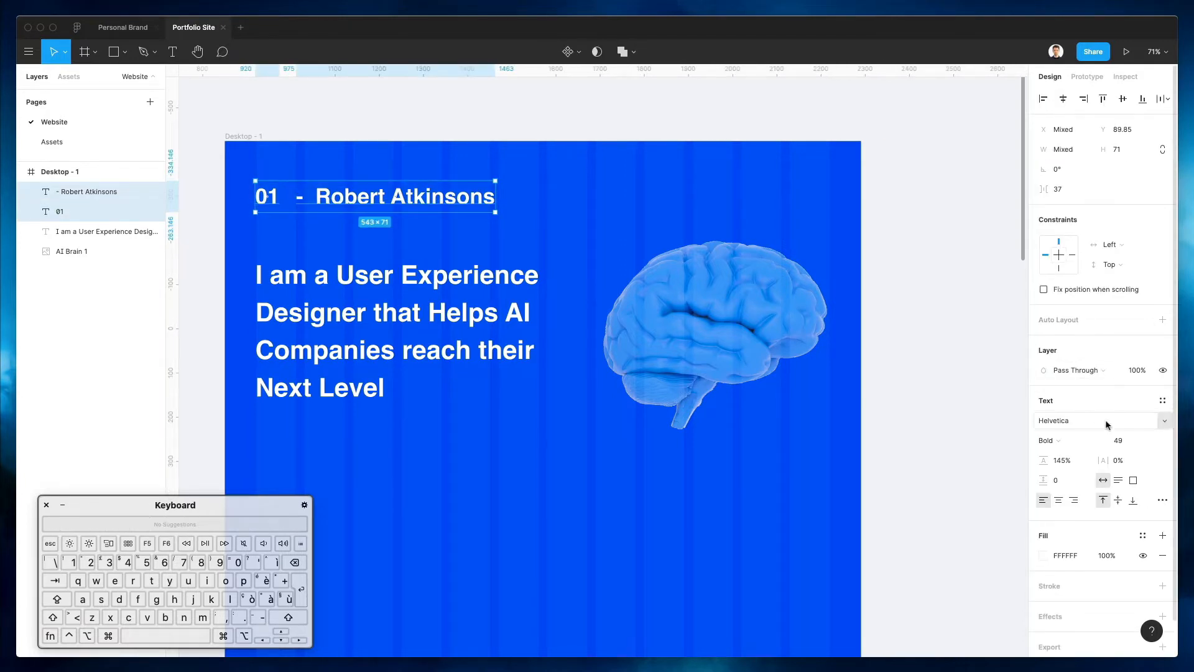
key("l")
key("k")
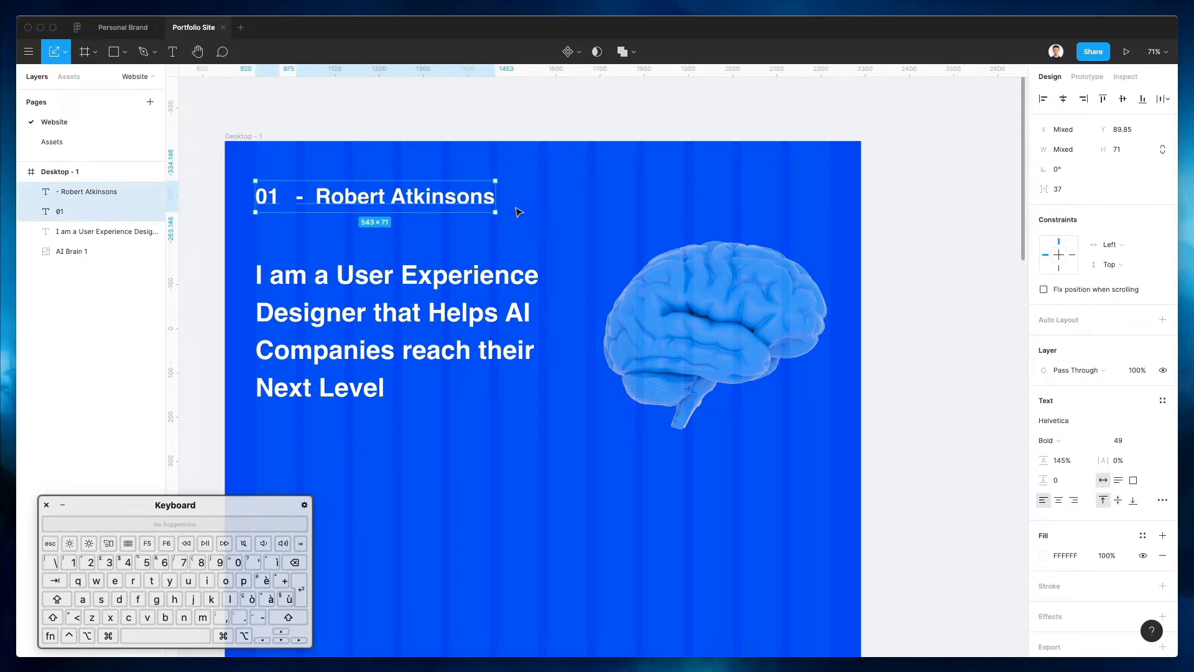
left_click_drag(499, 200, 347, 202)
left_click(392, 195)
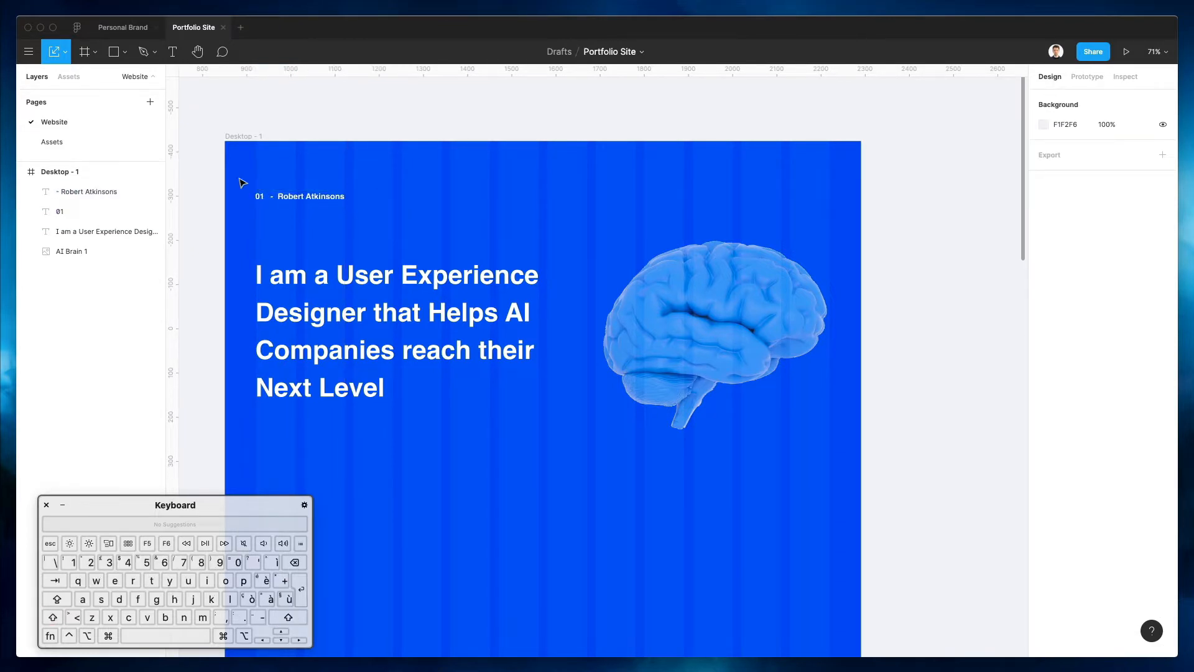
left_click_drag(238, 181, 405, 249)
left_click(1126, 440)
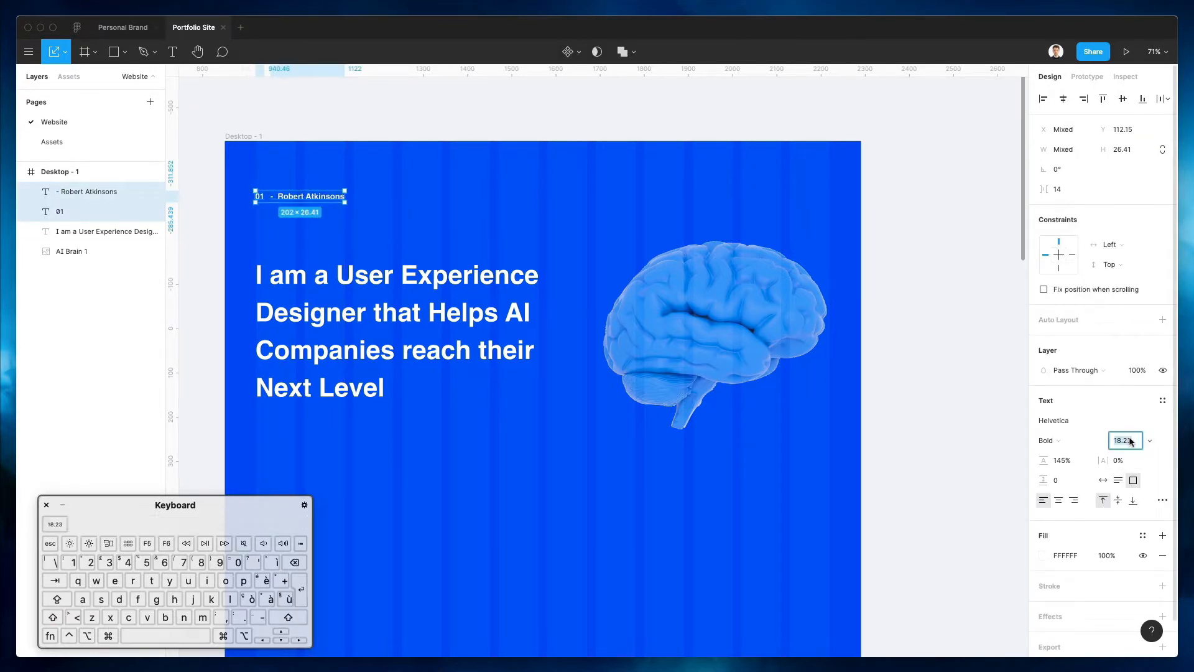
key("BackSpace")
type("18")
key("Return")
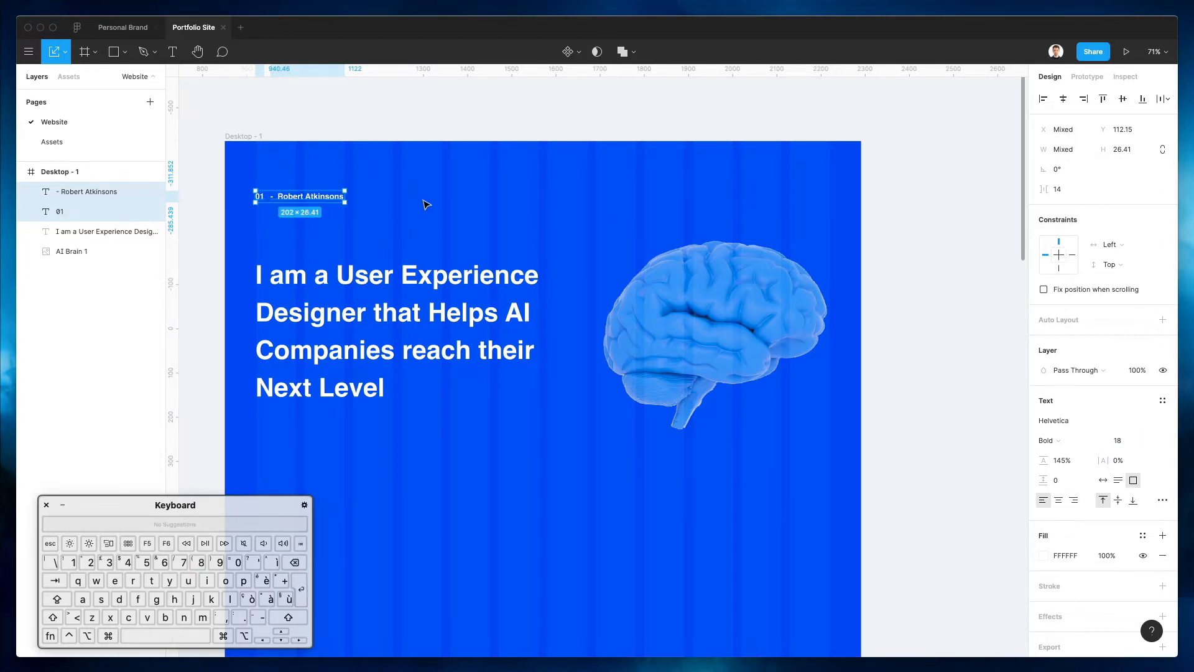
left_click(426, 204)
scroll(422, 202, "down", 2)
scroll(401, 164, "down", 2)
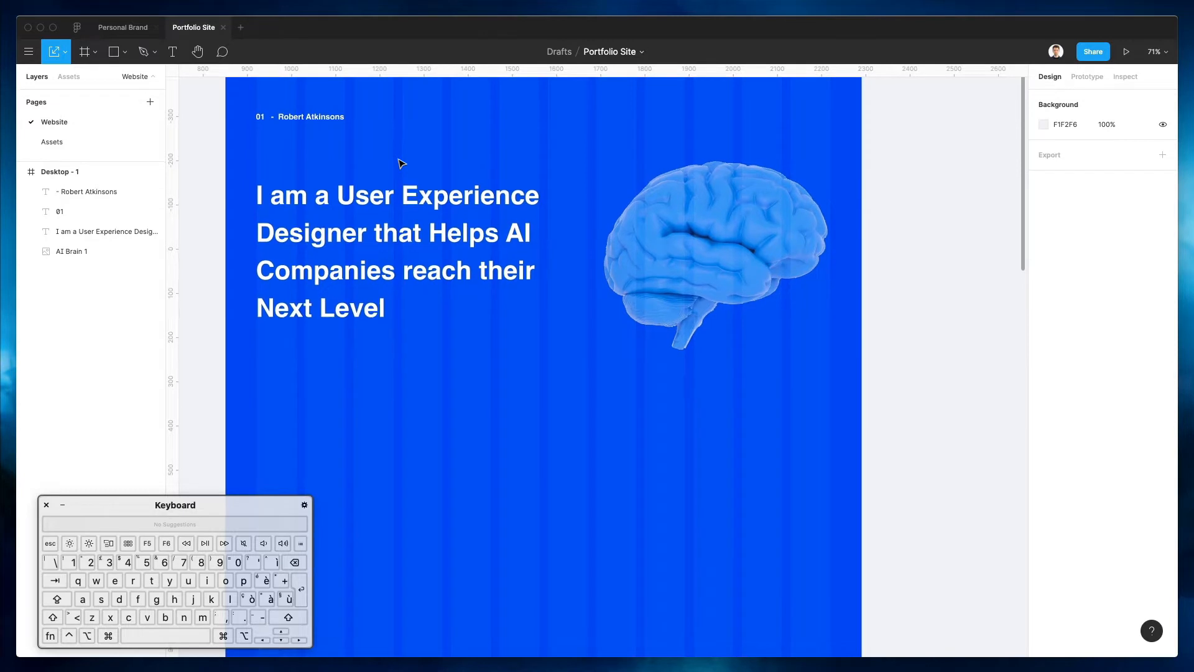
scroll(402, 164, "up", 1)
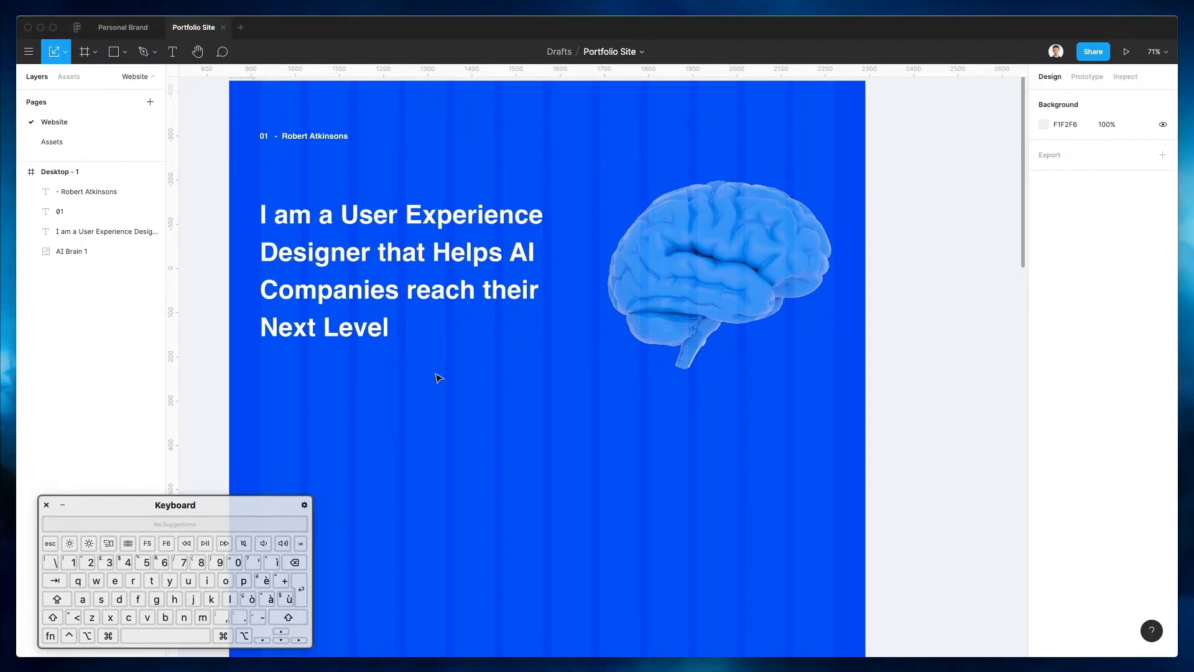
Duplicate the name label below the heading, paste in the experience paragraph, and widen it to 639
left_click_drag(314, 137, 305, 366)
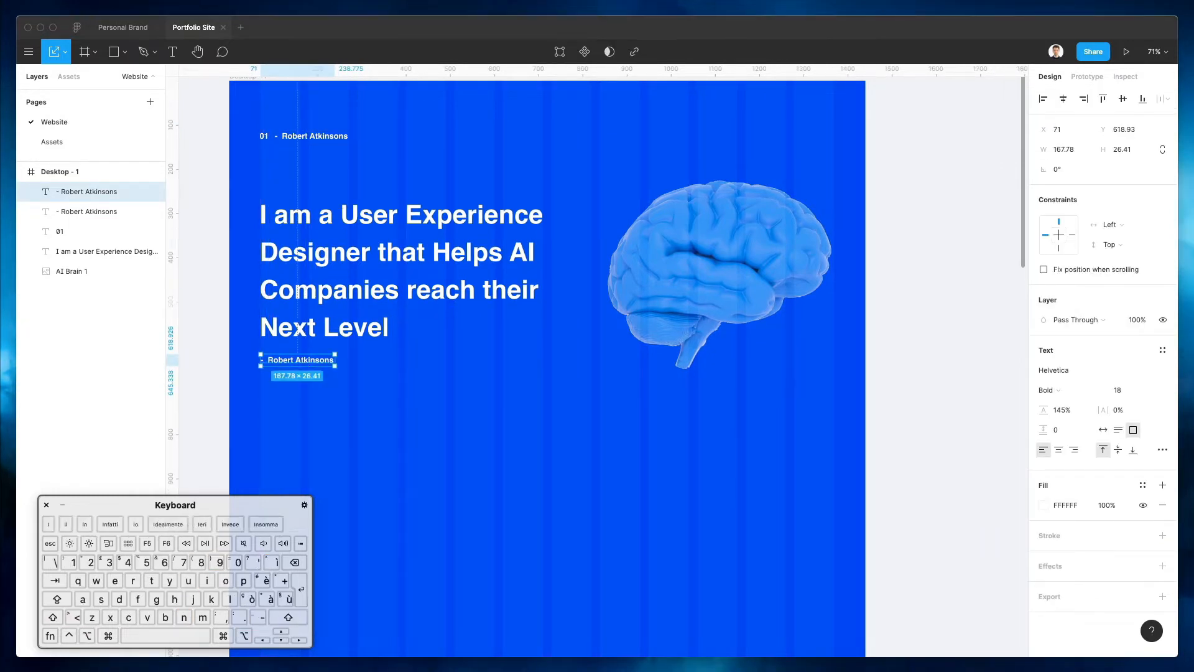
key("super+c")
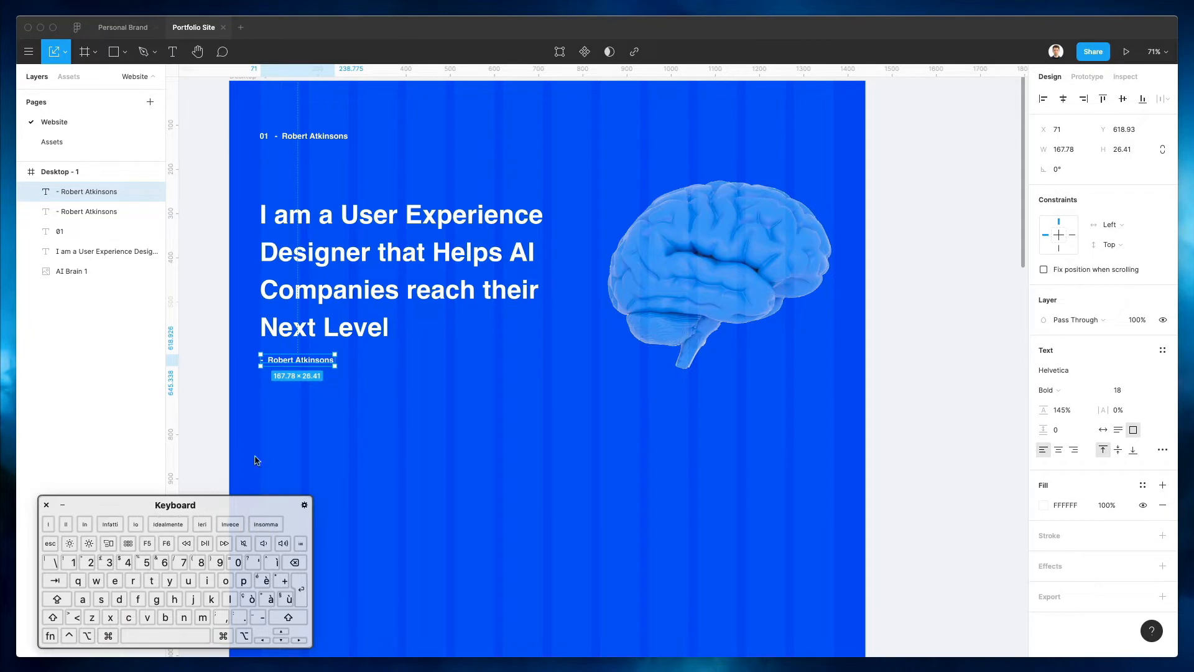
double_click(294, 358)
key("super+v")
left_click(480, 373)
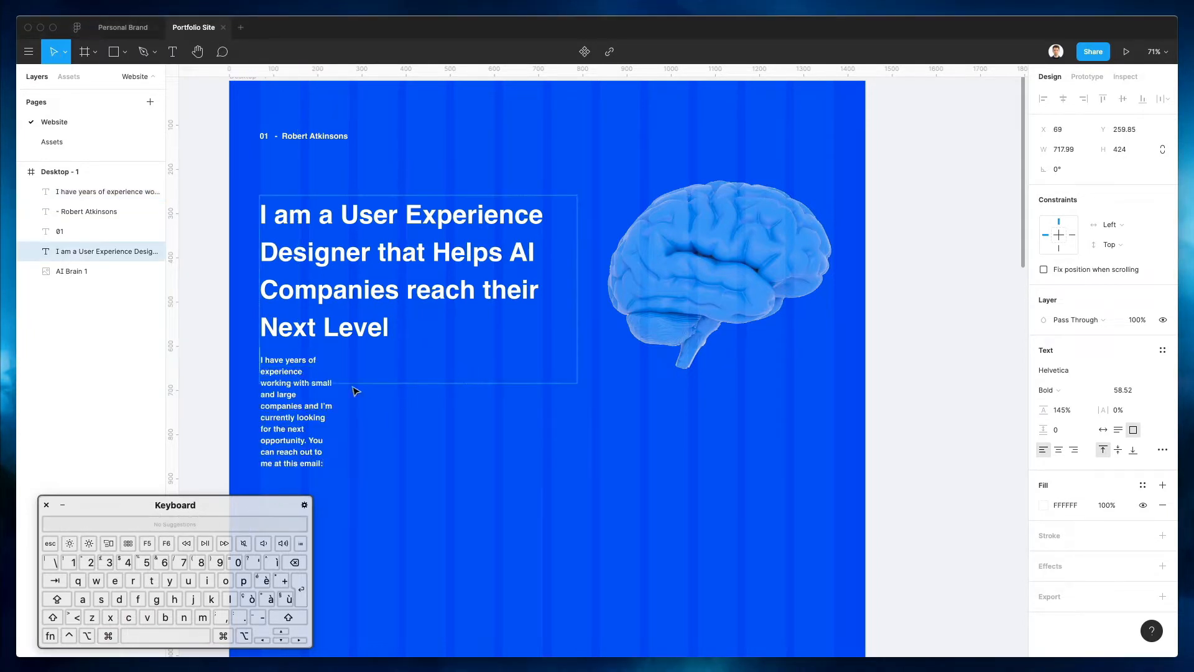
left_click(281, 405)
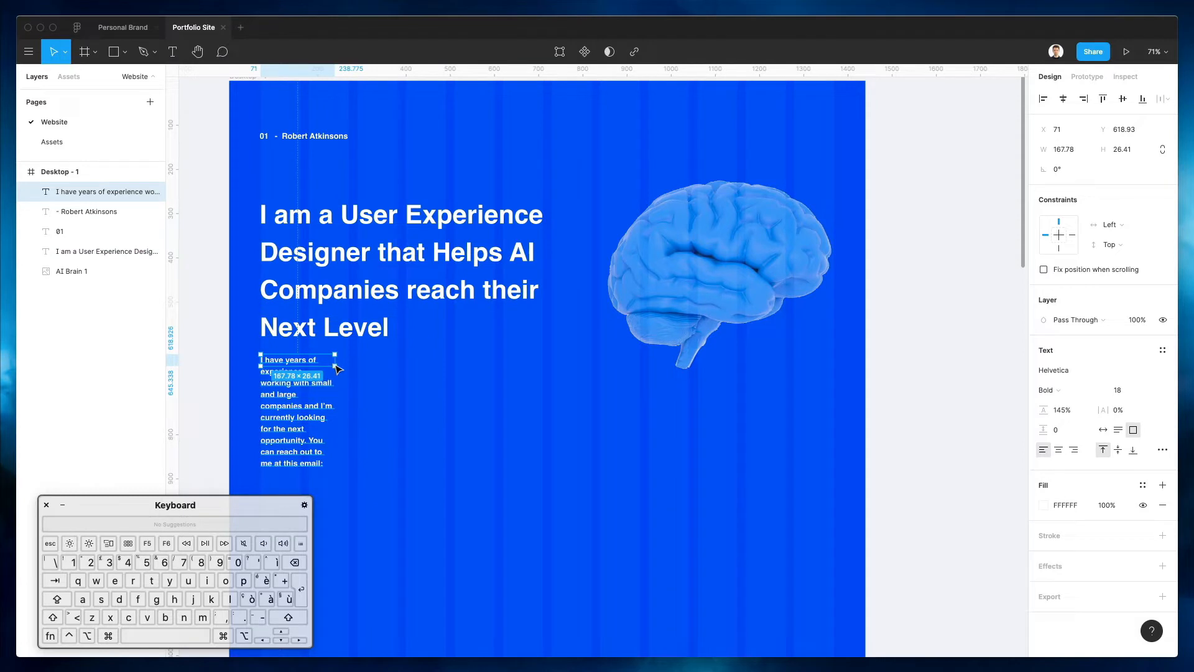
left_click_drag(336, 366, 543, 407)
left_click_drag(497, 370, 498, 369)
Set the paragraph to Regular weight with 235% line height
left_click(1051, 390)
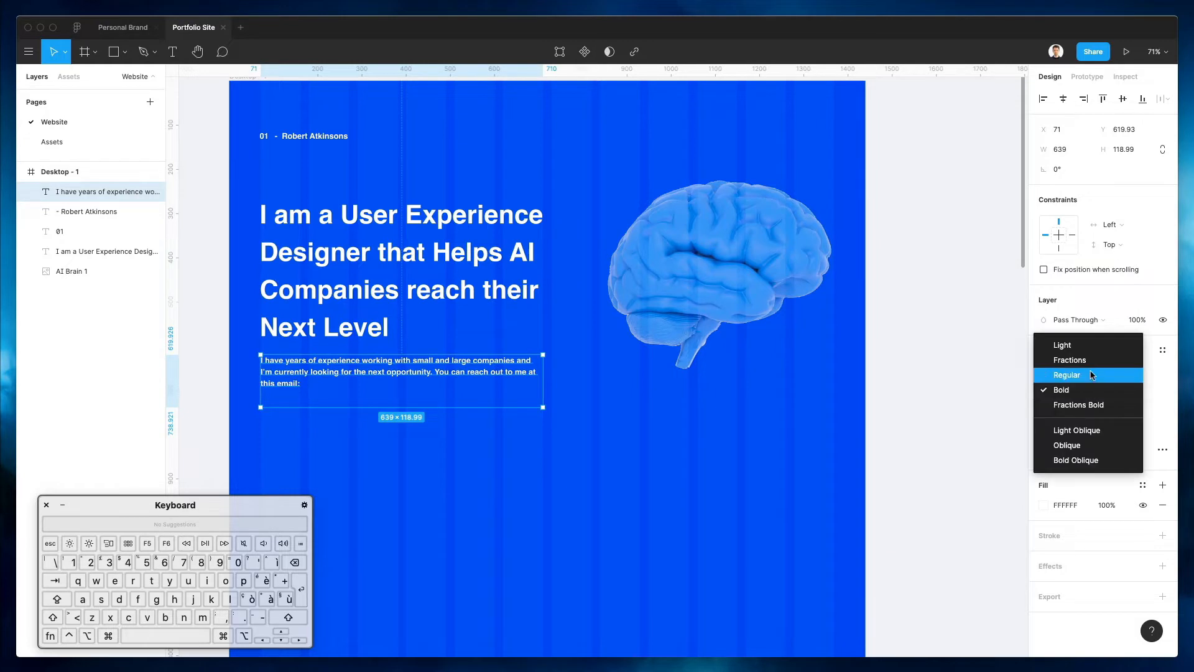
left_click(1066, 375)
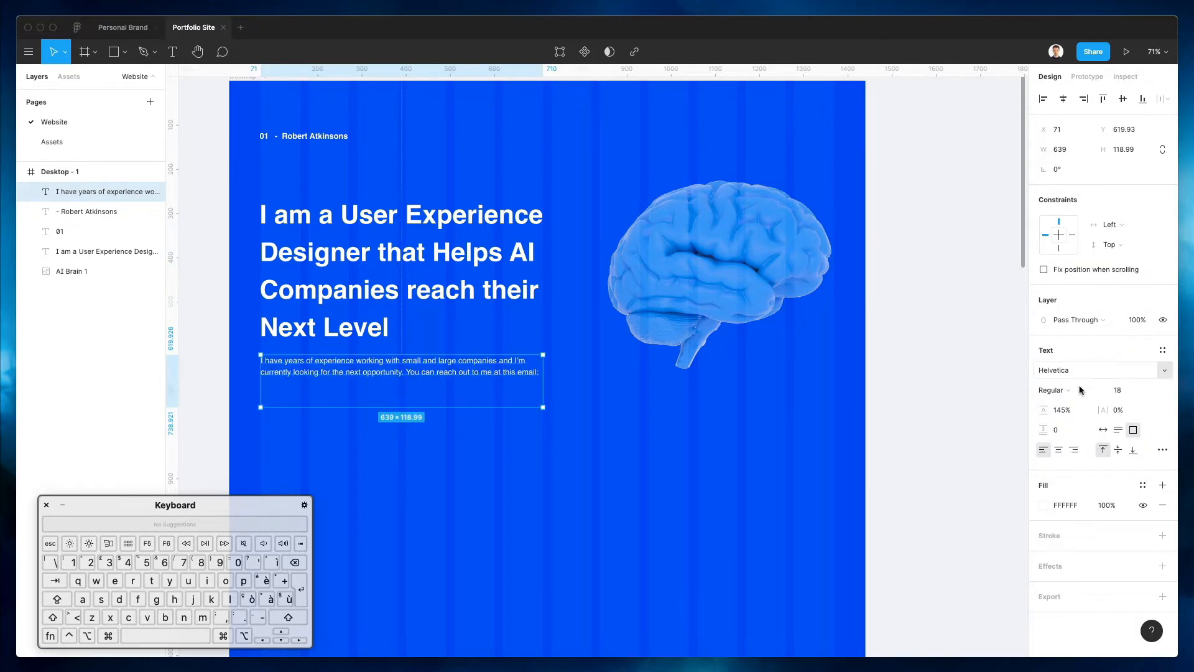
left_click(1064, 410)
key("shift+Up")
key("shift+Up")
key("shift+Up")
key("shift+Up")
key("shift+Up")
key("shift+Up")
key("shift+Up")
key("shift+Up")
key("shift+Up")
key("shift+Down")
key("shift+Down")
key("shift+Down")
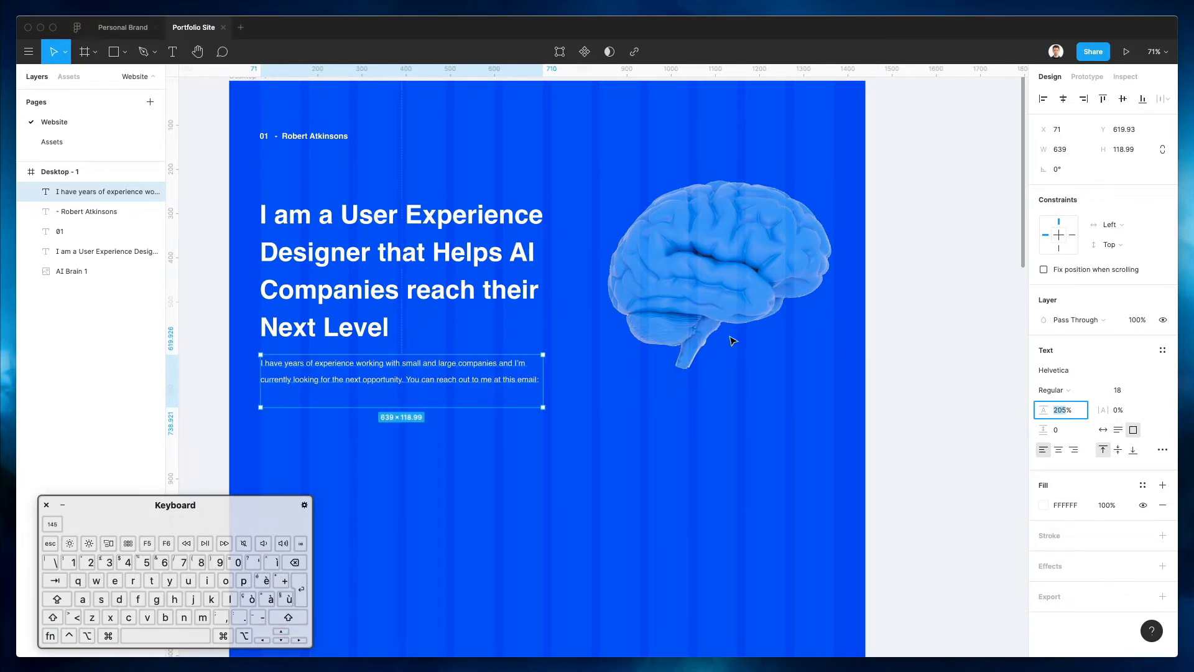
key("shift+Down")
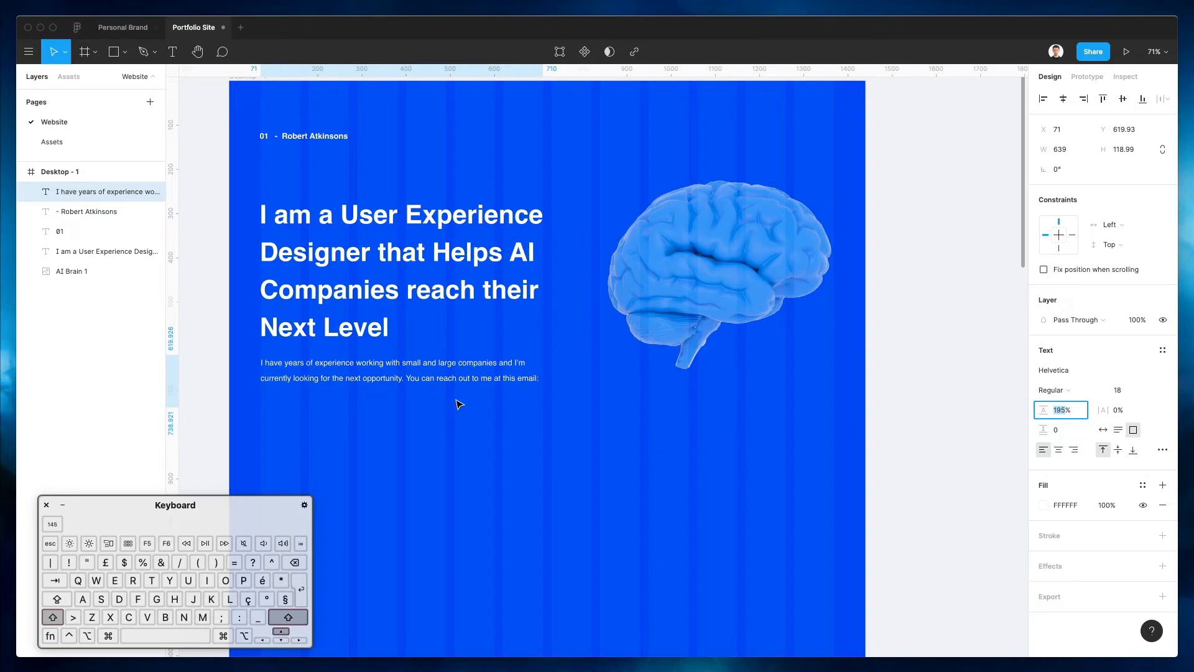
key("shift+Up")
key("shift+Up")
key("shift+Up")
key("shift+Up")
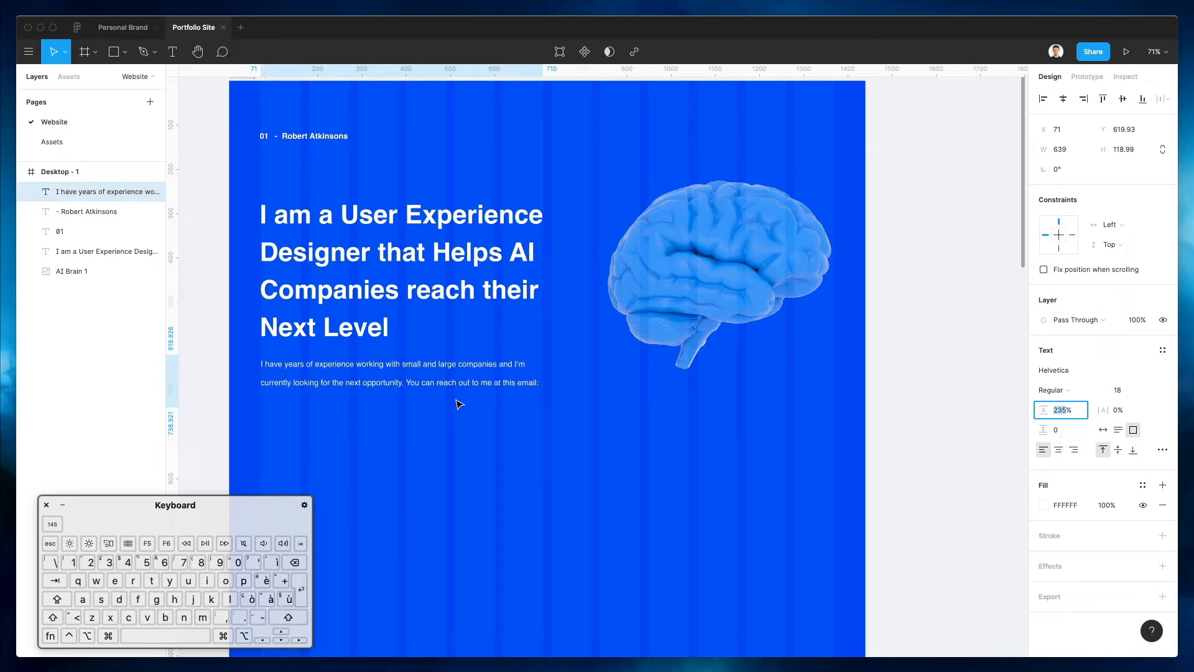
Replace 'I am a' with 'A' at the start of the headline
left_click(376, 241)
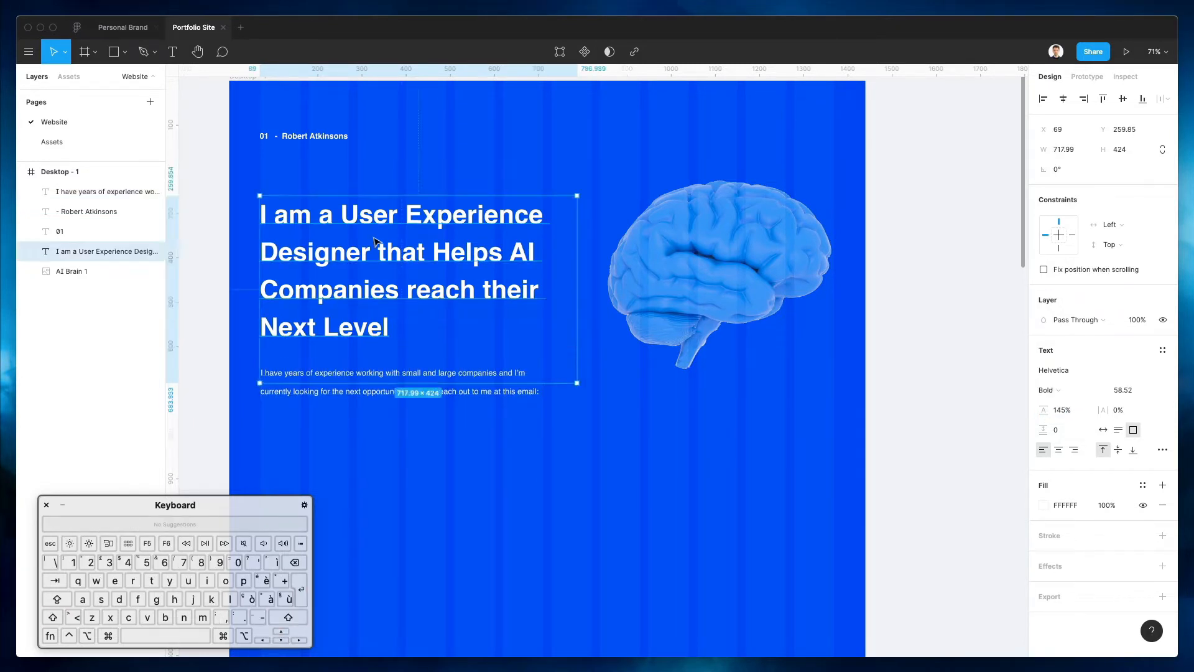
left_click_drag(331, 211, 260, 213)
type("A")
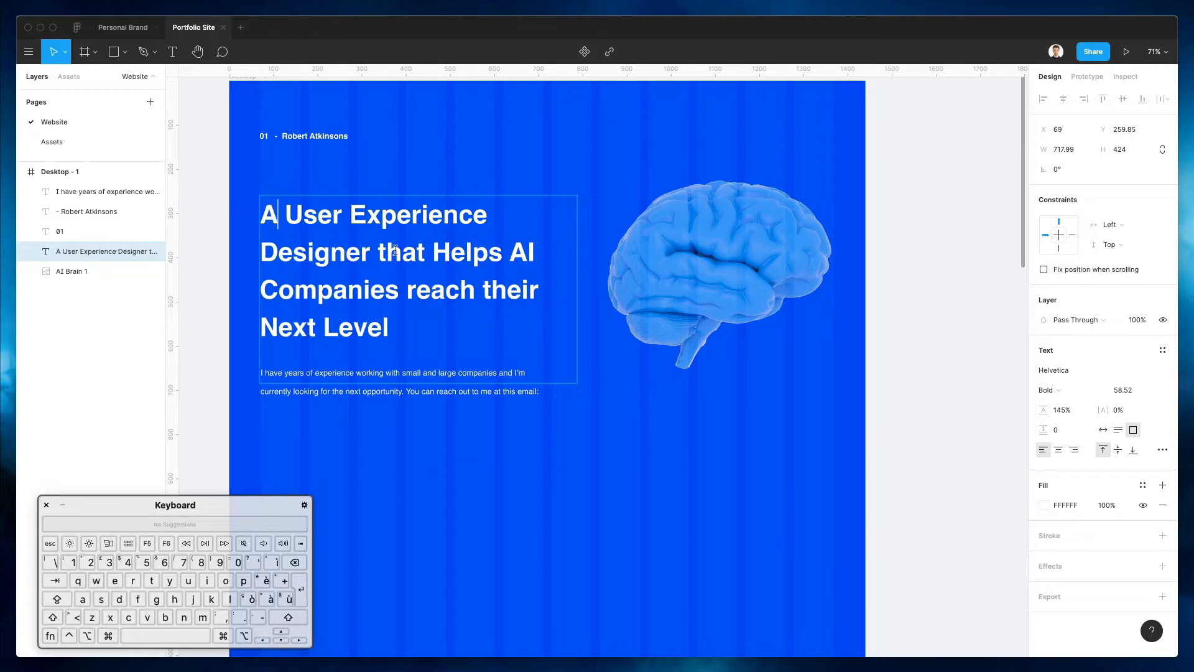
key("Escape")
double_click(381, 249)
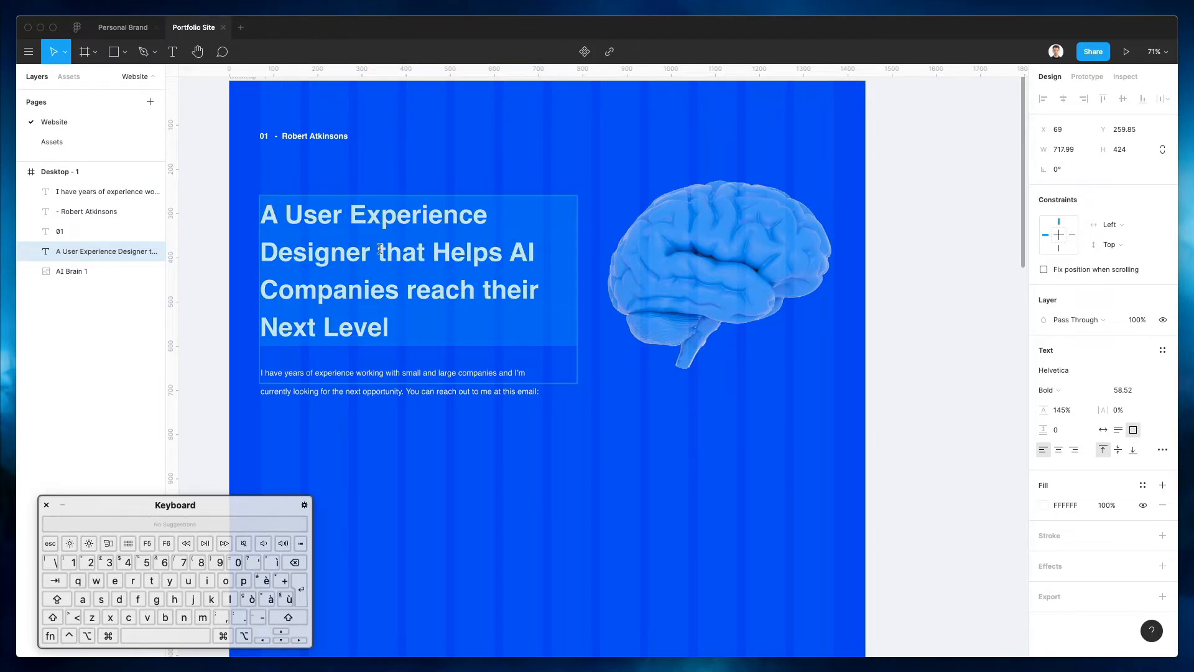
left_click(481, 289)
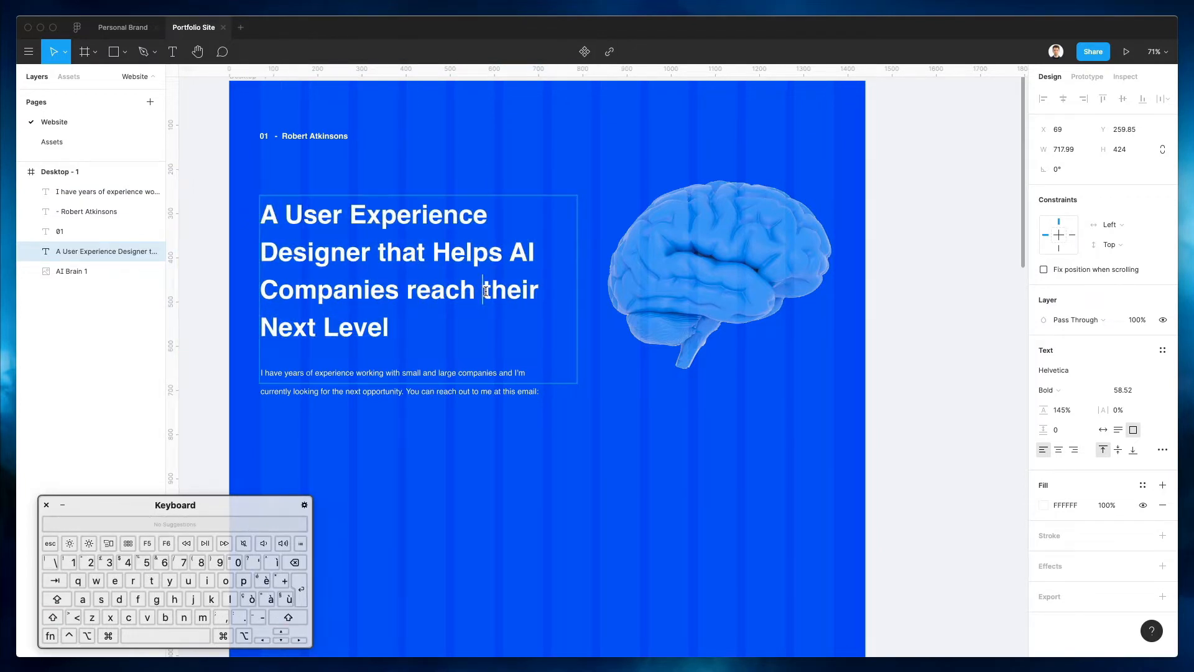
key("Escape")
left_click(471, 505)
scroll(470, 505, "down", 3)
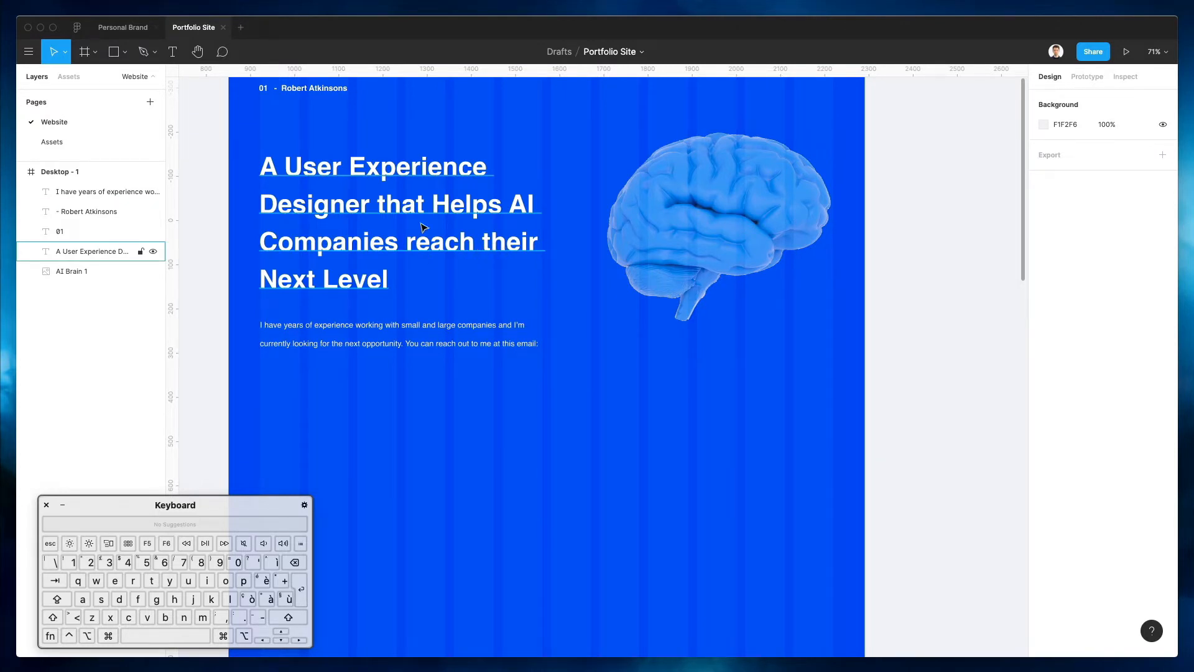
scroll(432, 230, "up", 5)
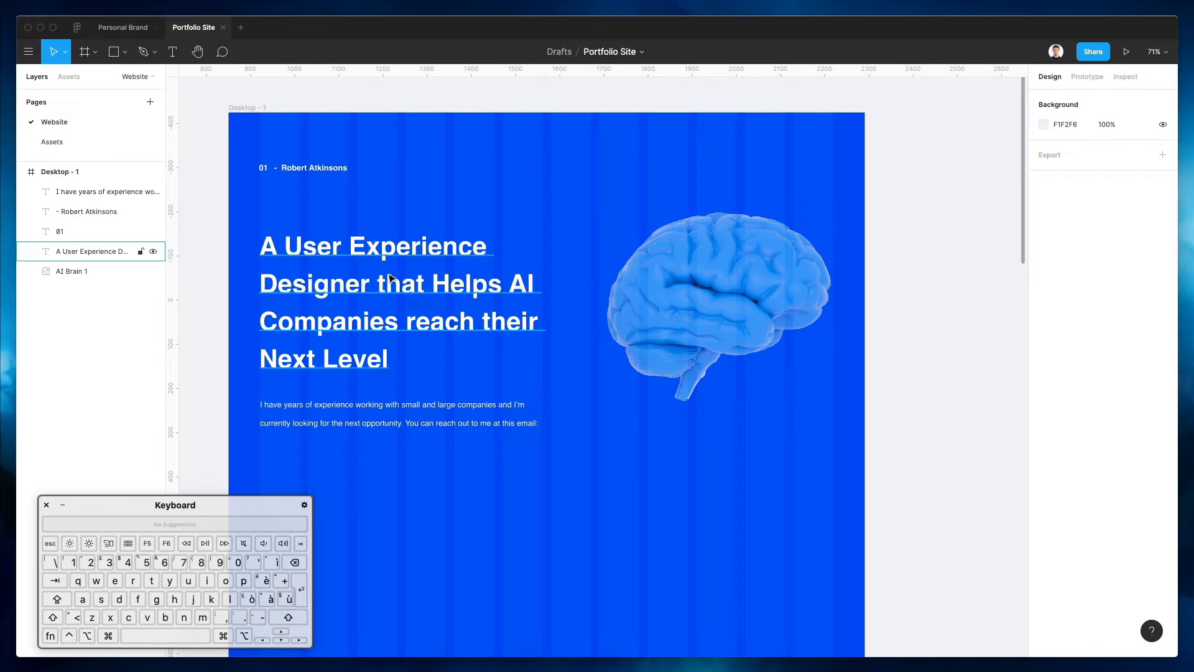
Change 'that Helps' to 'for' and delete 'reach their Next Level' from the headline
left_click(321, 260)
double_click(307, 250)
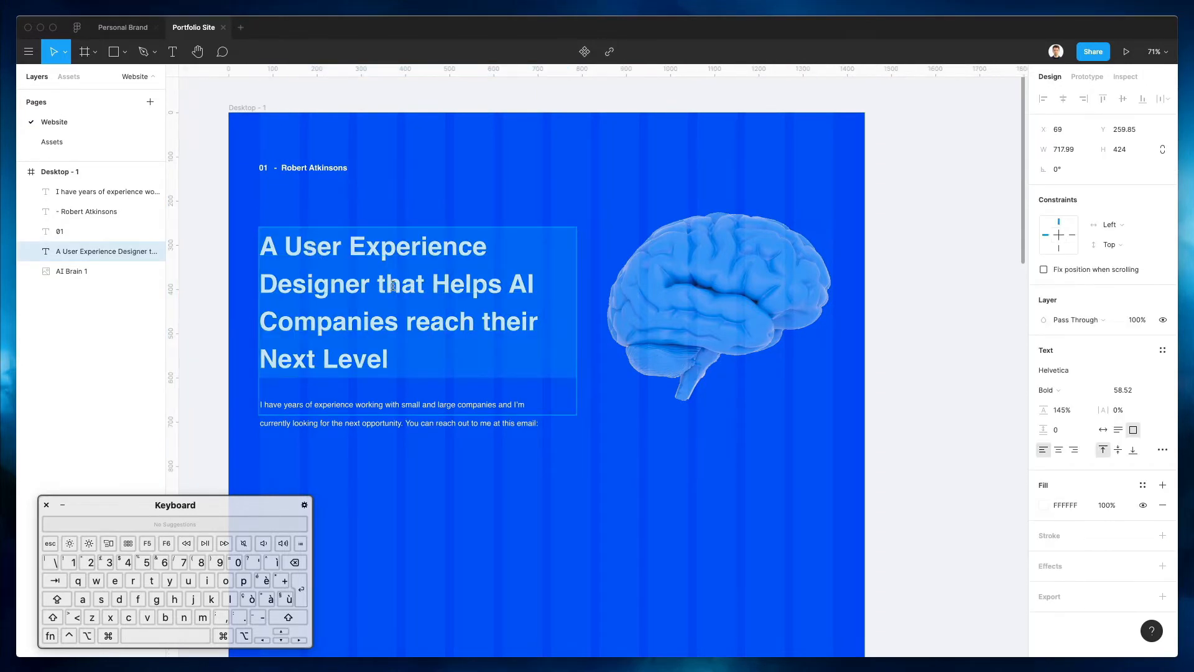
left_click_drag(381, 279, 501, 286)
type("for")
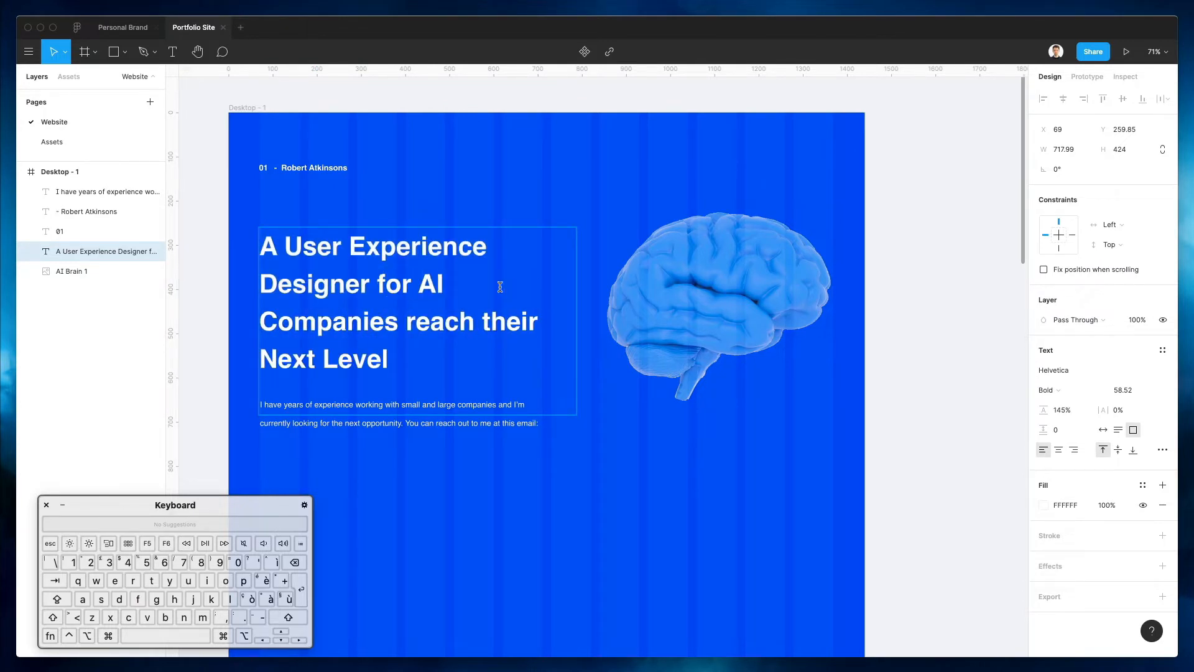
key("shift+Down")
key("BackSpace")
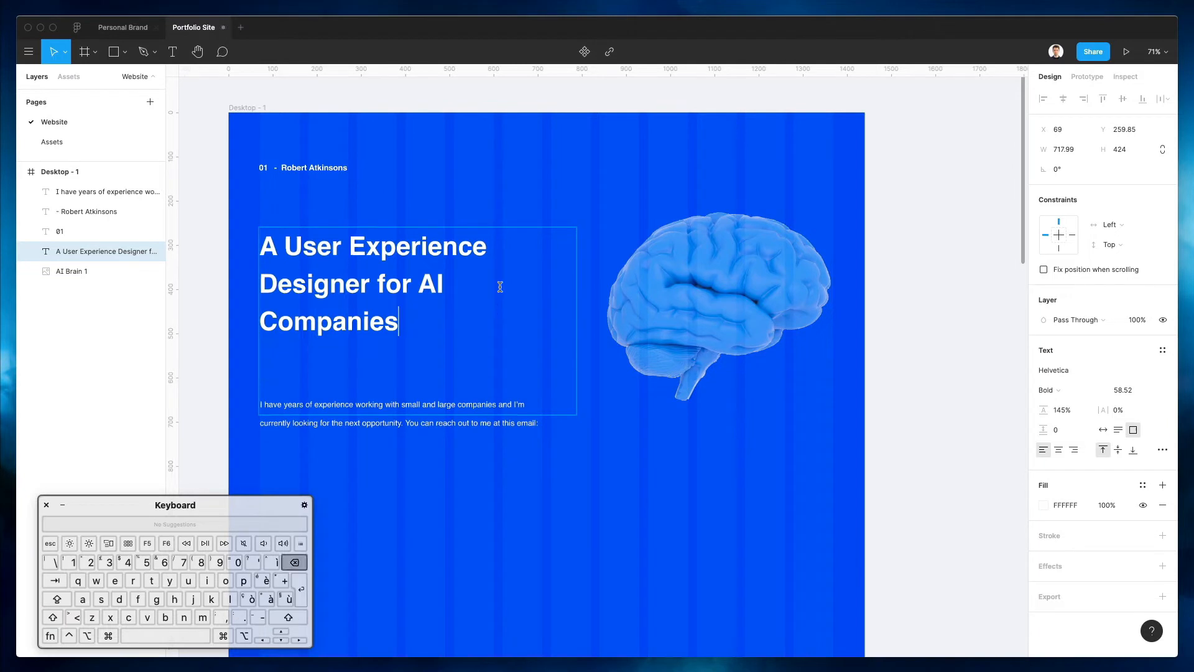
left_click(1119, 392)
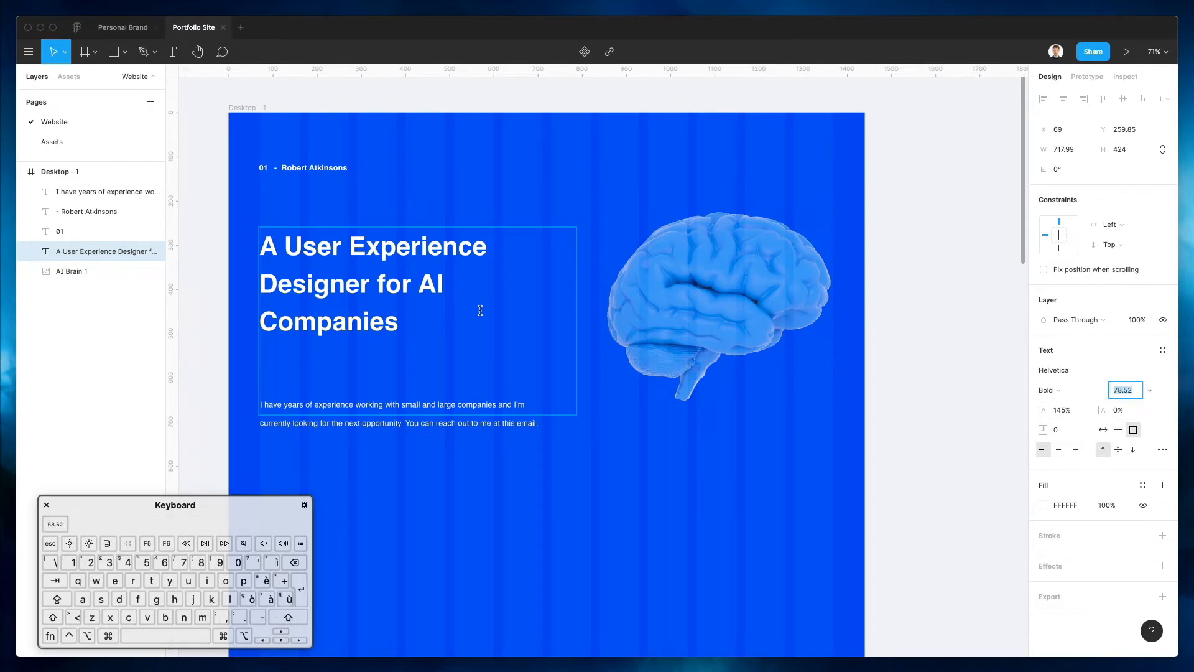
Set the headline font size to 77.52 and its line height to 125%
key("super+a")
left_click(1119, 390)
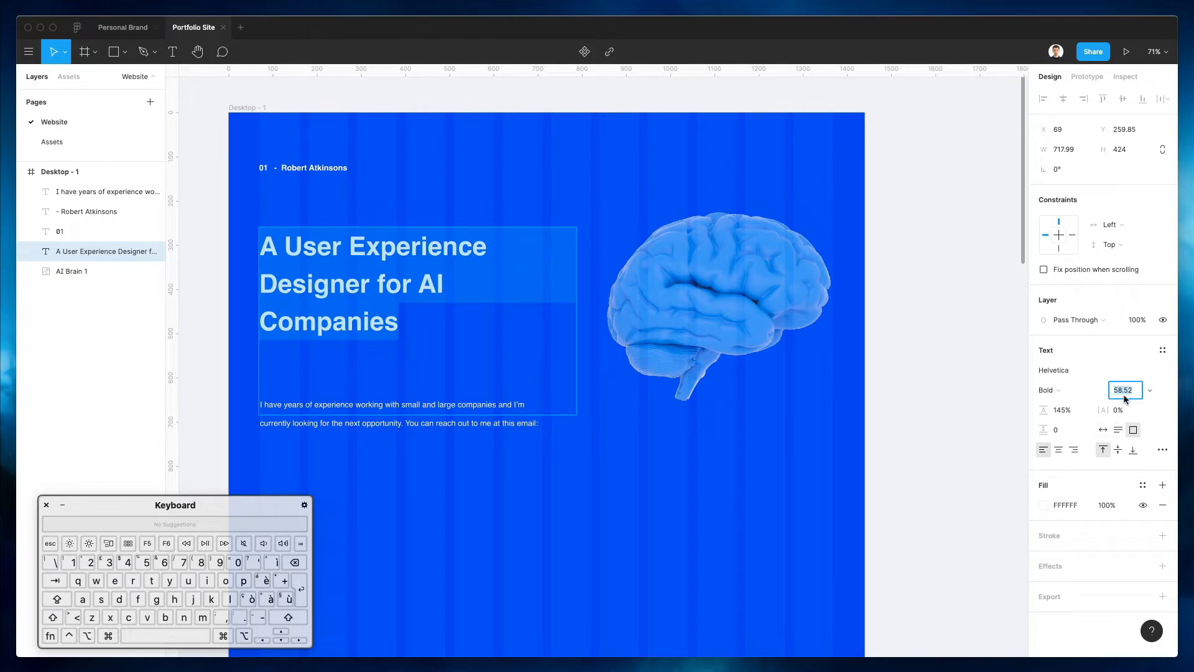
key("shift+Up")
key("shift+Up")
key("Down")
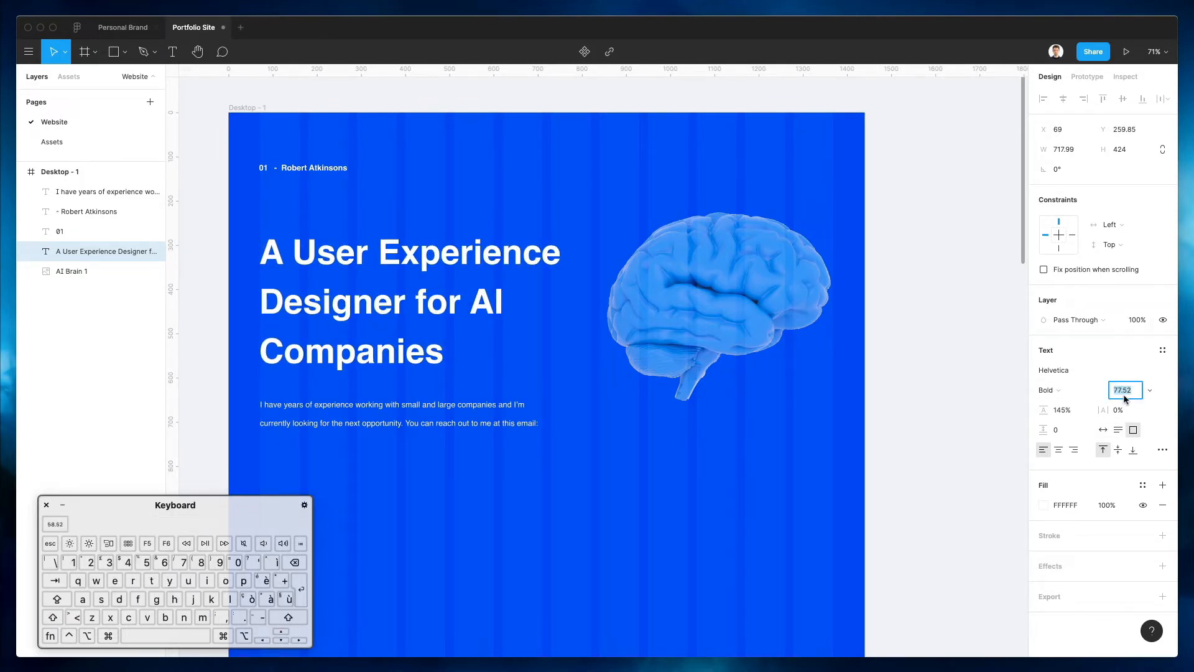
left_click(1062, 410)
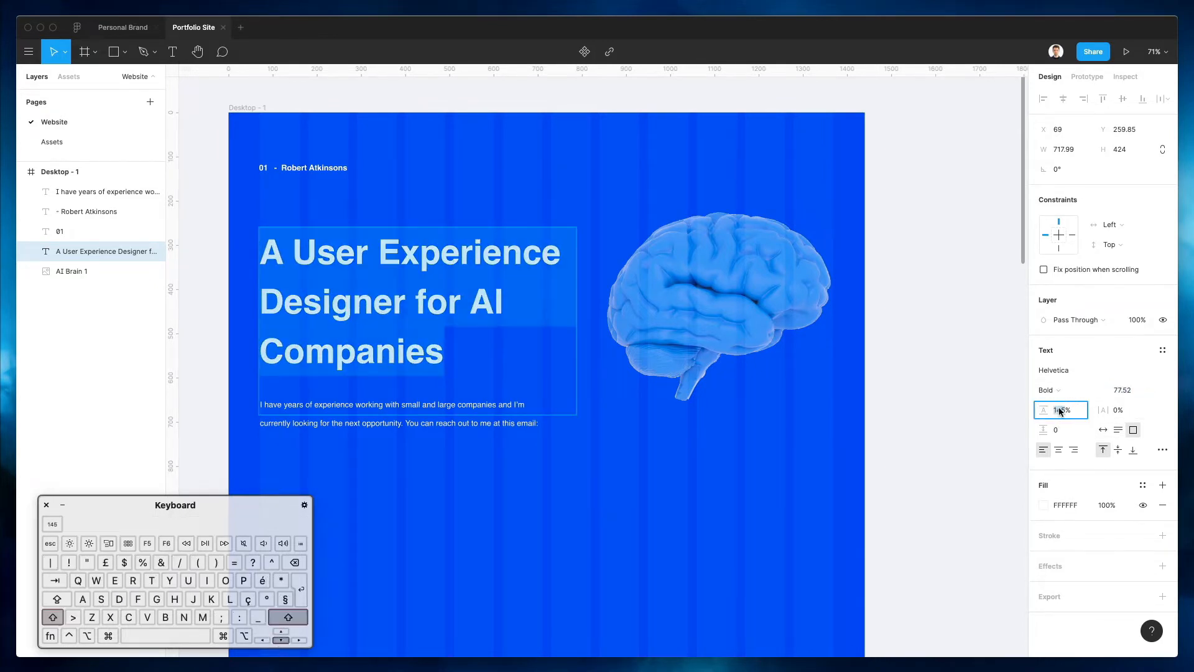
key("shift+Down")
key("shift+Down")
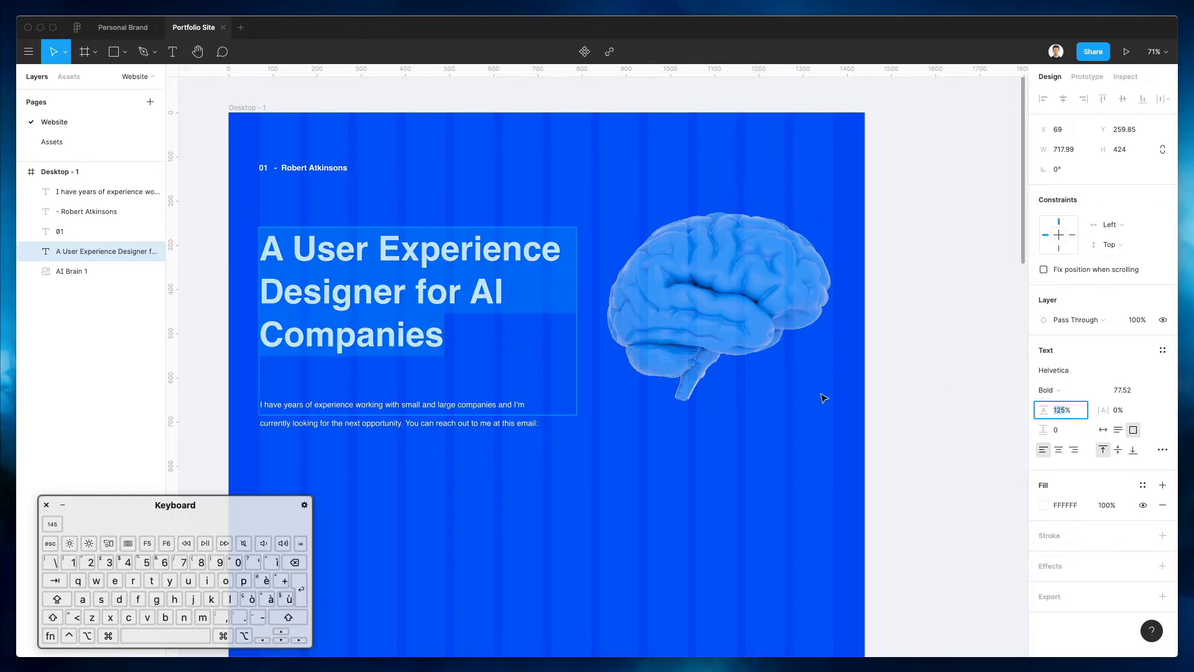
left_click(449, 531)
Shrink the headline box to fit its text and move the paragraph slightly lower
left_click(383, 334)
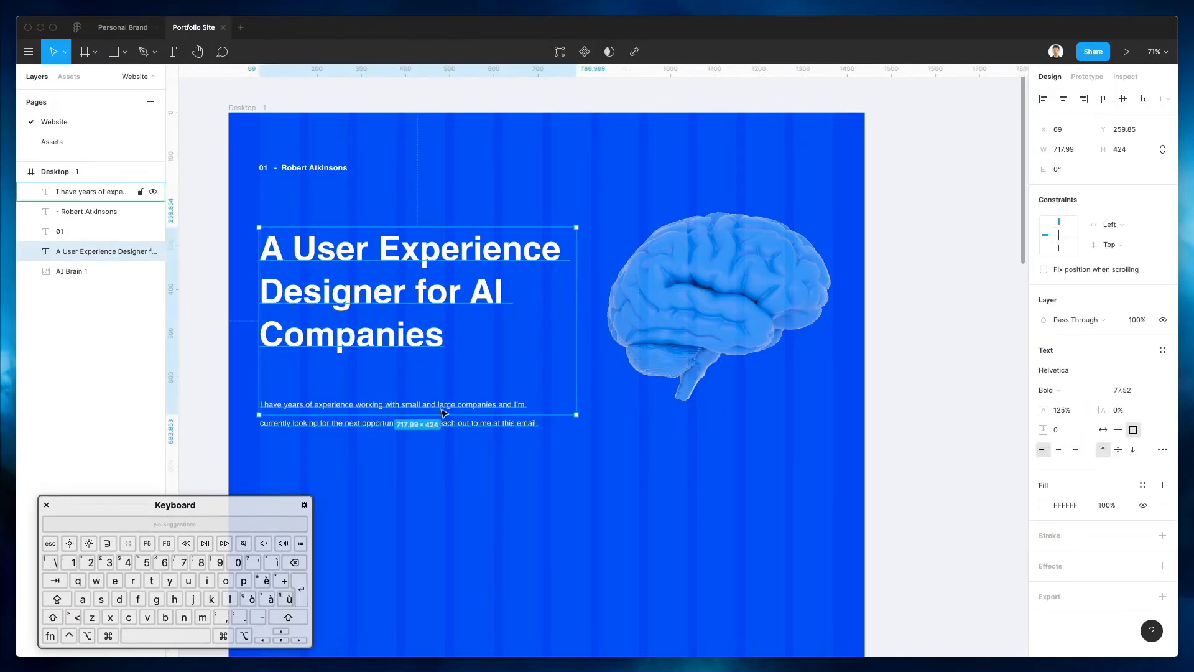
left_click_drag(429, 411, 428, 356)
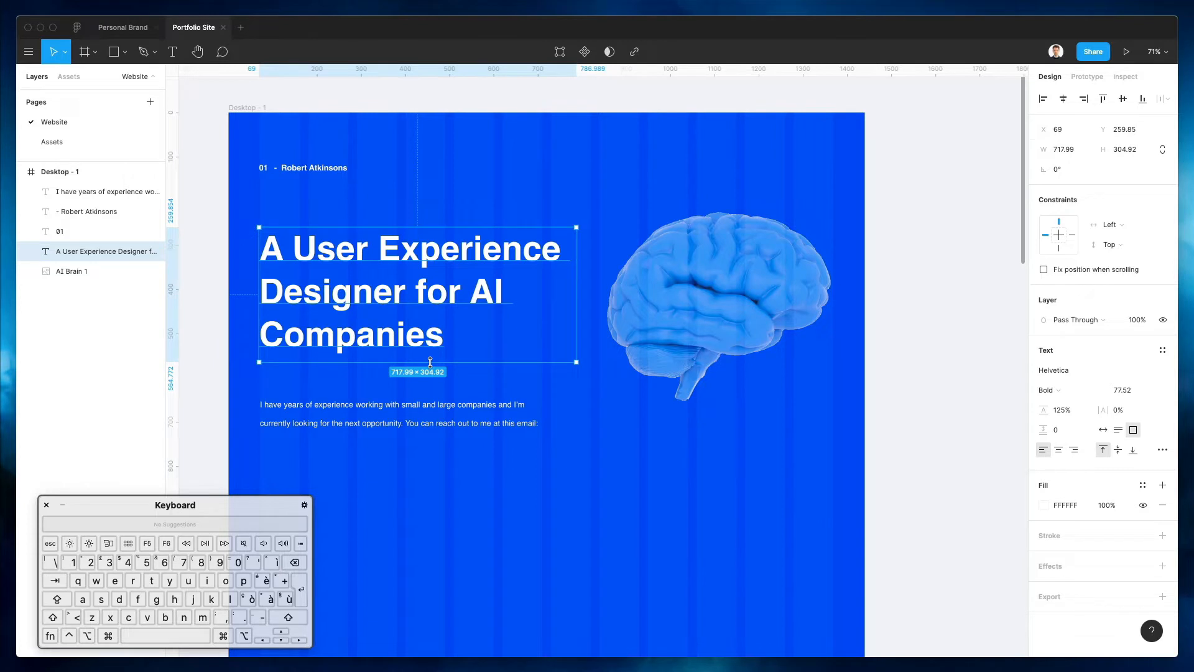
left_click(419, 490)
scroll(398, 423, "down", 2)
left_click(398, 334)
left_click_drag(398, 335, 398, 342)
left_click(426, 396)
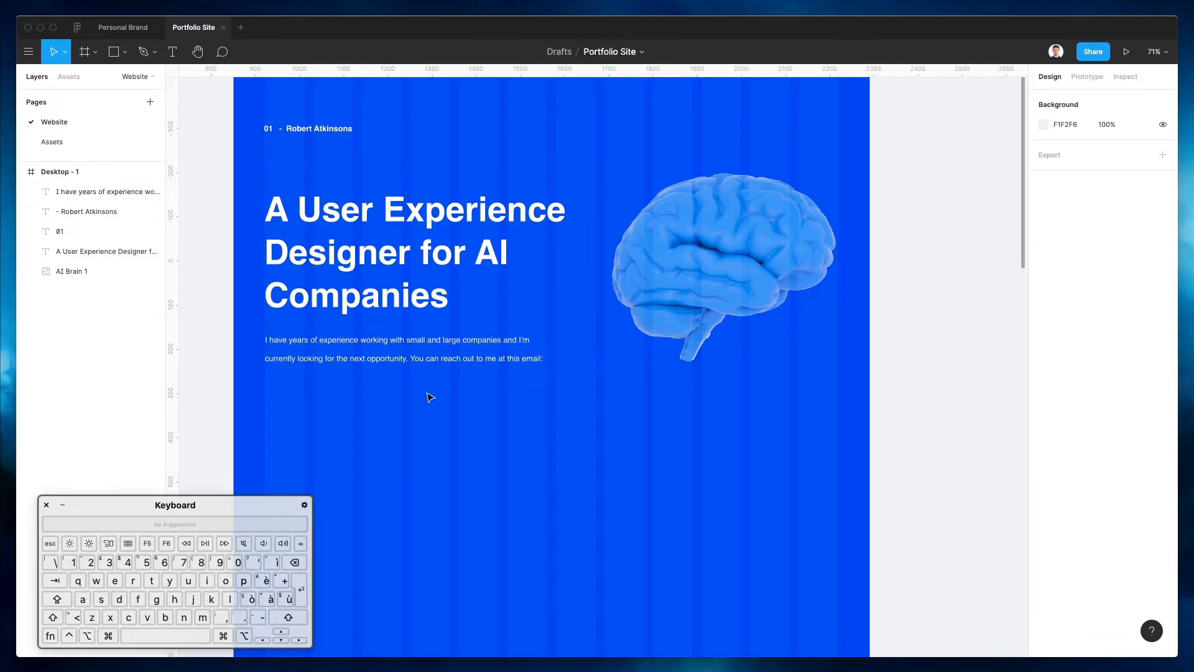
scroll(431, 398, "left", 2)
scroll(430, 398, "up", 1)
Lower the brain image slightly and nudge the headline and paragraph up
left_click(693, 280)
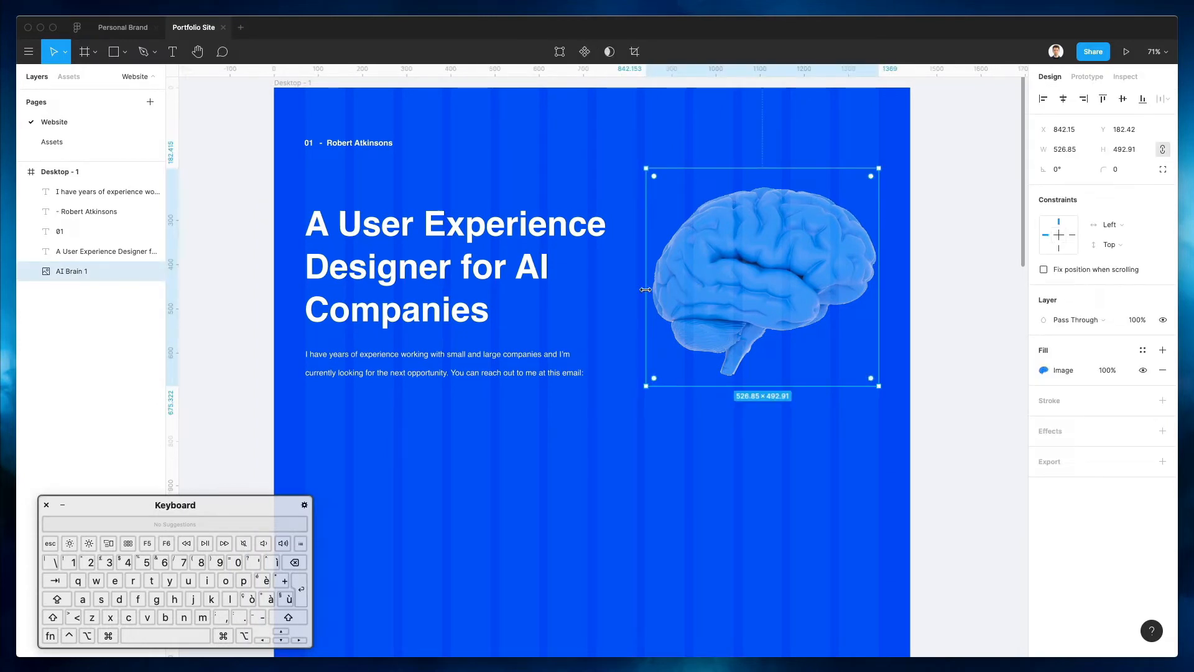
left_click_drag(749, 279, 748, 290)
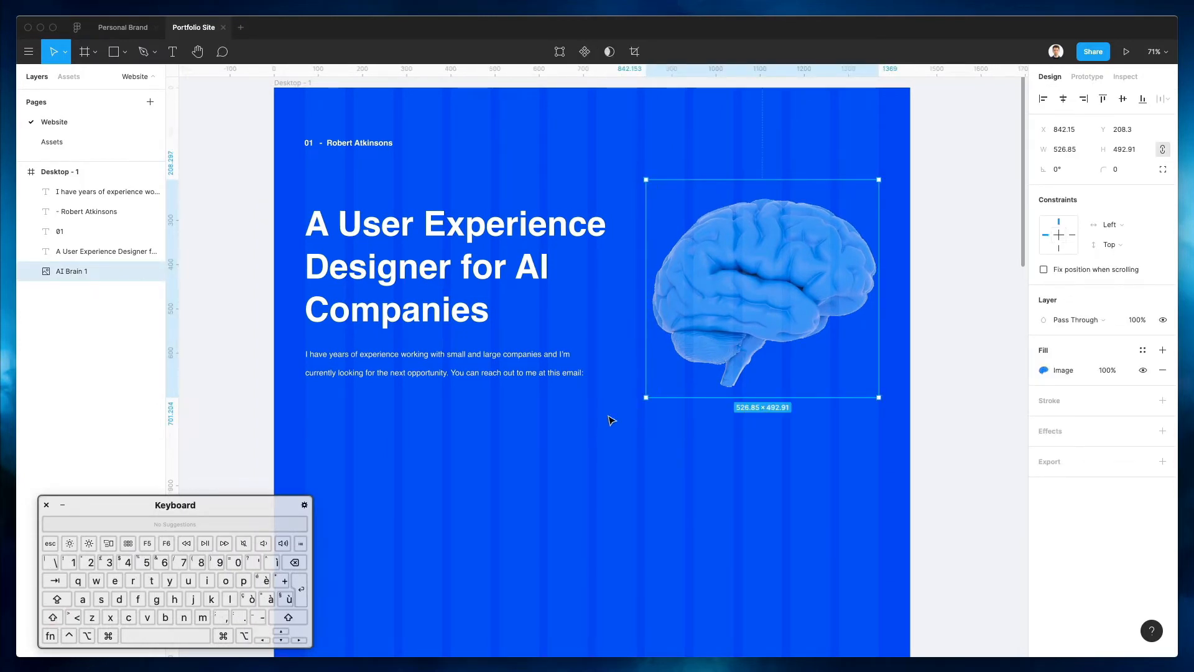
left_click(613, 418)
left_click(468, 354)
left_click(427, 292, "shift")
key("shift+Up")
key("shift+Up")
left_click(464, 409)
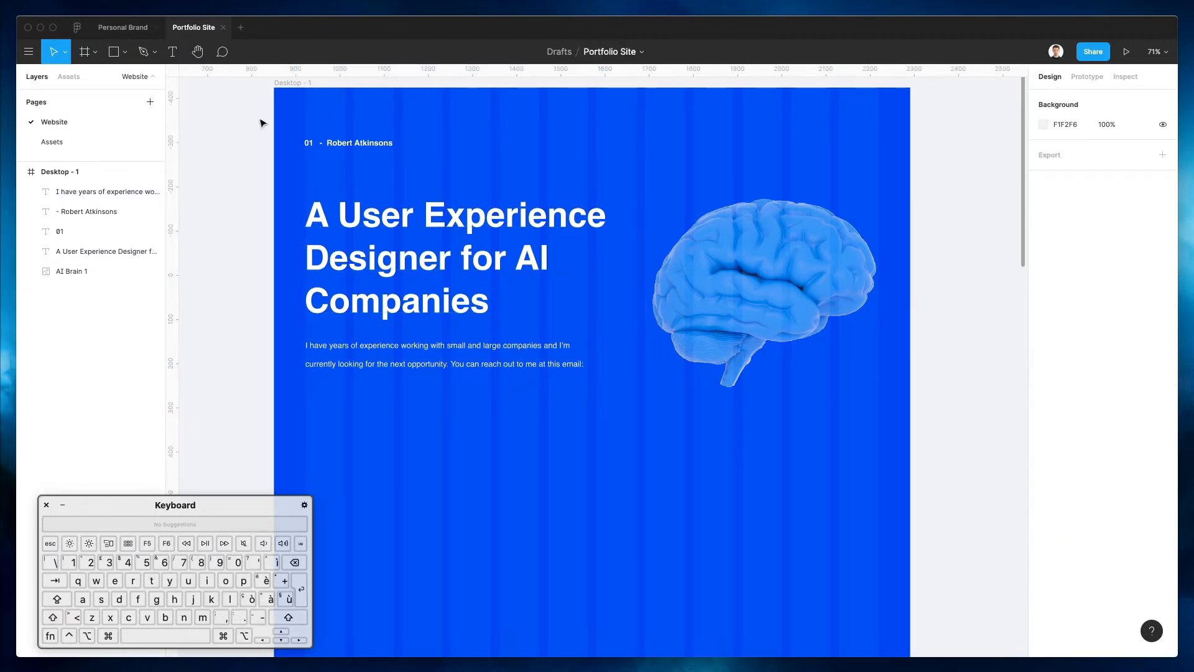
left_click_drag(289, 118, 403, 160)
key("shift+Up")
key("shift+Down")
left_click(498, 118)
Duplicate the experience paragraph below the original and start editing the copy
scroll(481, 354, "down", 3)
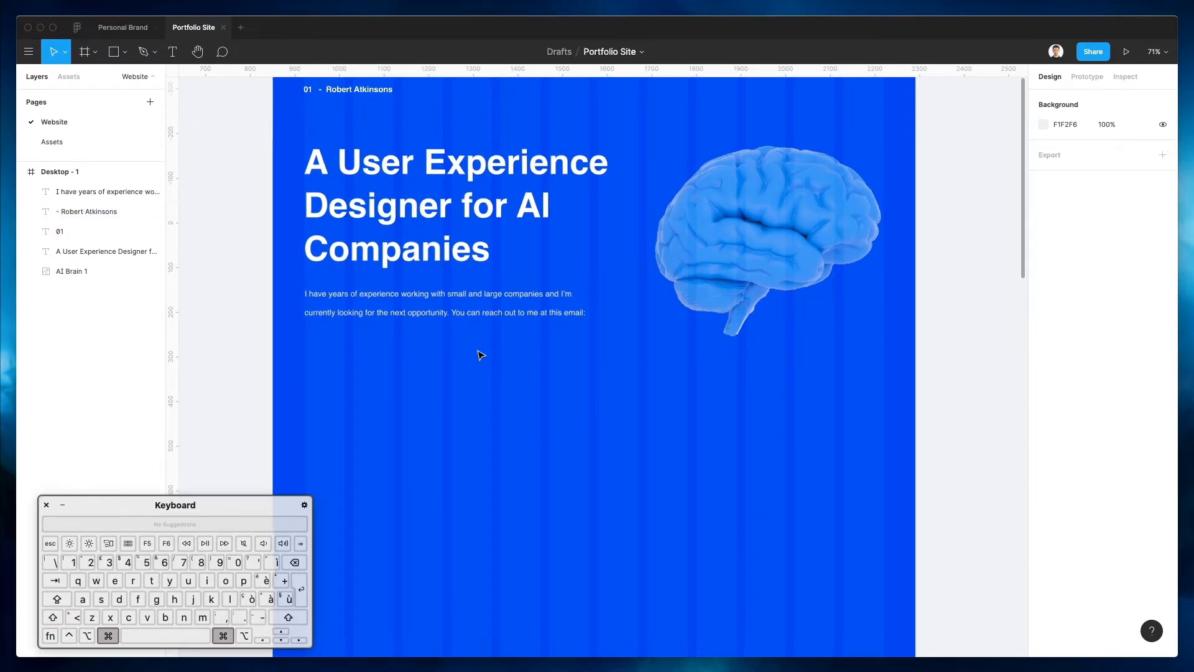
scroll(481, 354, "down", 2)
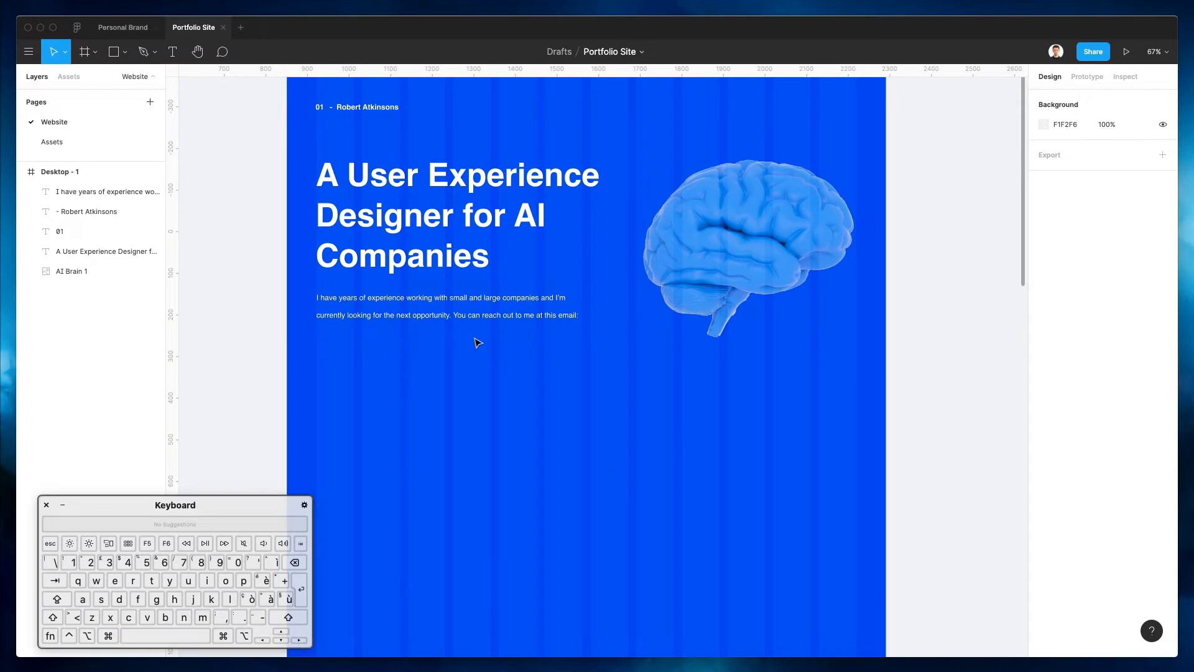
left_click_drag(446, 309, 445, 389)
double_click(433, 381)
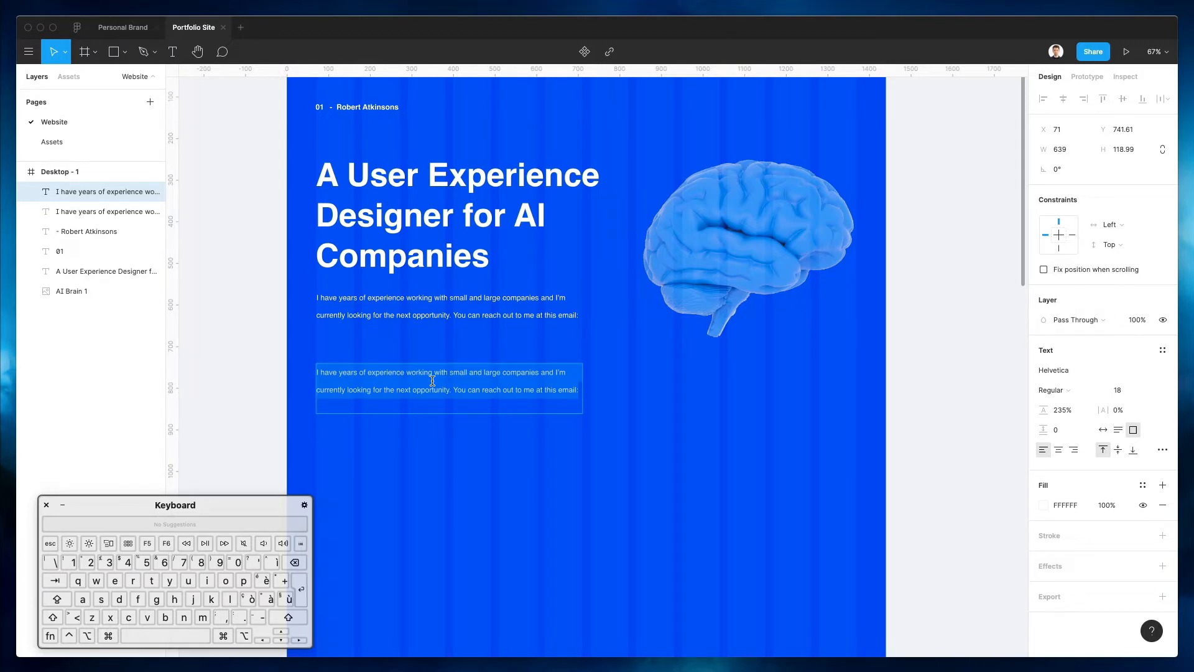
Create an auto-width 'Years of Experience' label with a '10+' copy beneath it
key("shift")
type("Ye")
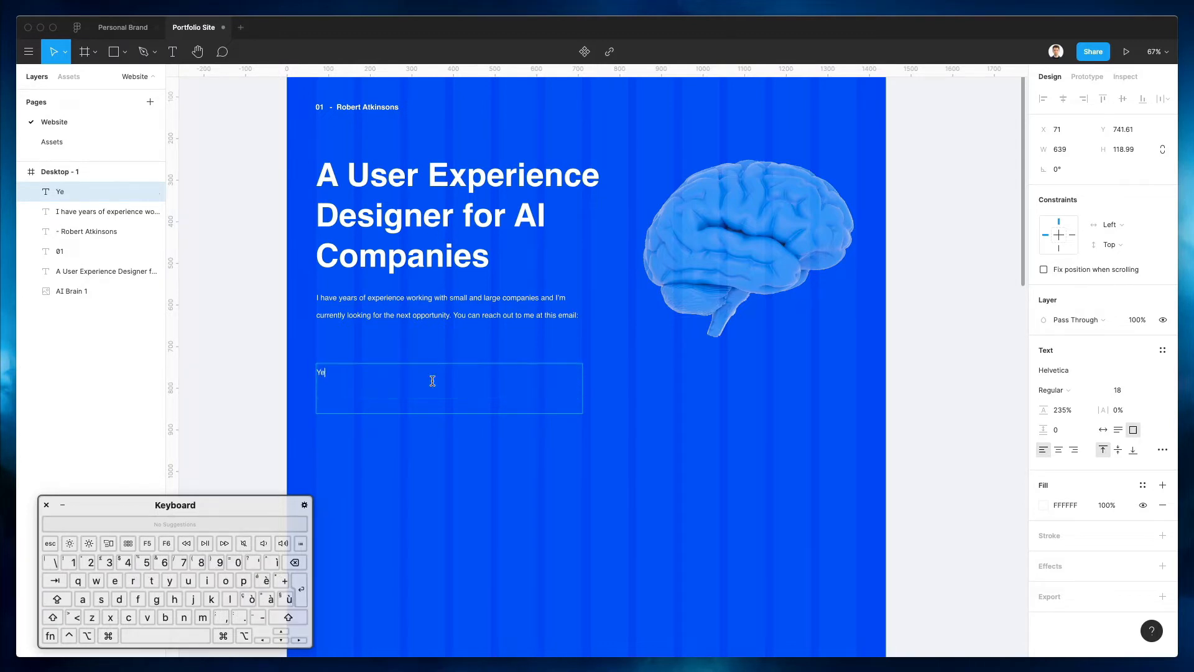
type("ars of Experience")
left_click(1103, 430)
key("Escape")
left_click_drag(372, 374, 367, 393)
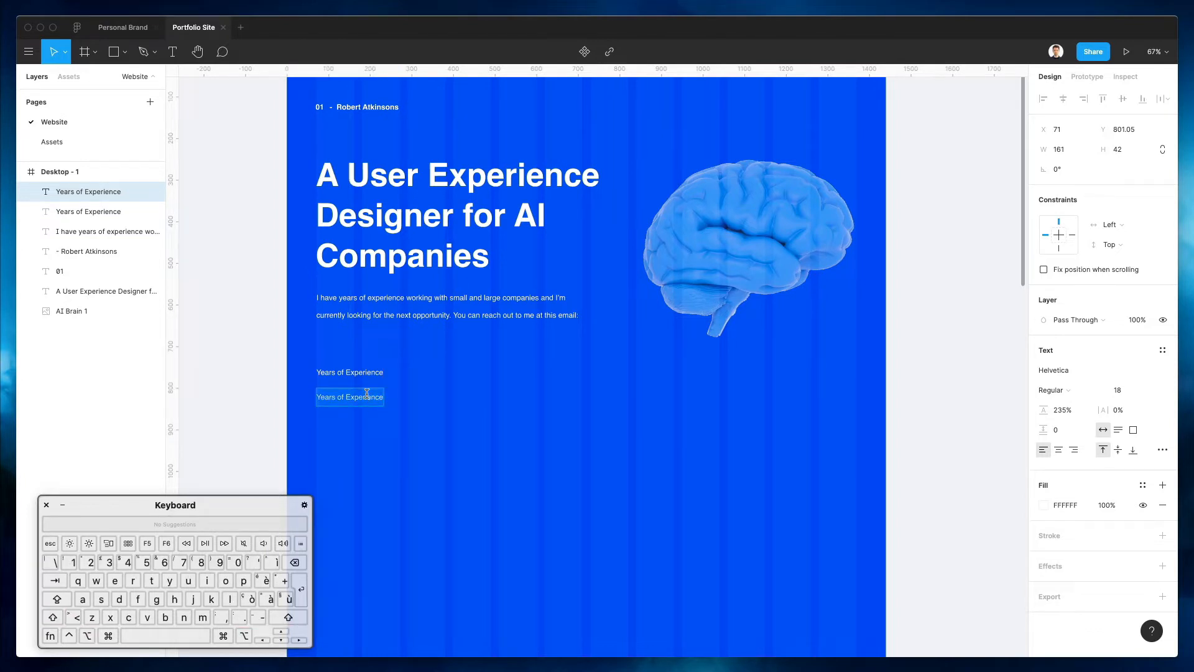
type("10+")
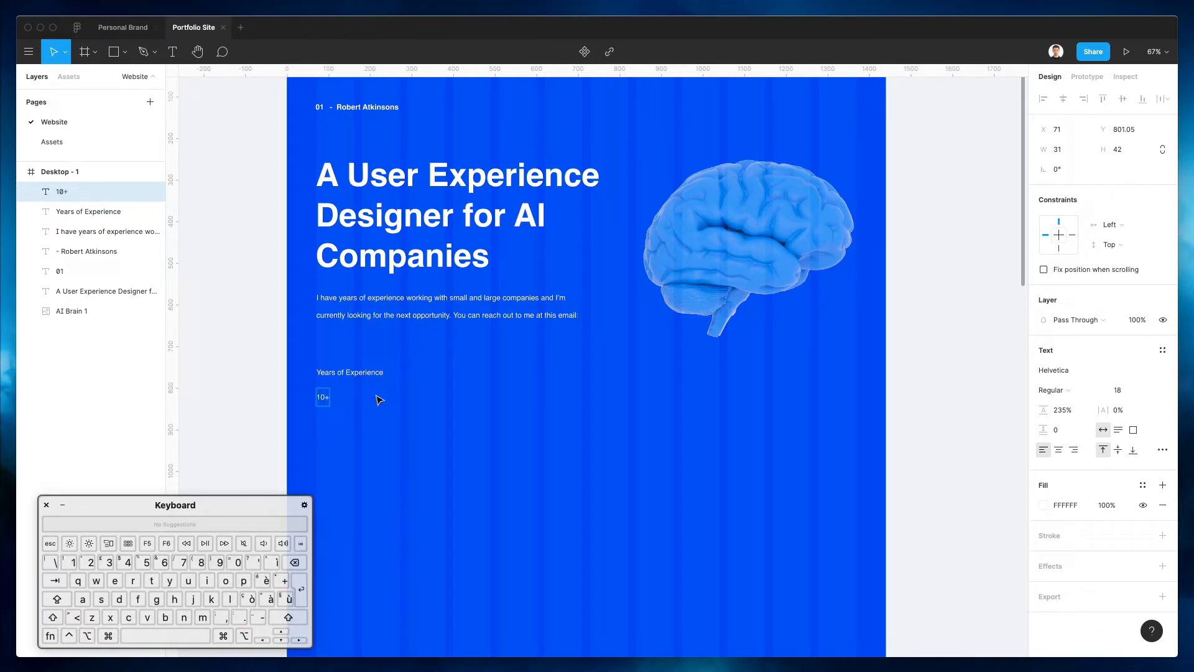
Make the heading Bold and repeat the heading-value pair into three columns
left_click(351, 372)
left_click(1052, 390)
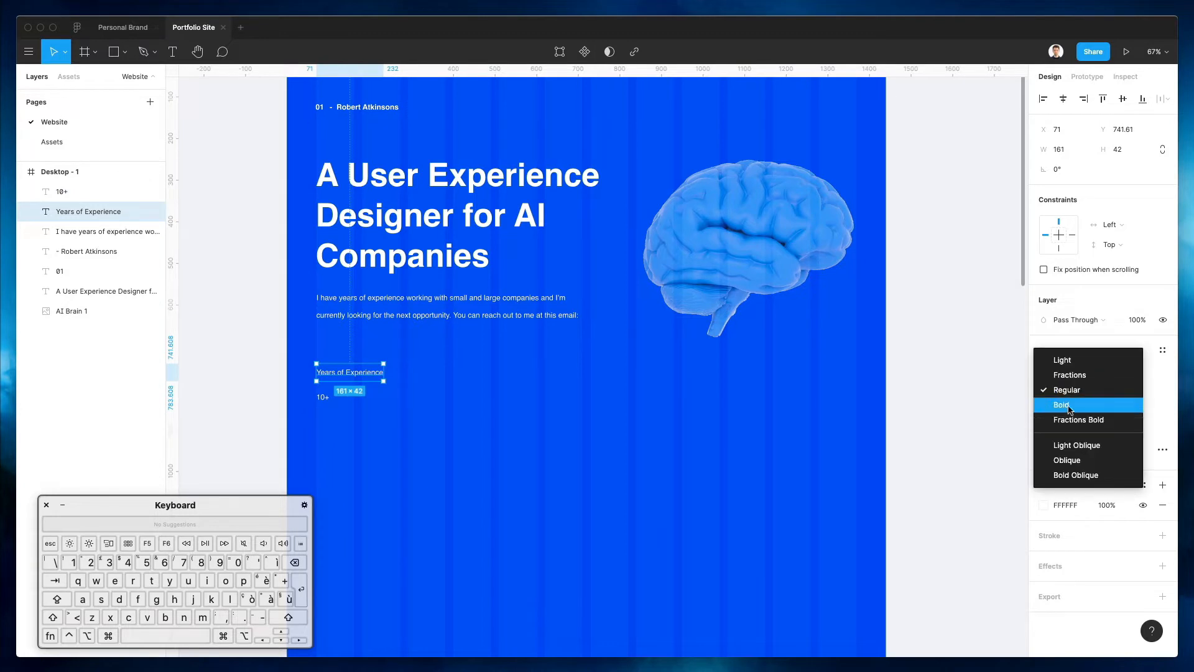
left_click(1068, 404)
left_click(305, 398)
left_click_drag(305, 362, 401, 421)
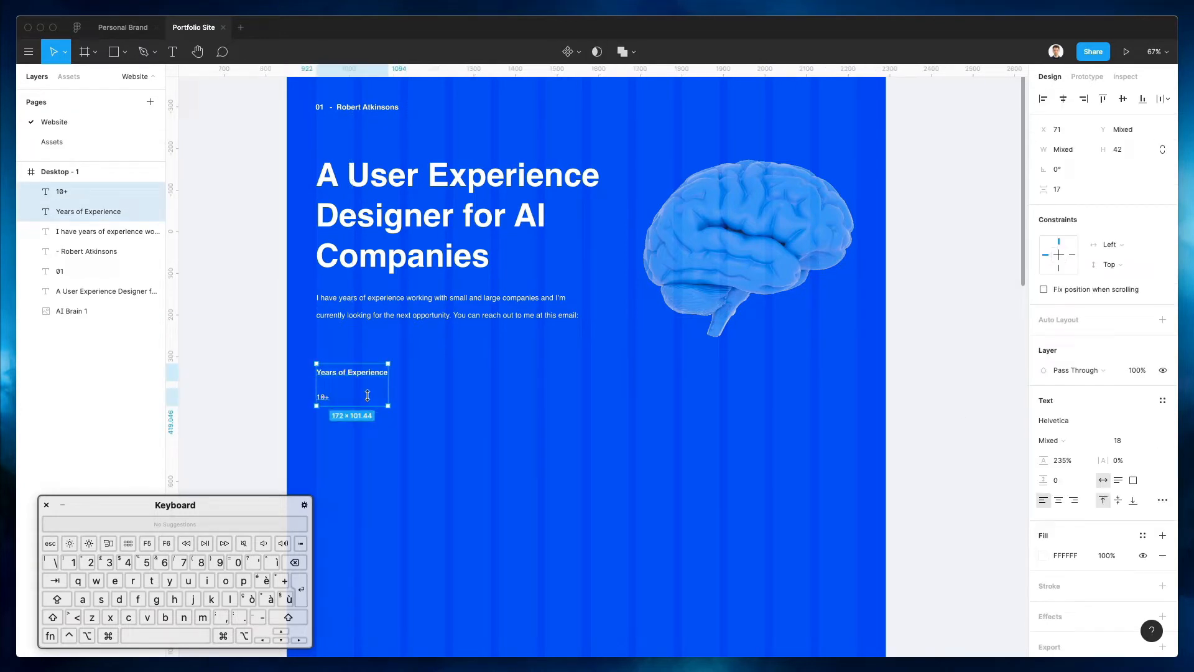
left_click_drag(367, 378, 458, 375)
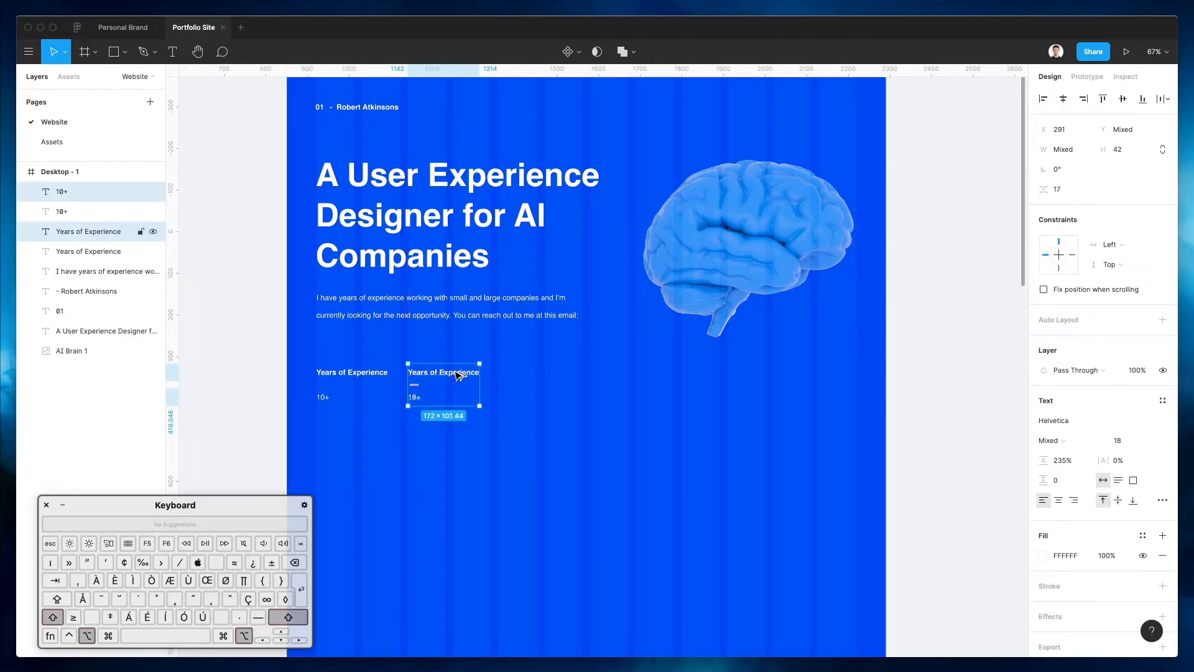
key("super+d")
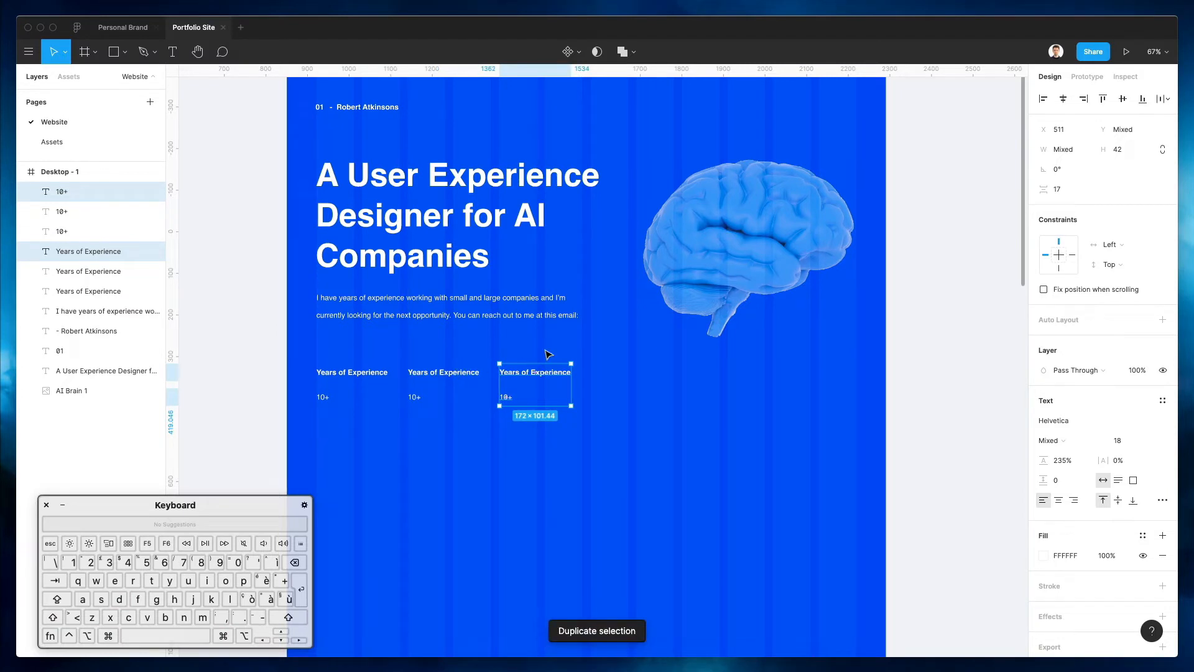
left_click(547, 354)
left_click(509, 374)
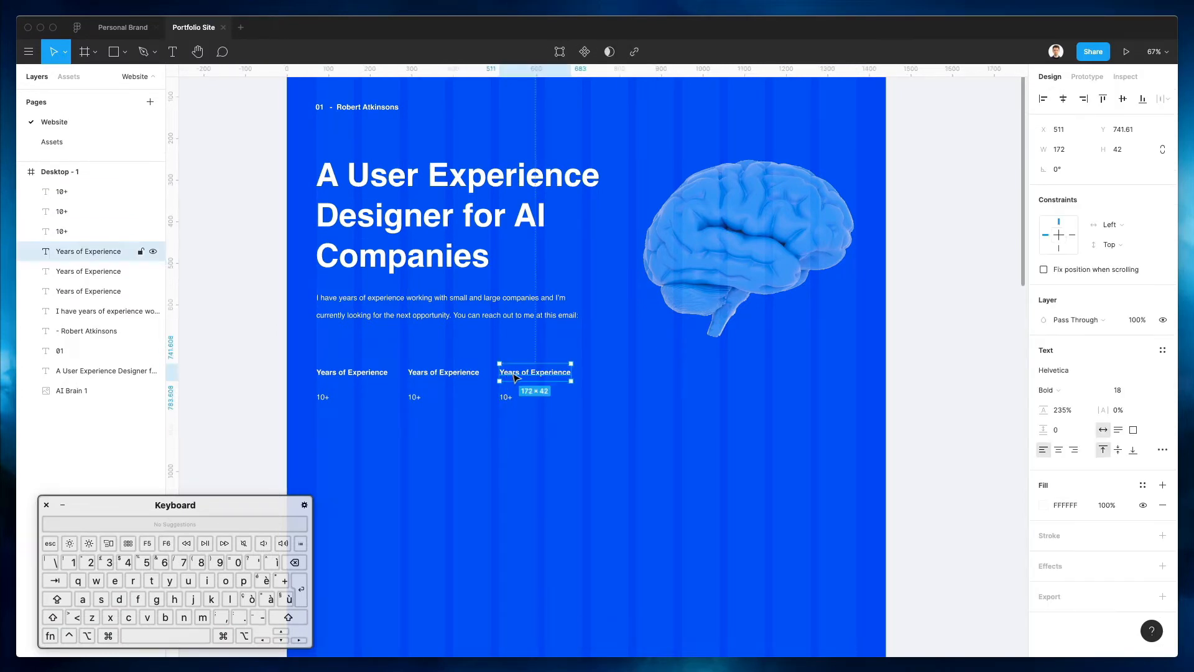
left_click(440, 371)
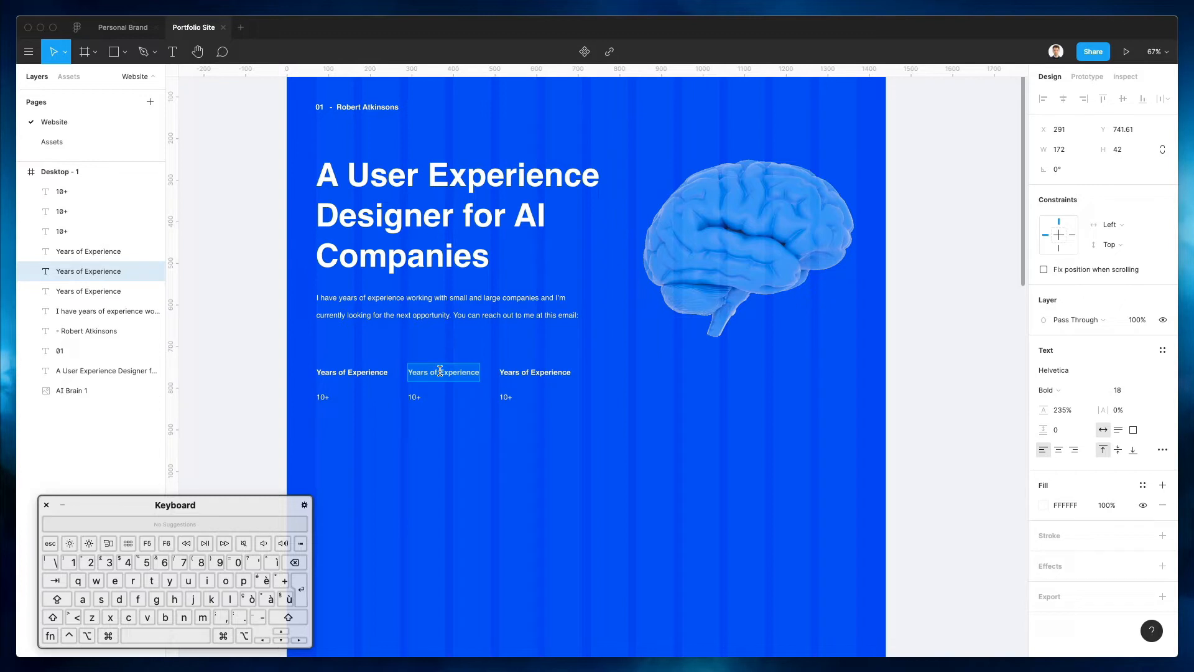
Relabel the middle column 'Availability' with the value 'Part-time'
key("shift")
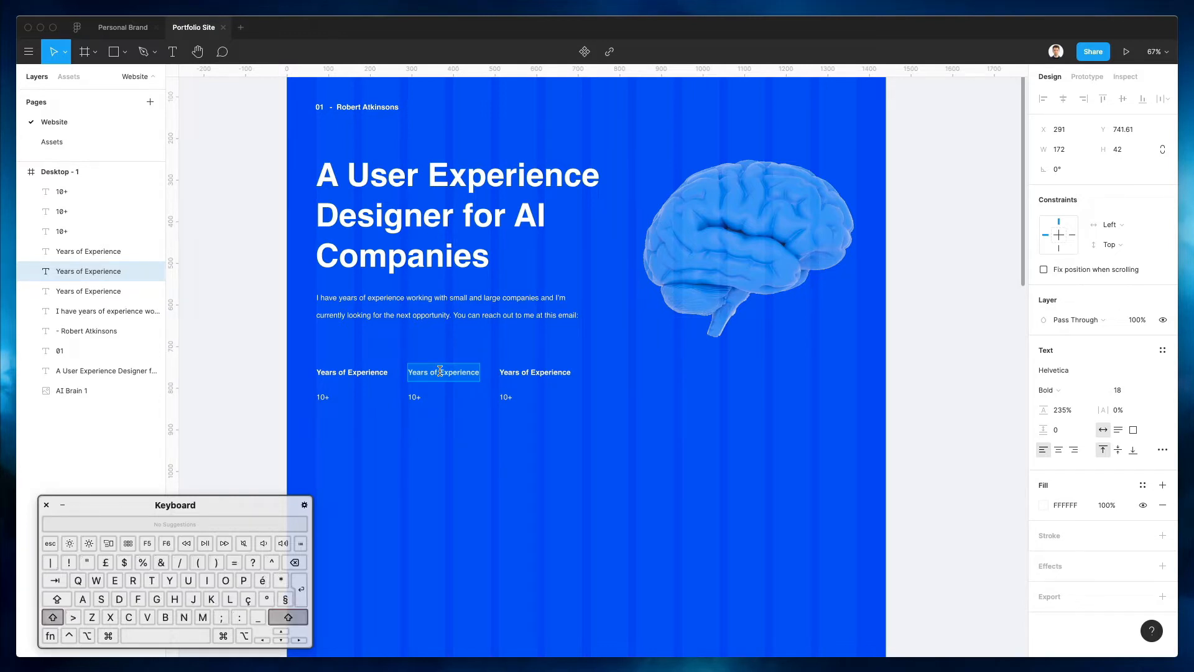
type("Availability")
double_click(419, 401)
type("Part-time")
Relabel the third column 'Email' and enter the contact's e-mail address beneath it
double_click(546, 370)
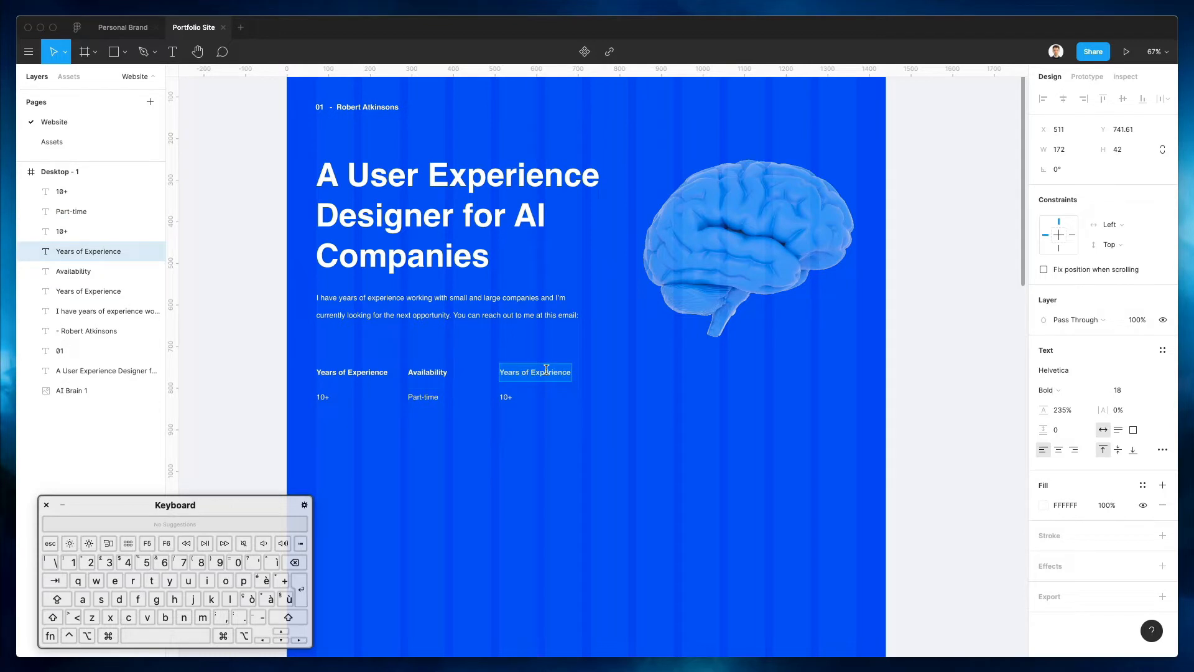
key("shift")
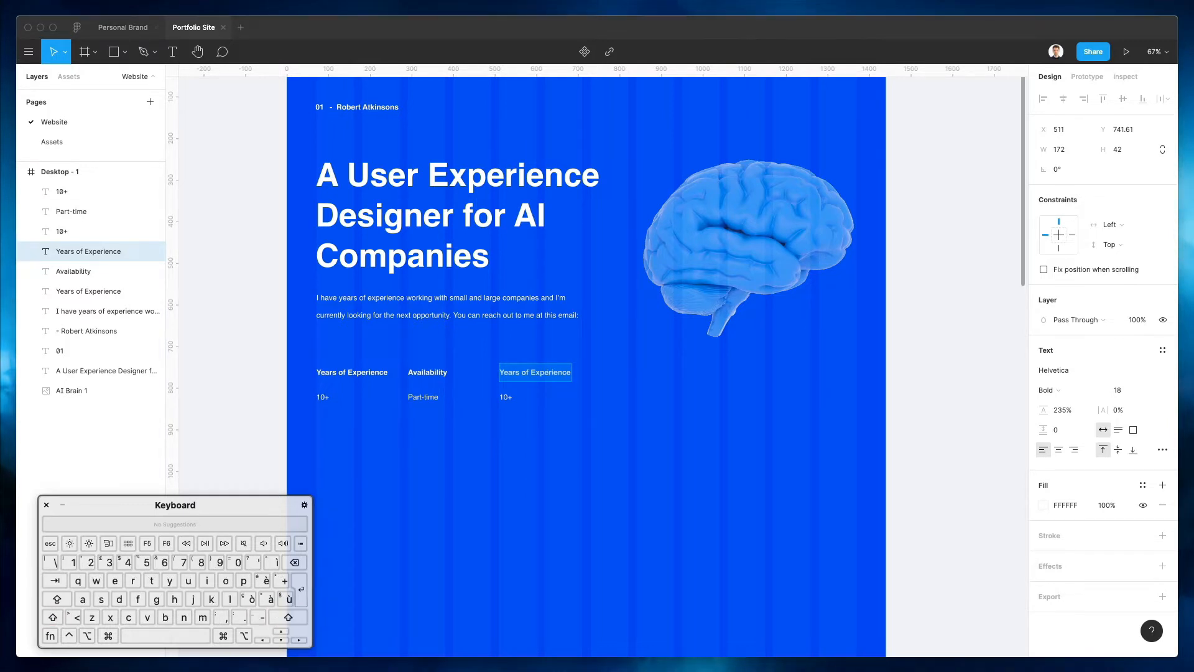
double_click(525, 371)
type("Email")
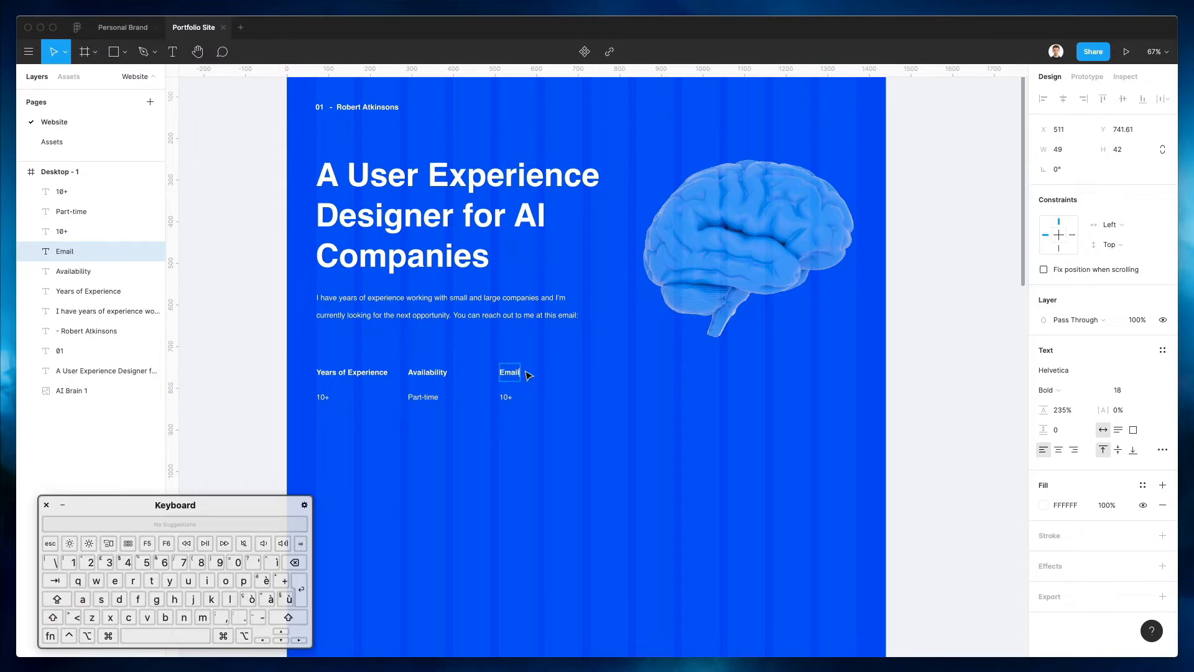
left_click(509, 401)
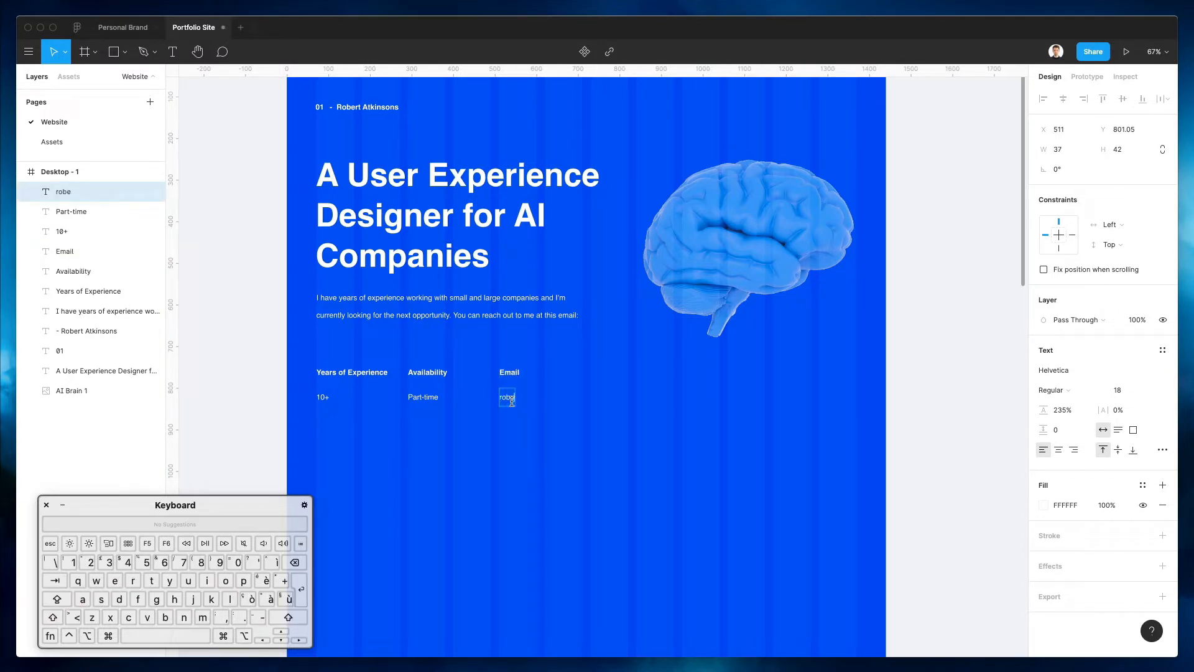
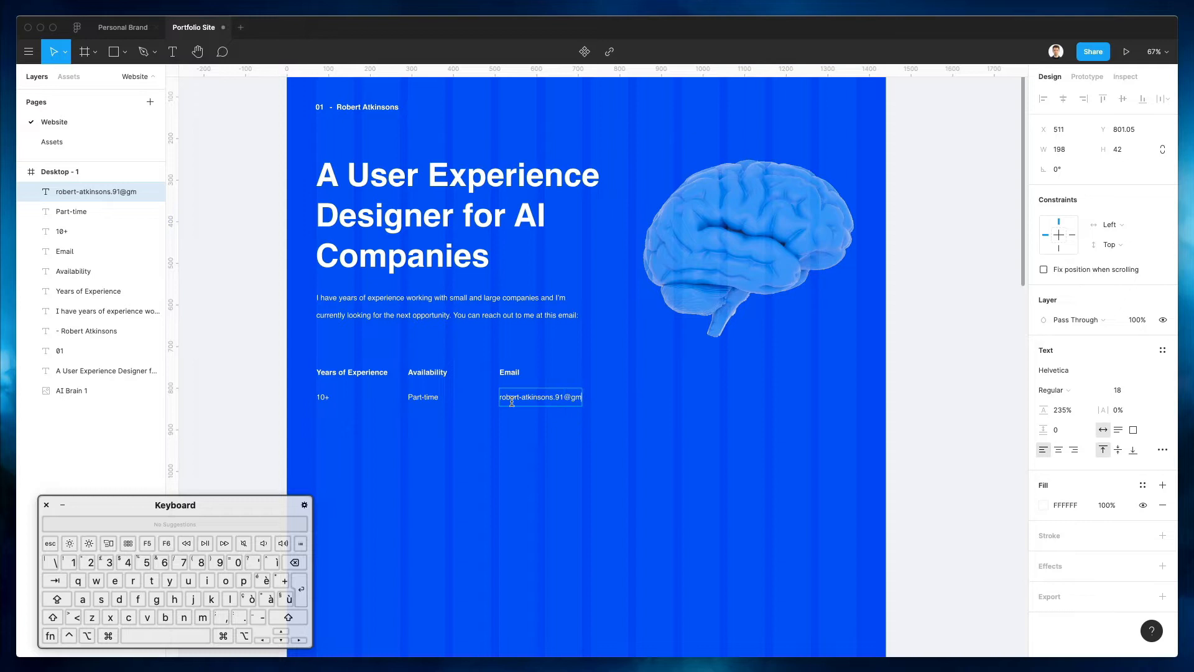
key("Left")
key("Left")
key("shift+alt+Left")
type("info")
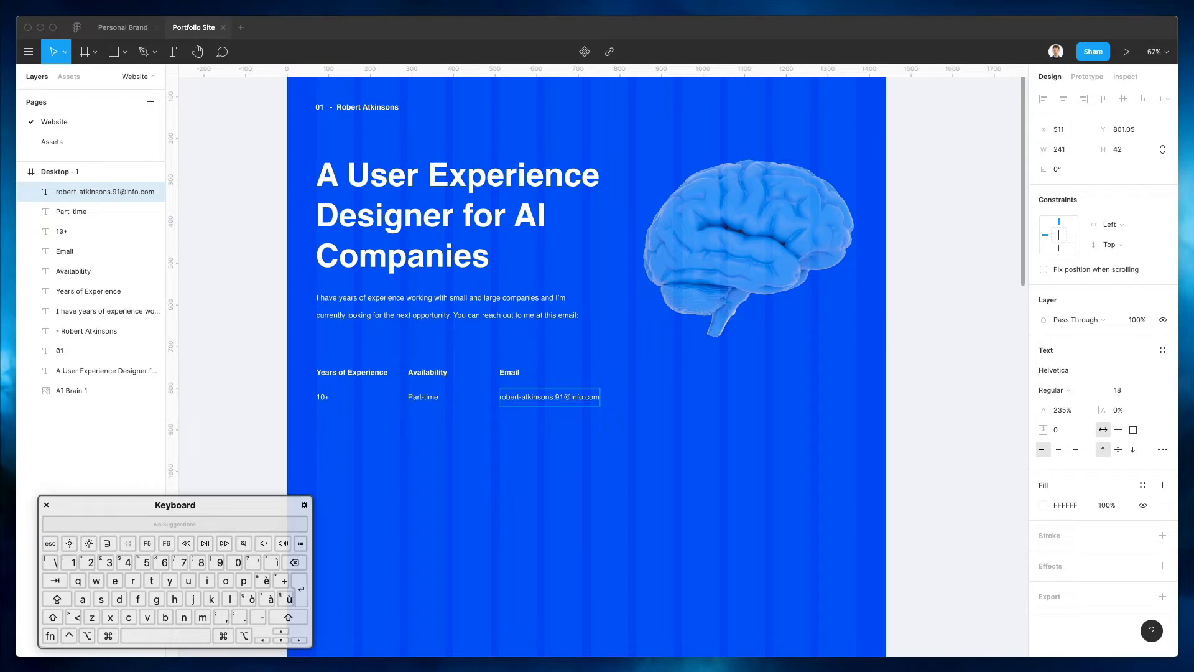
key("Escape")
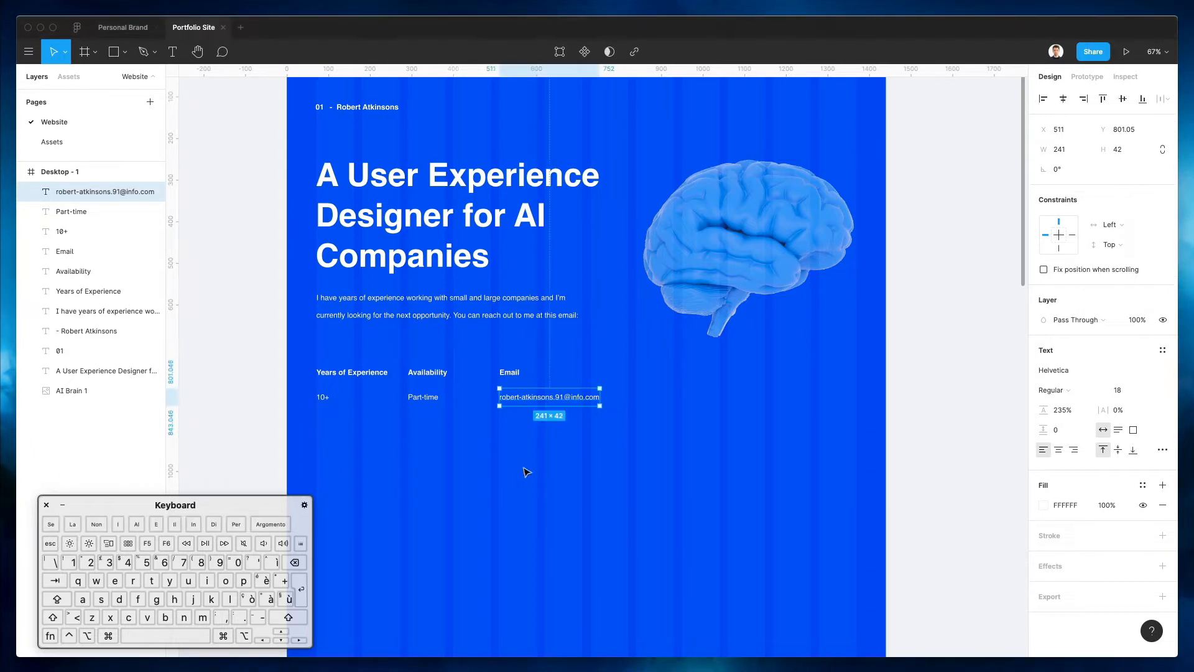
Draw a vertical divider line before the Availability column with a white FFFFFF stroke
left_click(509, 432)
scroll(509, 431, "up", 1)
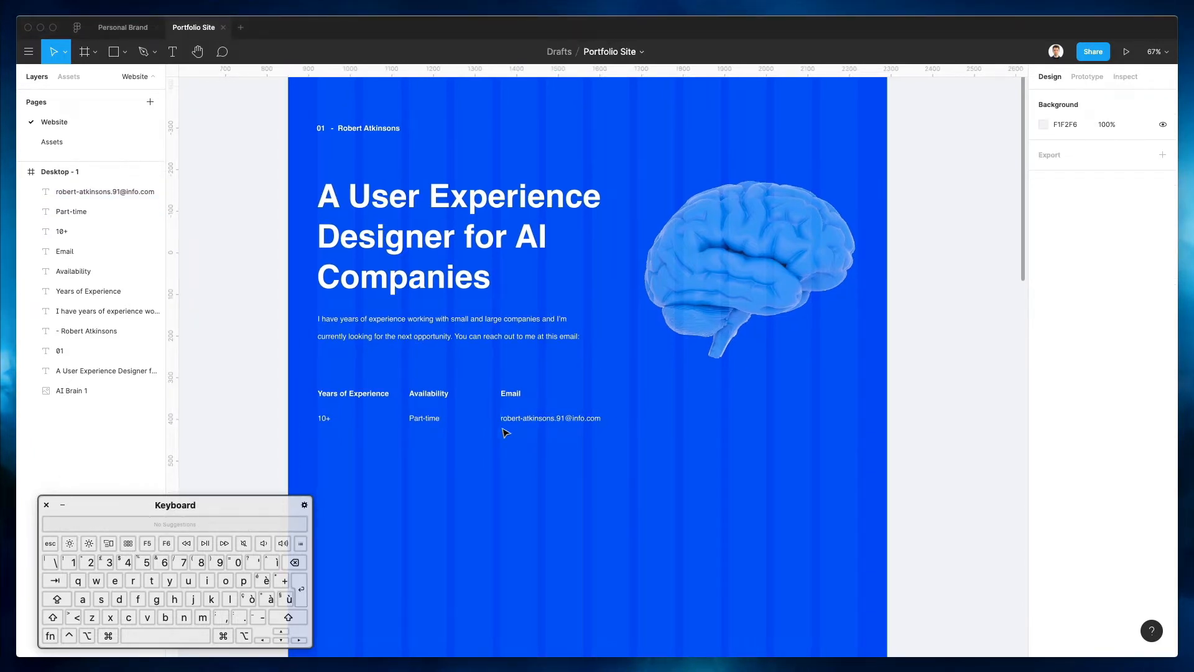
scroll(498, 451, "down", 1)
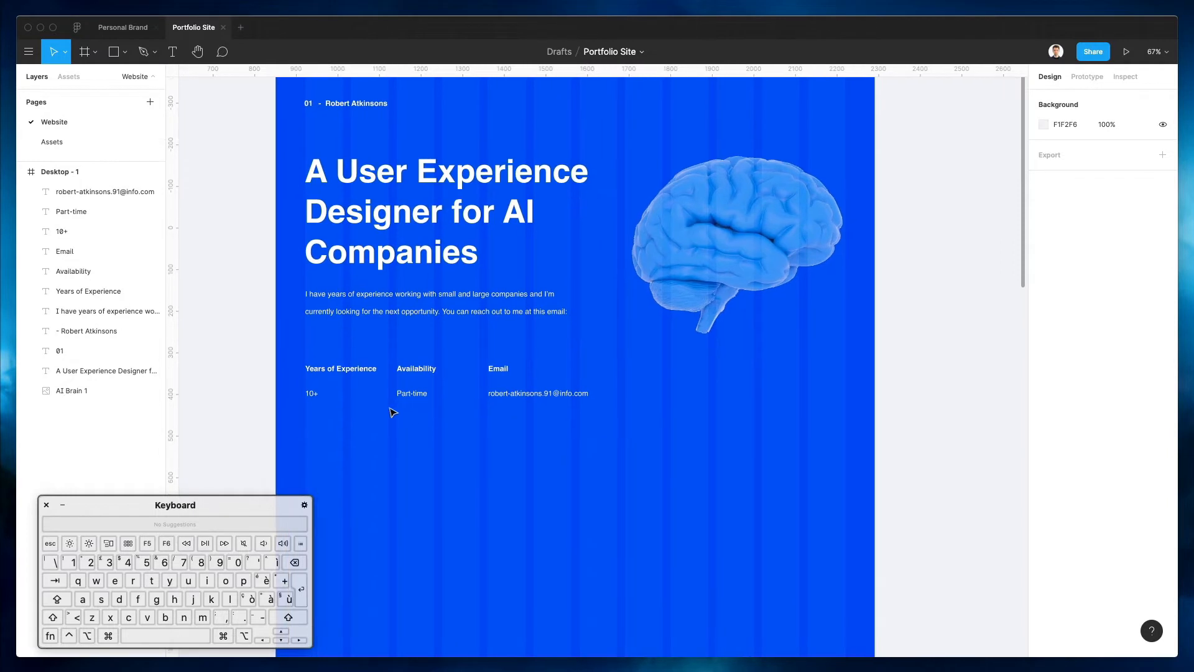
scroll(390, 409, "up", 2)
left_click_drag(295, 392, 554, 469)
scroll(547, 460, "down", 3)
scroll(547, 460, "down", 1)
left_click(447, 373)
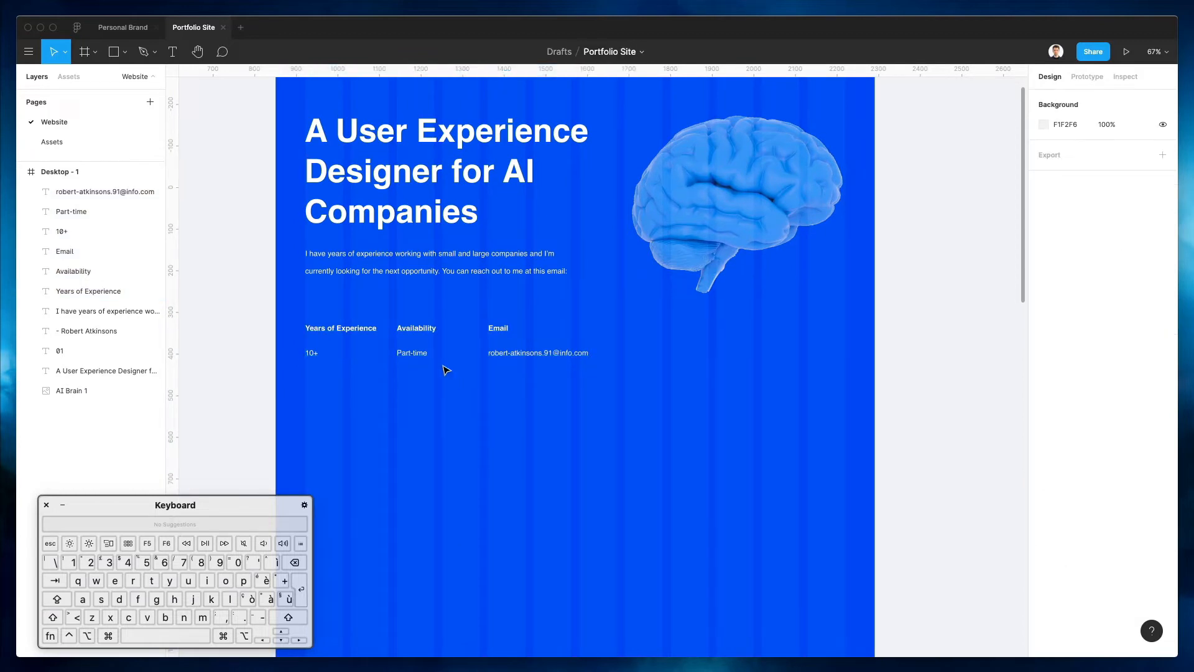
key("l")
left_click_drag(389, 325, 393, 363)
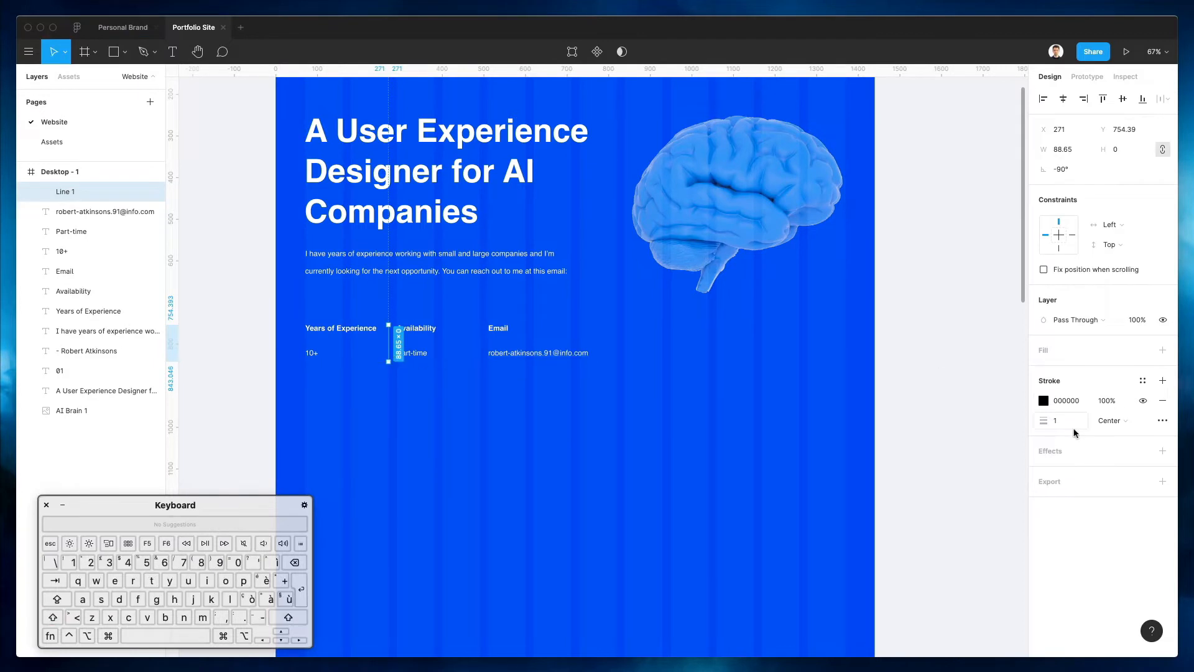
left_click(1042, 401)
left_click_drag(911, 399, 740, 240)
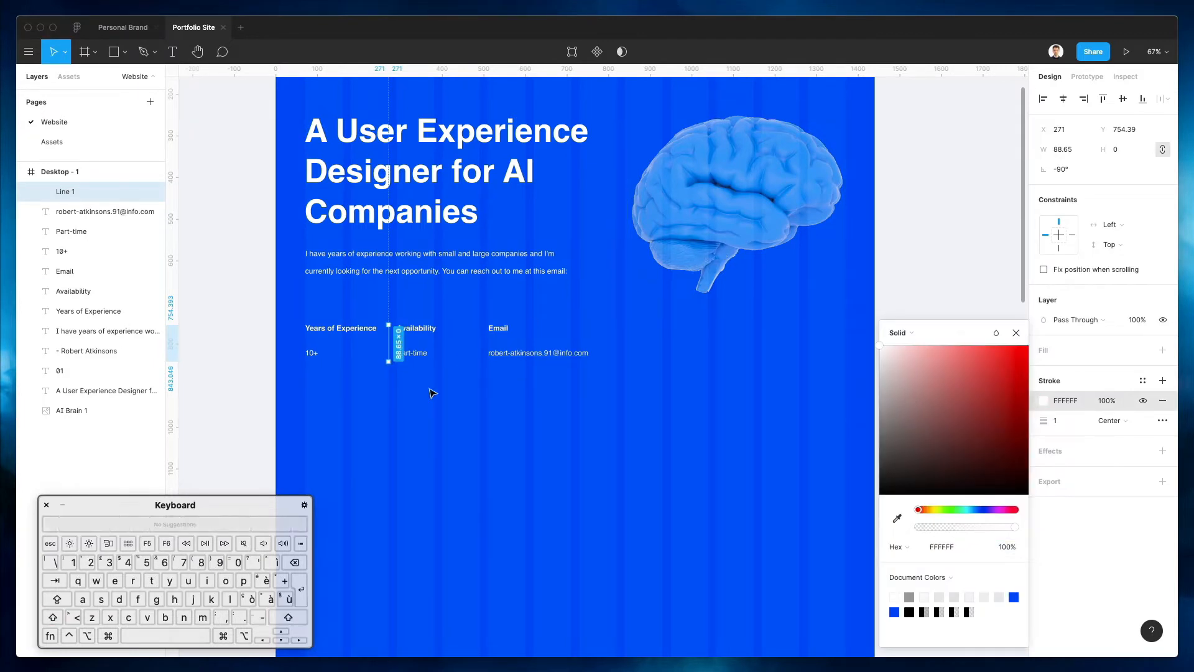
Lengthen the divider at both ends and nudge it down one pixel
left_click(419, 429)
left_click(390, 327)
left_click_drag(390, 320, 389, 310)
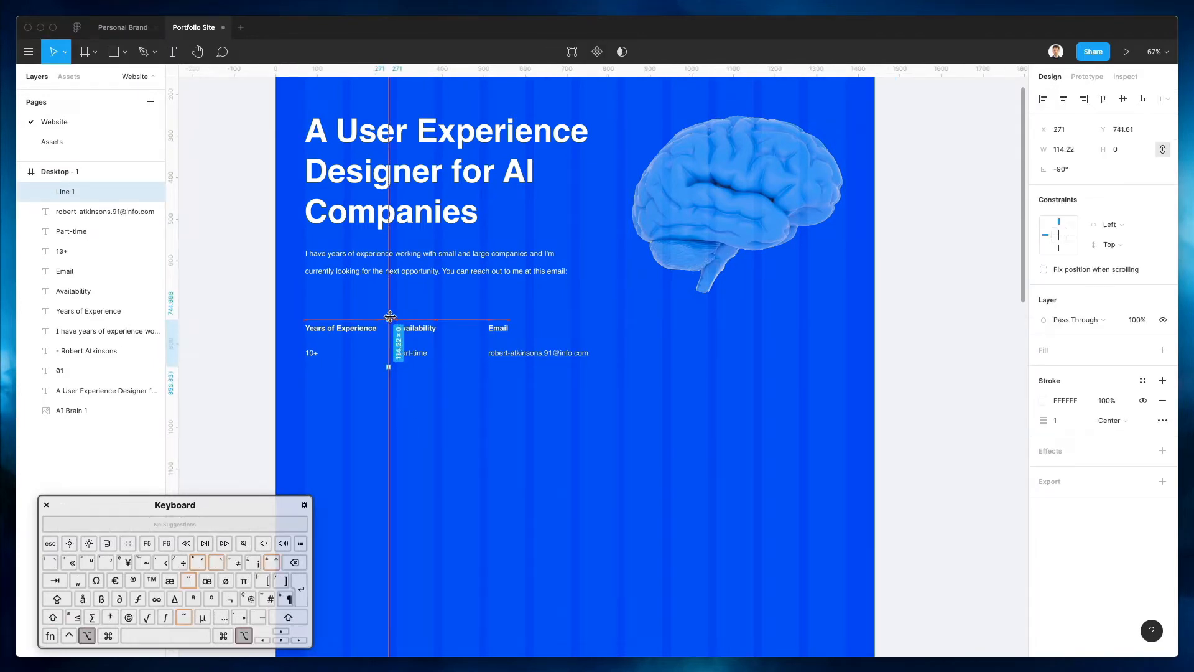
key("Down")
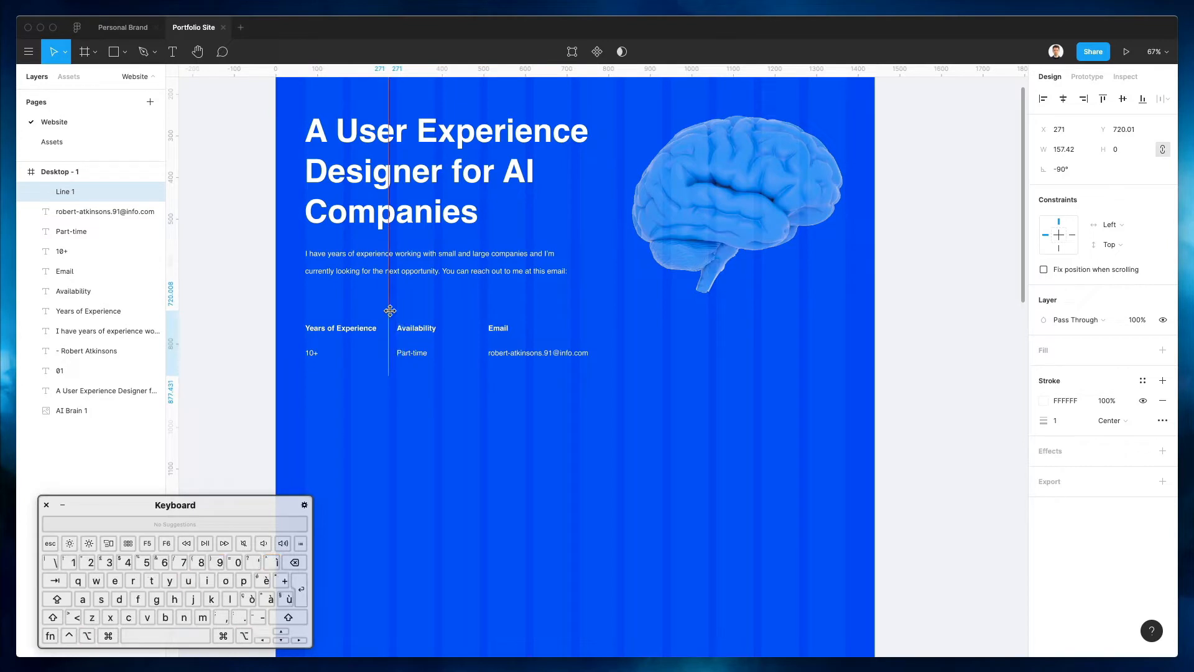
Copy the divider so a second line sits before the Email column
left_click(435, 312)
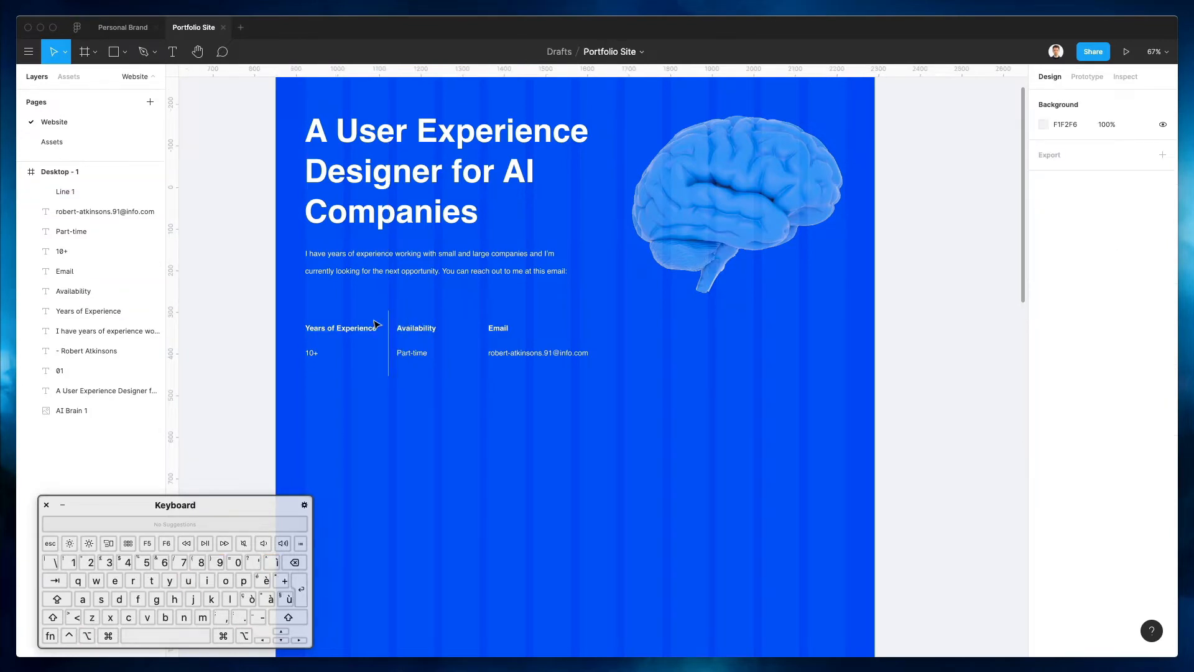
left_click_drag(389, 323, 497, 324)
left_click(527, 313)
scroll(536, 315, "right", 2)
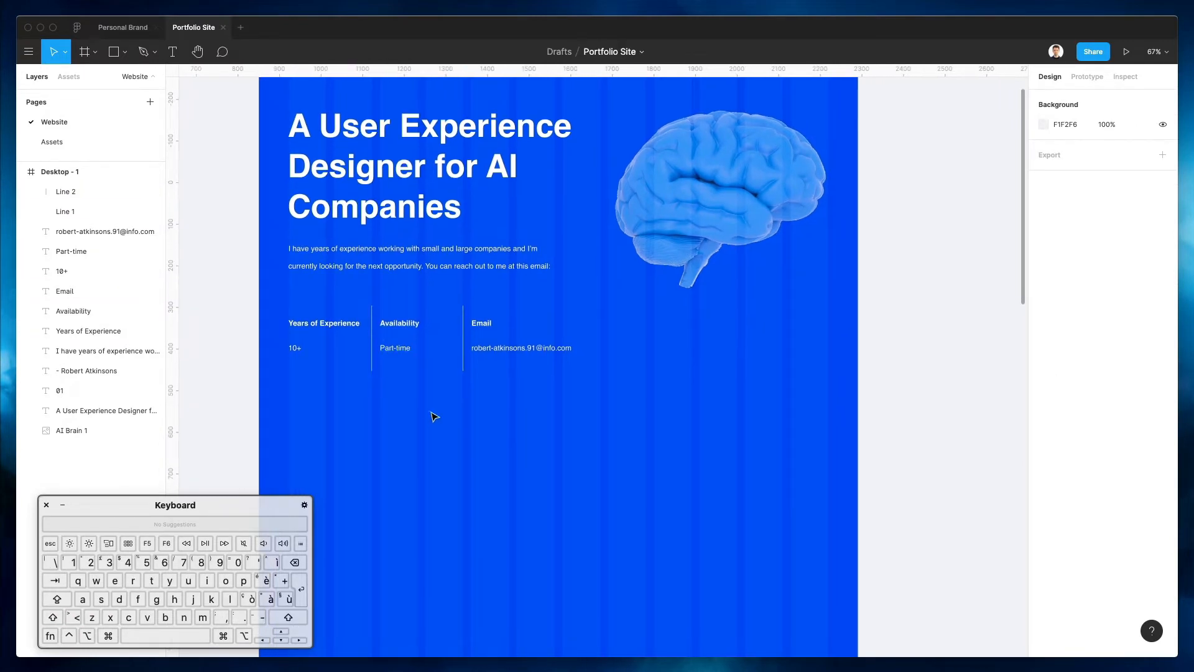
scroll(433, 414, "right", 5)
scroll(434, 414, "down", 2)
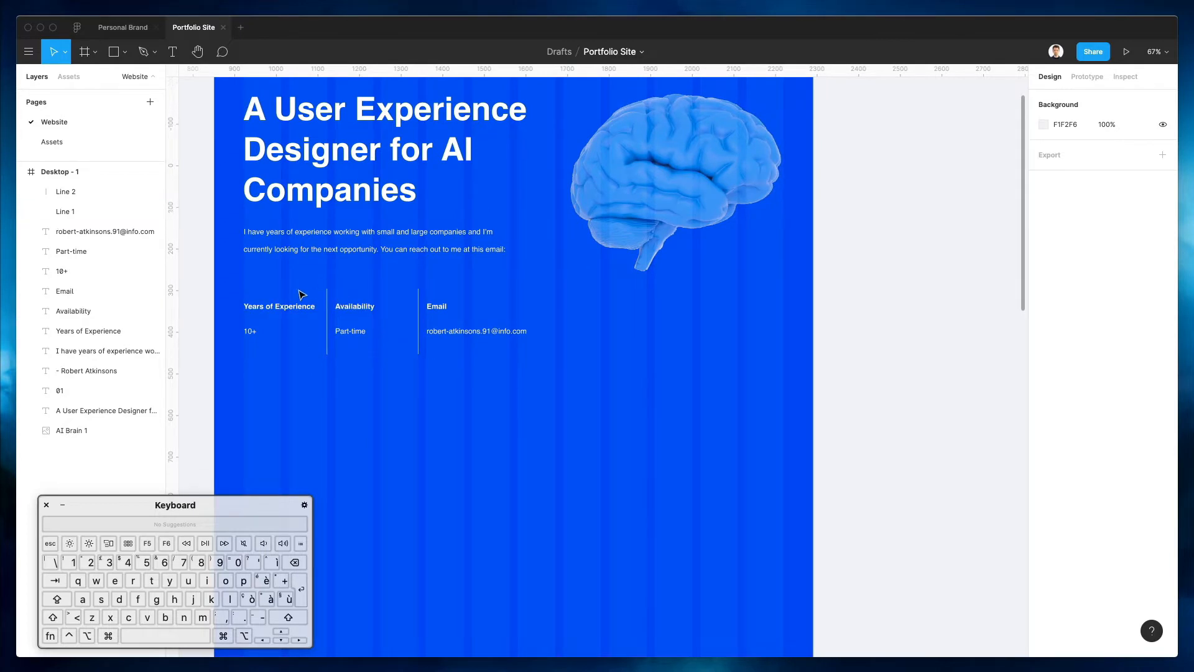
Shorten the e-mail address under Email by replacing its middle characters
left_click_drag(239, 288, 318, 366)
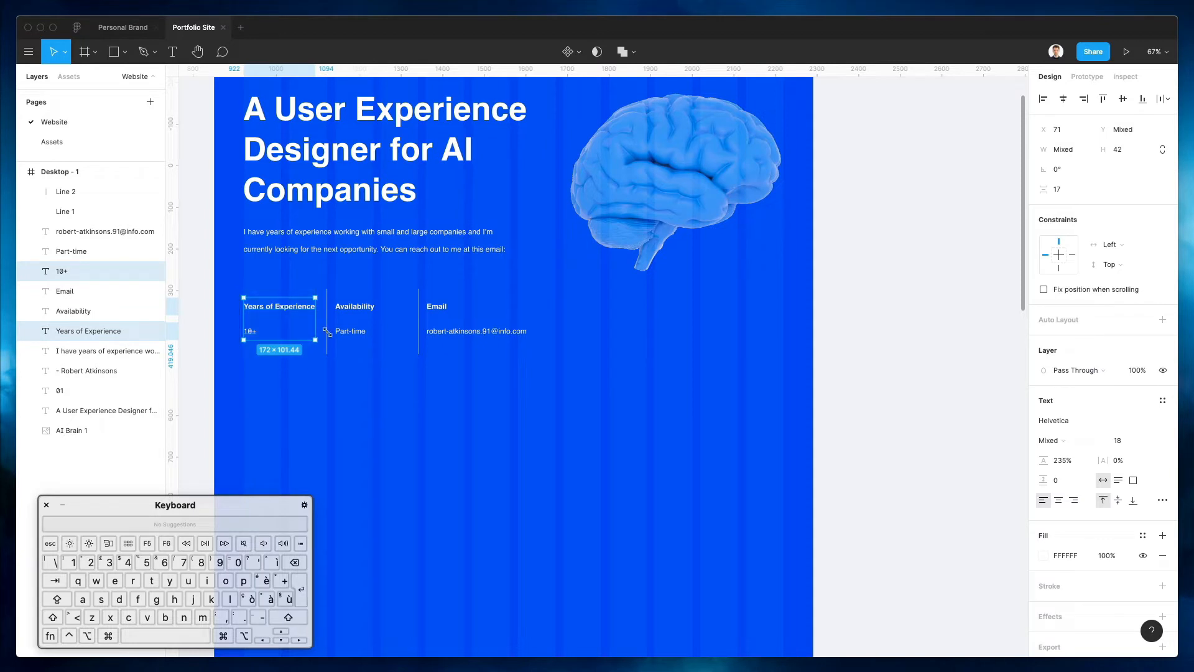
left_click(647, 347)
left_click(460, 331)
mouse_move(444, 330)
left_mouse_down()
mouse_move(488, 330)
mouse_move(449, 331)
left_mouse_up()
key("BackSpace")
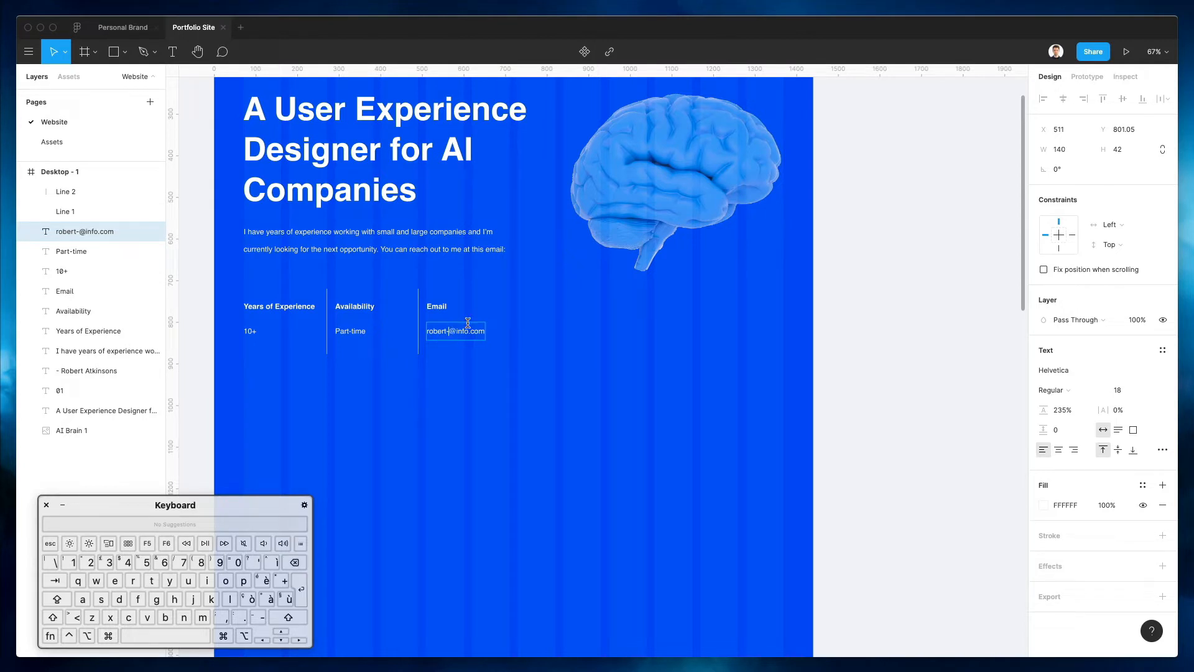
type("91")
key("Escape")
key("Escape")
Shift the e-mail text box left and widen it to 199 × 42
left_click(452, 335)
left_click_drag(452, 336, 427, 330)
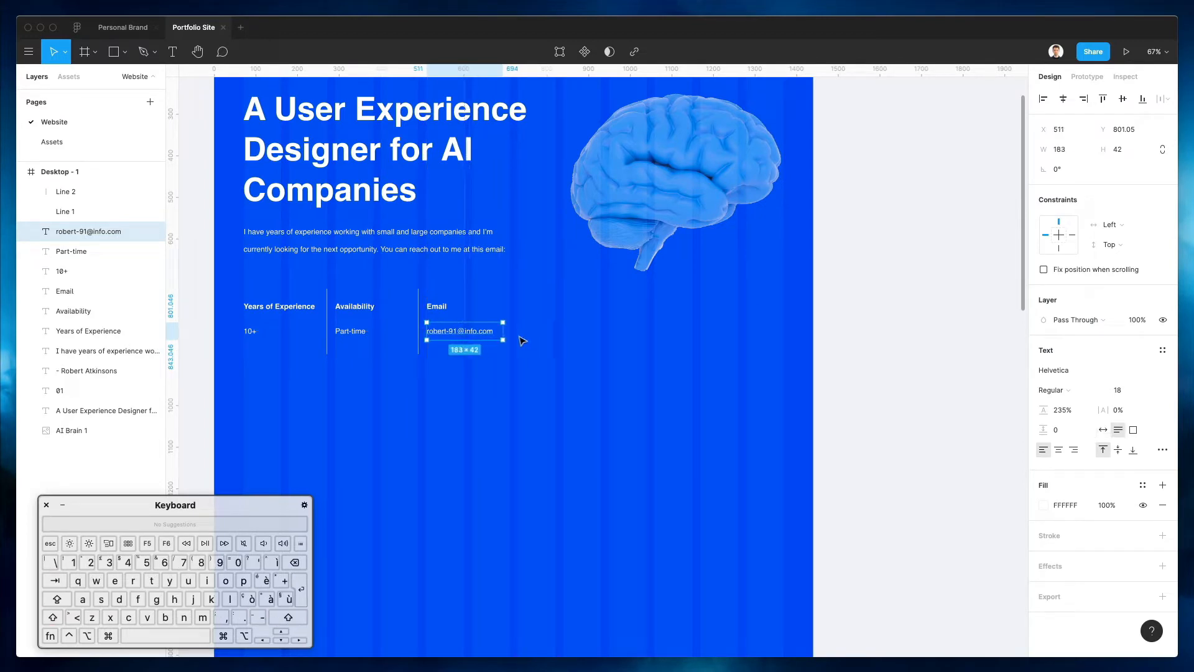
left_click_drag(503, 333, 510, 333)
Centre the e-mail address, widen the Email heading to match it, and centre it
scroll(382, 301, "down", 3)
scroll(381, 301, "up", 8)
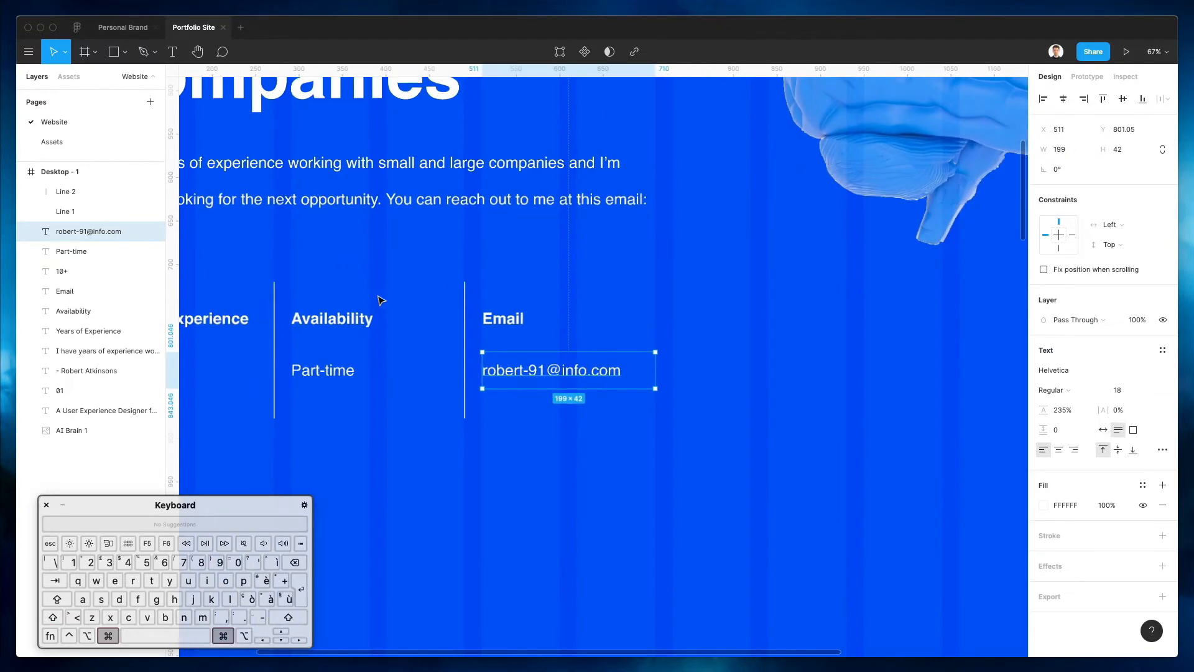
left_click(1058, 448)
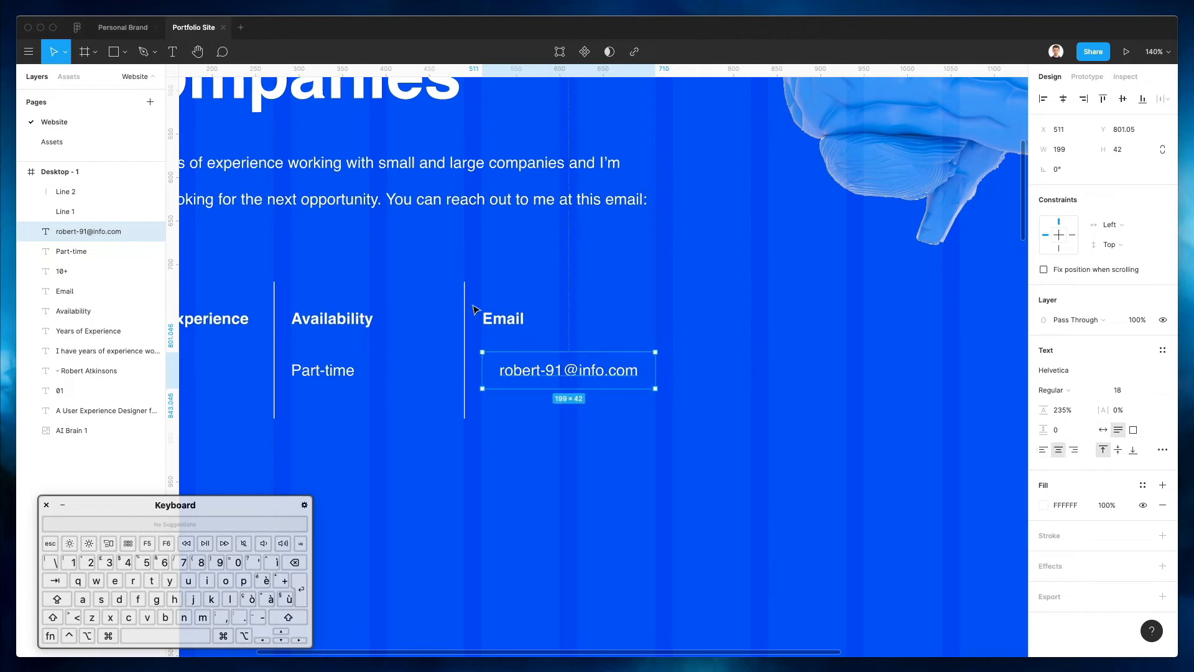
left_click(520, 321)
left_click_drag(524, 319, 658, 328)
left_click(1058, 449)
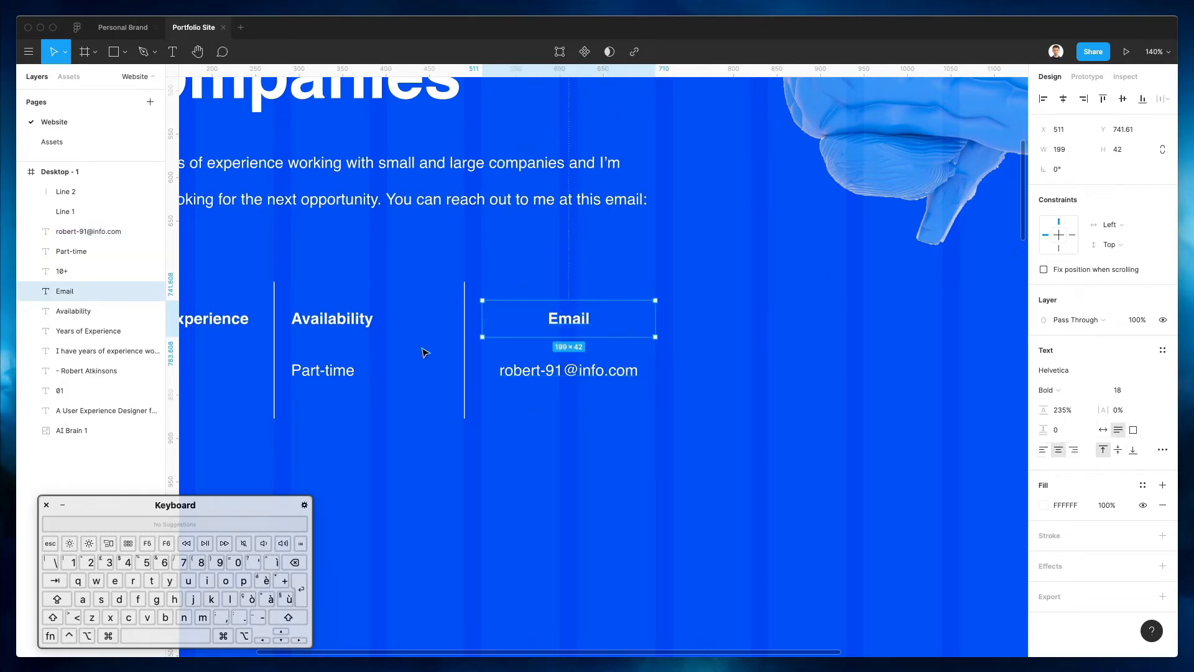
Widen Availability and Part-time to the column width and centre their text
left_click(336, 319)
left_click(329, 370, "shift")
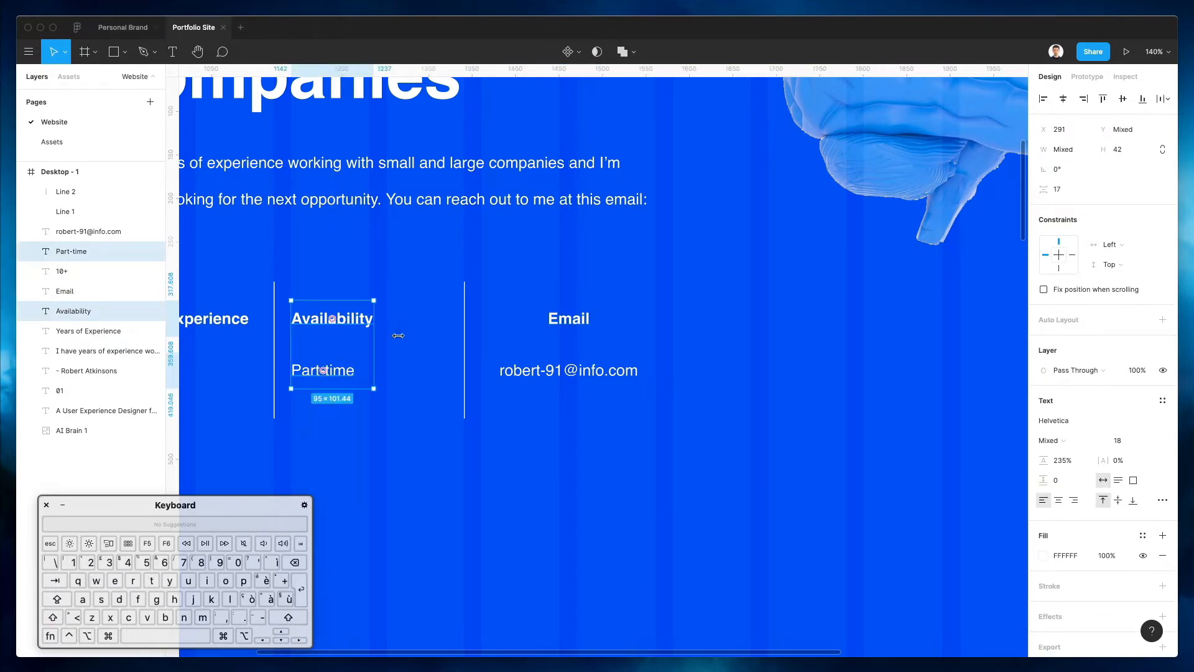
left_click_drag(373, 335, 462, 336)
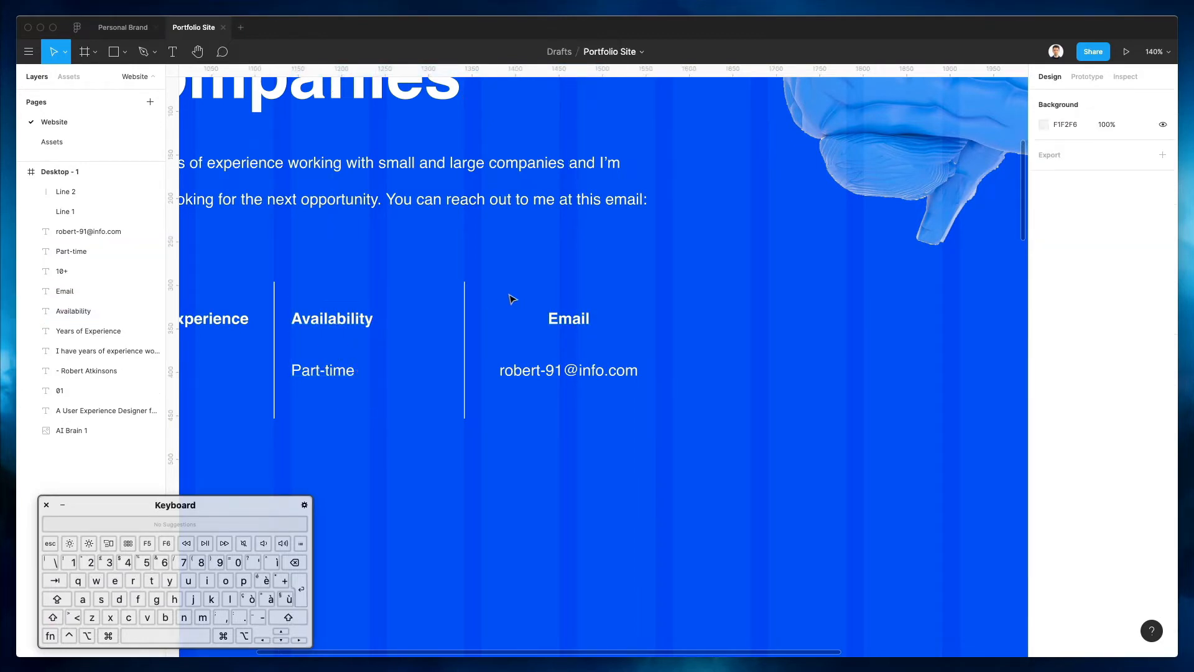
scroll(512, 298, "left", 5)
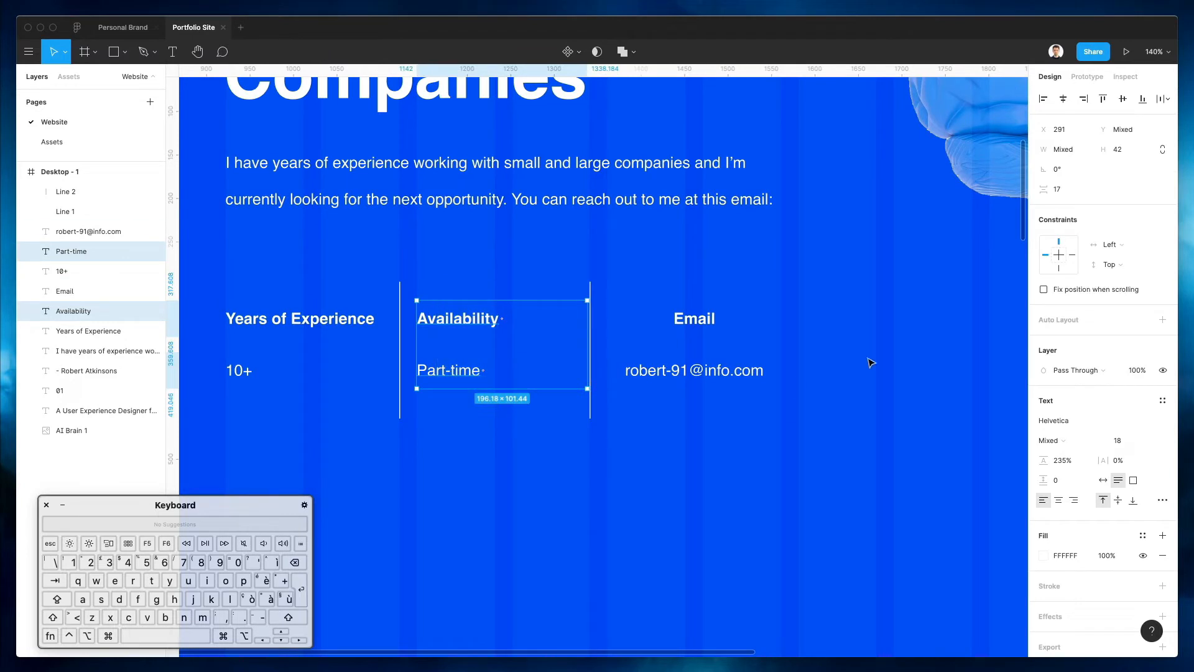
left_click(1058, 500)
Widen Years of Experience and 10+ to 200 px, centre them, and centre Part-time under Availability
left_click_drag(235, 289, 292, 423)
left_click_drag(378, 360, 399, 360)
left_click(1060, 500)
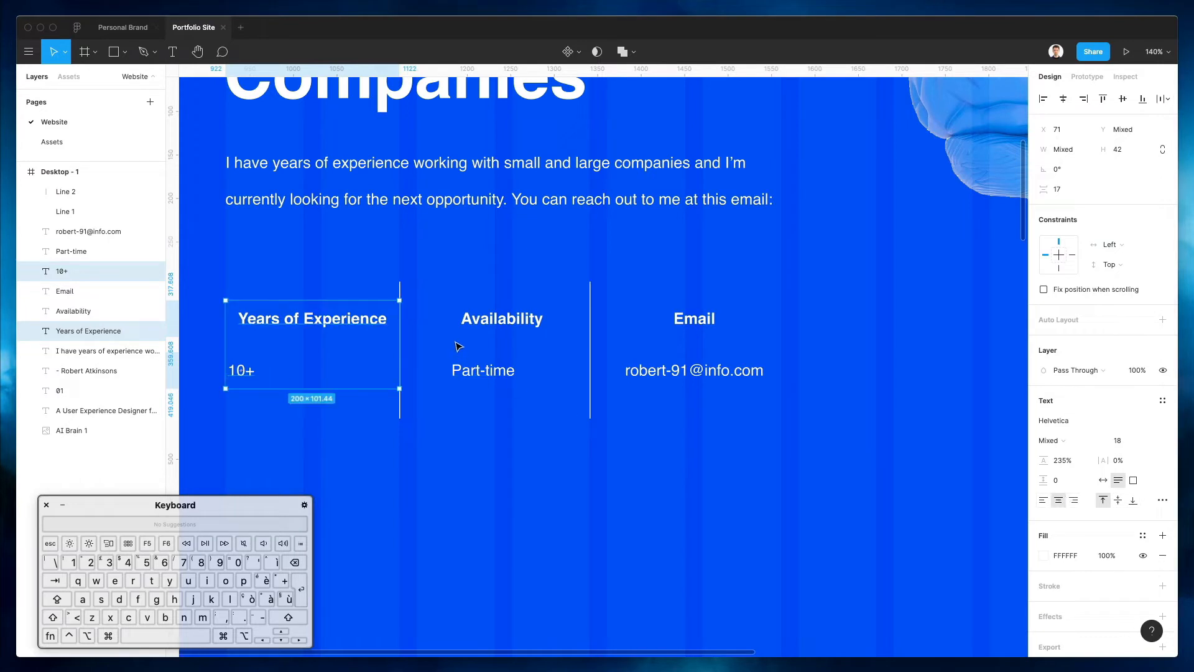
left_click(594, 482)
left_click_drag(417, 304, 551, 435)
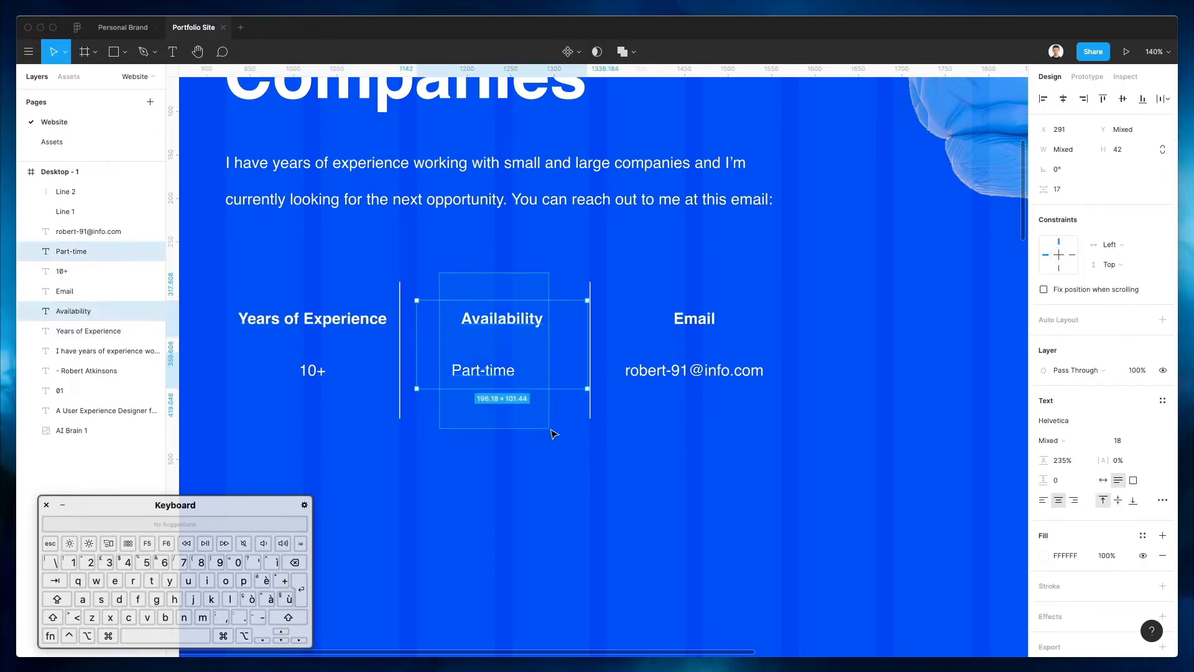
left_click(1062, 99)
Position the two divider lines evenly at X 280 and X 499.3
left_click(472, 251)
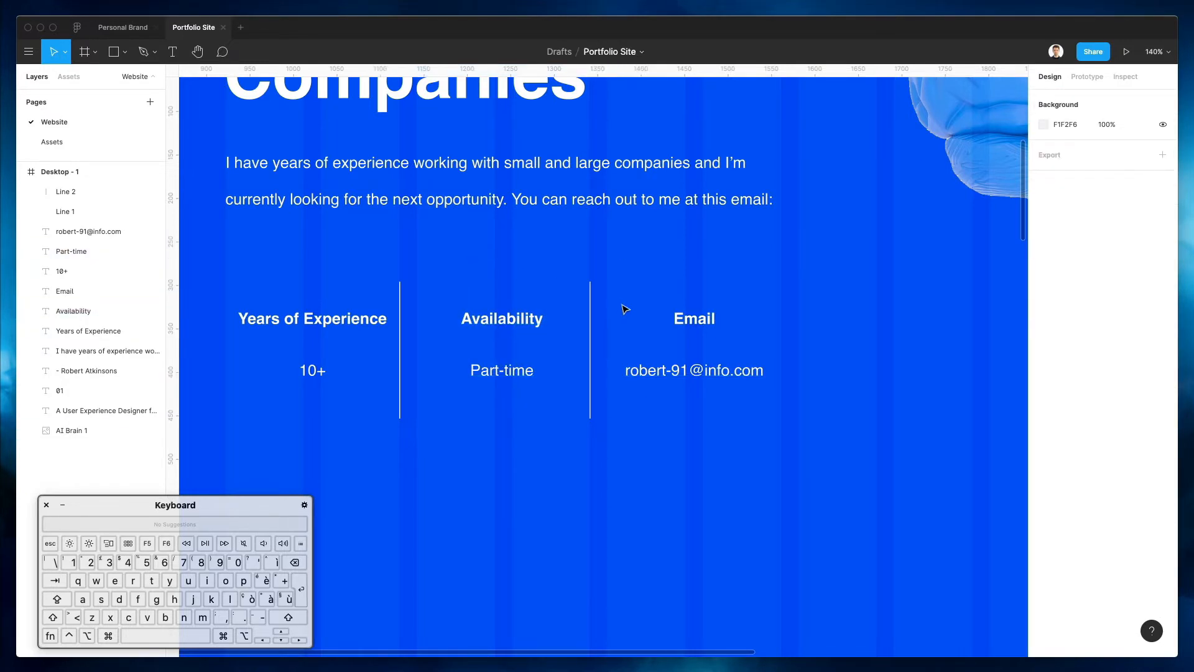
left_click_drag(590, 312, 599, 312)
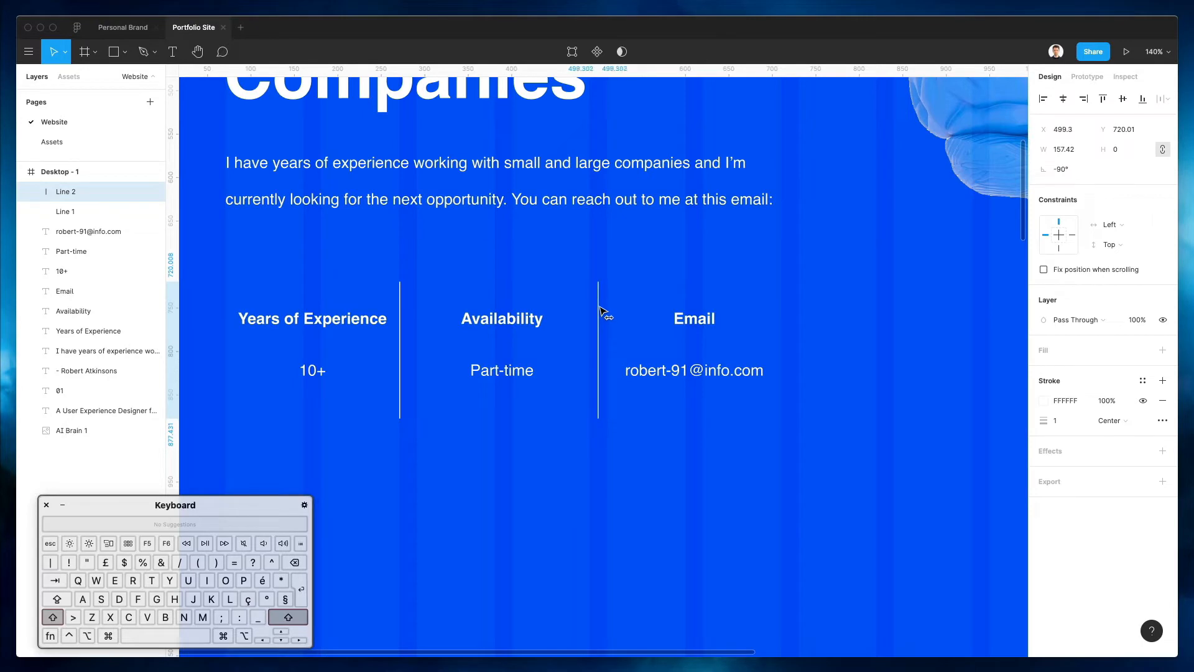
left_click(400, 309)
key("shift+Right")
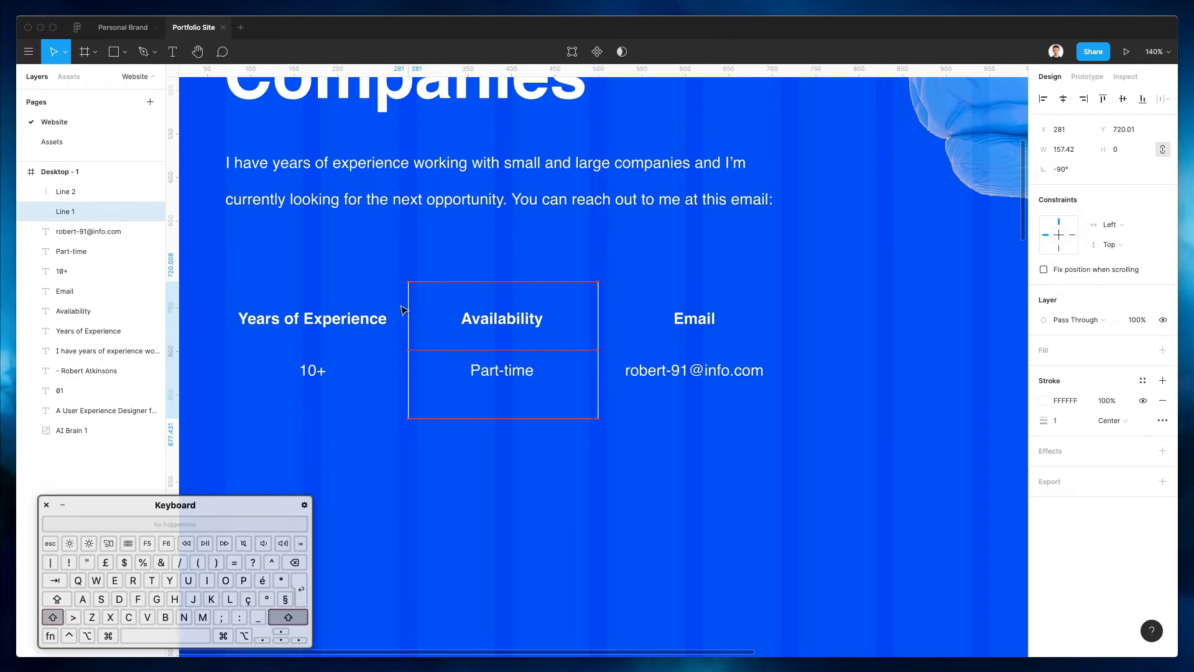
key("Left")
key("Left")
key("Right")
scroll(401, 309, "up", 2)
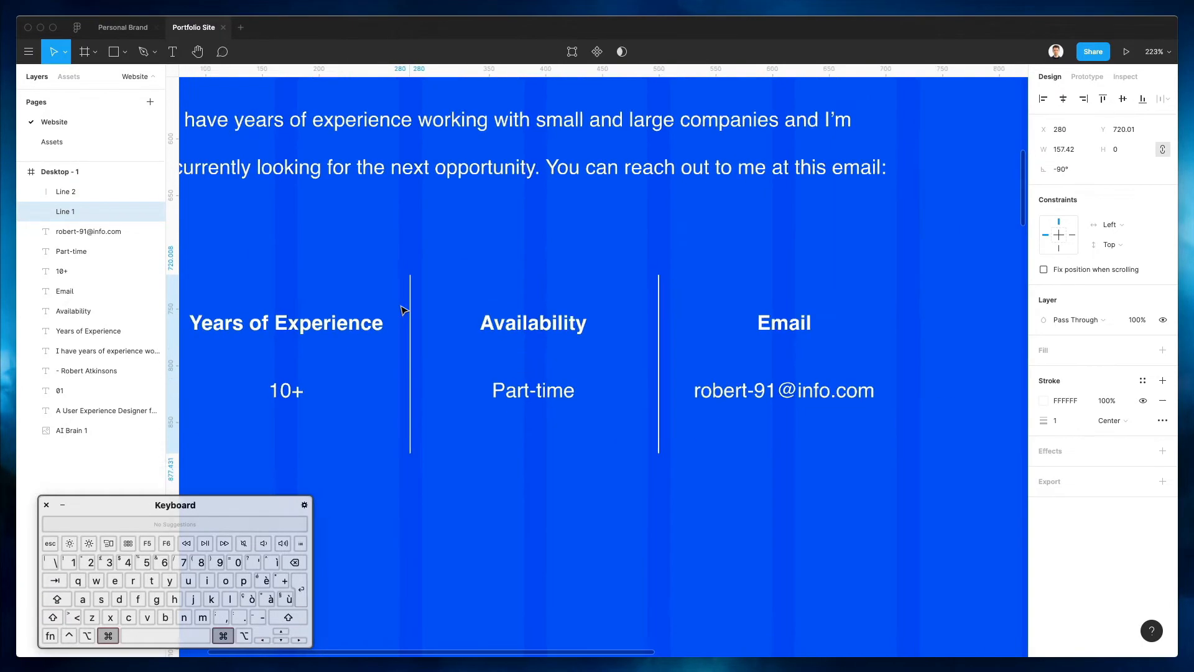
scroll(398, 304, "down", 6)
key("Escape")
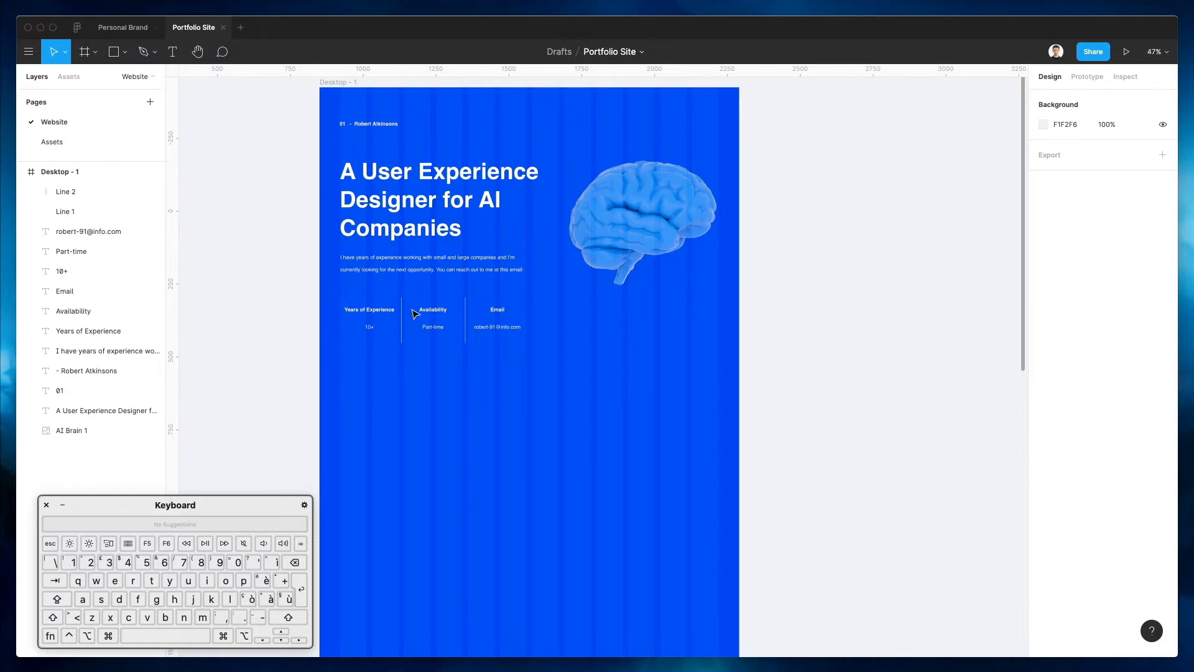
Nudge the hero headline and intro paragraph up 10 px together
left_click(359, 197)
left_click(402, 269, "shift")
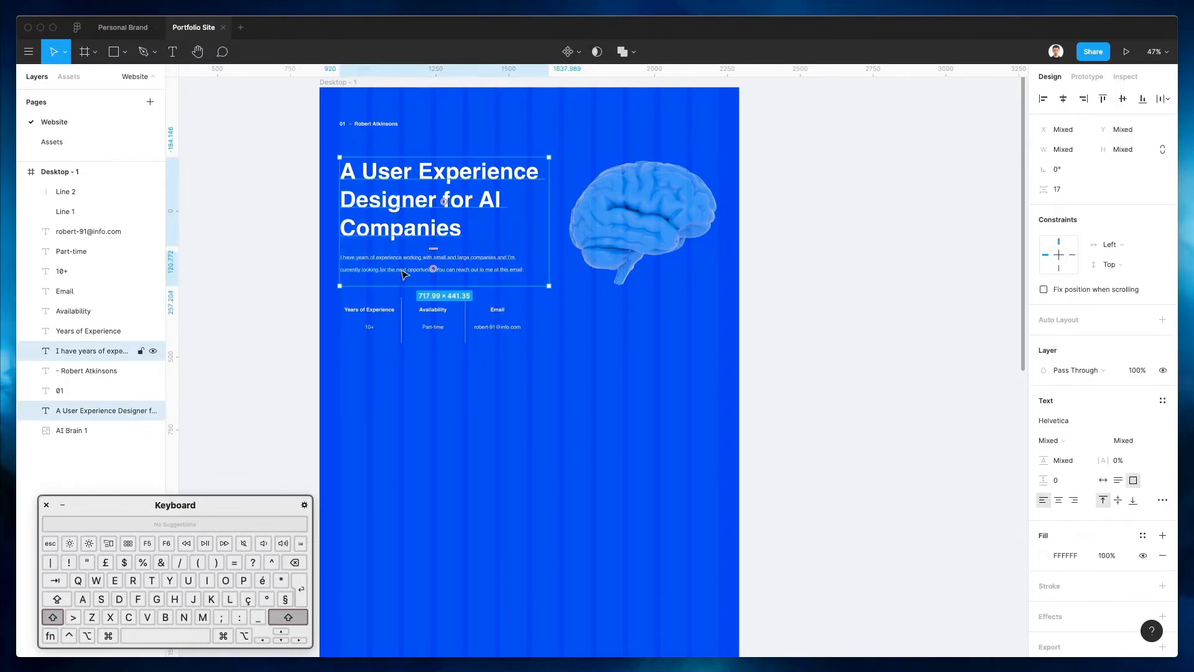
key("shift+Up")
key("shift+Up")
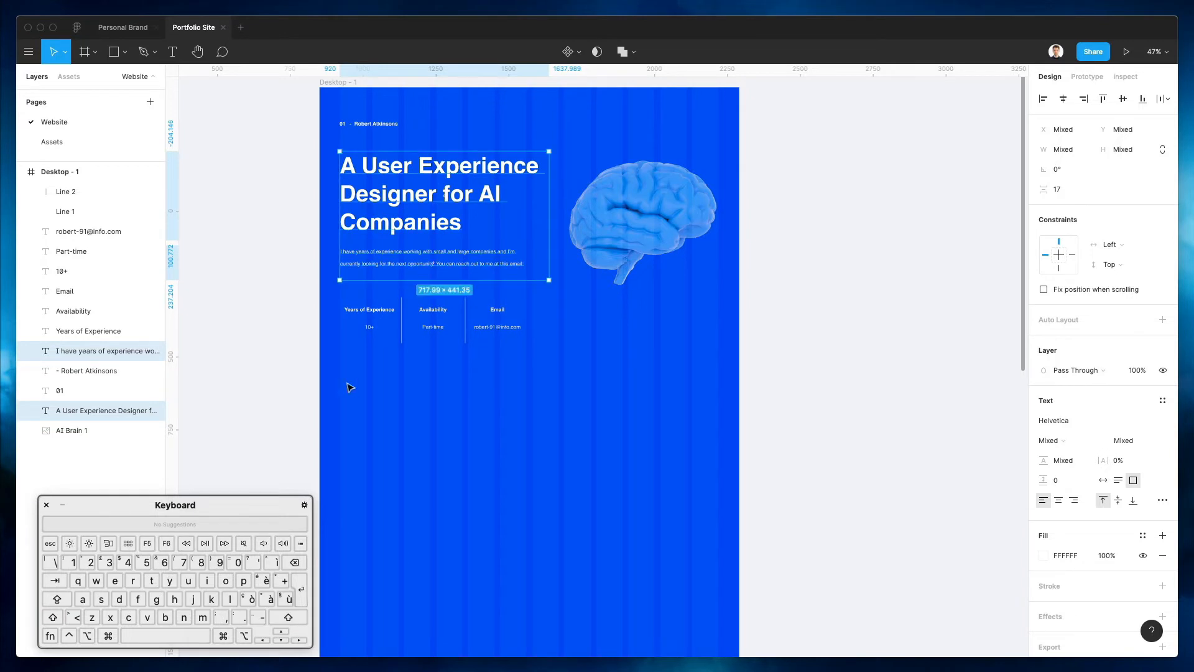
left_click(486, 366)
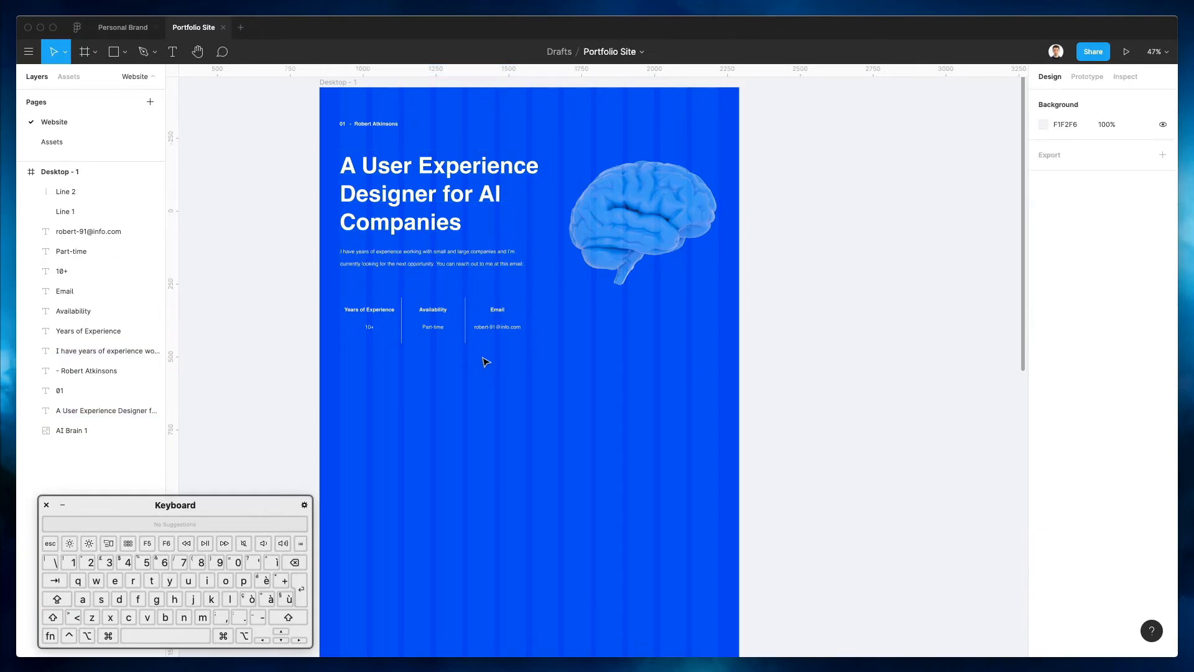
scroll(485, 365, "down", 1)
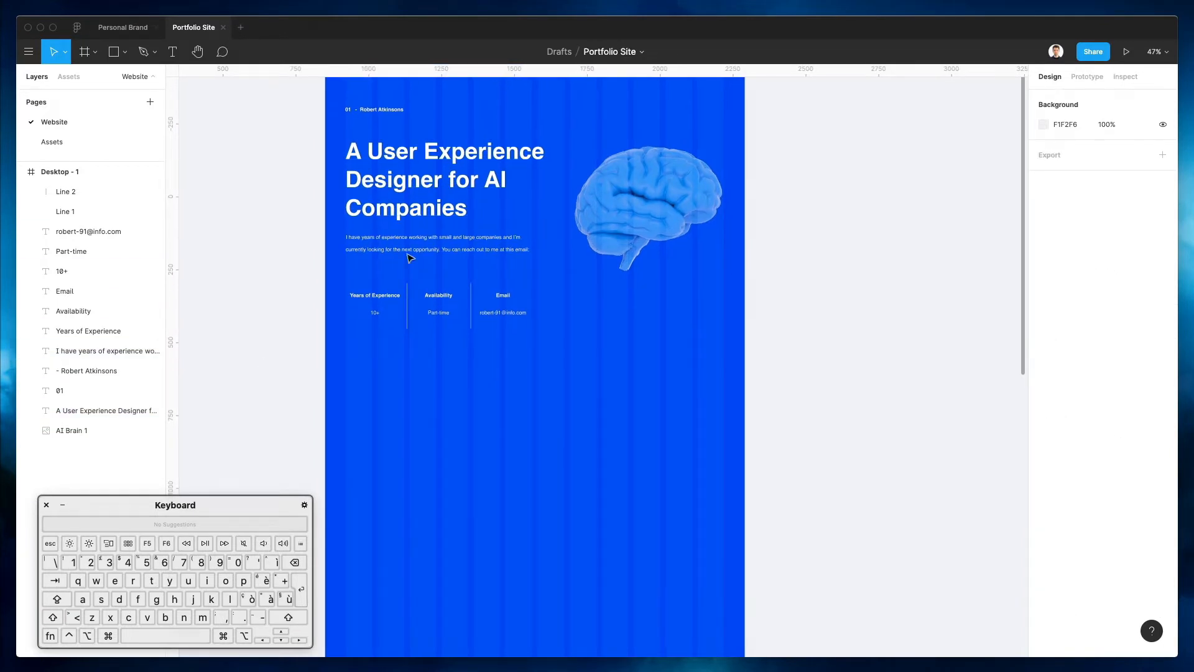
scroll(467, 386, "up", 1)
left_click_drag(337, 280, 519, 378)
left_click(517, 388)
scroll(341, 140, "down", 2)
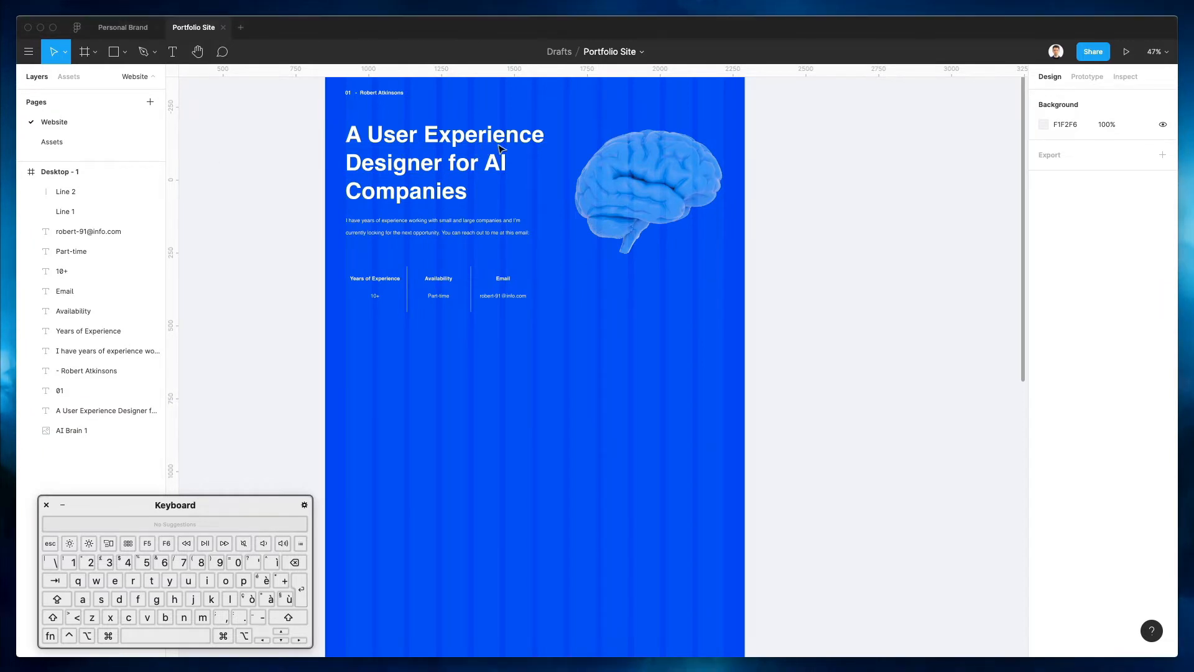
Duplicate the hero headline to sit just below the stats row
scroll(478, 168, "up", 4)
left_click_drag(457, 201, 457, 422)
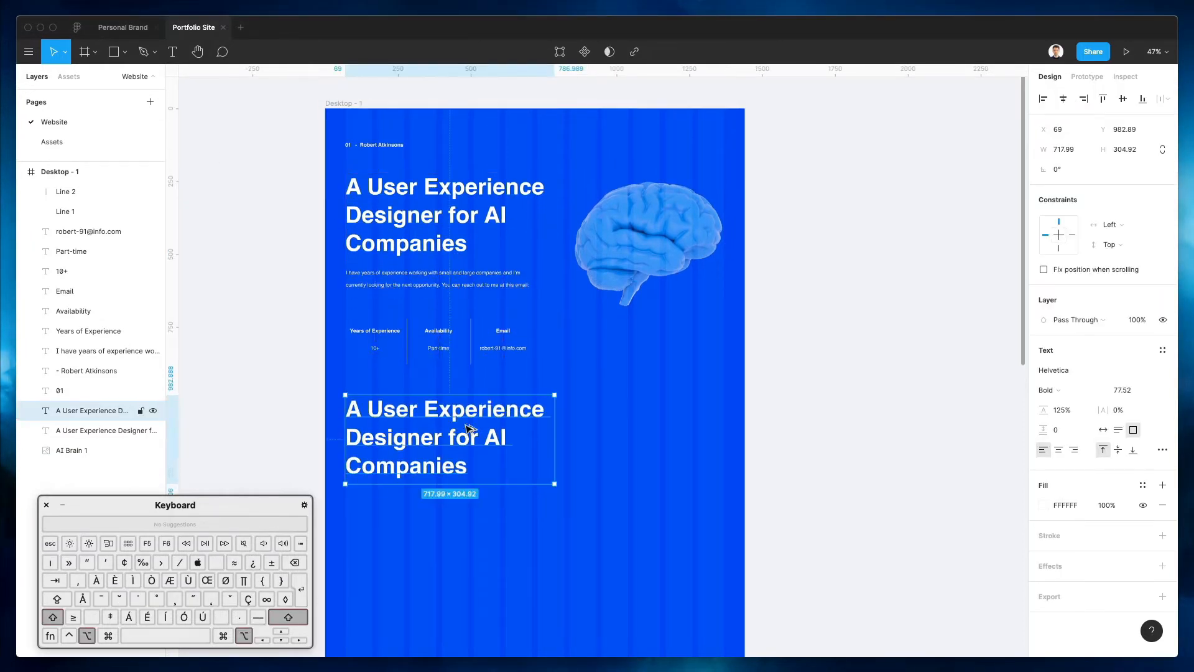
scroll(621, 446, "down", 4)
left_click_drag(487, 391, 487, 416)
left_click(592, 373)
Retype the copy as a 'Hello' greeting with the designer's first name, set Auto width, and duplicate it below
left_click(444, 391)
key("Return")
type("Hello, ")
type("I'm")
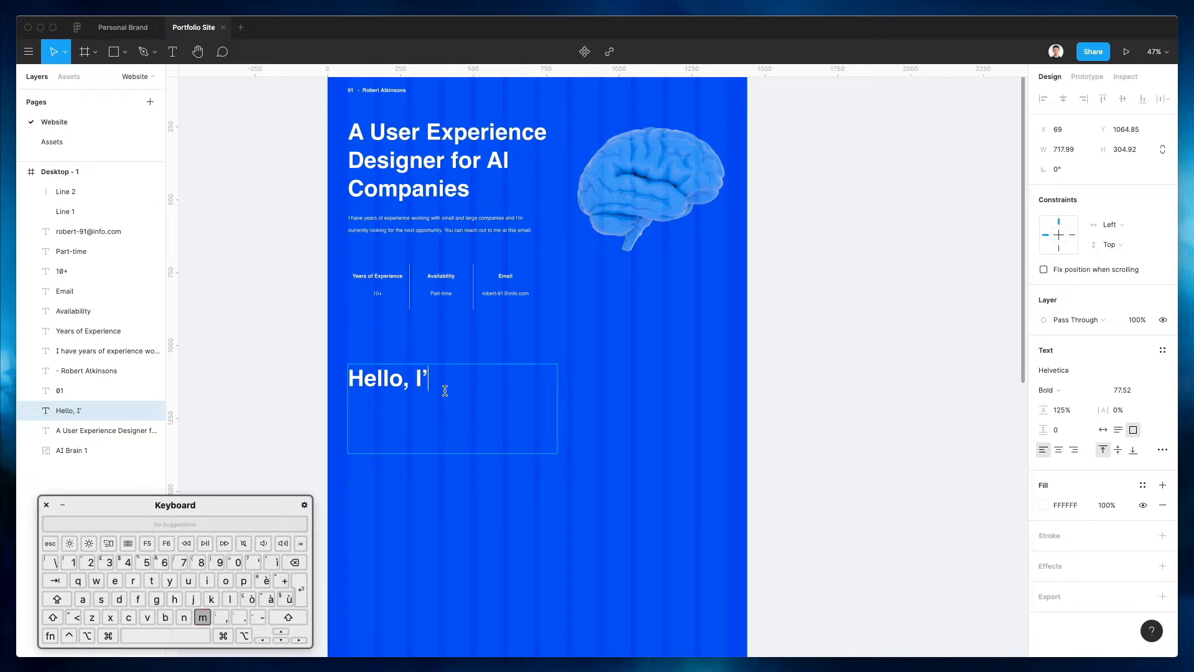
type(" Rob")
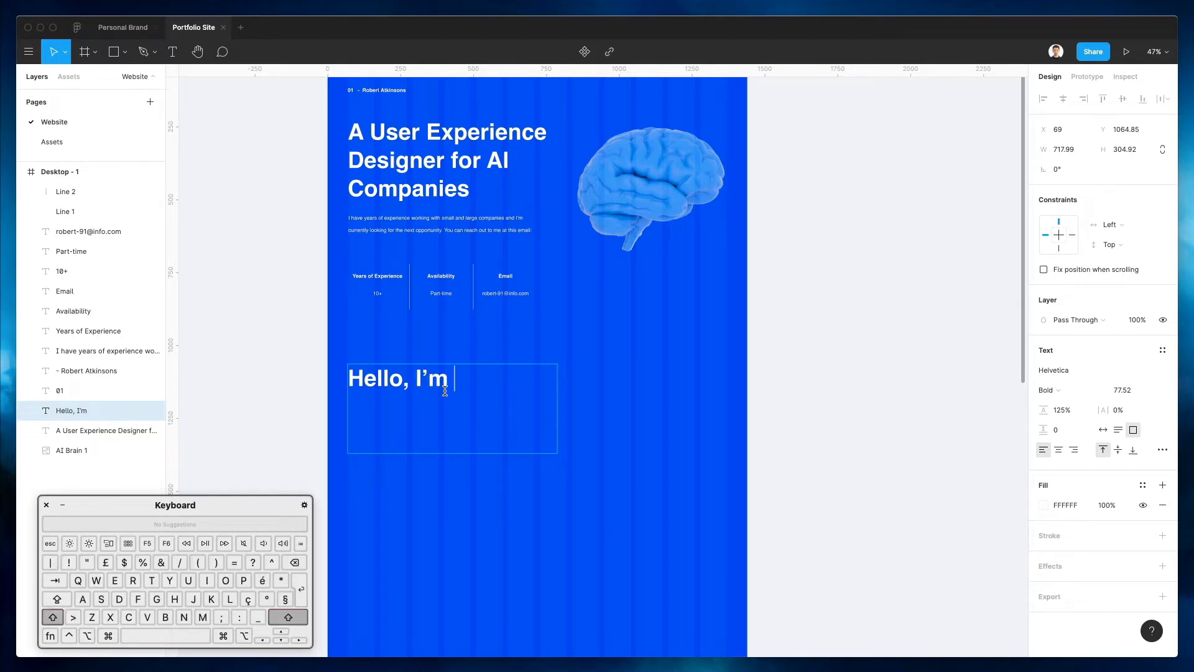
key("shift")
type("!")
key("Escape")
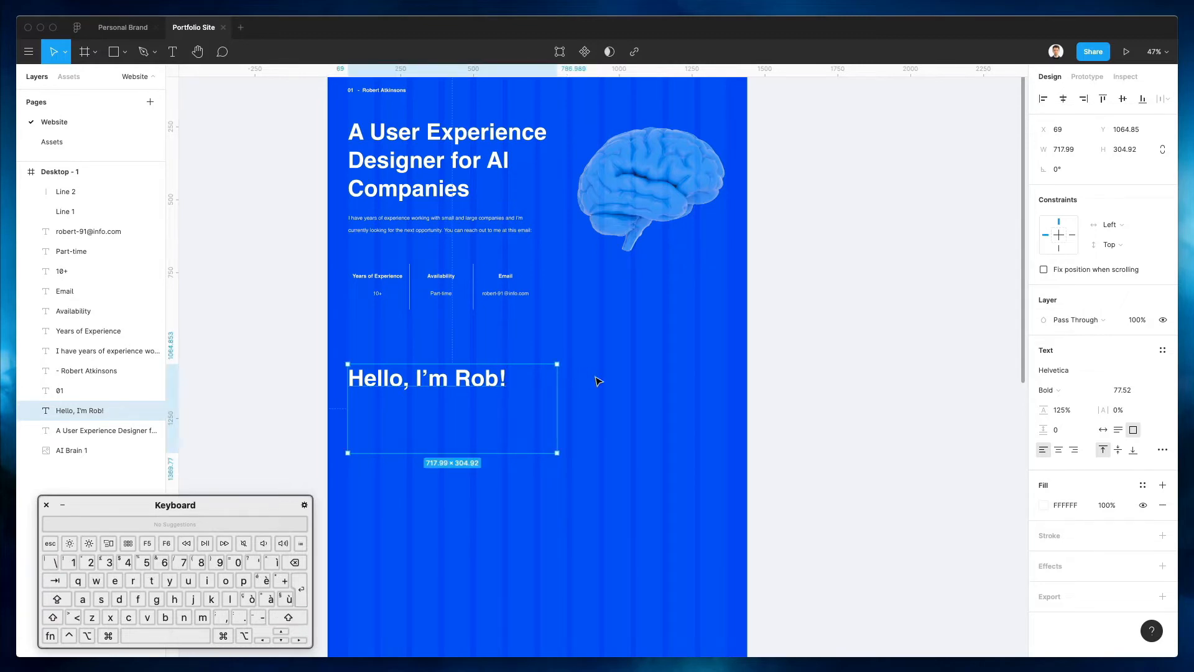
left_click(1103, 430)
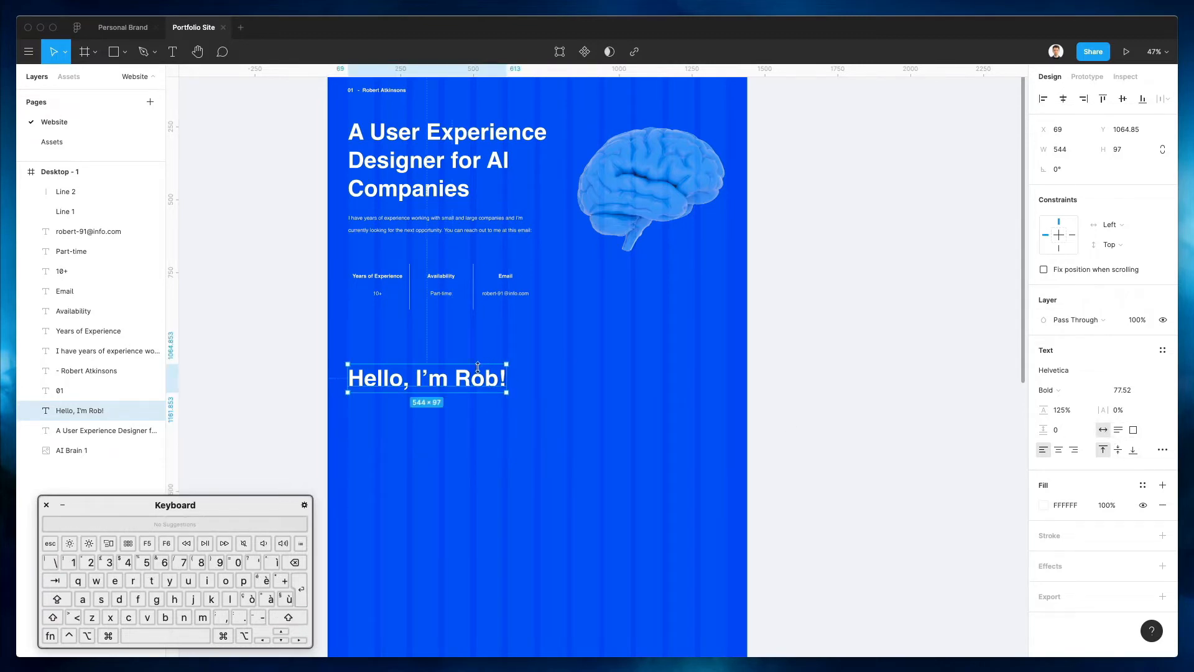
left_click_drag(424, 384, 427, 437)
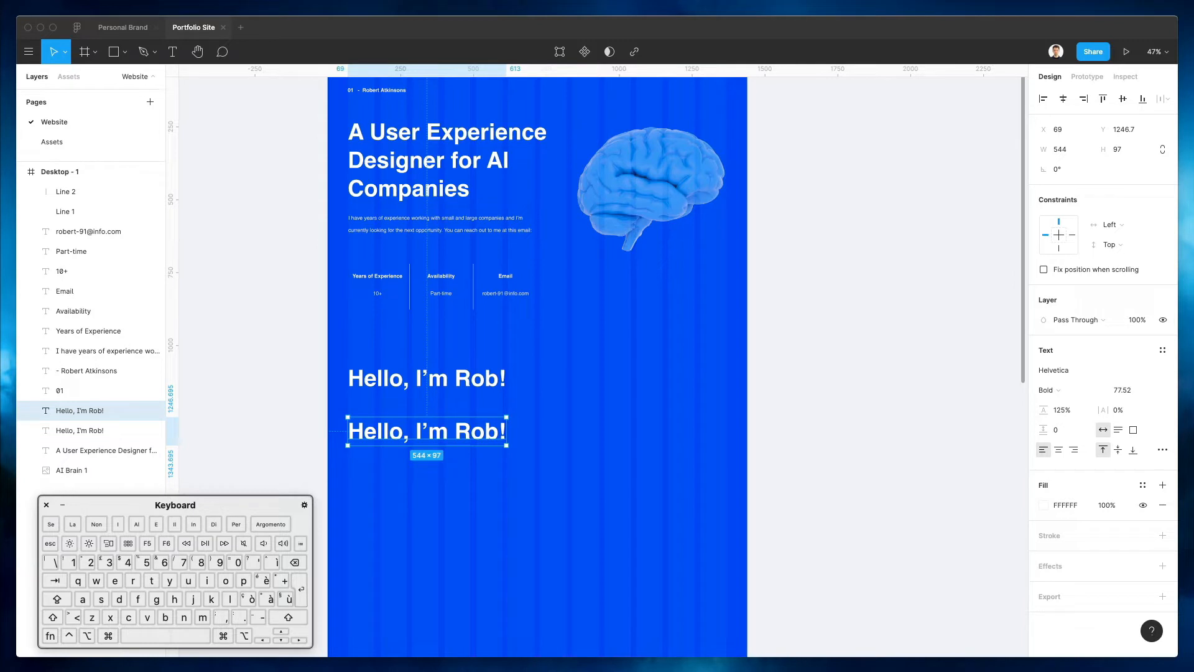
Replace the duplicated greeting's text with the pasted bio sentence
double_click(435, 429)
key("super+a")
type("I am a User Experience Designer that")
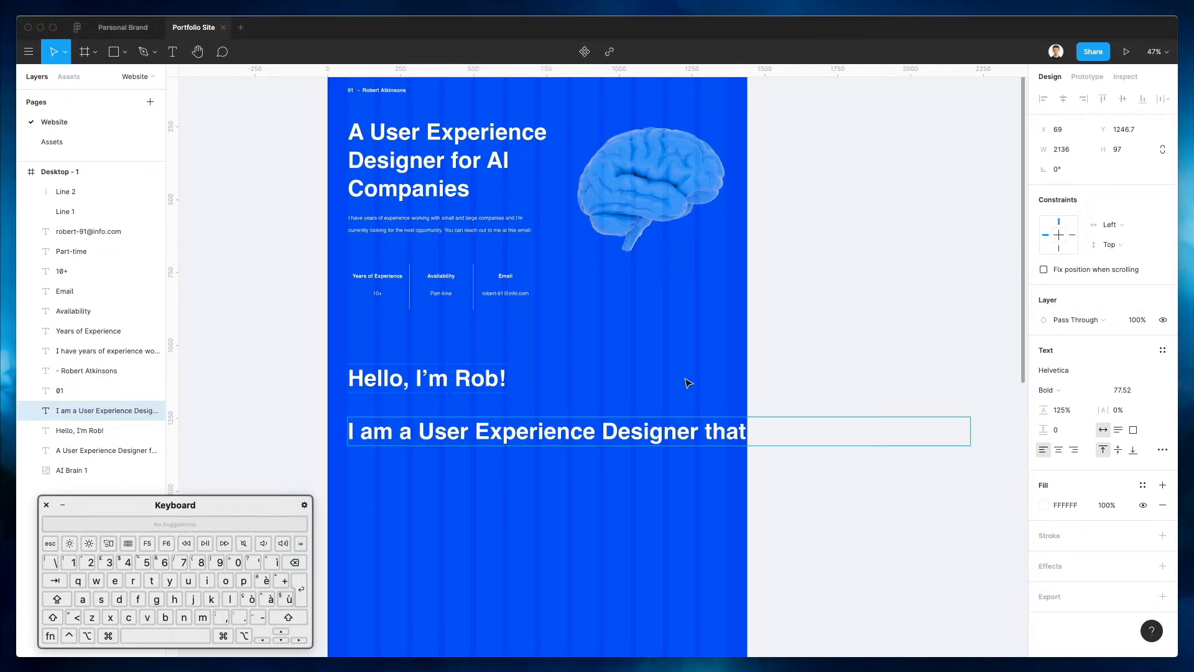
key("Escape")
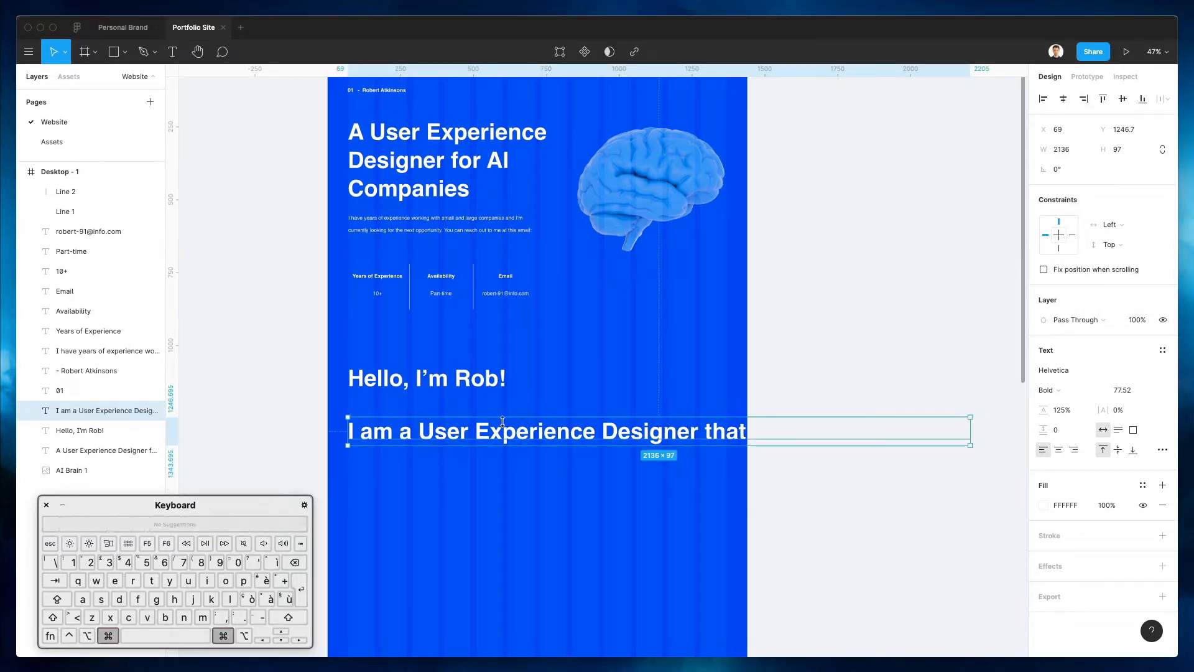
key("Return")
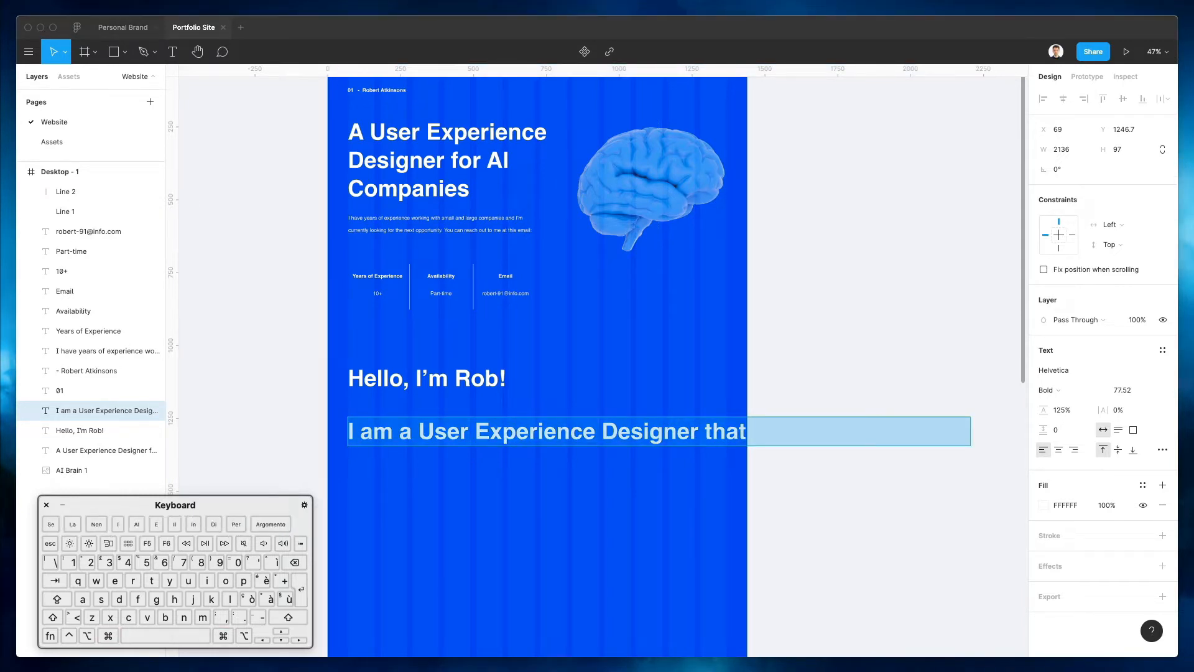
double_click(576, 429)
key("super+a")
key("super+v")
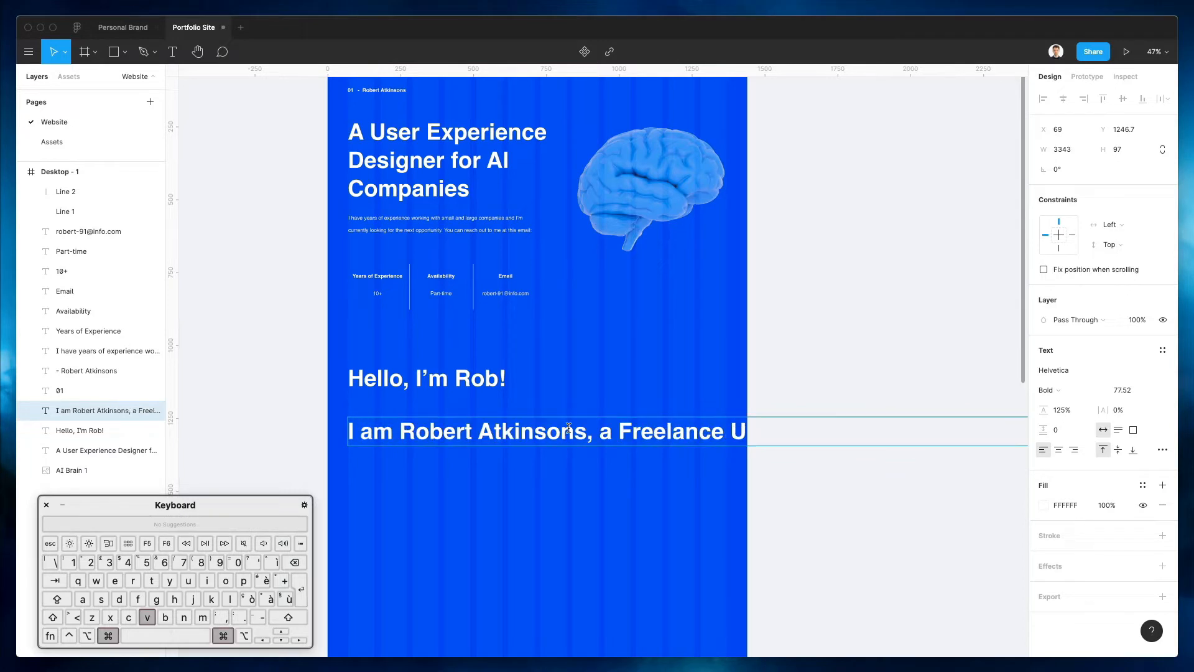
key("Escape")
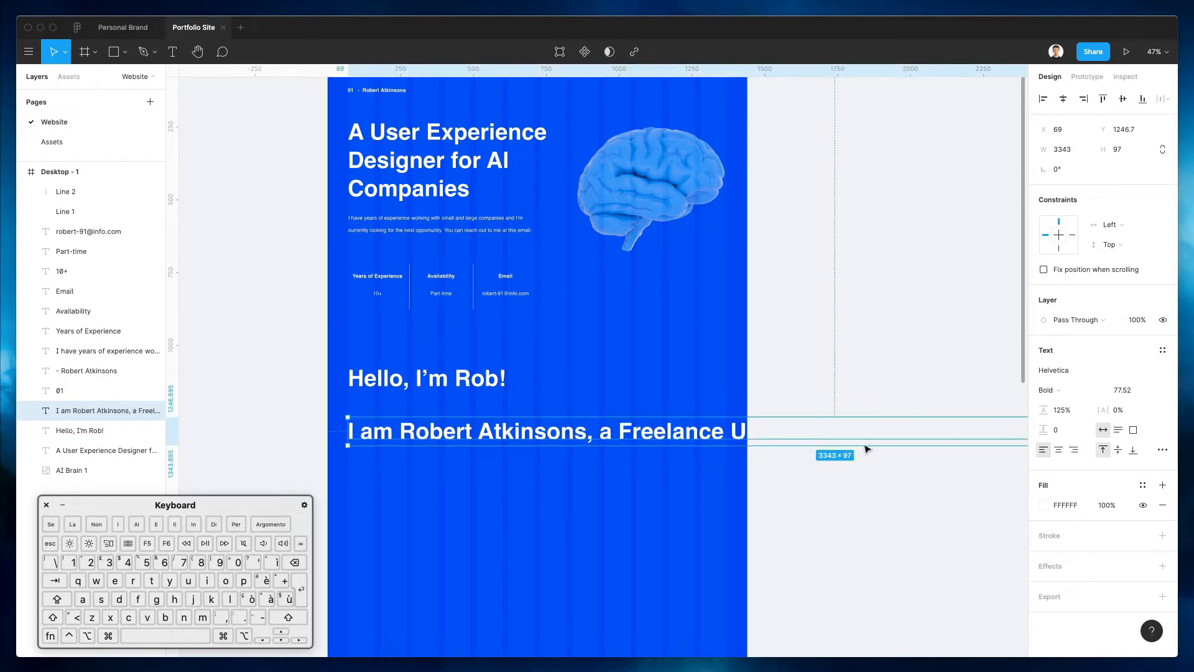
Shrink the bio to font size 57.52 and halve its box width to 1240.5
left_click(1123, 394)
key("shift+Down")
key("shift+Down")
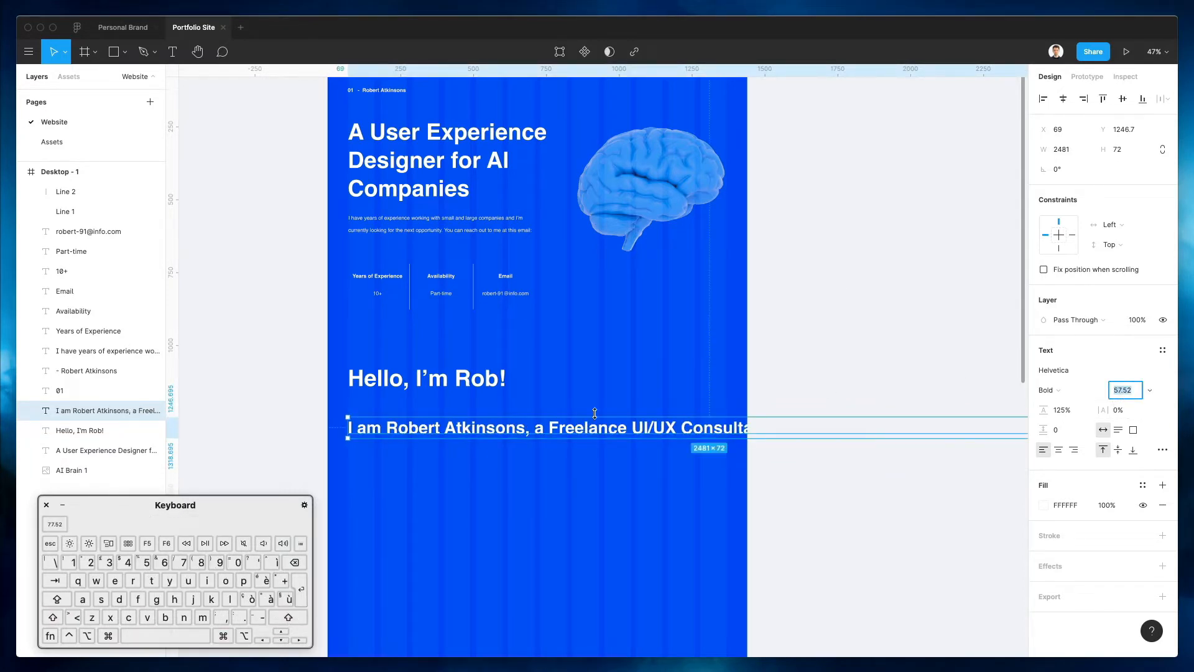
left_click(1080, 149)
type("/2")
key("Return")
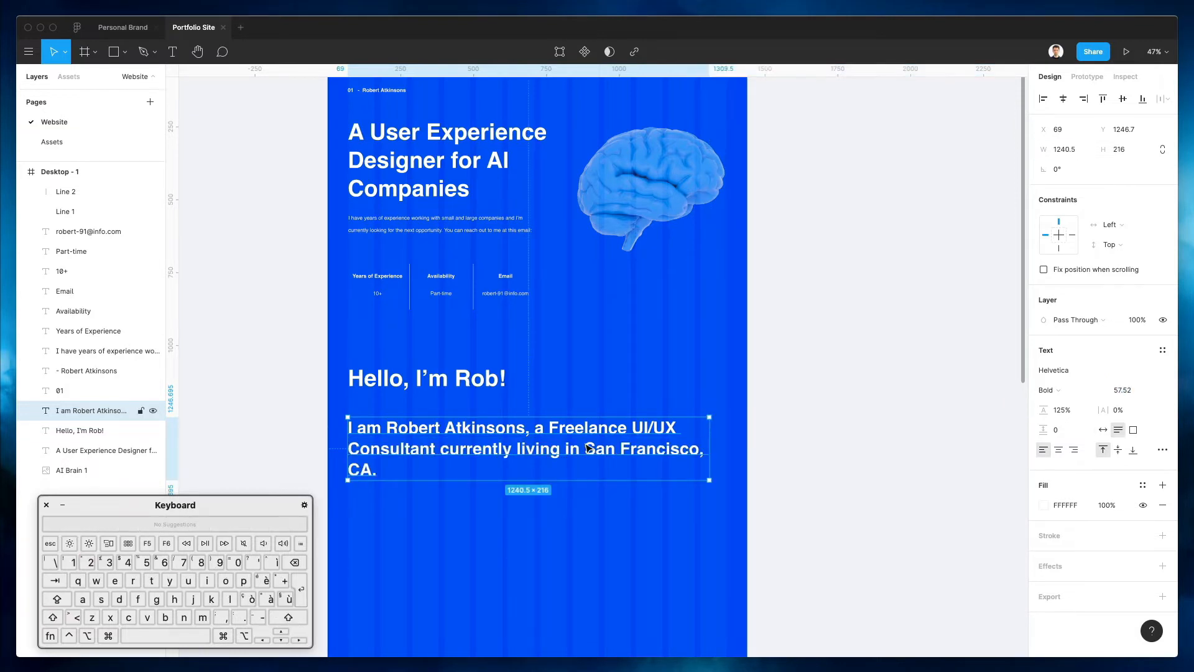
Move 'Consultant' after 'UI/UX' and delete the word 'Freelance'
double_click(588, 448)
left_click(522, 449)
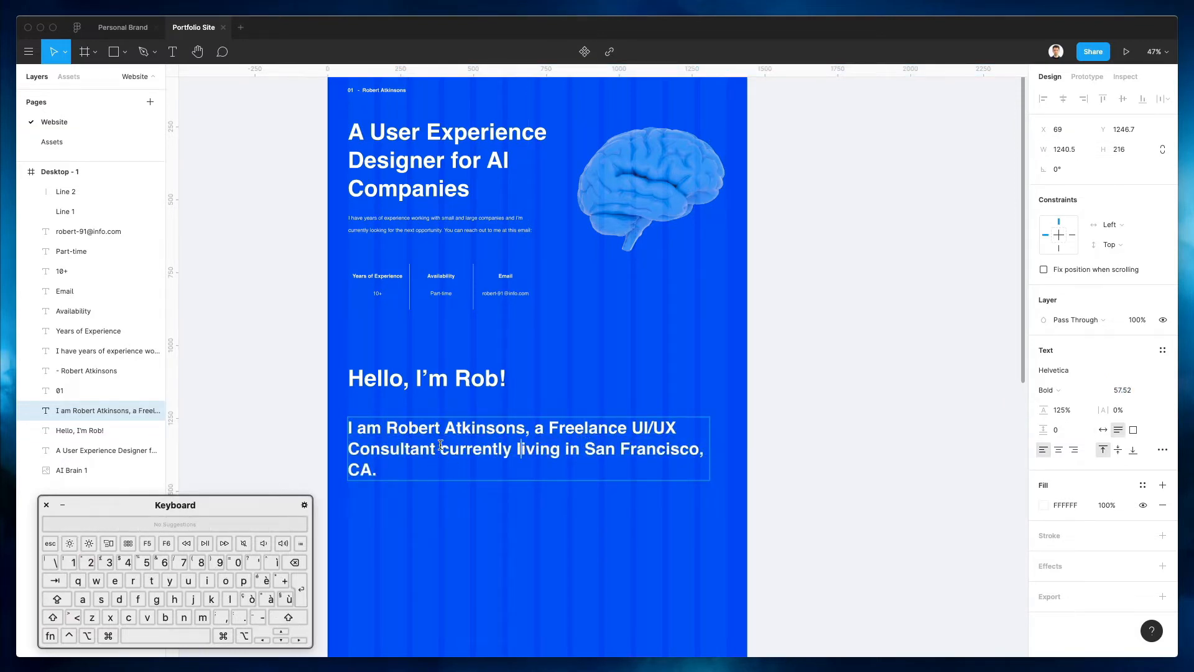
left_click_drag(424, 445, 267, 446)
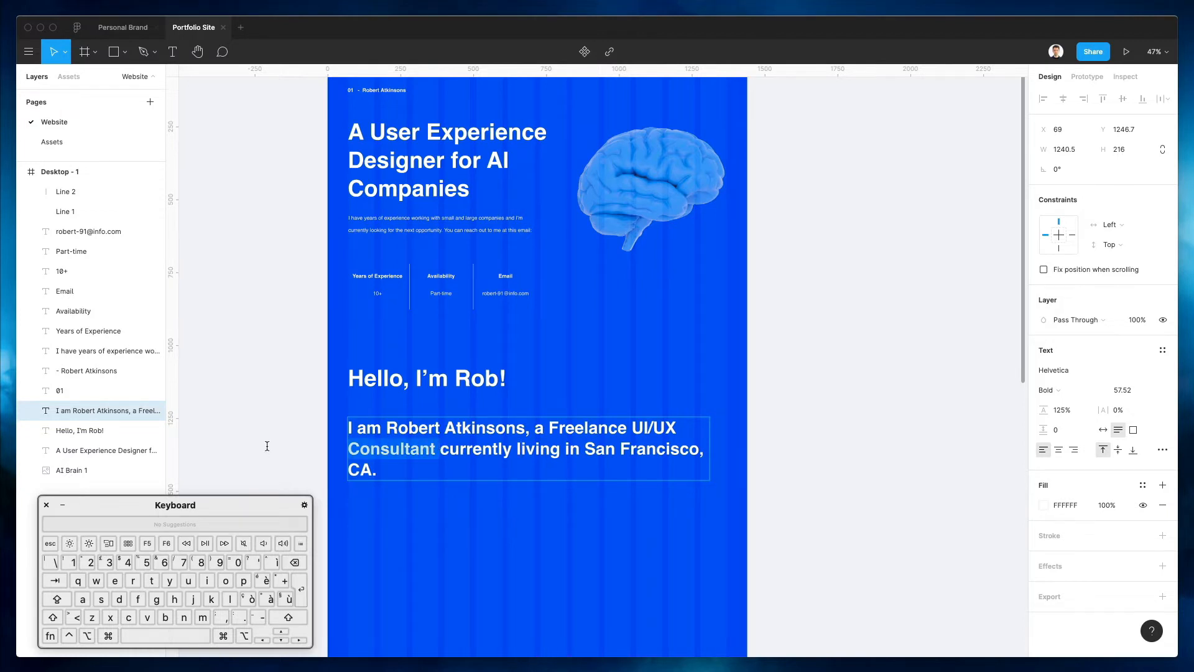
left_click_drag(691, 419, 691, 420)
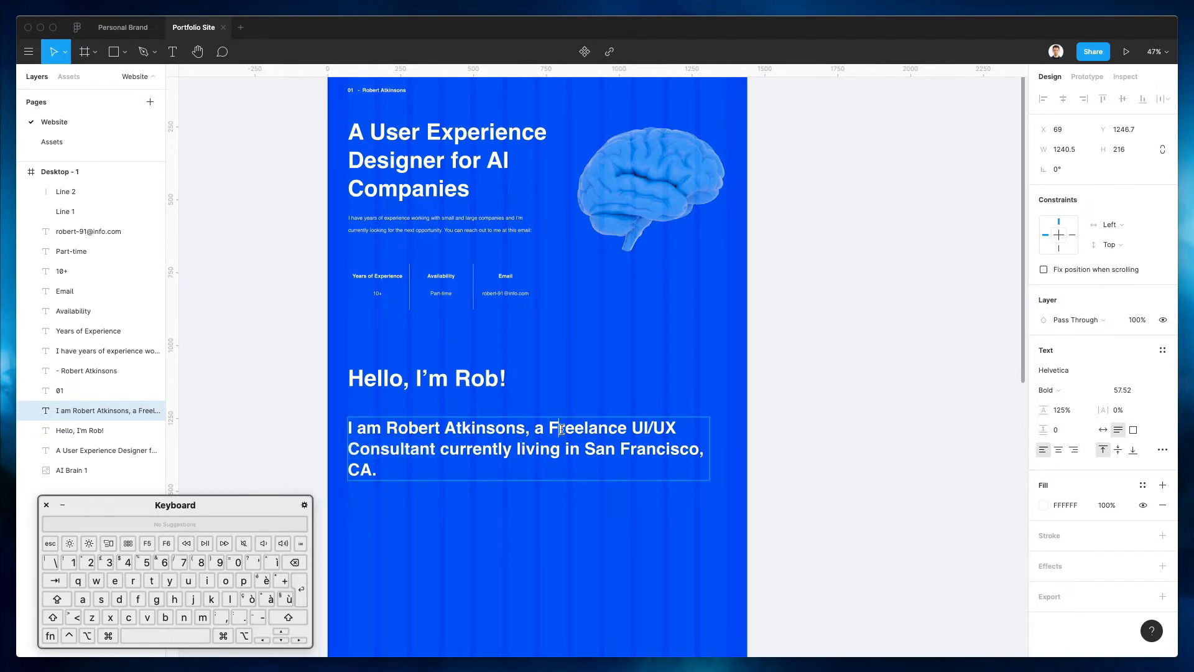
double_click(559, 428)
key("BackSpace")
key("BackSpace")
key("Escape")
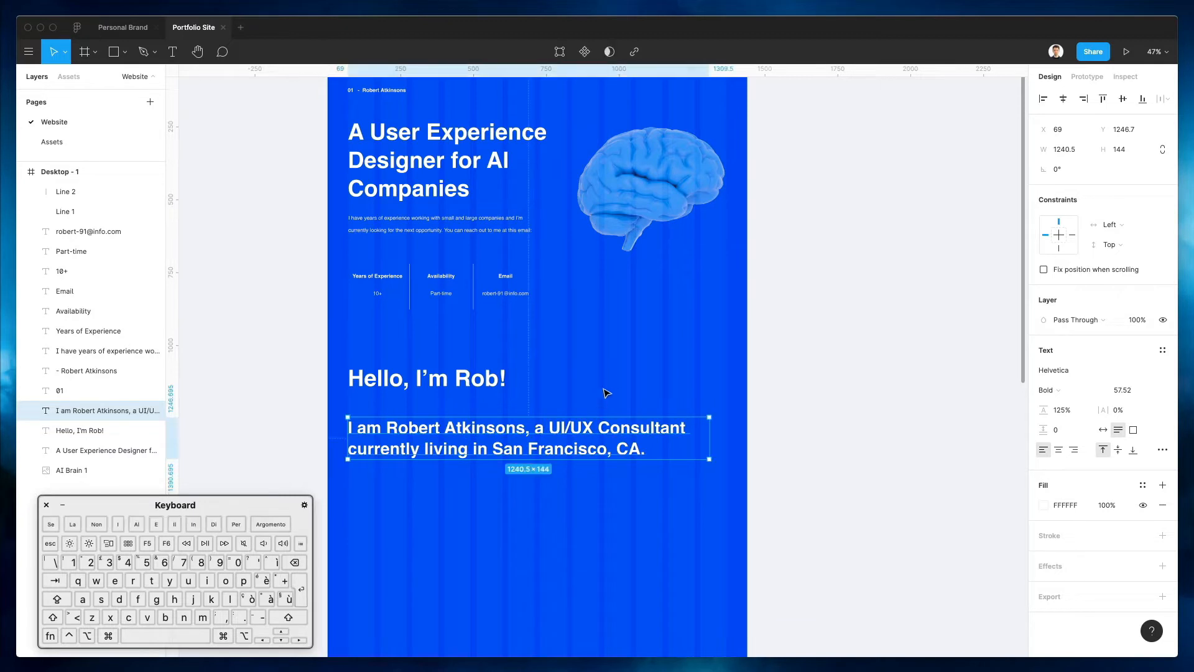
scroll(730, 373, "right", 1)
Give the greeting heading a white FFFFFF stroke and remove its fill
left_click(396, 379)
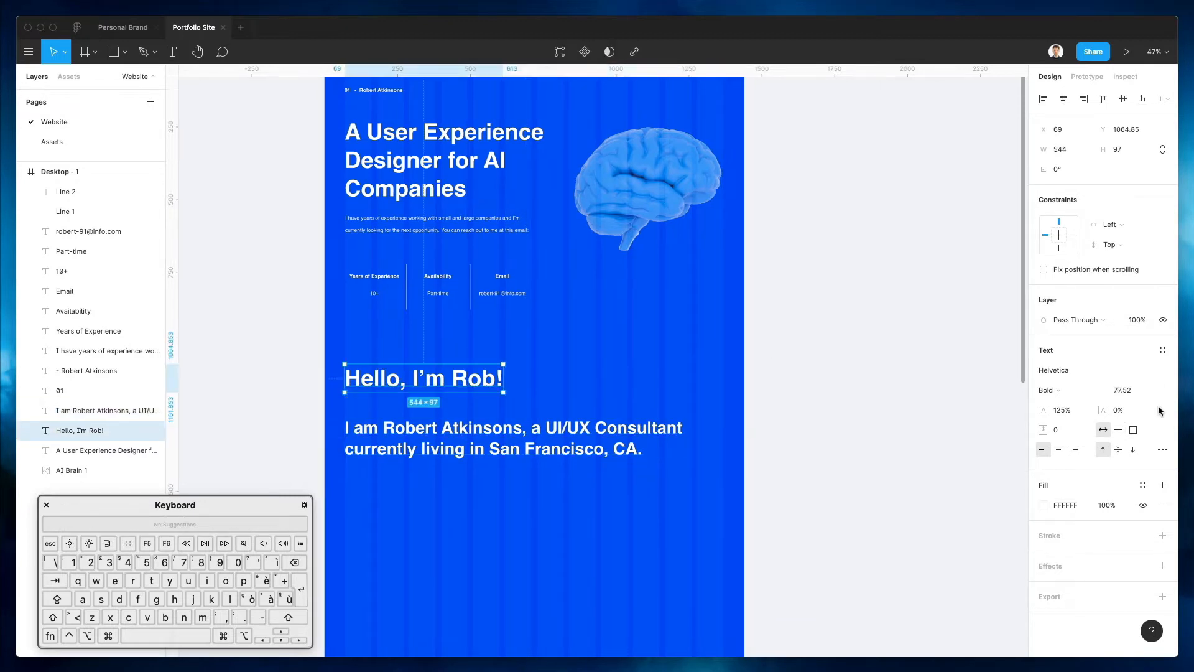
left_click(1043, 547)
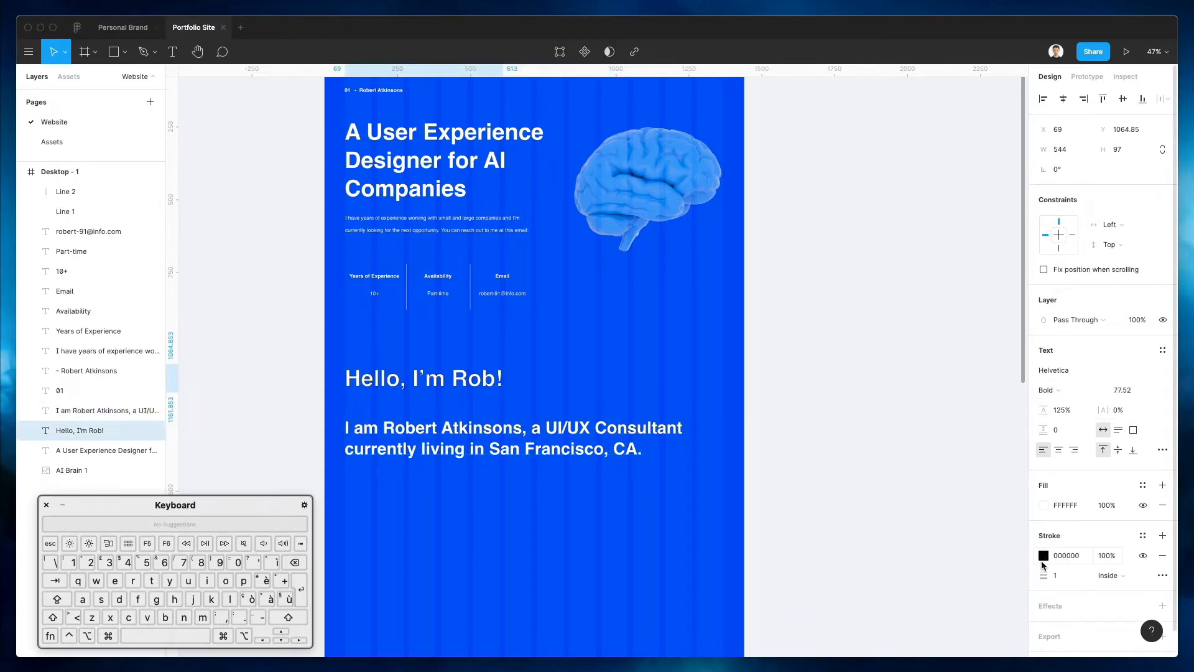
left_click(1043, 557)
left_click_drag(935, 473, 796, 214)
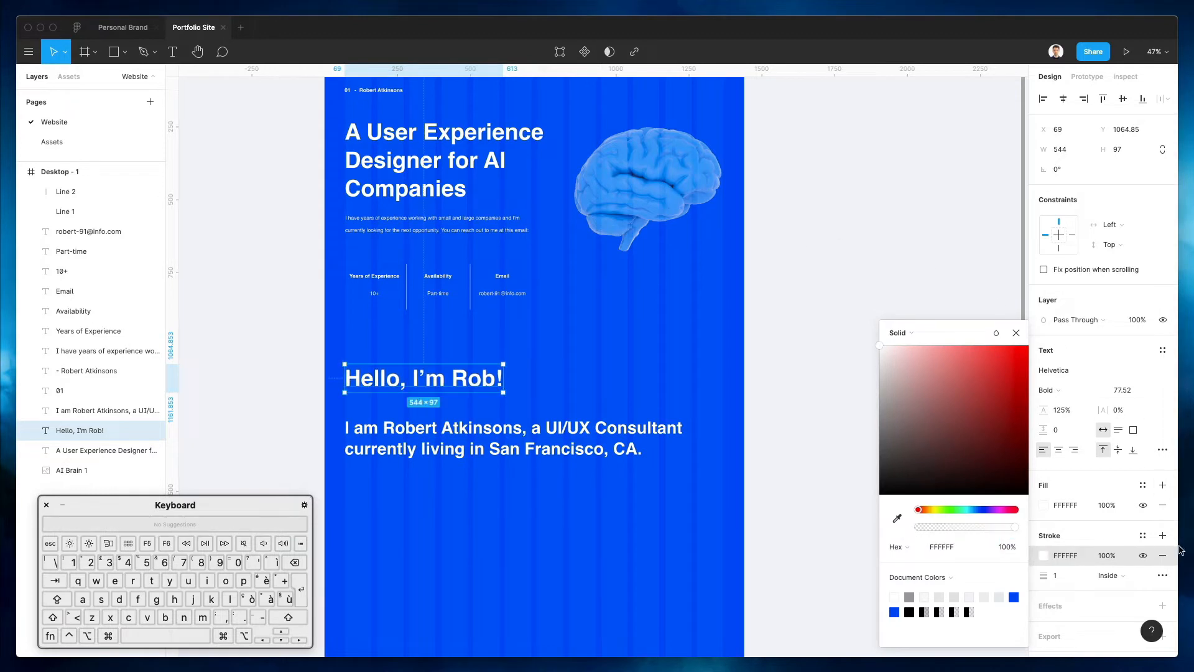
left_click(1160, 505)
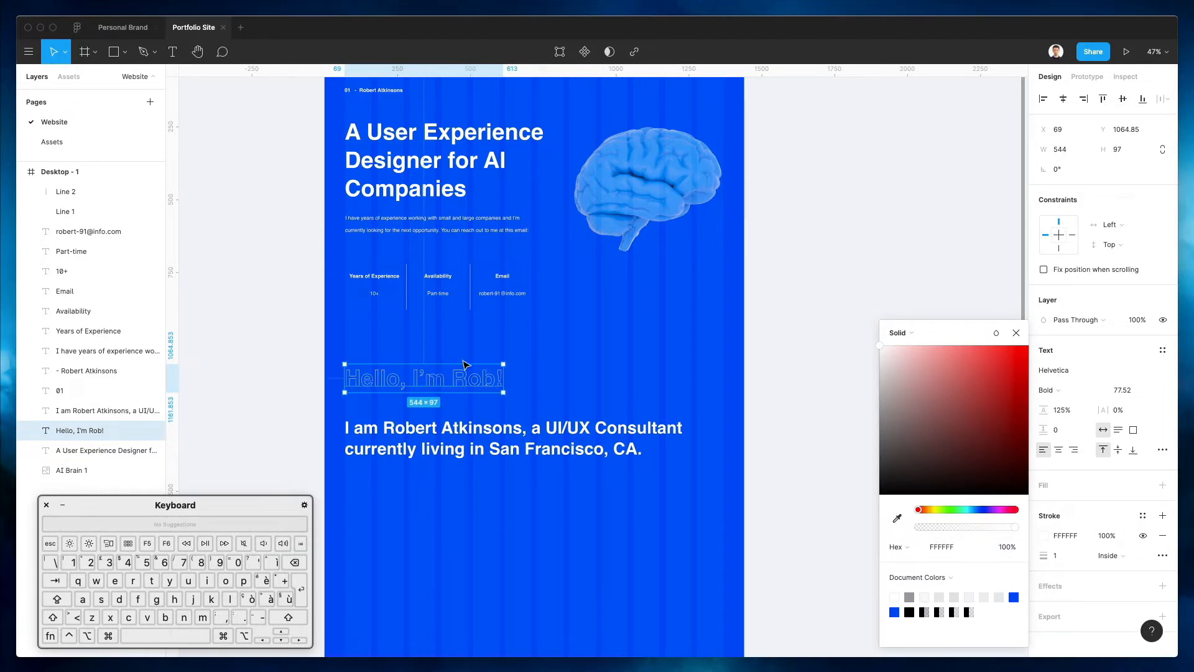
left_click(531, 356)
Scale the outlined heading up proportionally to about 878 × 157
left_click(483, 385)
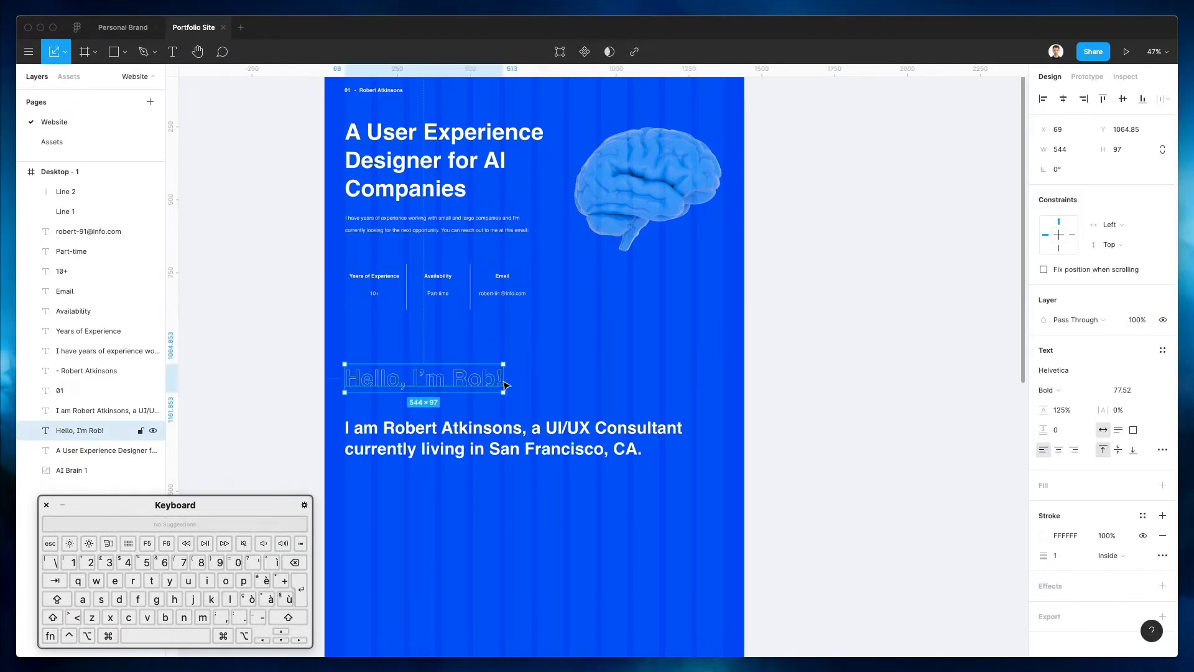
left_click_drag(505, 379, 600, 378)
scroll(599, 377, "up", 15)
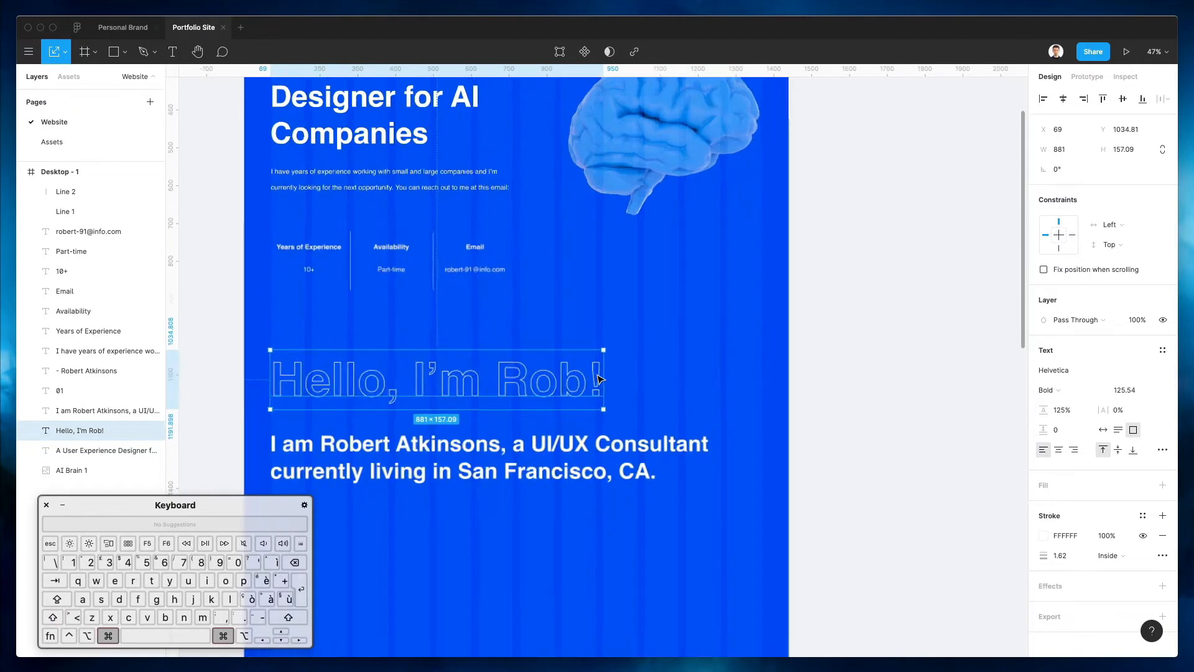
left_click_drag(641, 355, 627, 353)
scroll(626, 352, "down", 15)
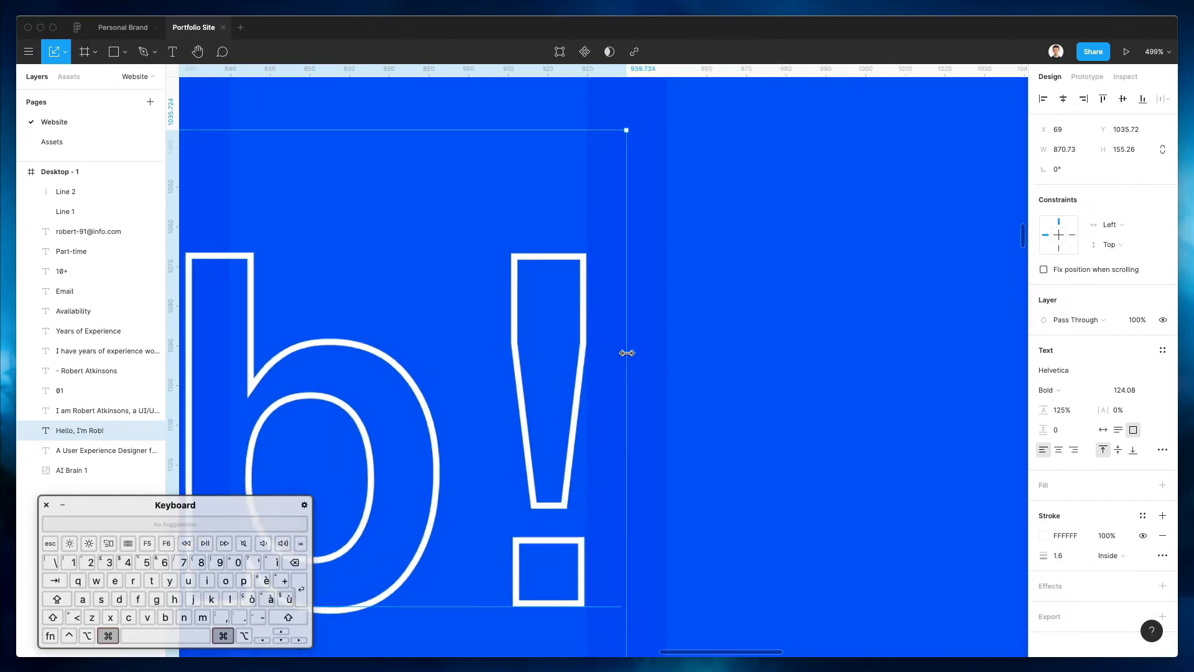
scroll(628, 357, "left", 4)
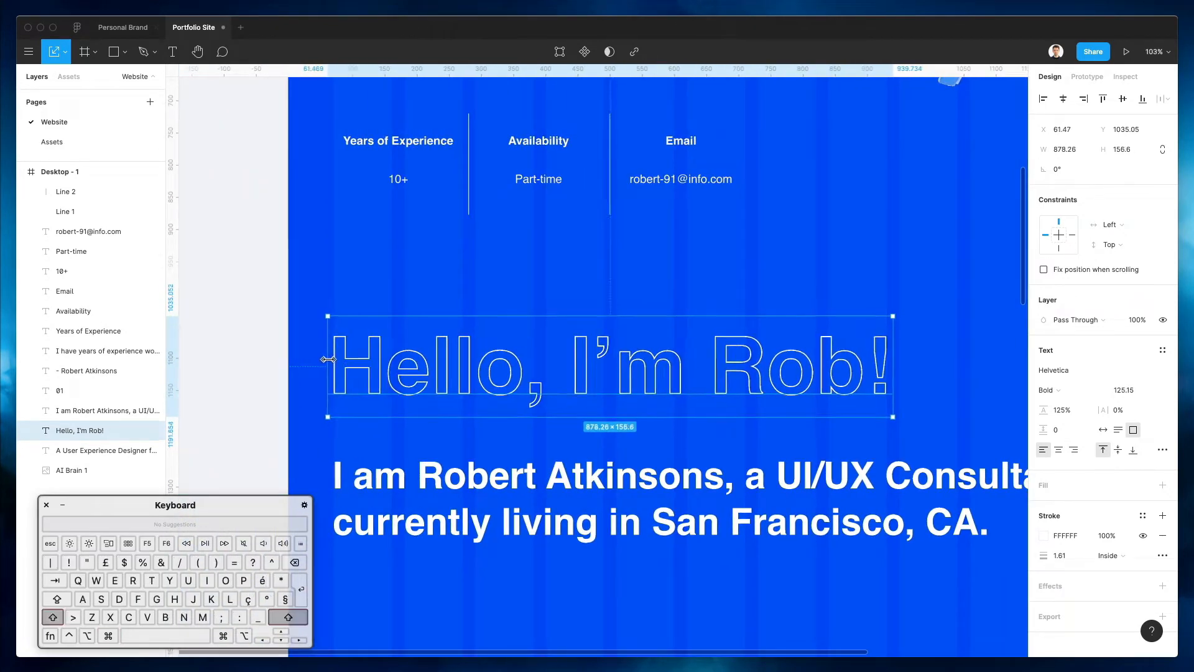
left_click(393, 269)
scroll(393, 268, "down", 5)
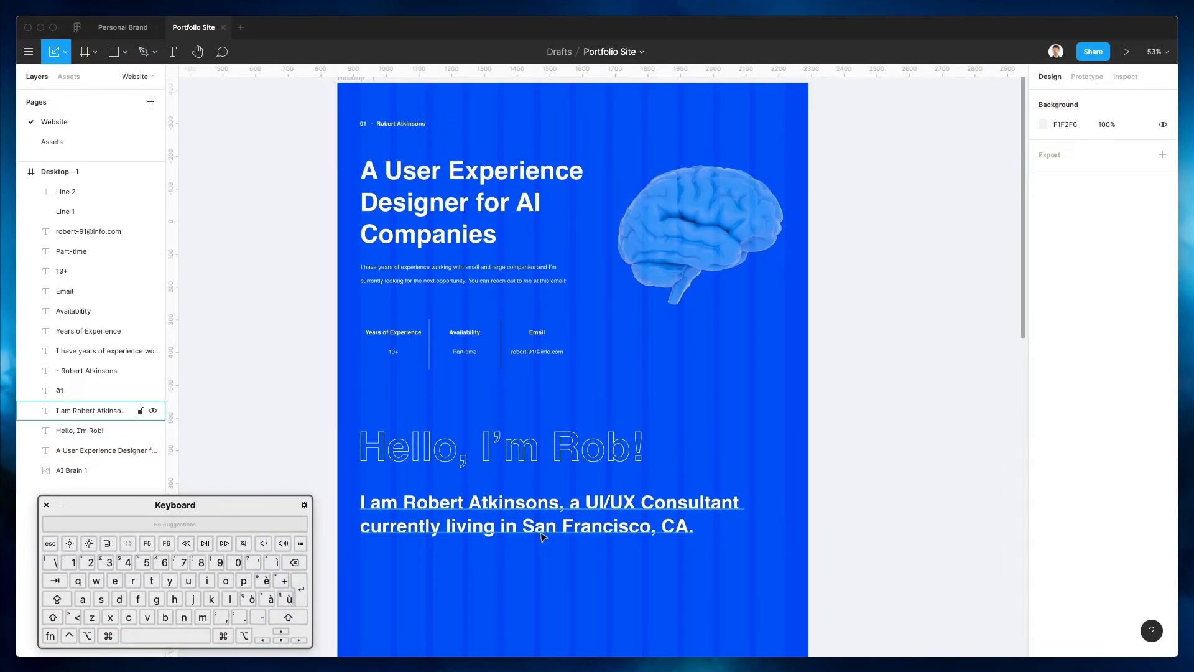
Increase the about paragraph's line height to 155% and nudge it into place
left_click(106, 411)
left_click(1060, 411)
key("shift+Up")
key("shift+Up")
key("shift+Up")
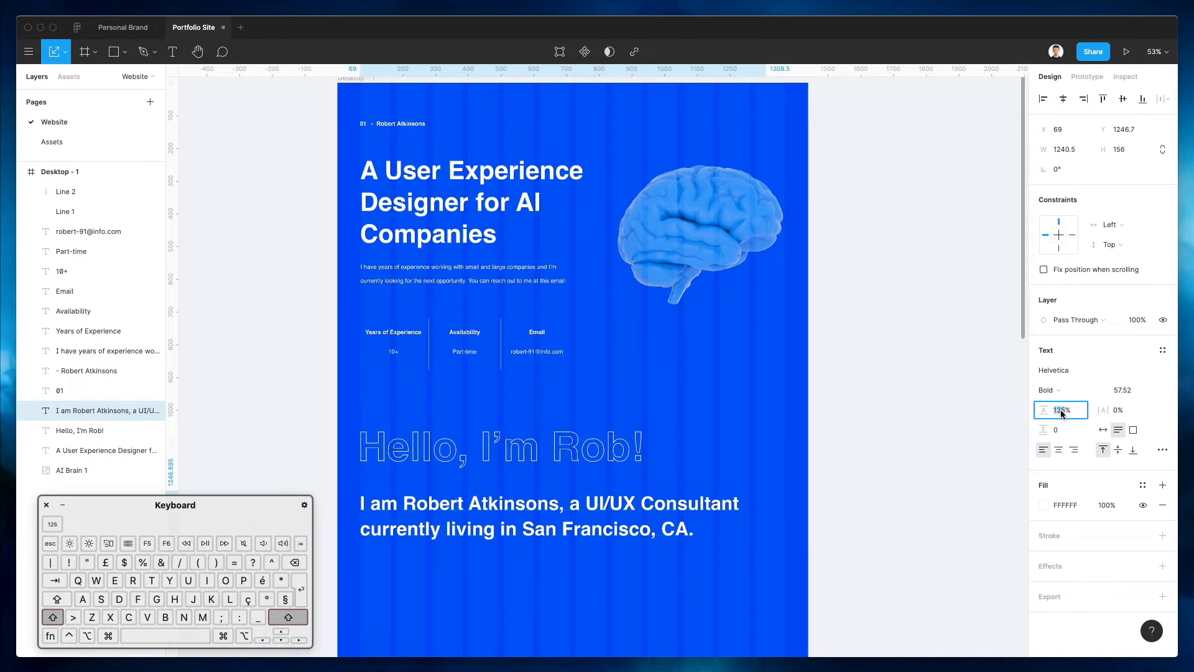
left_click(841, 431)
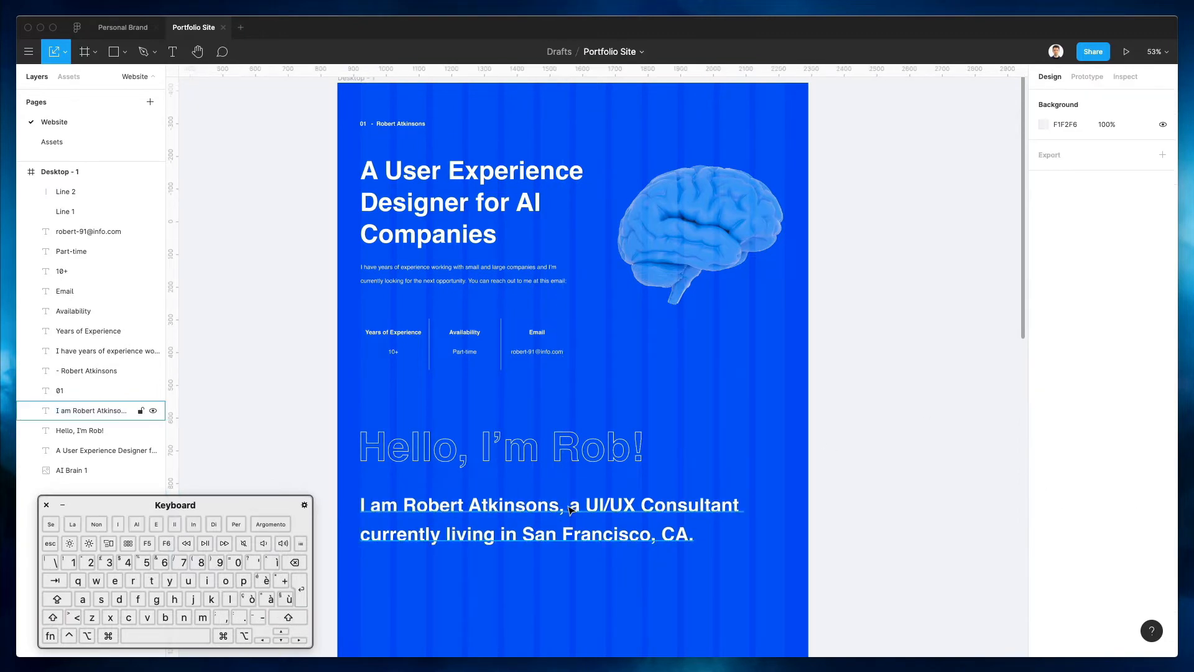
left_click_drag(539, 536, 539, 521)
key("shift+Down")
key("shift+Down")
left_click(701, 440)
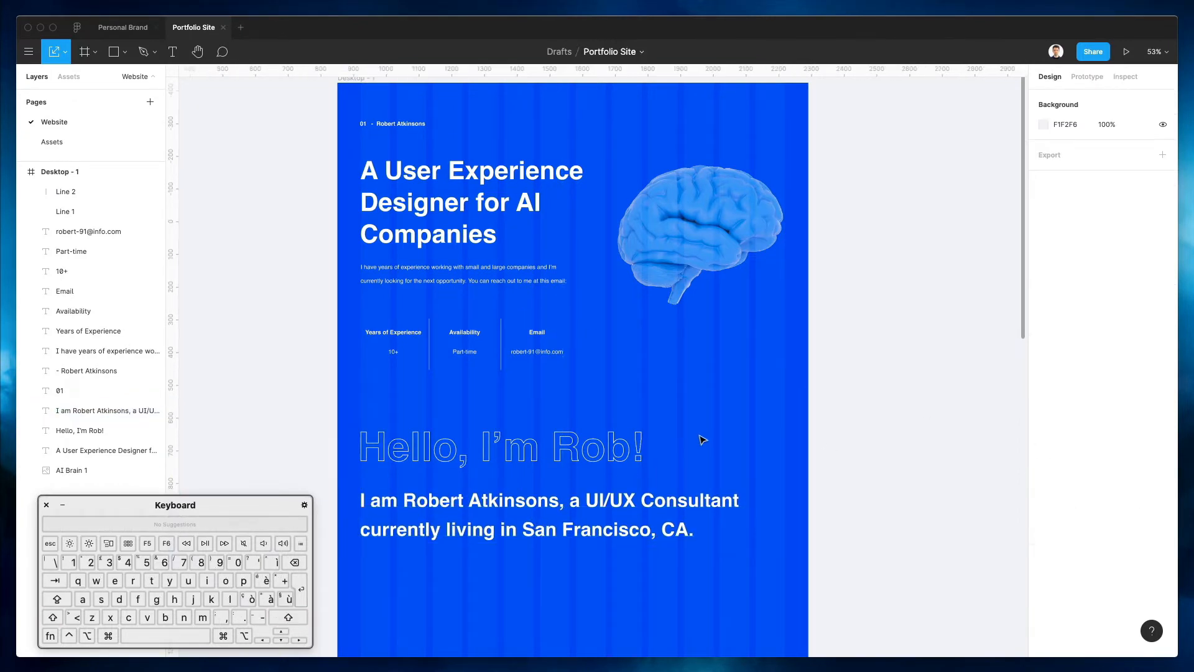
Copy the intro paragraph below the about text, then select the portrait photo on the Assets page
scroll(703, 439, "down", 3)
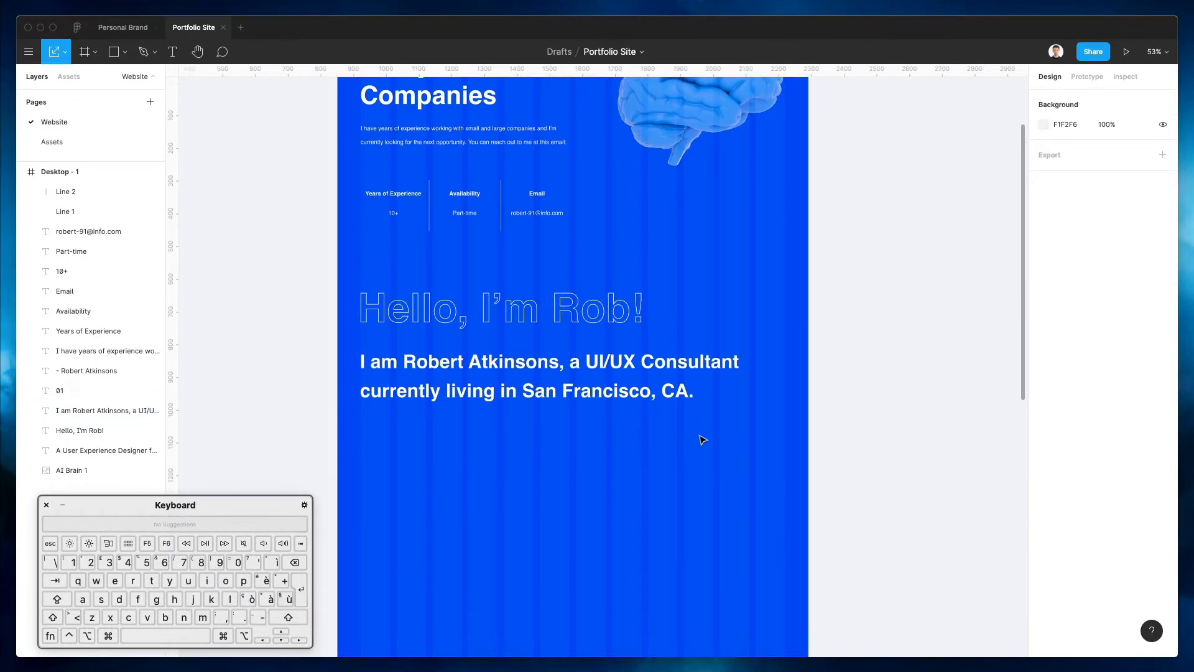
left_click(451, 128)
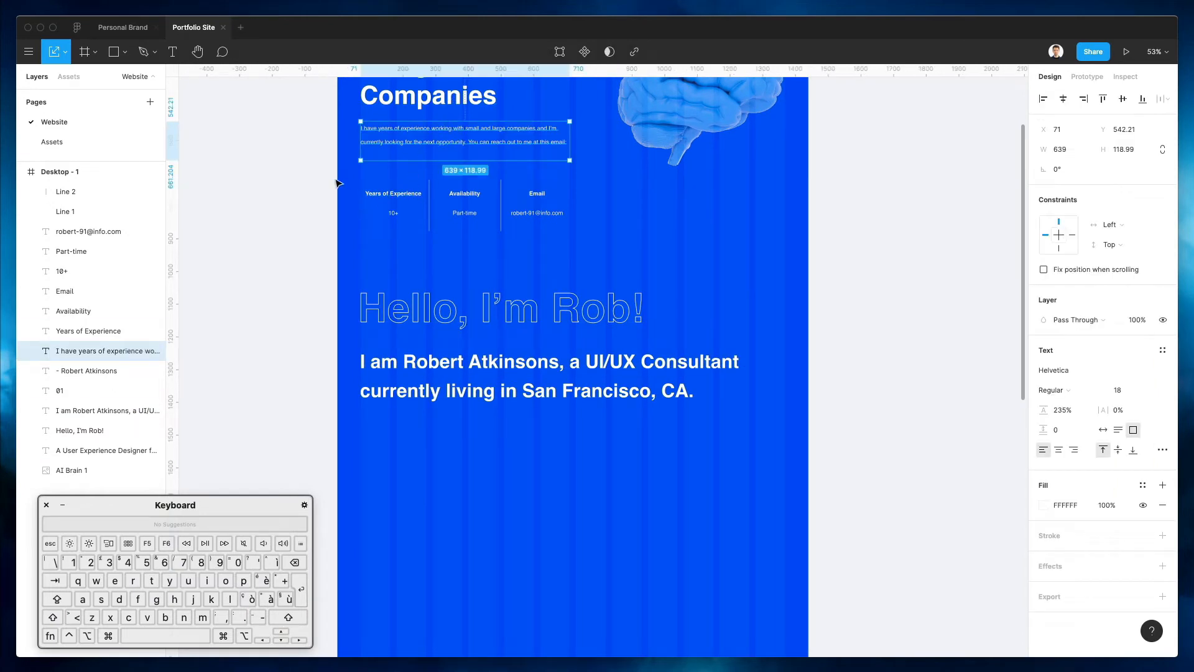
left_click_drag(477, 142, 473, 479)
left_click(766, 405)
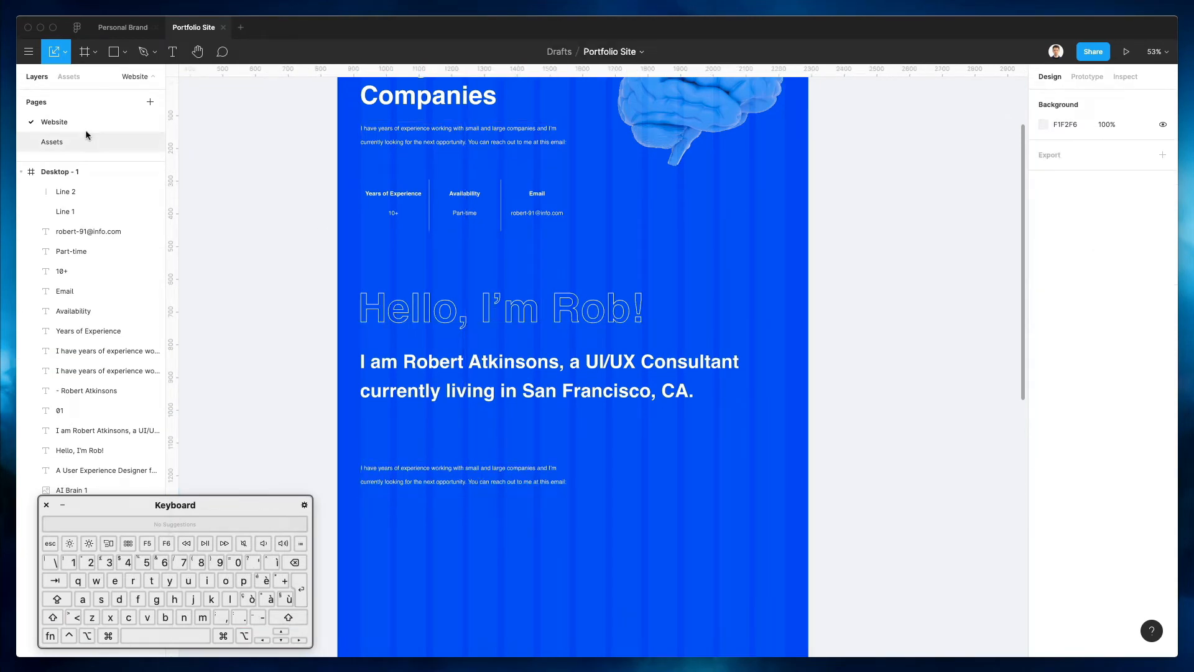
left_click(63, 142)
left_click(93, 192)
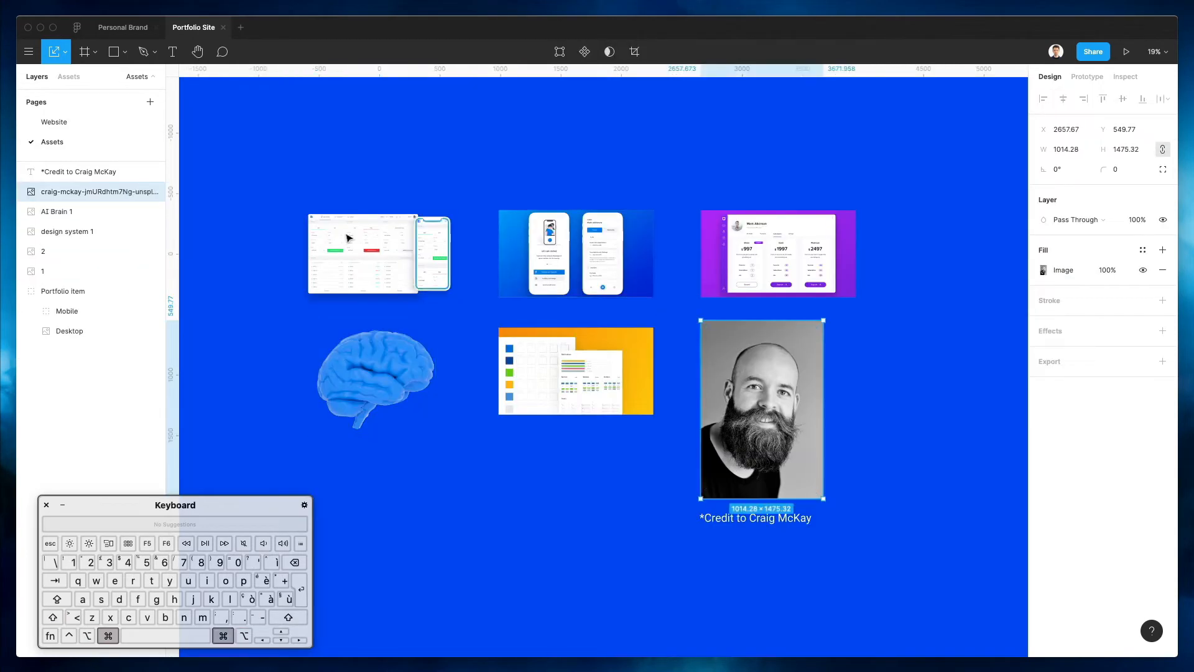
Paste the portrait photo onto the Website page, resize it proportionally and place it beside the paragraph
left_click(91, 123)
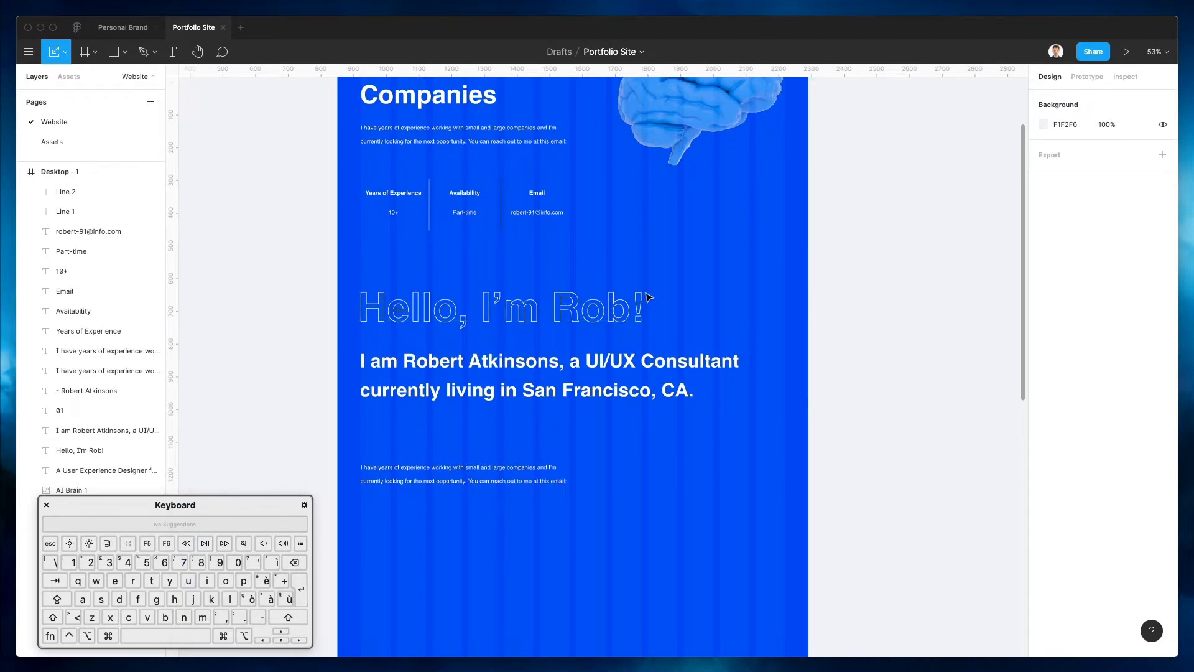
key("super+v")
left_click_drag(421, 92, 632, 412)
left_click_drag(706, 461, 704, 417)
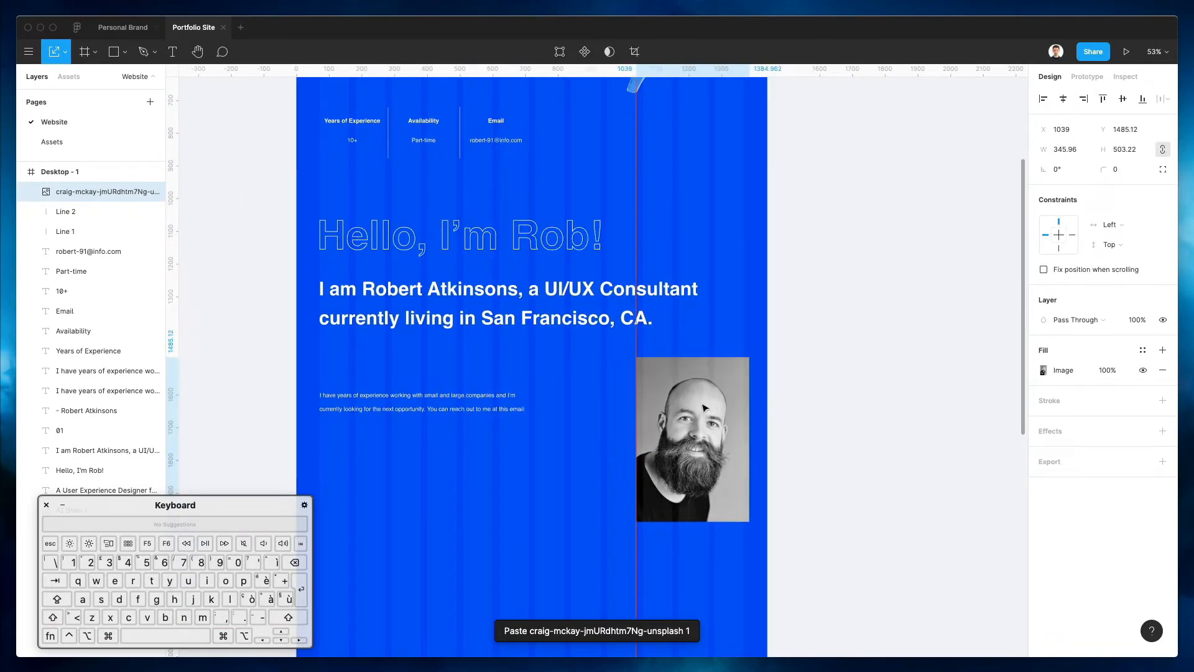
Go back to the Assets page and deselect the original photo there
left_click(52, 141)
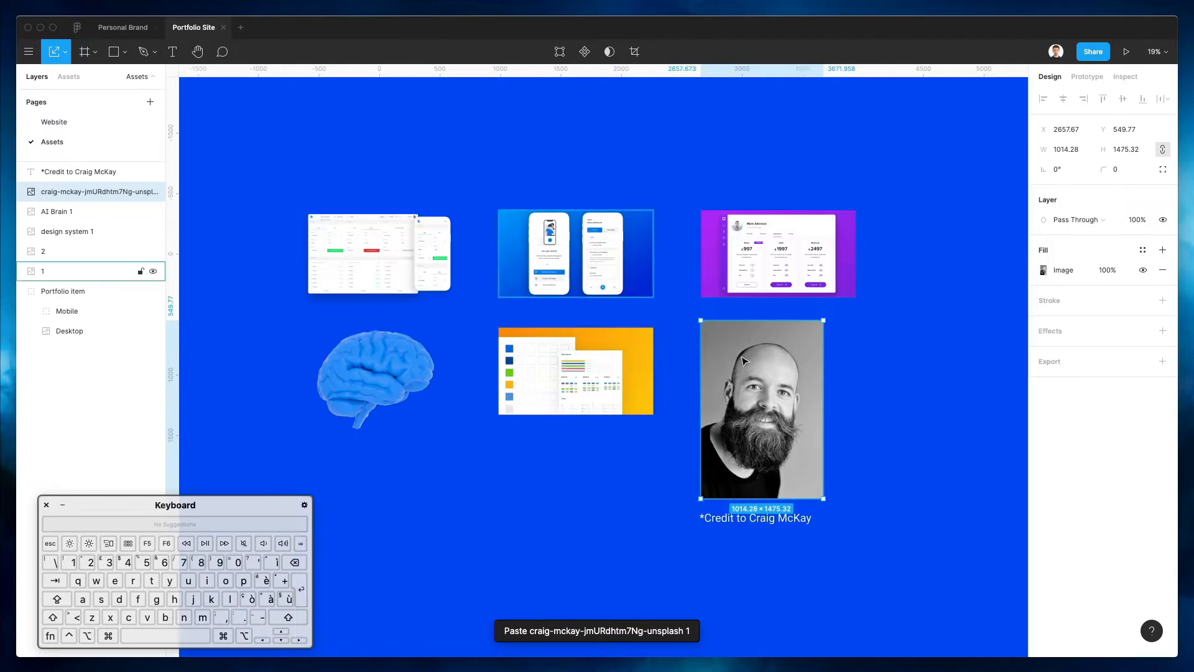
left_click(850, 549)
scroll(840, 535, "up", 5)
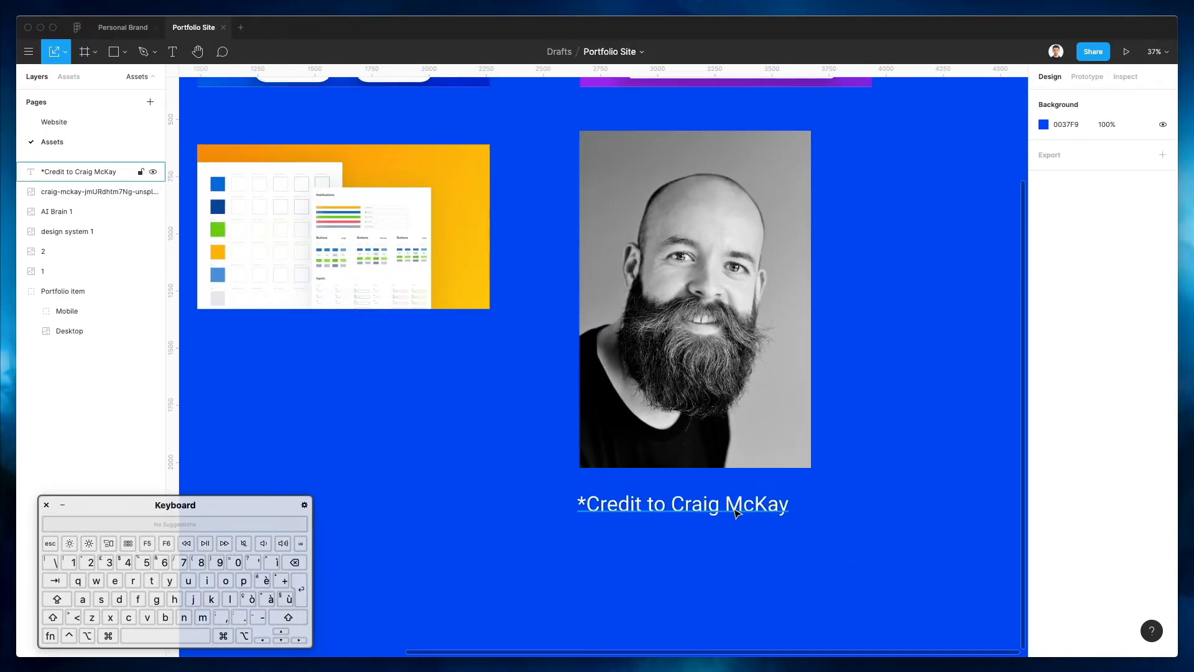
scroll(334, 353, "down", 4)
scroll(334, 353, "down", 3)
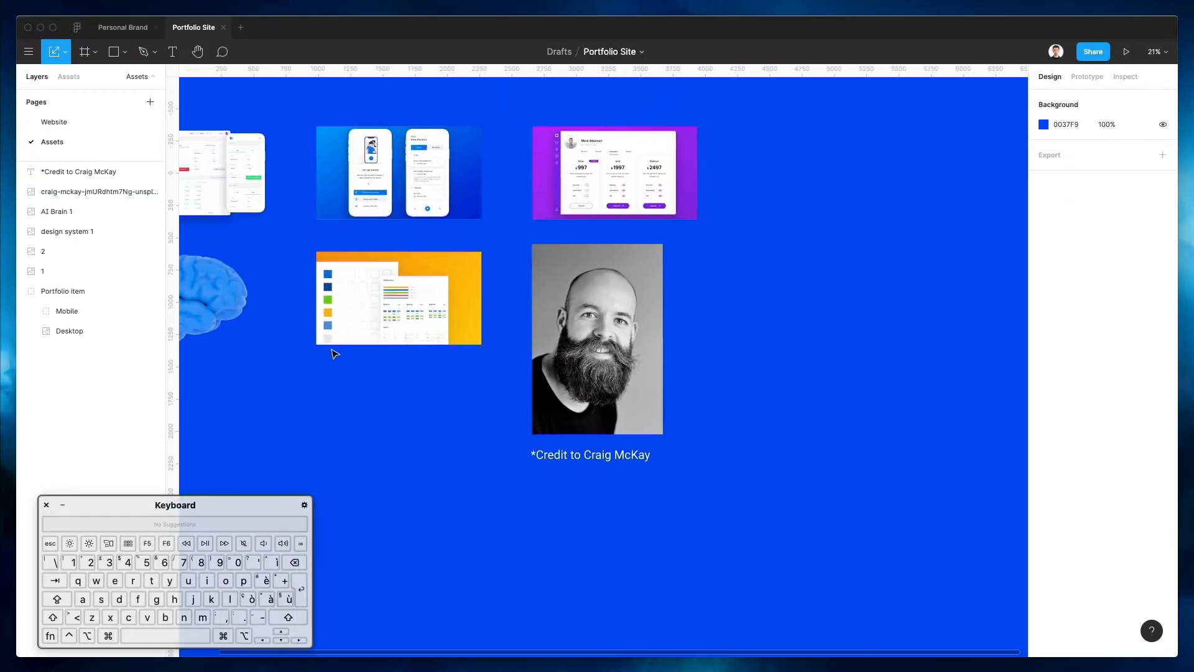
On the Website page, raise the photo slightly and enlarge it proportionally to about 418 × 608
left_click(60, 123)
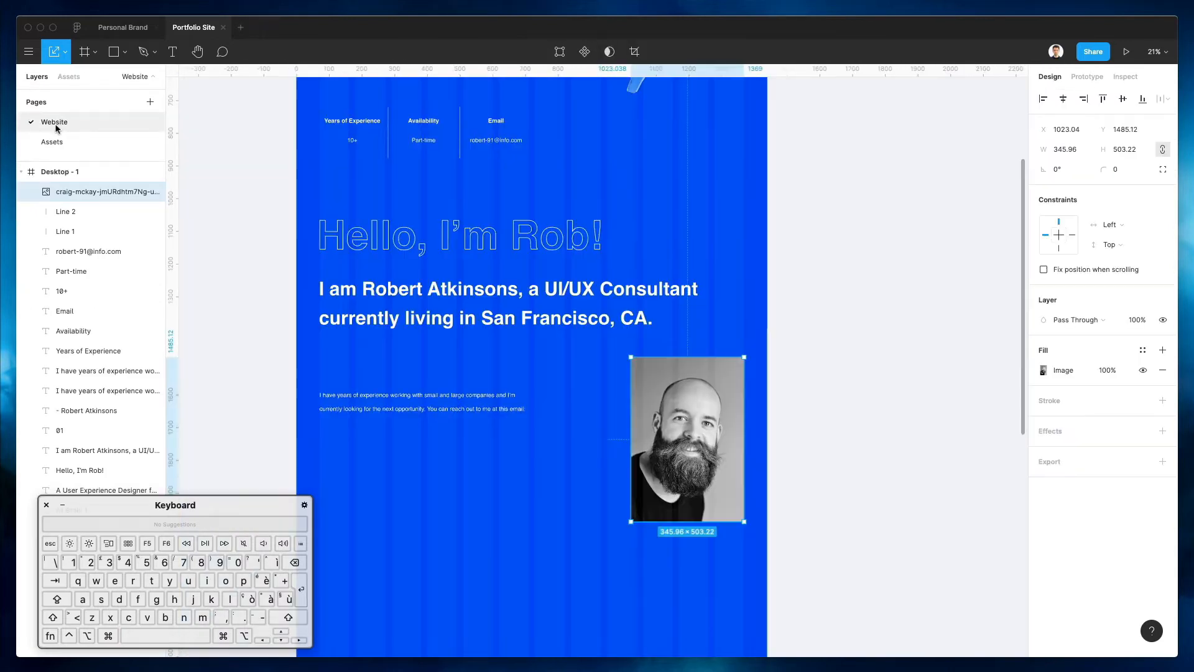
left_click(759, 371)
left_click_drag(683, 400, 683, 398)
left_click_drag(631, 521, 611, 553)
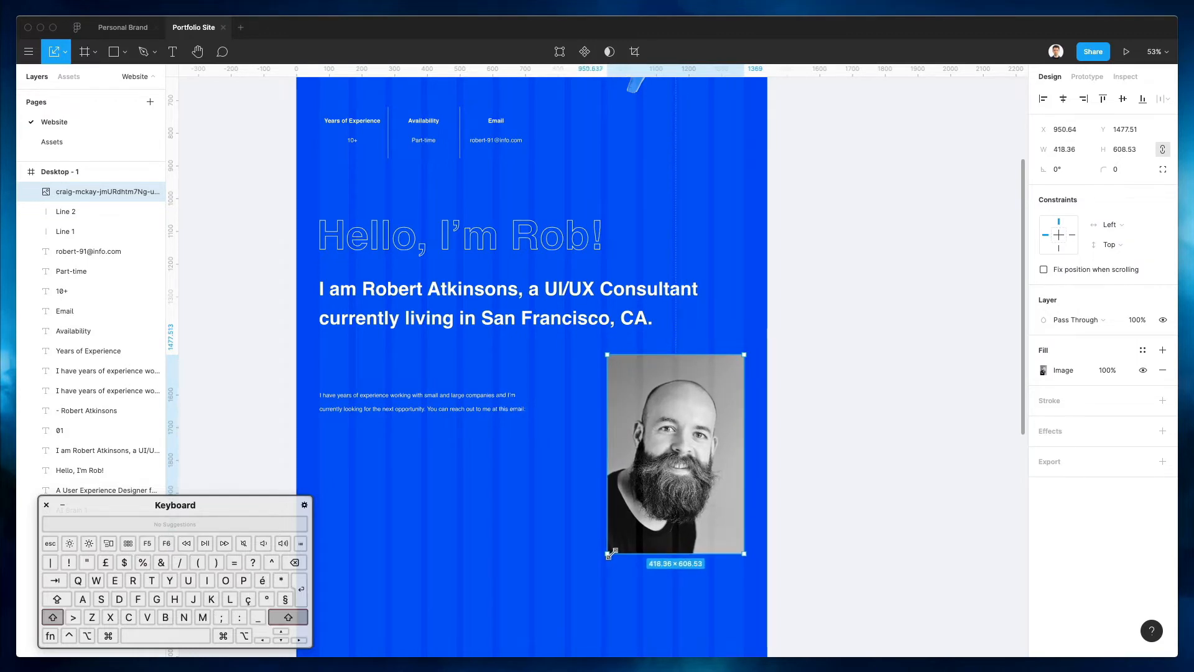
left_click(520, 444)
scroll(529, 367, "down", 2)
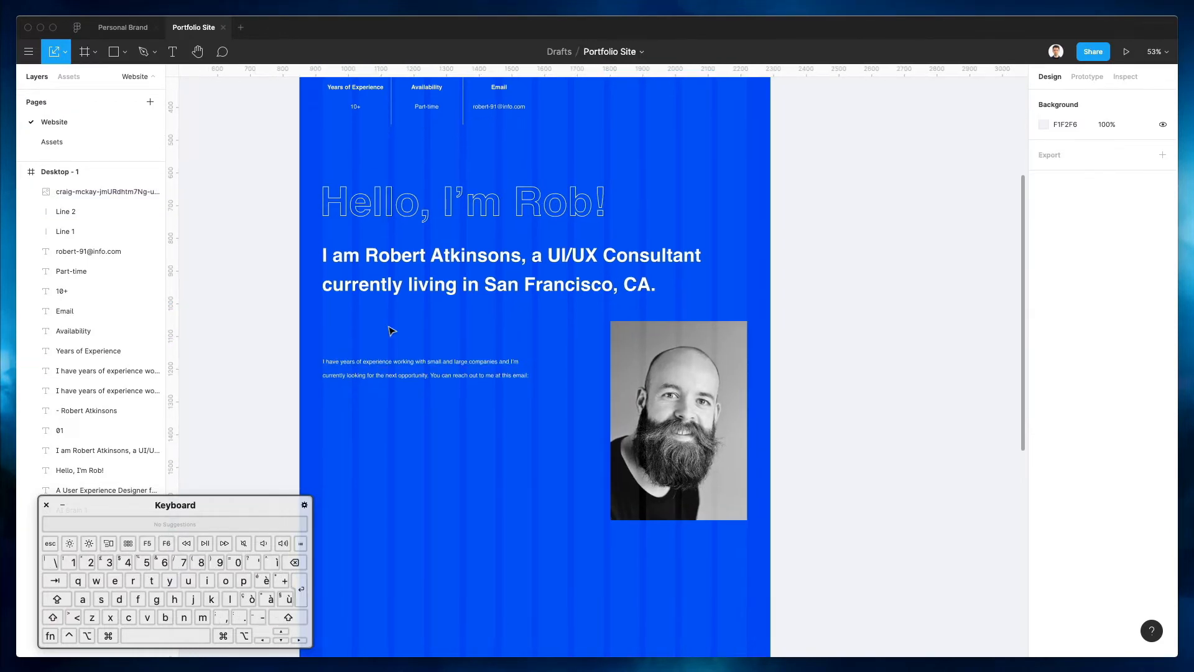
Duplicate the paragraph above itself, then delete the extra upper copy
left_click_drag(400, 368, 436, 333)
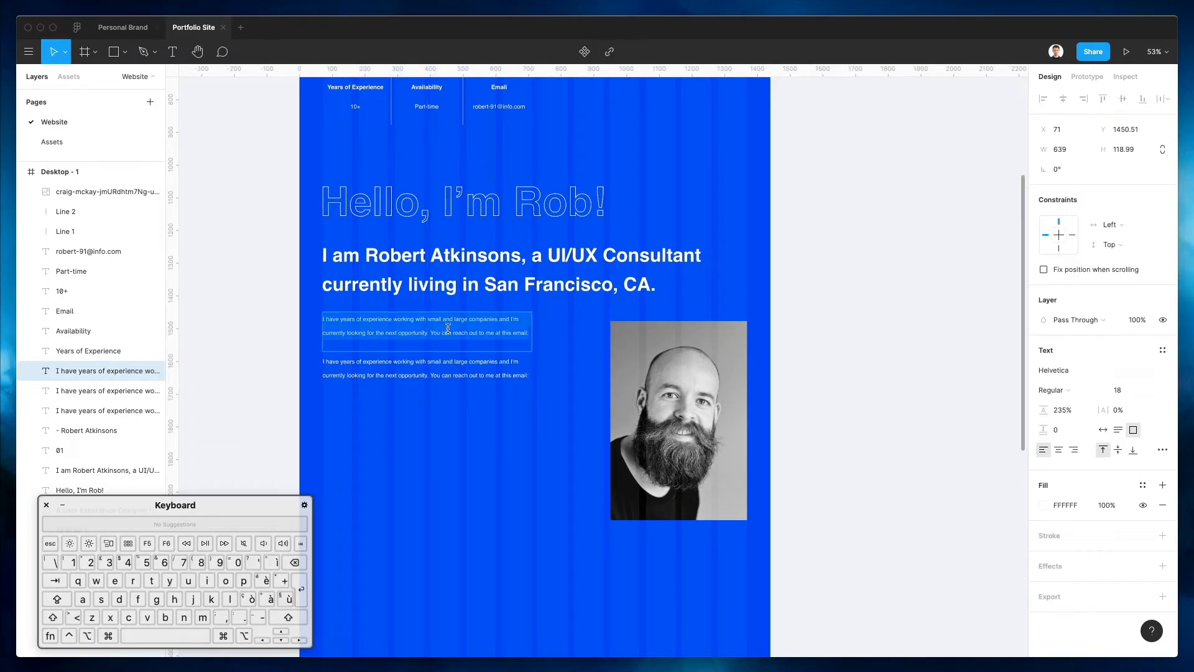
double_click(512, 329)
key("Escape")
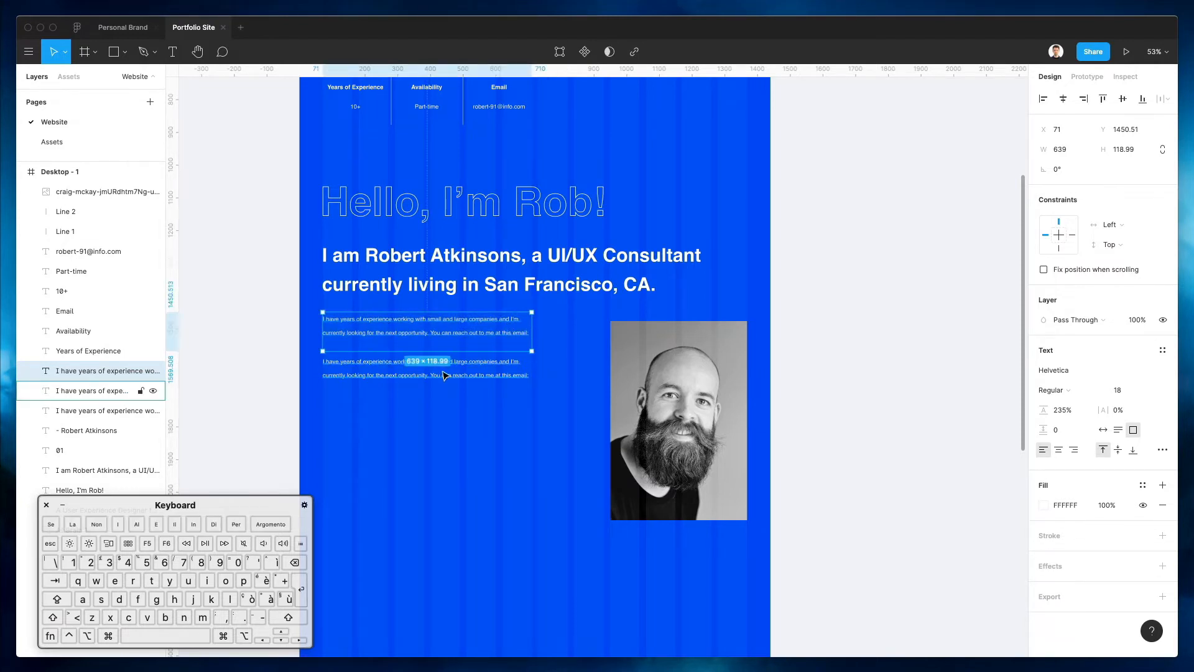
left_click(538, 318)
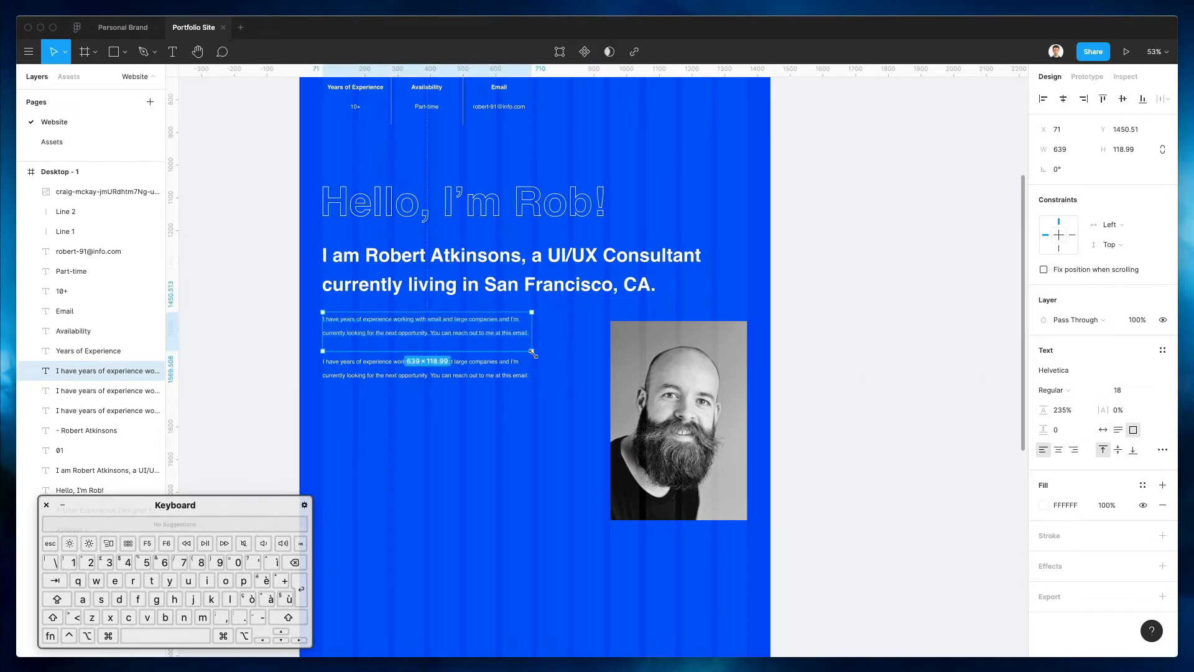
key("BackSpace")
Replace the paragraph with 'There are many variations of passages of Lorem Ipsum…' text, trimmed to three lines
left_click(467, 373)
type("There are many variations of passages of Lorem Ipsum available, but the majority have suffered alteration in some form, by injected humour, or randomised words which don't look even slightly believable. If you are going to use a passage of Lorem Ipsum, you need to be sure there isn't anything embarrassing hidden in the middle of text. All the Lorem Ipsum generators on the Internet tend to repeat predefined chunks as necessary, making this the first true generator on the Internet. It uses a dictionary of over 200 Latin words, combined with a handful of model sentence structures, to generate Lorem Ipsum which looks reasonable.")
left_click(491, 337)
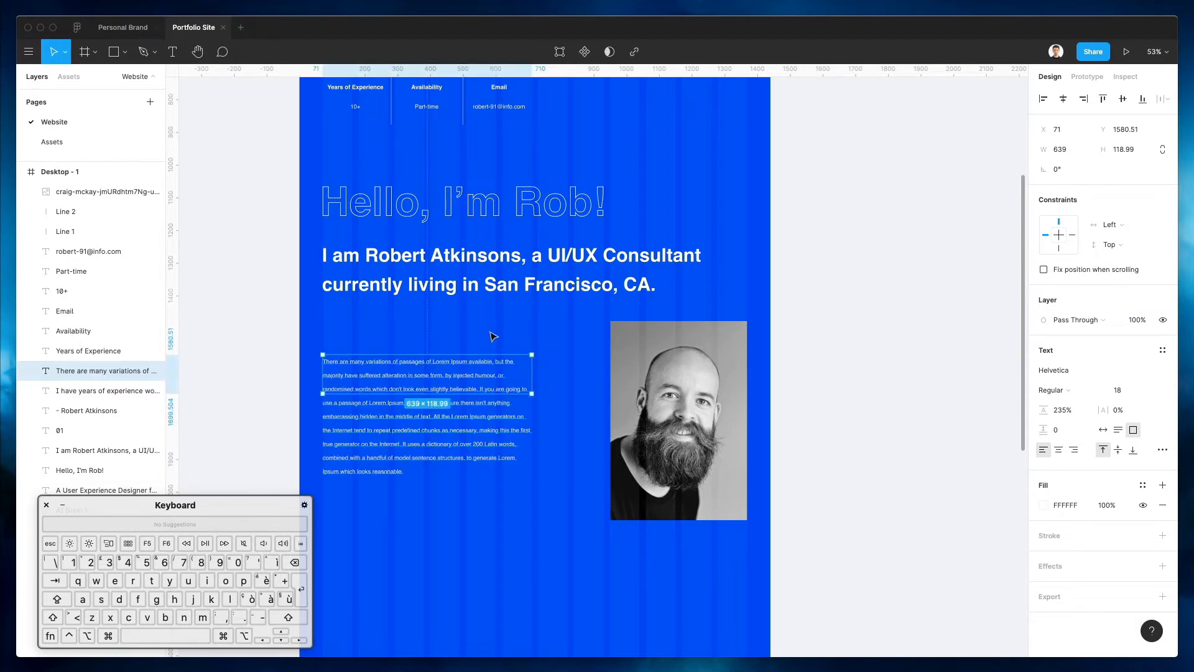
double_click(482, 392)
left_click_drag(480, 390, 555, 508)
key("BackSpace")
left_click(553, 284)
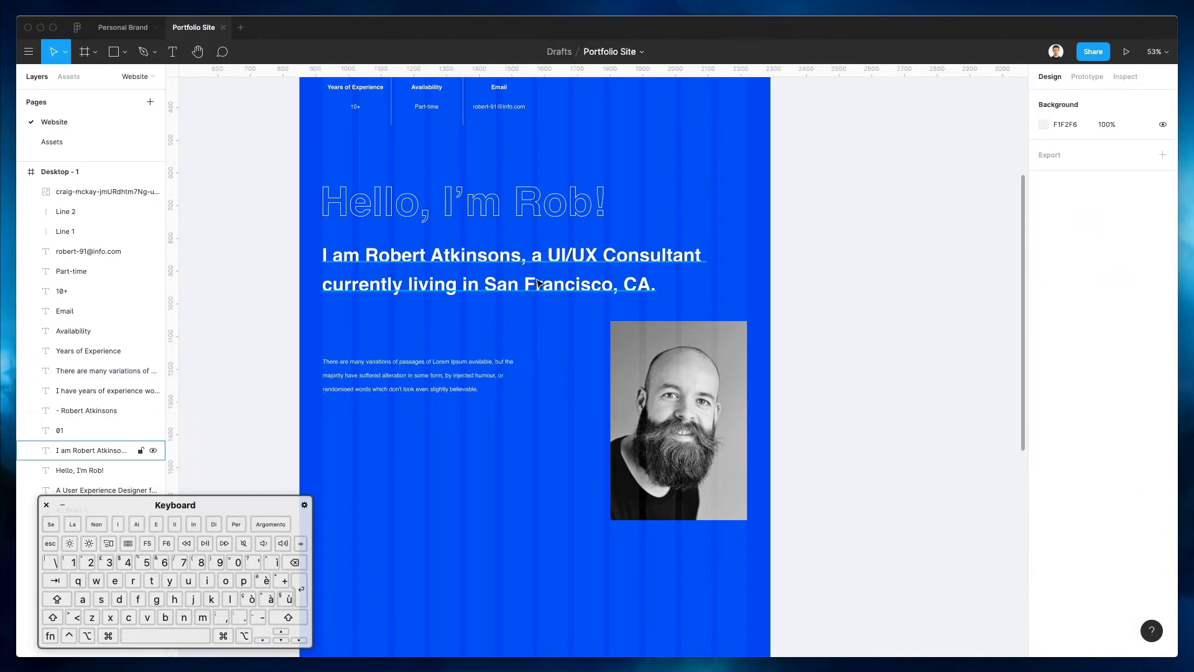
Narrow the headline to wrap, align the portrait's top with it, and pull the paragraph up slightly narrower
left_click_drag(729, 267, 577, 266)
left_click_drag(684, 345, 712, 273)
scroll(712, 274, "up", 3)
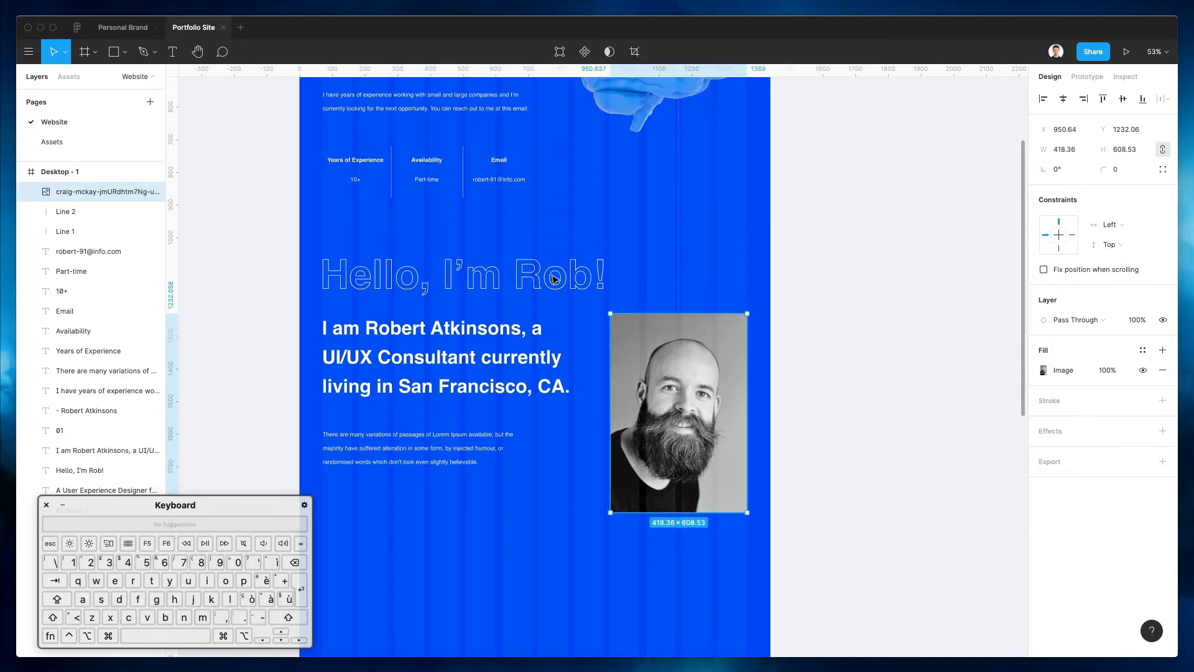
left_click_drag(443, 446, 435, 439)
left_click_drag(532, 438, 529, 438)
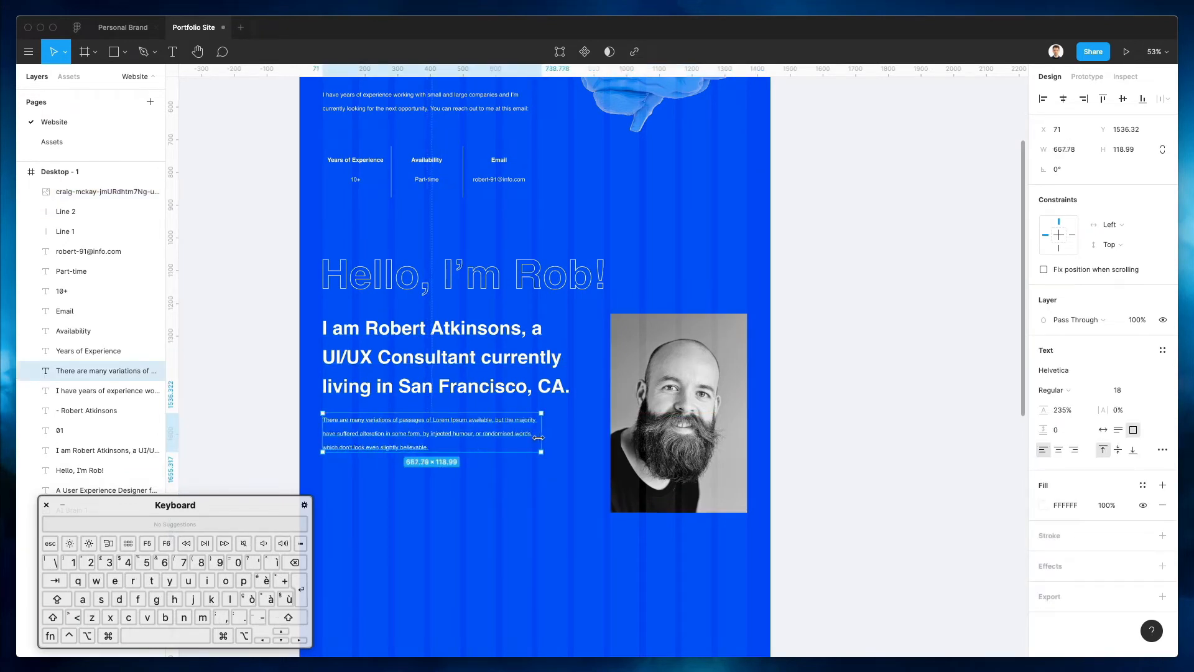
scroll(519, 332, "down", 2)
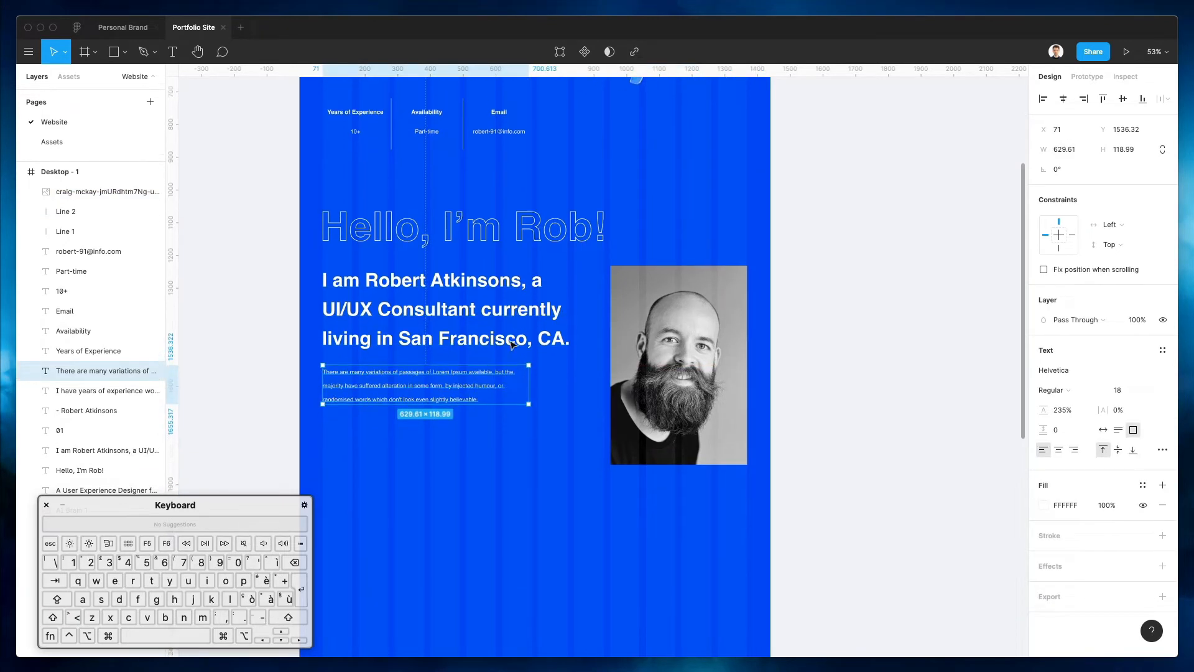
Try enlarging the portrait photo, then undo the enlargement
left_click(517, 333)
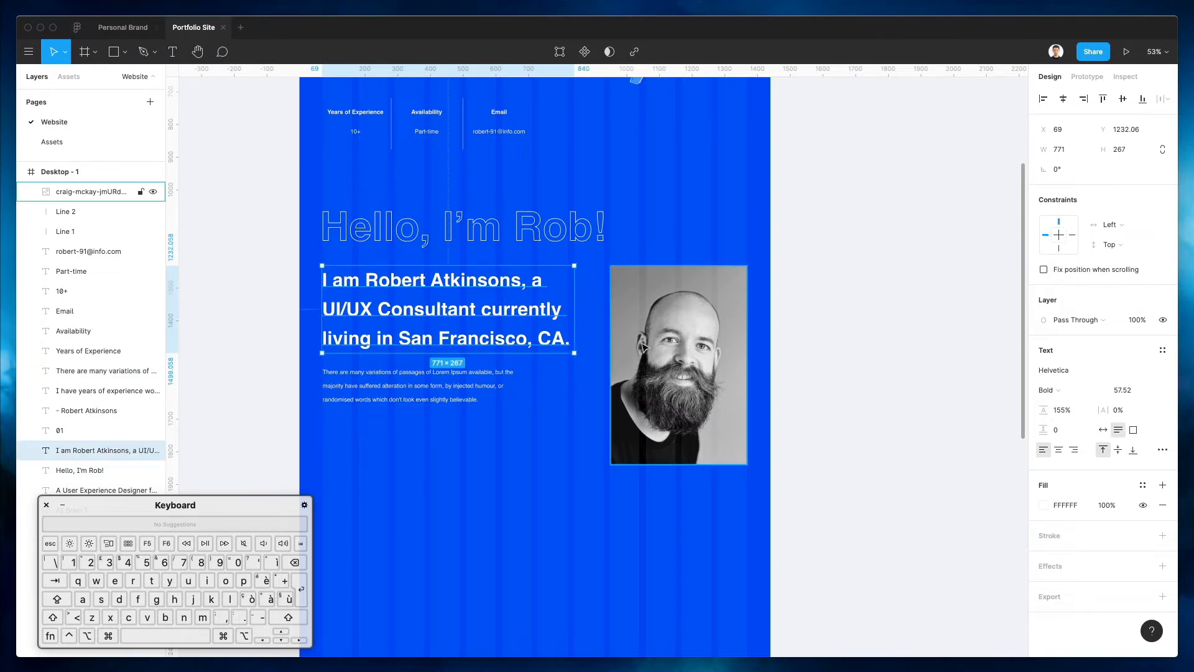
left_click(618, 436)
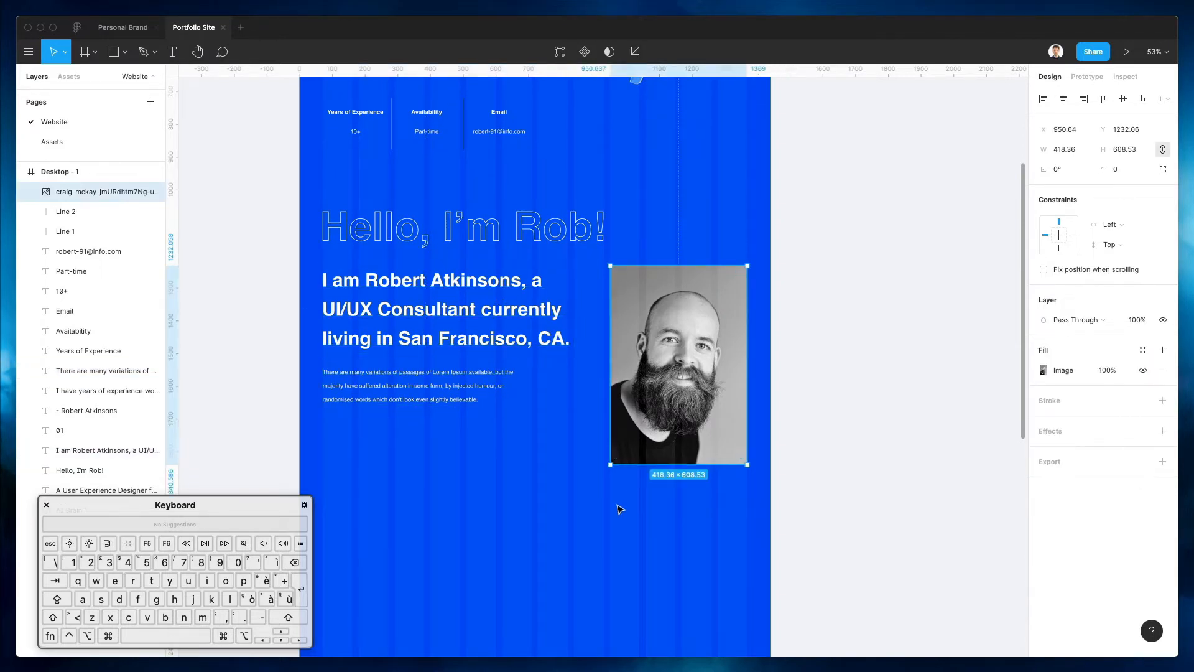
left_click_drag(607, 464, 575, 515)
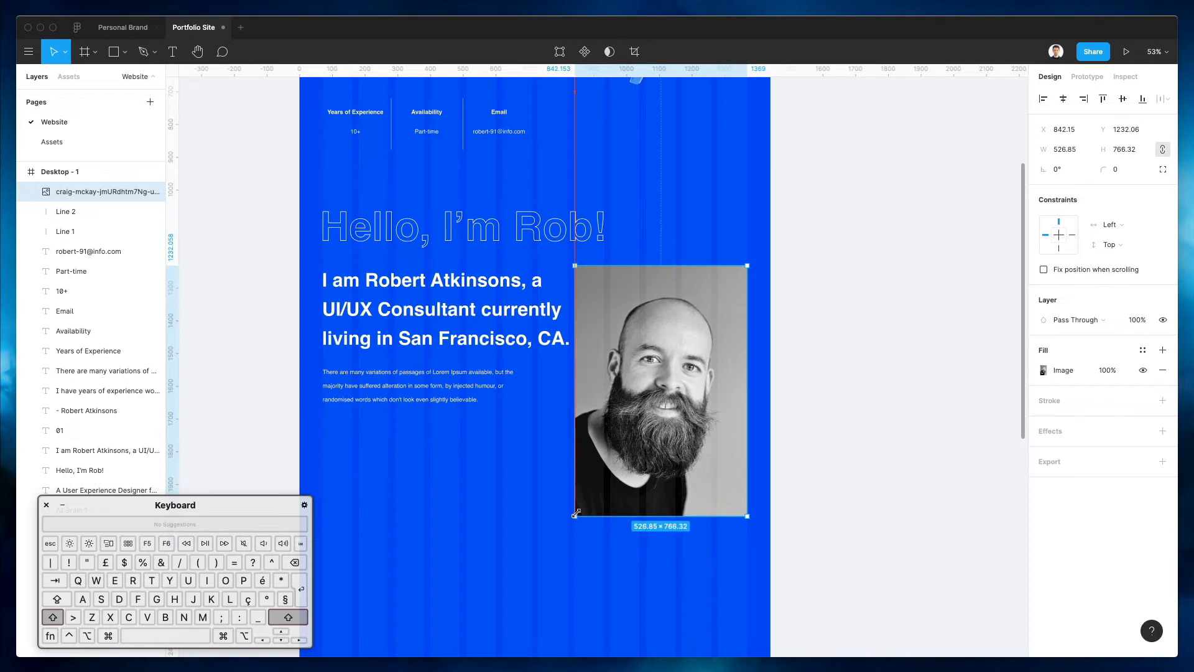
left_click(474, 340)
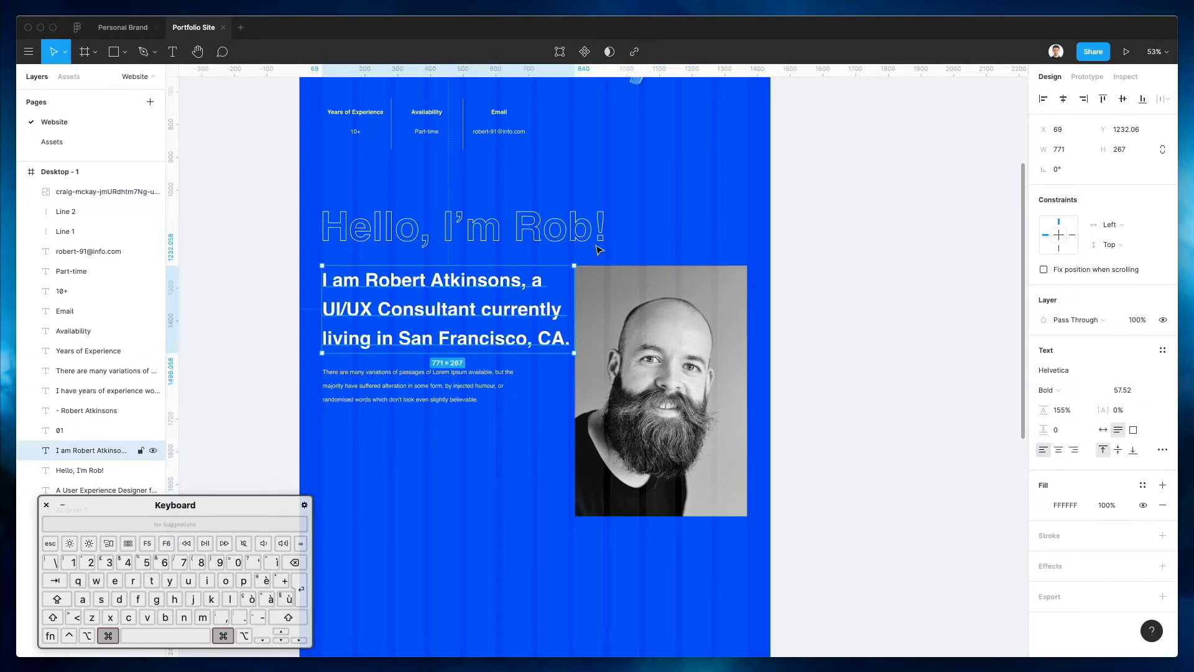
scroll(707, 234, "up", 5)
key("super+z")
key("super+z")
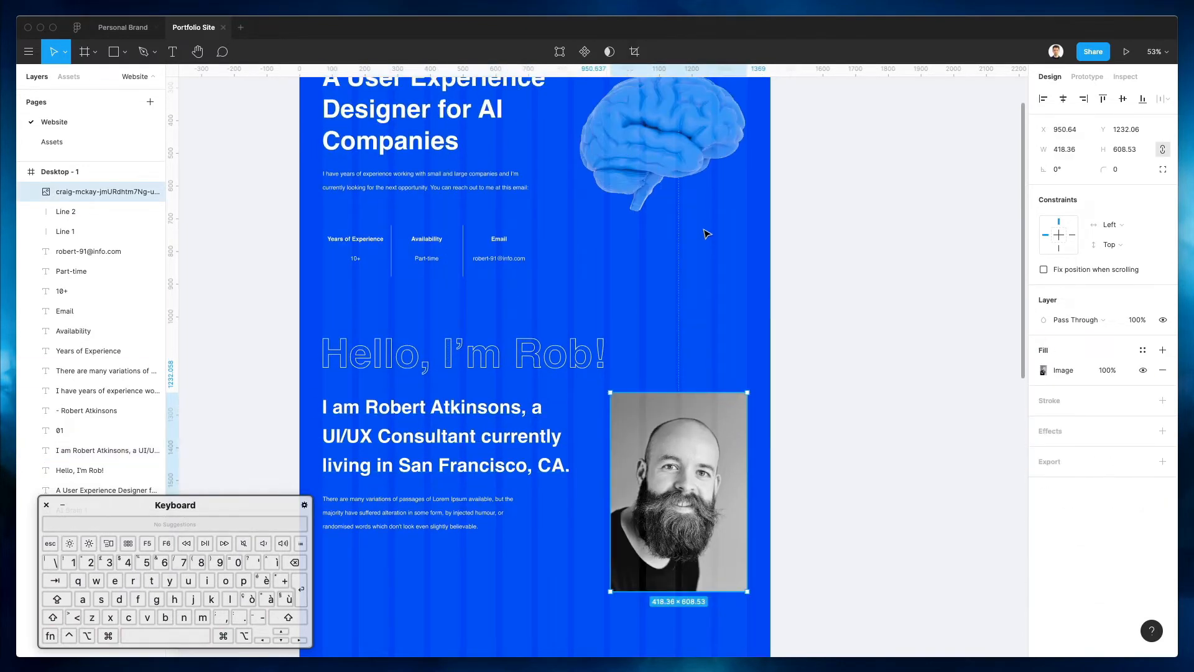
left_click(707, 233)
scroll(706, 233, "up", 2)
scroll(706, 234, "up", 2)
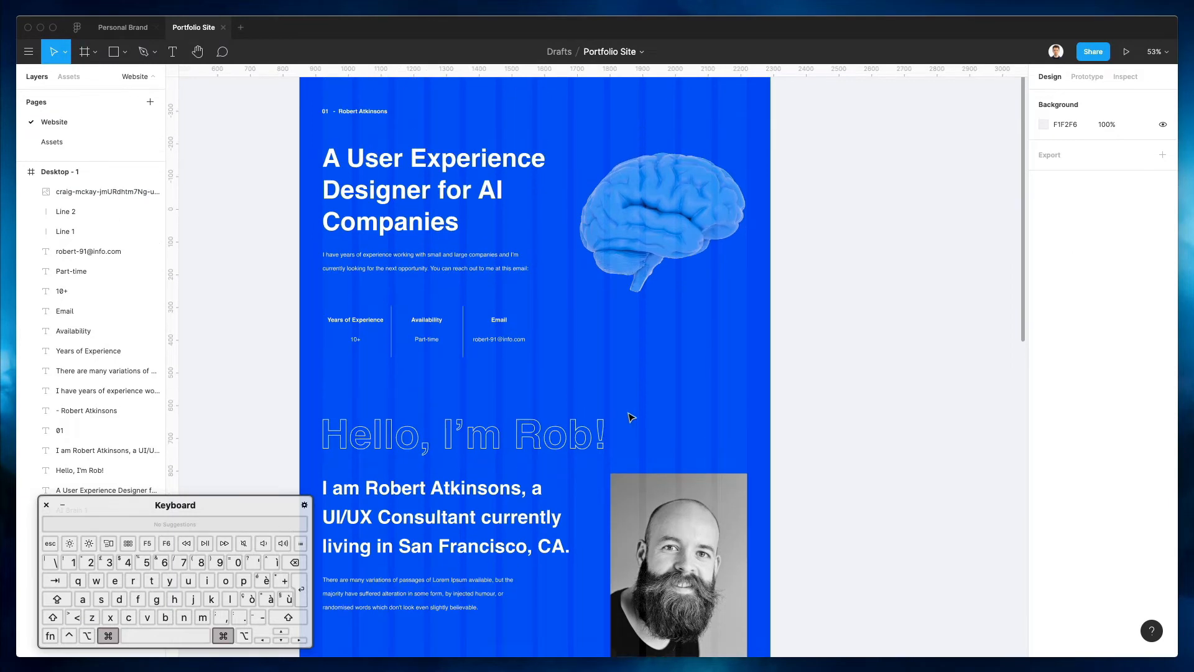
scroll(631, 418, "up", 3)
scroll(631, 418, "down", 5)
scroll(631, 418, "down", 4)
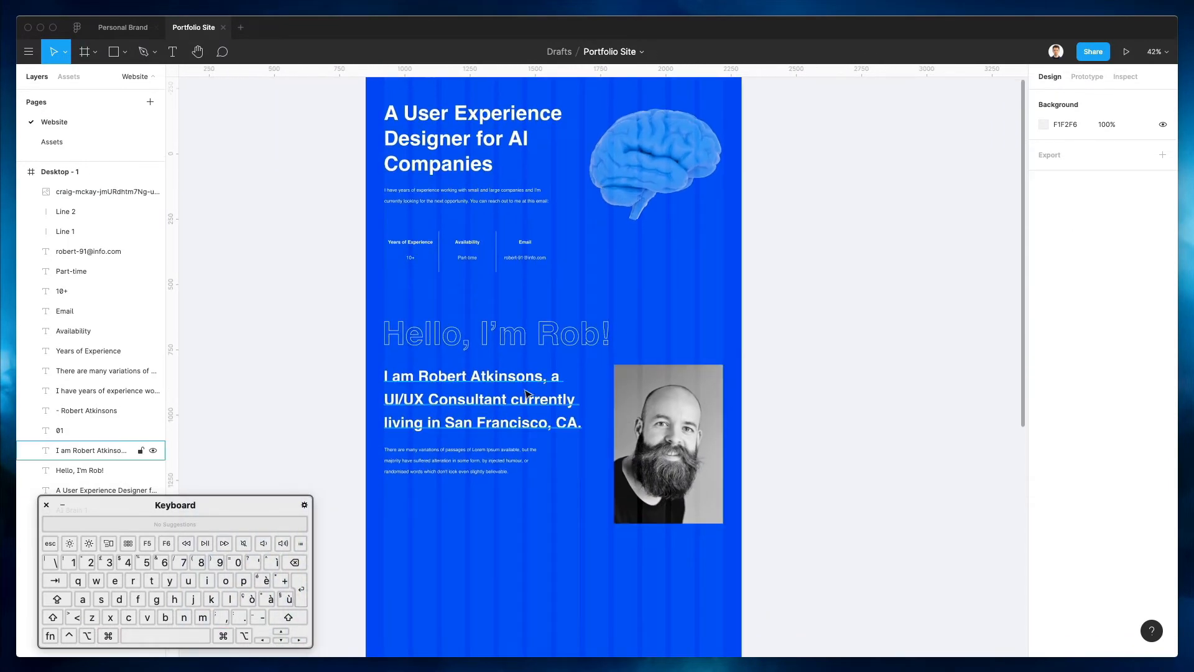
scroll(672, 328, "up", 2)
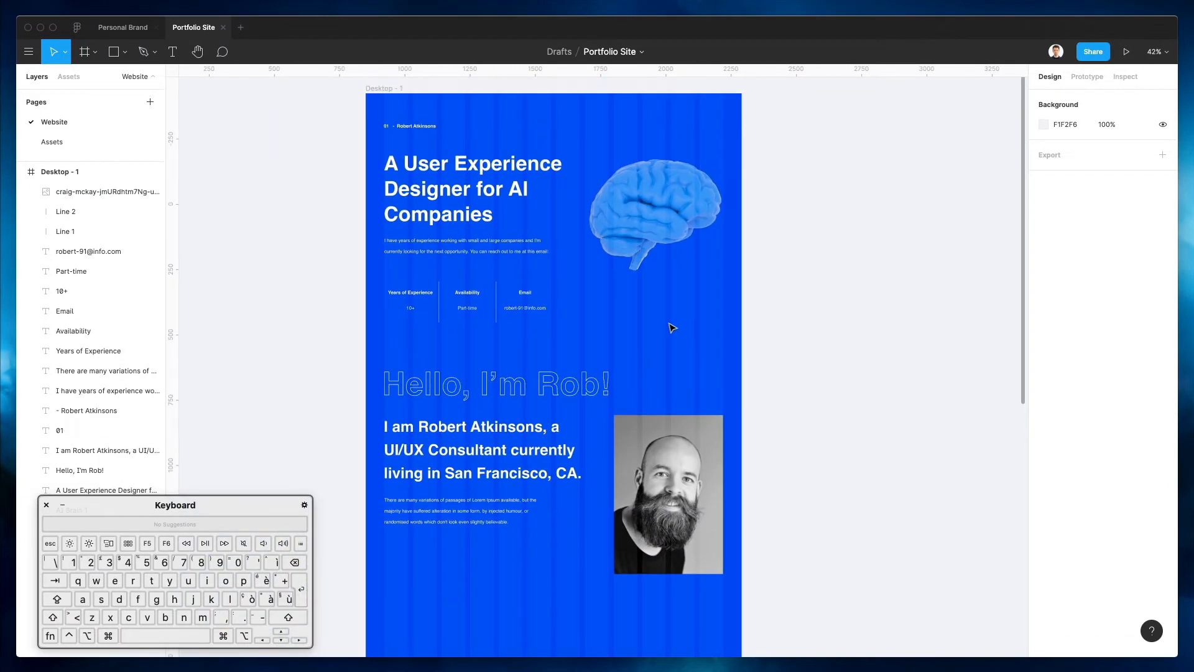
scroll(672, 327, "down", 1)
scroll(672, 328, "right", 1)
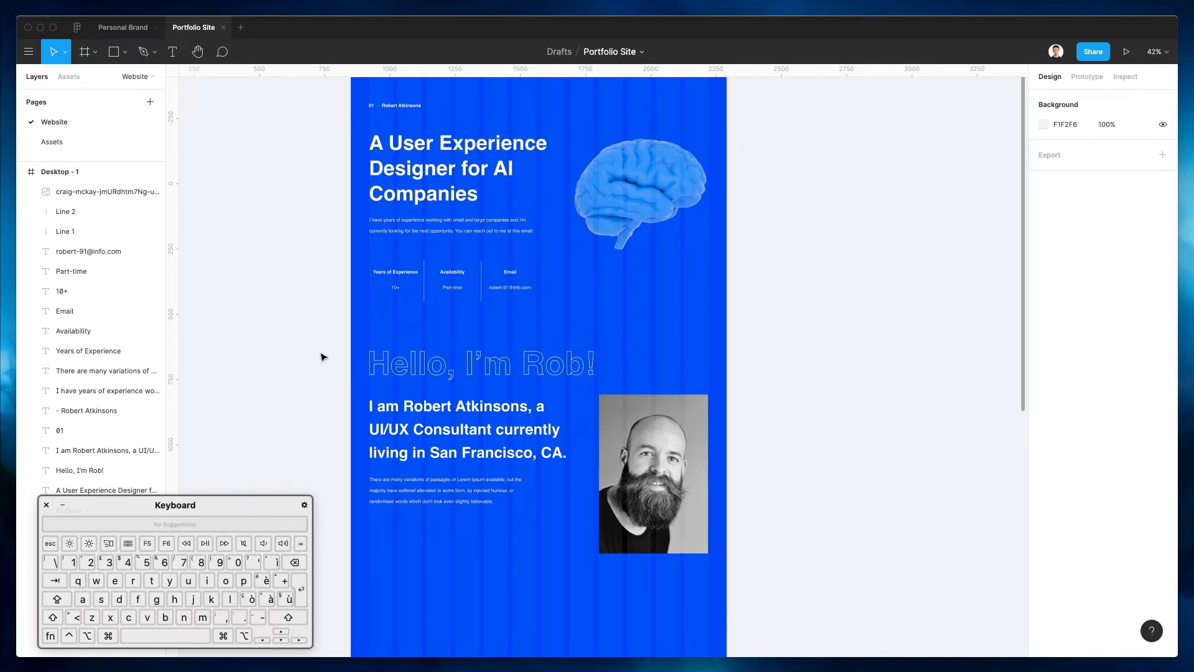
Nudge the whole about section down, then the 'Hello, I'm Rob!' heading up and the paragraph down
left_click_drag(321, 357, 666, 558)
key("shift+Down")
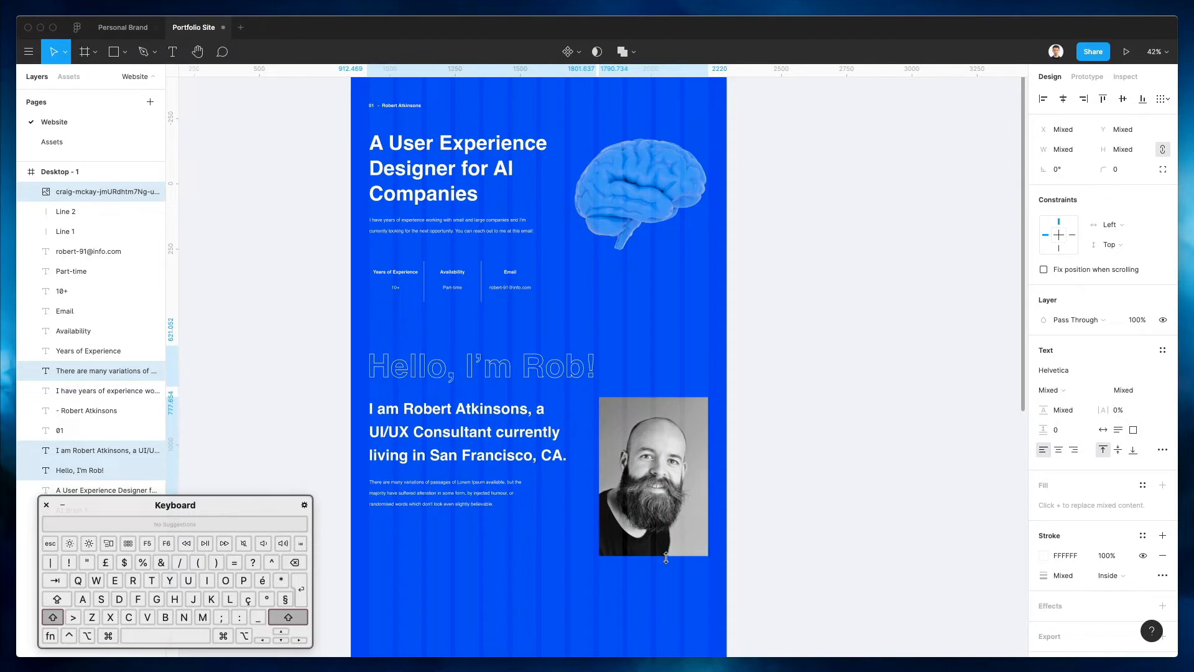
key("Escape")
left_click(484, 363)
key("shift+Up")
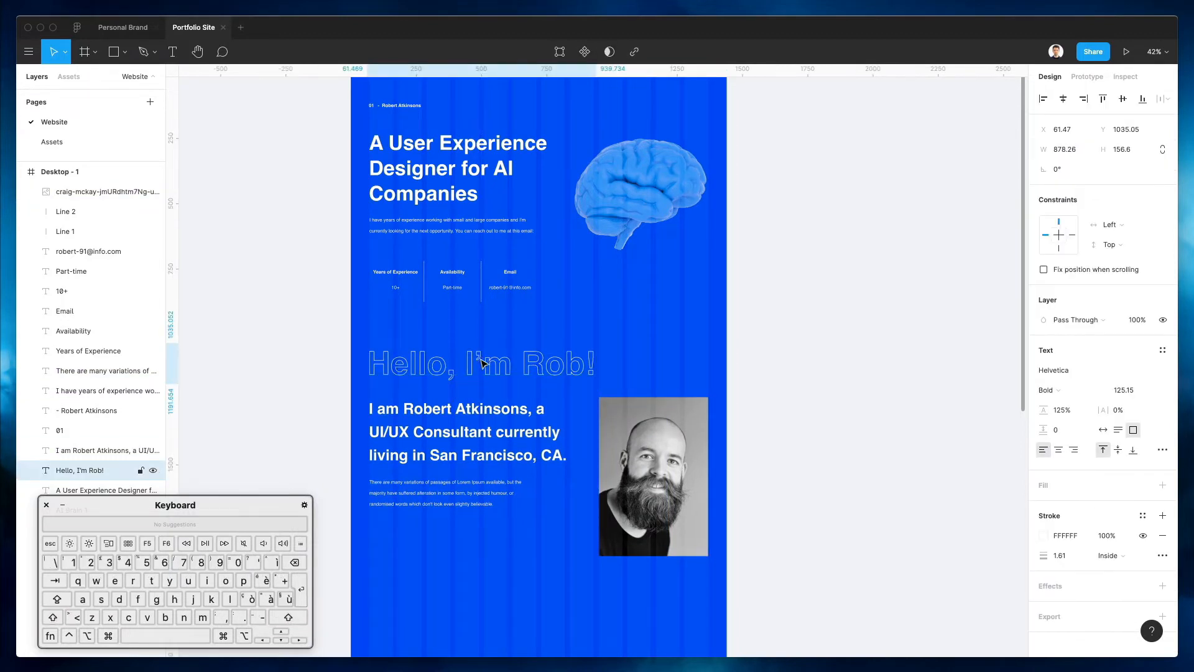
left_click(398, 503)
key("Down")
key("Down")
key("Down")
key("Down")
key("Down")
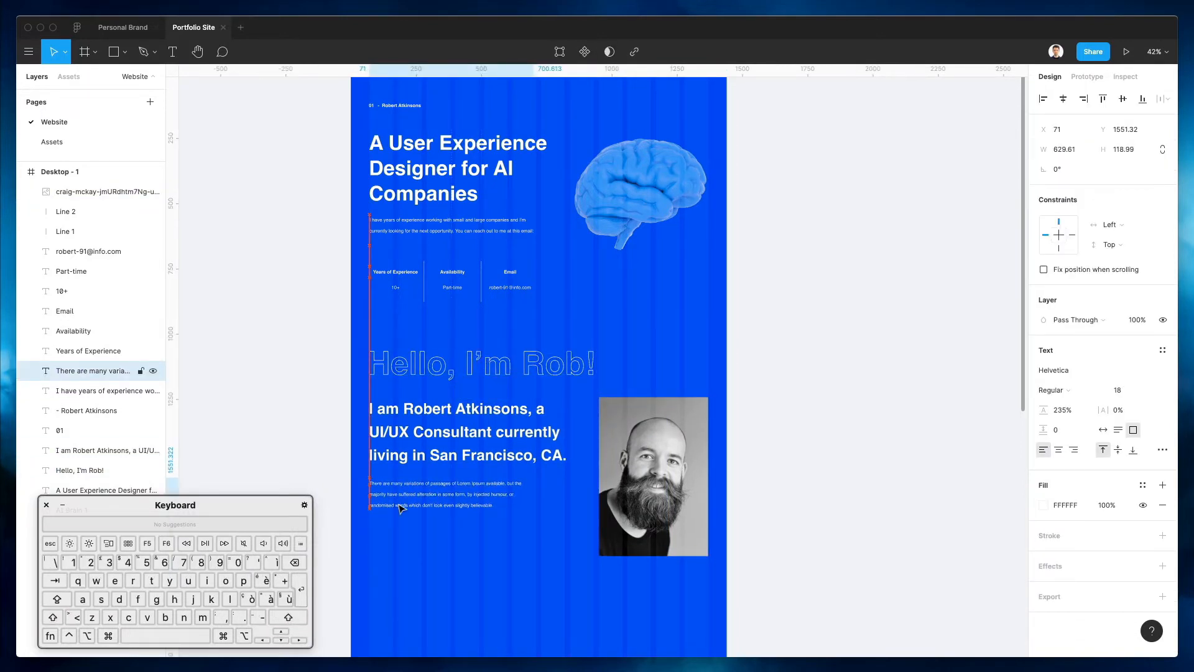
left_click(629, 298)
scroll(629, 298, "down", 3)
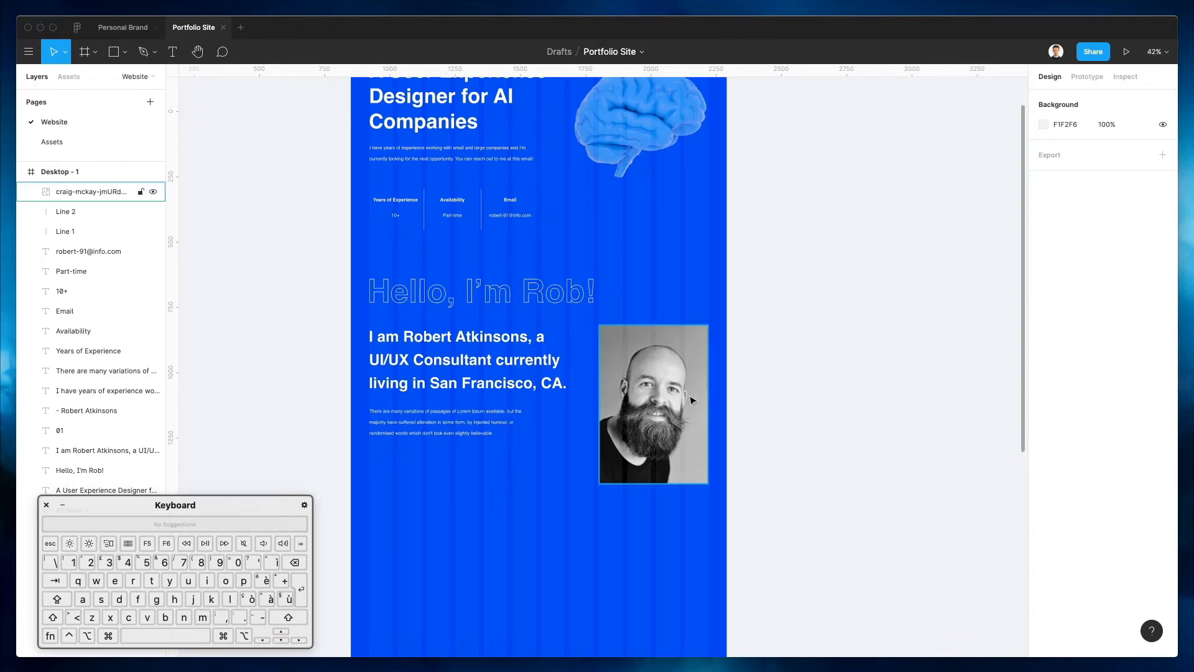
scroll(738, 417, "down", 1)
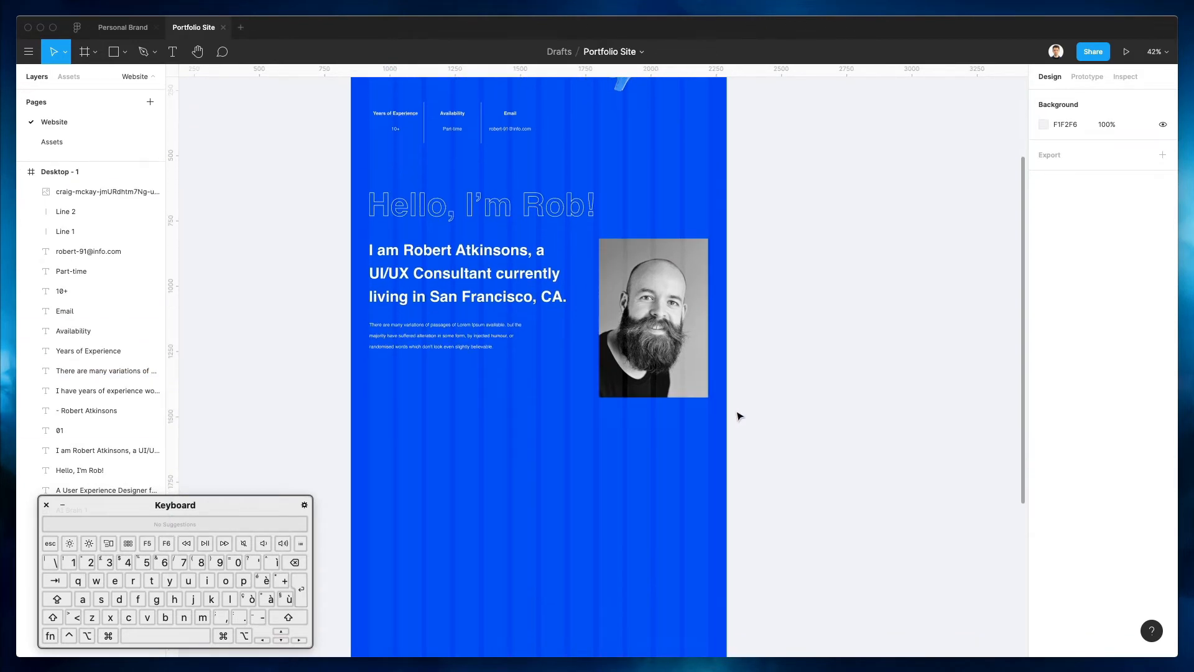
Draw a rectangle below the about section and shift it down slightly
key("r")
mouse_move(593, 414)
left_mouse_down()
mouse_move(330, 575)
mouse_move(328, 650)
mouse_move(352, 602)
left_mouse_up()
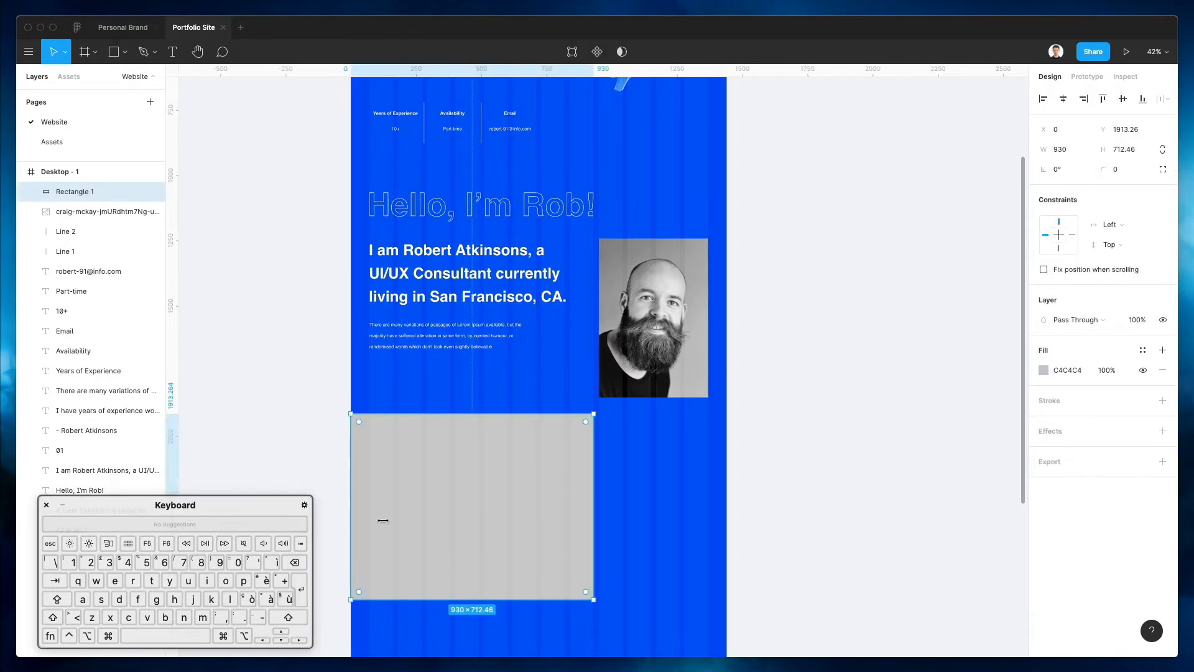
scroll(487, 528, "up", 3)
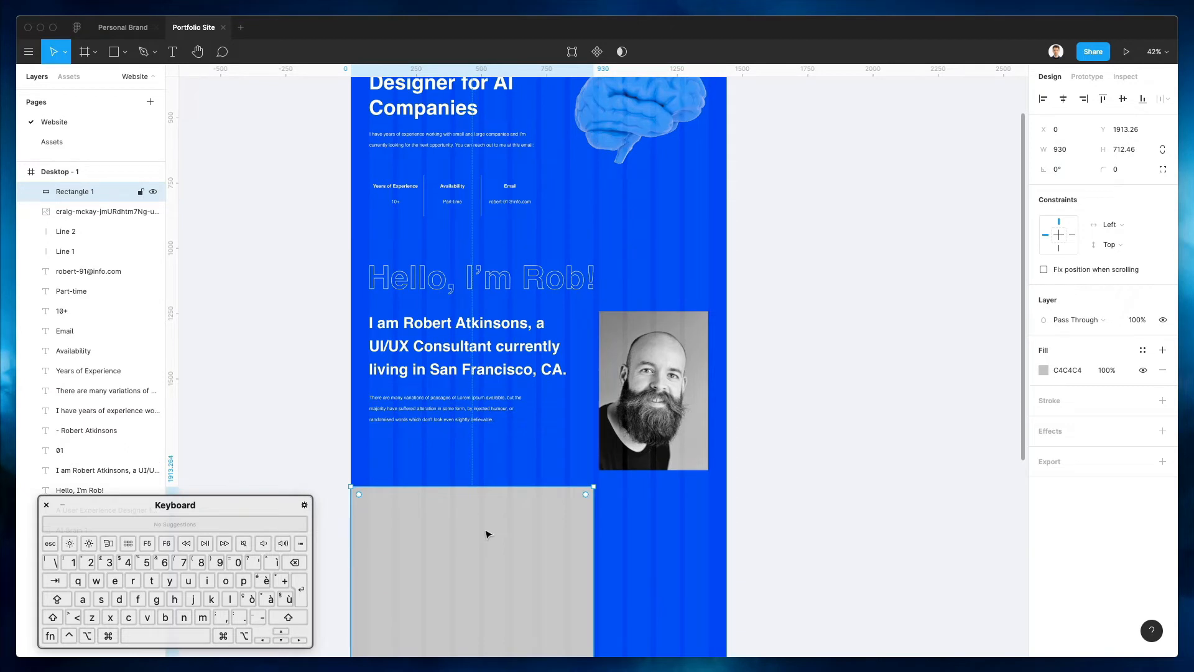
left_click_drag(487, 534, 485, 546)
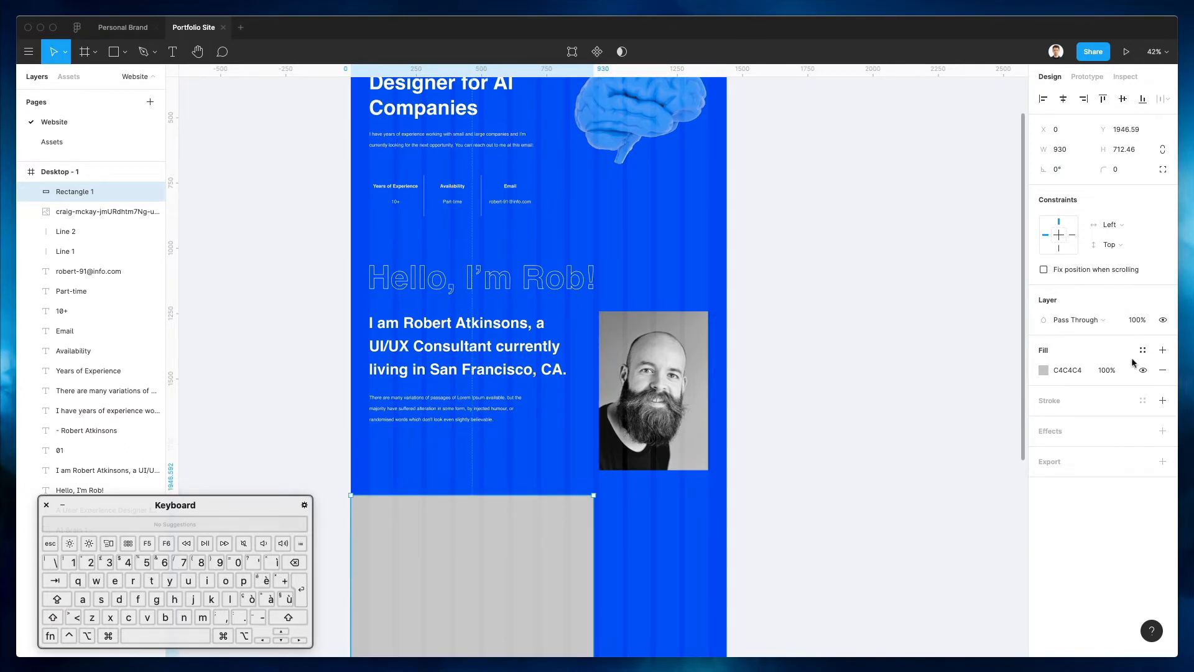
Fill the rectangle black and stretch it taller to about 930 × 844.71
left_click(1043, 372)
left_click_drag(901, 395, 898, 492)
left_click(711, 547)
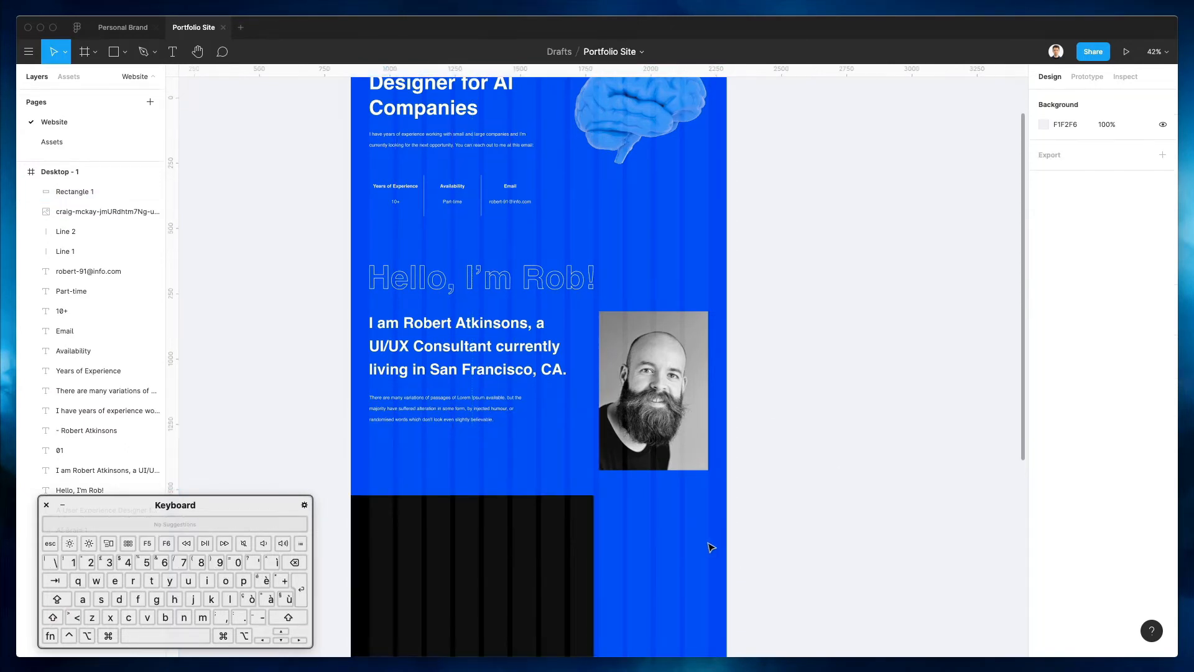
scroll(711, 547, "down", 3)
scroll(709, 546, "up", 2)
scroll(709, 546, "down", 4)
left_click(532, 519)
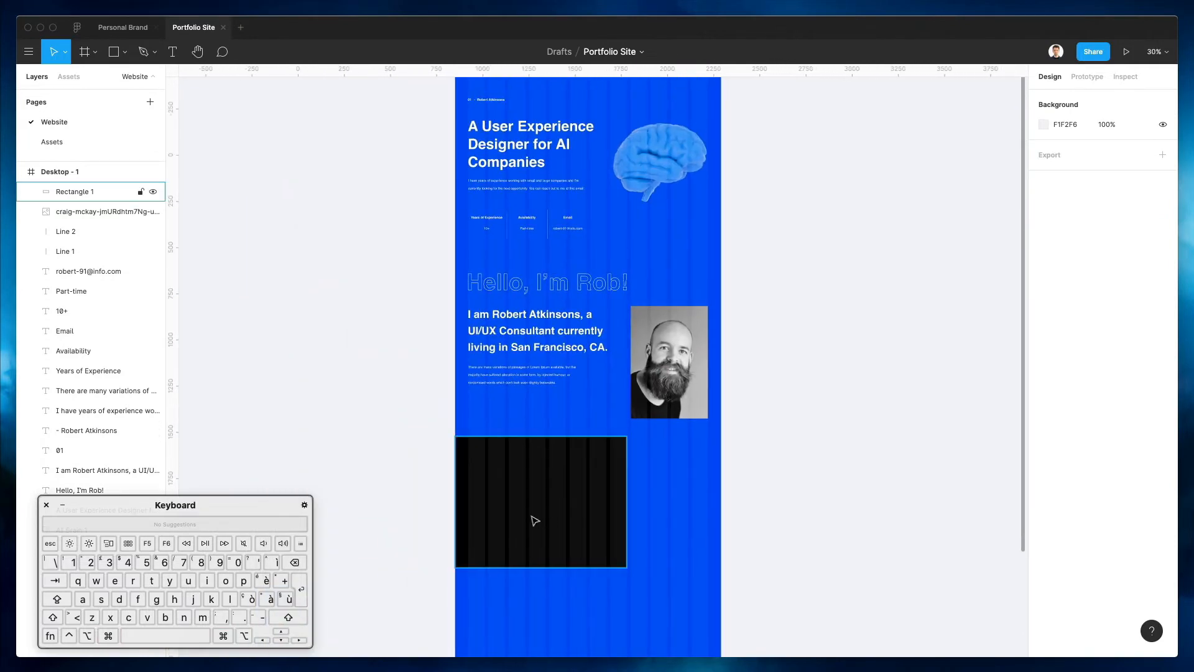
left_click_drag(627, 567, 627, 590)
left_click(654, 482)
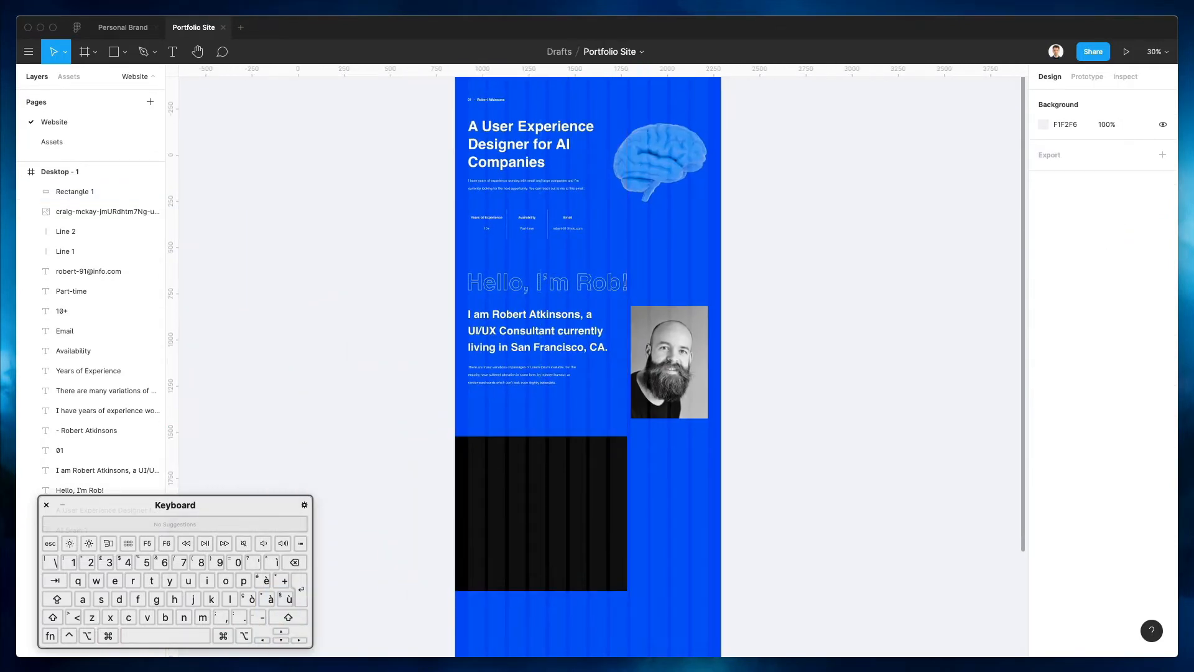
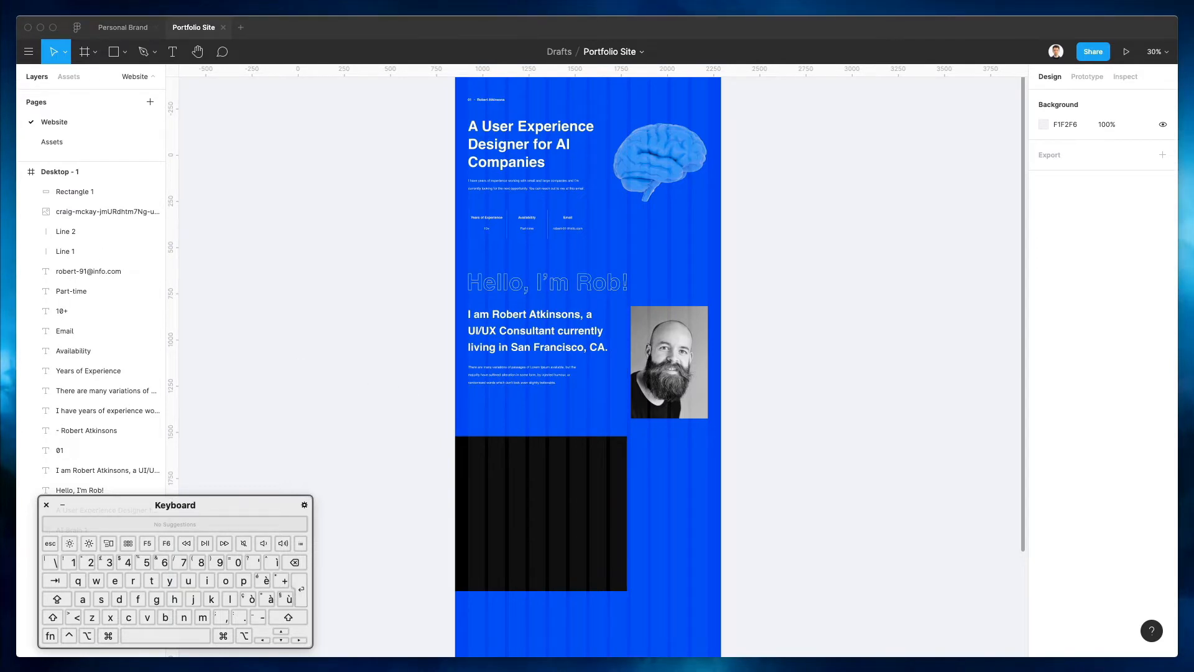
Alt-drag a copy of the intro text into the black rectangle, bring it to the front, and retype it as 'Services'
left_click_drag(538, 330, 533, 480)
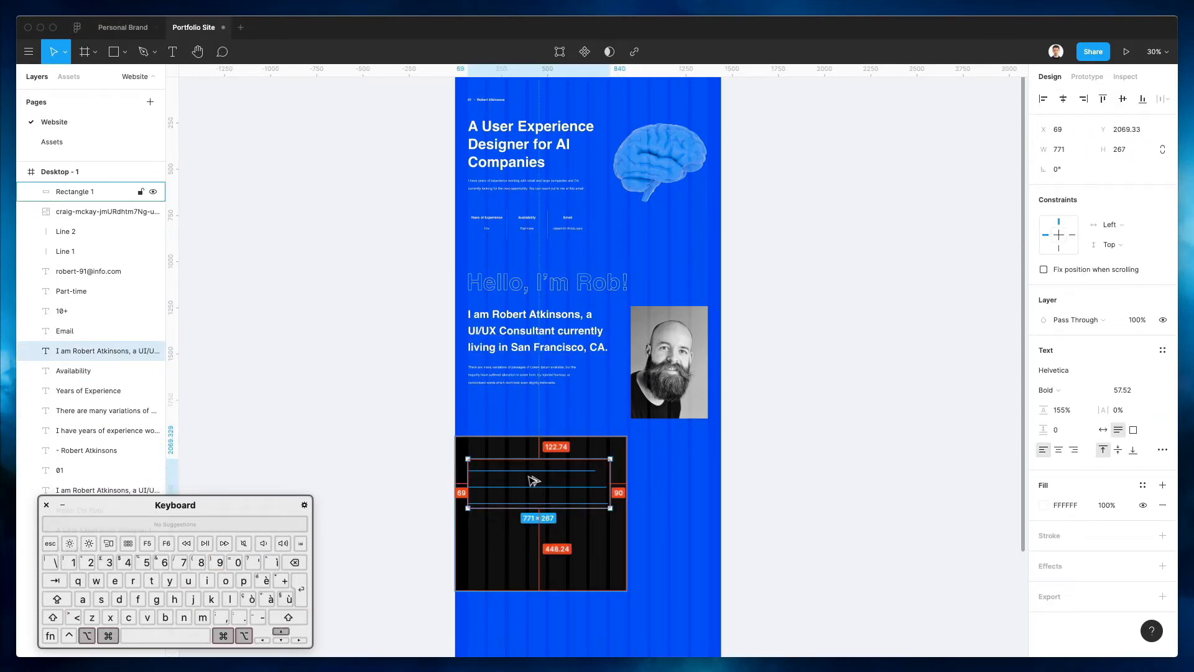
key("alt+super+bracketright")
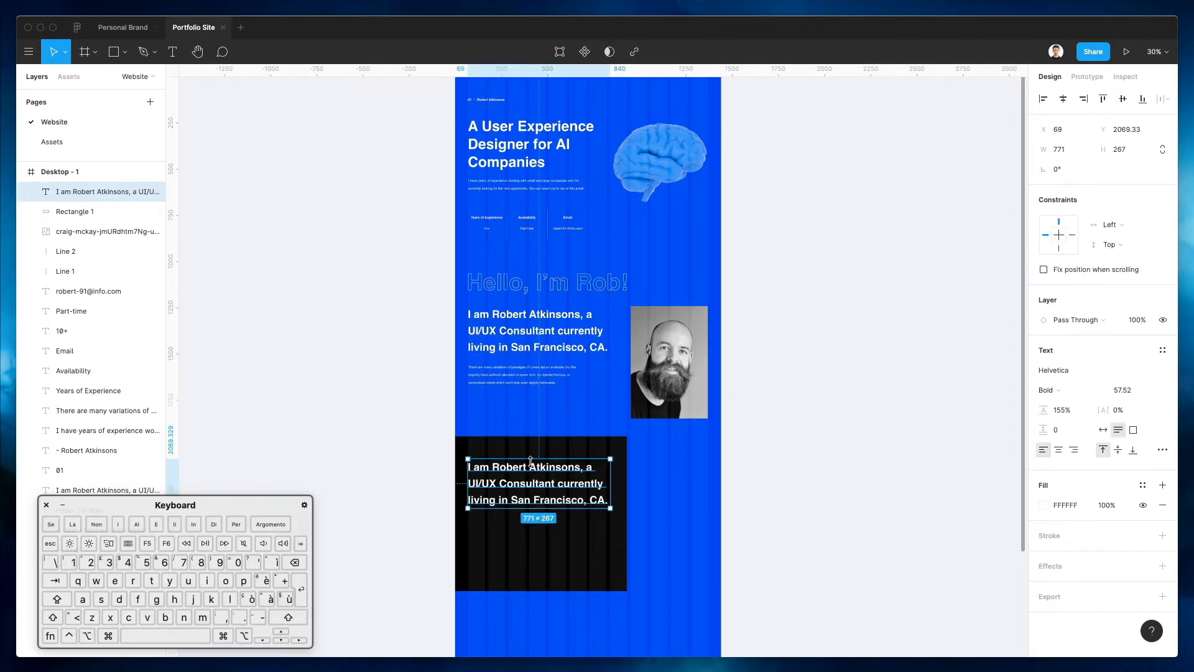
scroll(530, 463, "up", 3)
key("shift+Up")
key("shift+Up")
key("shift+Up")
key("shift+Up")
key("shift+Up")
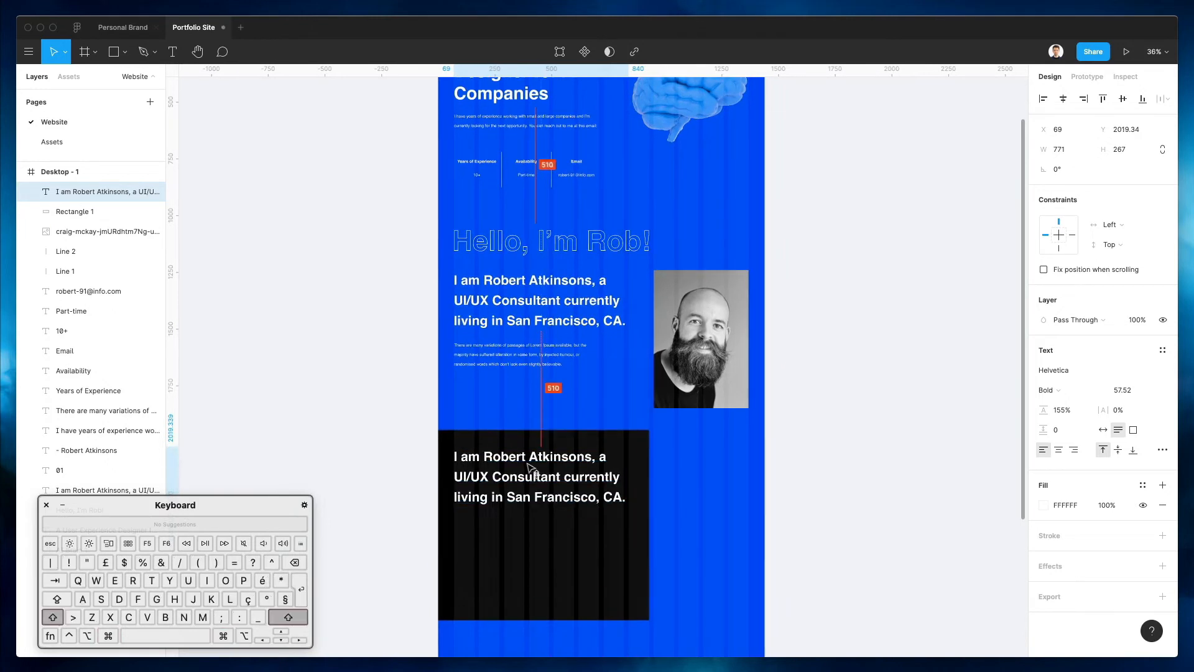
key("Return")
type("Services")
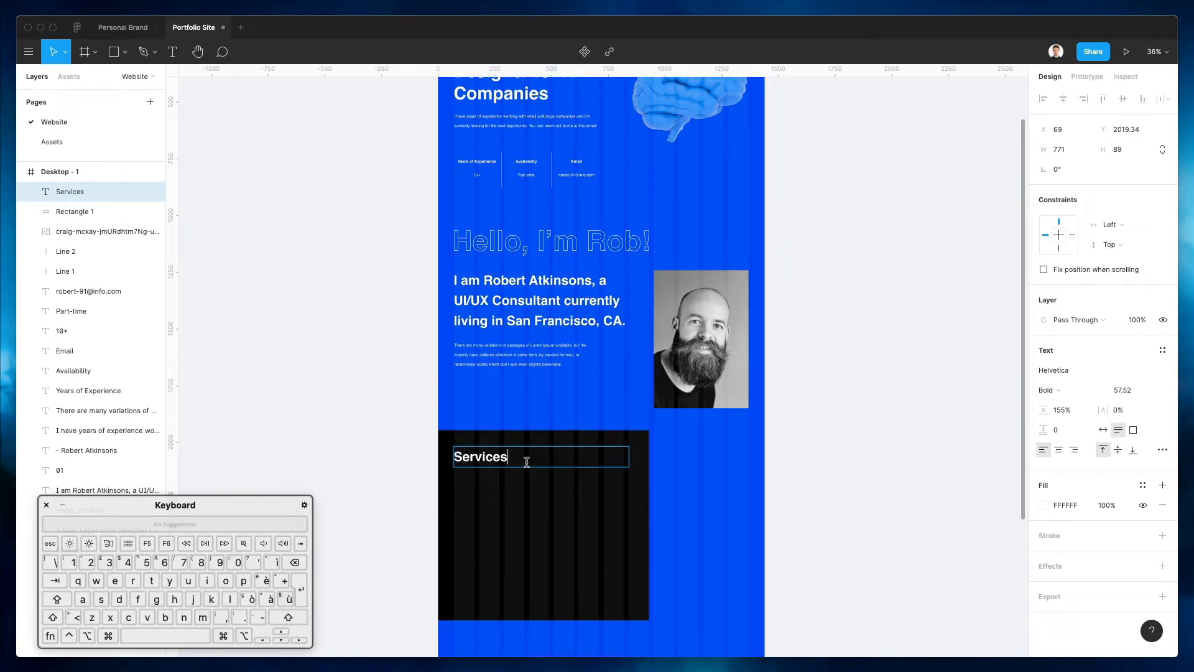
left_click(542, 410)
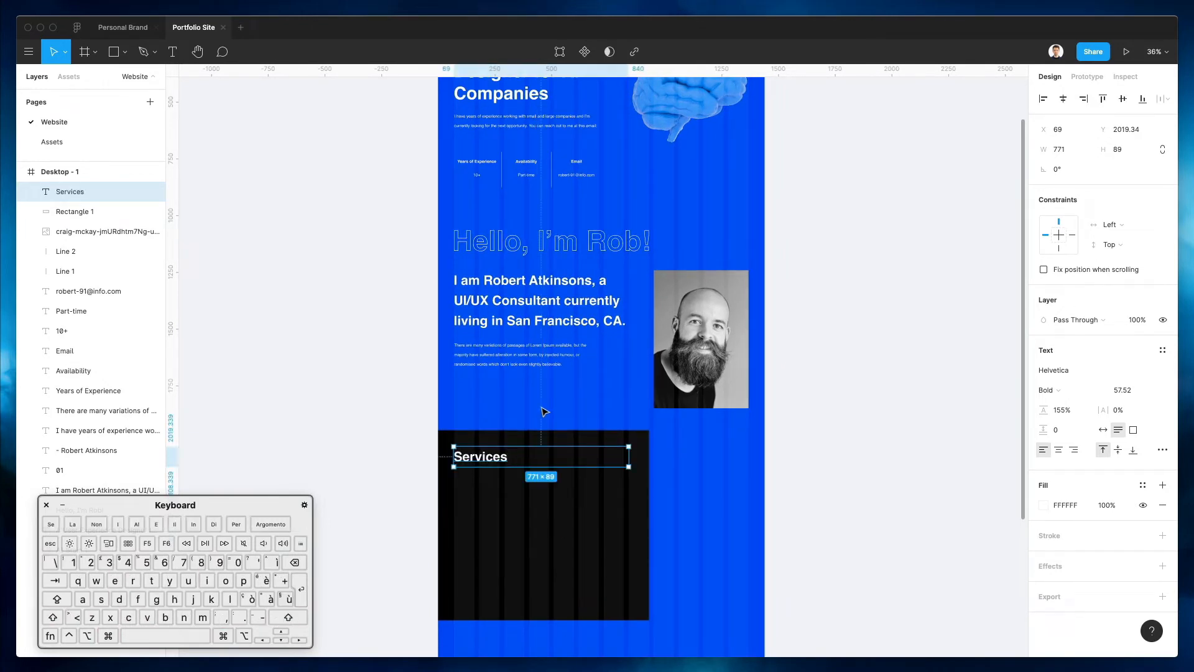
Copy the intro paragraph under Services, indent it, trim it to start at 'Lorem Ipsum', and narrow it to about 529 wide
left_click(542, 411)
scroll(543, 410, "down", 3)
left_click_drag(524, 255, 512, 408)
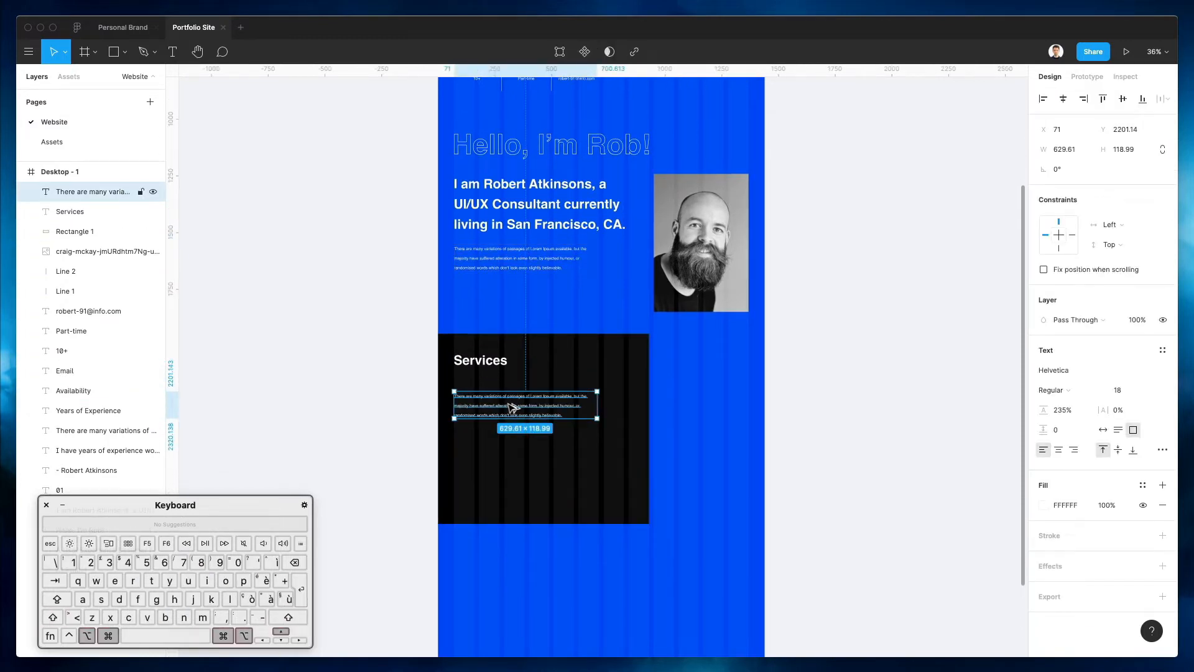
scroll(511, 408, "up", 5)
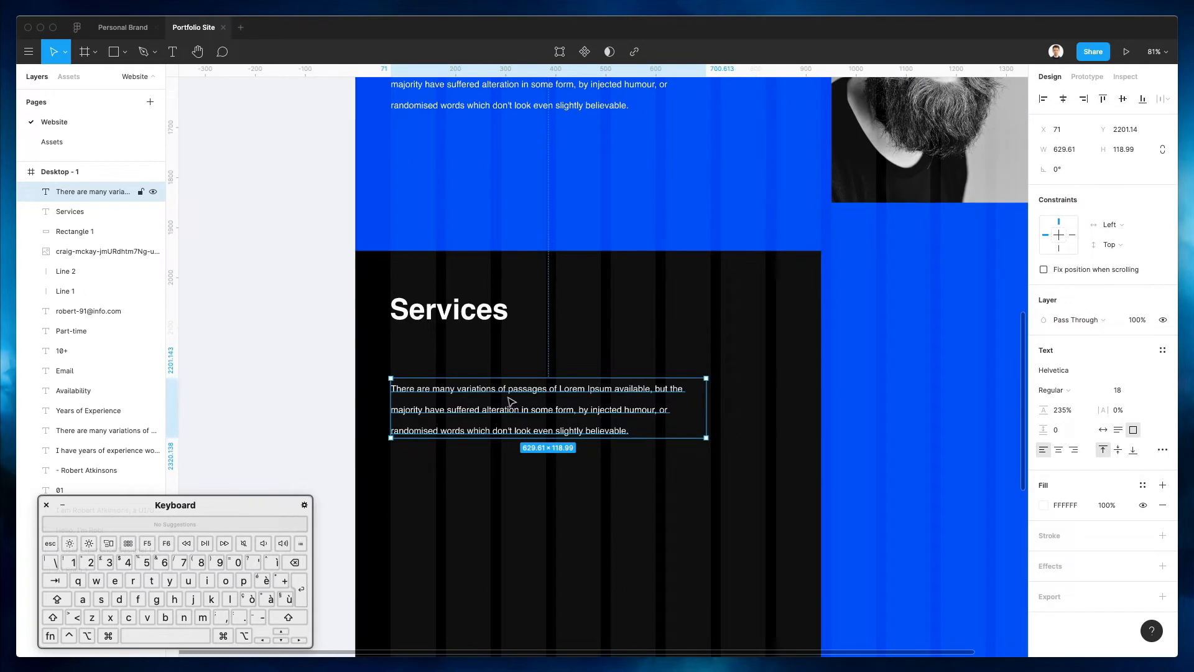
left_click_drag(472, 403, 581, 403)
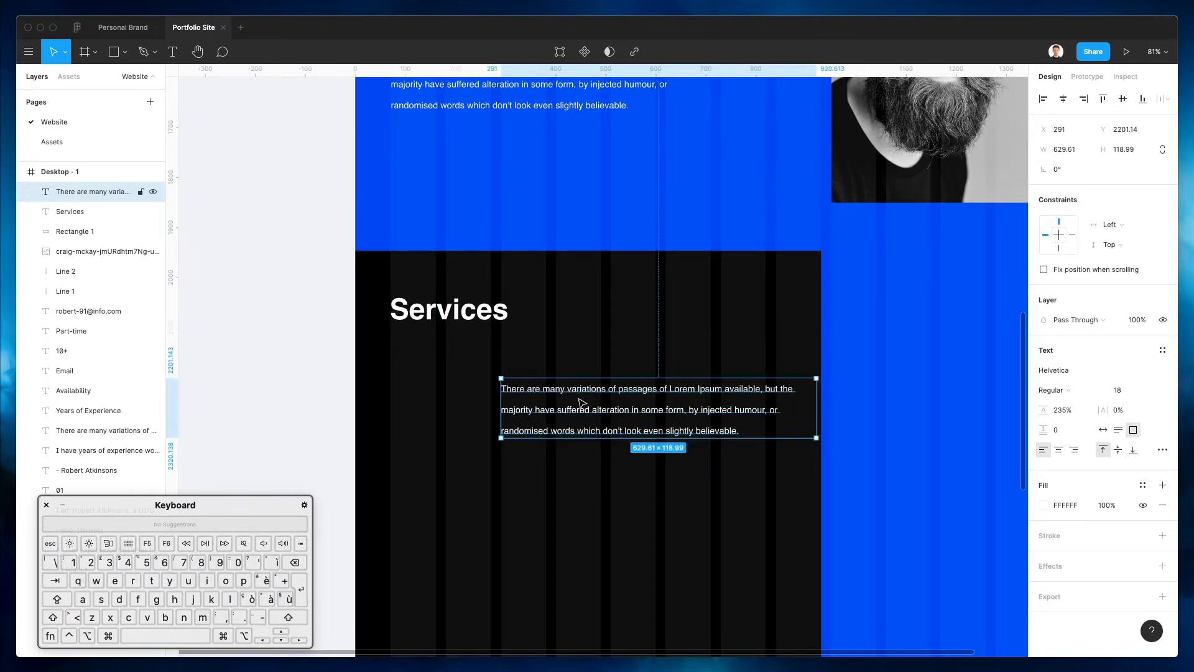
double_click(579, 402)
left_click(578, 398)
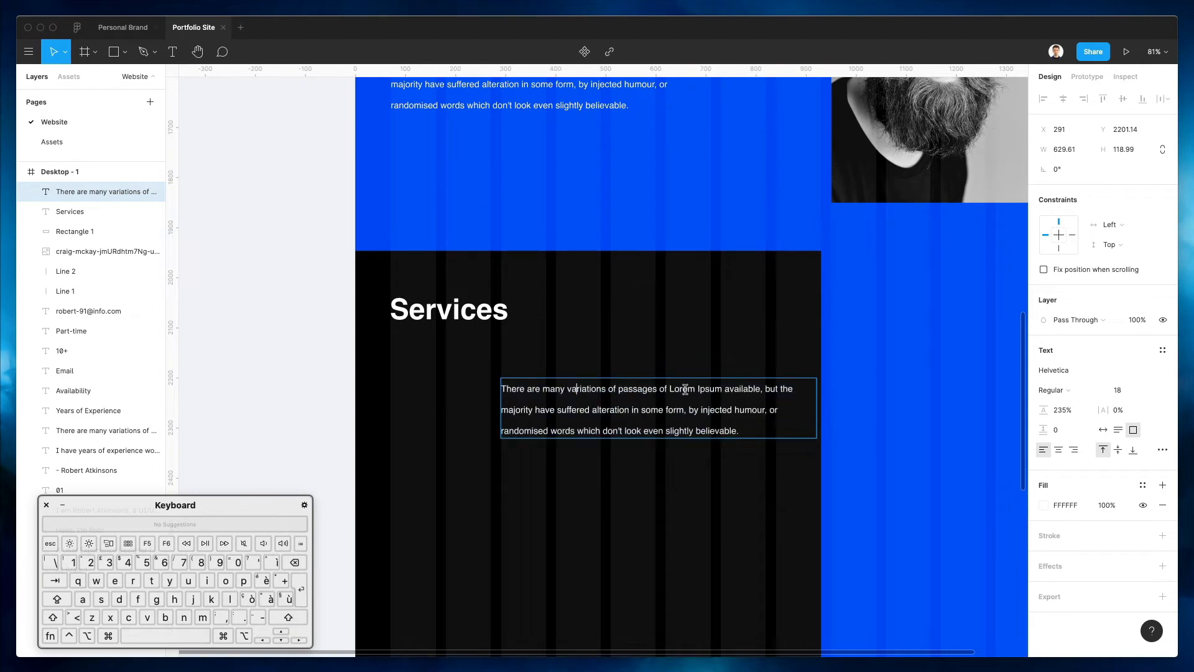
left_click_drag(670, 387, 317, 355)
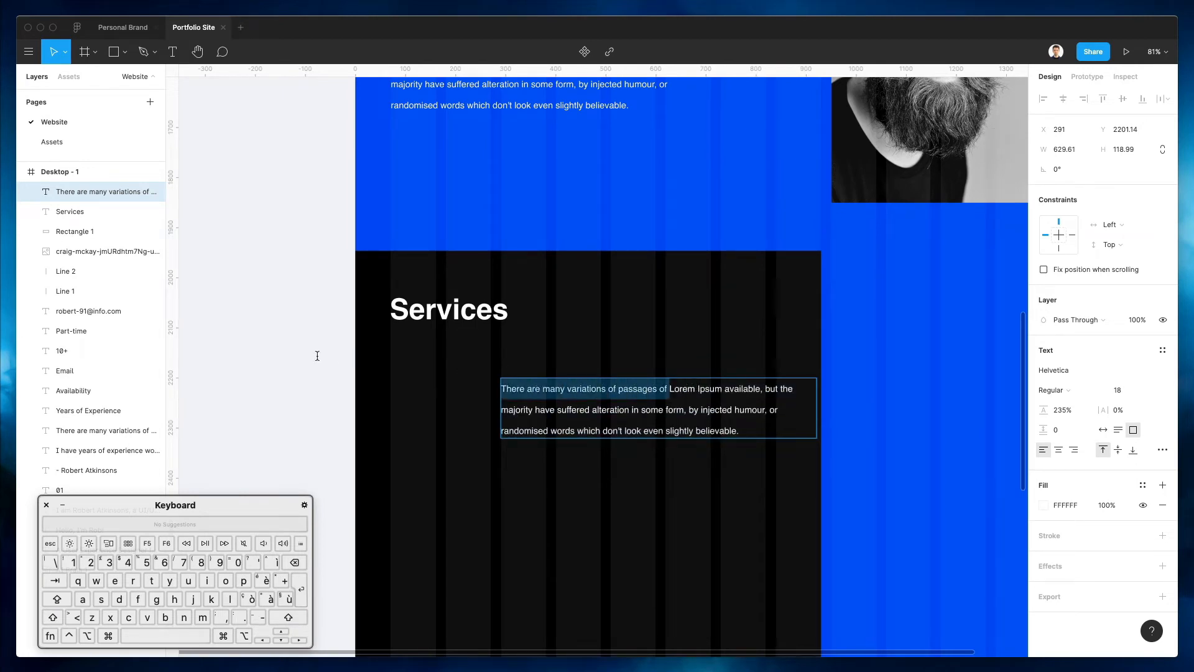
key("BackSpace")
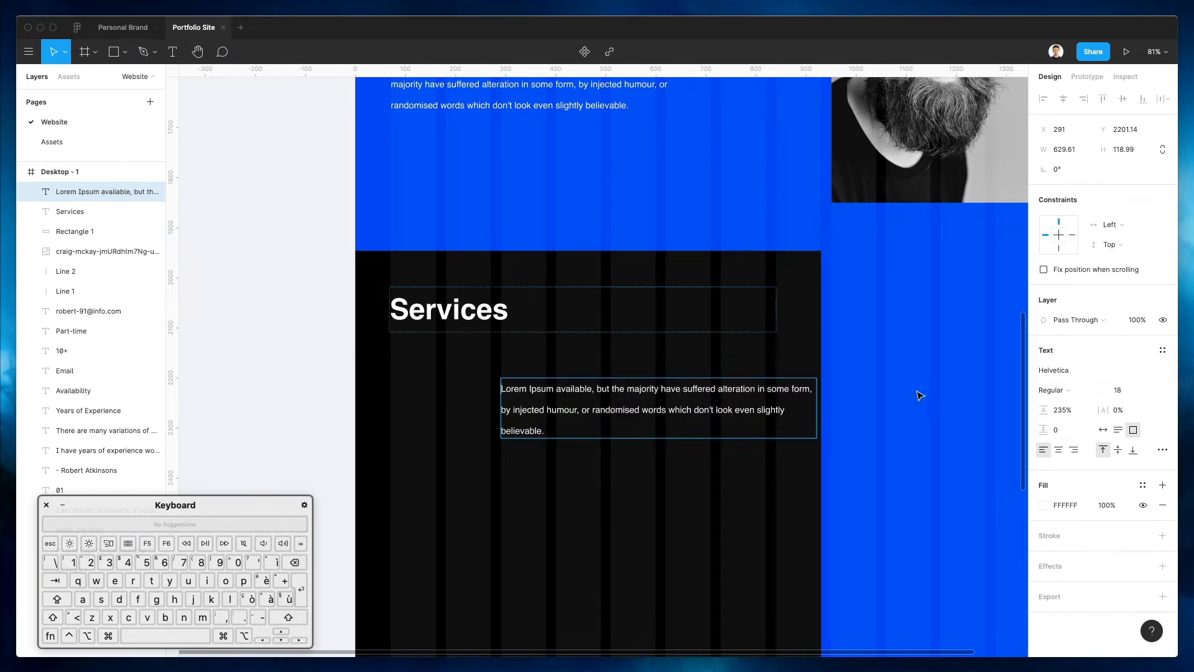
key("Escape")
left_click_drag(816, 408, 763, 408)
Duplicate the paragraph above as a 'UX CONSULTANCY' title, set to auto width and Bold
left_click_drag(566, 390, 558, 367)
key("shift")
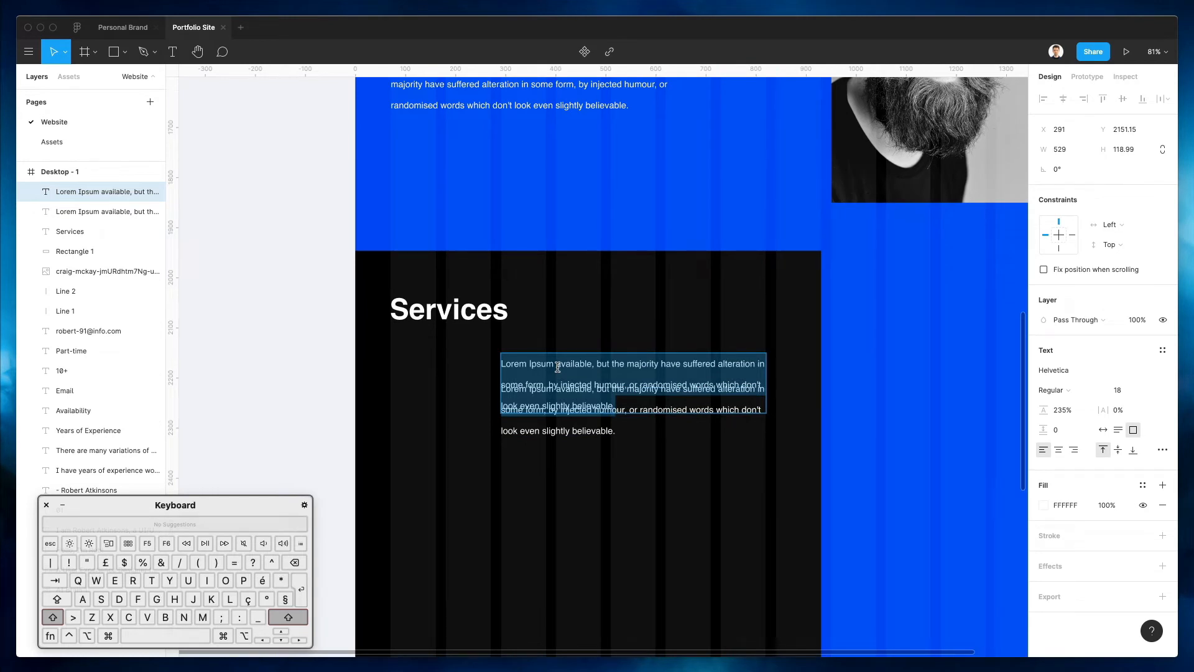
type("UX Co")
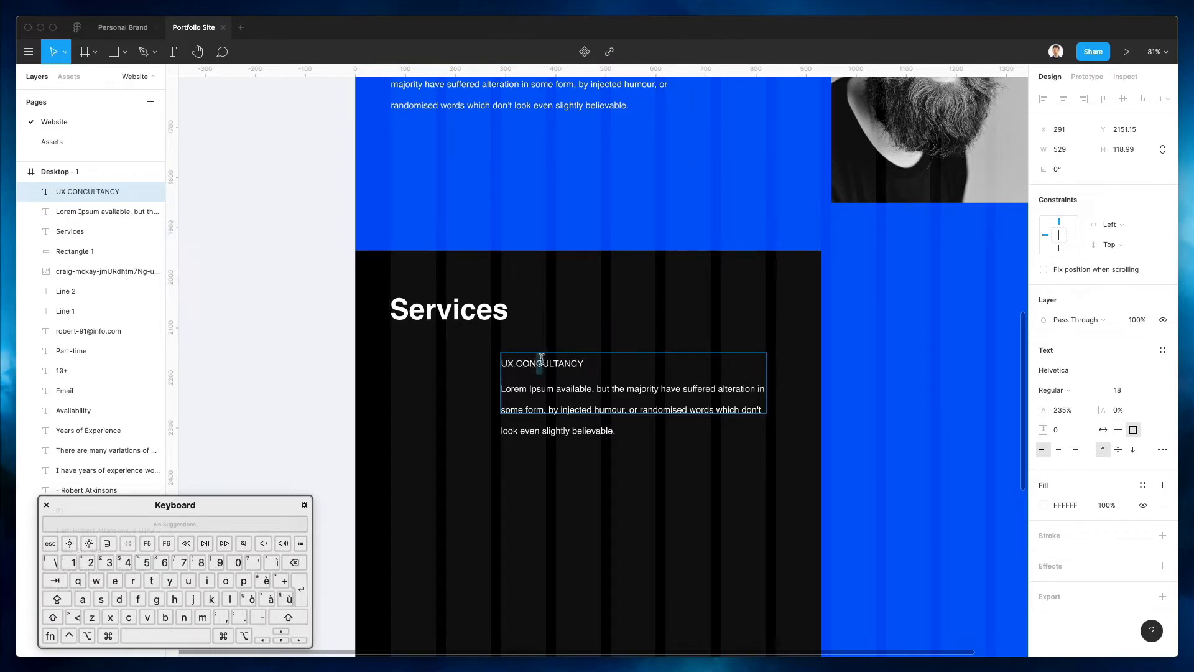
key("Escape")
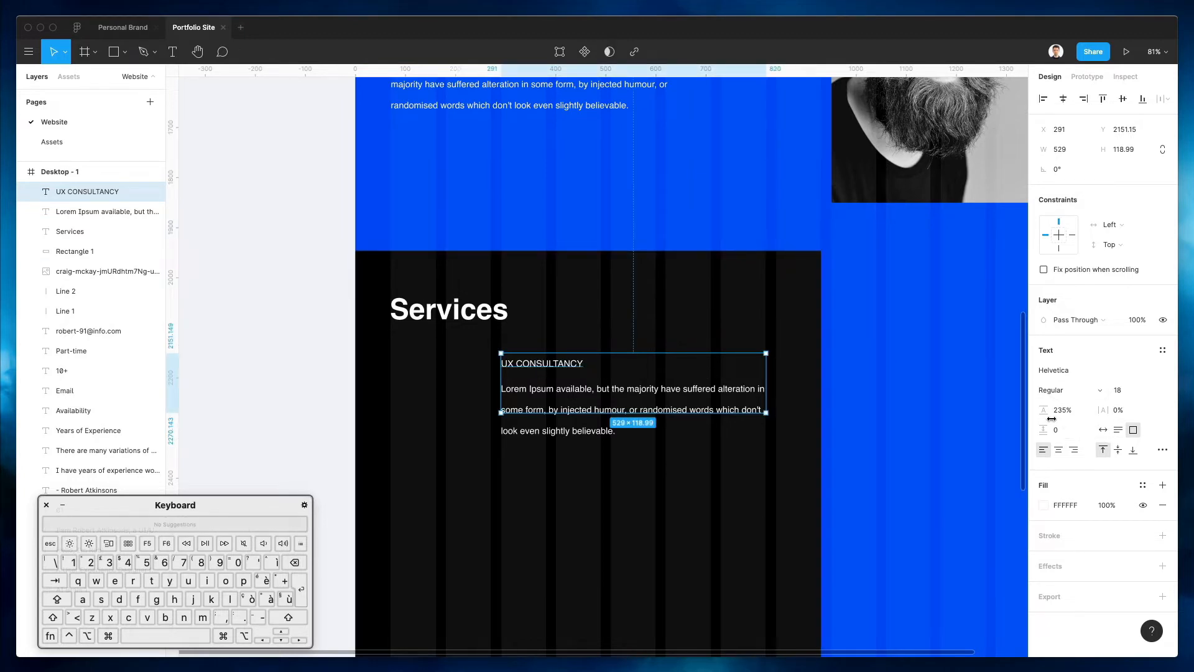
left_click(1103, 429)
left_click(1052, 390)
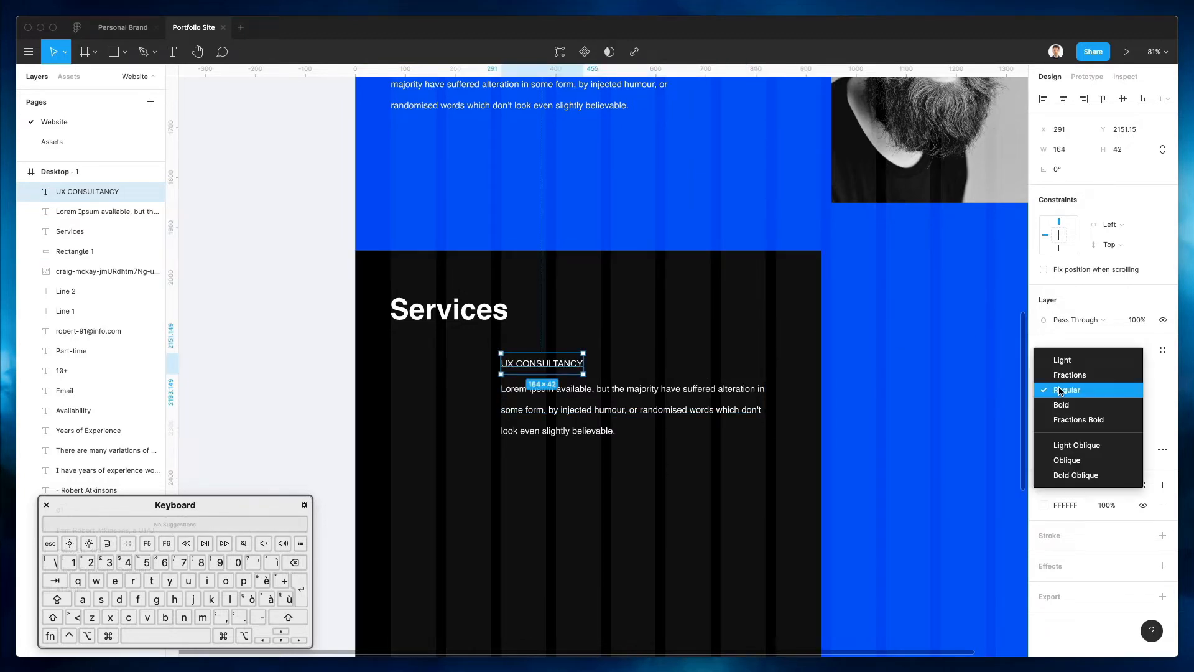
left_click(1065, 405)
left_click(874, 360)
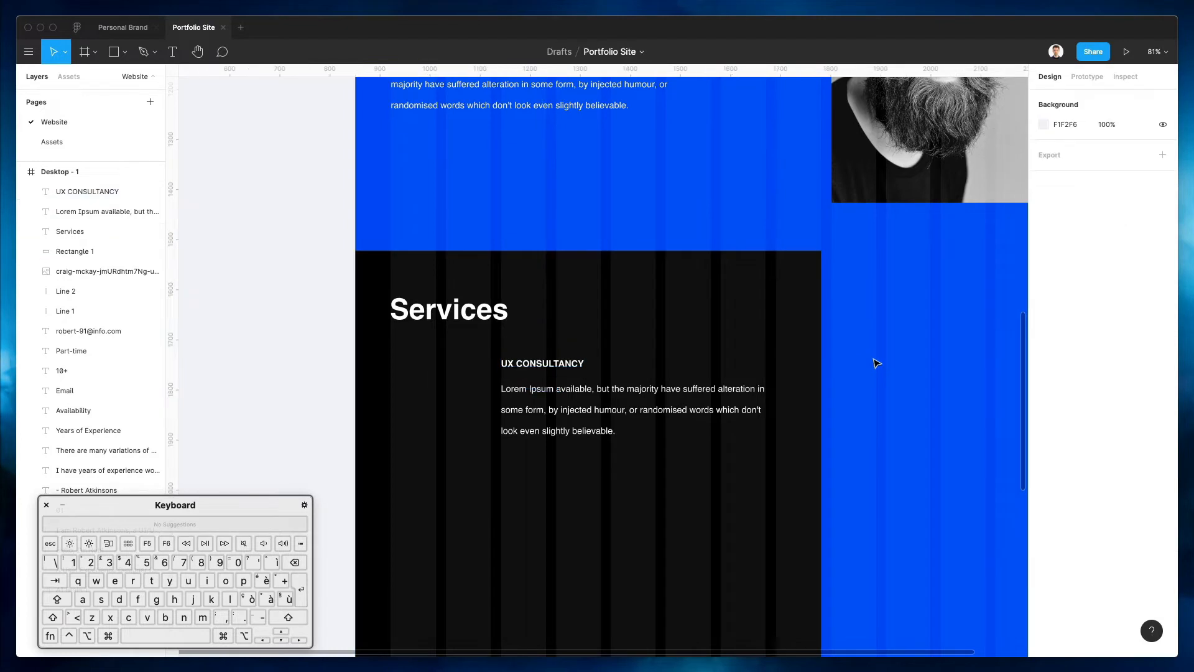
Nudge Services up, group the UX CONSULTANCY title with its paragraph, and make two copies below
scroll(602, 396, "up", 1)
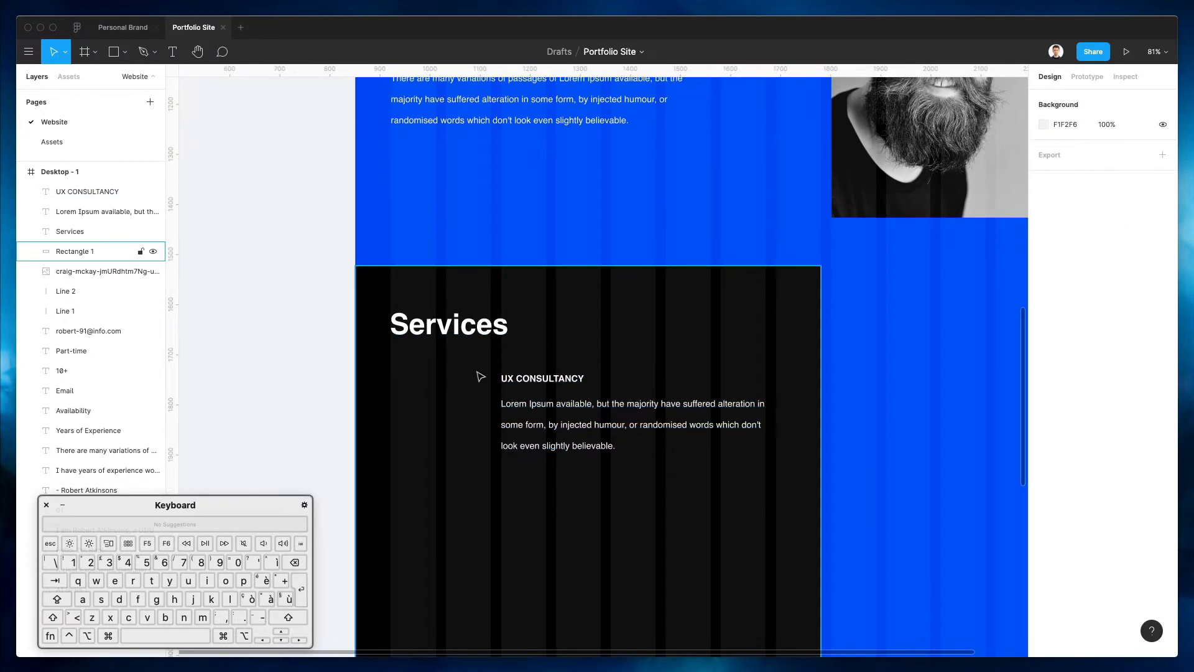
scroll(481, 376, "down", 5)
left_click(480, 238)
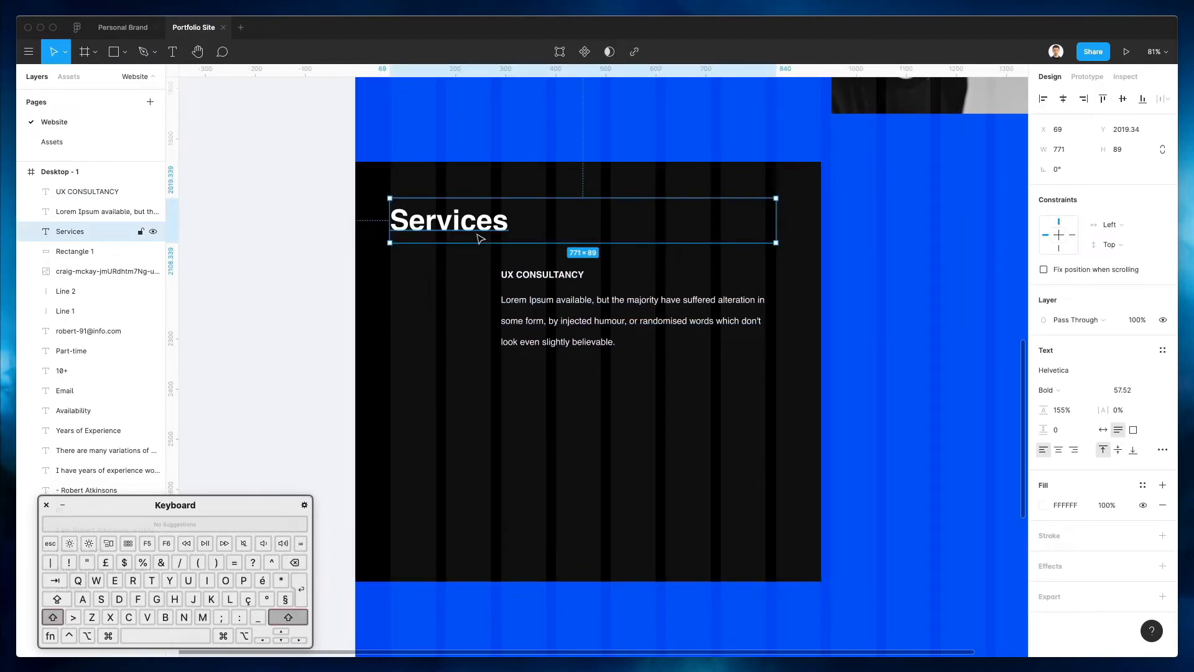
key("shift+Up")
left_click(547, 275)
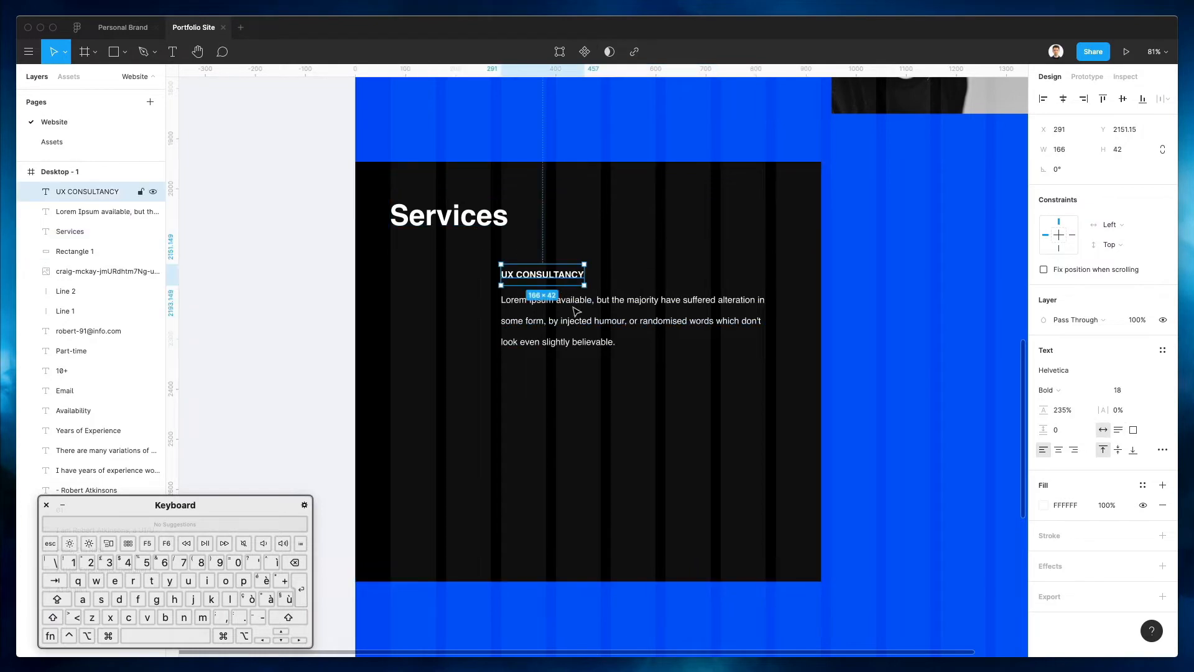
left_click(595, 334, "shift")
key("super+g")
left_click_drag(585, 319, 563, 458, "alt")
key("super+d")
Retitle the second copy 'WEB DESIGN' and the third 'MOBILE APPS'
scroll(559, 448, "down", 1)
left_click(550, 405, "super")
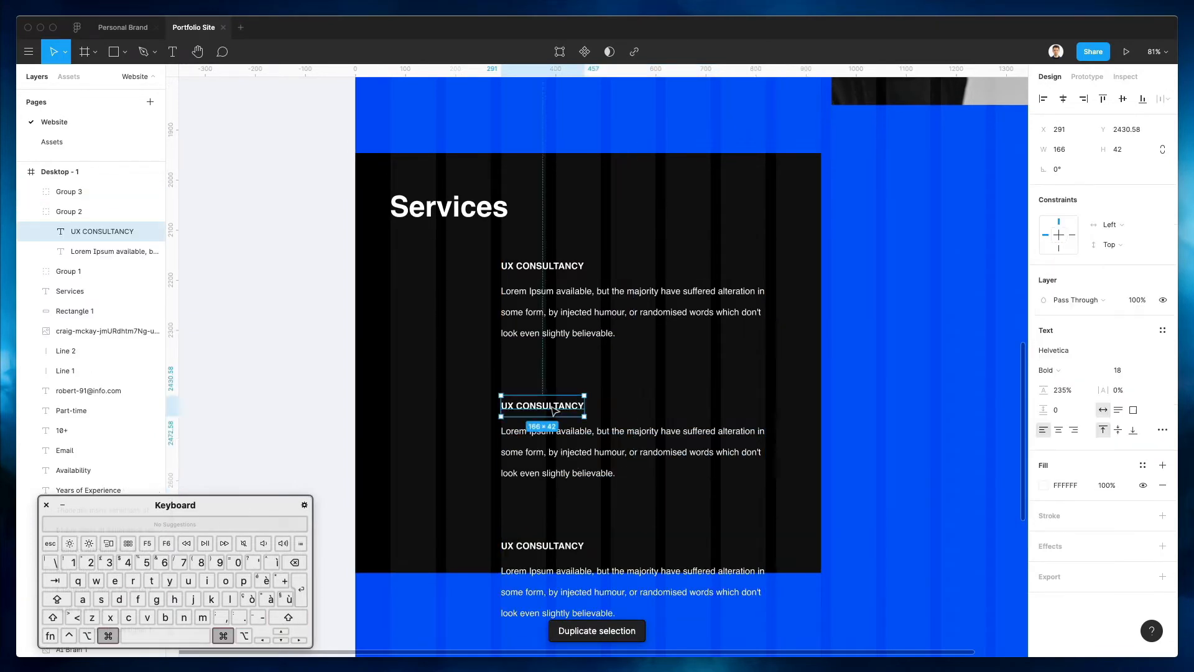
double_click(551, 405)
type("WEB DESIGN")
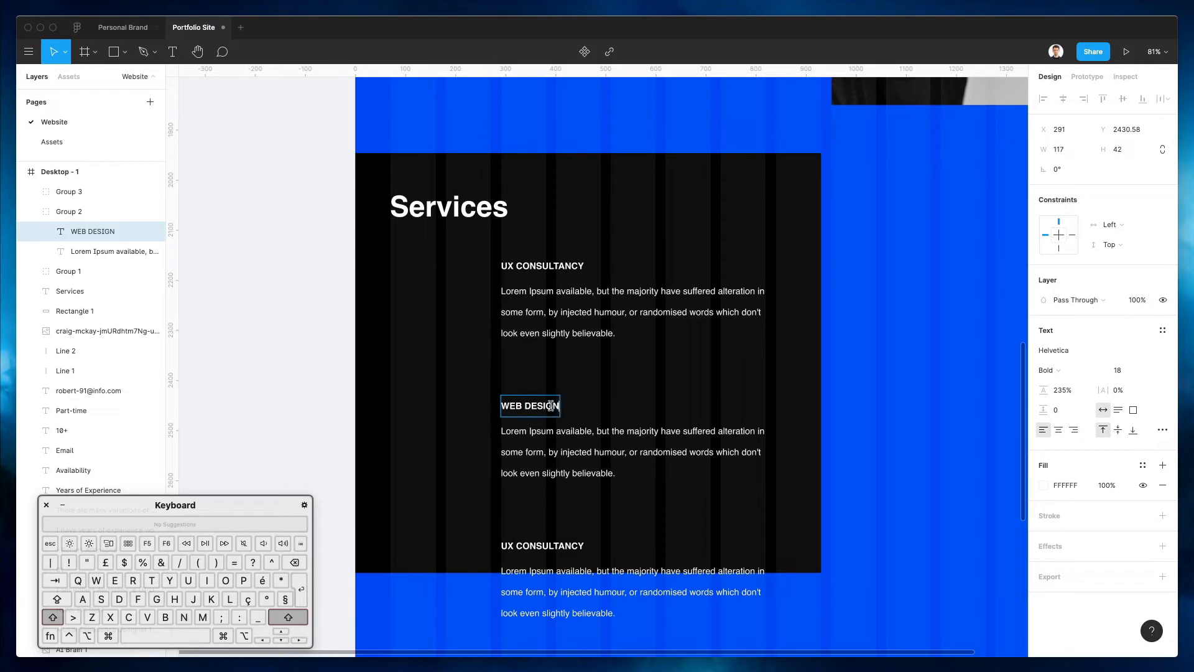
scroll(550, 406, "down", 3)
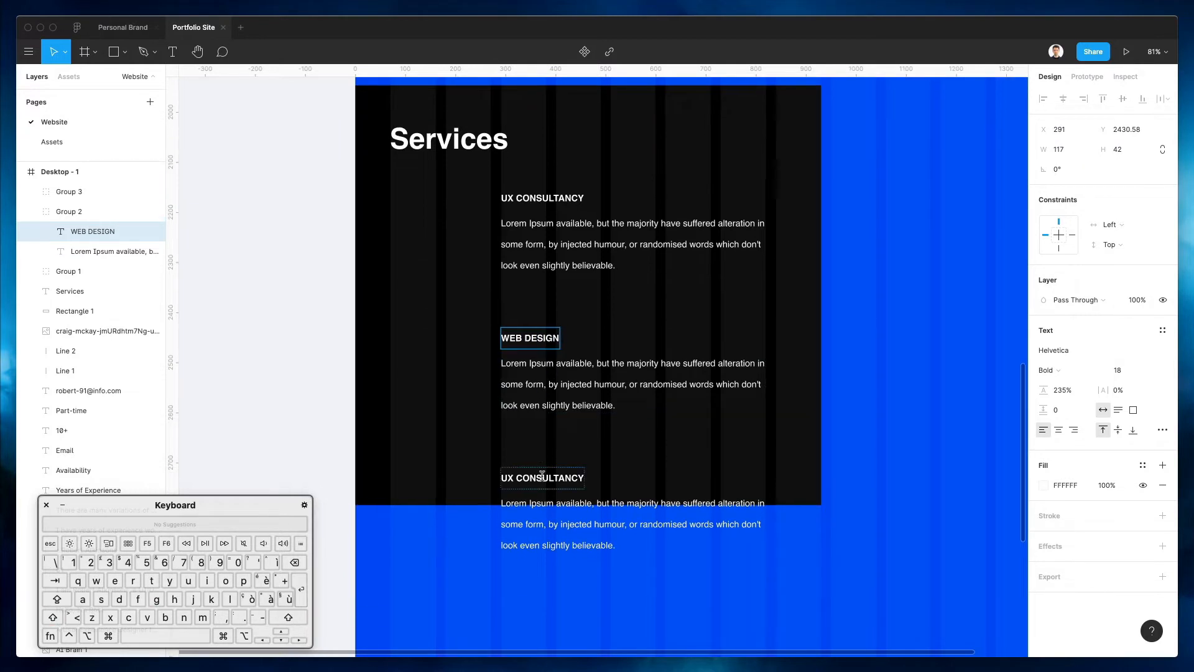
left_click(542, 476, "super")
double_click(542, 475)
type("MOBILE APPS")
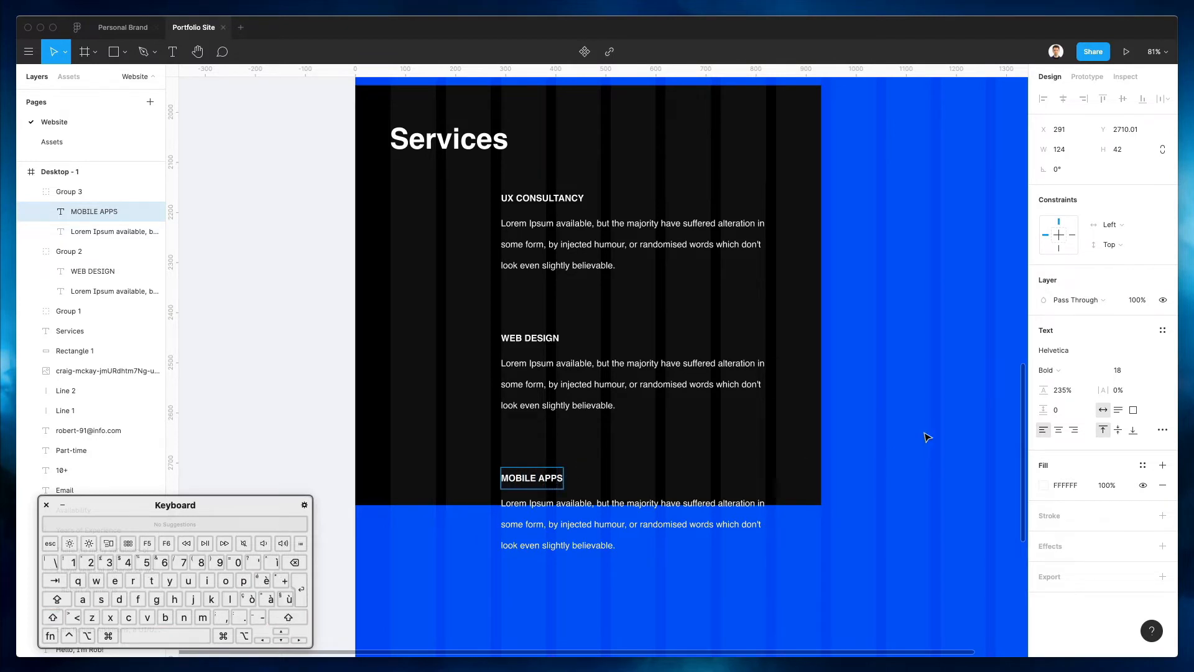
key("Escape")
Change the WEB DESIGN title to 'WEBSITES AND WEB APPS', then select the black background
left_click(536, 342, "super")
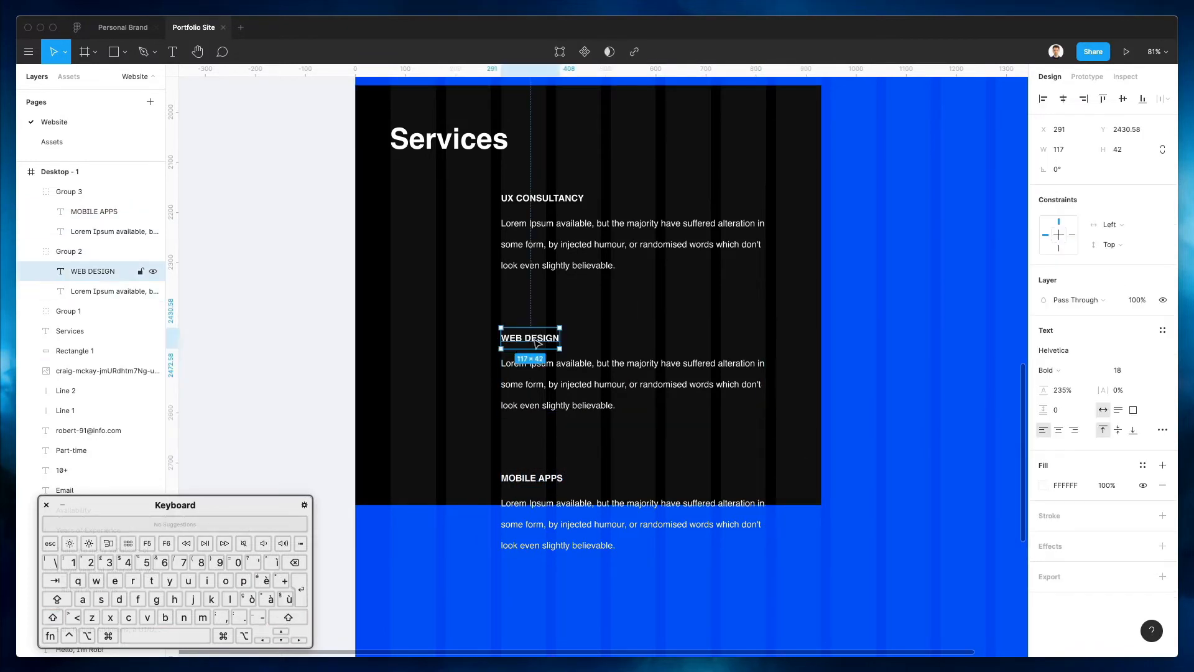
double_click(536, 342)
type("WEBSITES A")
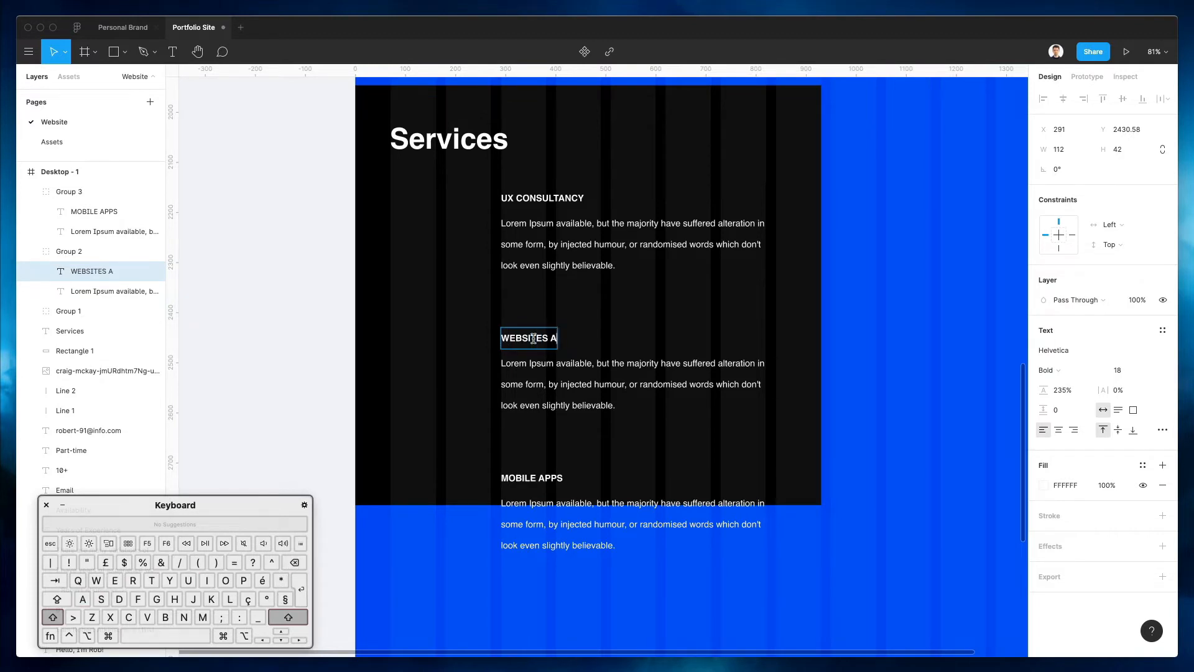
type("ND WEB APPS")
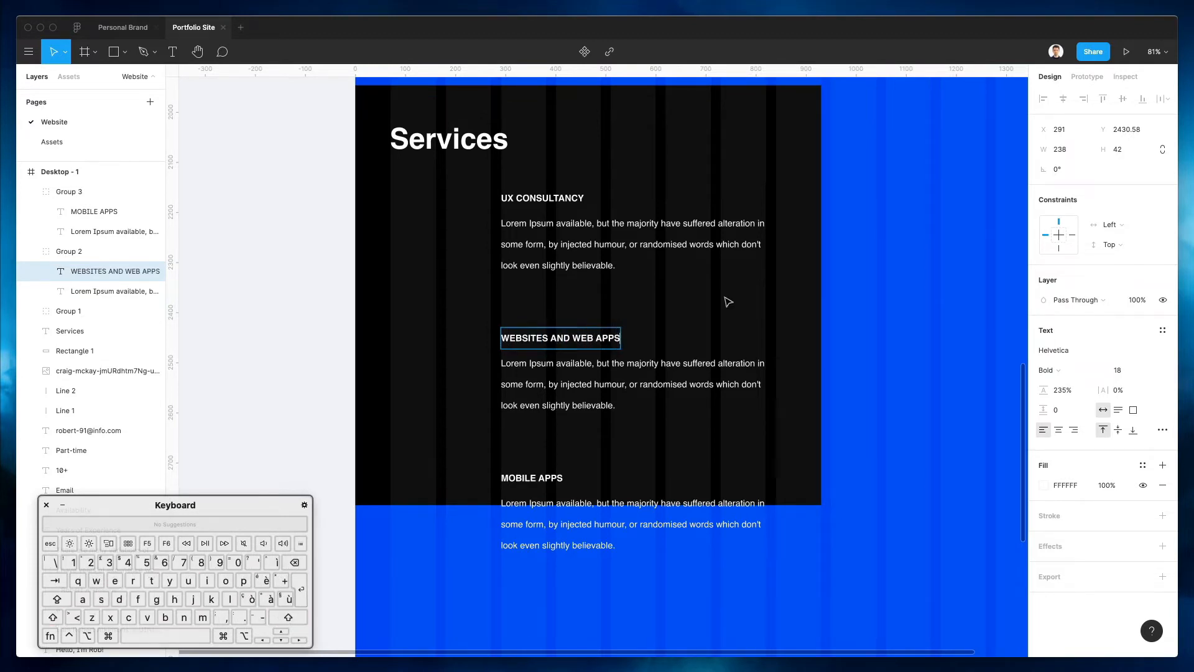
key("Escape")
key("Escape")
scroll(790, 289, "up", 2, "super")
left_click(790, 290)
scroll(789, 290, "up", 2, "super")
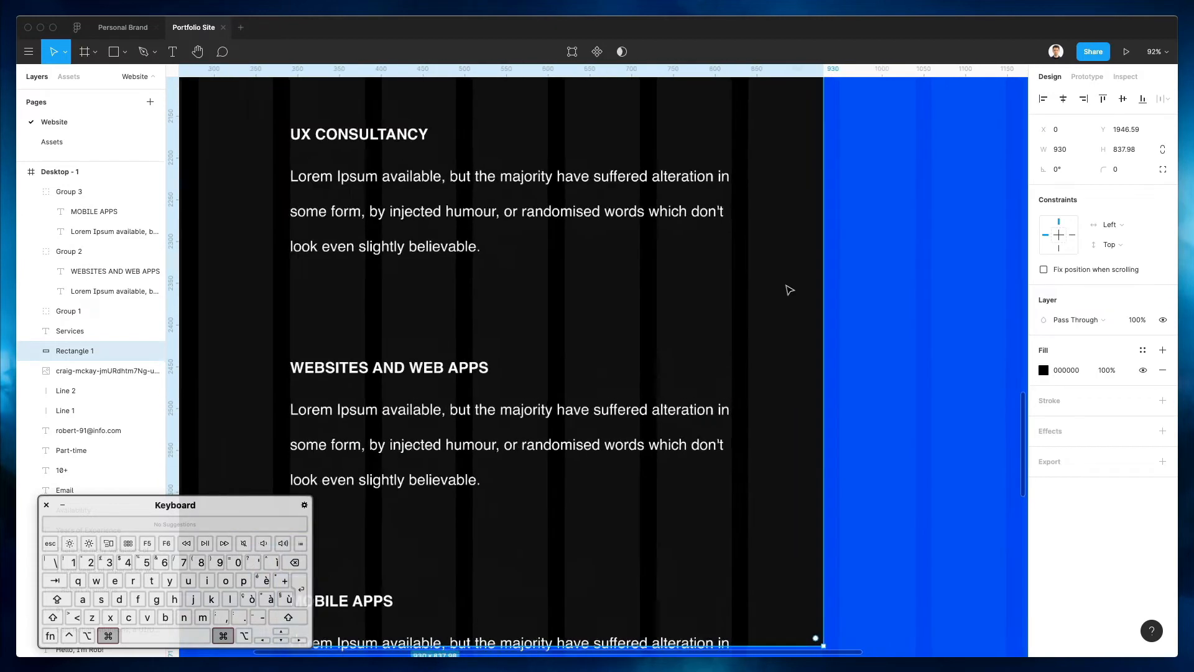
Extend the black rectangle down over all three services and rename the first title to UX STRATEGY
scroll(789, 289, "down", 4, "super")
left_click_drag(632, 445, 632, 529)
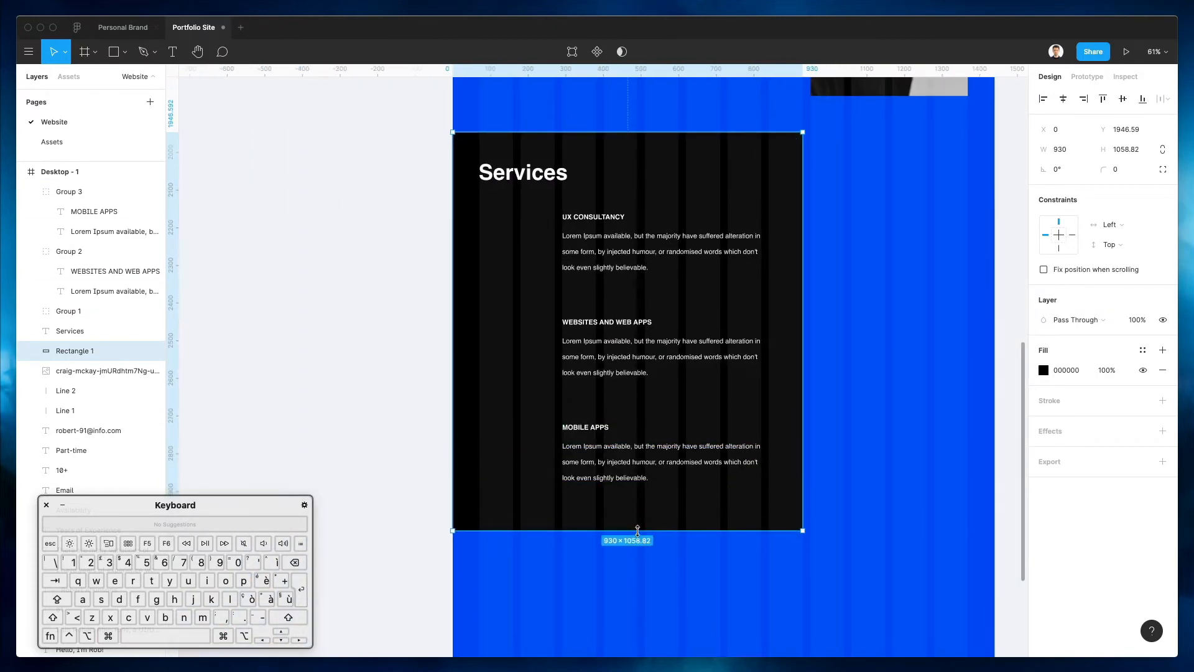
left_click(583, 216, "super")
type("S")
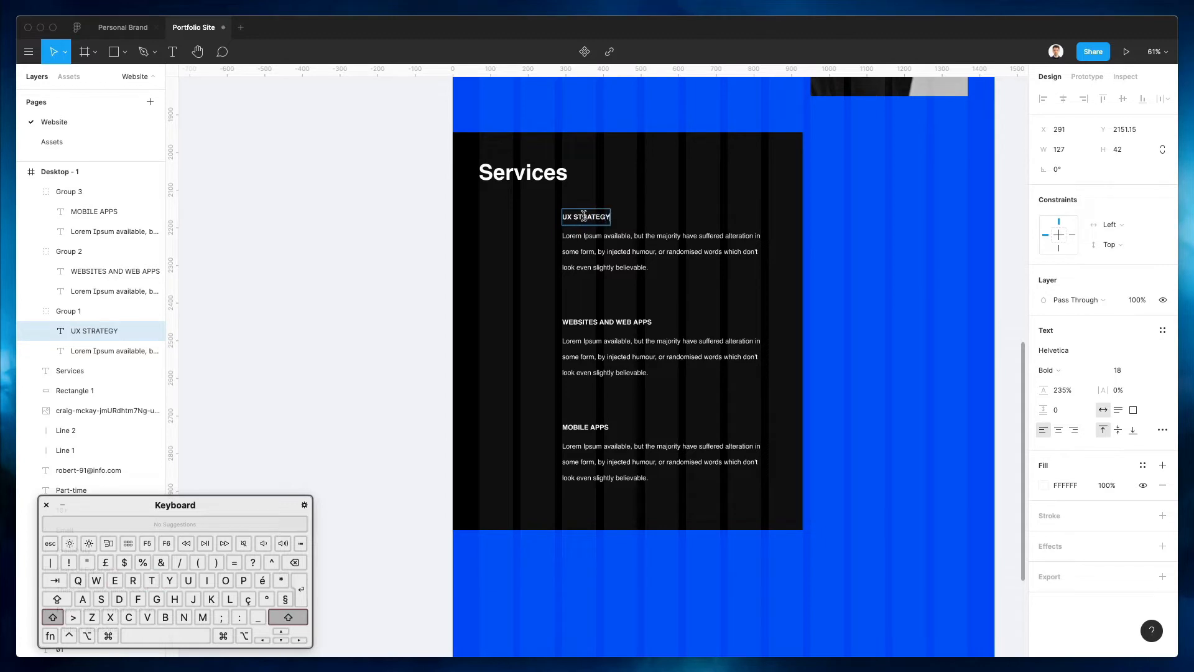
left_click(874, 275)
Cut the UX STRATEGY and MOBILE APPS descriptions short so each ends with a period
scroll(592, 235, "up", 2)
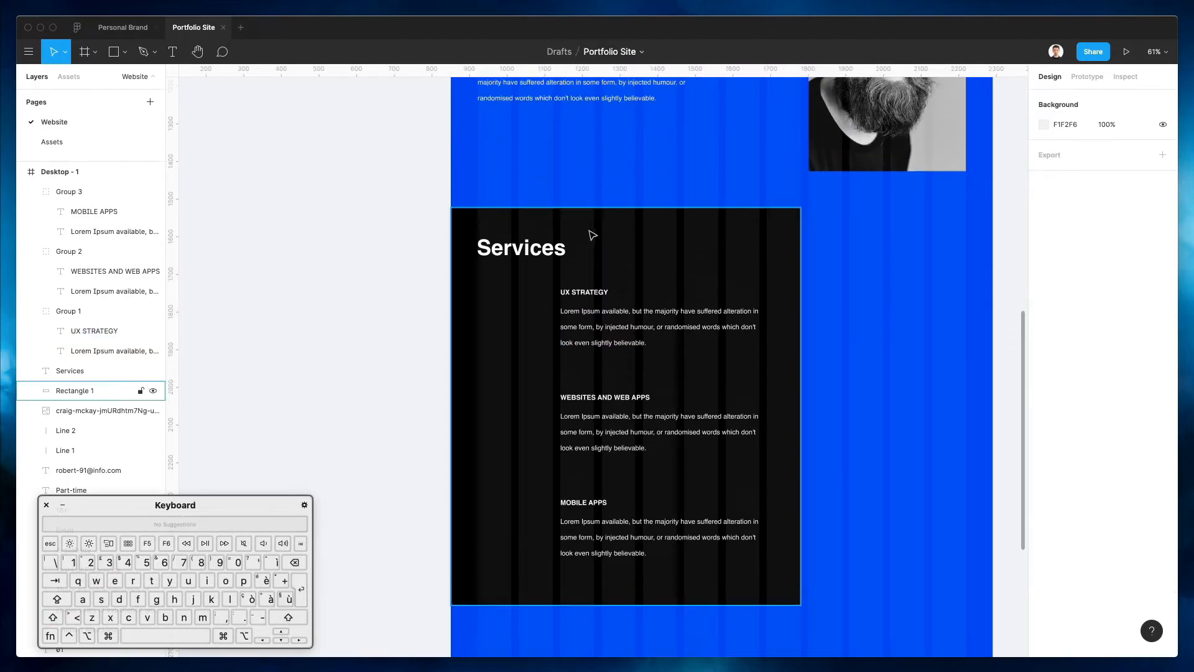
scroll(592, 235, "right", 3)
left_click(685, 245)
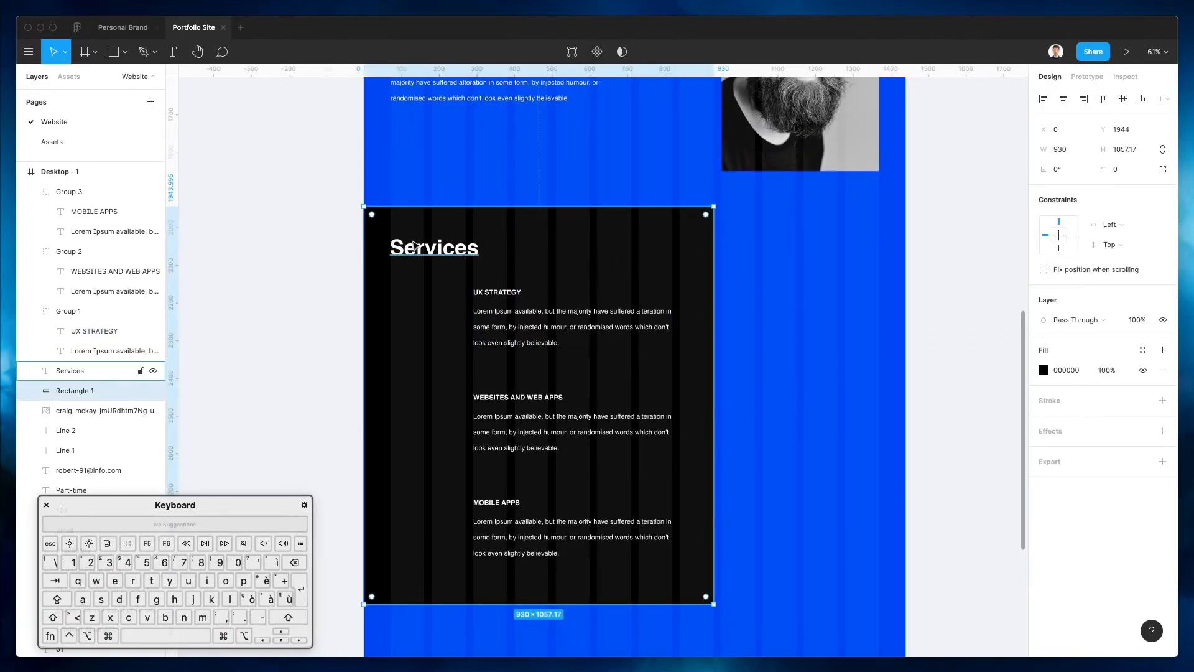
left_click(564, 328, "super")
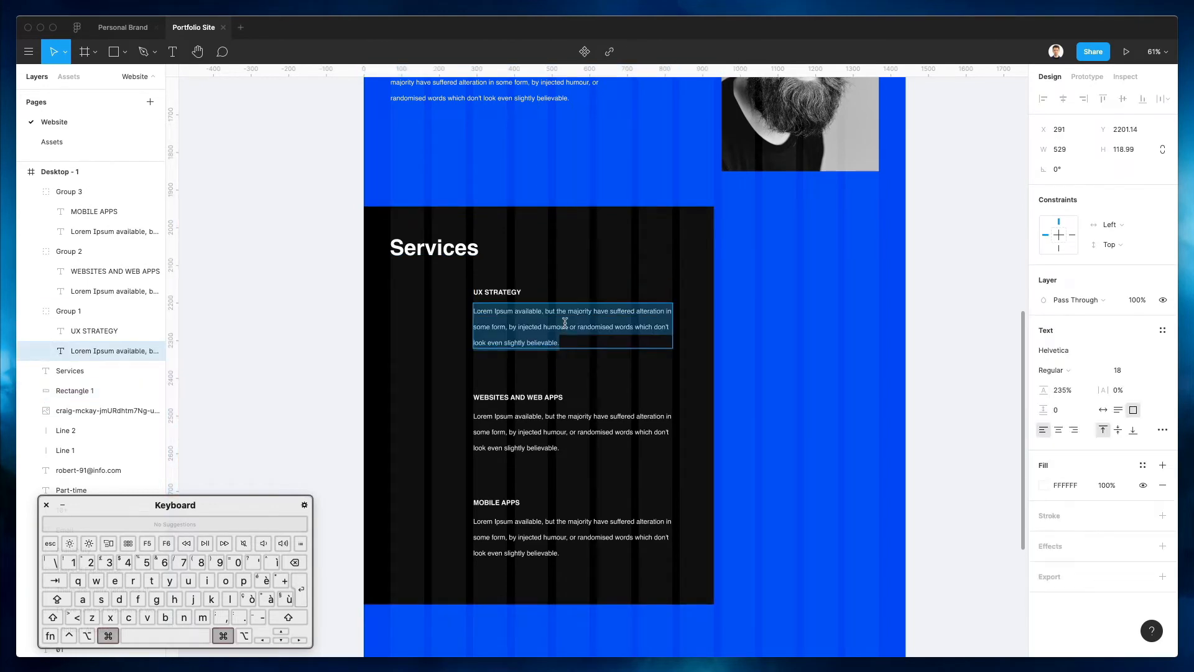
left_click_drag(632, 325, 710, 369)
type(".")
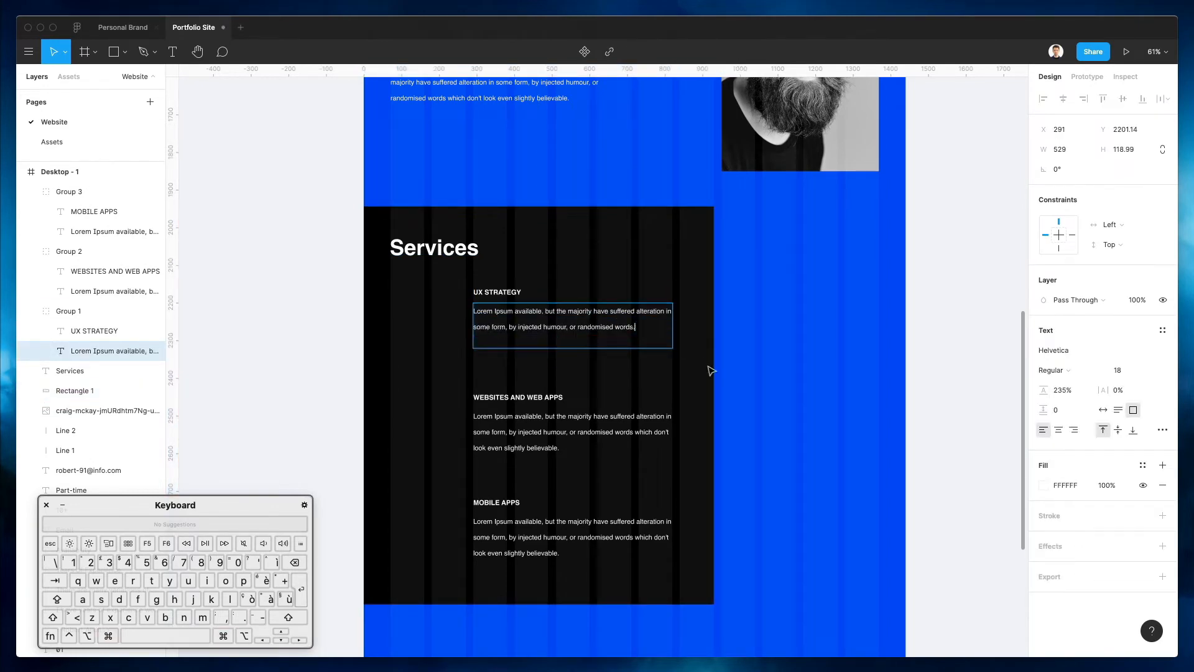
key("Escape")
left_click(577, 547, "super")
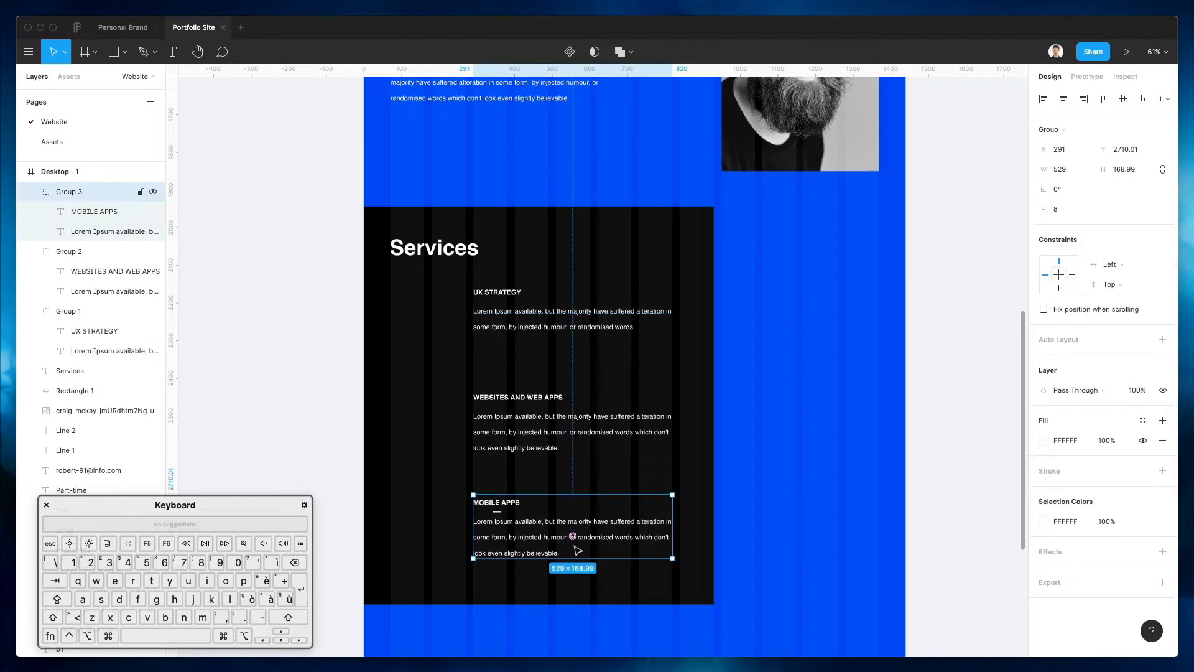
double_click(516, 544)
left_click_drag(509, 537, 585, 562)
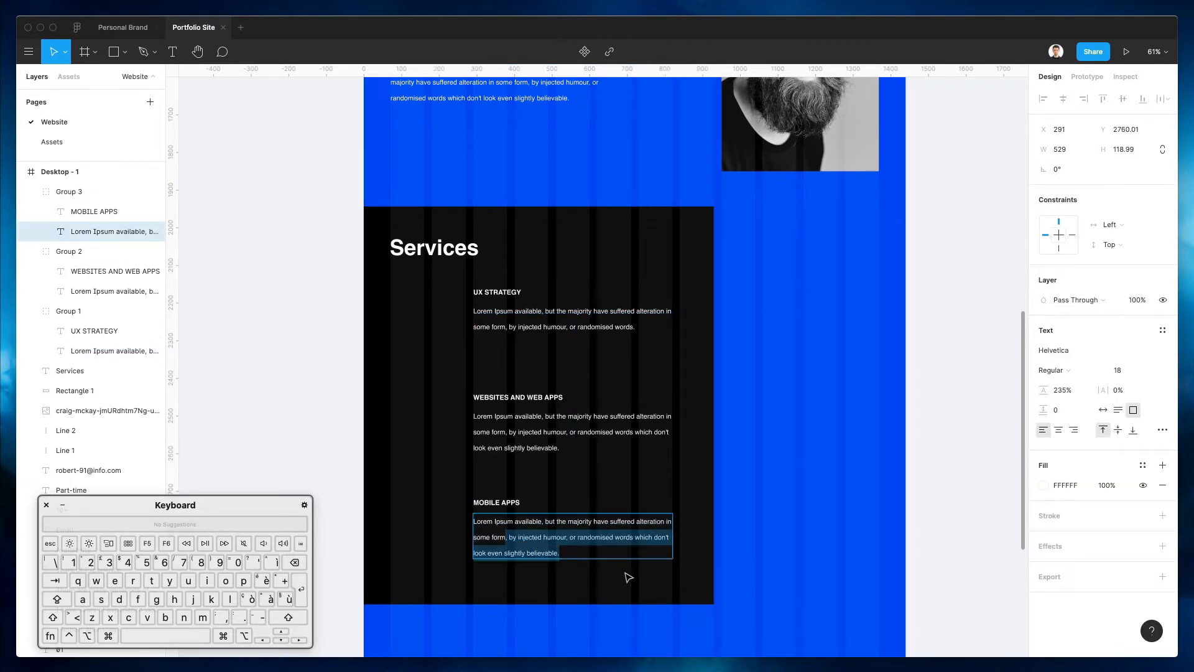
type(".")
key("Escape")
left_click(754, 424)
Move the lower two service blocks up, then nudge all three blocks down together
left_click_drag(498, 504, 497, 491)
key("super+z")
left_click(562, 430, "shift")
left_click_drag(562, 430, 563, 404)
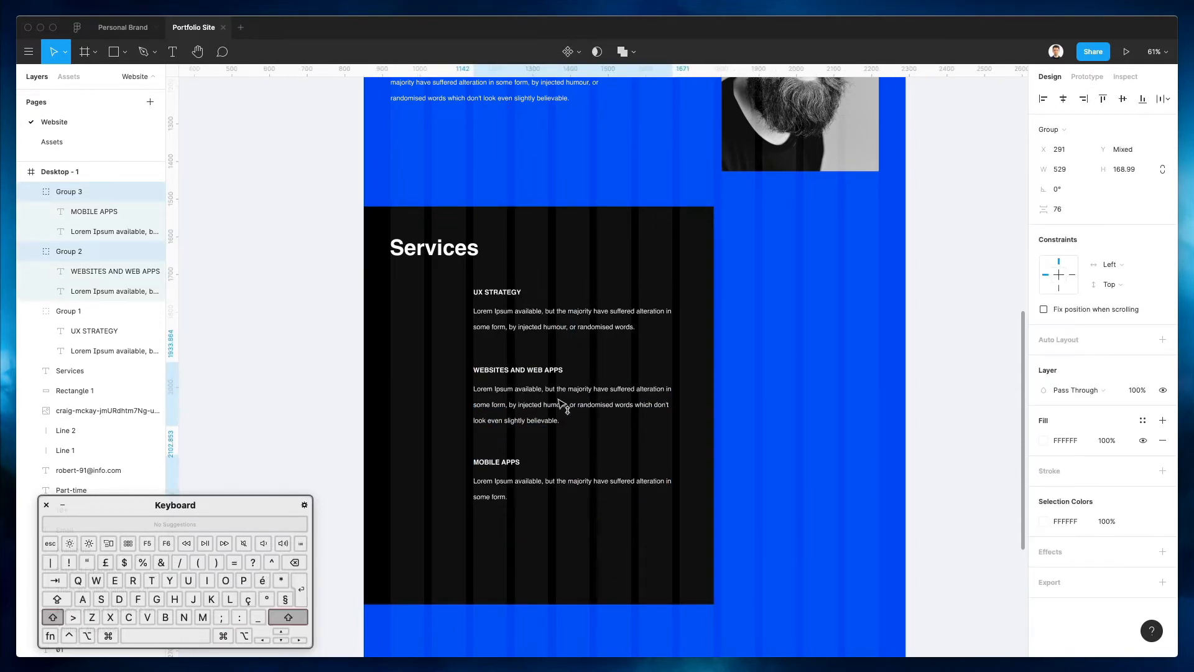
left_click(821, 355)
left_click(567, 321, "shift")
left_click(533, 398, "shift")
left_click(501, 483, "shift")
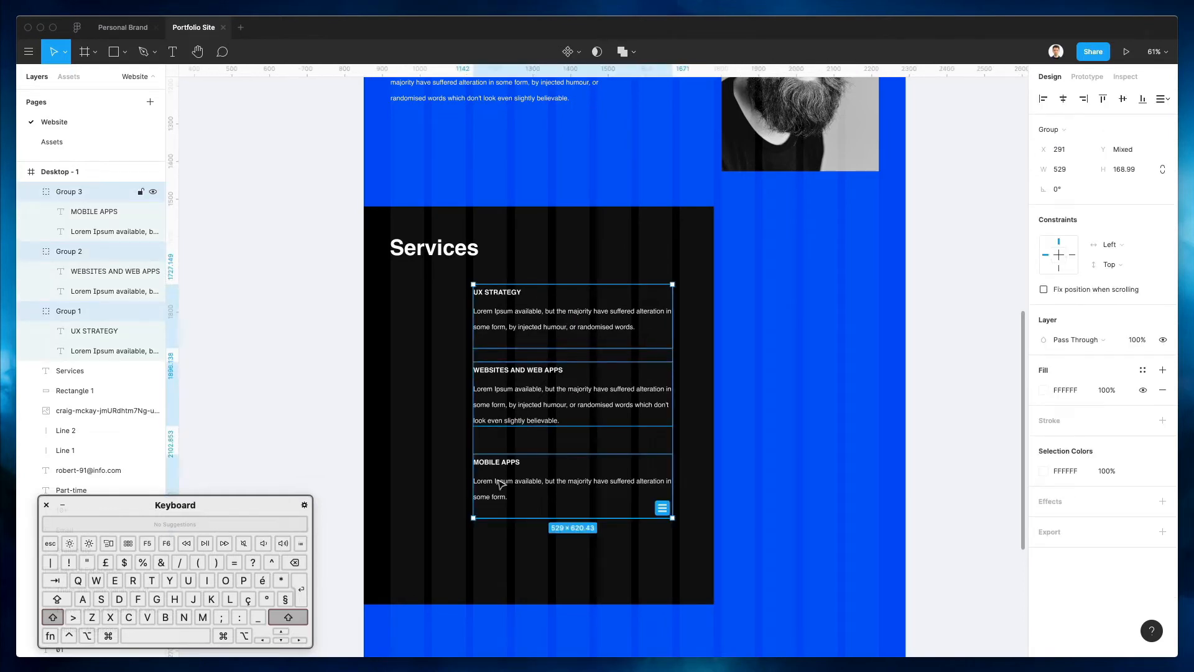
key("shift+Down")
key("shift+Down")
key("shift+Down")
key("shift+Down")
left_click(773, 338)
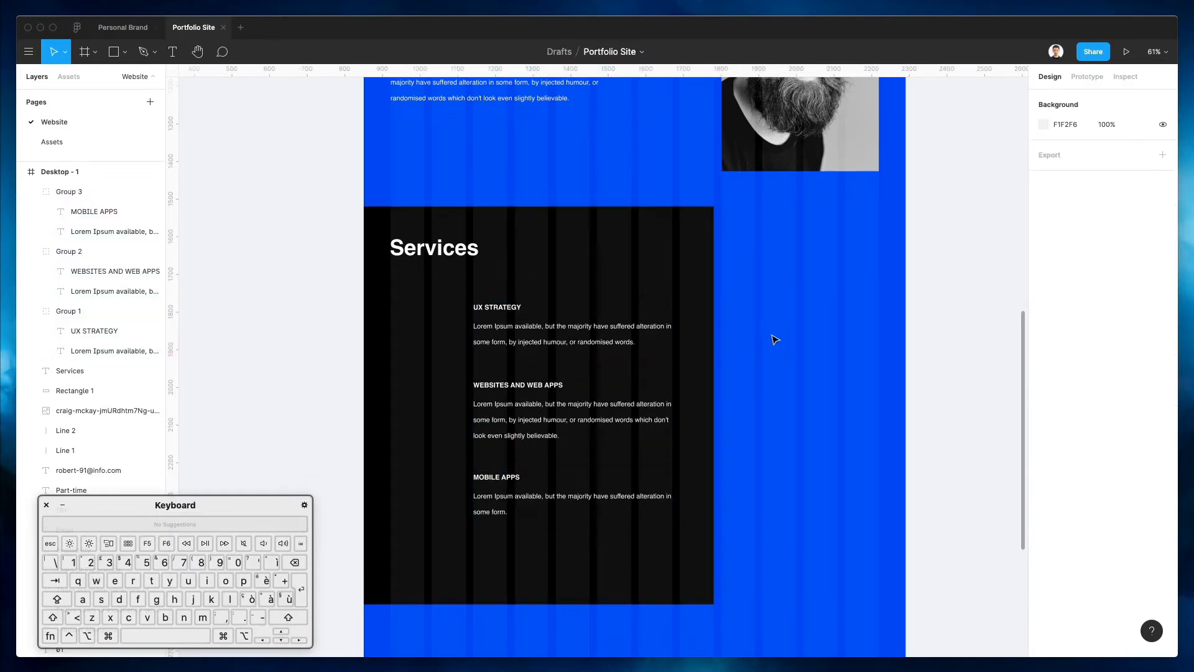
left_click(562, 312)
left_click(519, 329)
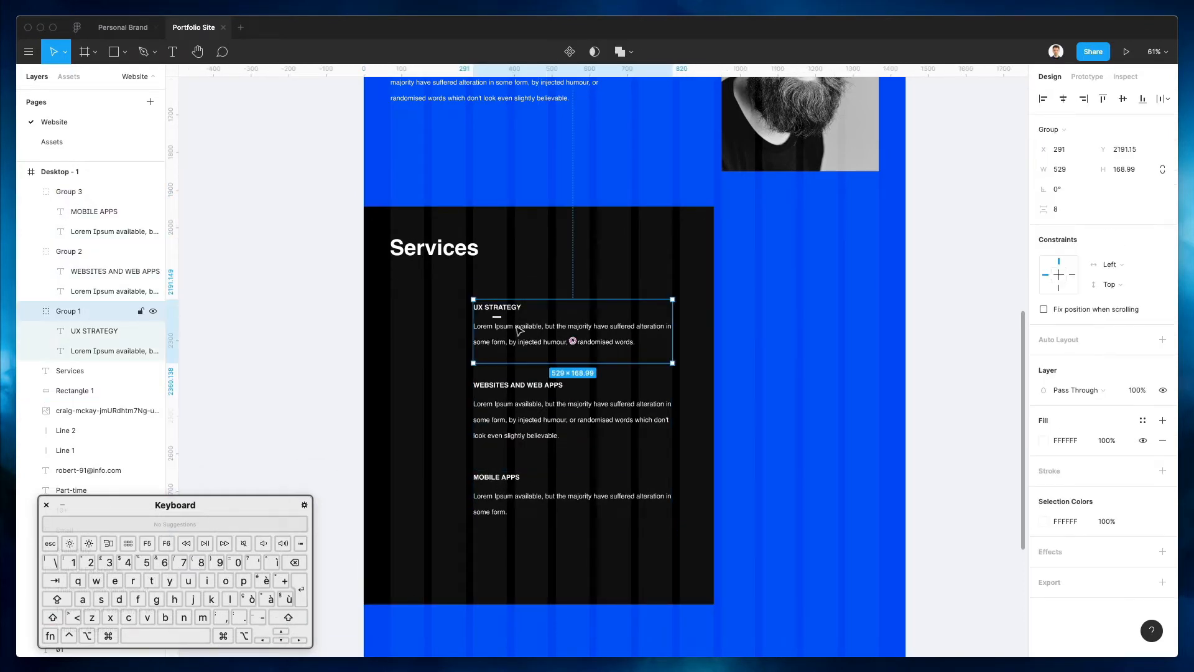
double_click(560, 346)
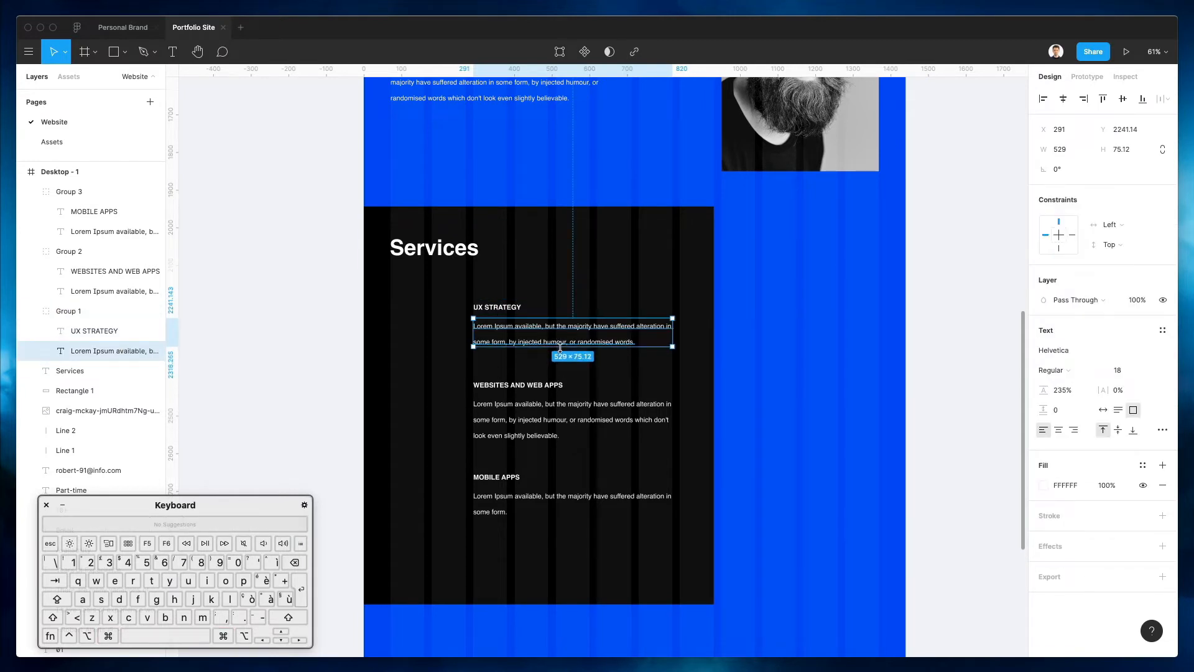
left_click(560, 420, "super")
left_click(502, 511, "super")
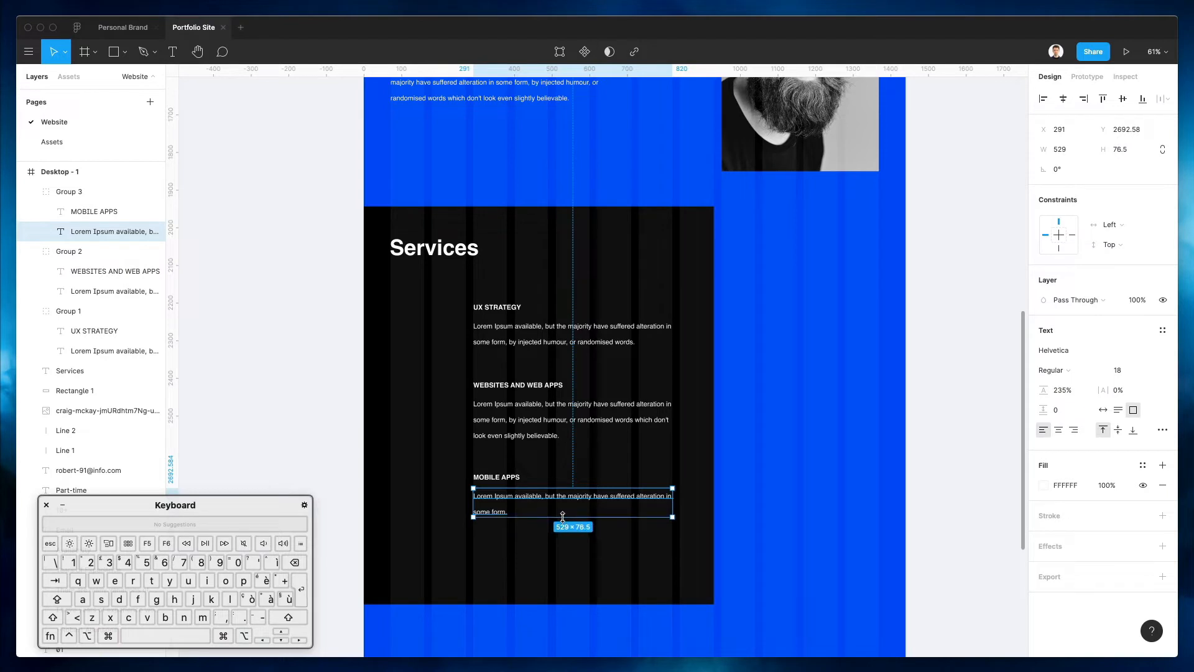
left_click(829, 376)
Duplicate the black Services background rectangle with copy and paste
left_click(575, 222, "super")
key("super+c")
key("super+v")
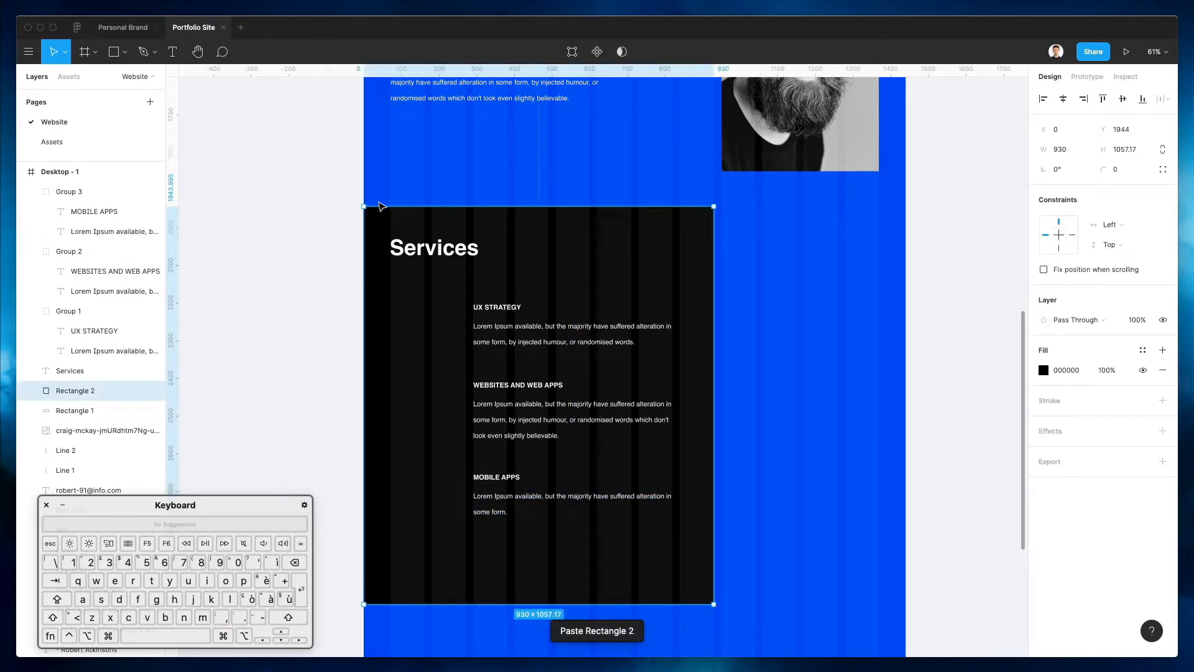
Resize the duplicate rectangle into a thin wide bar along the Services block's bottom edge
left_click_drag(366, 208, 856, 510)
left_click_drag(708, 497, 616, 476)
key("super+bracketright")
key("super+bracketright")
key("super+bracketright")
key("super+bracketright")
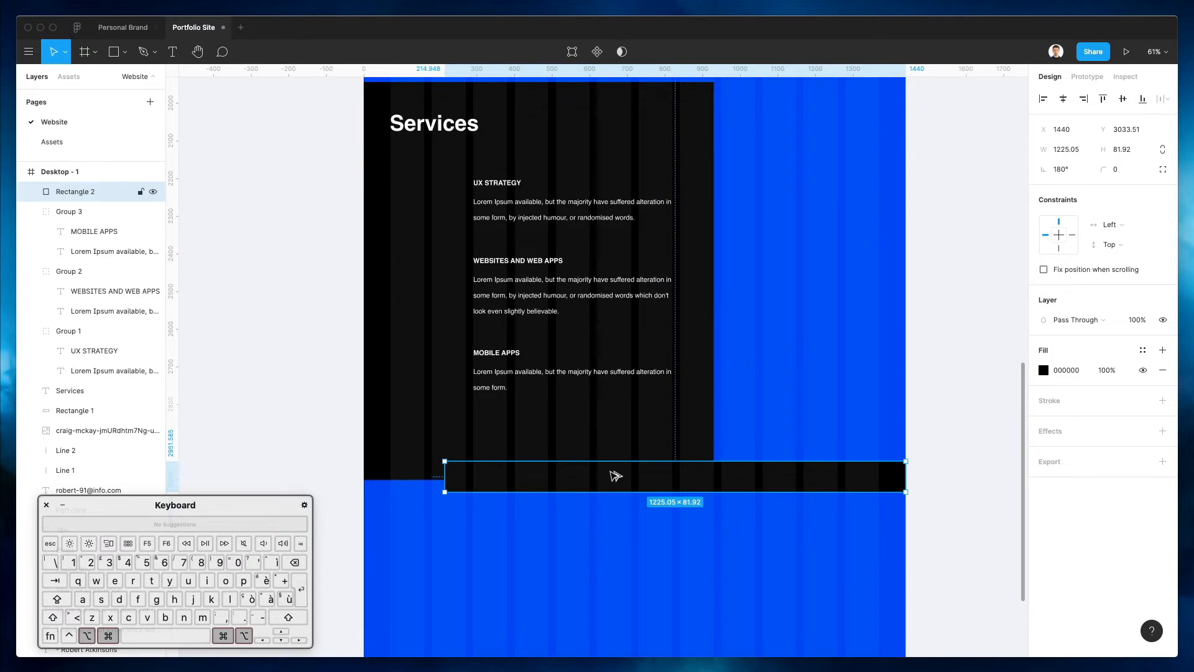
left_click_drag(615, 475, 614, 480)
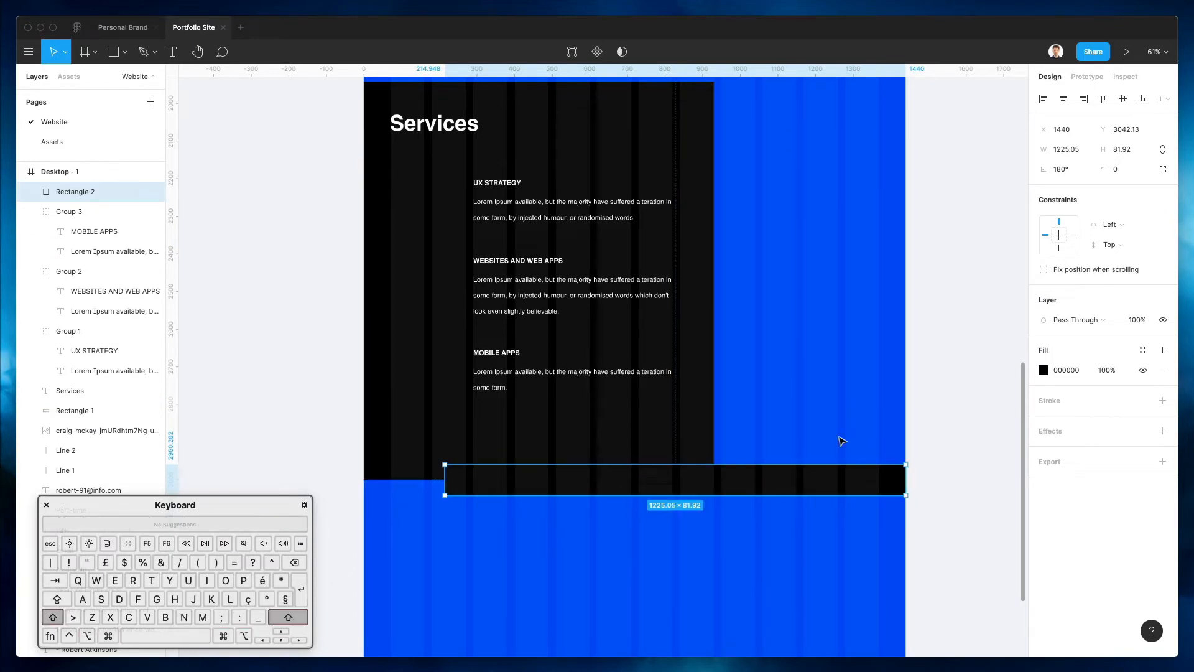
Fill the bar bright yellow FFF500
left_click(1043, 370)
left_click(934, 509)
left_click_drag(1004, 367, 1047, 311)
scroll(625, 381, "down", 5)
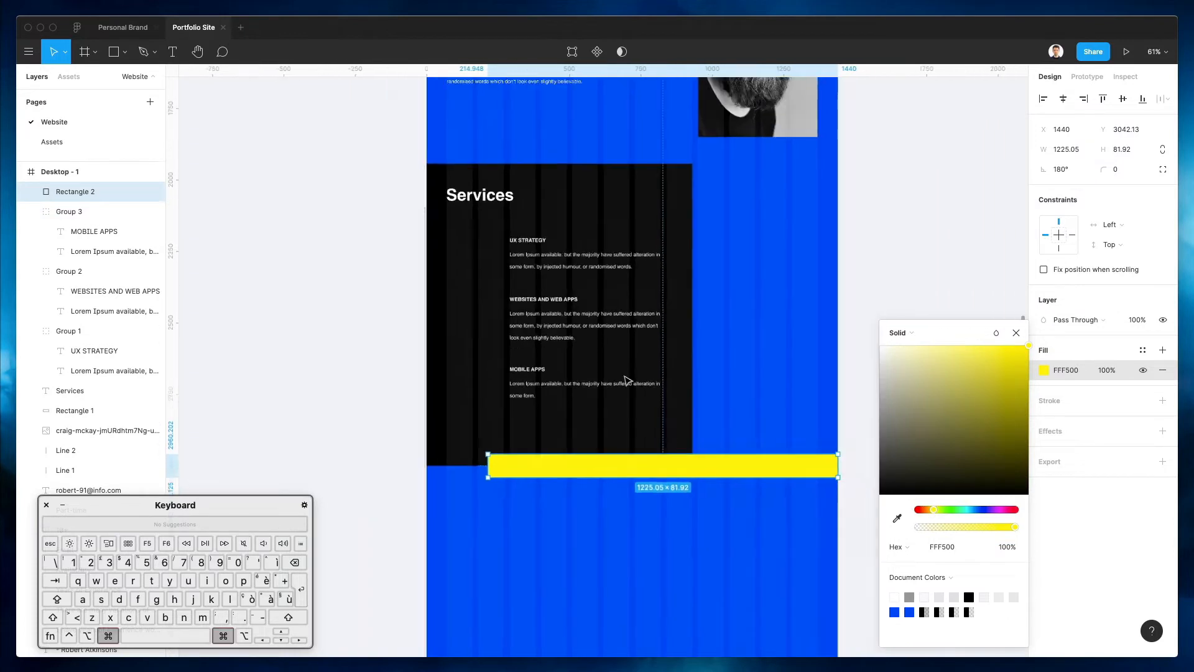
scroll(625, 380, "down", 1)
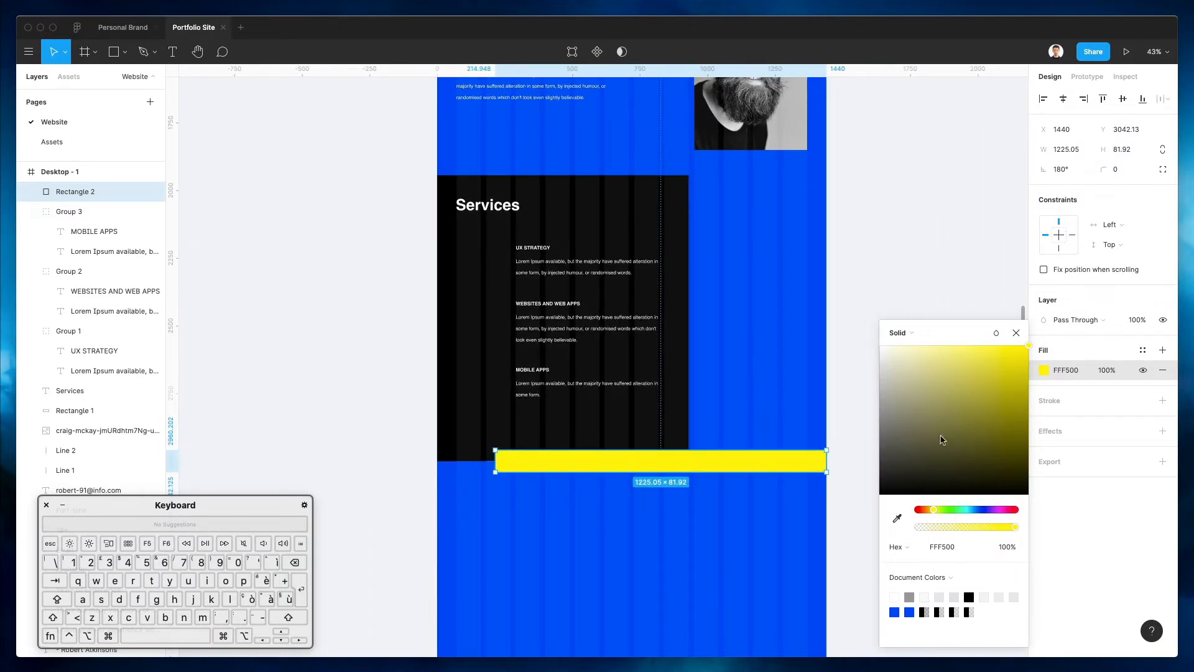
left_click(821, 373)
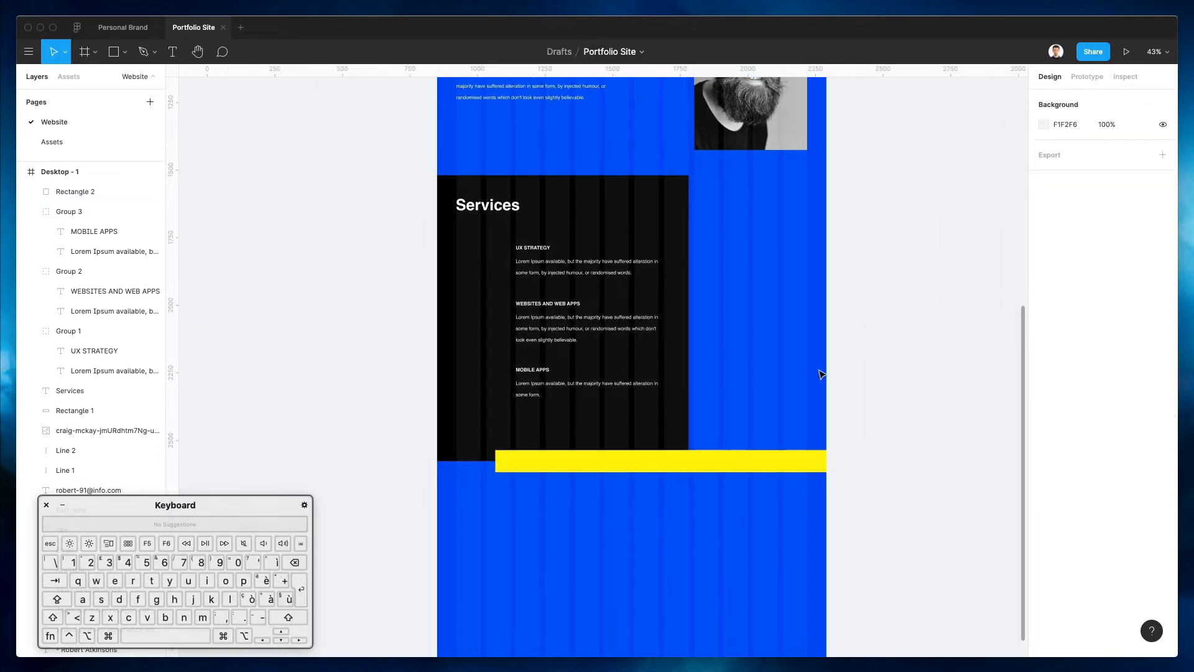
scroll(873, 341, "up", 10)
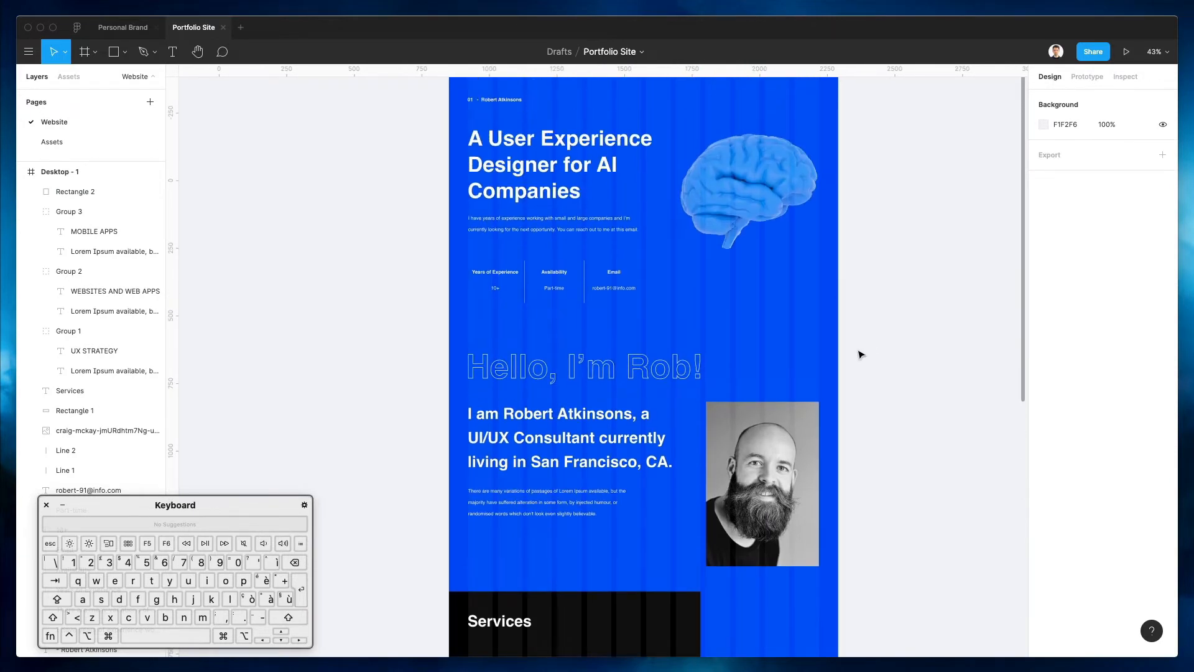
scroll(837, 405, "down", 5)
scroll(836, 406, "right", 2)
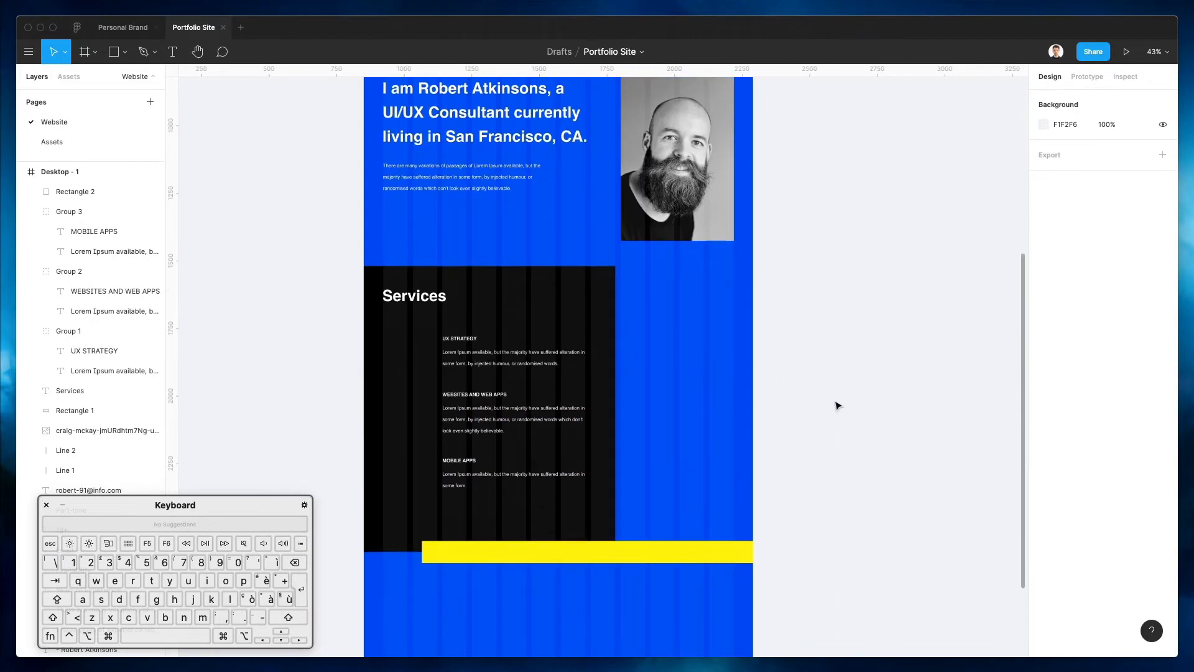
scroll(666, 405, "up", 10)
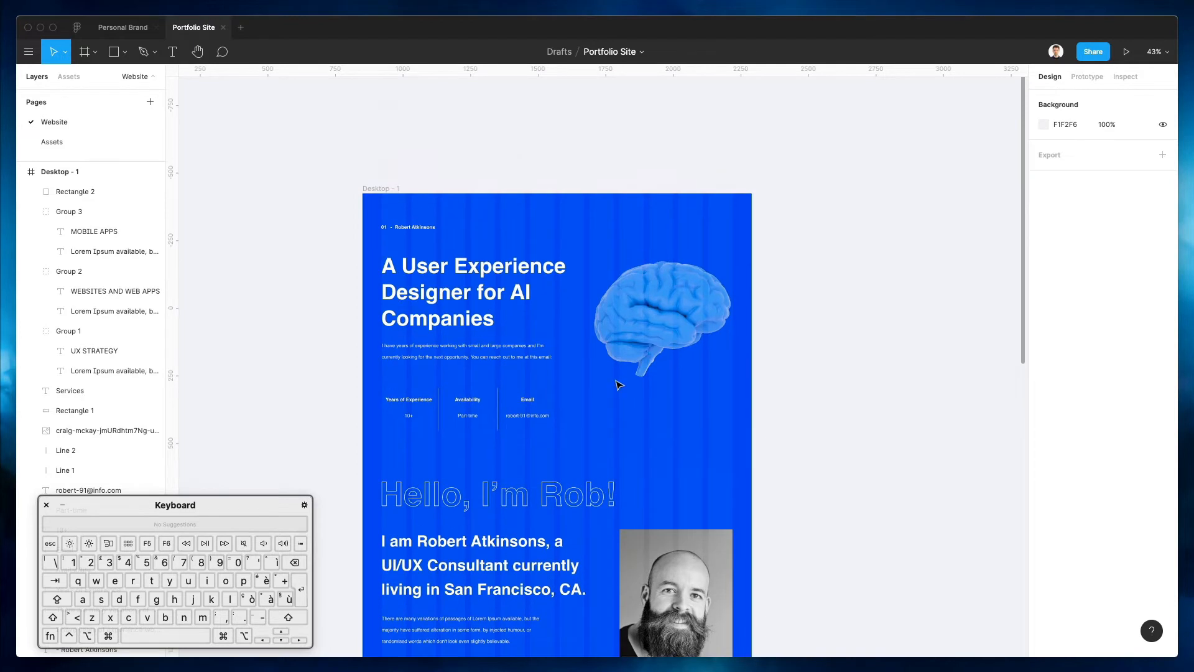
scroll(628, 248, "down", 4)
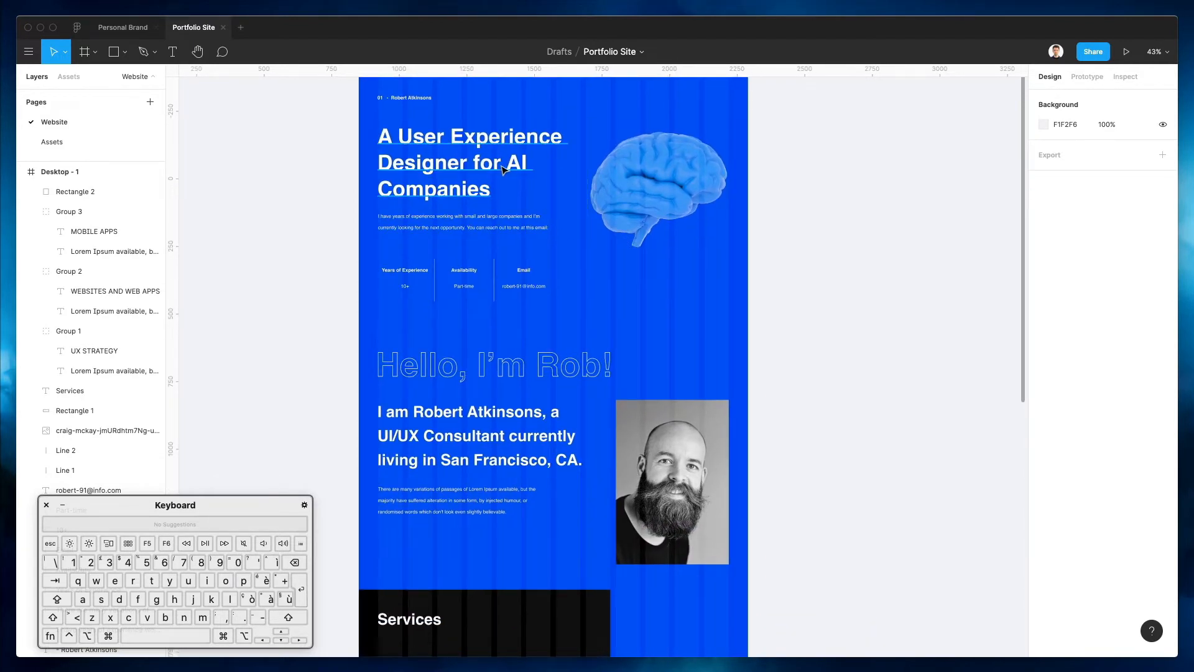
scroll(638, 242, "down", 10)
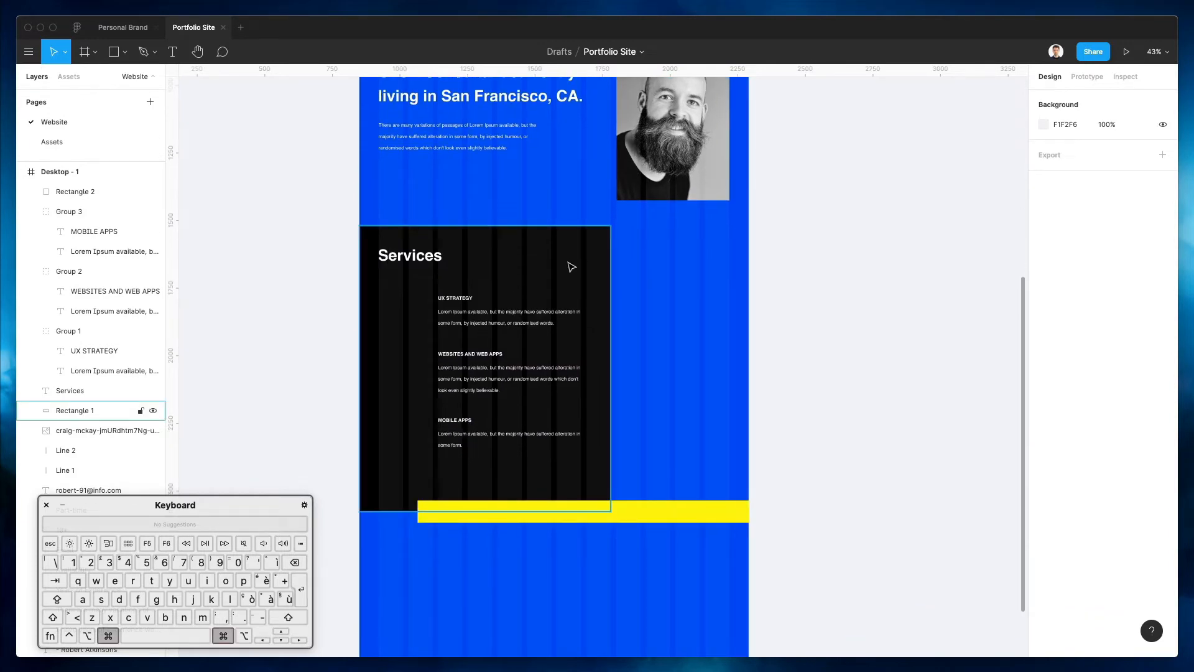
scroll(572, 267, "down", 2)
scroll(571, 267, "up", 8)
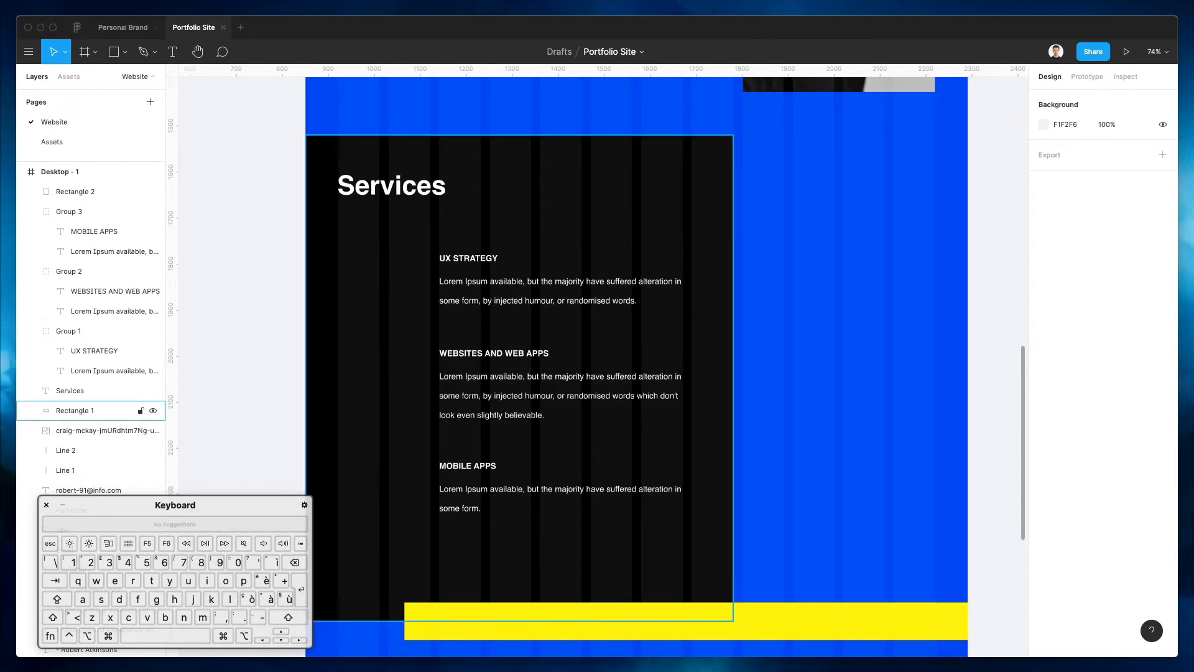
Place Nucleo's chess-knight icon from a 'strategy' search beside UX STRATEGY, enlarged and coloured white
left_click(1181, 669)
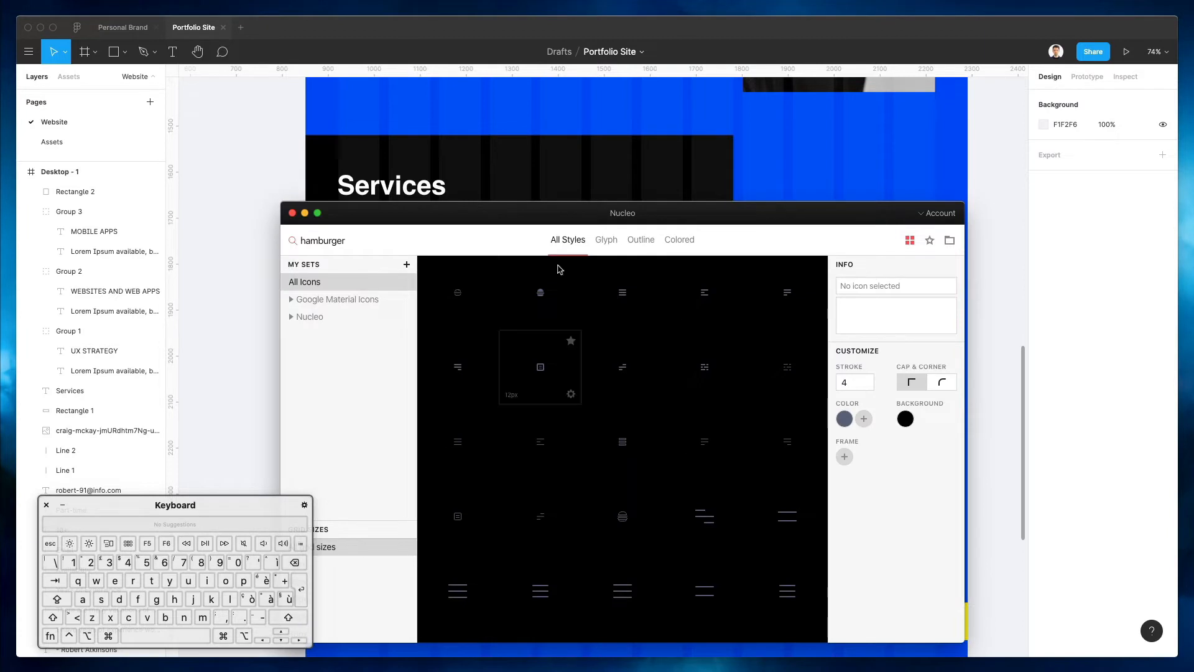
left_click_drag(505, 209, 830, 112)
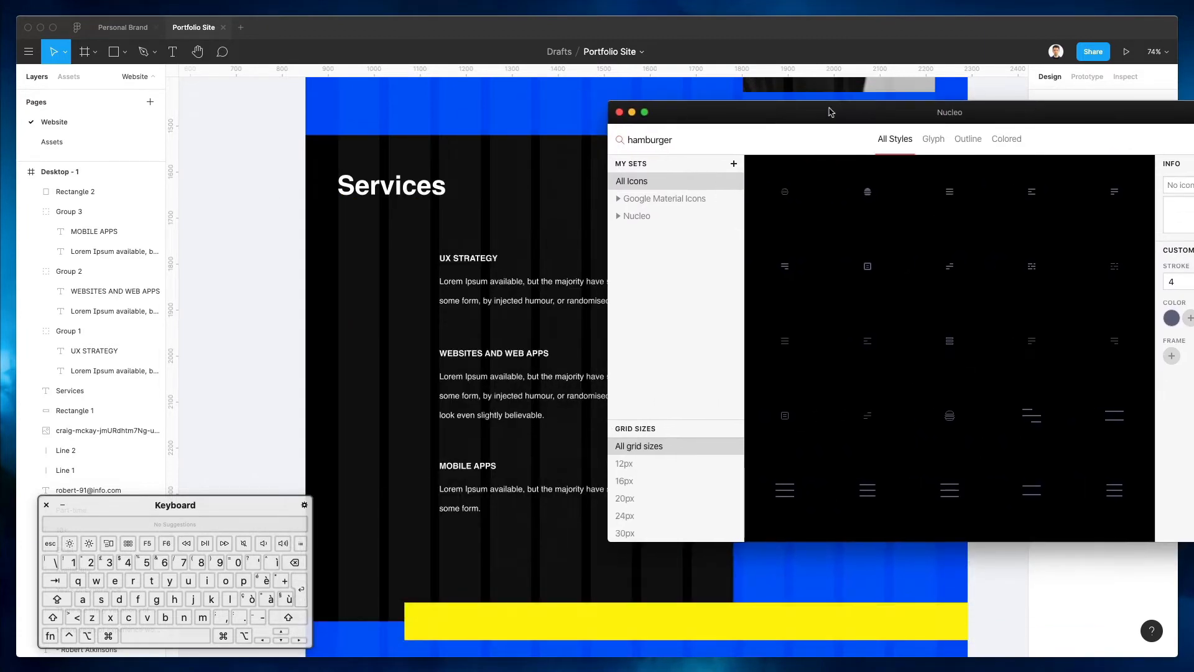
double_click(661, 139)
type("strategy")
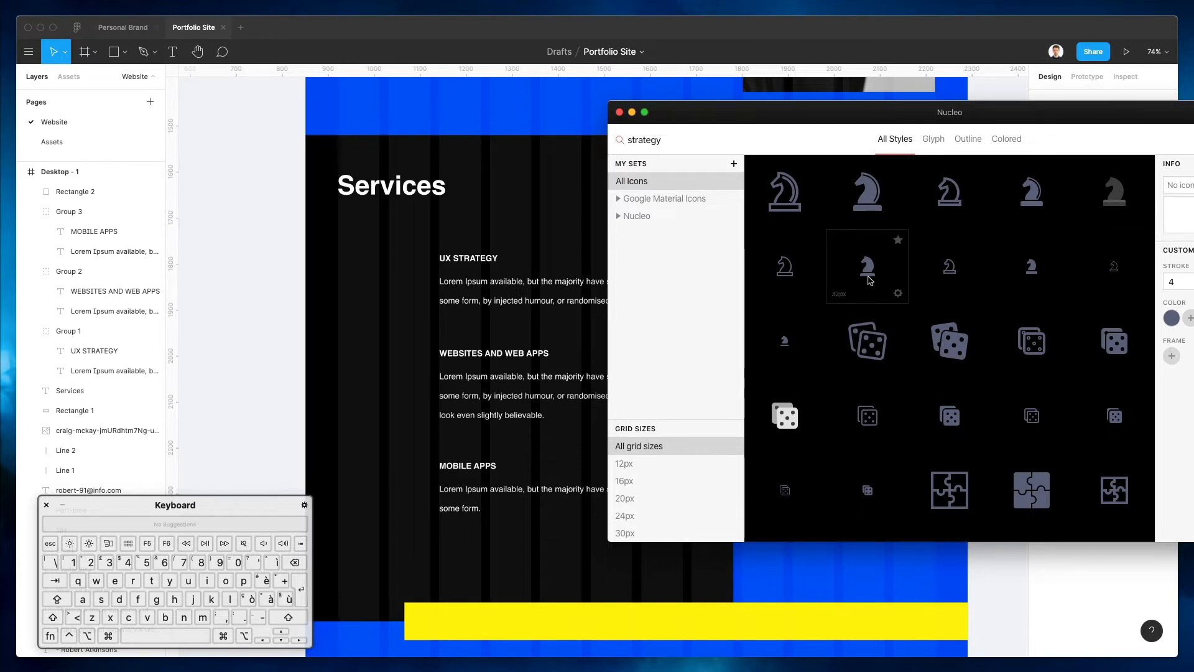
left_click_drag(630, 295, 415, 255)
left_click(392, 274)
key("super+z")
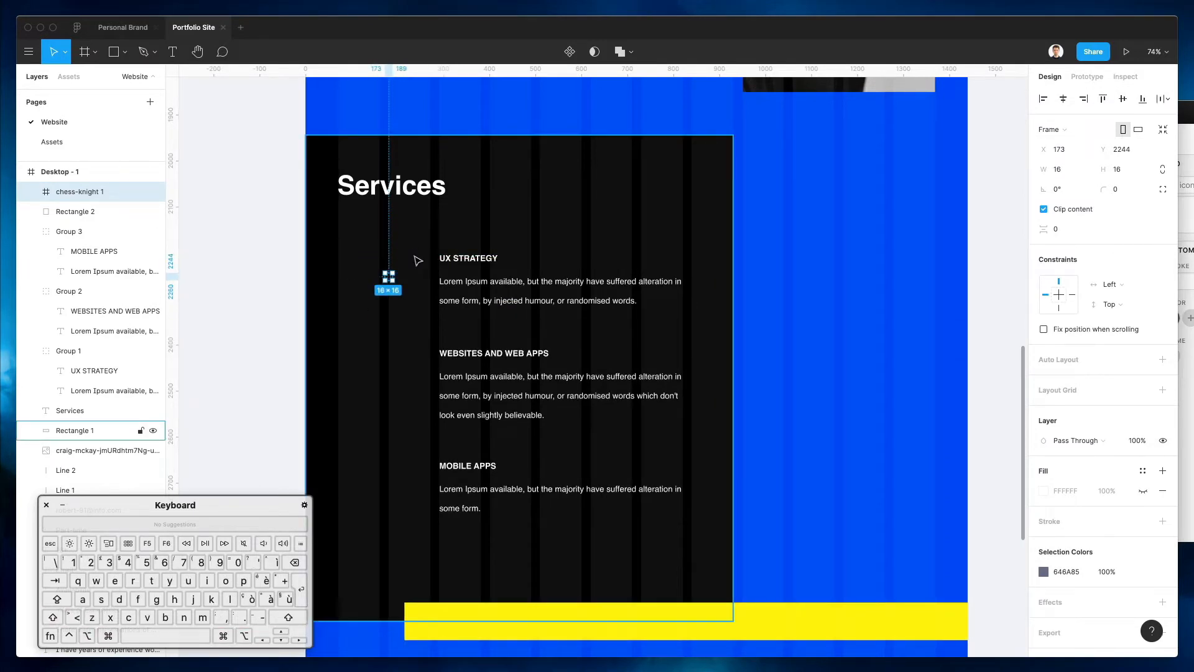
mouse_move(393, 271)
left_mouse_down()
mouse_move(415, 247)
mouse_move(396, 277)
left_mouse_up()
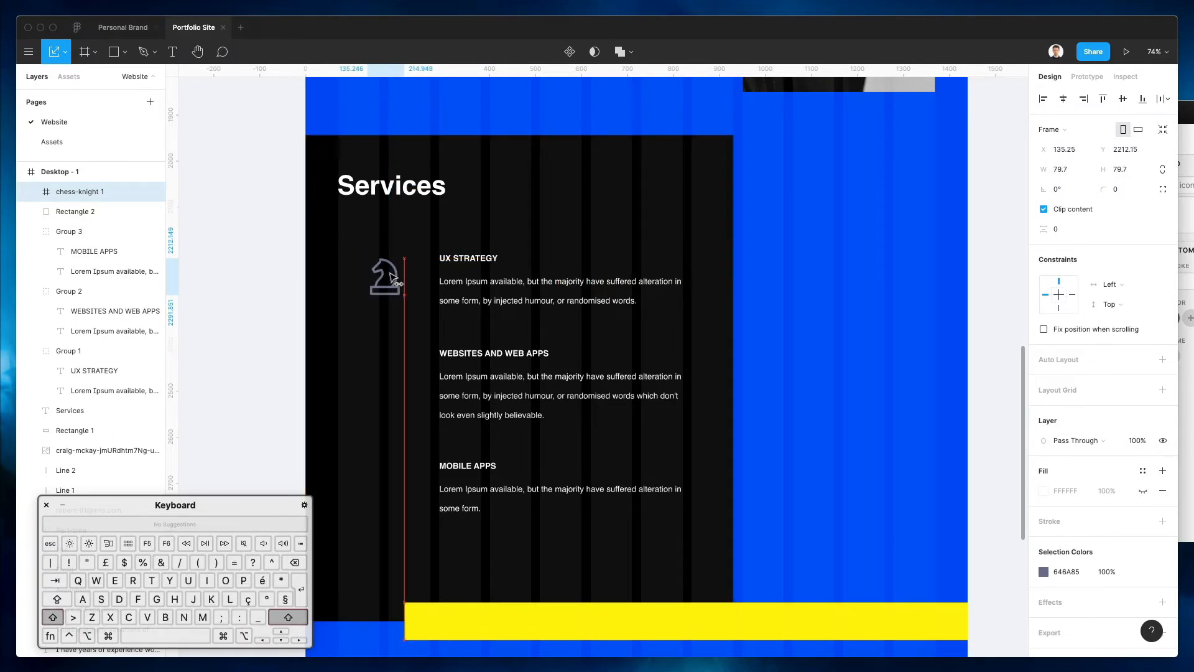
left_click(1043, 572)
left_click_drag(935, 416, 660, 172)
left_click(769, 252)
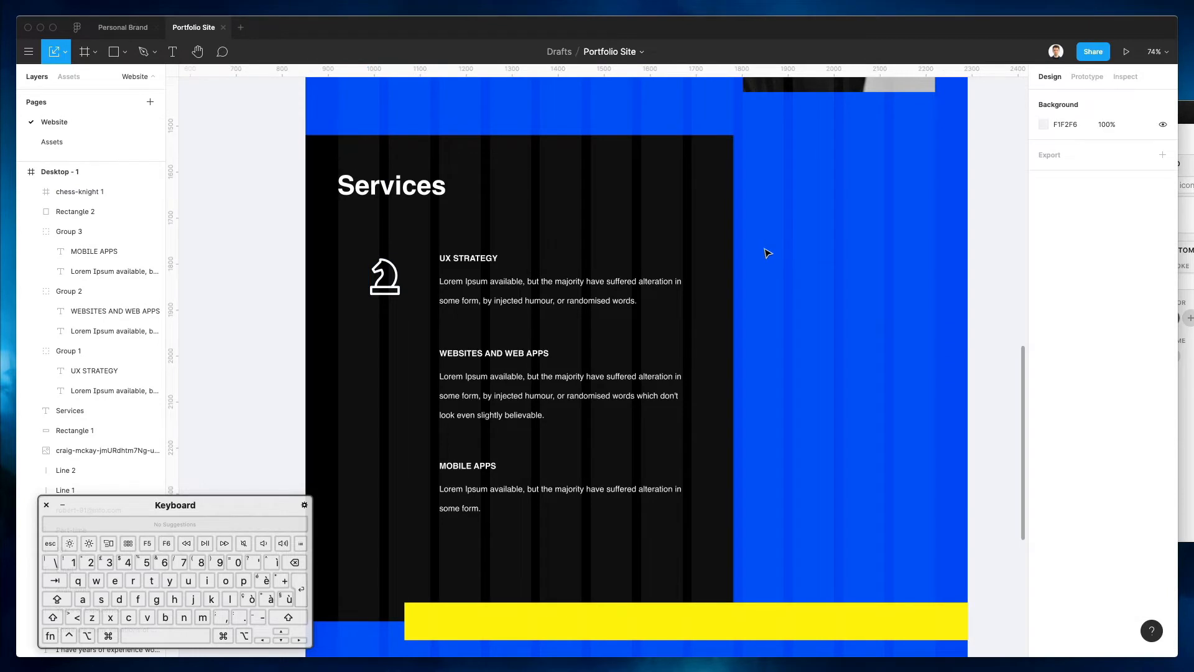
scroll(766, 253, "down", 1)
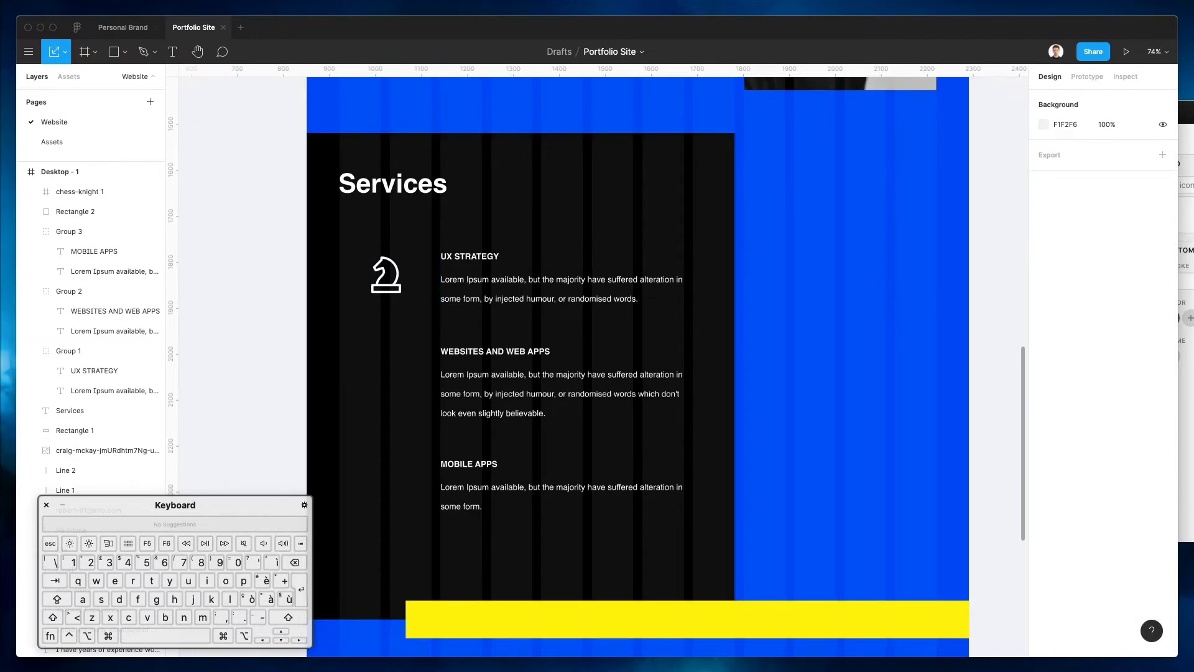
Search Nucleo for 'websi', place a website wireframe icon, and enlarge it near the knight
left_click(1186, 367)
double_click(690, 144)
type("websi")
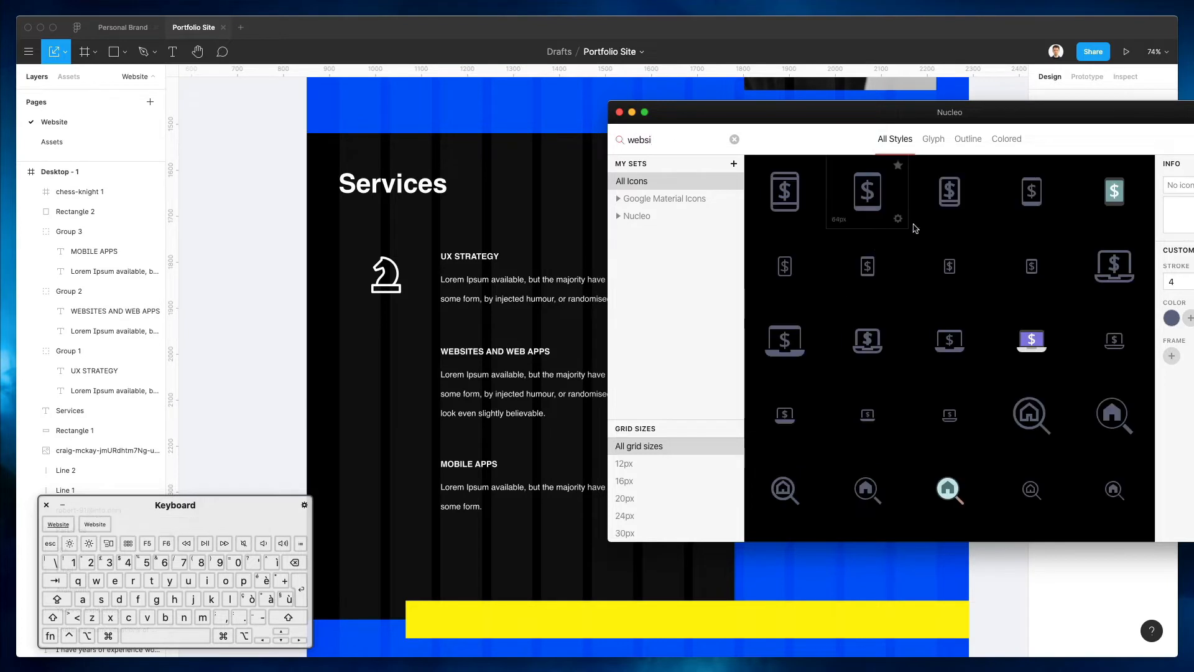
scroll(933, 236, "down", 5)
scroll(962, 244, "down", 10)
scroll(962, 245, "down", 3)
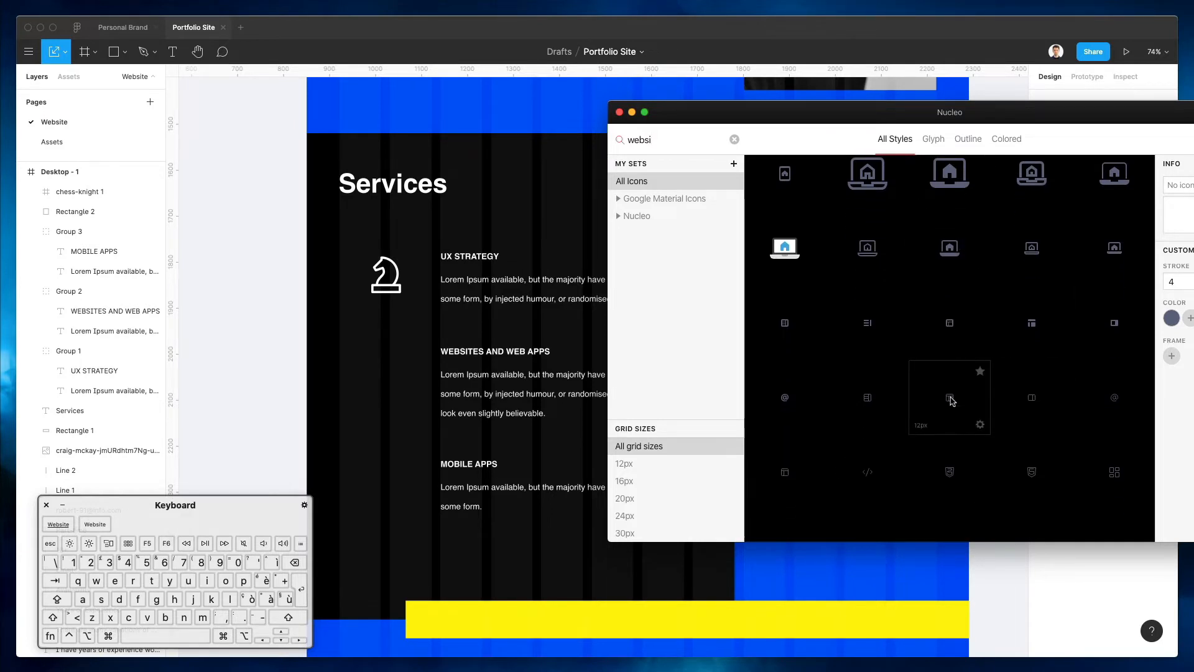
left_click_drag(951, 401, 396, 339)
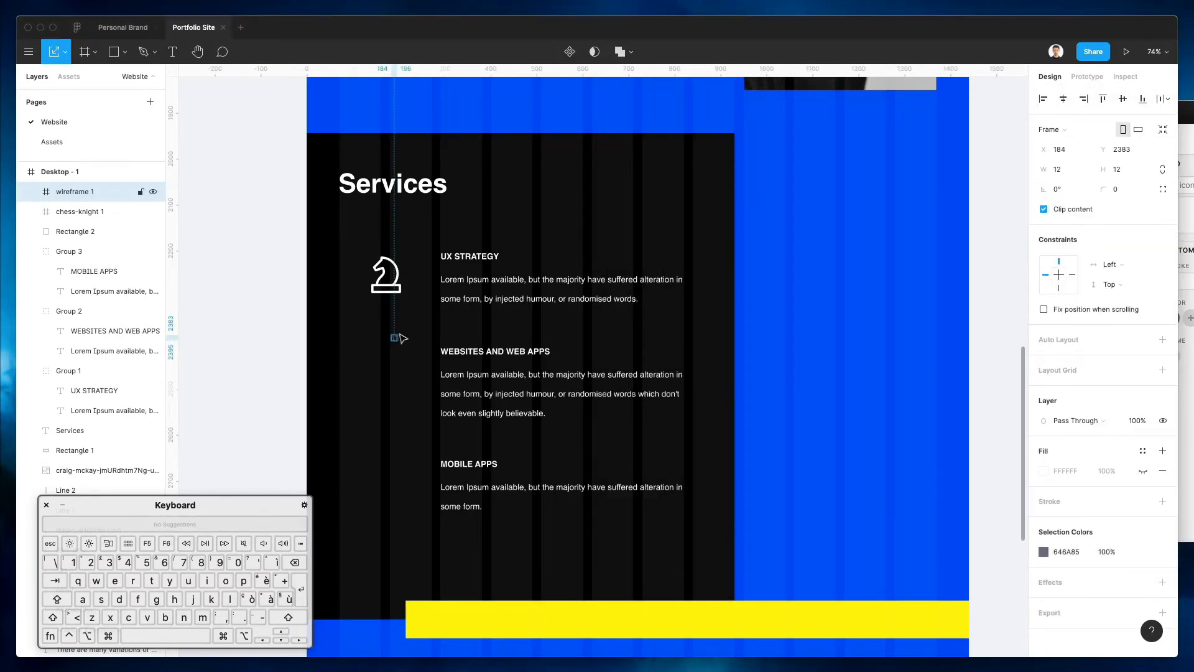
scroll(396, 339, "up", 10)
left_click_drag(406, 337, 453, 287)
scroll(453, 288, "down", 6)
left_click_drag(419, 395, 411, 221)
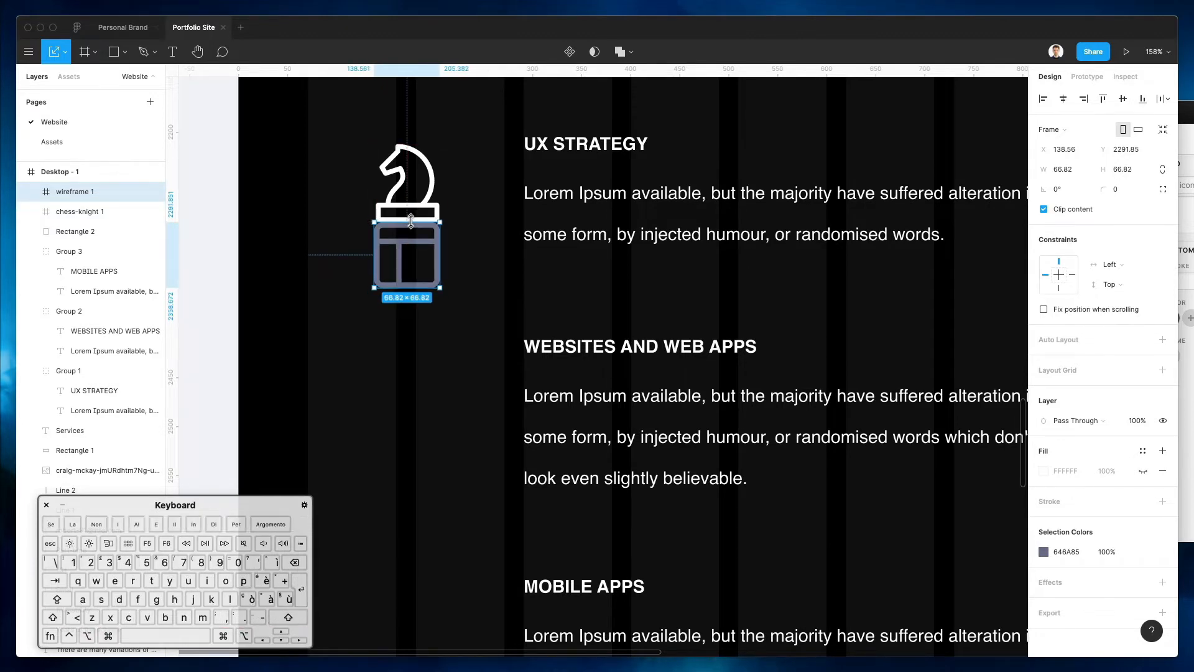
Make the wireframe icon white (FFFFFF) and align it under the knight beside WEBSITES AND WEB APPS
left_click(1044, 552)
left_click_drag(923, 421, 863, 333)
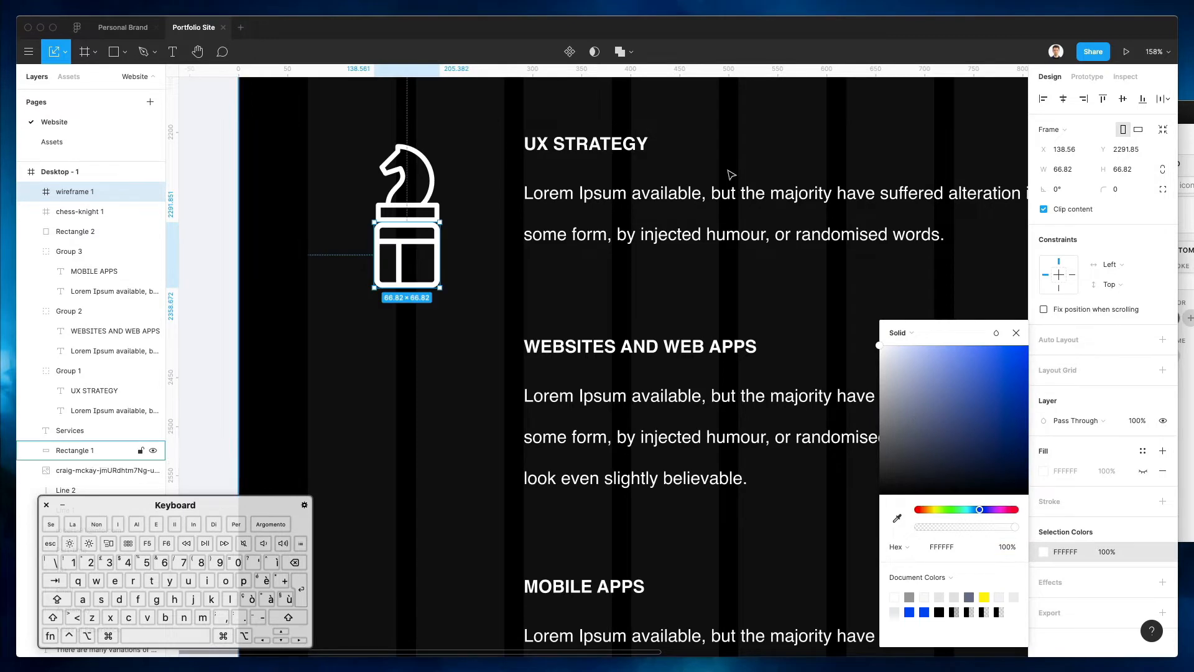
key("Escape")
left_click_drag(418, 244, 428, 360)
scroll(428, 359, "up", 5)
scroll(428, 360, "down", 10)
key("Up")
key("Up")
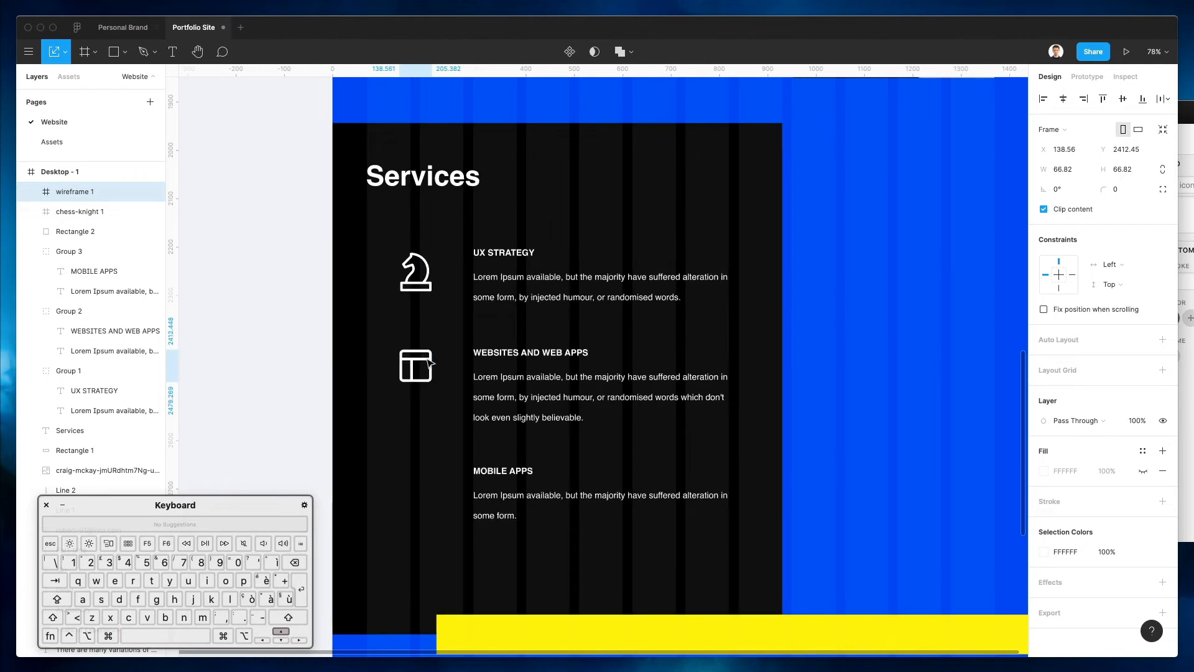
scroll(430, 363, "down", 3)
Search the Nucleo icon library for 'mobile' and browse to the waveform phone icon
left_click(1186, 299)
double_click(679, 140)
type("mobile")
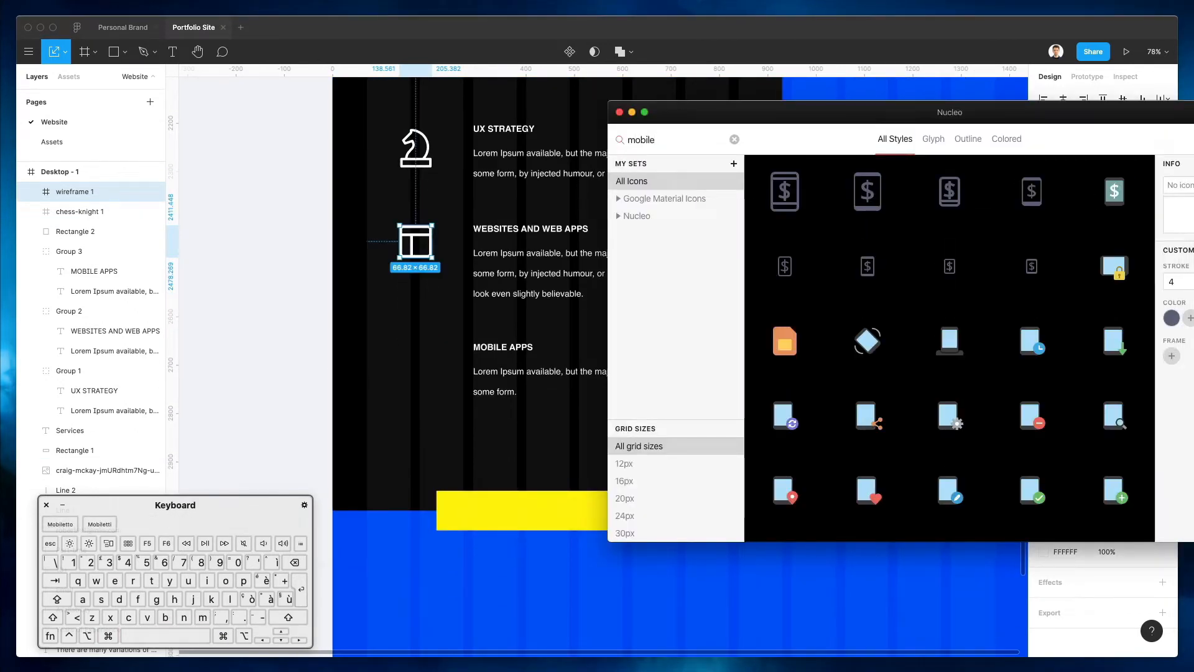
scroll(1021, 230, "down", 5)
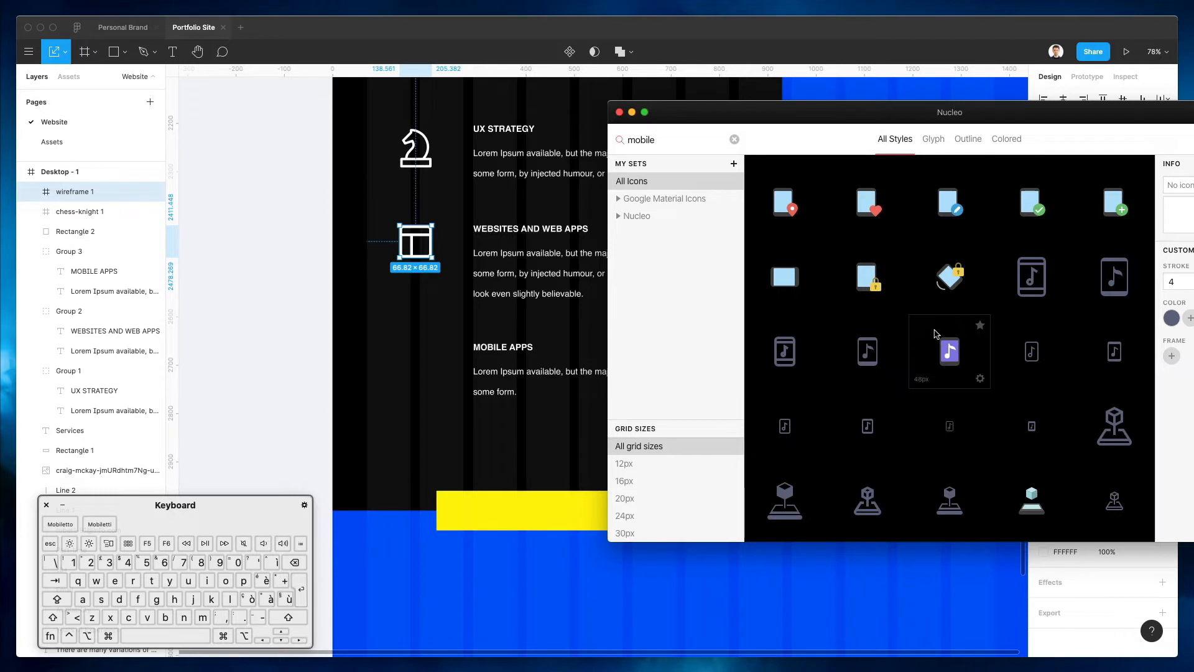
scroll(1026, 311, "down", 3)
scroll(1082, 293, "down", 3)
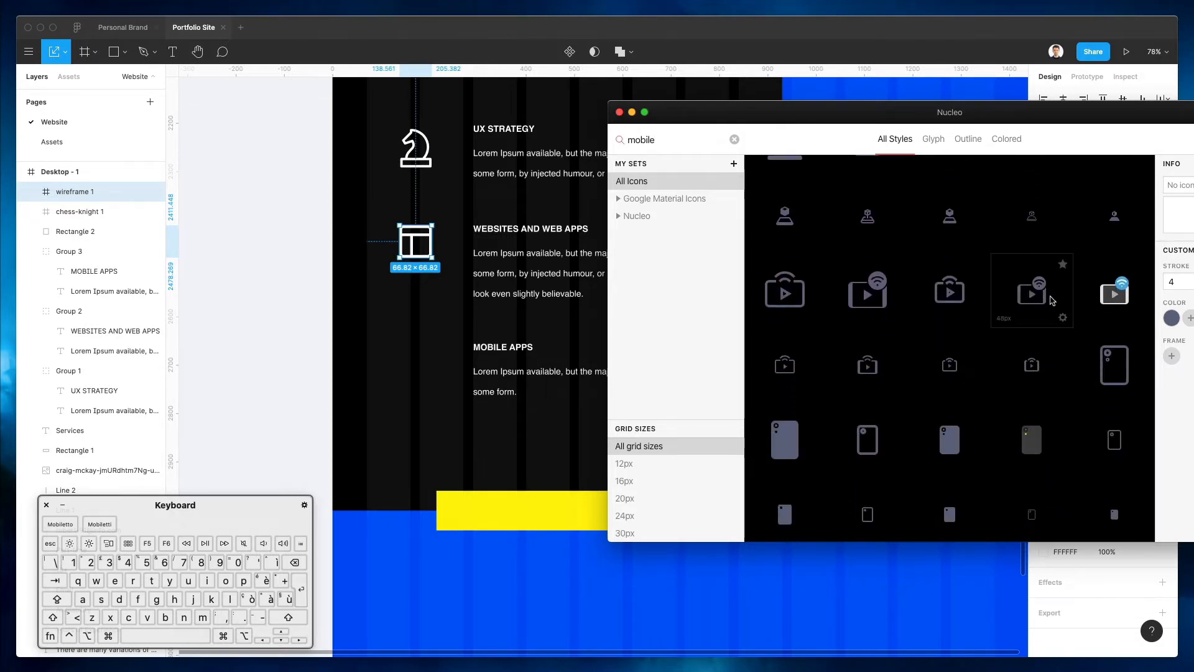
scroll(1051, 300, "down", 2)
scroll(867, 460, "down", 10)
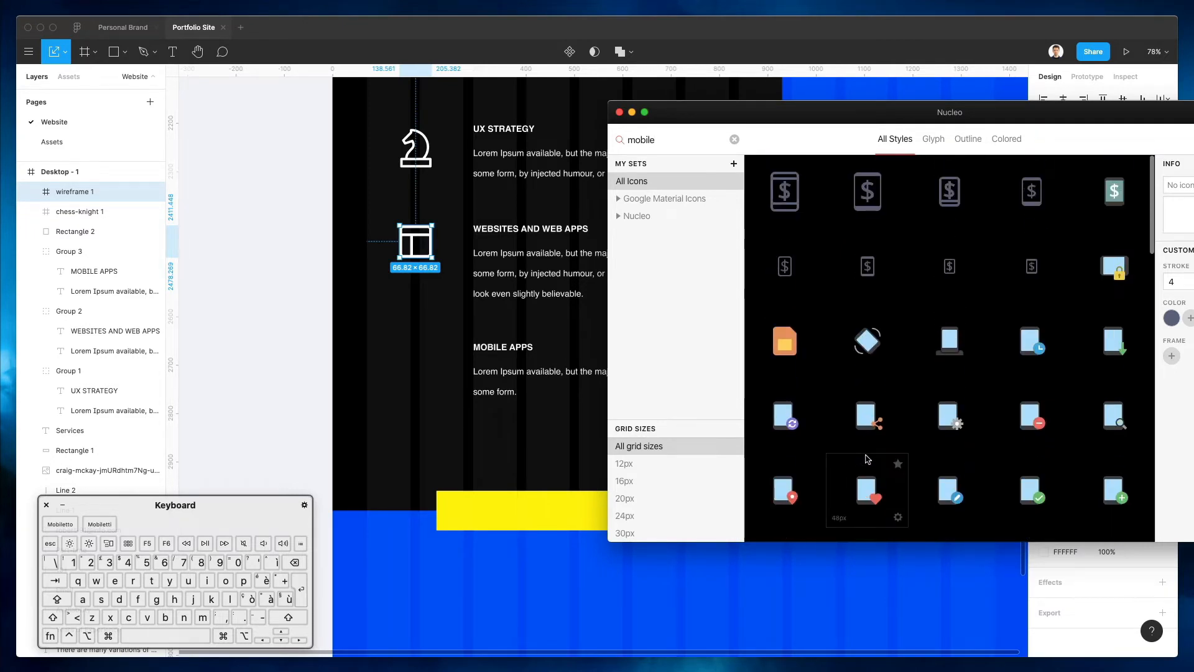
scroll(978, 252, "down", 5)
scroll(978, 252, "down", 3)
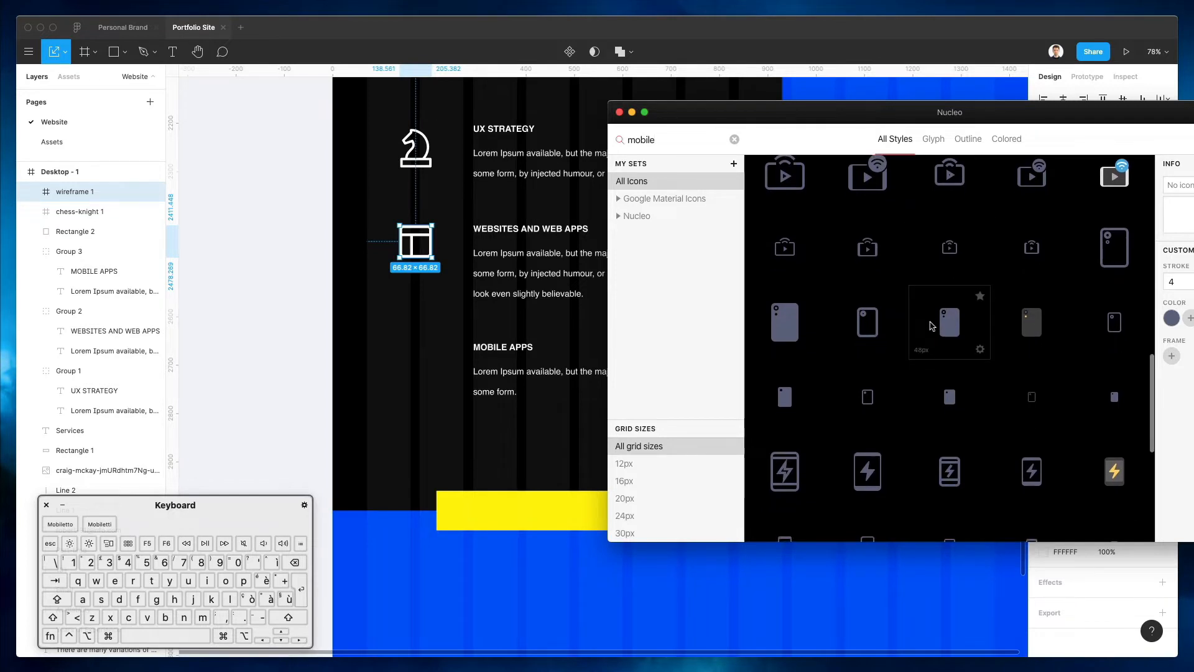
scroll(932, 326, "down", 5)
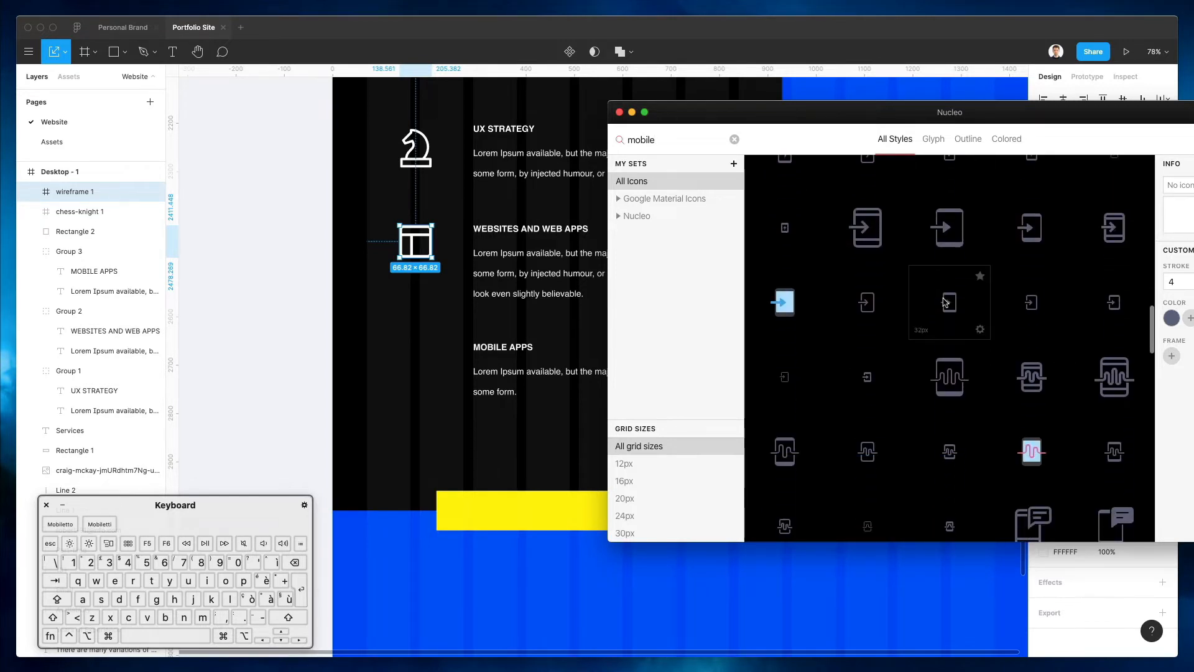
scroll(944, 301, "down", 3)
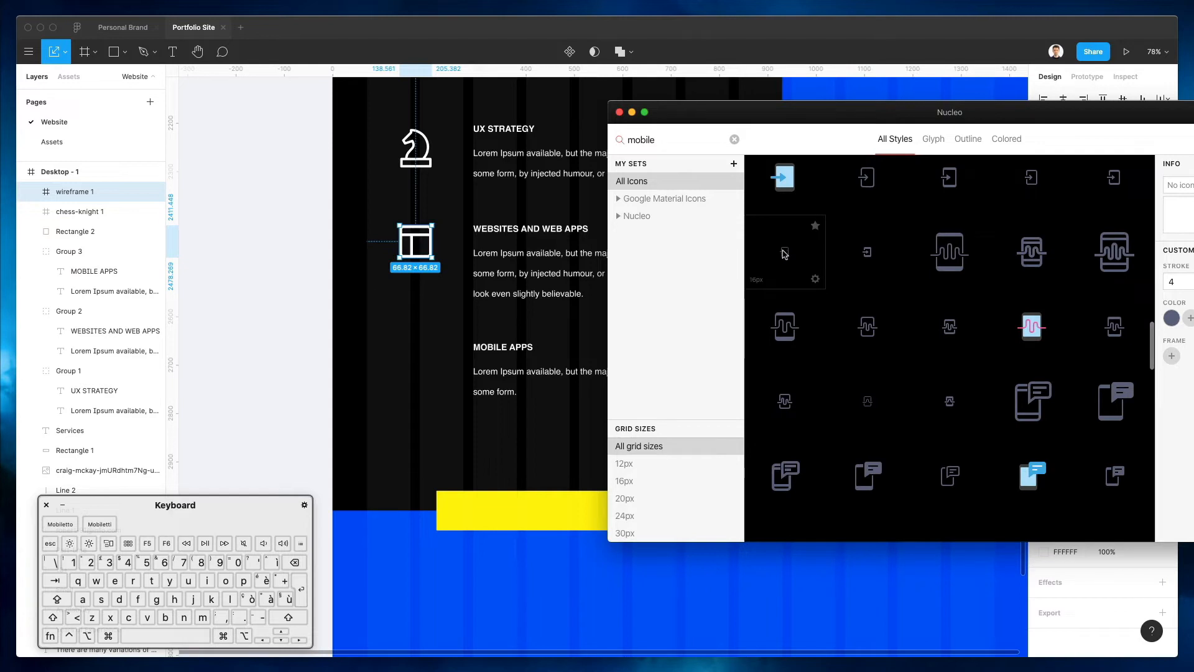
Place the waveform phone icon beside MOBILE APPS and scale it to 73.95 px
left_click_drag(792, 325, 869, 314)
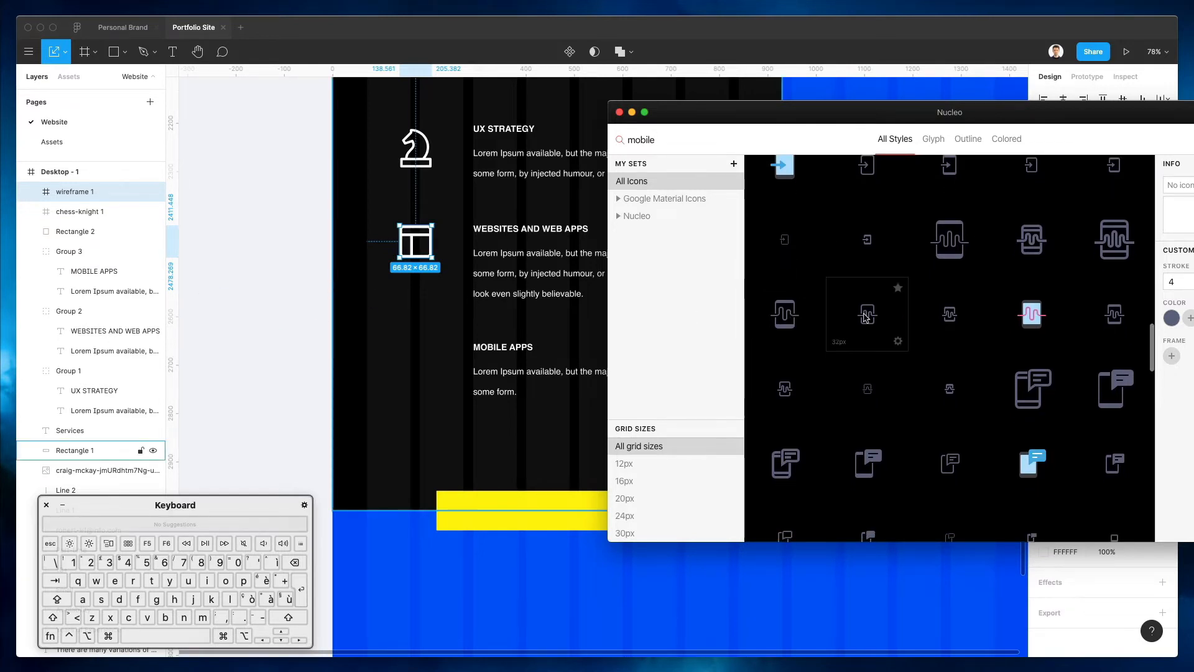
left_click_drag(861, 394, 410, 303)
scroll(410, 302, "down", 3)
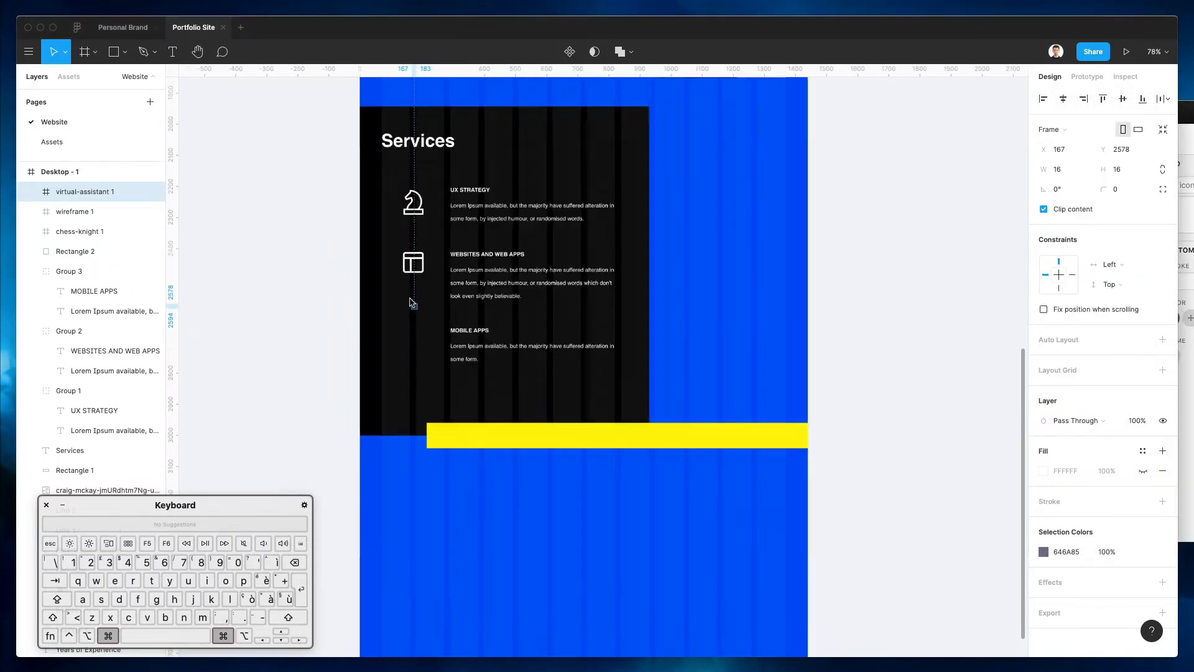
scroll(413, 303, "up", 10)
left_click_drag(427, 311, 427, 428)
Change the new phone icon's colour to white (FFFFFF)
scroll(425, 428, "down", 5)
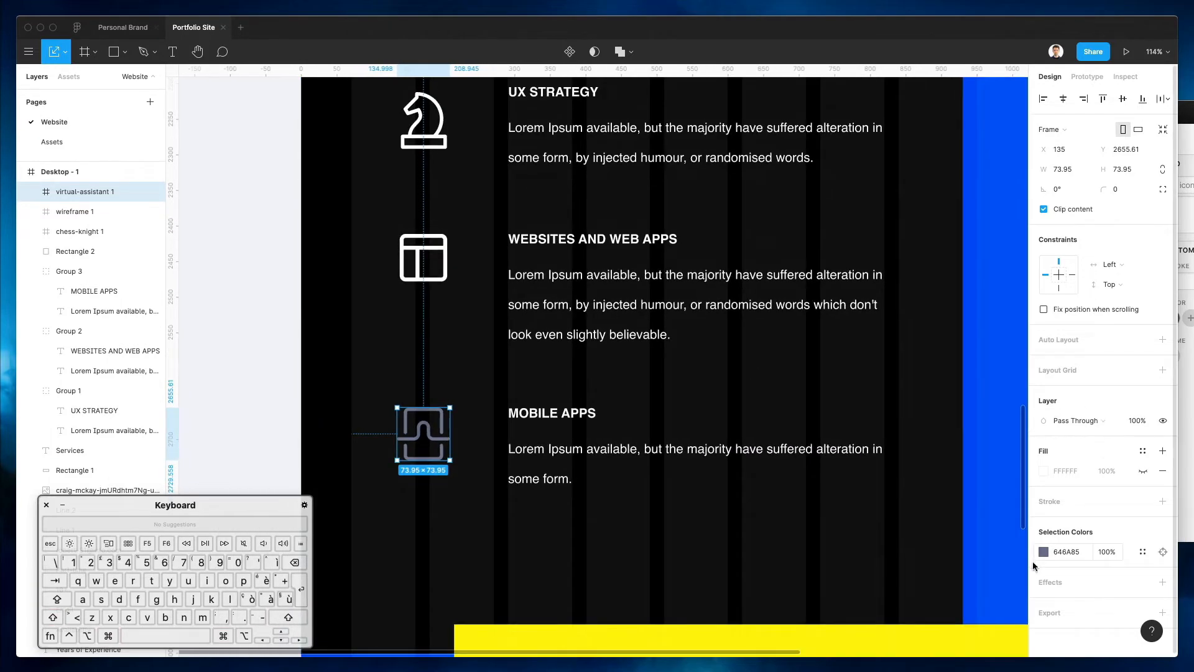
left_click(1042, 553)
left_click_drag(947, 459, 684, 149)
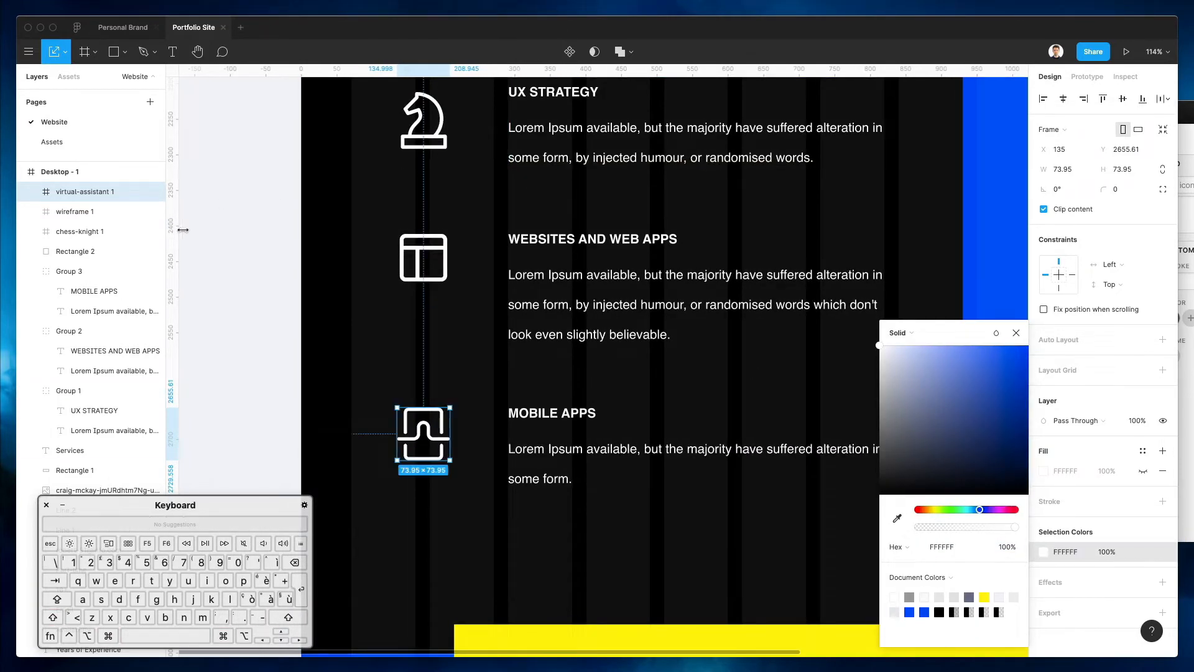
left_click(257, 268)
left_click(435, 415)
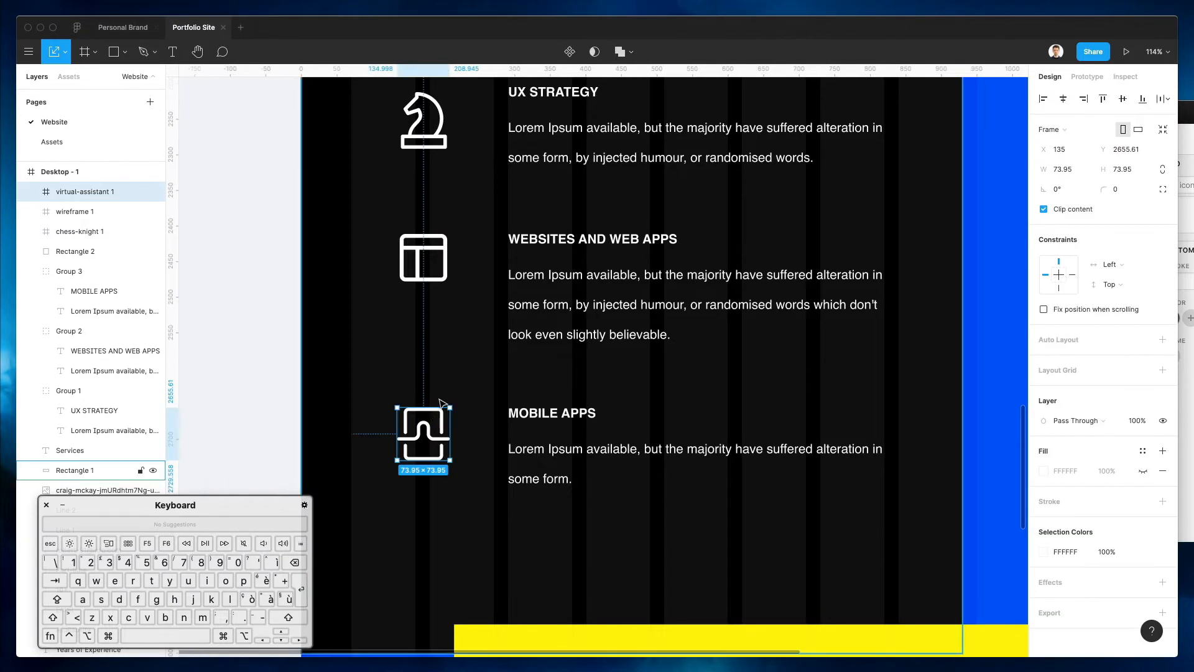
scroll(439, 403, "down", 3)
scroll(440, 403, "down", 5)
Paste a copy of black Rectangle 1 and narrow it to a 510 px strip on the right
left_click(848, 348)
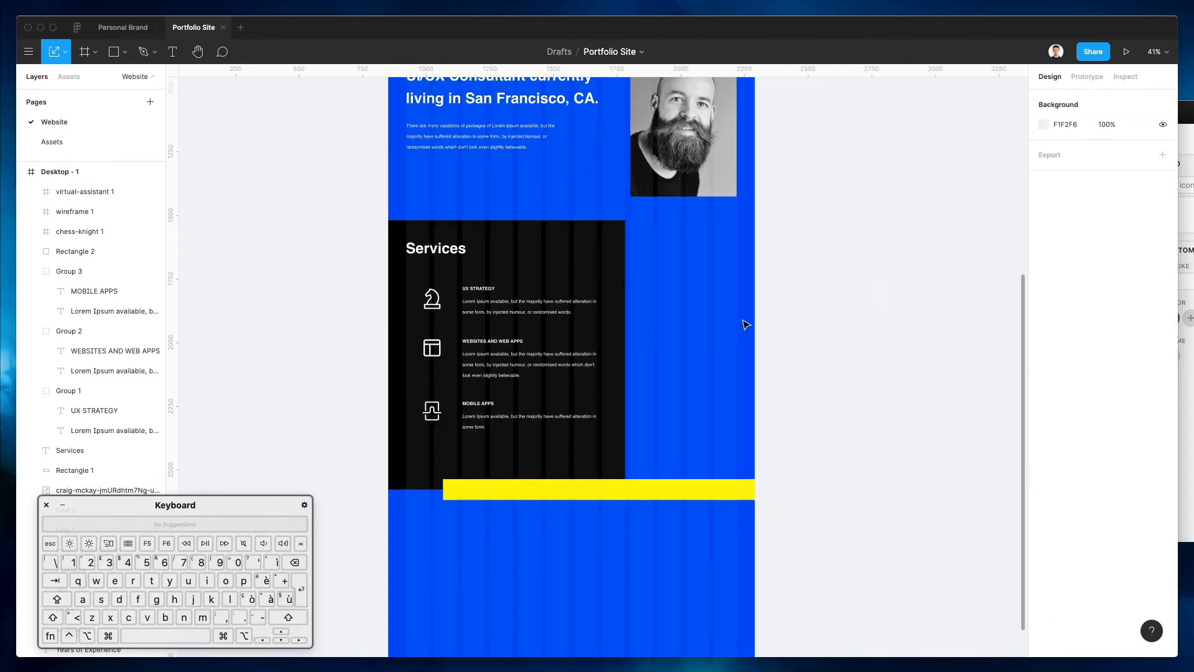
scroll(799, 376, "up", 3)
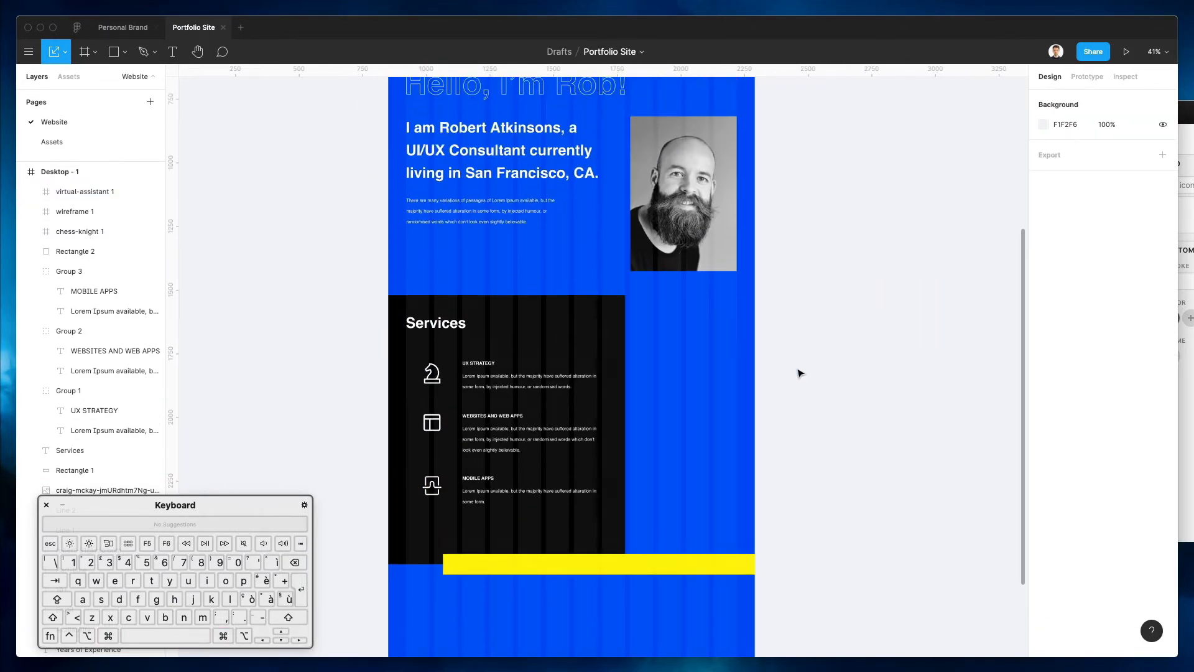
scroll(801, 372, "down", 1)
left_click(593, 284, "super")
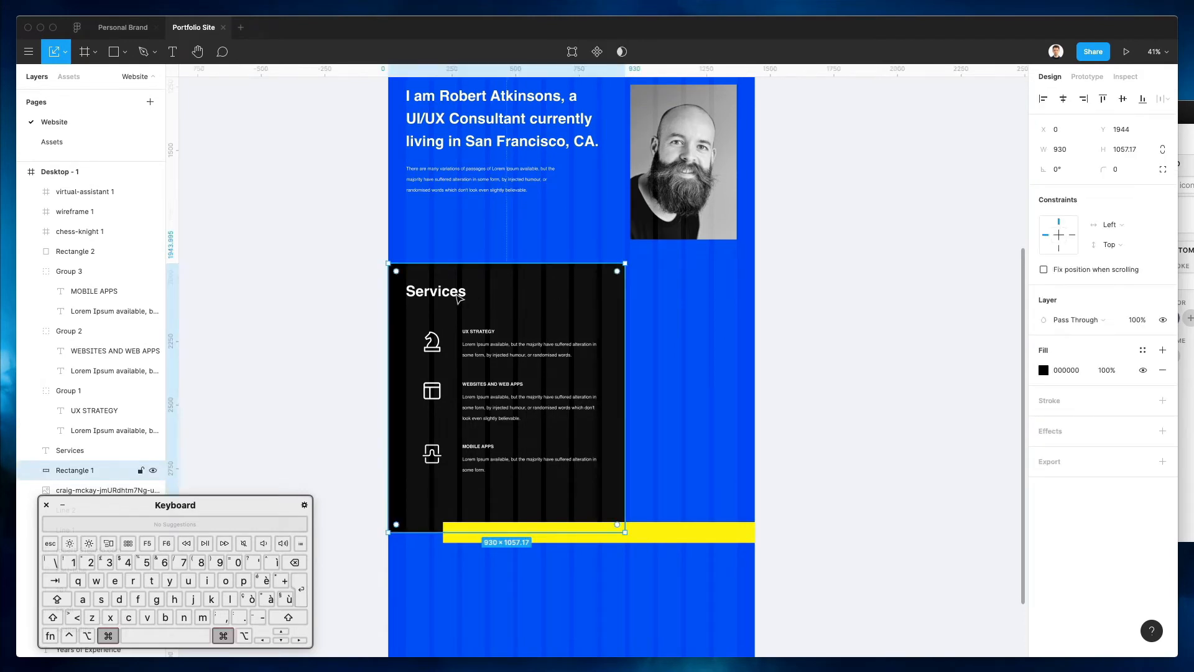
key("super+v")
left_click_drag(428, 331, 479, 335)
key("super+z")
key("v")
key("super+v")
left_click_drag(389, 335, 753, 338)
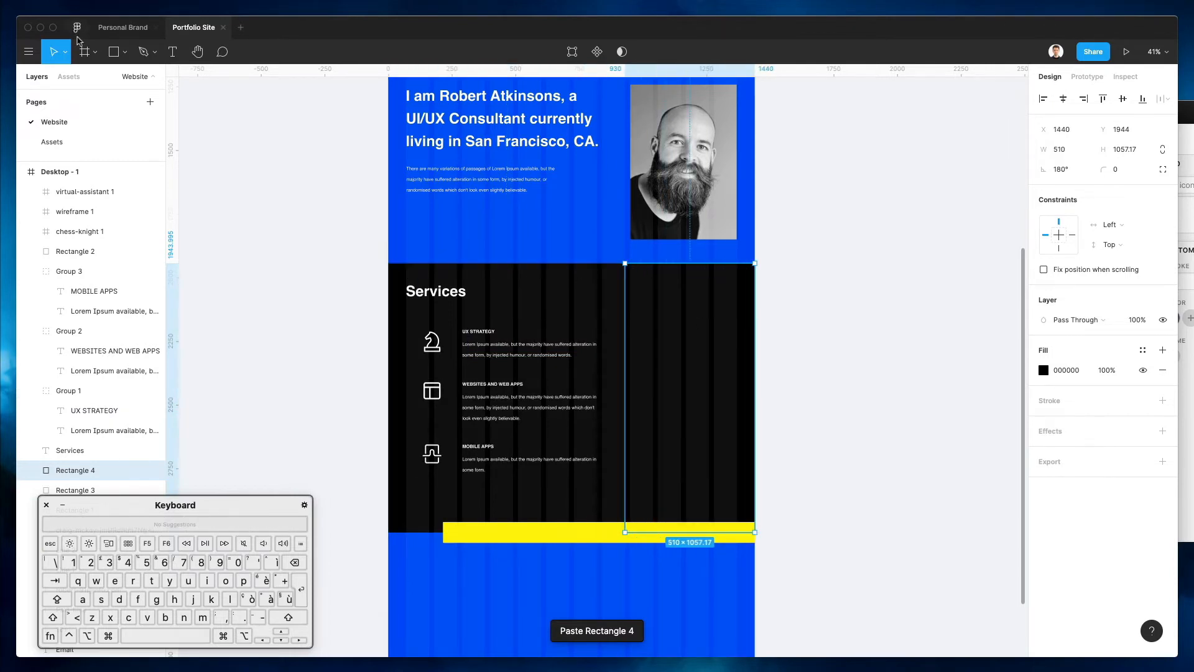
left_click(40, 52)
mouse_move(77, 219)
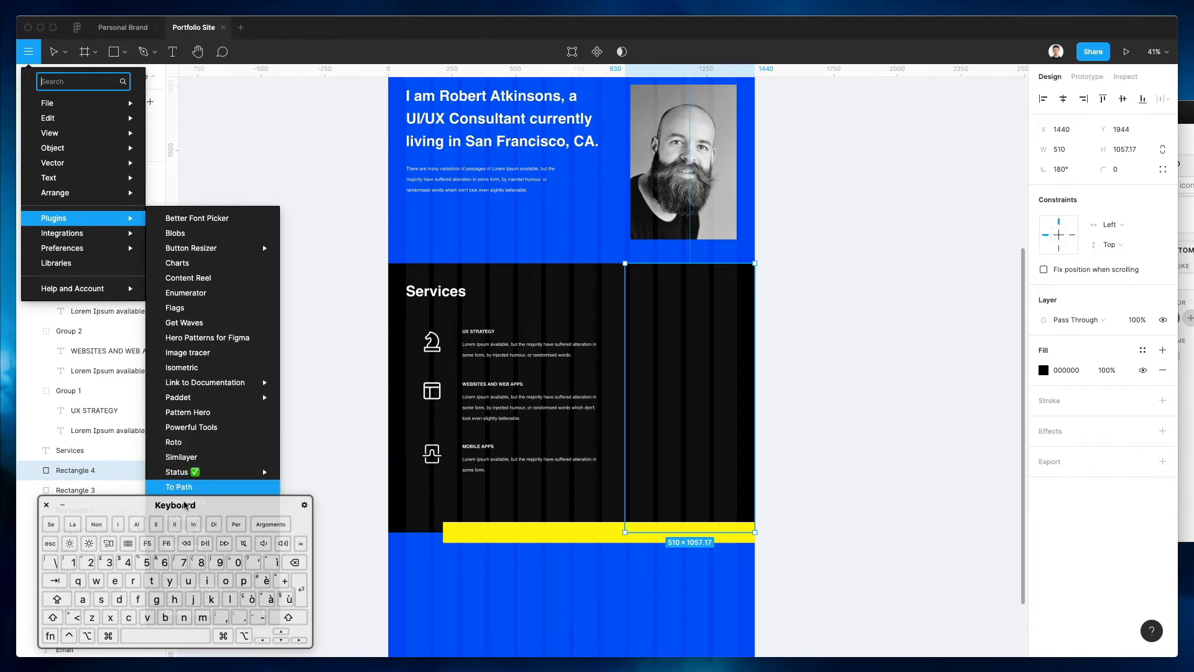
Run the Unsplash plugin and try random architecture photos in Rectangle 4
left_click(200, 521)
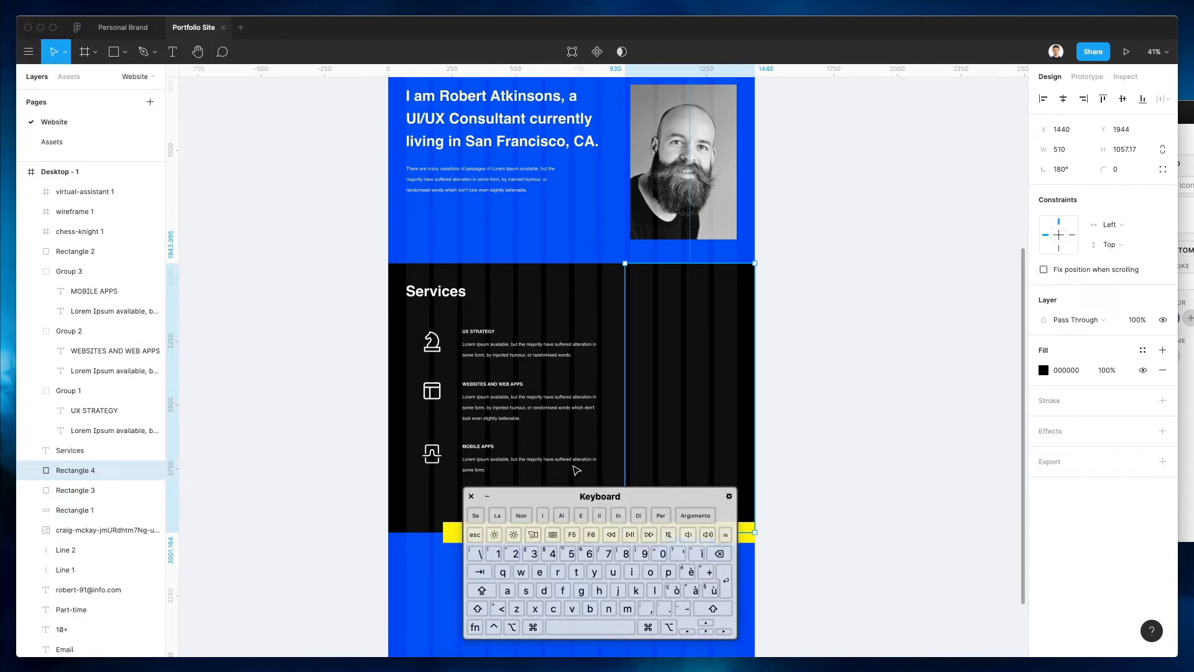
left_click_drag(674, 494, 253, 500)
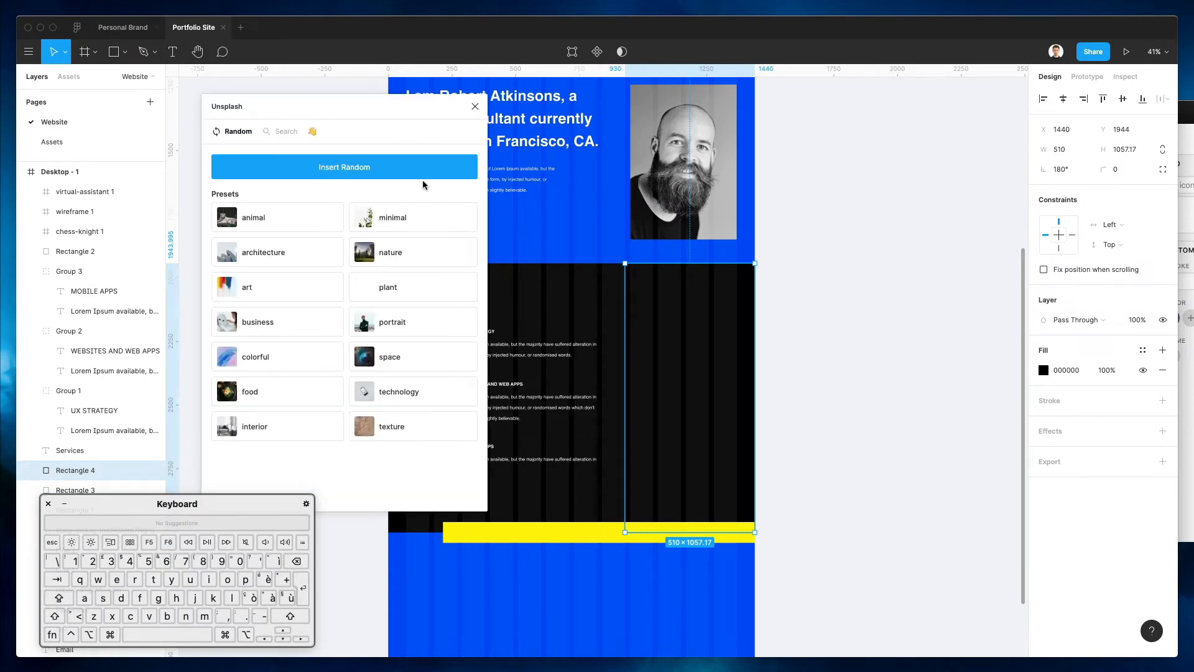
left_click(328, 247)
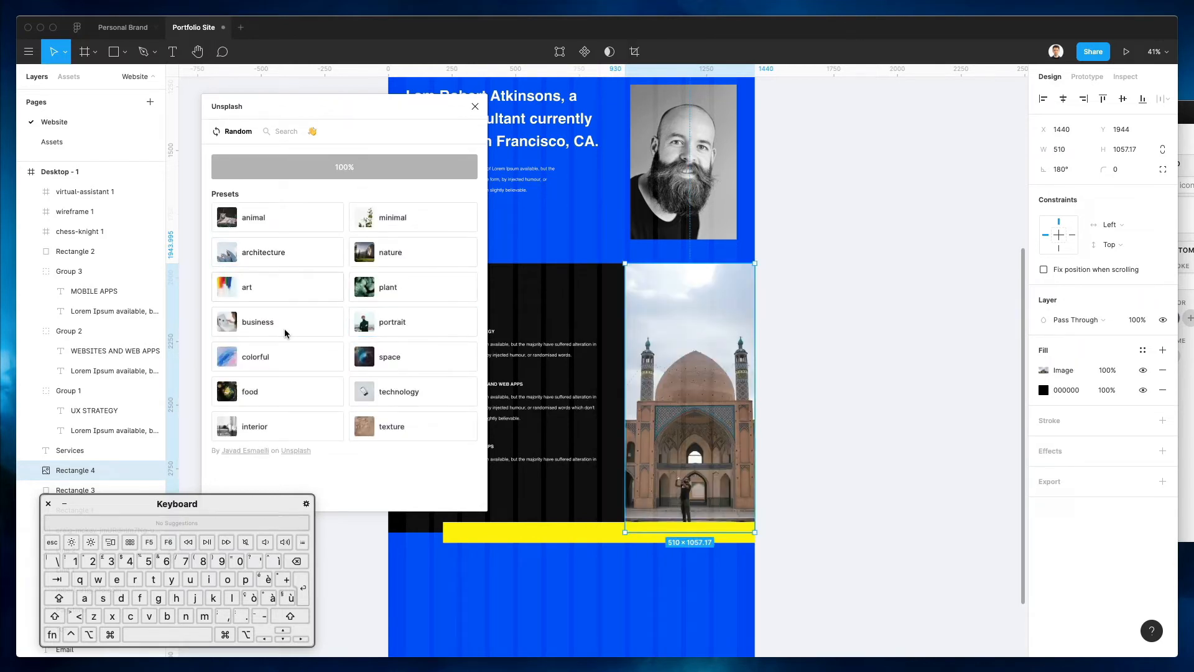
left_click(280, 253)
Search Unsplash for 'technolo' and fill Rectangle 4 with the dark laptop photo
left_click(281, 131)
left_click(305, 170)
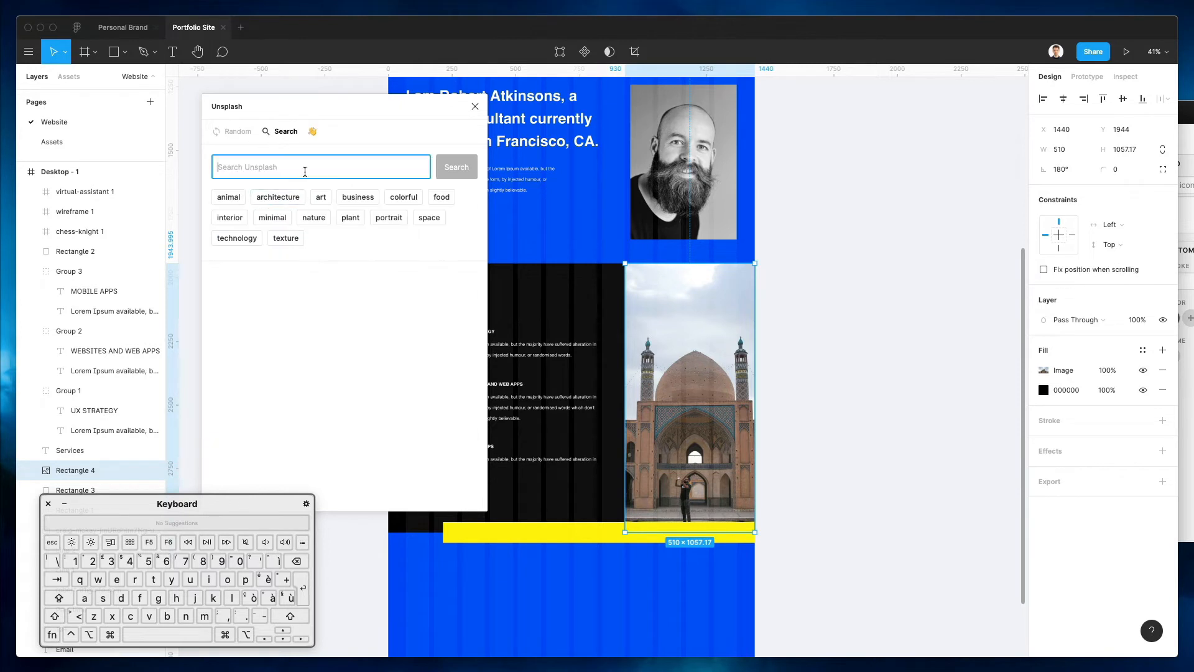
type("technolog")
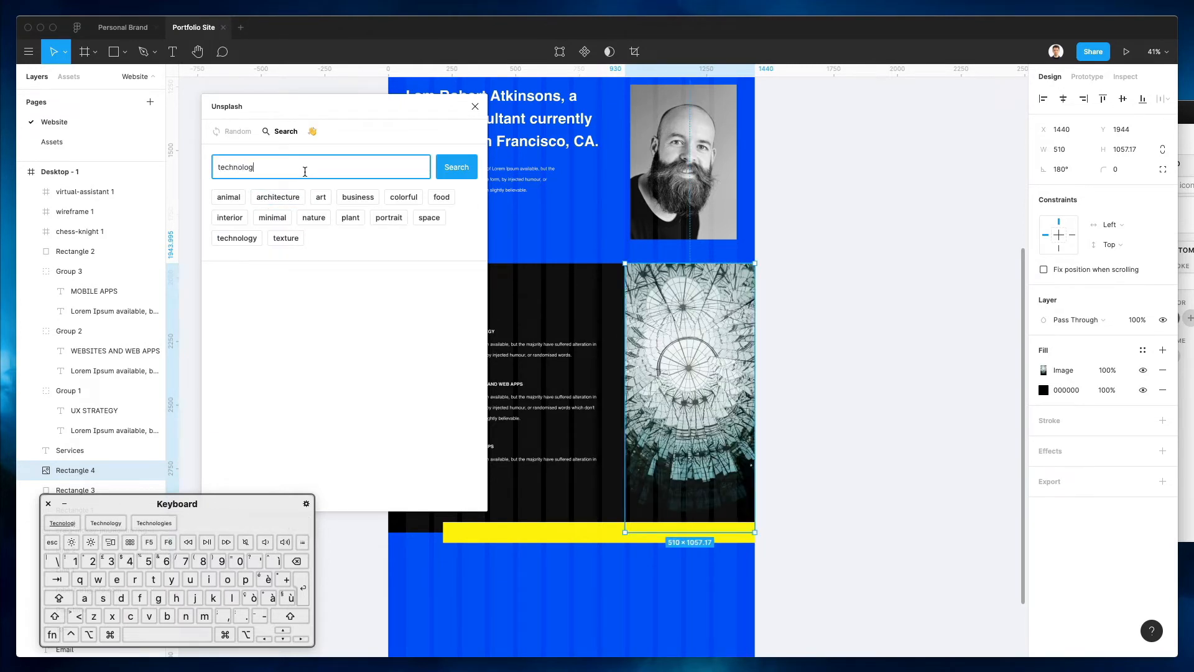
key("Return")
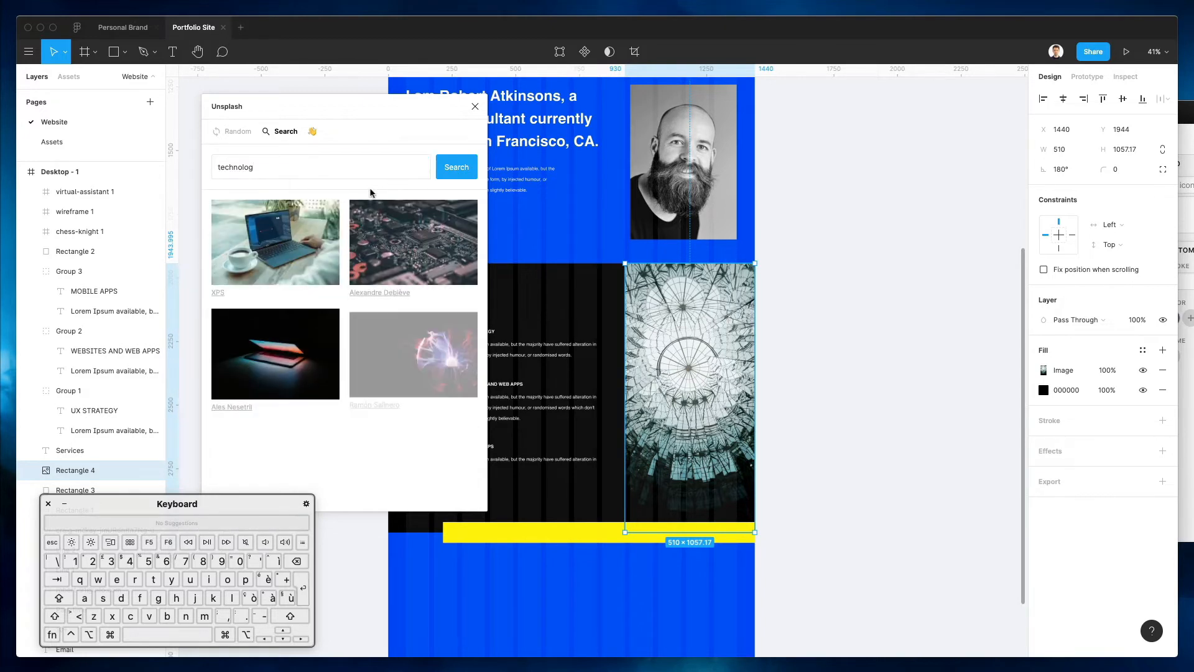
scroll(654, 251, "left", 2)
scroll(654, 250, "down", 1)
left_click(311, 357)
scroll(832, 338, "left", 2)
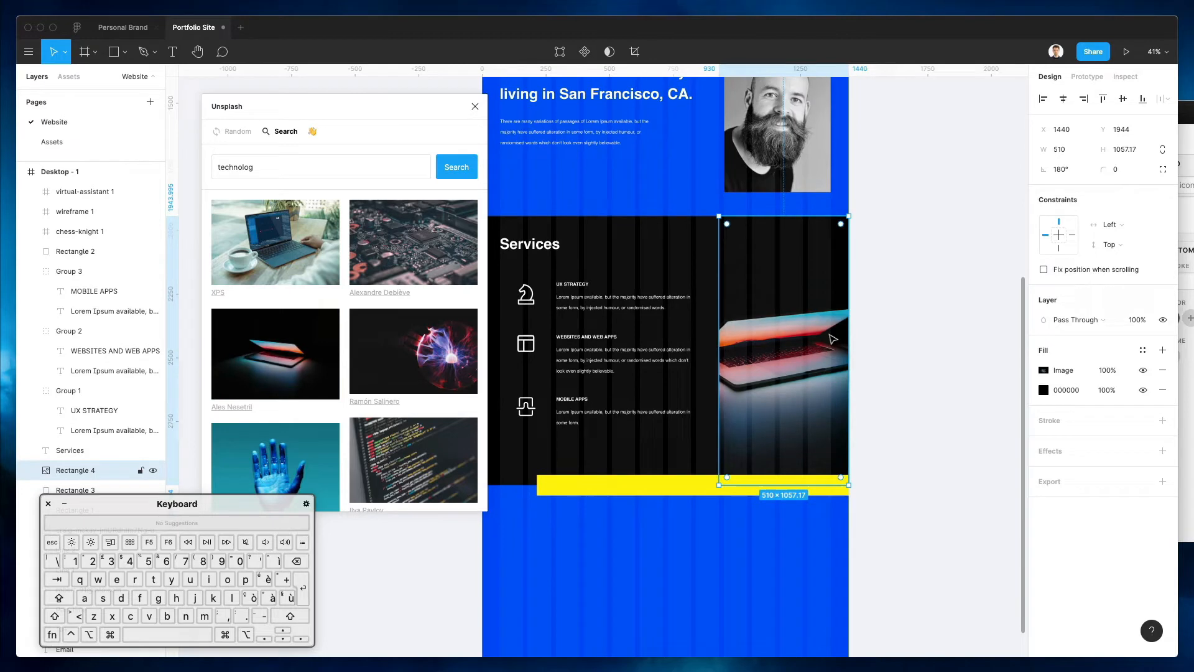
scroll(832, 338, "up", 10)
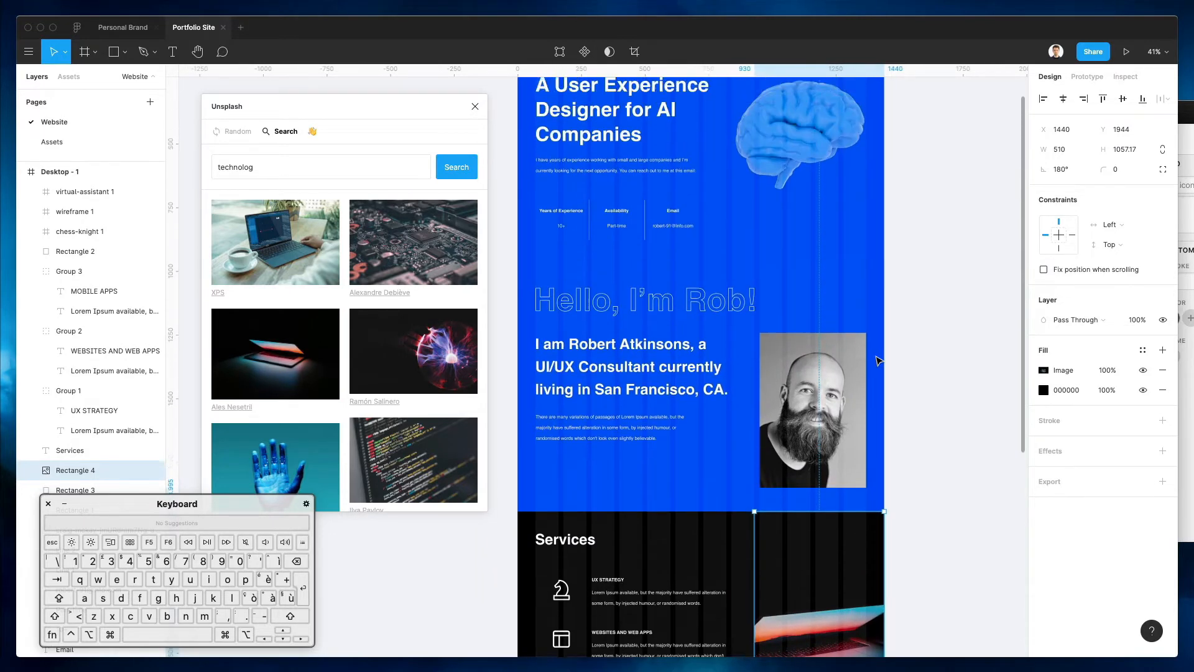
scroll(878, 361, "down", 10)
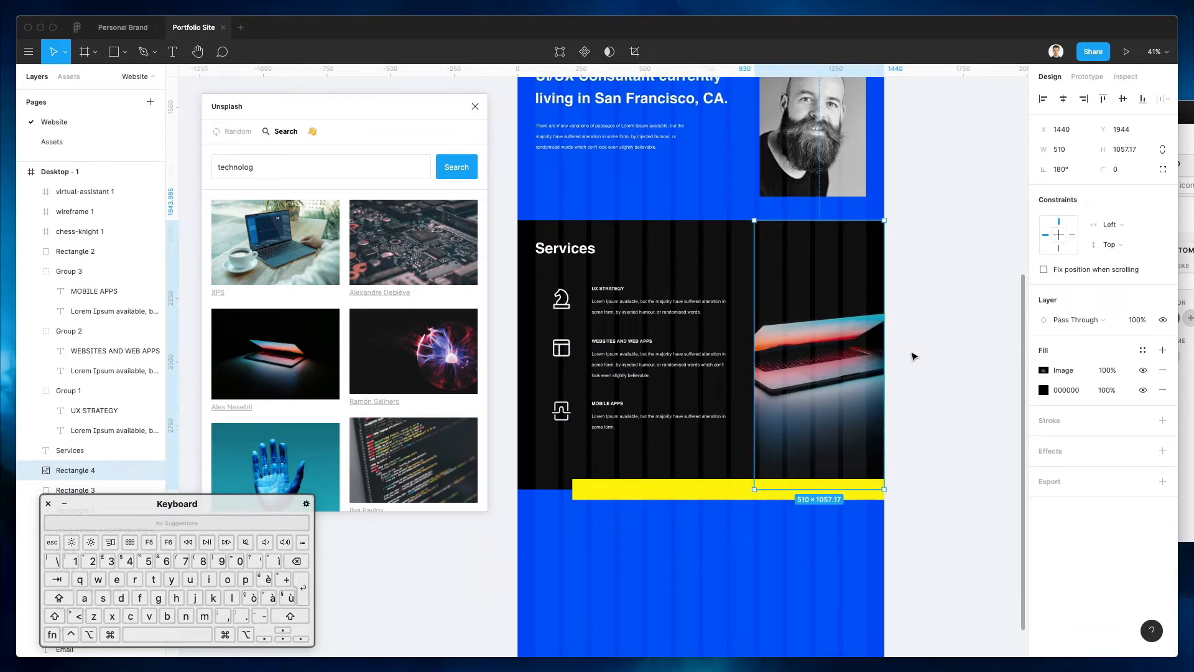
left_click(912, 312)
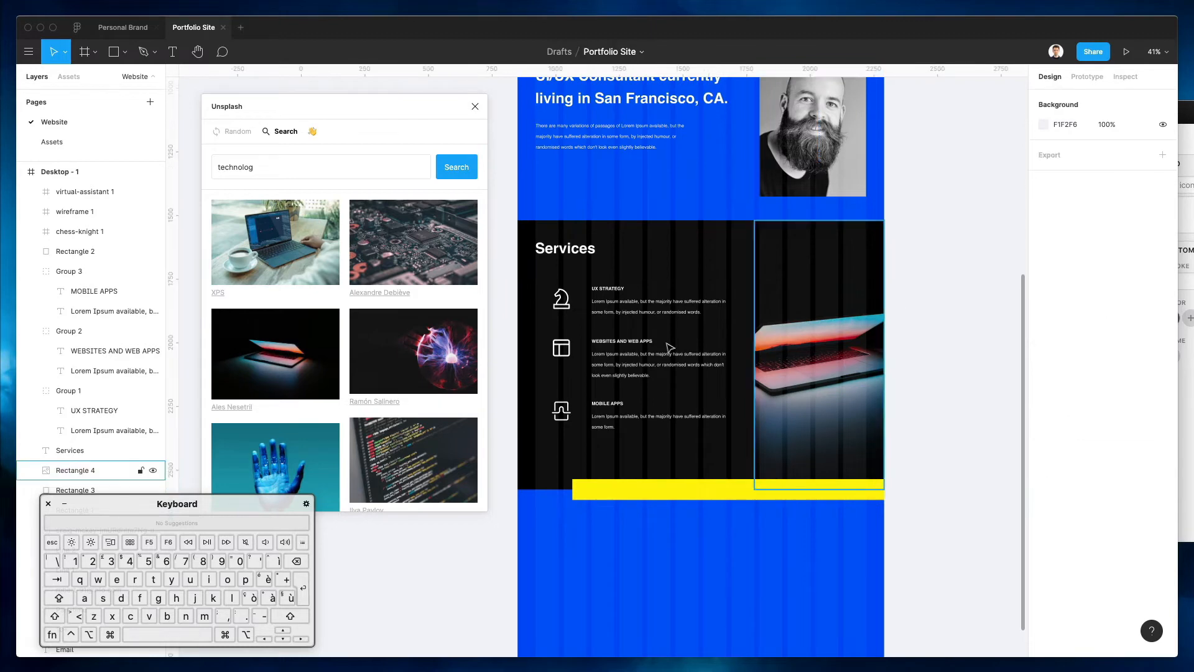
scroll(609, 336, "down", 2)
scroll(609, 336, "down", 2)
scroll(616, 330, "up", 4)
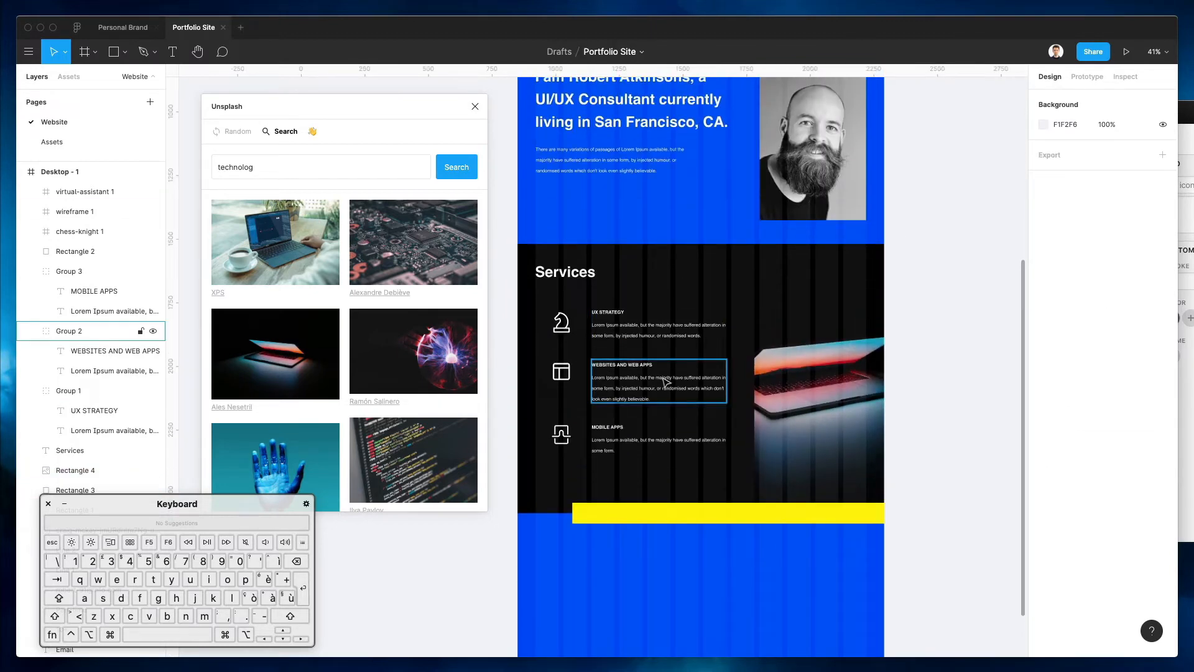
scroll(741, 267, "up", 10)
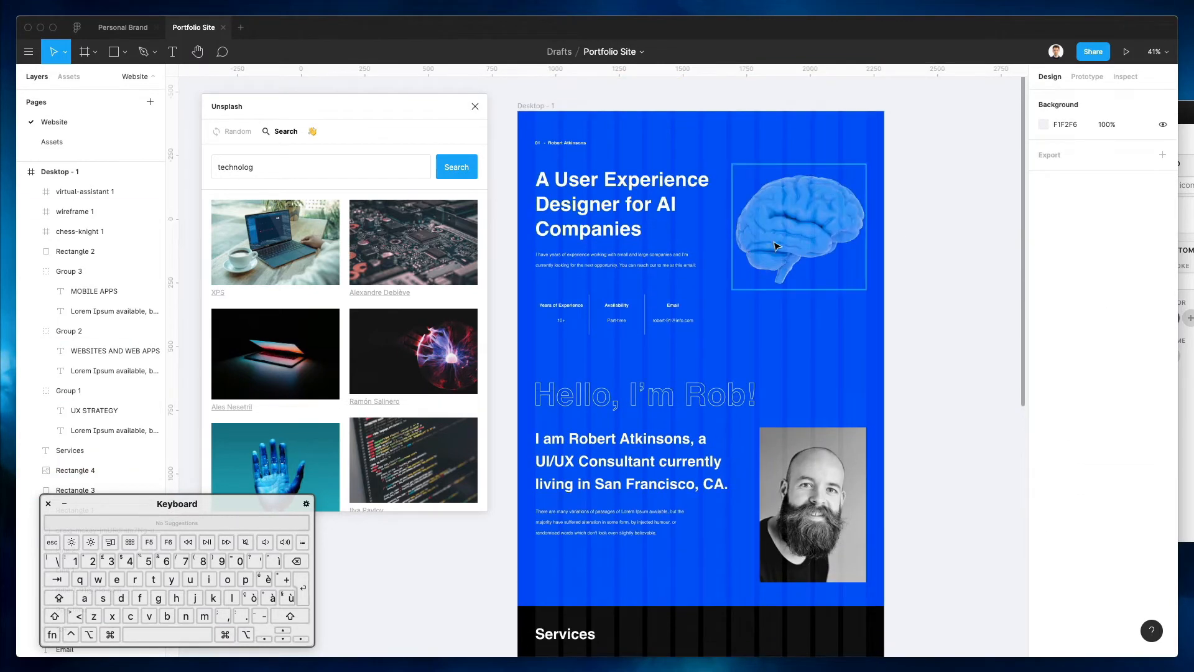
Close the Unsplash panel and give the brain image a drop shadow with blur 250 at 100%
left_click(777, 243)
key("super+z")
left_click(827, 230)
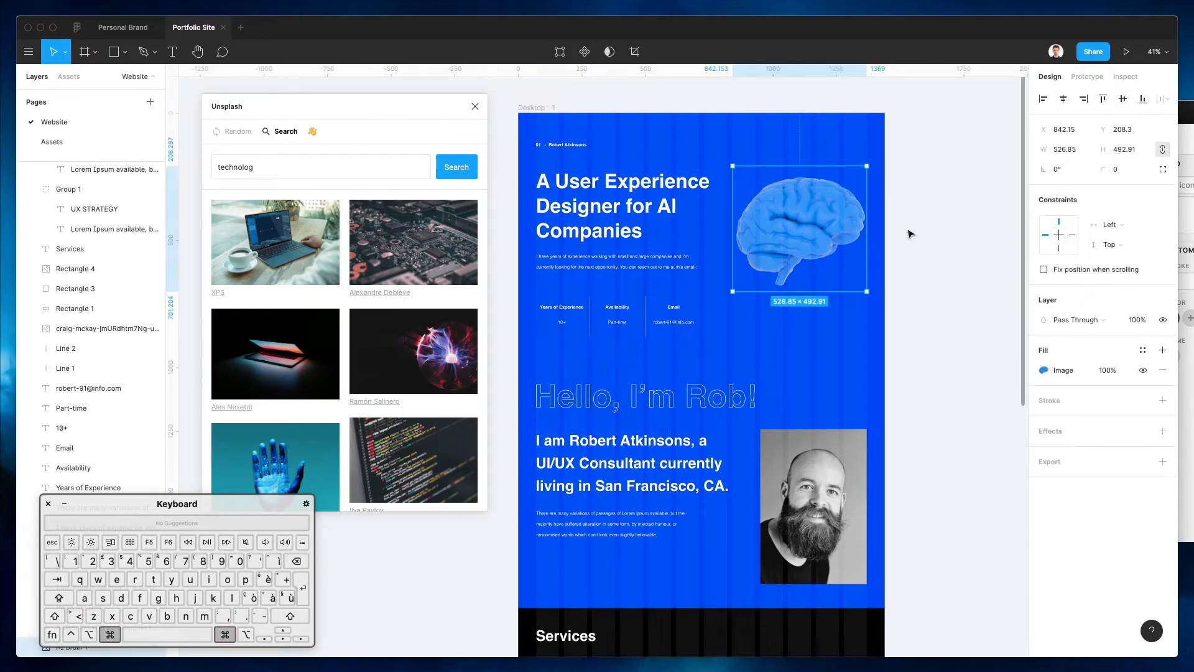
scroll(909, 233, "down", 3)
scroll(908, 233, "up", 4)
scroll(907, 233, "down", 2)
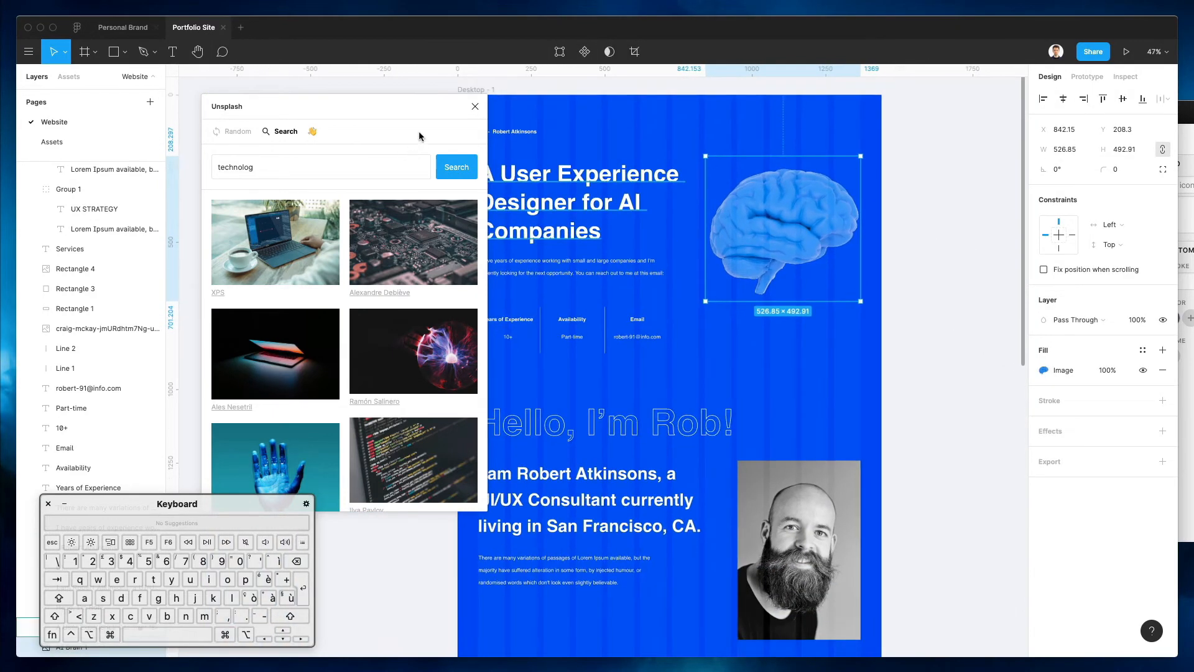
left_click(475, 108)
left_click(1055, 433)
left_click(1049, 452)
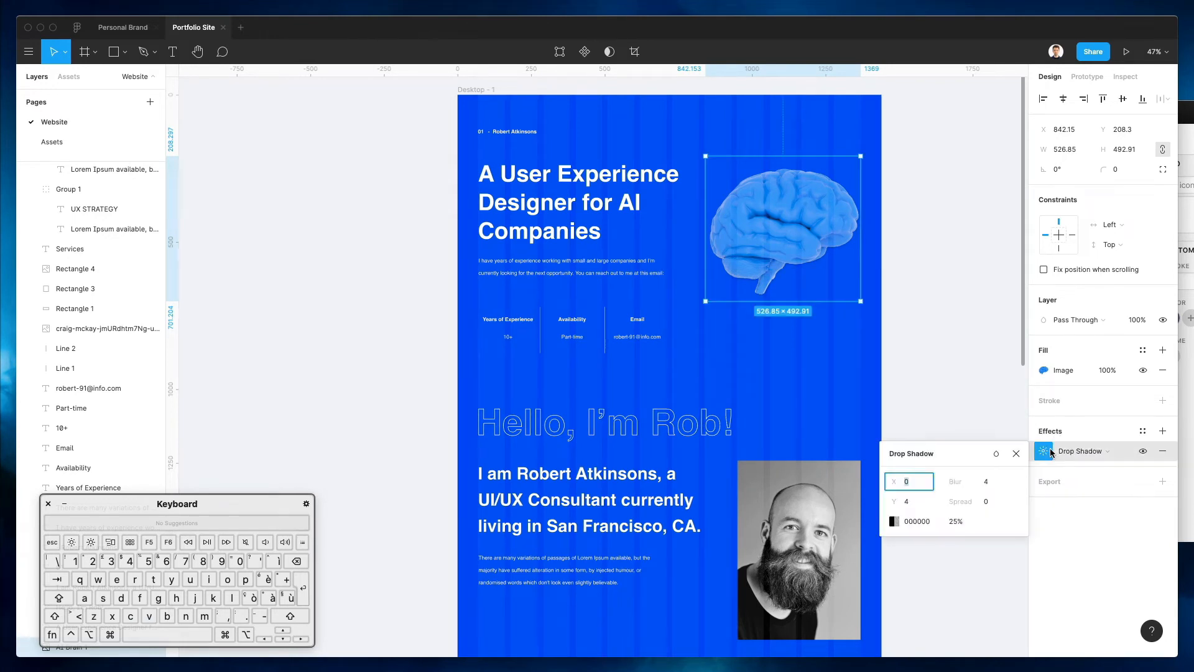
key("shift+Up")
key("shift+Up")
key("shift+Up")
key("shift+Up")
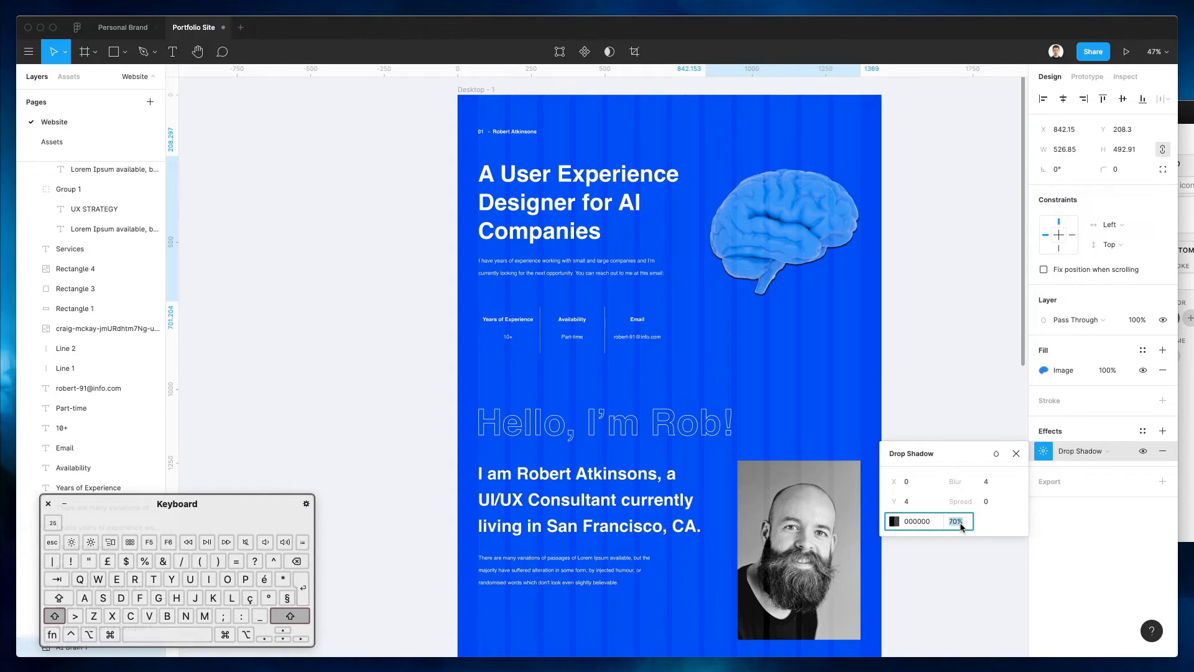
left_click(990, 485)
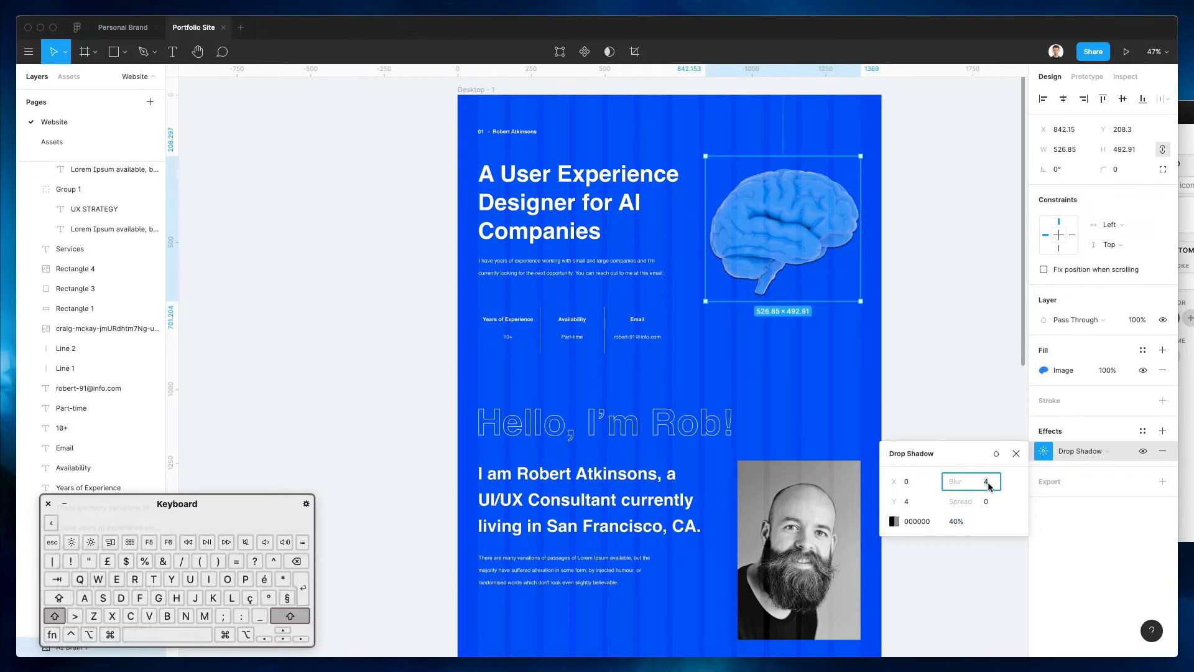
key("shift+Up")
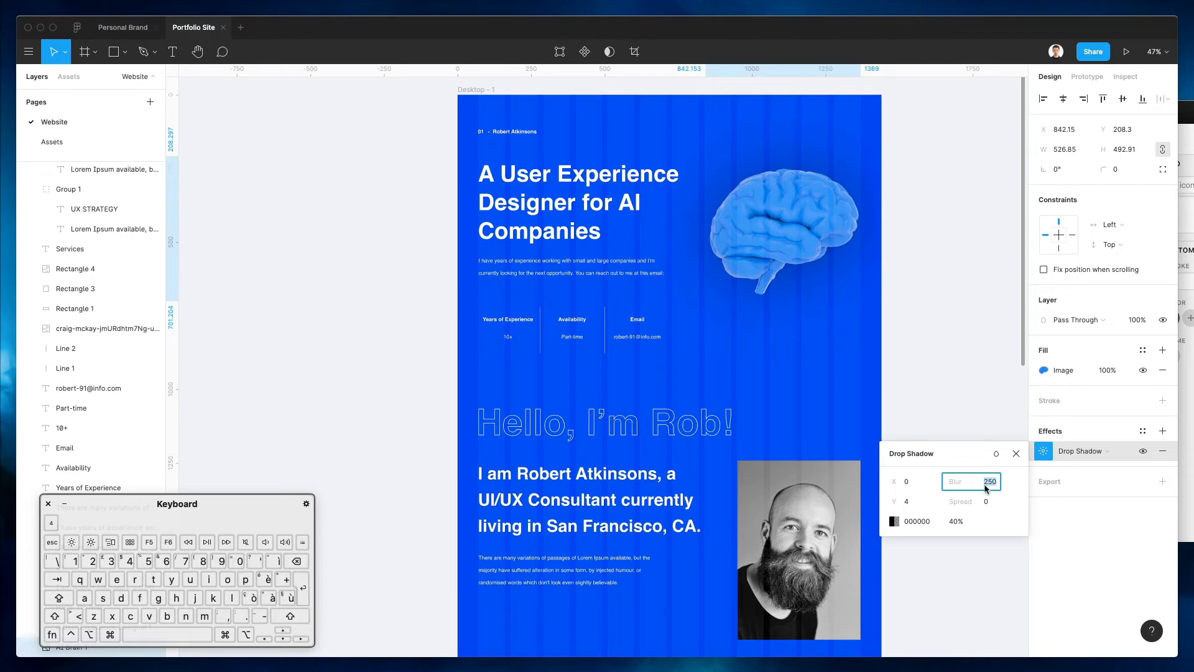
Set the drop shadow colour to light blue 6788FF and enlarge the brain image slightly
left_click(894, 521)
left_click(746, 519)
left_click(681, 376)
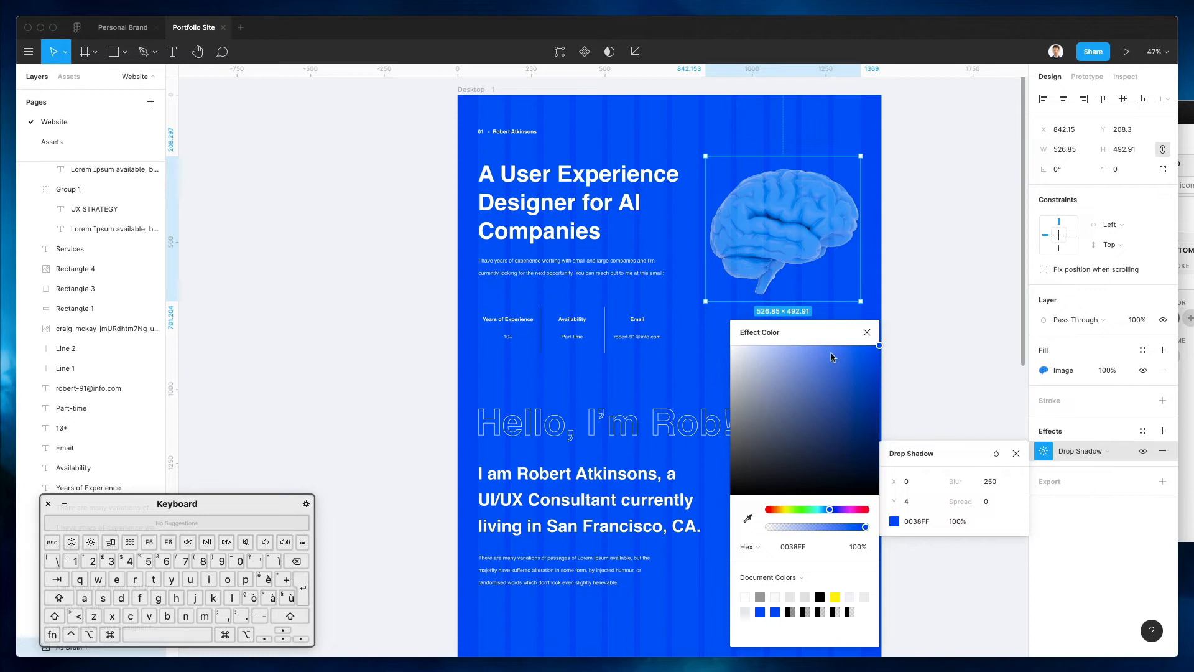
left_click_drag(833, 357, 819, 333)
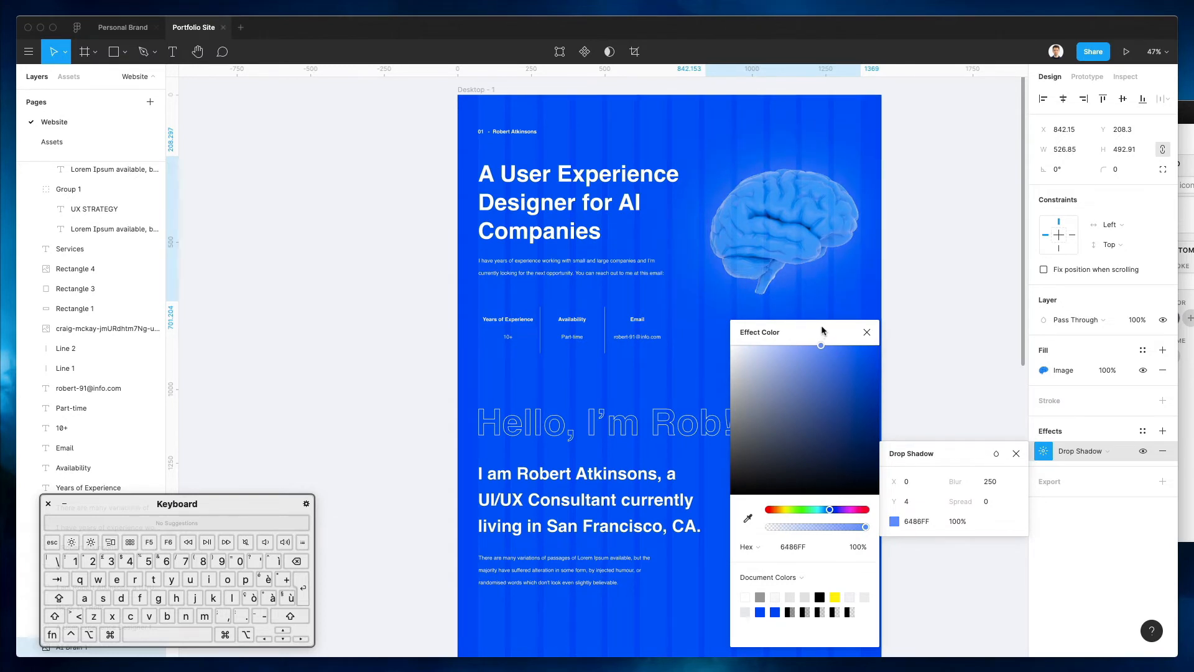
left_click_drag(821, 328, 818, 330)
left_click(867, 332)
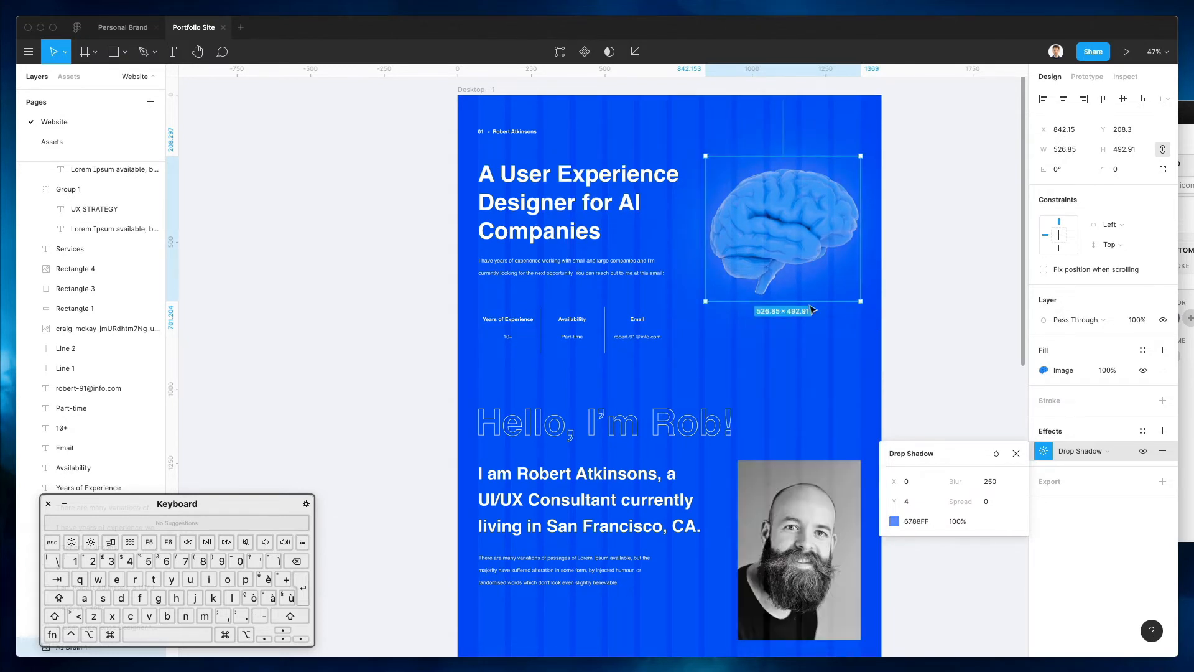
mouse_move(704, 255)
left_mouse_down()
mouse_move(662, 257)
mouse_move(696, 253)
left_mouse_up()
Narrow the hero headline to wrap on four lines and narrow the intro paragraph to match
left_click(934, 232)
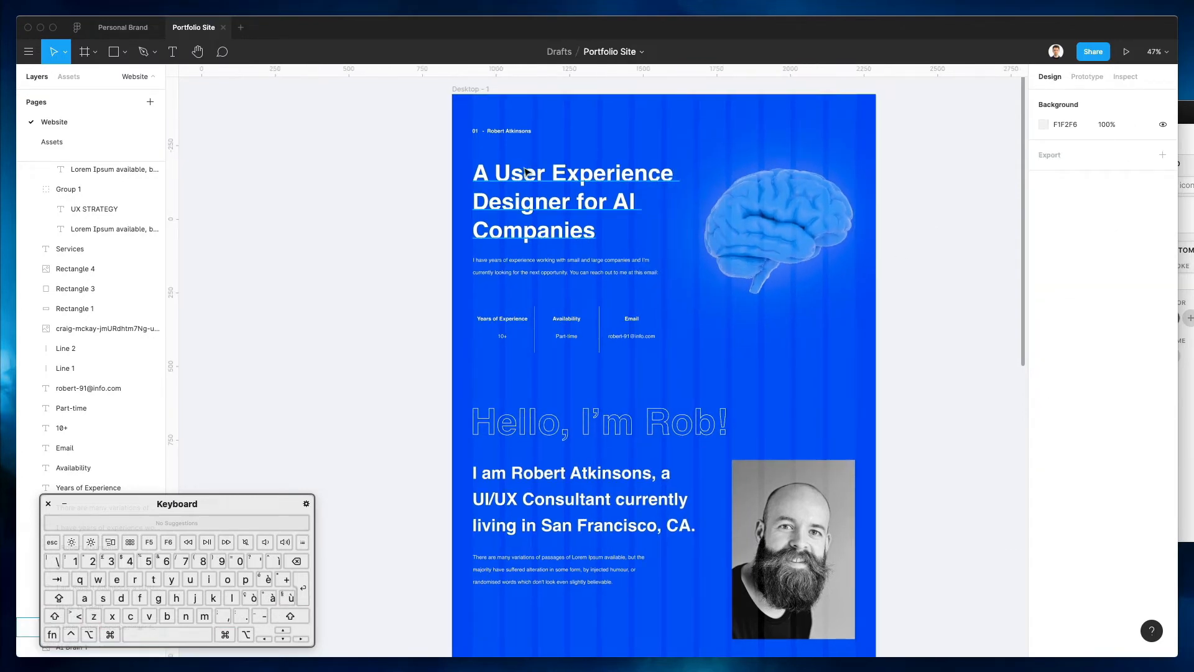
left_click(549, 193)
left_click_drag(682, 212, 629, 210)
left_click(638, 279)
left_click_drag(658, 272, 628, 271)
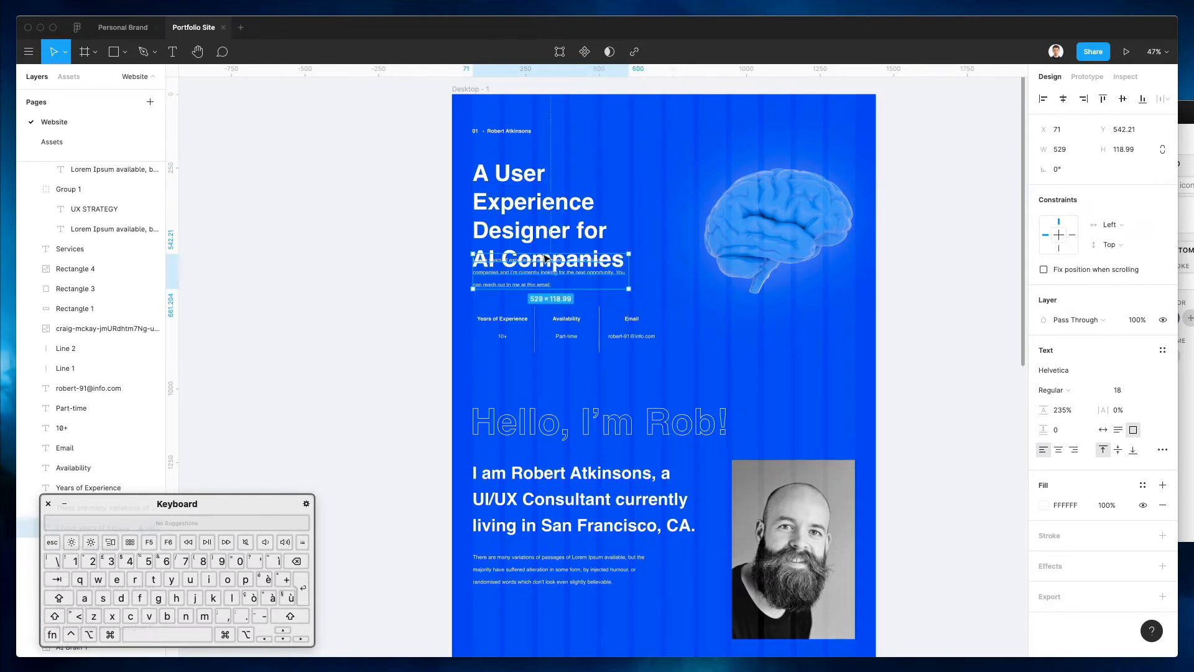
Enlarge the brain image to 659 × 616.55 and move it up to X 714, Y 102.63
left_click_drag(446, 119, 606, 152)
scroll(474, 165, "up", 2)
left_click(471, 179)
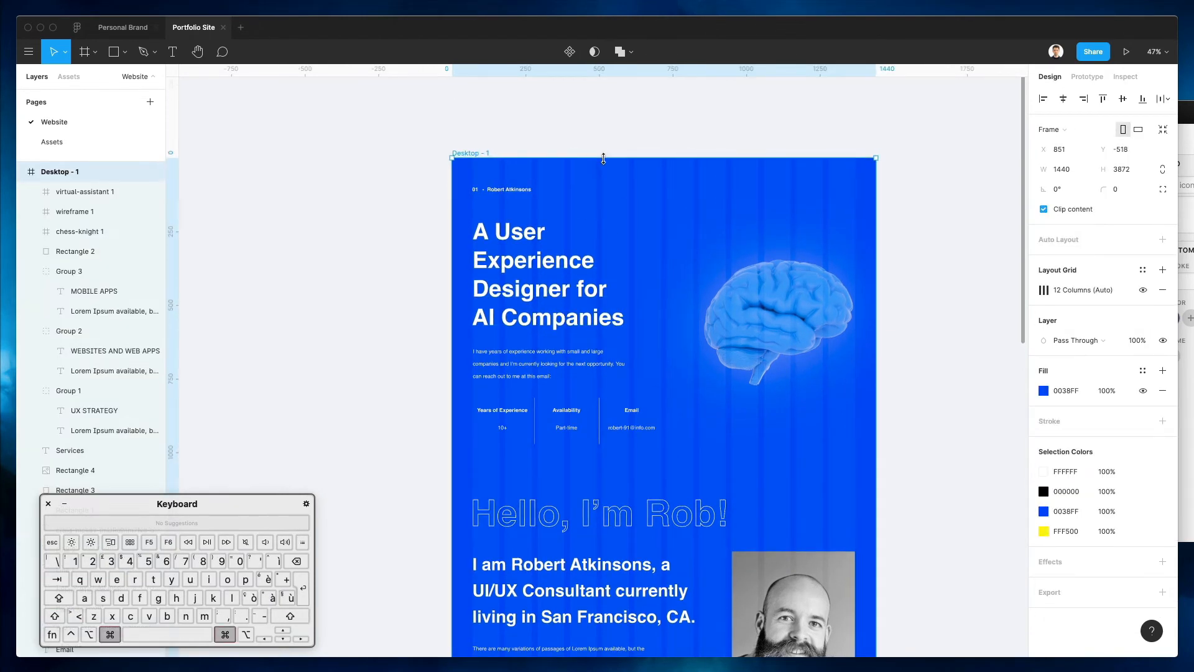
left_click(711, 179)
left_click(703, 255)
left_click_drag(701, 258, 666, 221)
left_click_drag(729, 287, 660, 281)
key("Right")
key("Right")
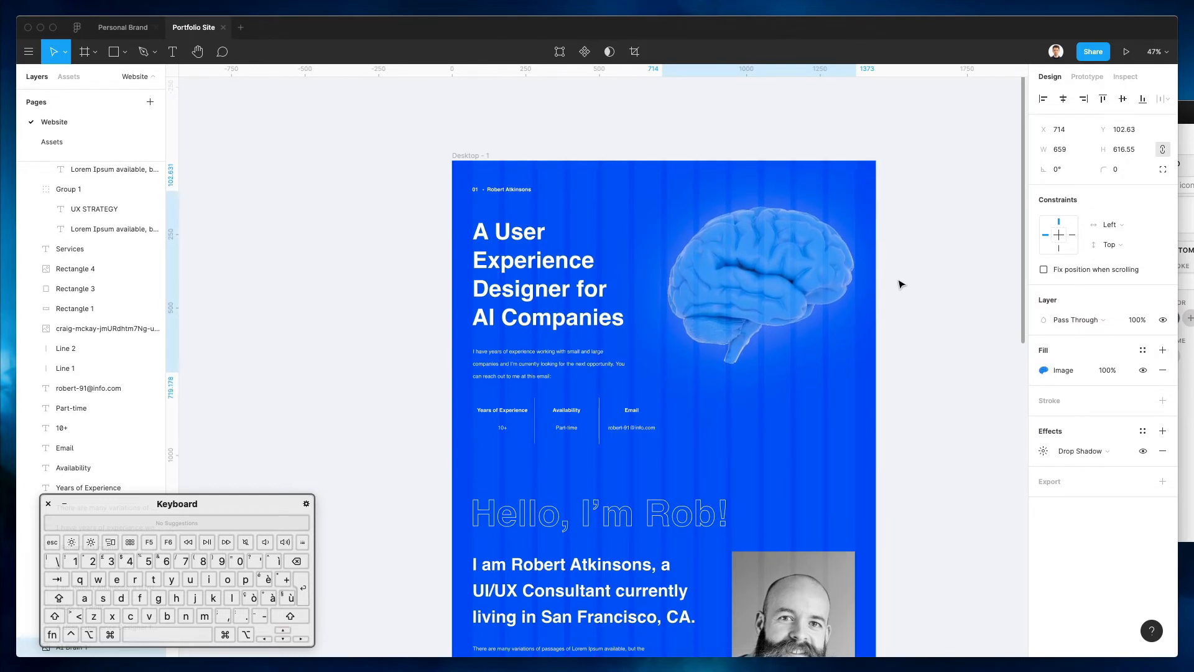
Set 'A' and 'for' in the headline to Regular weight and raise its line height to 128%
left_click(578, 367)
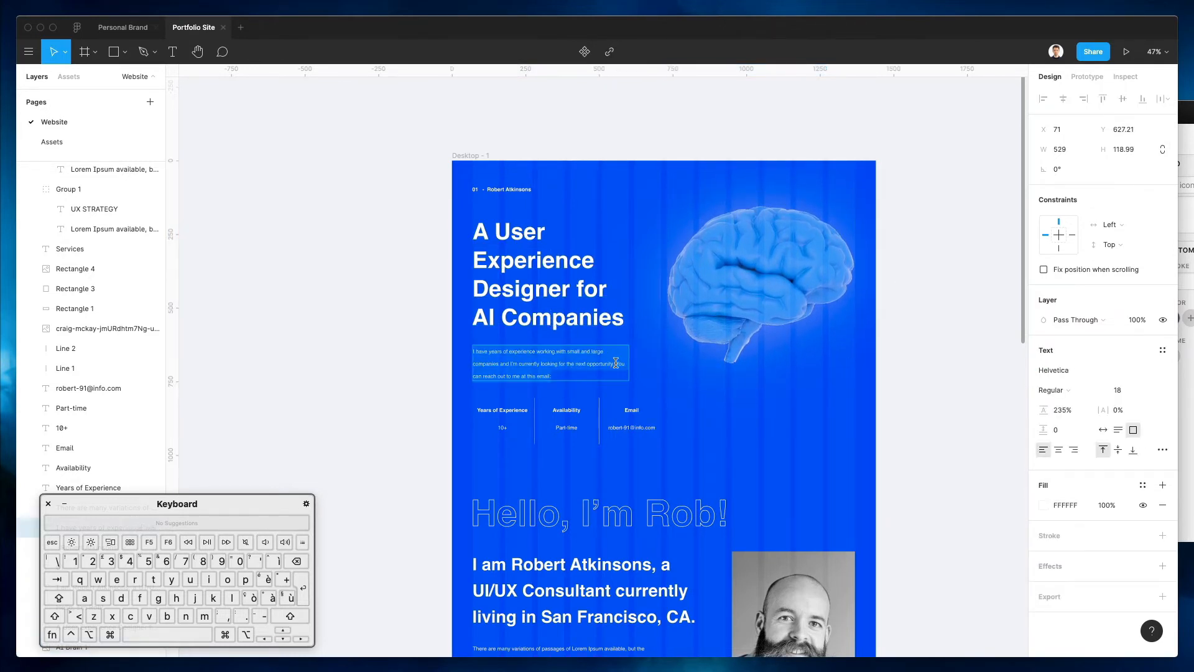
left_click(443, 338)
left_click(537, 270)
left_click(577, 287)
key("super+b")
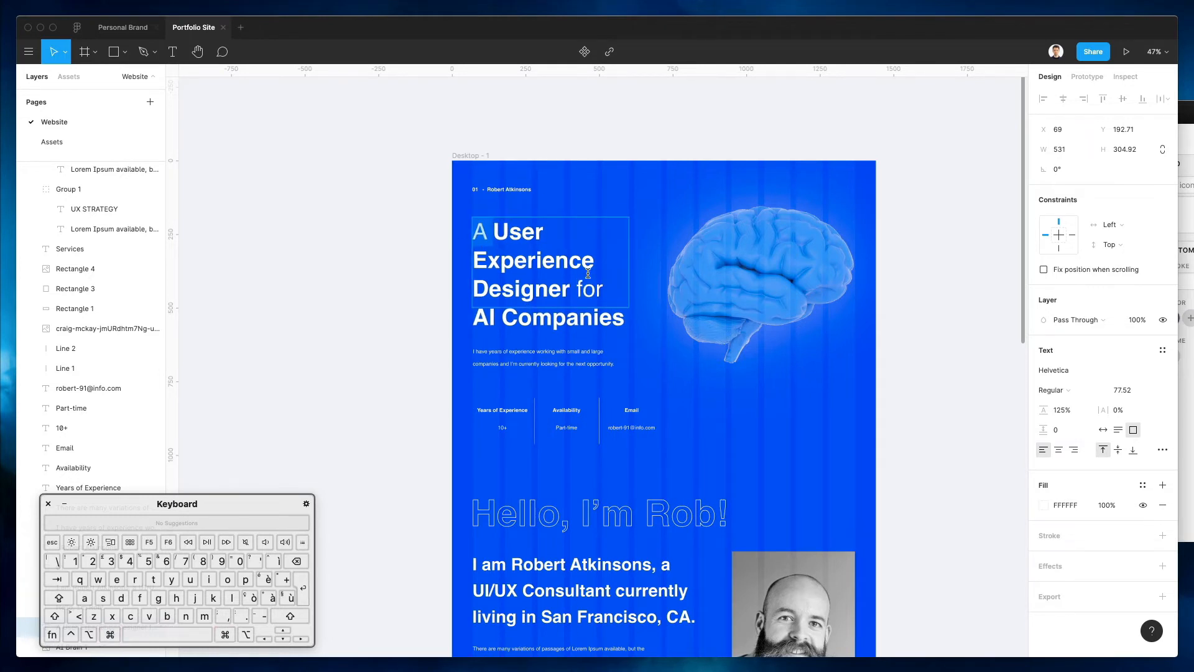
key("Escape")
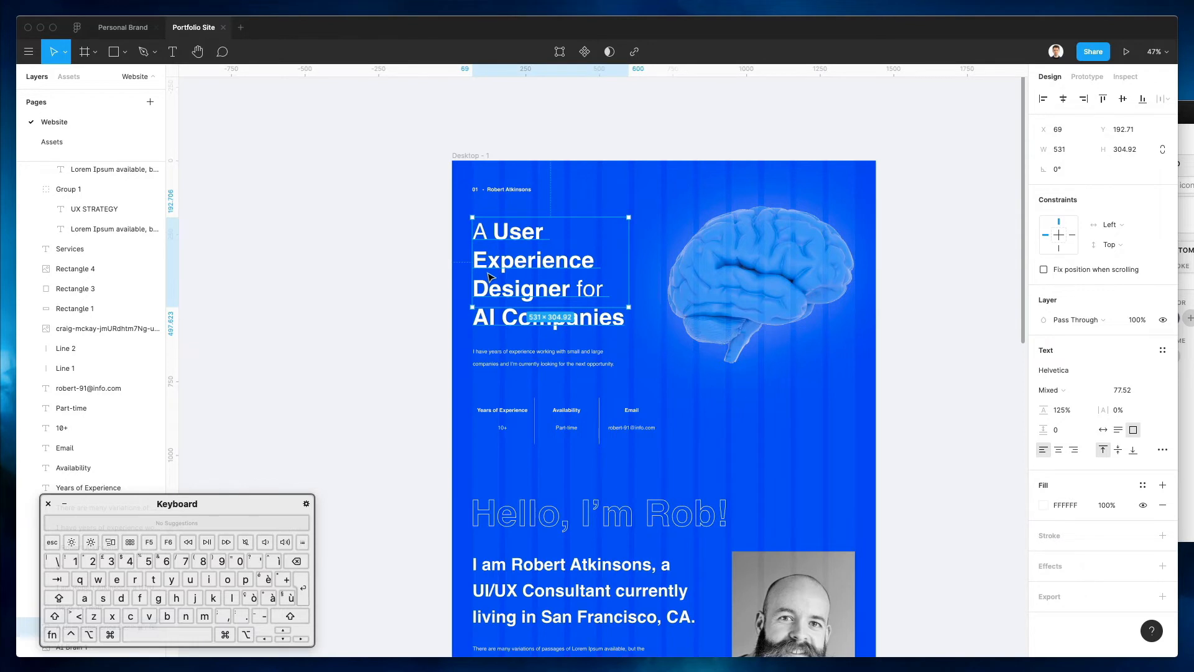
key("Up")
key("Up")
key("Up")
key("Up")
key("Up")
key("Up")
key("Up")
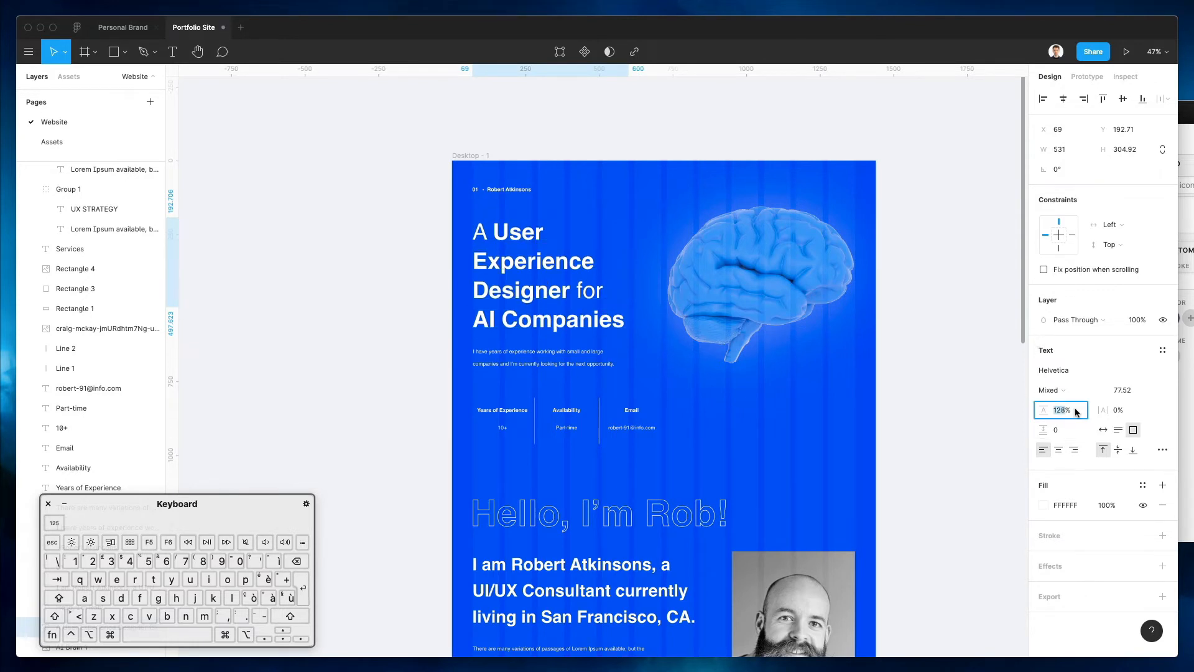
left_click(362, 347)
left_click(519, 357)
scroll(519, 358, "right", 5)
scroll(519, 358, "down", 3)
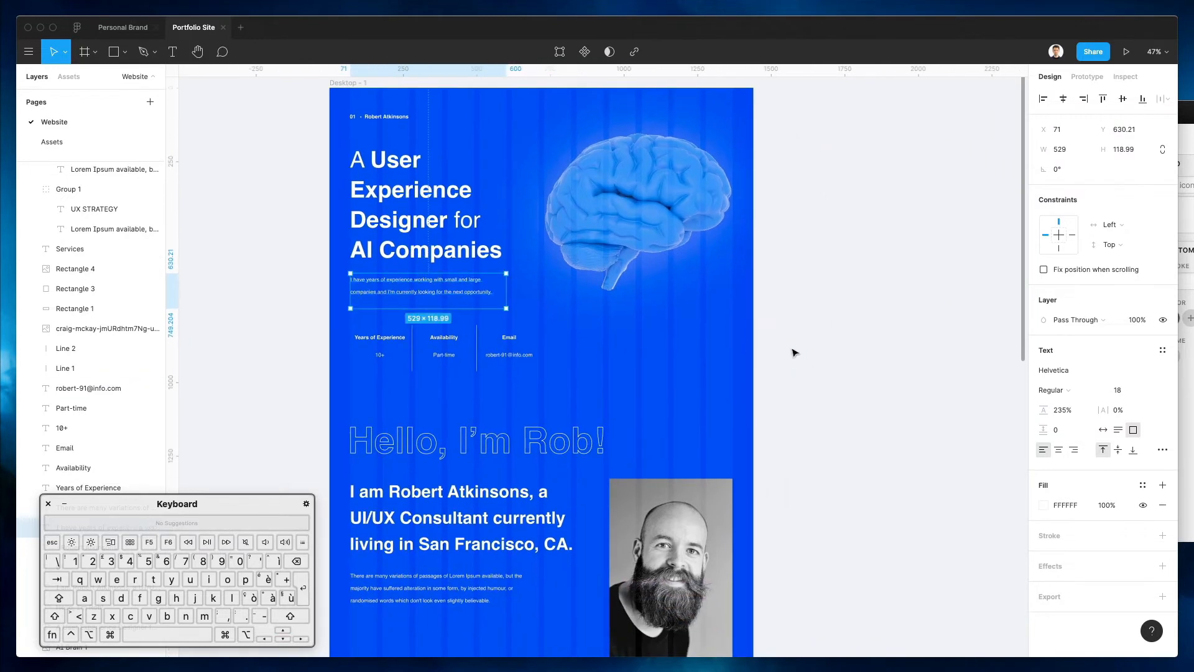
Drag the Desktop - 1 frame's bottom edge down to add blue space below the yellow bar
left_click(799, 353)
scroll(812, 350, "down", 5)
scroll(812, 350, "up", 6)
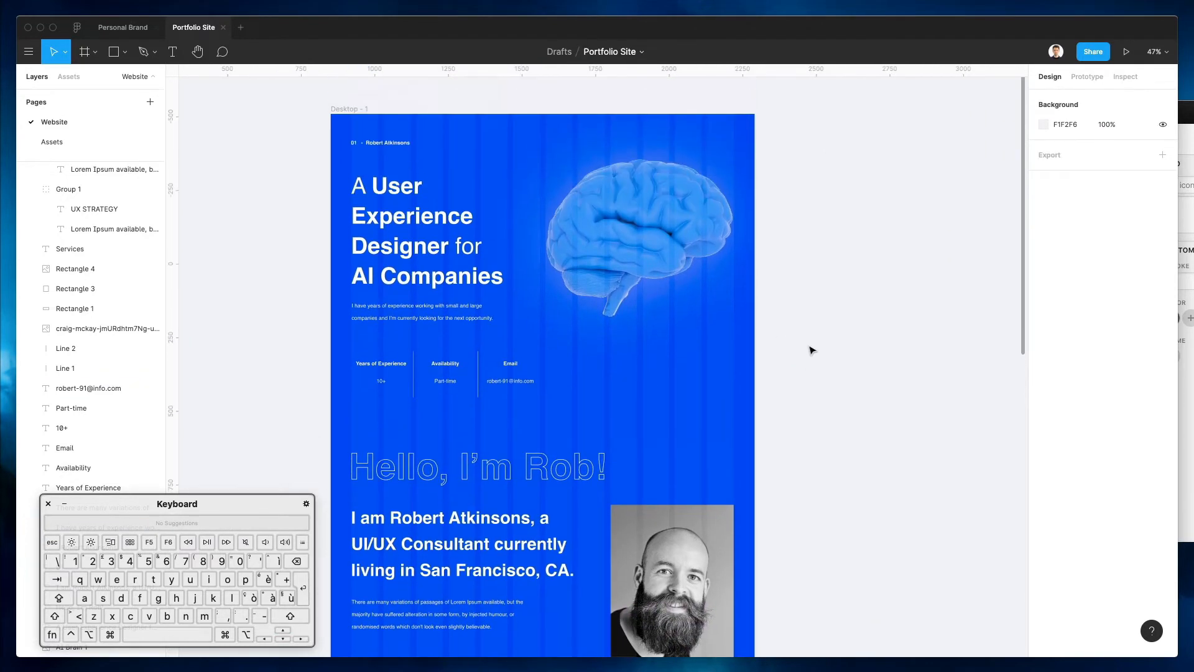
scroll(812, 350, "down", 2)
scroll(812, 350, "down", 5)
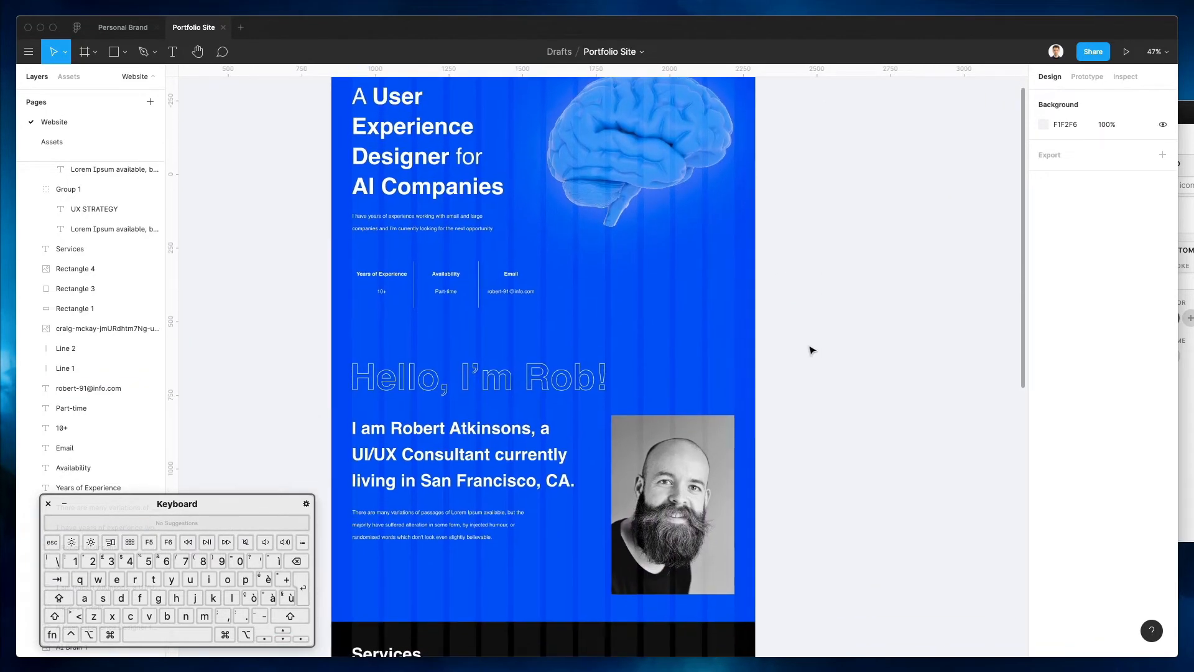
scroll(811, 350, "left", 1)
scroll(812, 350, "down", 3)
scroll(812, 350, "right", 1)
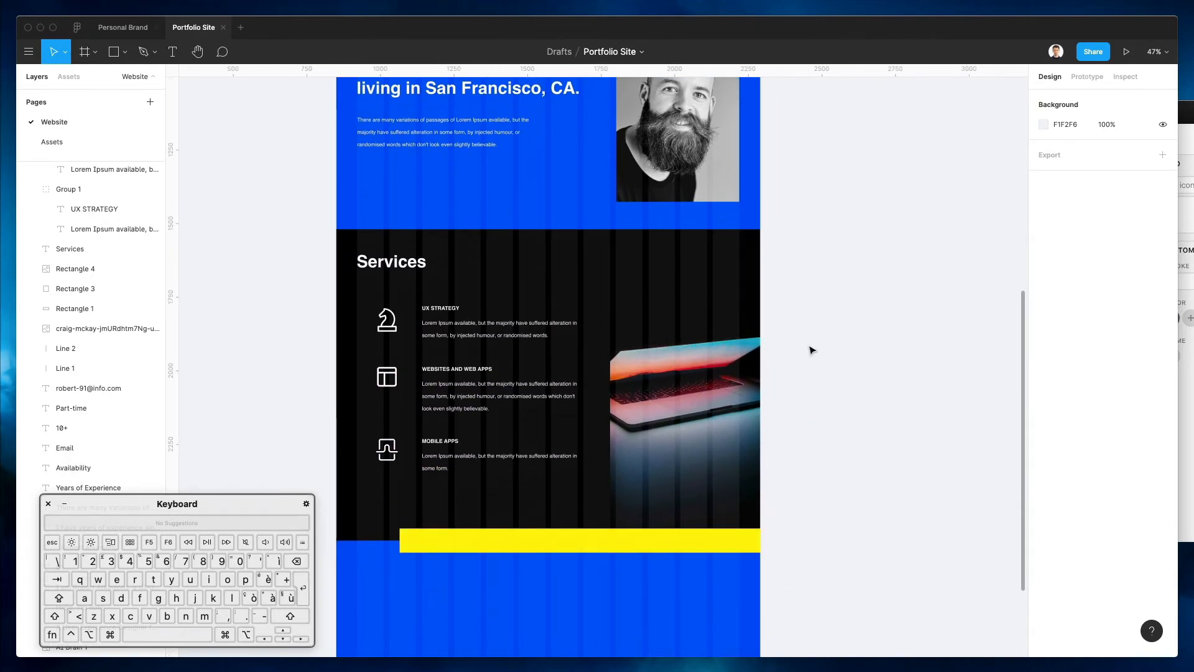
scroll(821, 341, "down", 2)
scroll(820, 340, "down", 3)
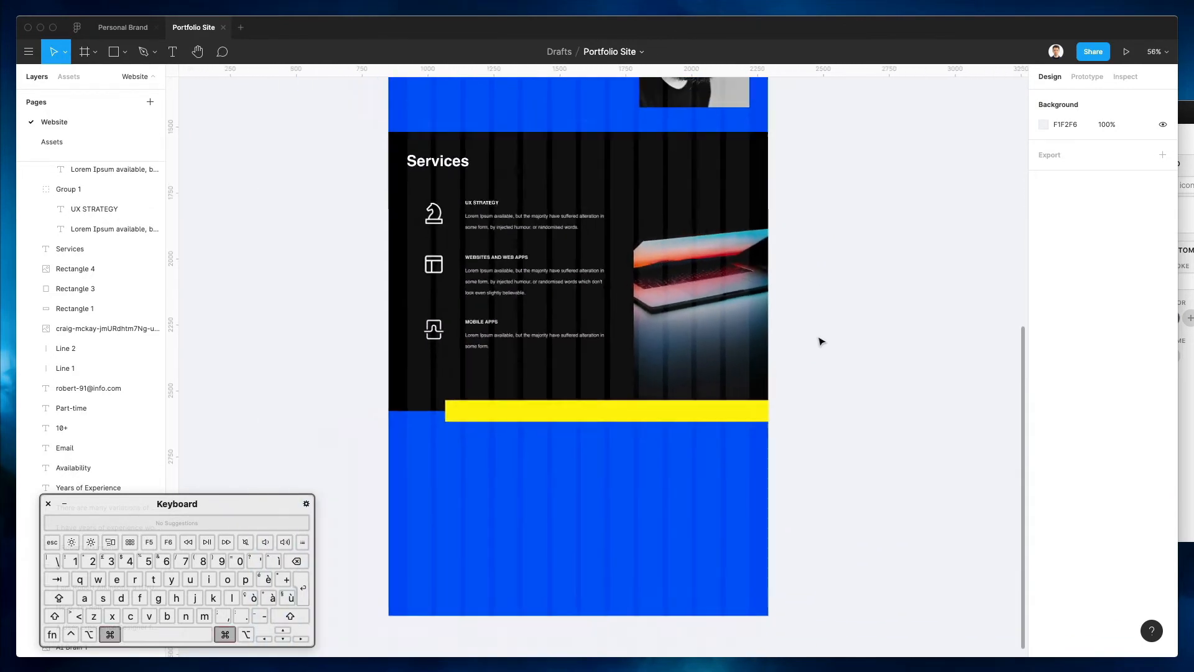
scroll(821, 341, "up", 6)
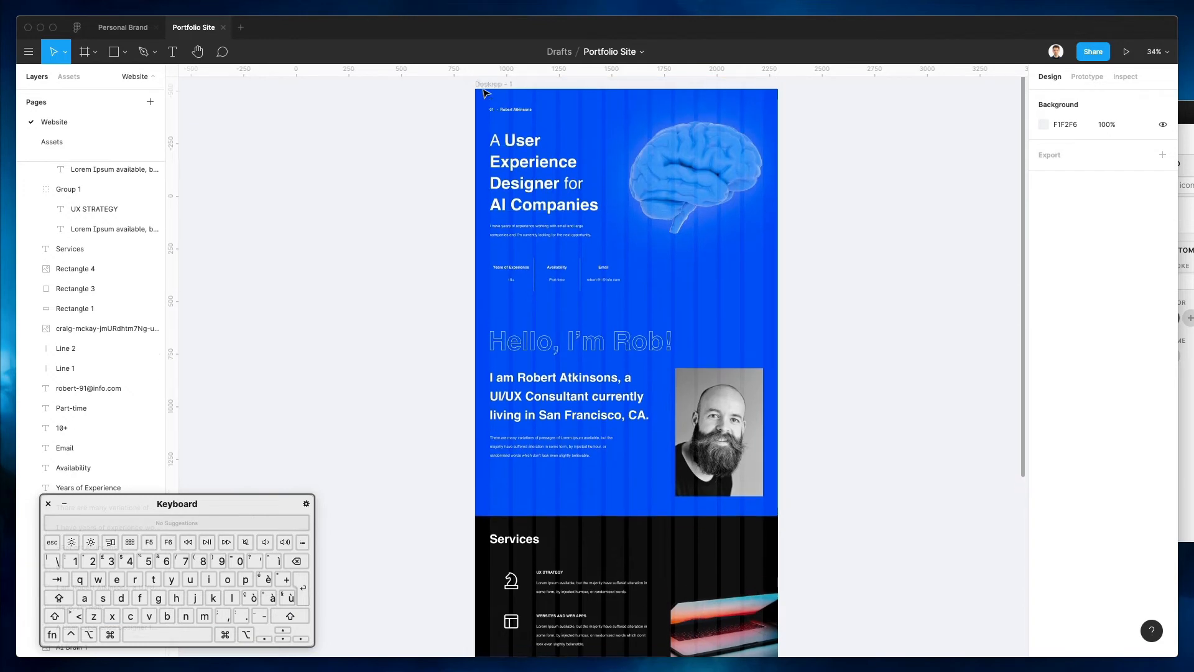
left_click(480, 111)
scroll(633, 429, "down", 8)
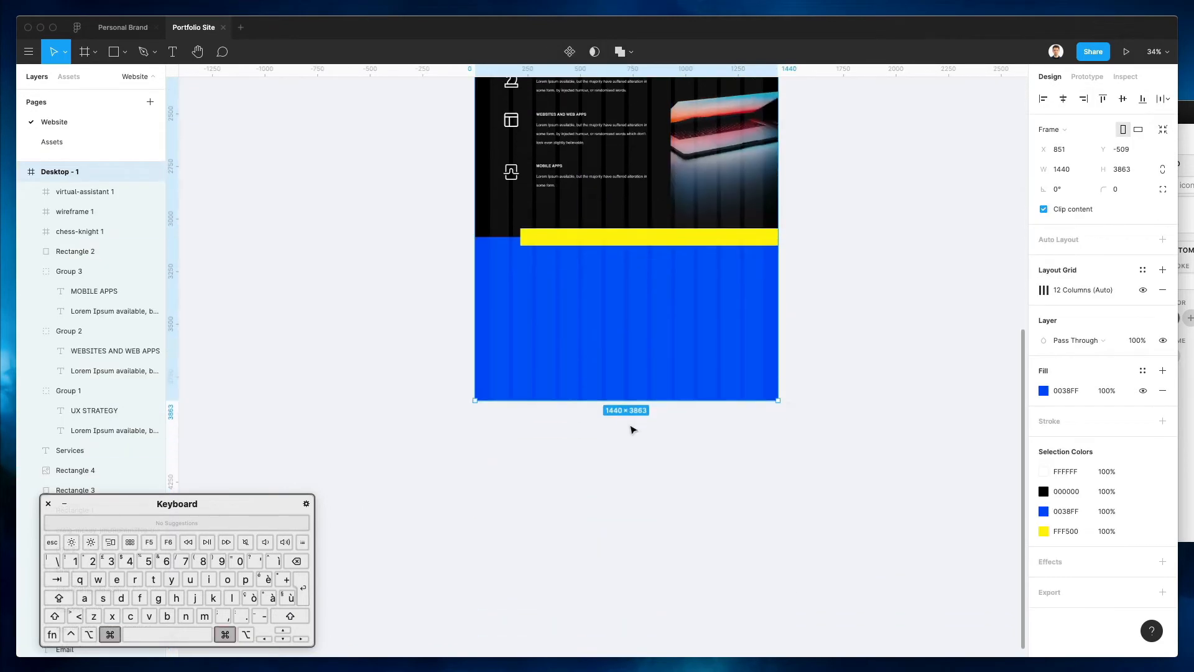
left_click_drag(634, 403, 634, 664)
left_click(904, 341)
scroll(903, 342, "up", 6)
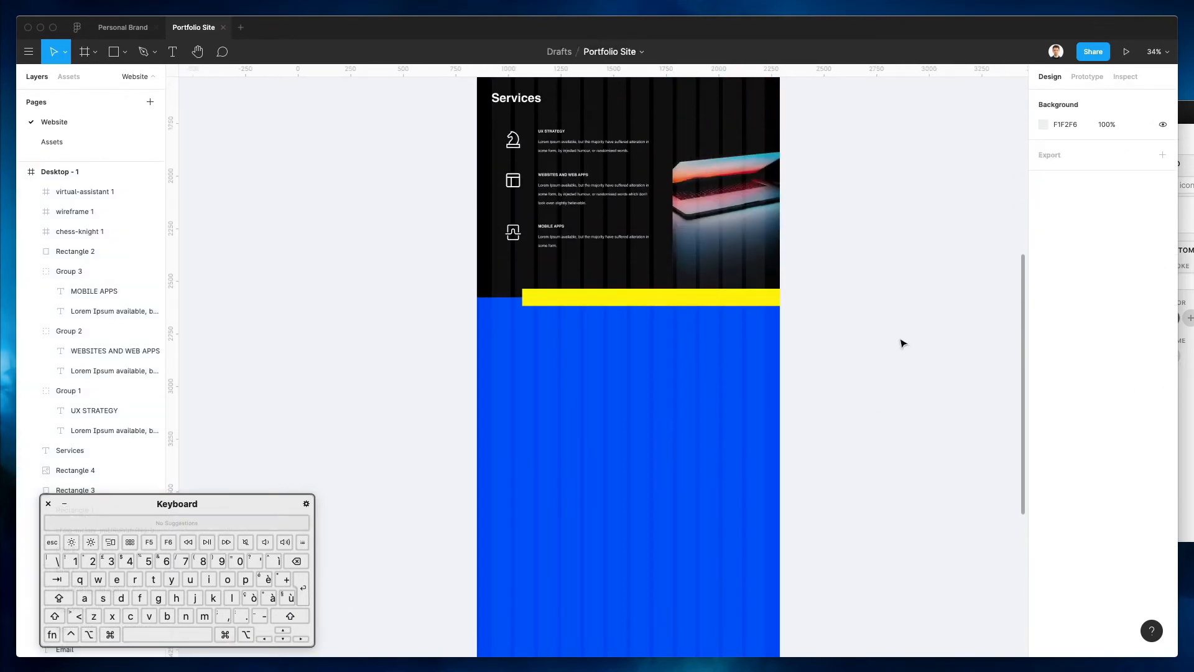
scroll(760, 241, "up", 1)
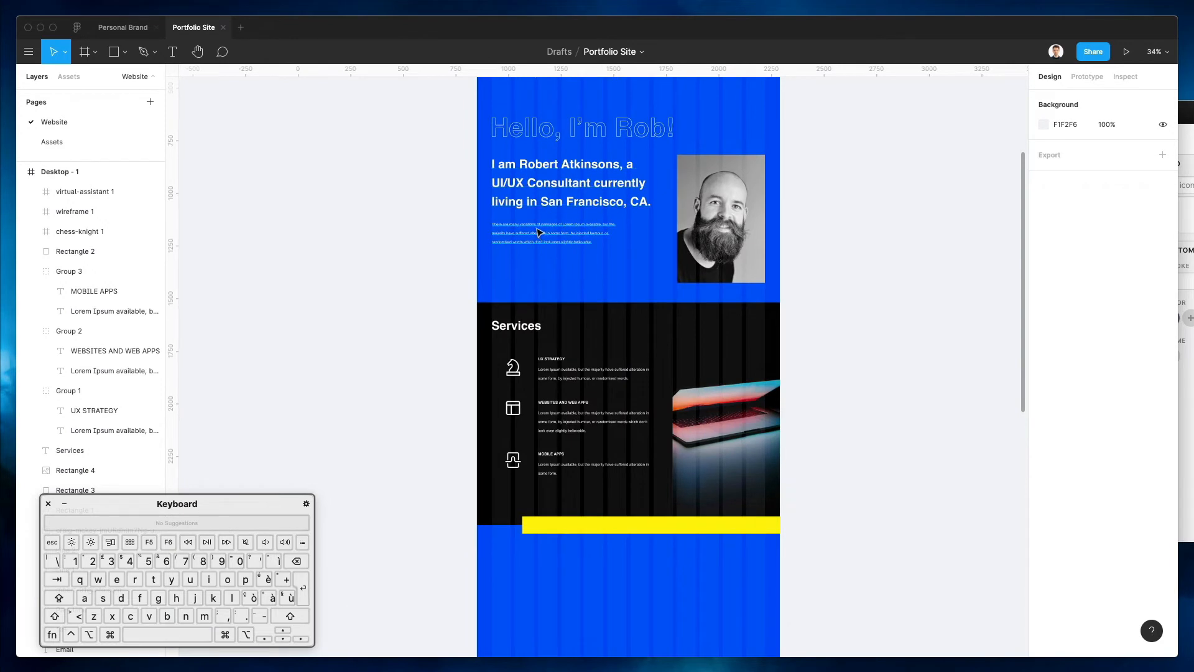
scroll(521, 177, "up", 4)
left_click(521, 177)
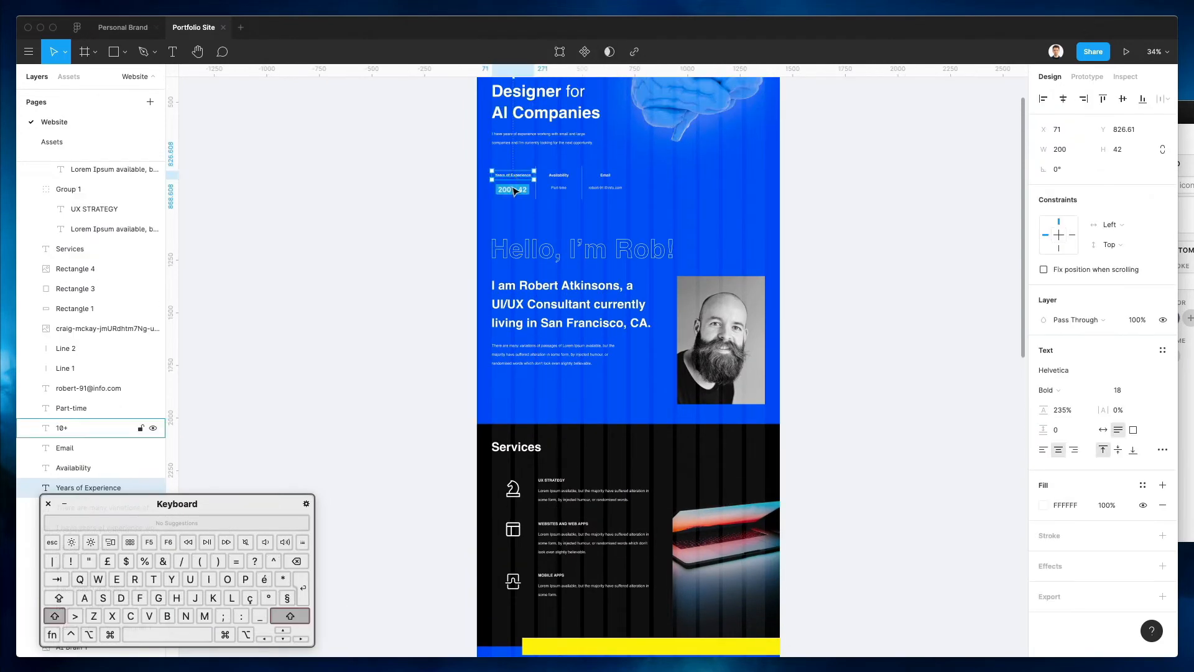
Duplicate the Years of Experience and 10+ texts and rename the copied label to EMAIL
left_click(513, 187, "shift")
left_click_drag(513, 194, 563, 491)
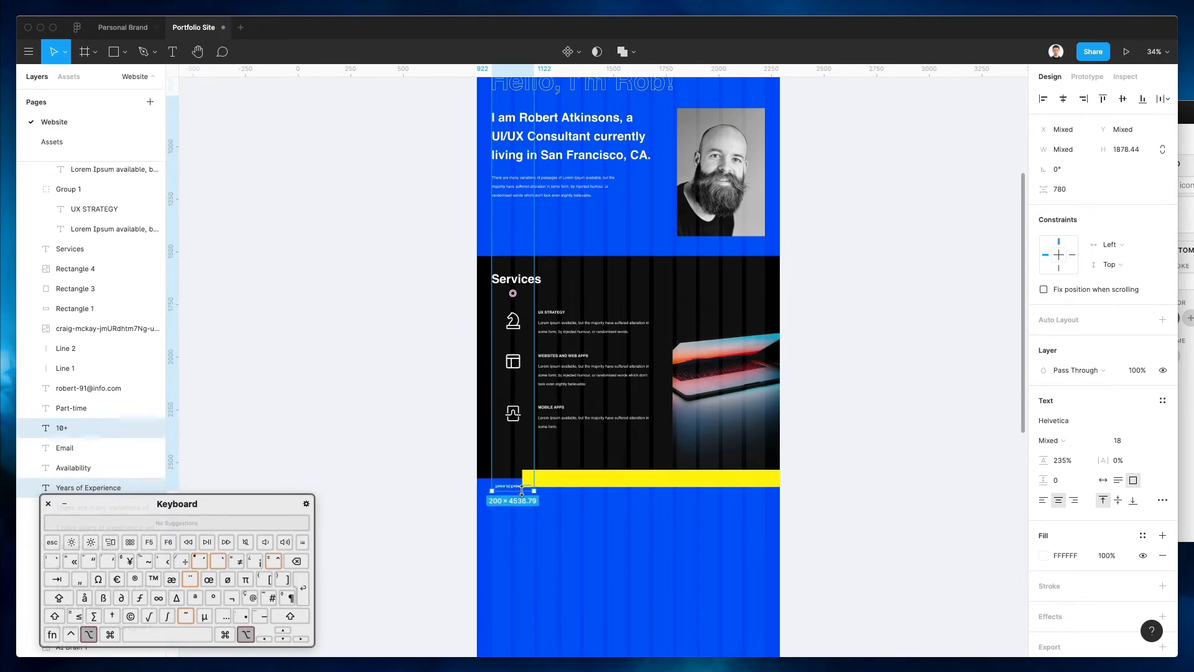
key("super+z")
scroll(552, 441, "up", 3)
scroll(640, 285, "down", 6)
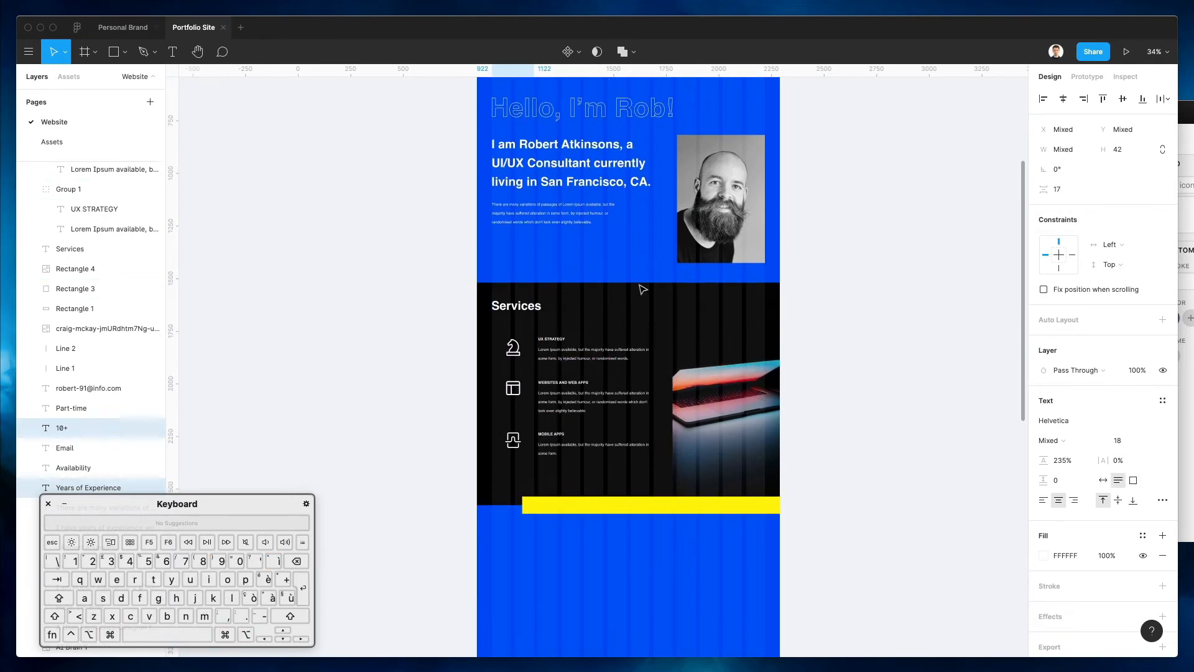
scroll(634, 311, "down", 3)
scroll(635, 317, "up", 5)
scroll(632, 314, "up", 5)
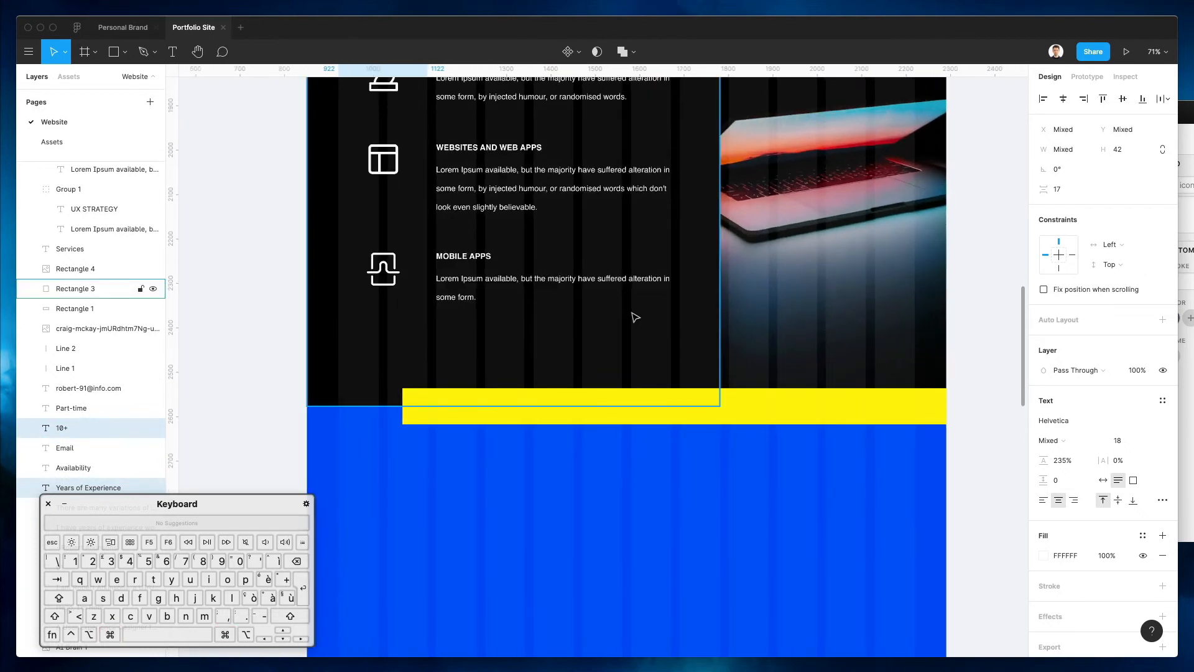
scroll(631, 315, "down", 2)
key("super+v")
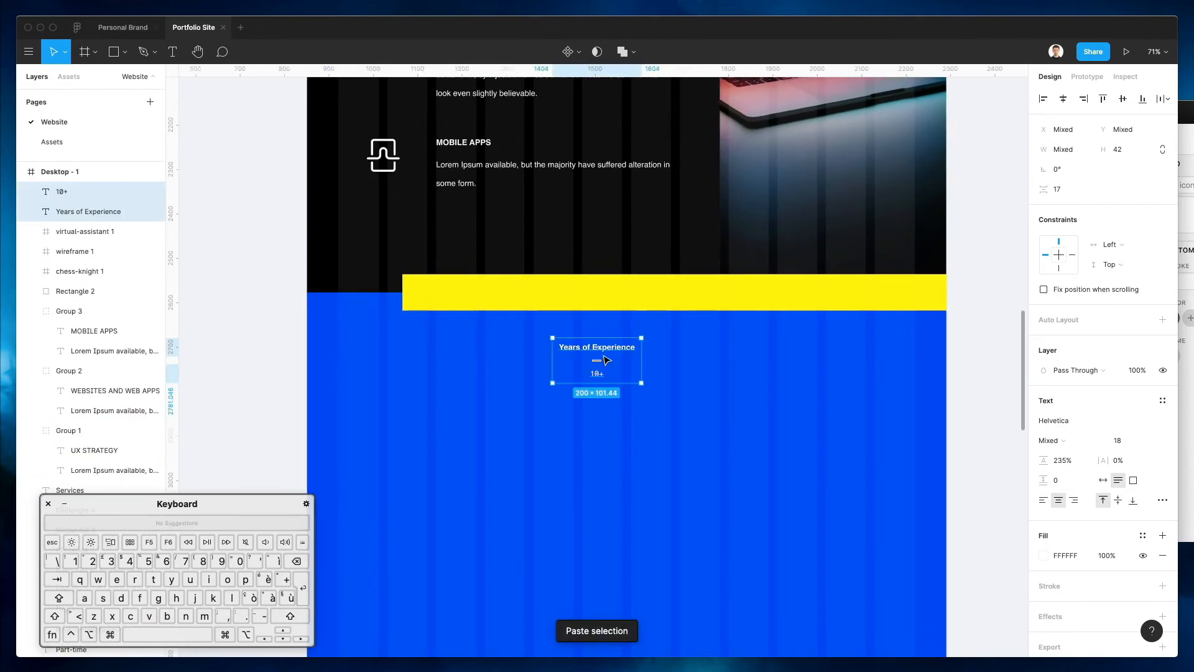
double_click(571, 352)
type("EMAIL")
key("Escape")
Move EMAIL and 10+ onto the yellow bar, recolour them black, and place 10+ closer to EMAIL
left_click_drag(582, 338, 472, 294)
left_click_drag(602, 376, 547, 294)
left_click(464, 294, "shift")
key("ctrl+c")
left_click(486, 236)
left_click(570, 369)
left_click(539, 296)
left_click_drag(540, 294, 522, 294)
scroll(486, 364, "up", 15)
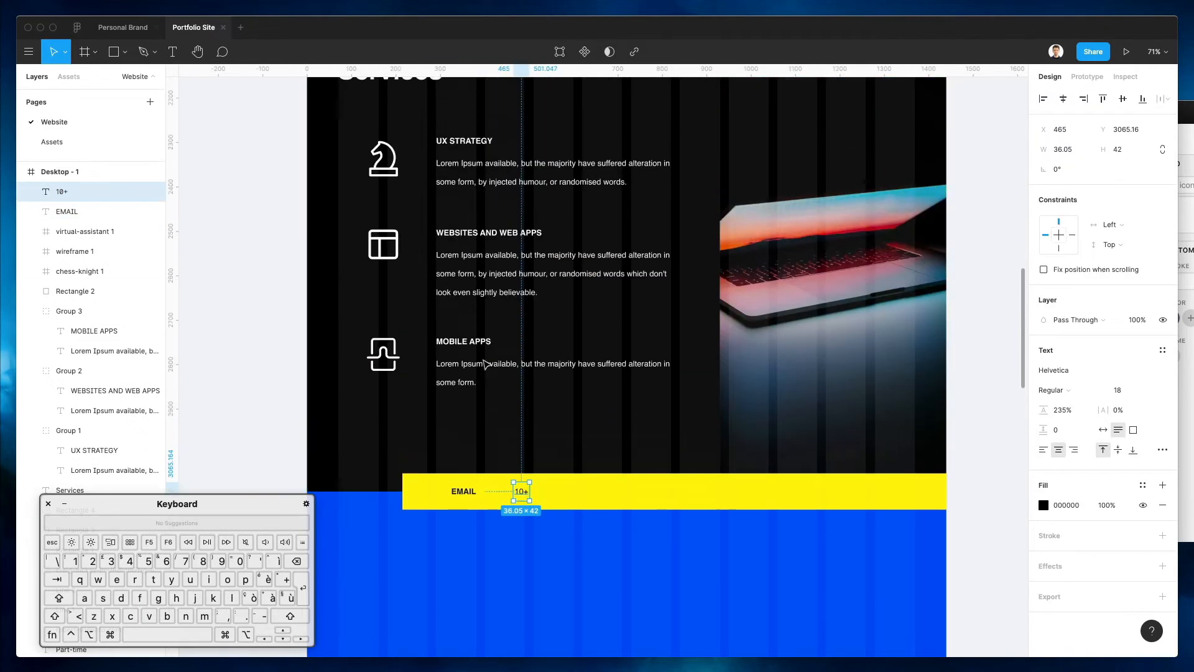
left_click(570, 213)
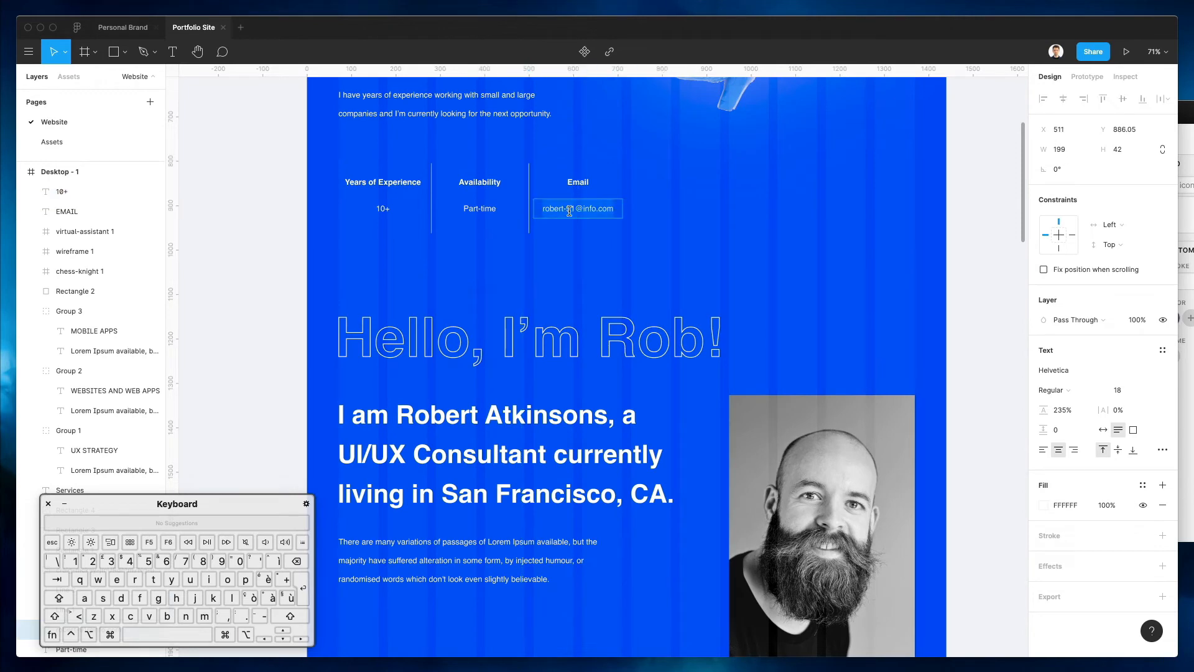
Replace the yellow bar's placeholder text with the contact e-mail address, removing the auto-added link
scroll(641, 313, "down", 15)
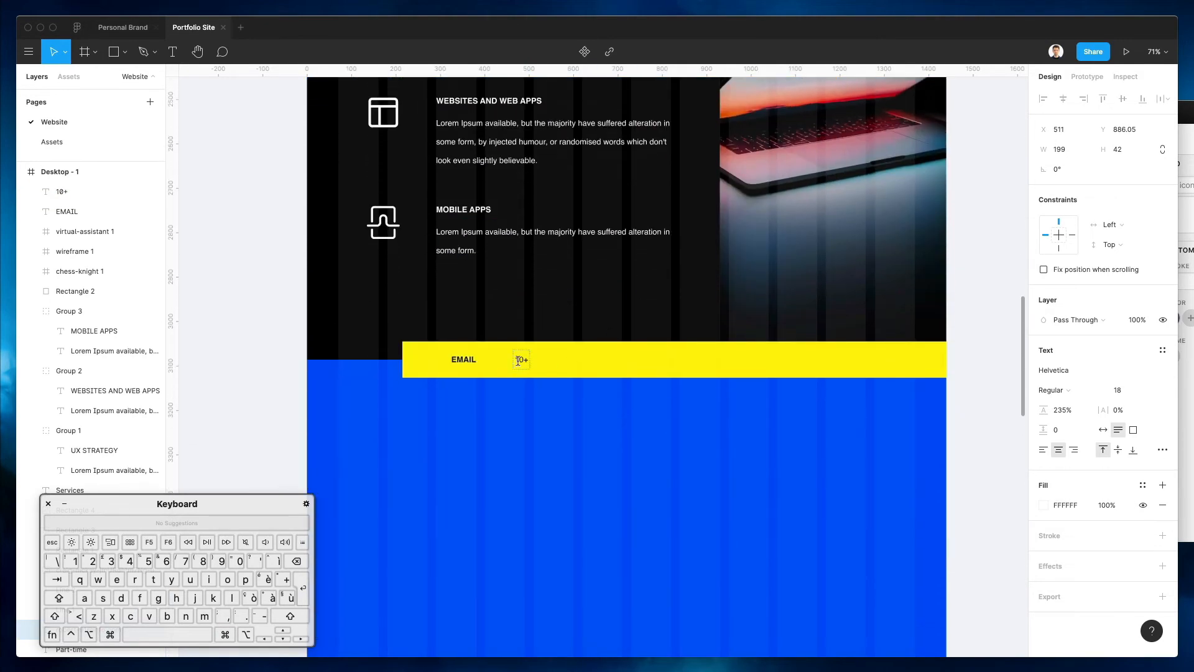
left_click(521, 359)
key("super+k")
key("super+z")
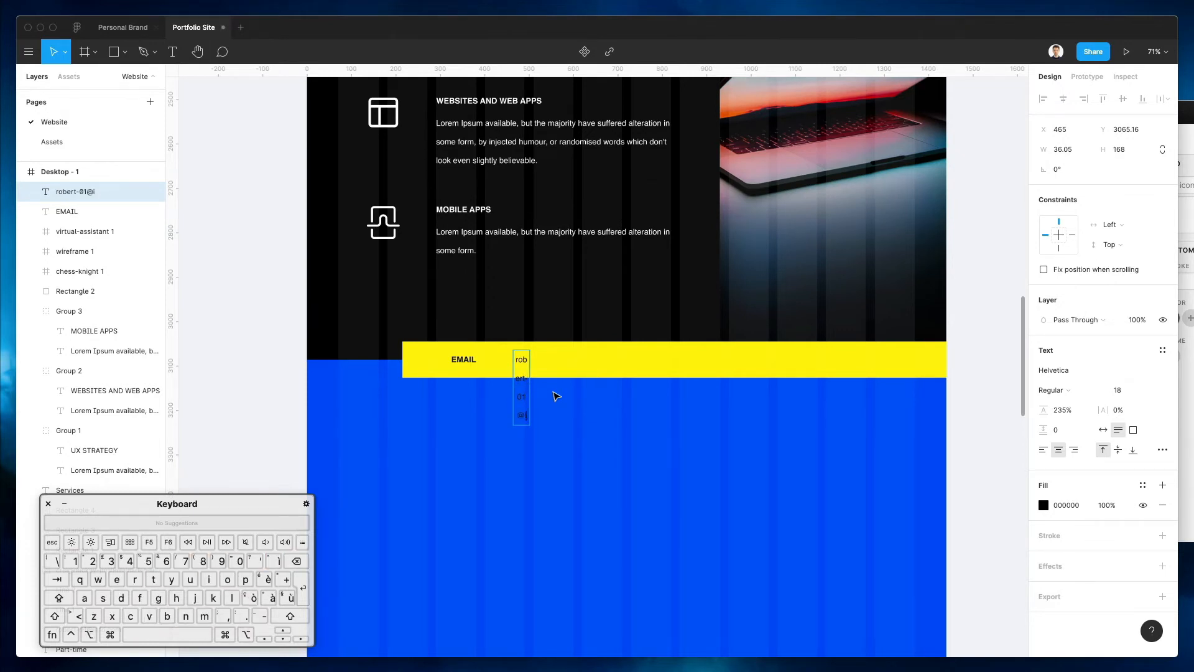
key("Escape")
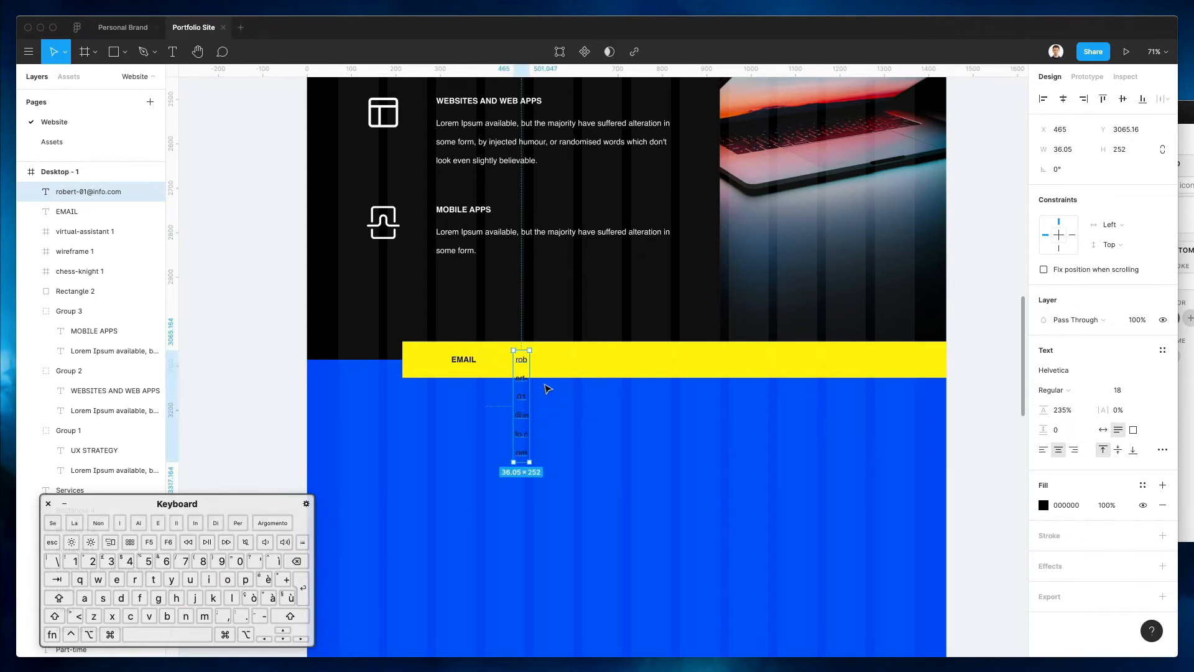
Widen the e-mail text to a single line, left-align it, and place it beside EMAIL
left_click_drag(529, 381, 666, 381)
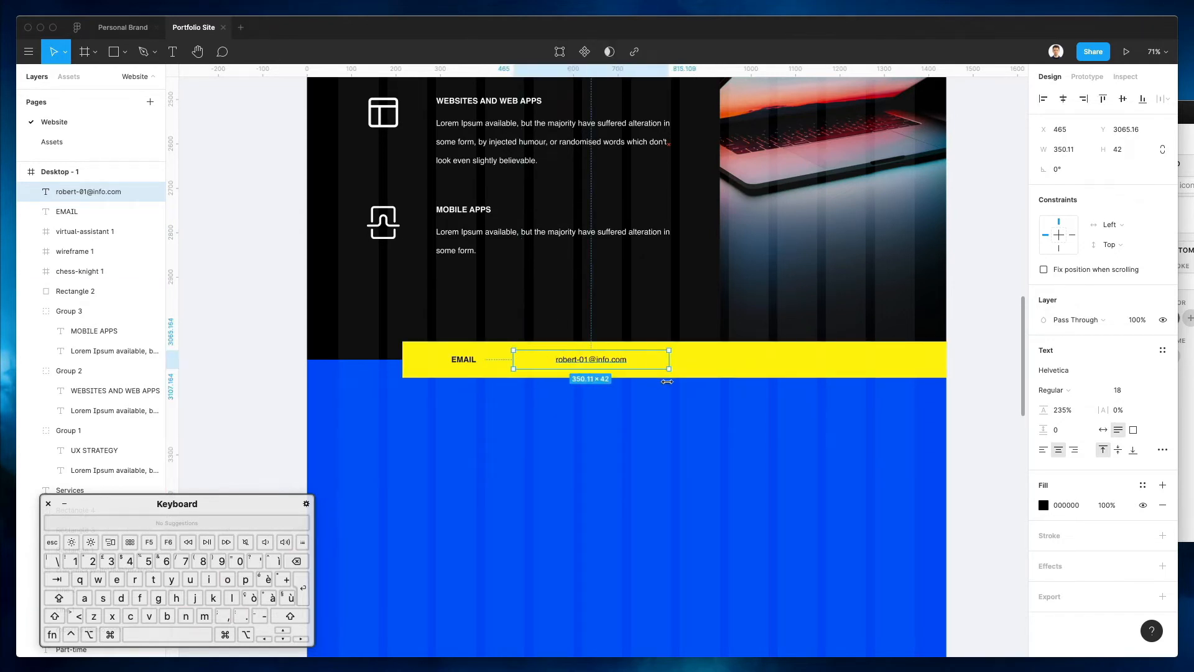
left_click(1043, 449)
left_click_drag(551, 367, 528, 363)
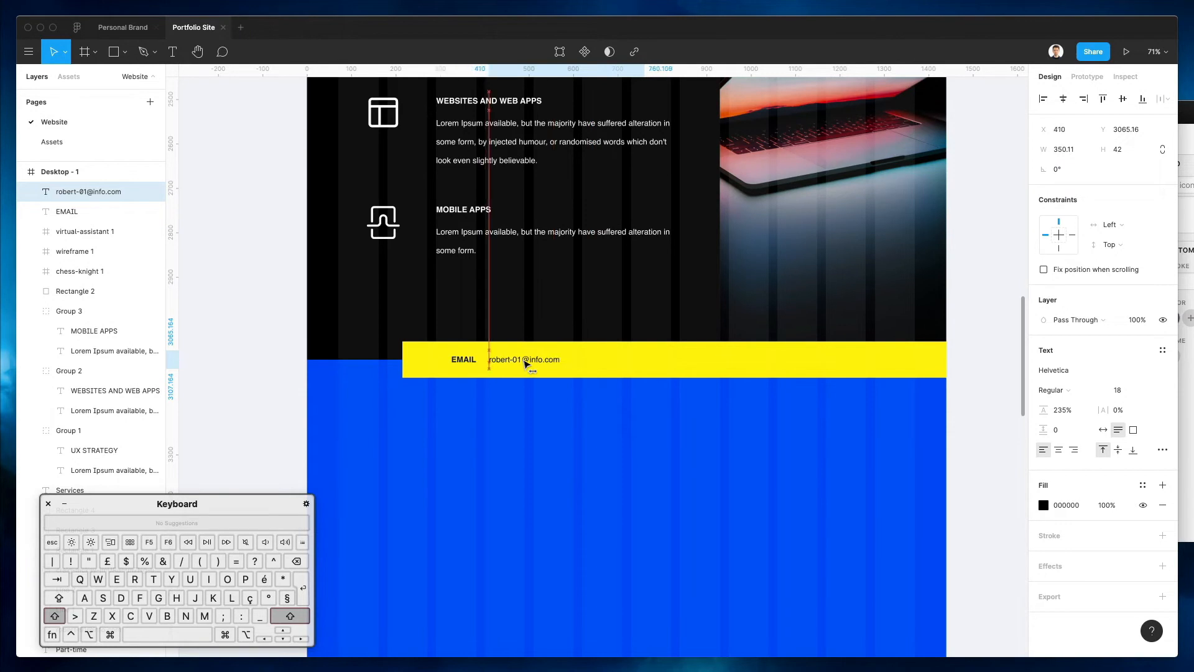
Search the Nucleo icon library for 'email'
key("super+Tab")
double_click(665, 133)
type("email")
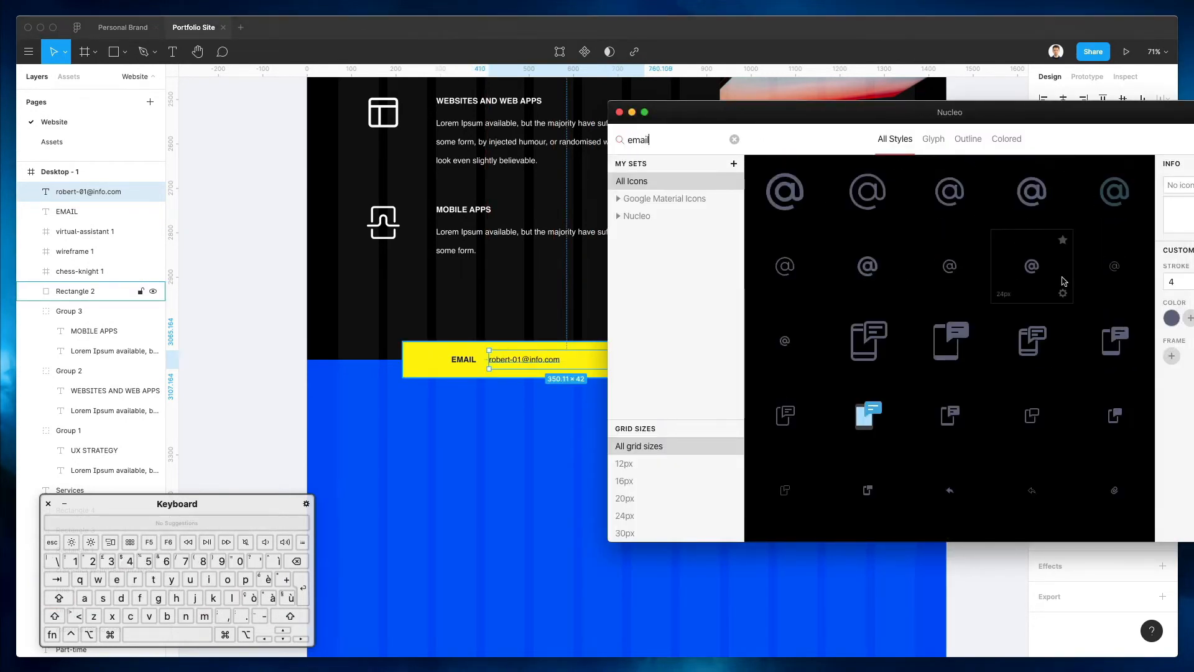
Drag the Nucleo envelope icon onto the yellow bar and scale it proportionally to about 39 px
scroll(1061, 280, "down", 5)
scroll(1061, 280, "down", 2)
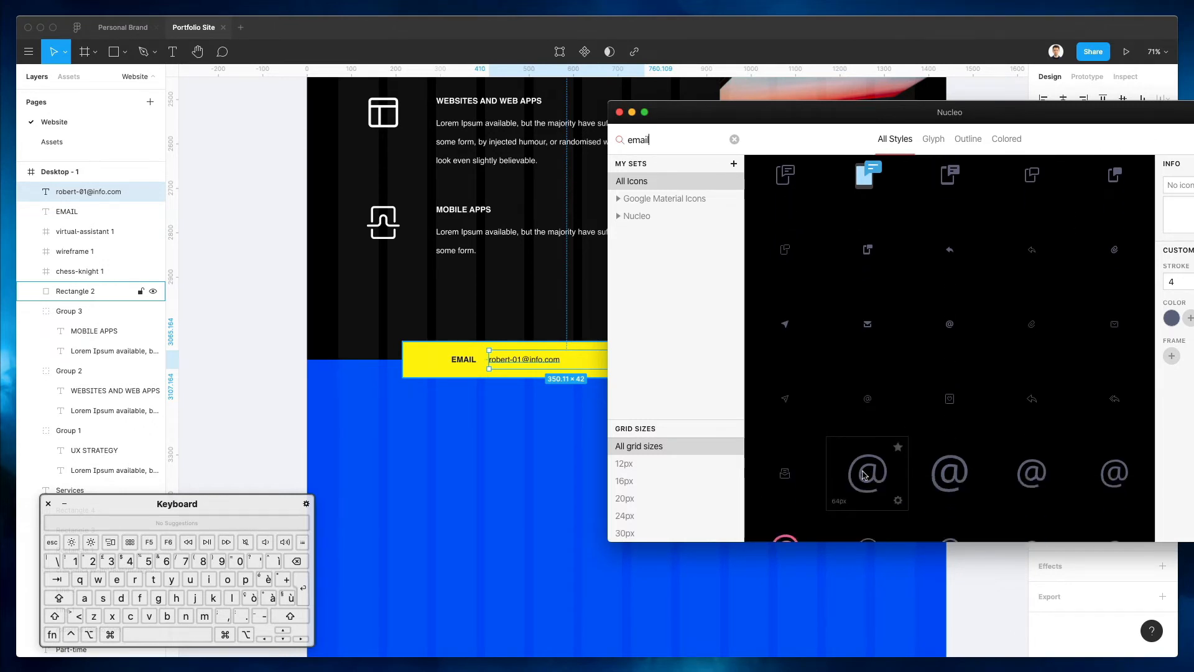
left_click_drag(1119, 331, 427, 359)
scroll(426, 359, "down", 3)
scroll(433, 359, "up", 10)
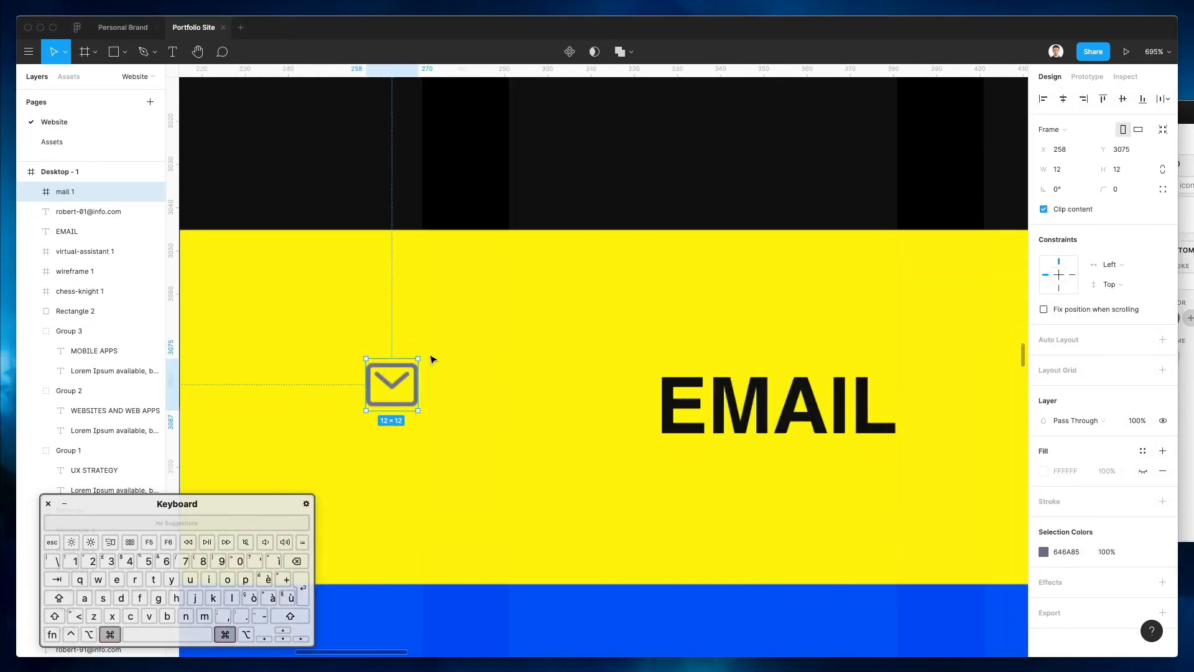
key("k")
left_click_drag(417, 411, 534, 504)
left_click_drag(483, 424, 467, 388)
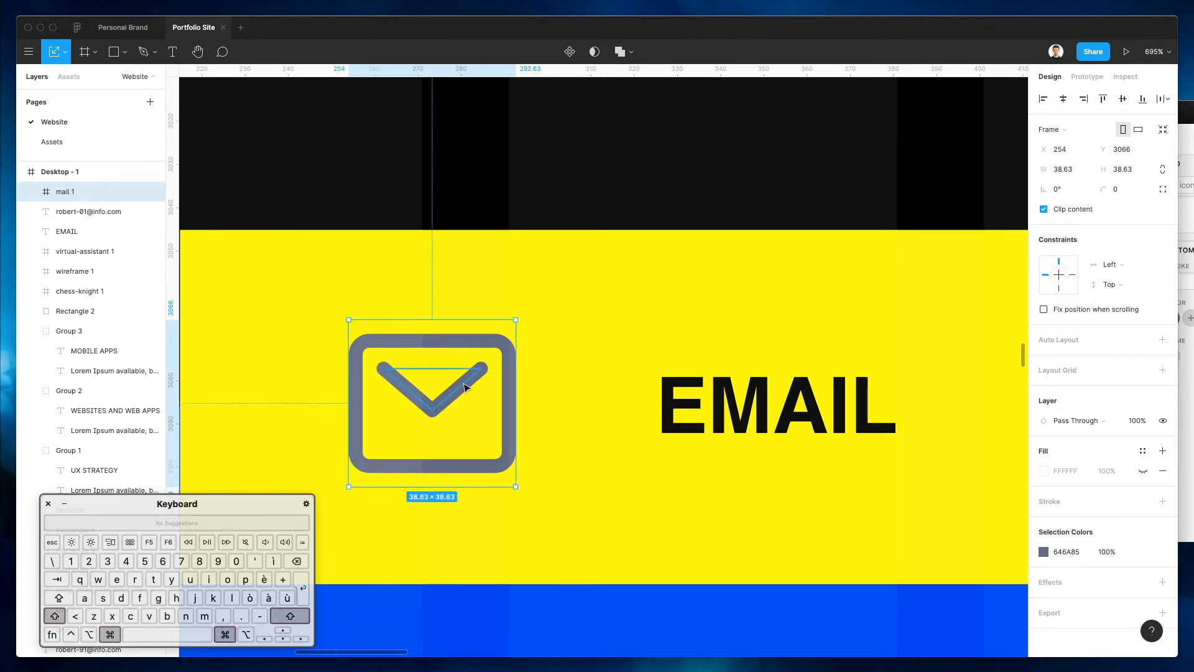
Recolour the mail icon black by sampling black with the eyedropper
left_click(1043, 551)
left_click(897, 518)
left_click(965, 128)
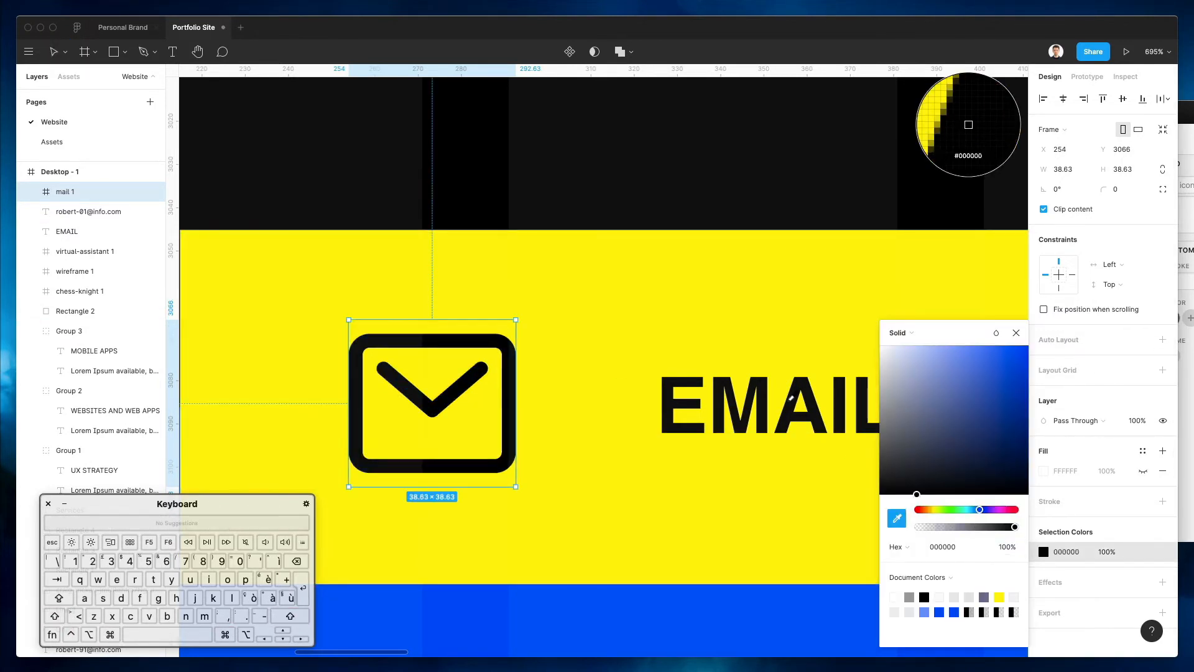
scroll(762, 401, "up", 3)
scroll(762, 401, "down", 6)
scroll(762, 401, "down", 10)
Select the mail icon, then the EMAIL label and address together, and clear the selection
left_click(724, 450)
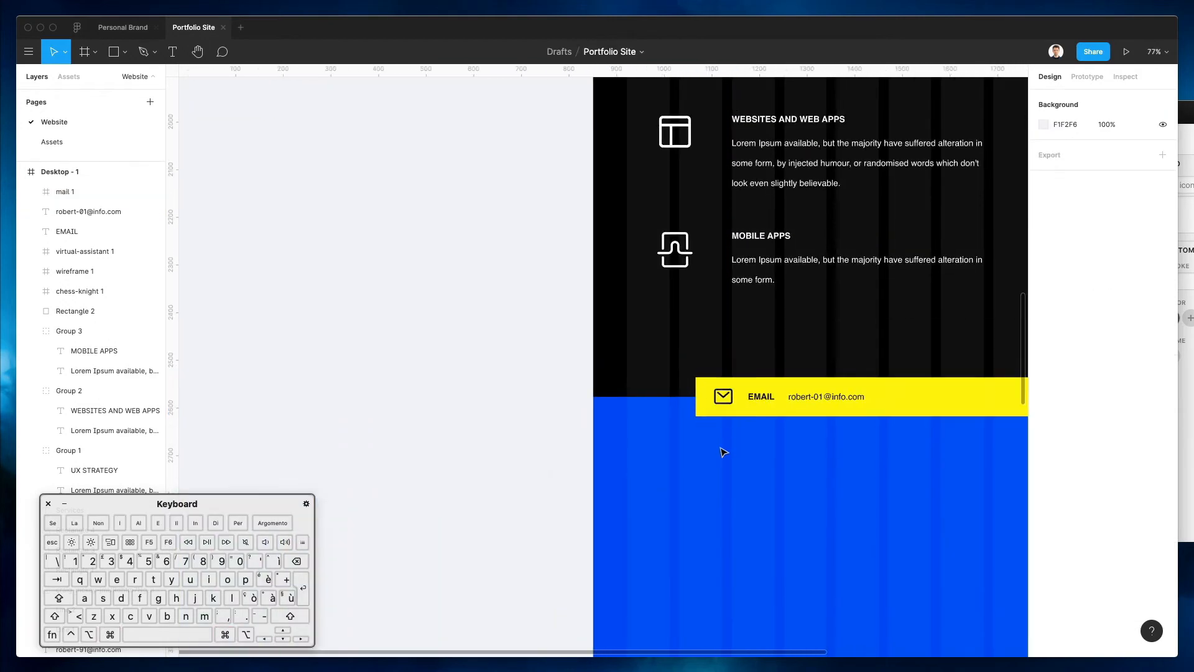
scroll(846, 440, "right", 4)
scroll(699, 434, "right", 2)
left_click(469, 393)
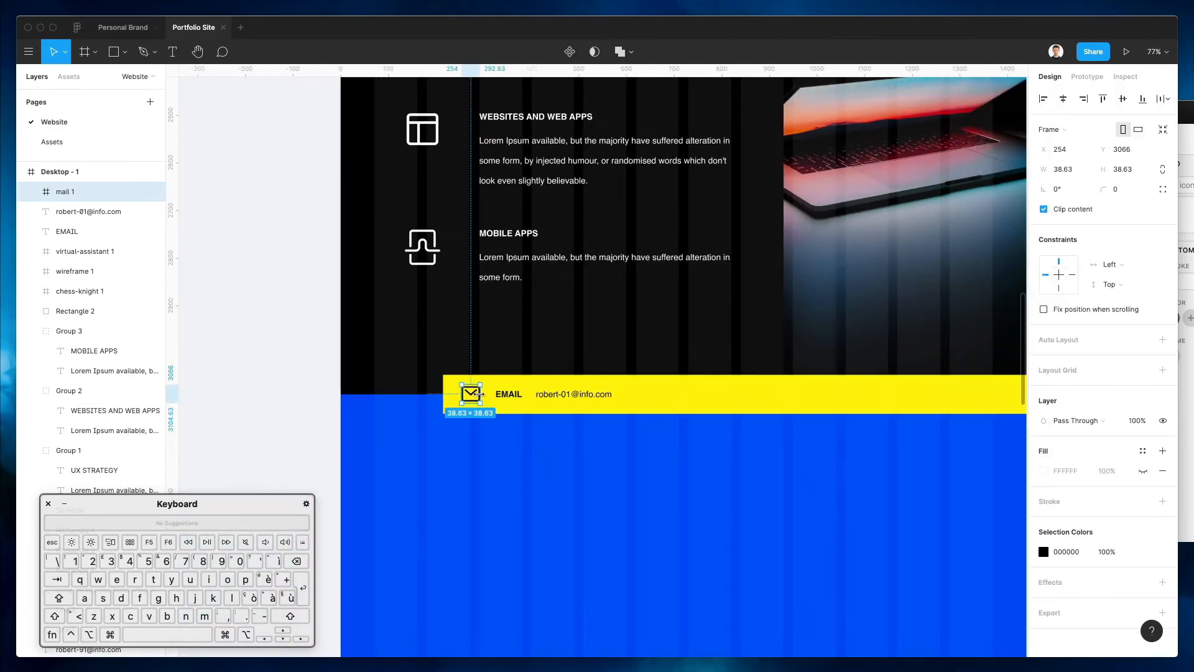
left_click(581, 456)
left_click(522, 395)
left_click(555, 399, "shift")
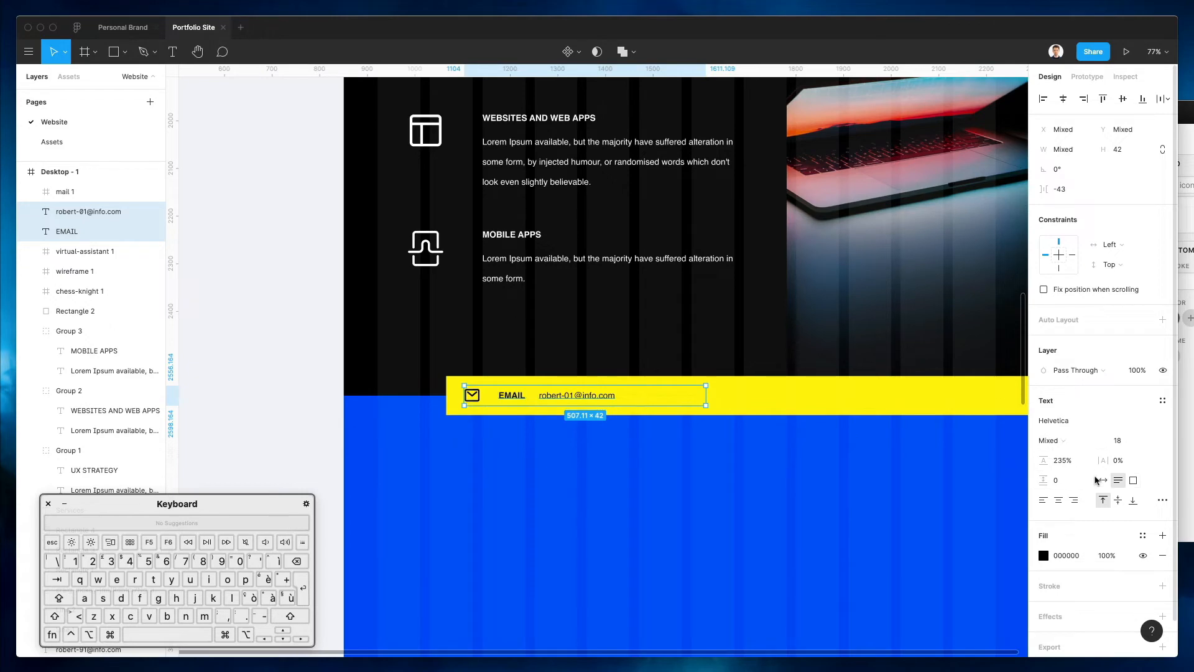
key("Escape")
scroll(558, 474, "down", 5)
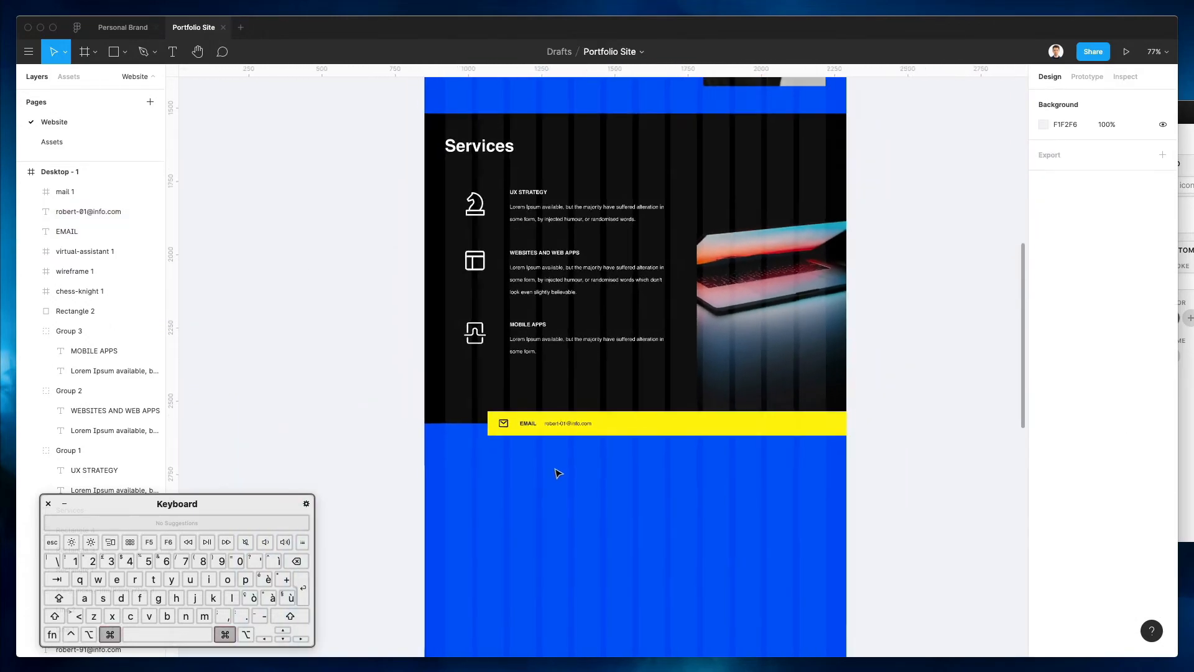
Duplicate the Services heading and drag the copy below the yellow email bar
scroll(558, 474, "right", 2)
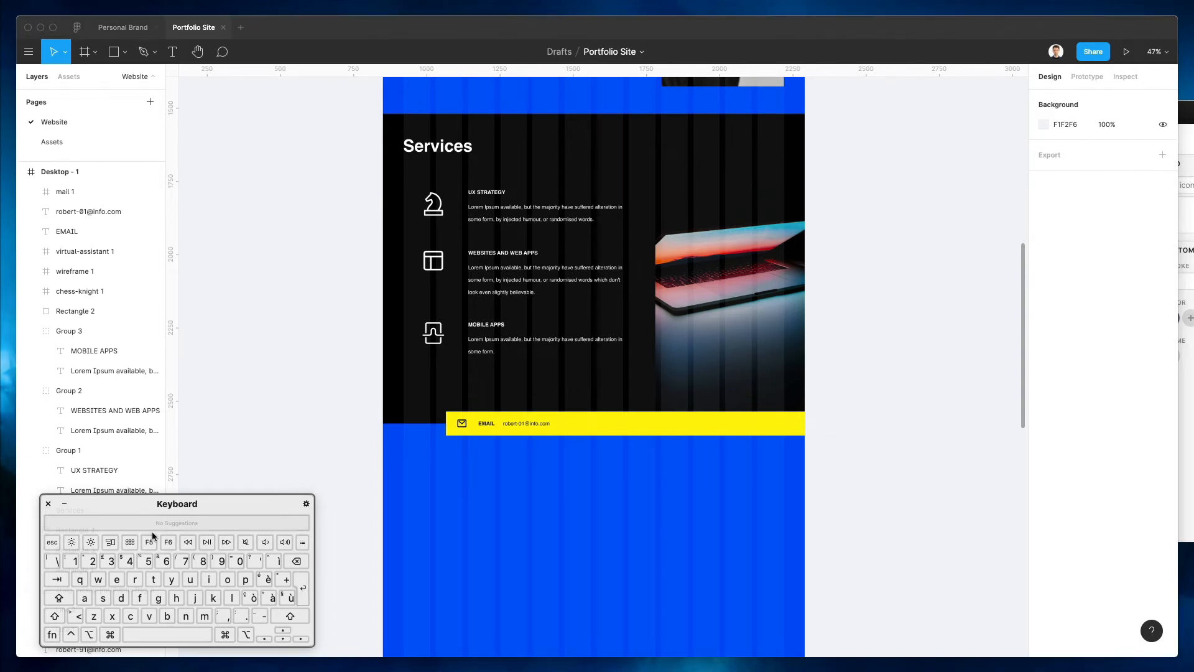
scroll(445, 488, "down", 3)
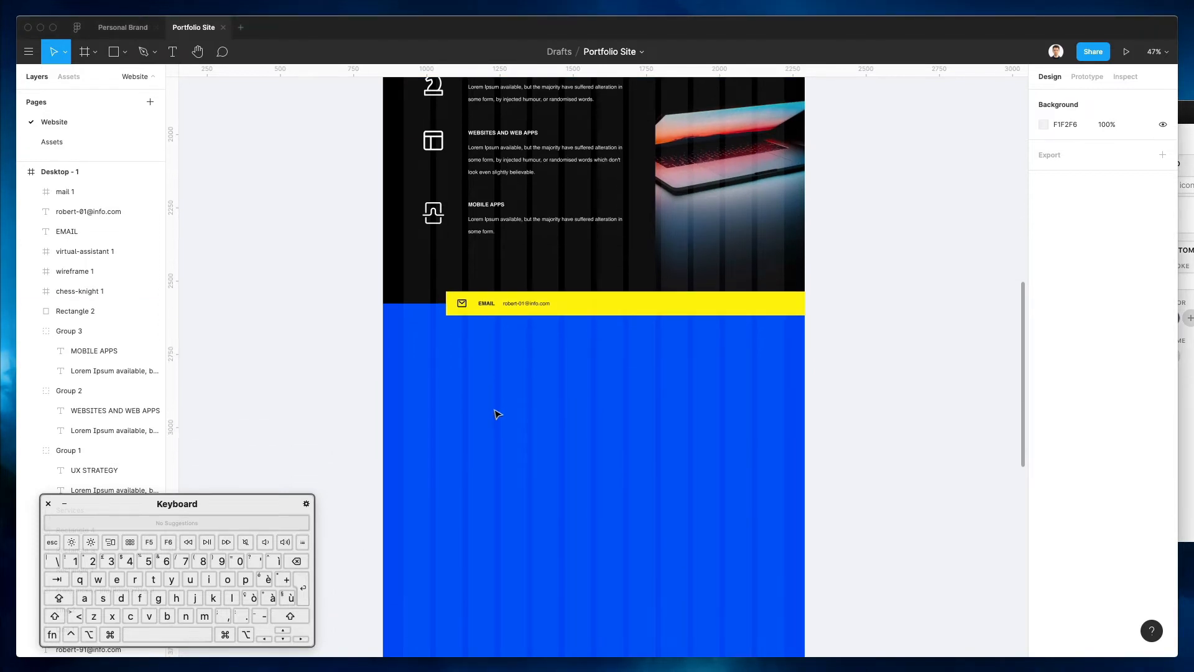
scroll(492, 415, "up", 8)
left_click(438, 337)
left_click_drag(437, 344, 439, 352)
scroll(444, 321, "down", 2)
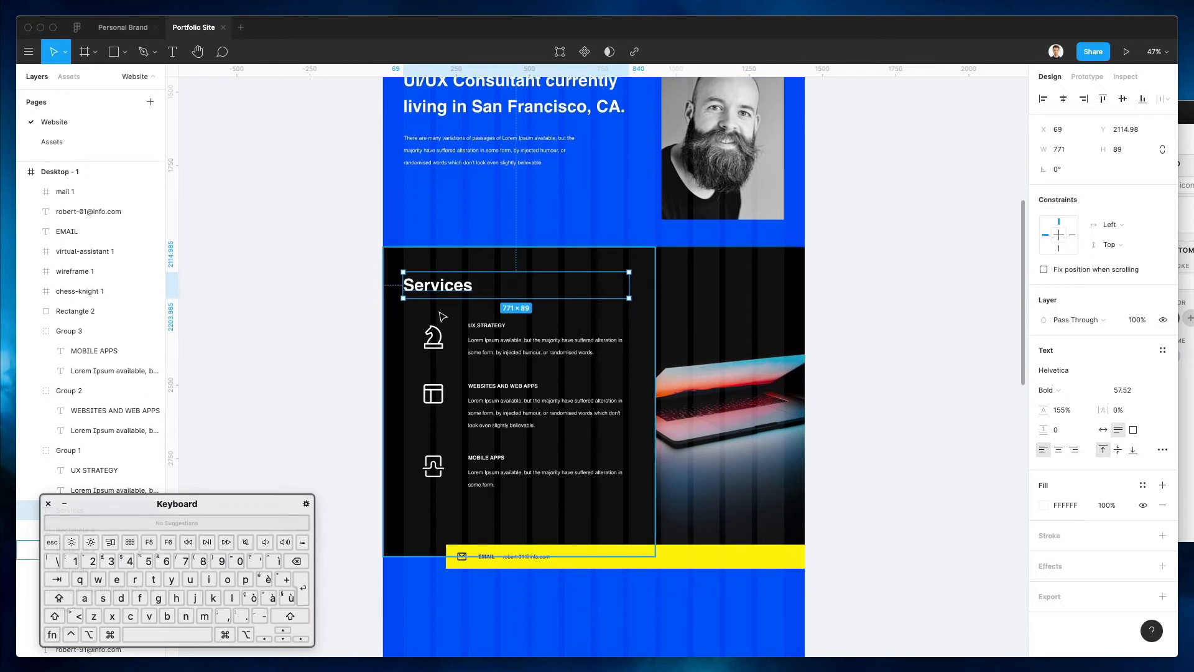
left_click_drag(437, 289, 438, 637)
scroll(470, 626, "down", 4)
scroll(472, 628, "down", 2)
Retype the copied heading to read 'Portfolio'
double_click(439, 454)
type("Portfolio")
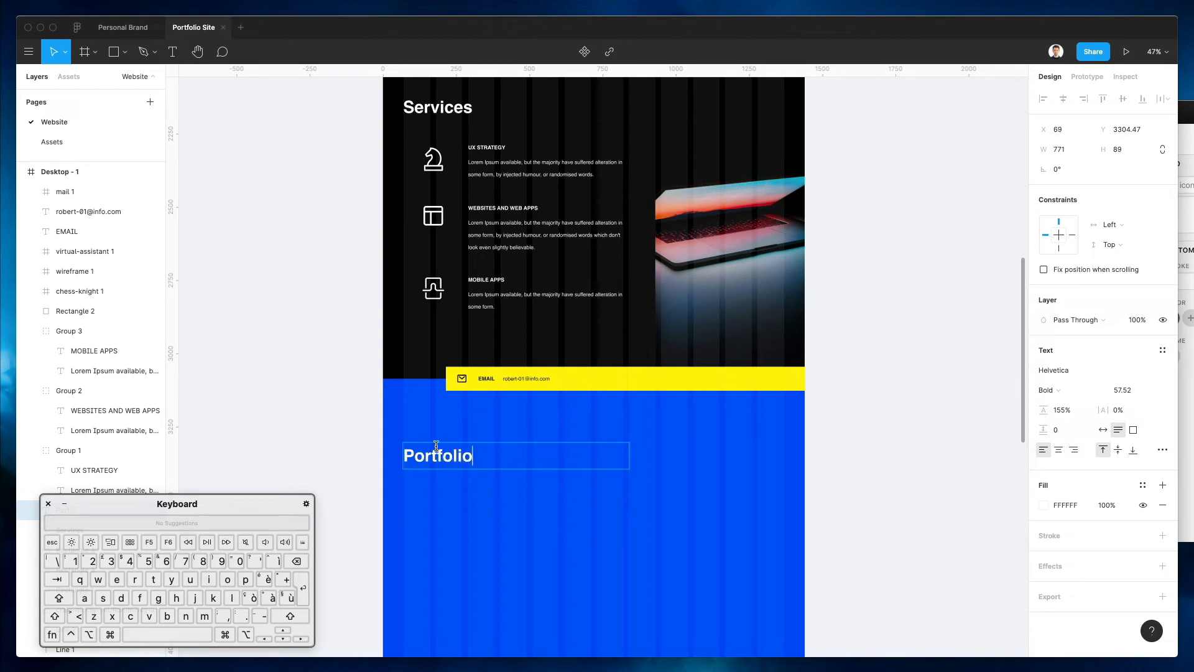
key("Escape")
key("Escape")
On the Assets page, select the desktop, mobile, design system and purple pricing mockups
left_click(53, 142)
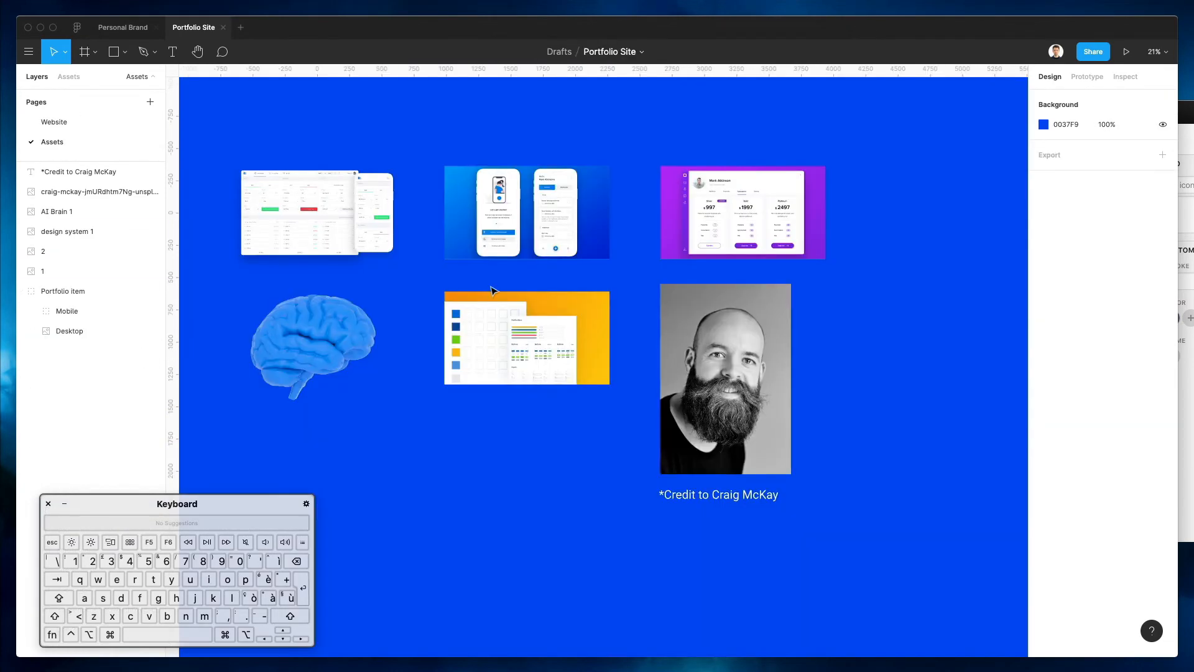
scroll(485, 261, "down", 2)
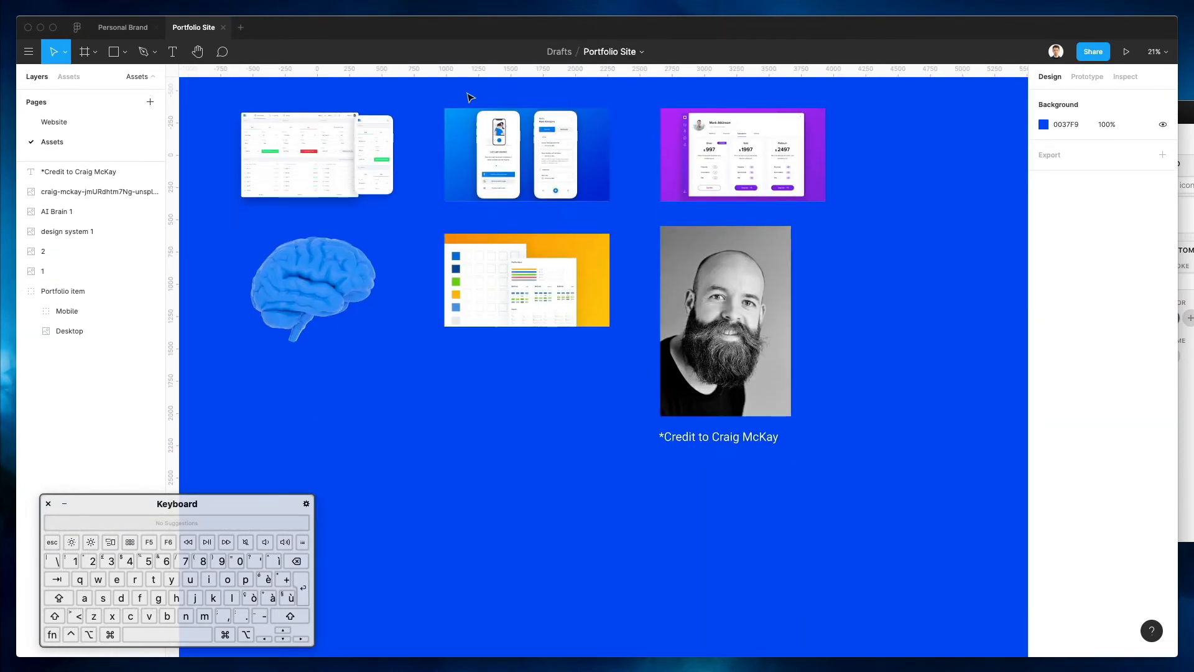
left_click(248, 117)
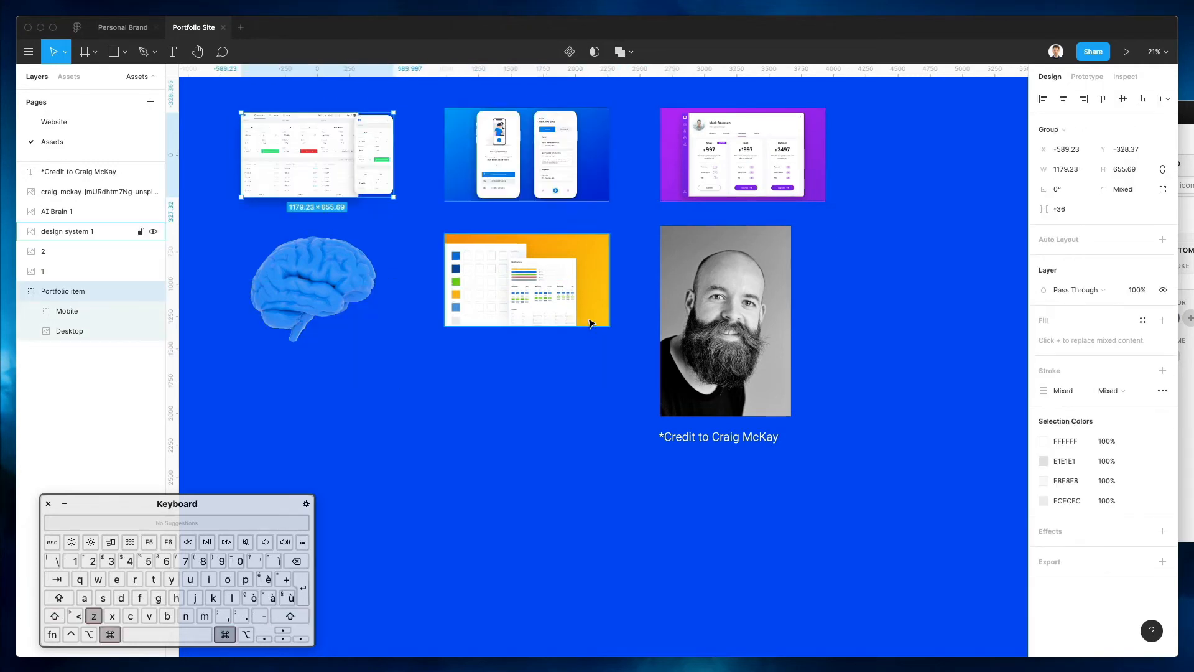
left_click_drag(629, 172, 592, 263)
left_click(715, 174, "shift")
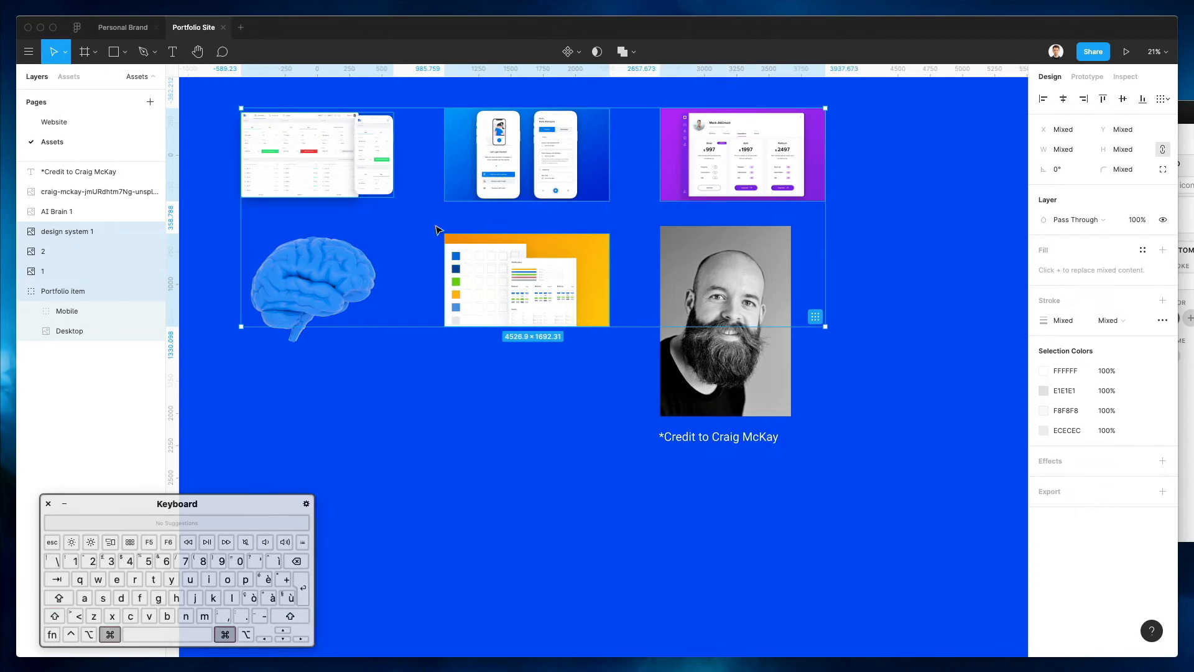
Paste the copied mockups onto the Website page
left_click(54, 122)
scroll(514, 363, "down", 2)
key("super+v")
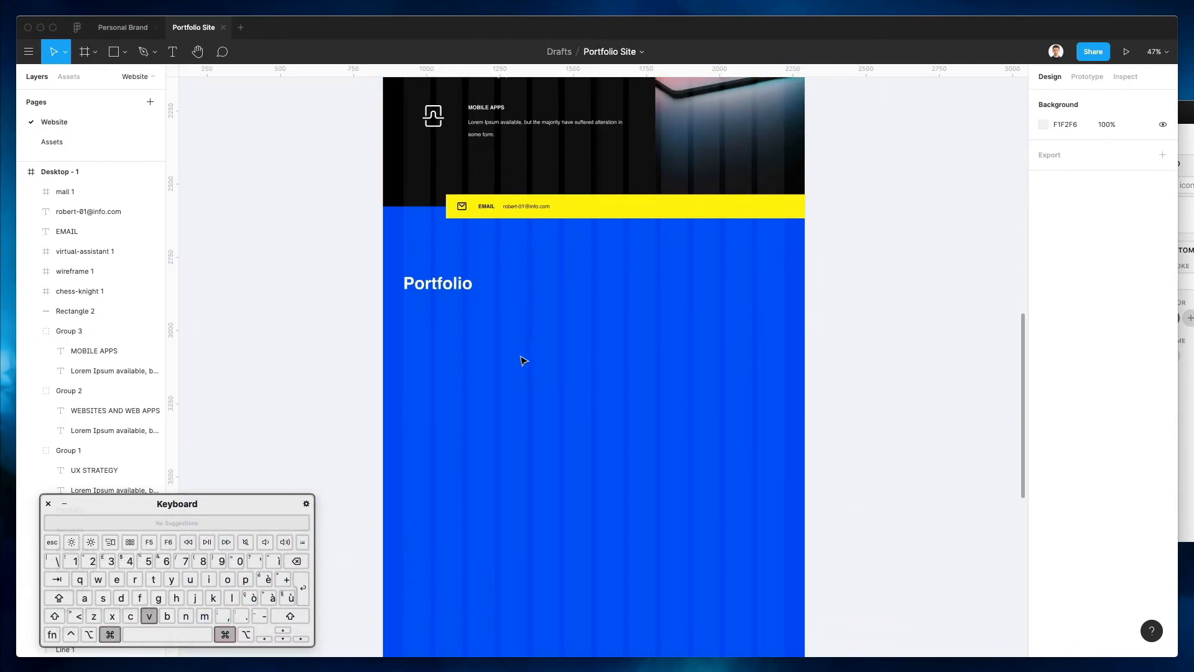
scroll(628, 225, "up", 2)
scroll(627, 226, "down", 3)
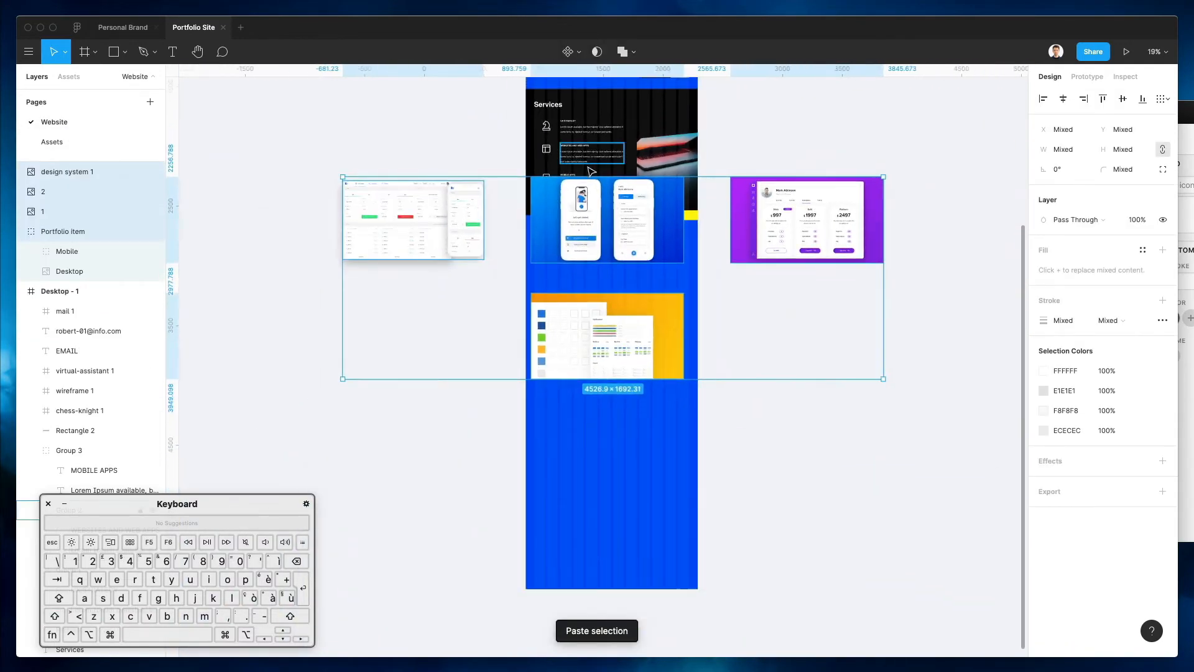
Proportionally shrink the pasted images to fit the Portfolio section
key("k")
left_click_drag(590, 172, 583, 254)
scroll(583, 254, "up", 5)
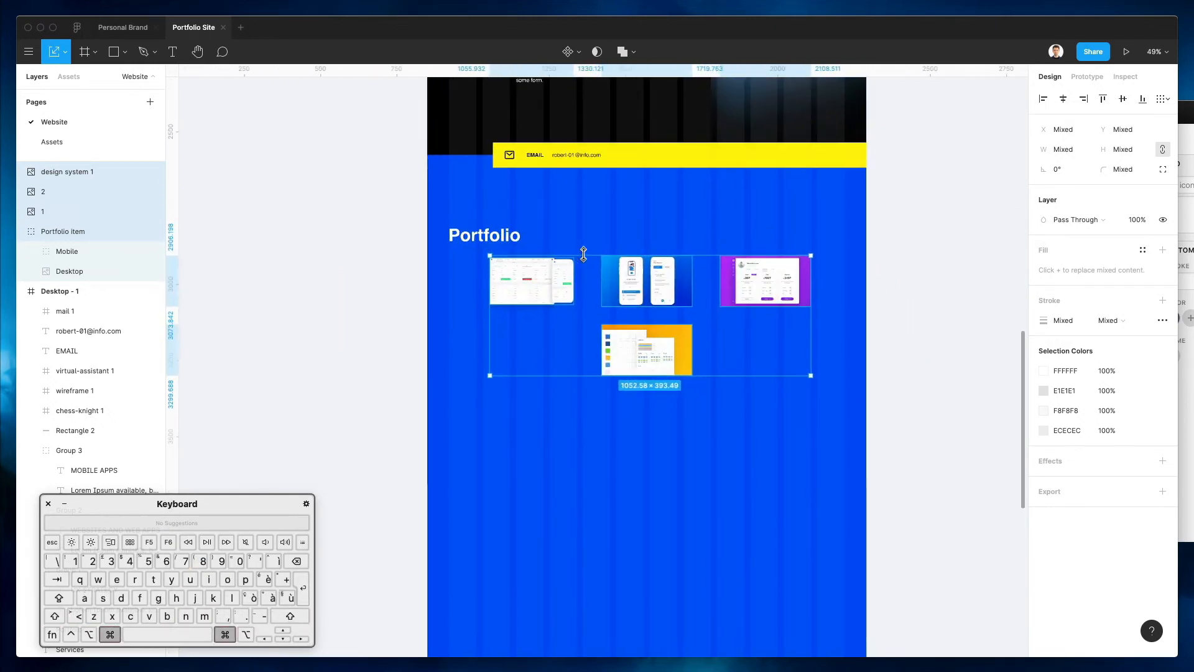
key("Escape")
scroll(672, 267, "down", 3)
Place the desktop mockup under the Portfolio heading and move the other three images lower
left_click_drag(529, 300, 644, 320)
left_click_drag(536, 316, 534, 367)
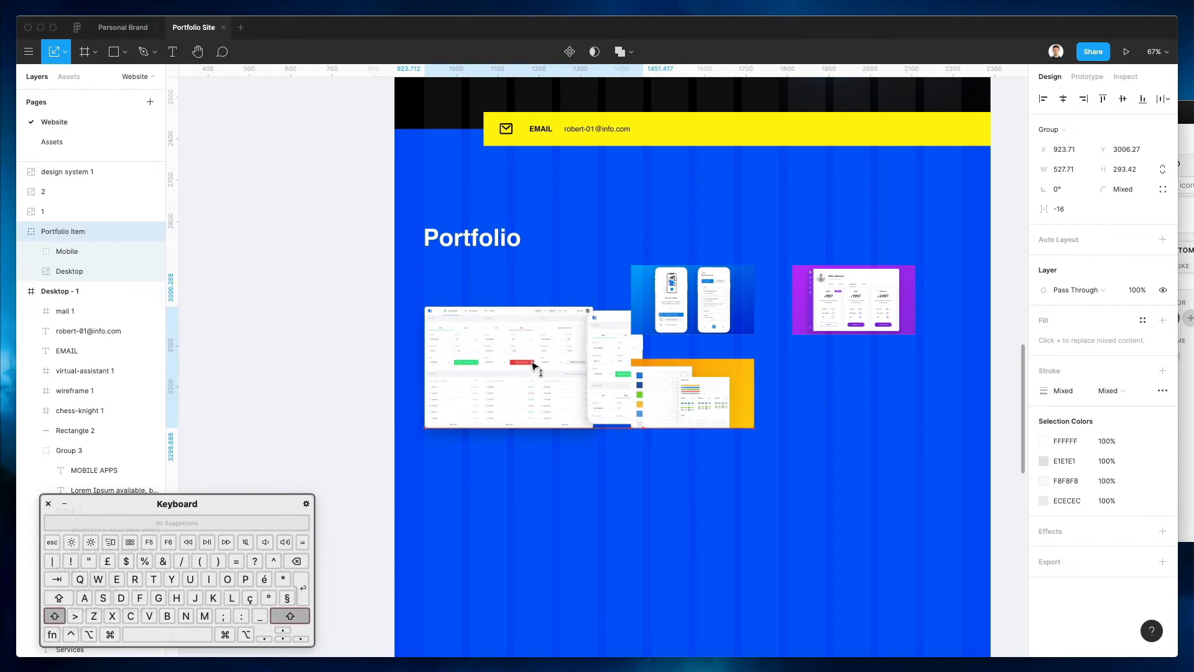
scroll(534, 366, "down", 2)
scroll(534, 365, "right", 2)
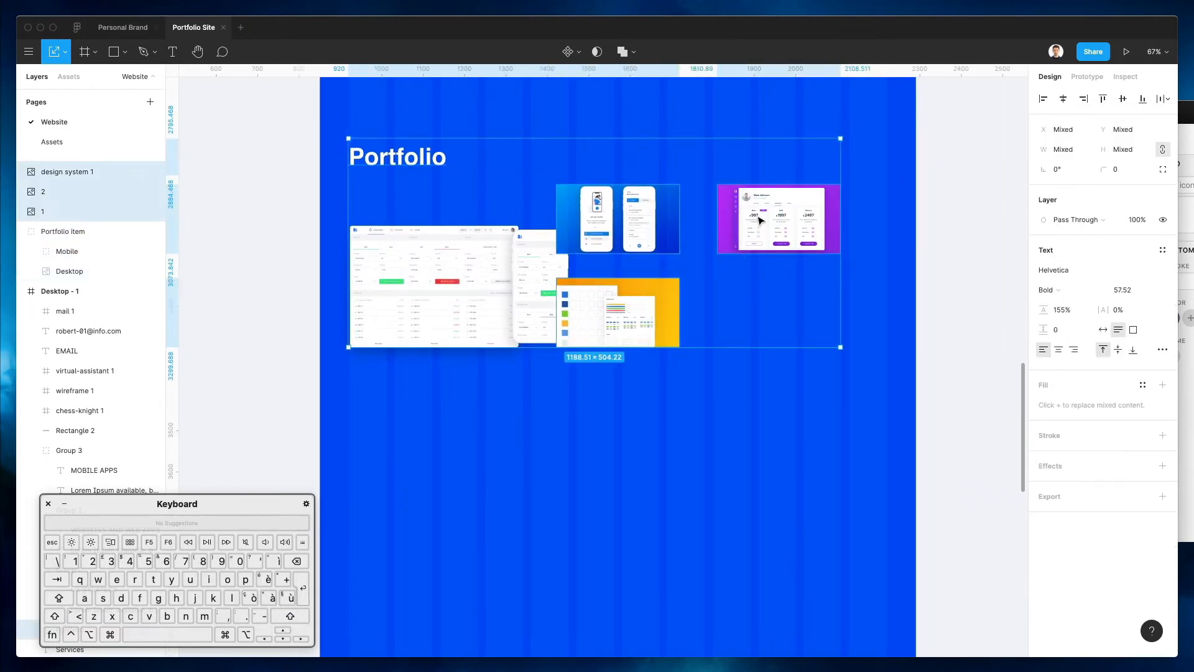
left_click(945, 266)
left_click_drag(857, 243, 628, 329)
left_click_drag(739, 226, 739, 472)
Enlarge the desktop mockup to about 900 px wide
left_click(504, 305)
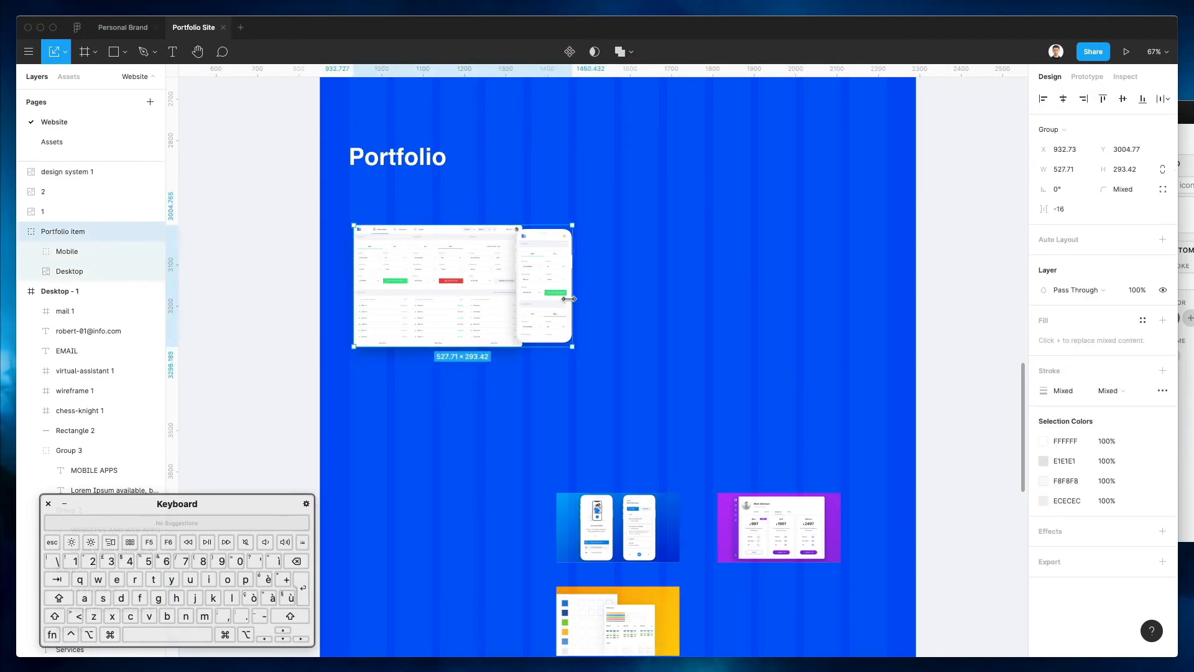
key("super+z")
left_click(555, 327)
left_click_drag(569, 348, 639, 398)
left_click(755, 314)
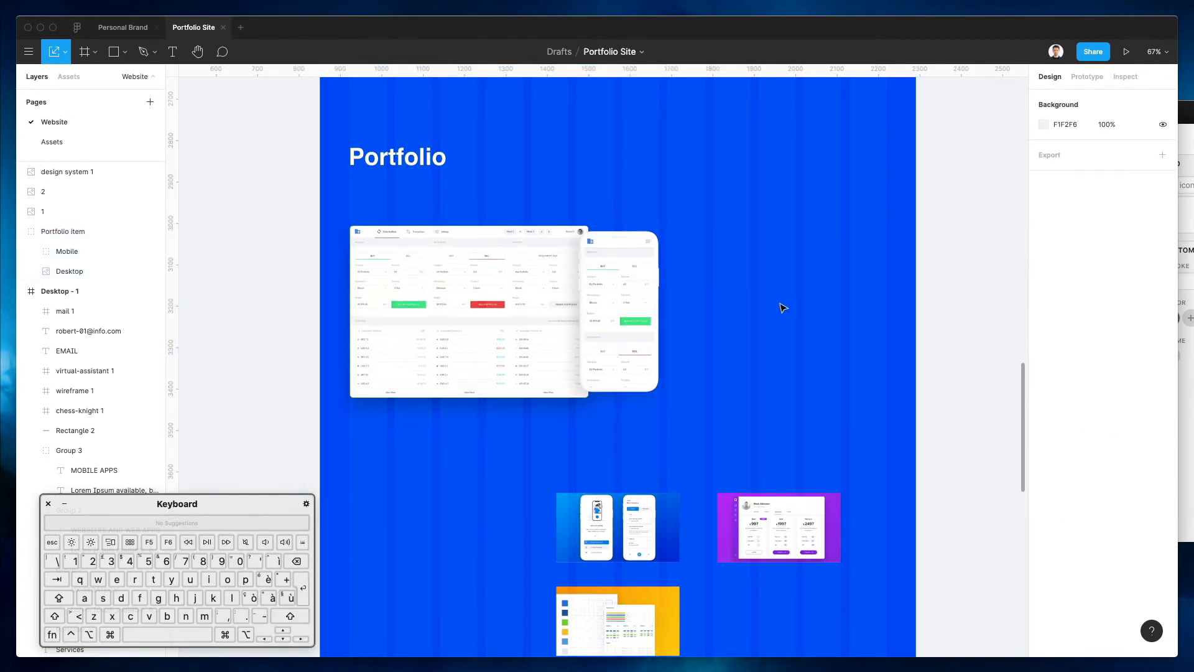
Line up the mobile, yellow and purple images side by side, enlarging them slightly
scroll(782, 307, "down", 3)
left_click_drag(598, 446, 438, 403)
left_click_drag(598, 559, 575, 424)
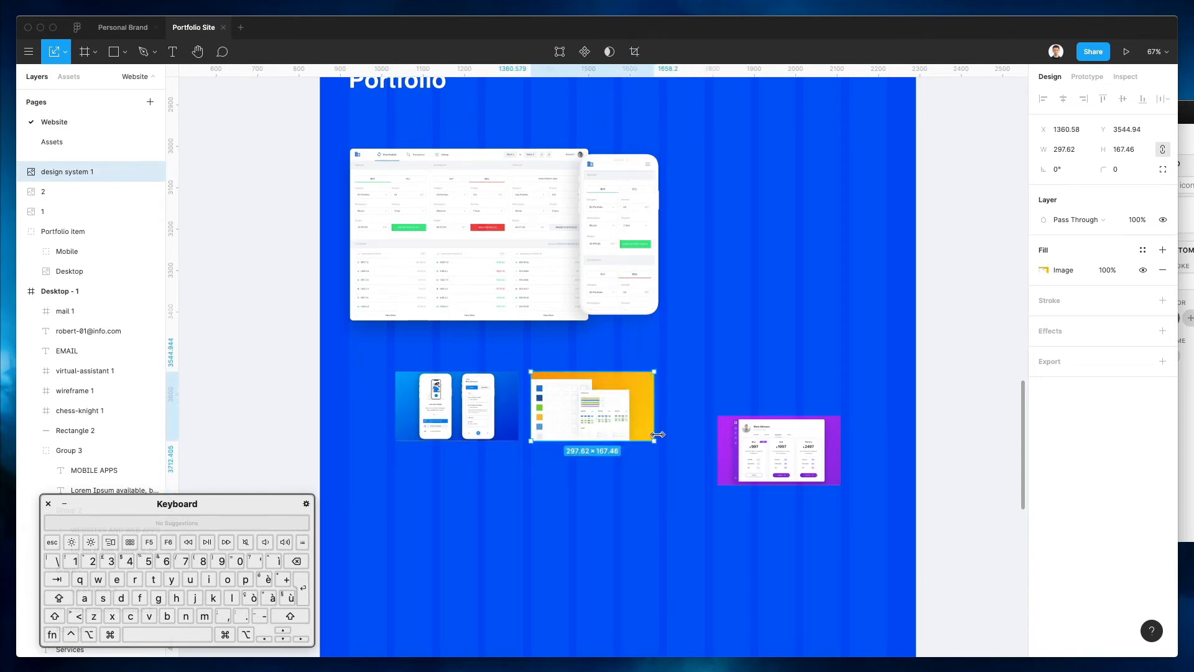
left_click(490, 418, "shift")
left_click_drag(654, 440, 622, 415)
left_click(771, 383)
left_click(620, 412)
left_click_drag(737, 408, 726, 409)
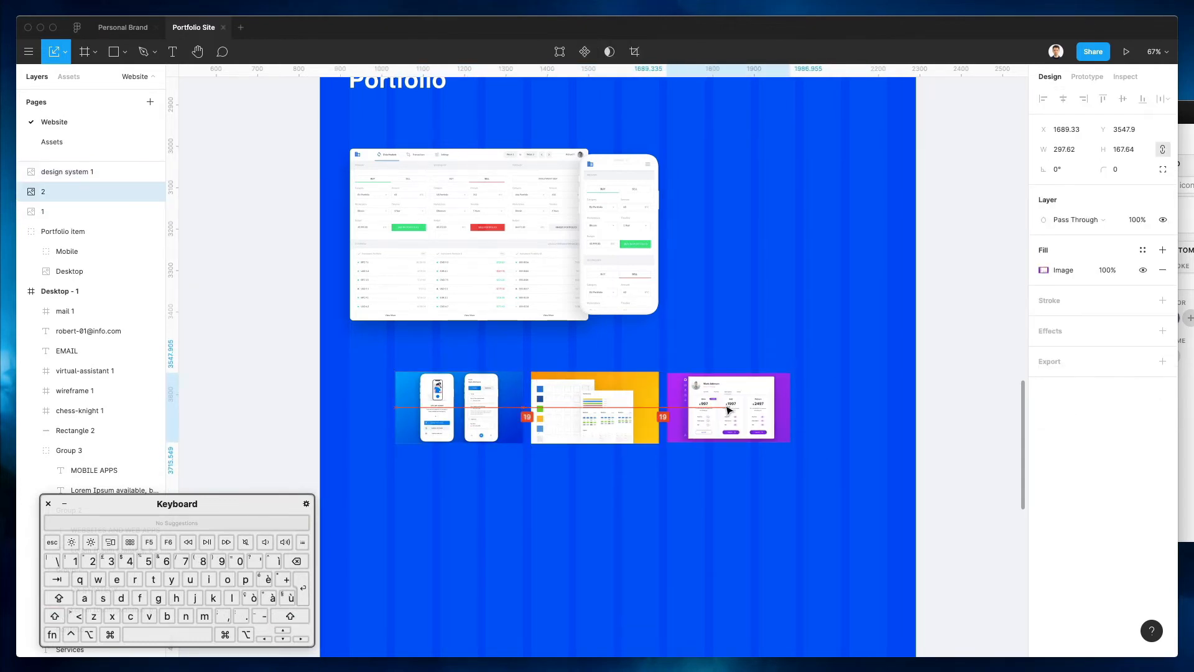
left_click_drag(786, 436, 793, 439)
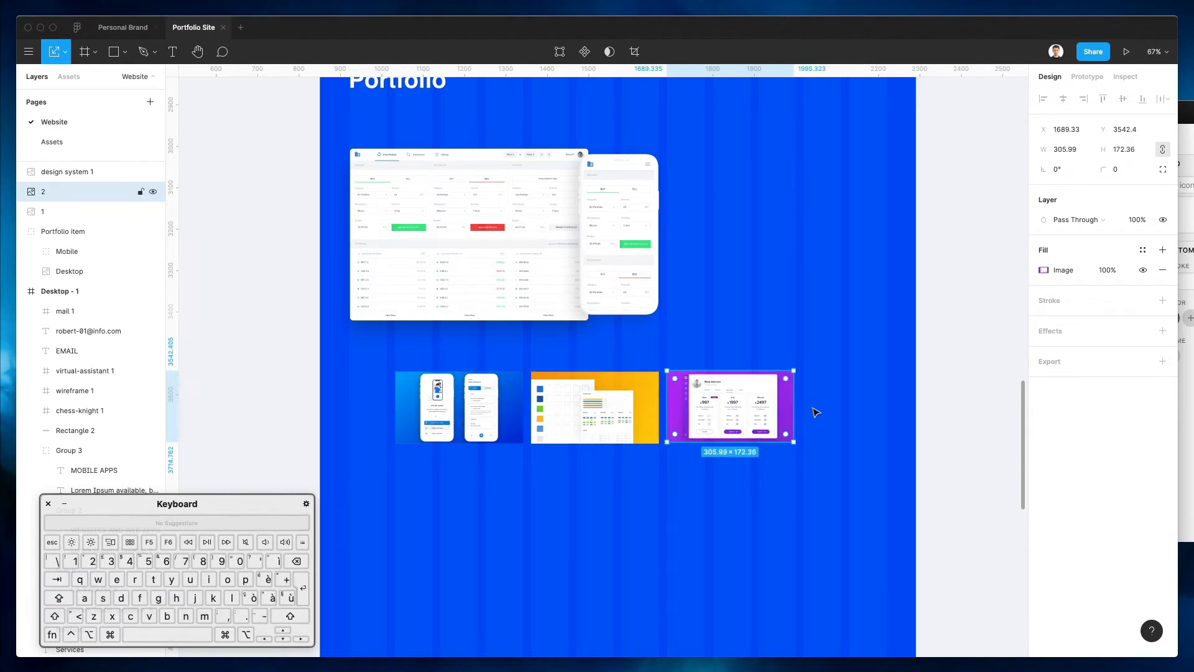
left_click(846, 402)
Adjust the first thumbnail's width to match, then reselect all three to check spacing
left_click_drag(457, 357, 788, 437)
left_click(368, 385)
left_click(445, 398)
left_click(1066, 149)
left_click_drag(624, 335, 816, 418)
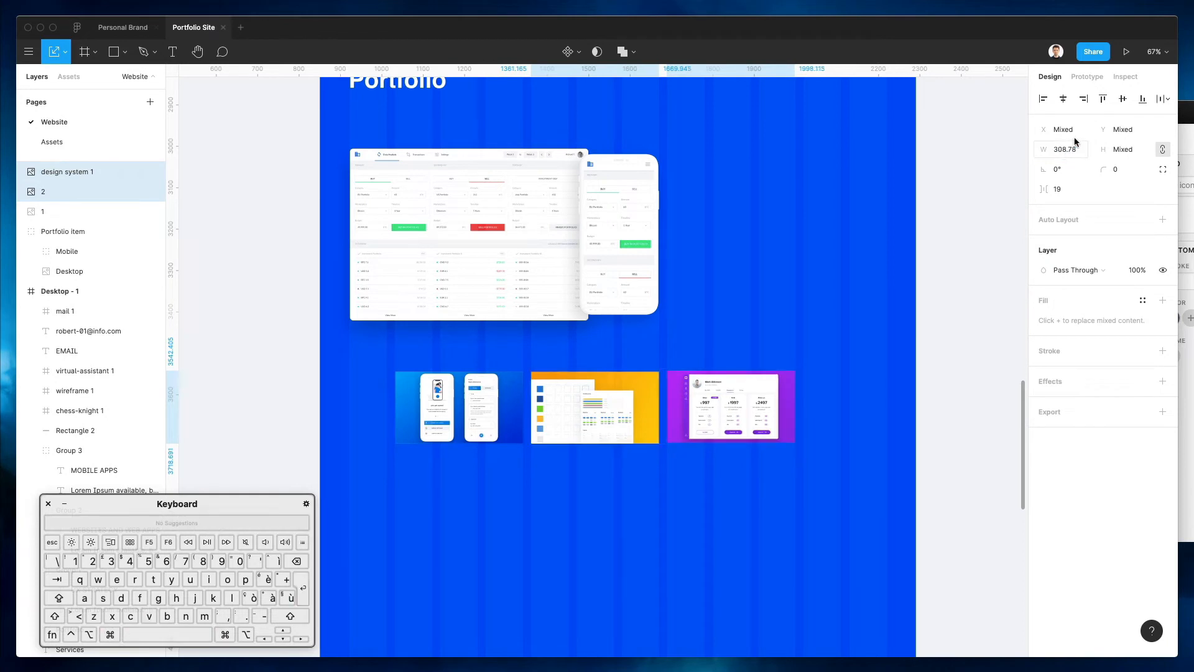
left_click(757, 448)
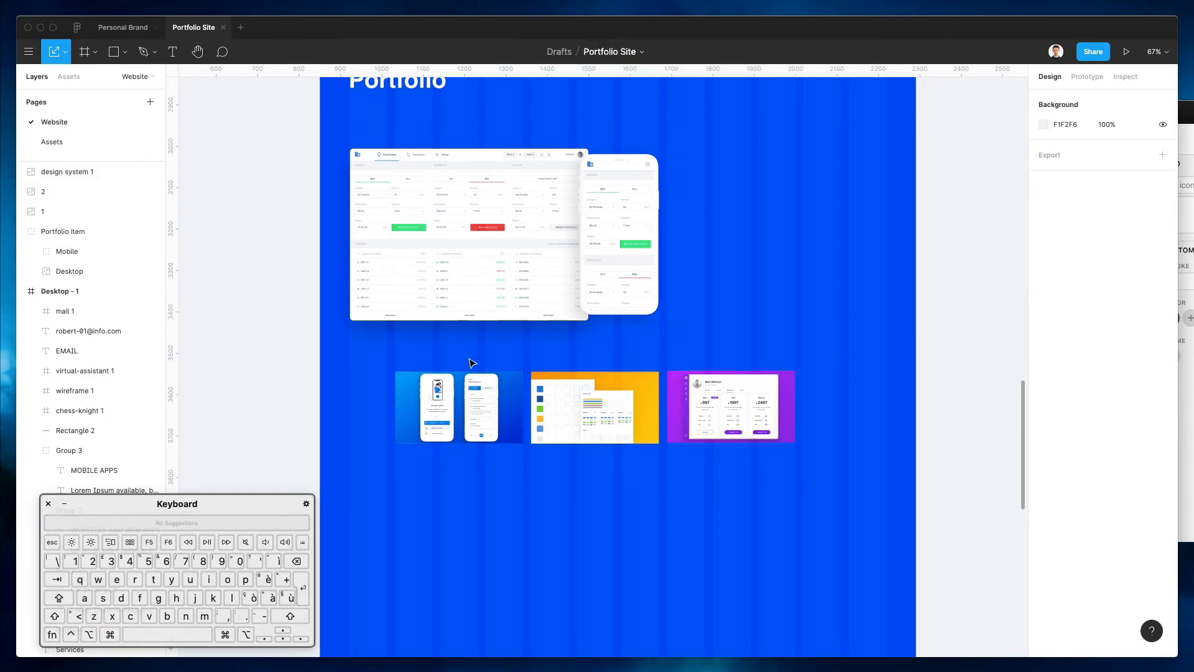
left_click_drag(472, 365, 761, 378)
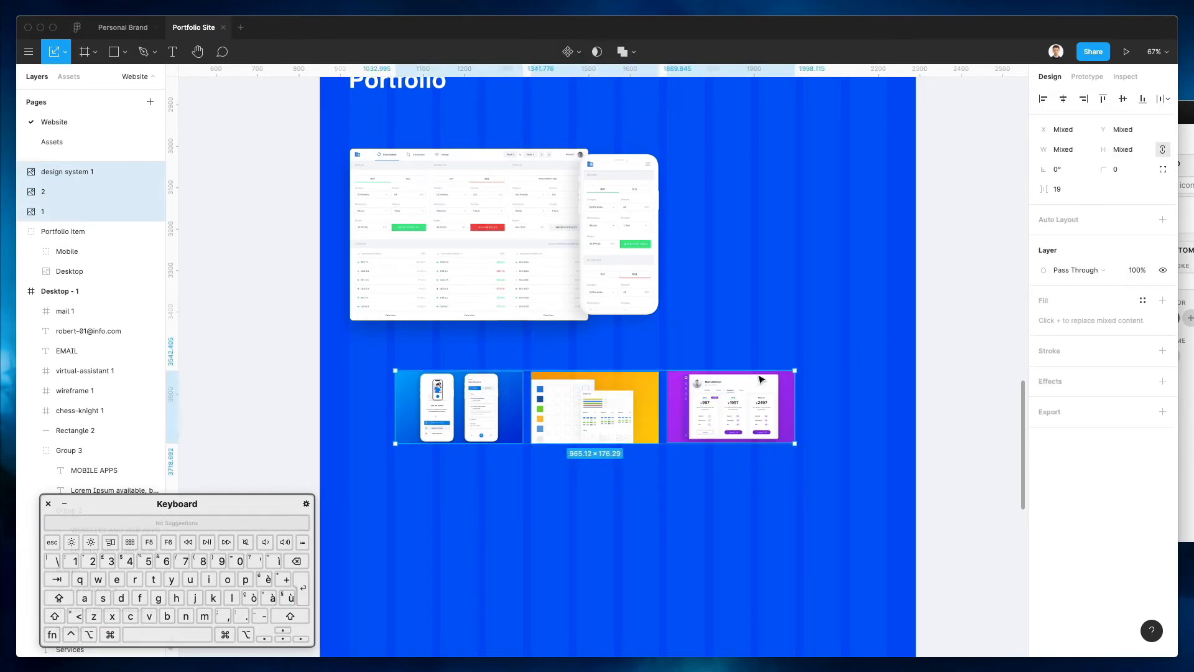
Add a drop shadow with blur 34 to the three portfolio thumbnails
left_click(765, 559)
left_click_drag(768, 498, 410, 421)
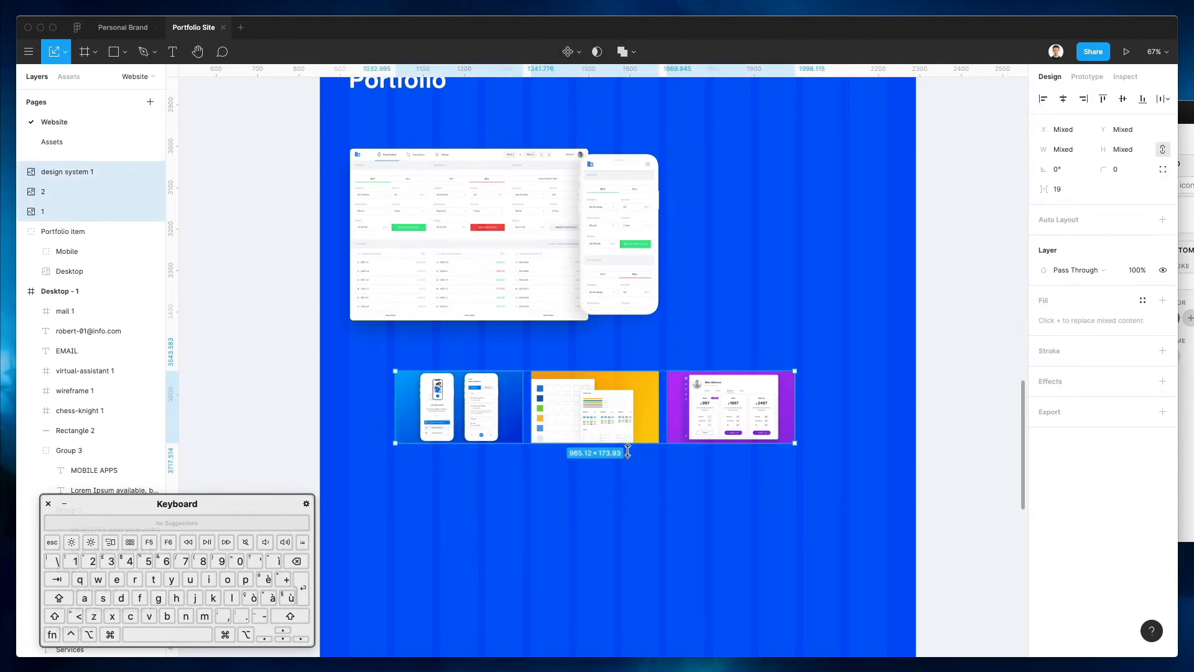
left_click(1057, 382)
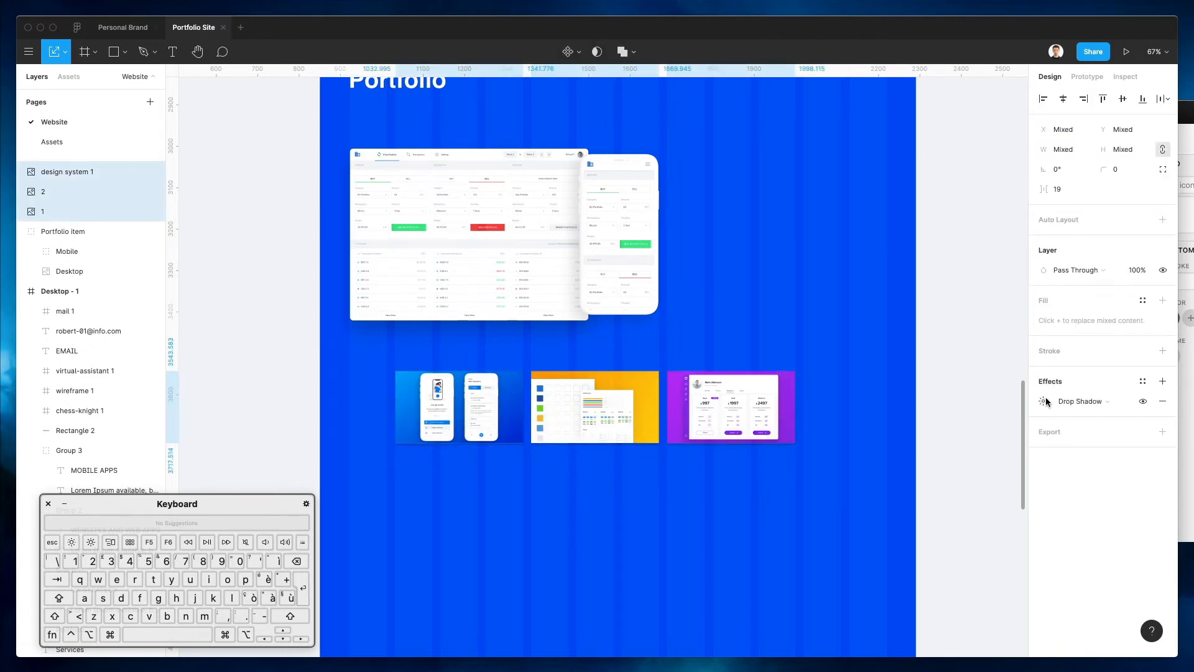
left_click(1043, 406)
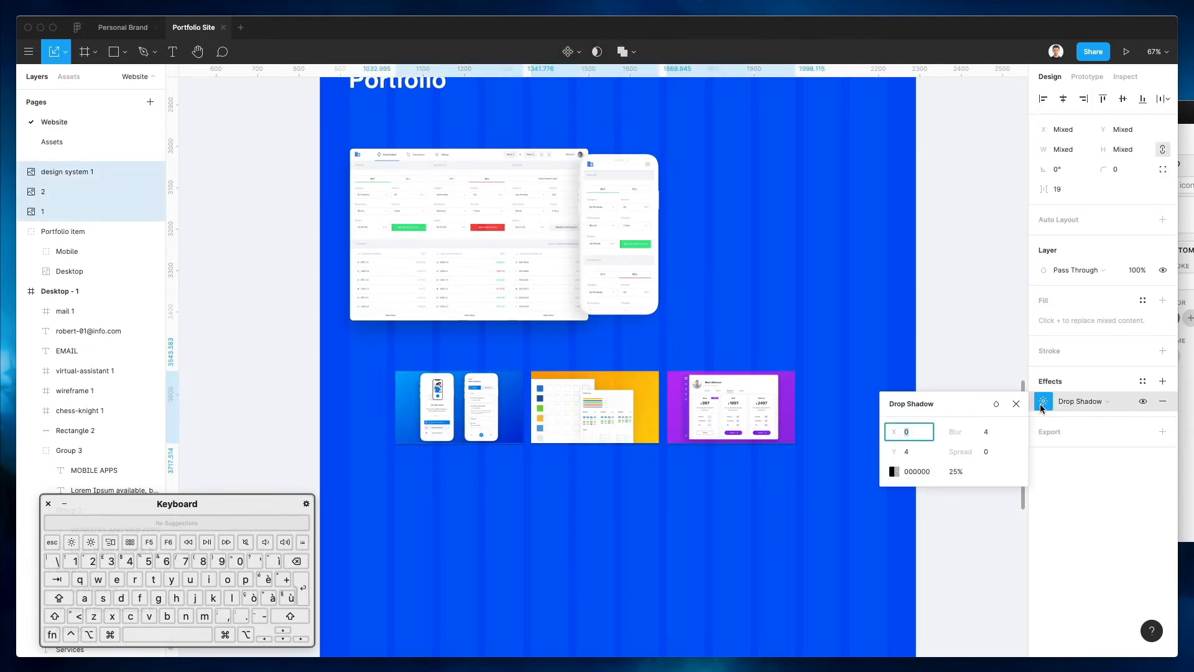
left_click(989, 434)
key("shift+Up")
key("shift+Up")
key("shift+Up")
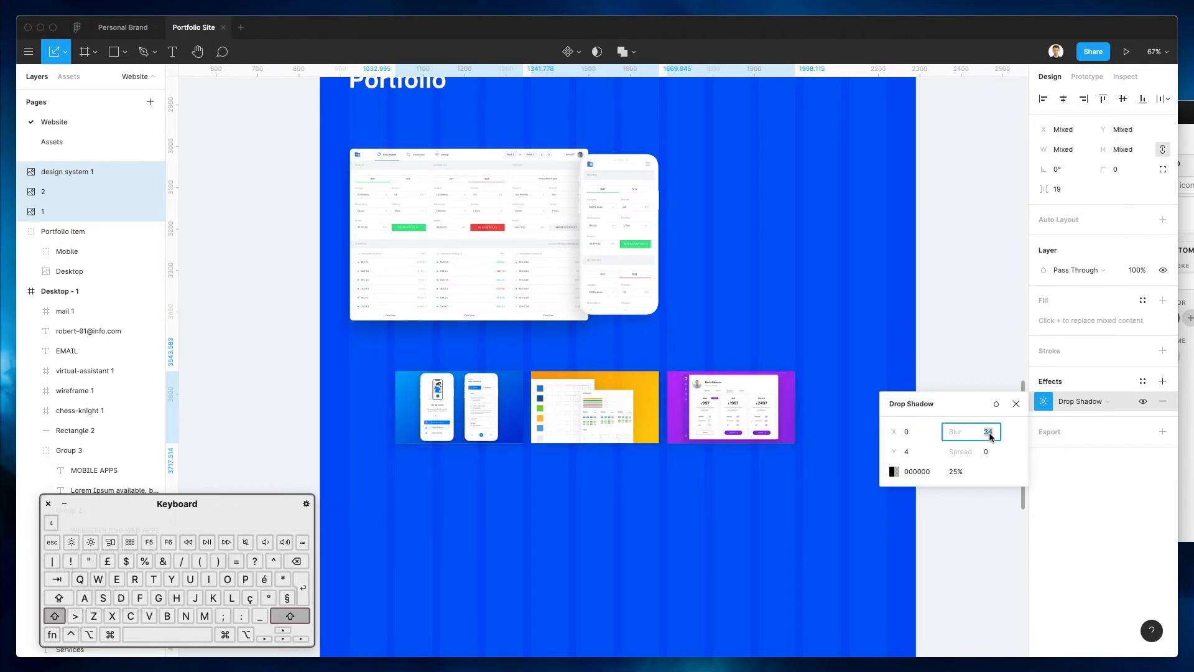
left_click(663, 533)
Nudge the three thumbnails slightly lower with Shift+Down
scroll(653, 510, "up", 3)
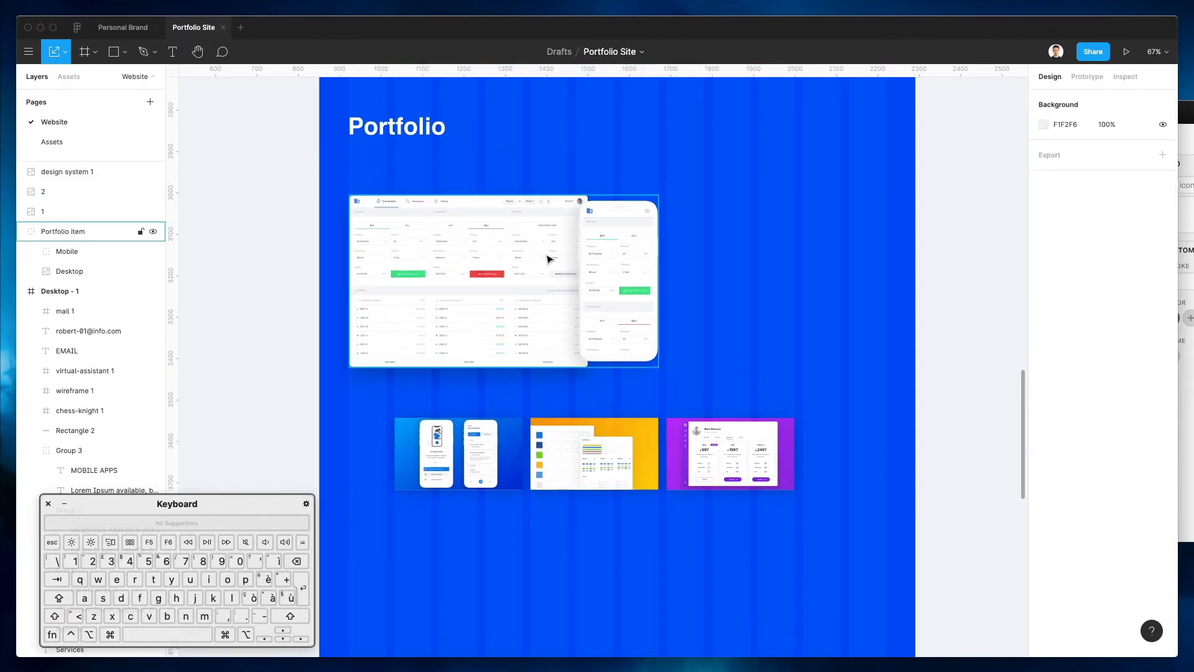
left_click_drag(579, 474, 741, 514)
key("shift+Down")
key("shift+Down")
key("shift+Down")
key("shift+Down")
key("shift+Down")
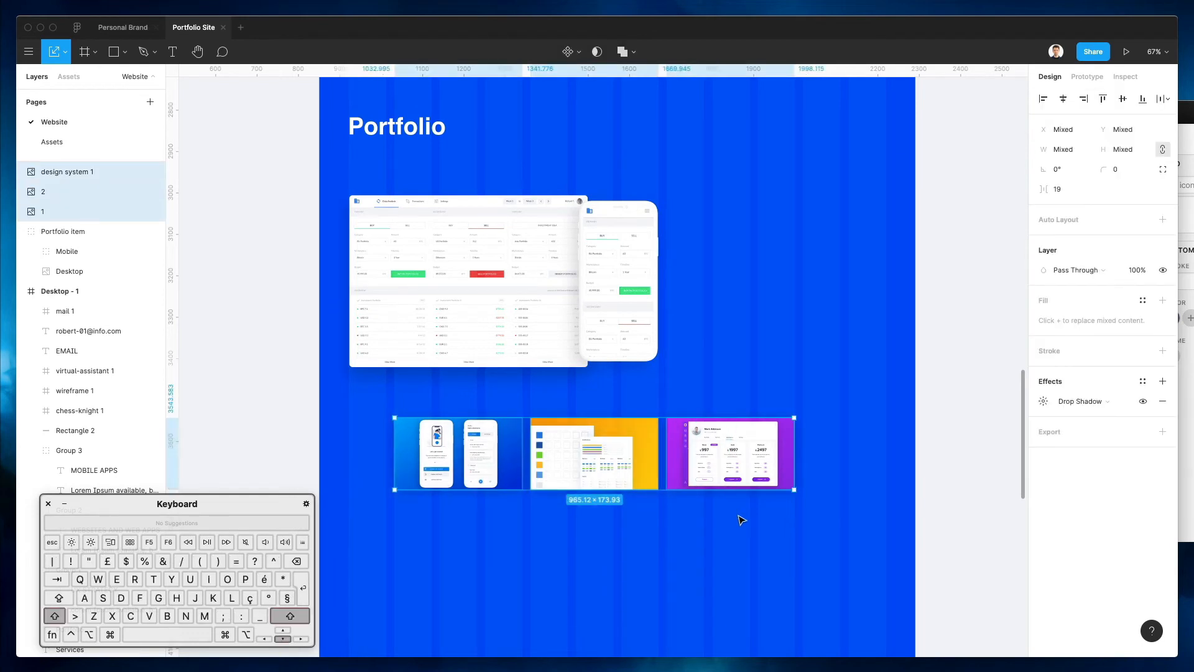
left_click(684, 589)
scroll(696, 427, "up", 4)
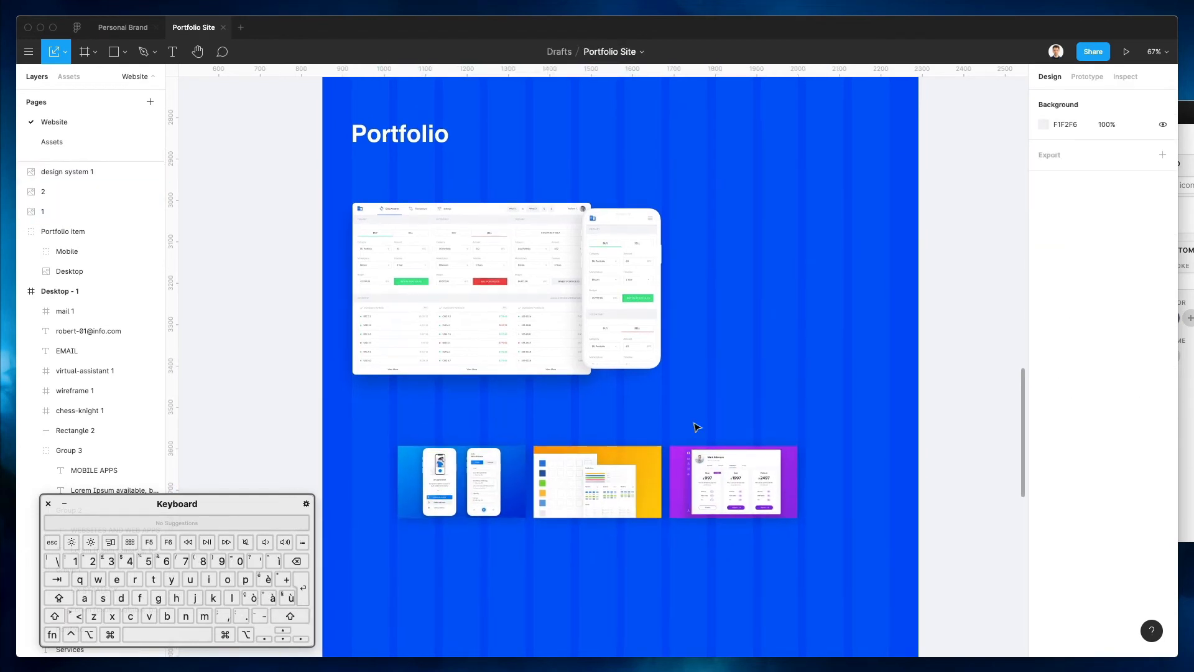
Duplicate the Portfolio title beside the mockup, retype it 'Web App for Company XYZ', and reduce its font size
left_click_drag(403, 191, 766, 275)
double_click(764, 273)
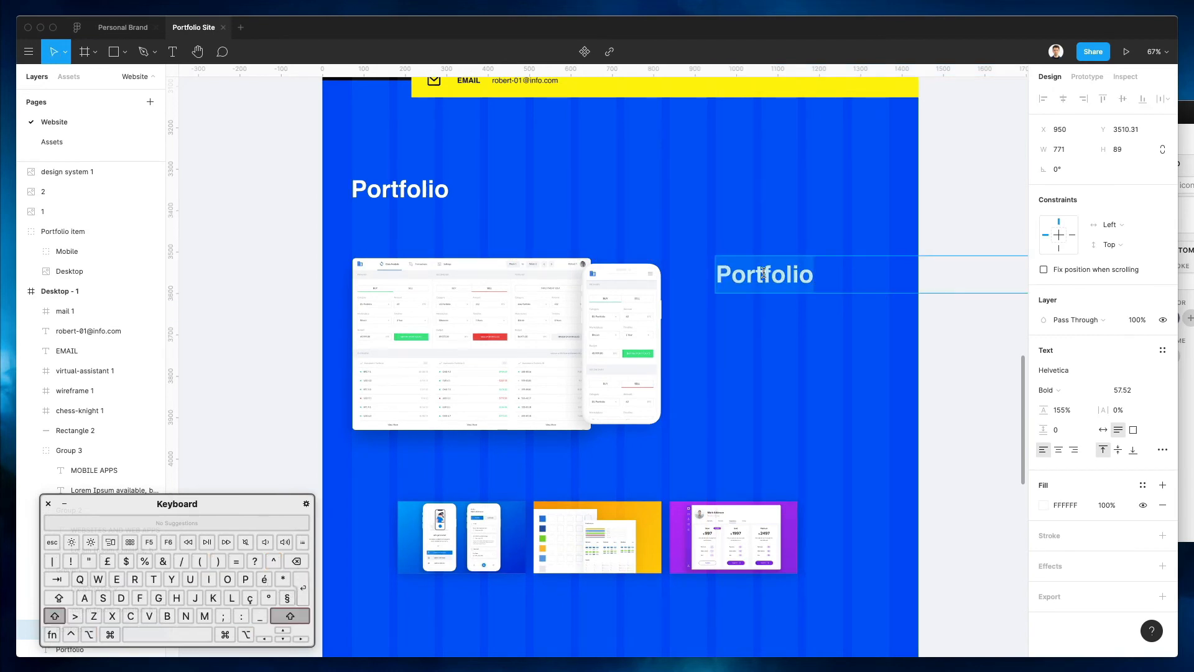
type("Web ")
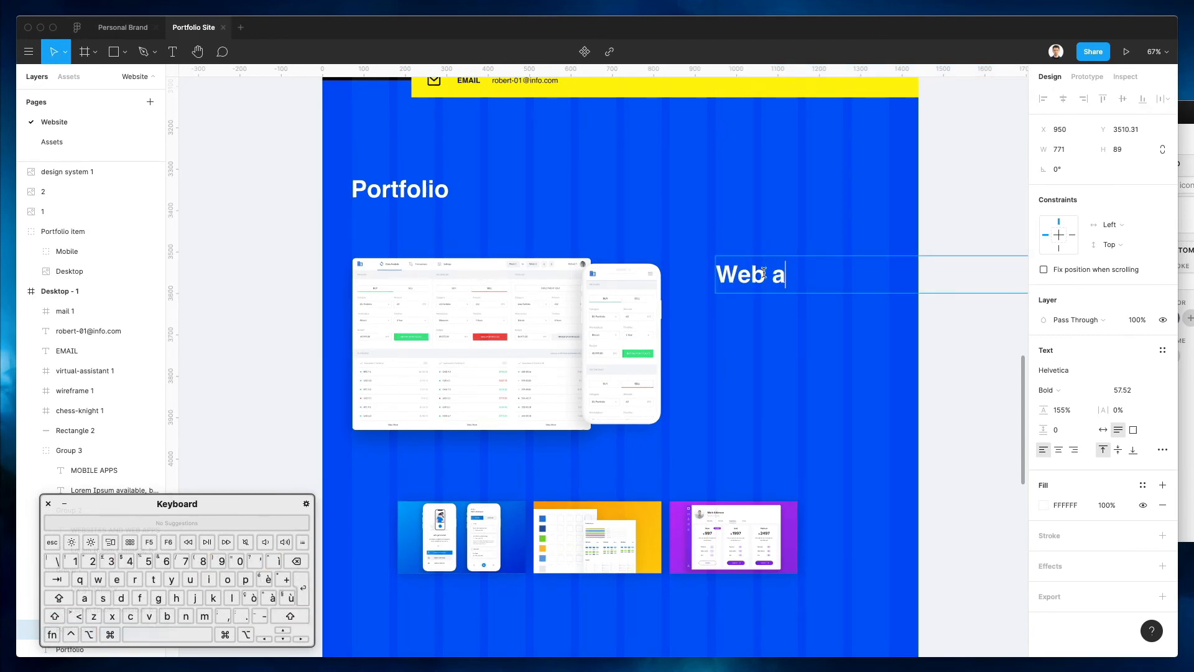
type("App for ")
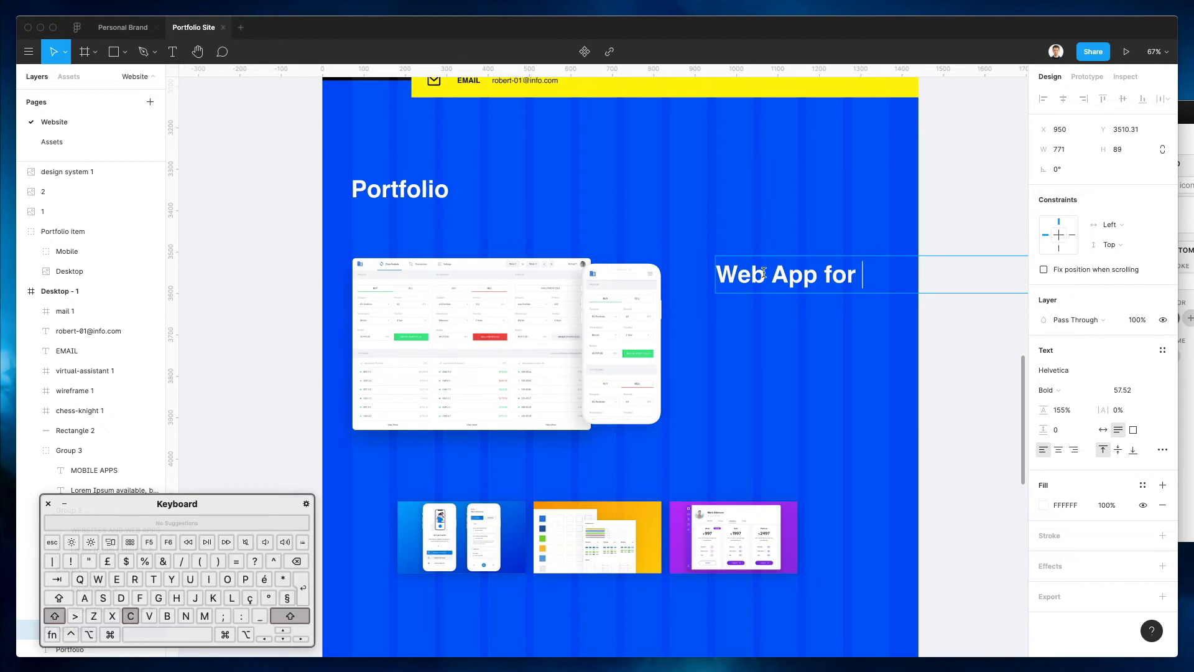
type("Company X")
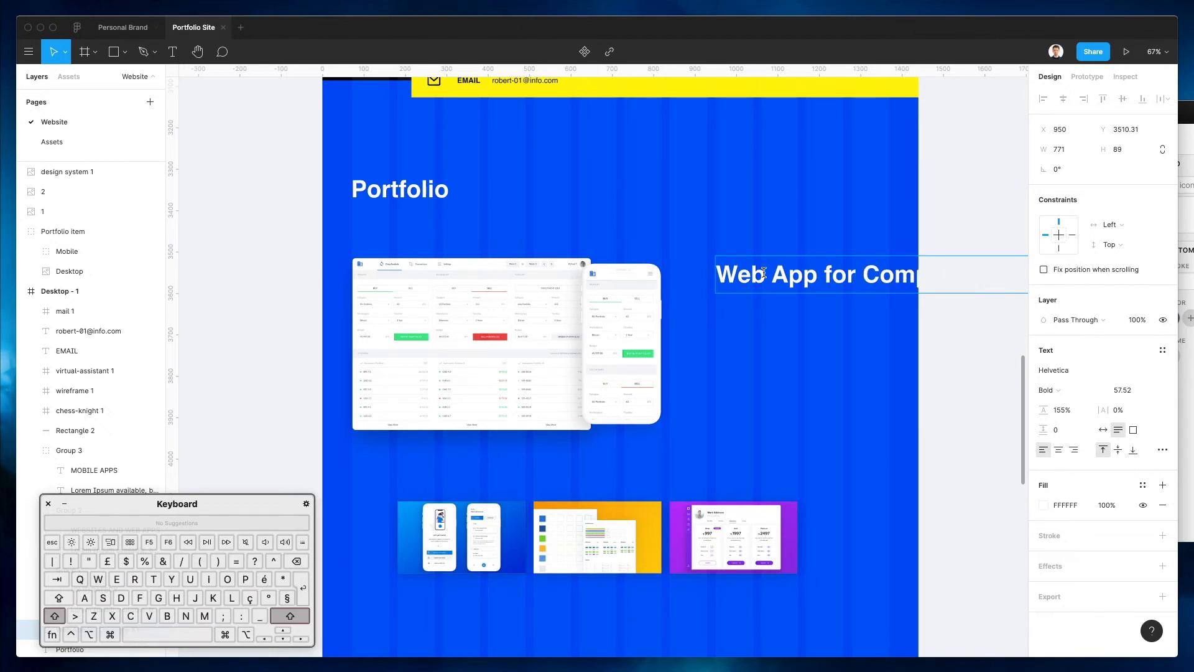
left_click(1127, 392)
double_click(856, 261)
key("super+a")
left_click(1127, 391)
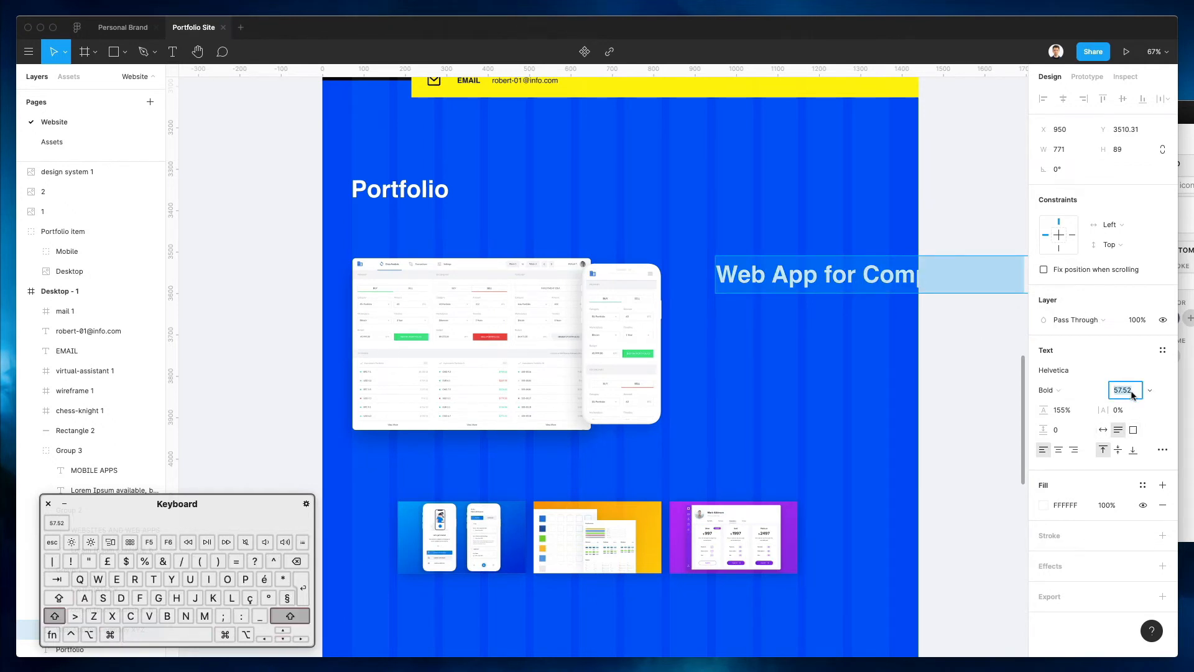
key("shift+Down")
key("shift+Down")
key("shift+Down")
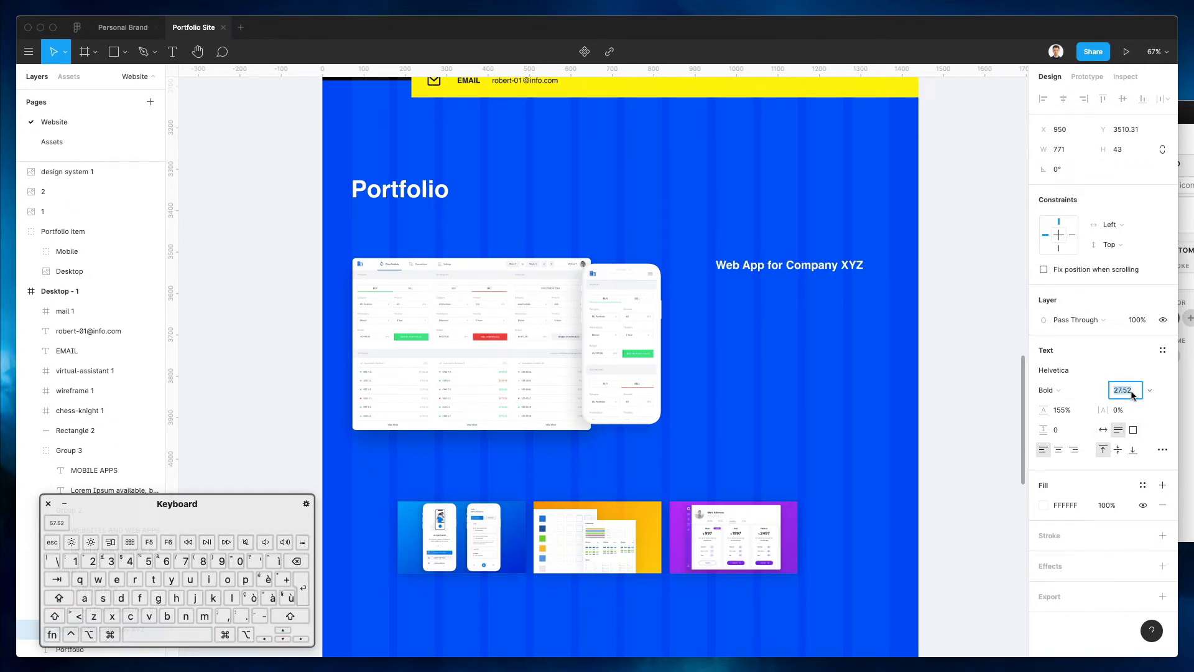
Set the heading to auto width and delete the accidental duplicate
left_click(1101, 429)
left_click_drag(774, 268, 772, 321)
scroll(771, 321, "up", 5)
scroll(771, 320, "up", 1)
key("BackSpace")
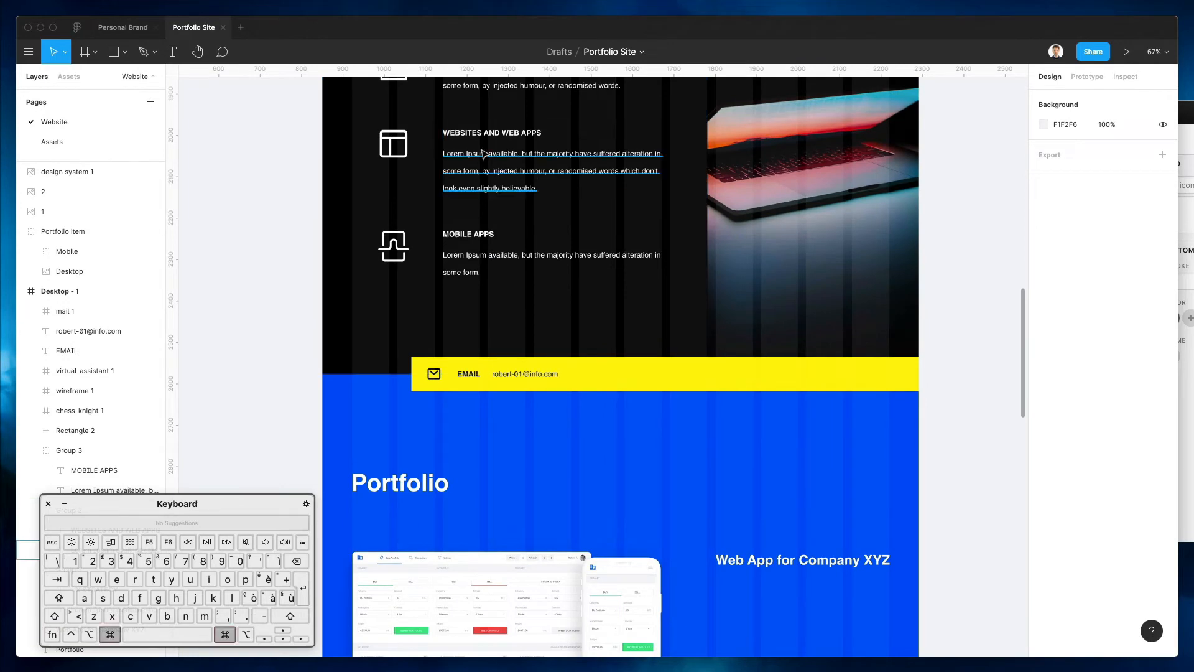
Paste the Services lorem ipsum paragraph under the new heading and move both down together
left_click(481, 153, "super")
scroll(674, 254, "down", 4)
scroll(675, 254, "down", 3)
key("super+v")
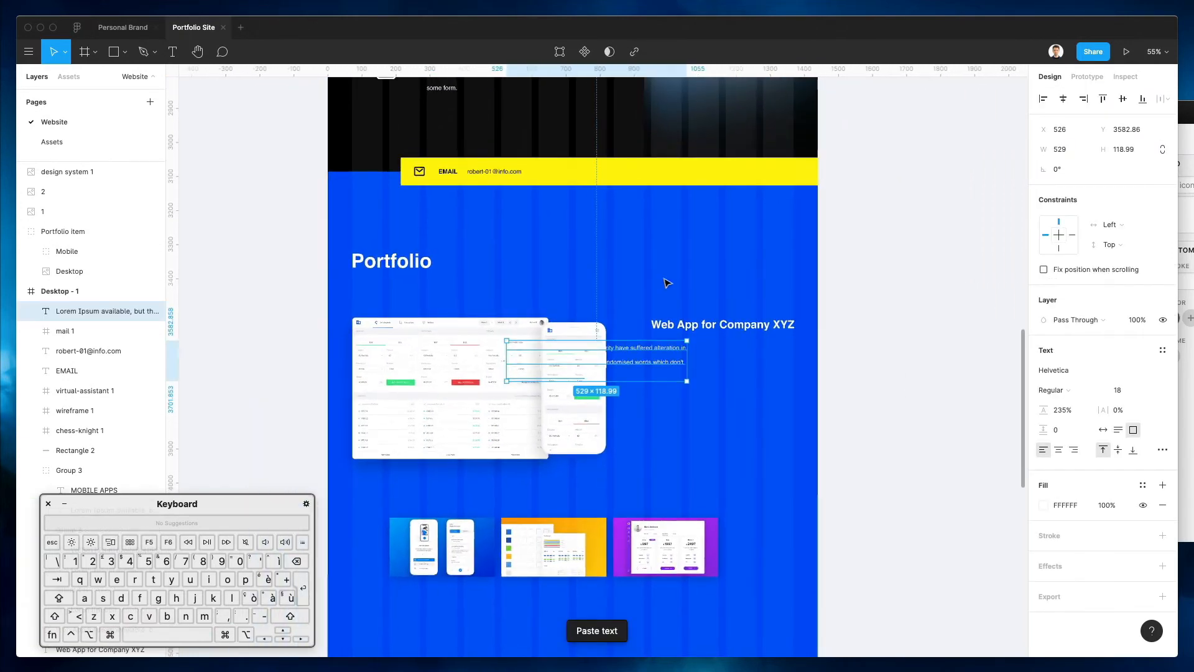
left_click_drag(631, 359, 794, 361)
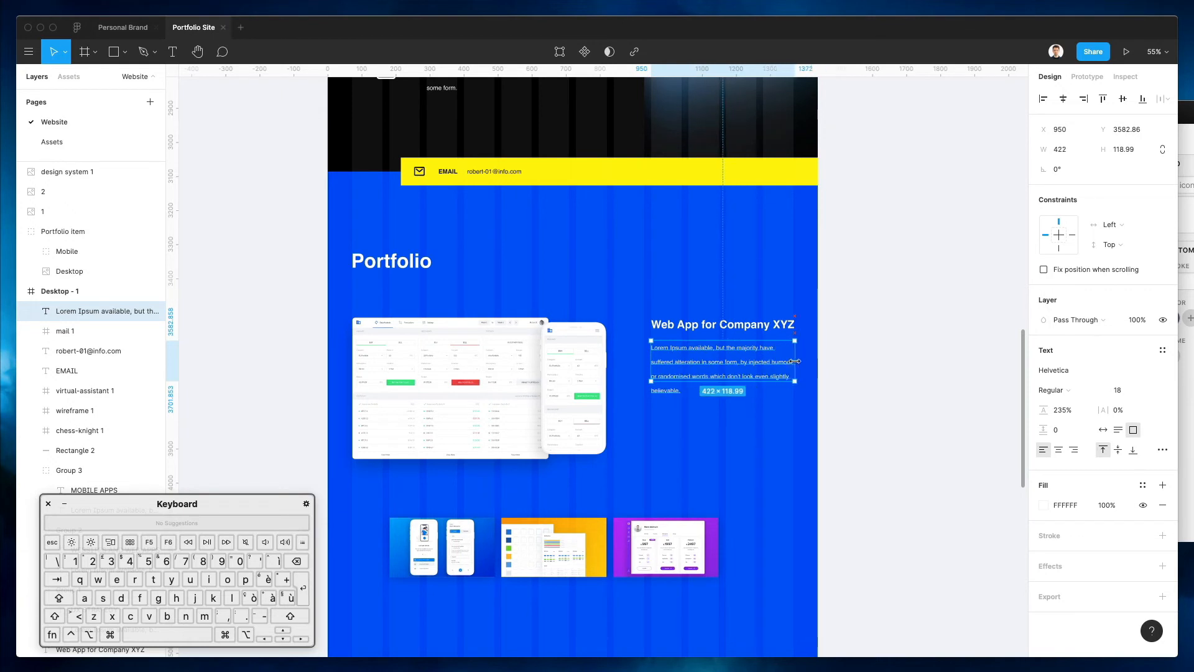
left_click(701, 324, "shift")
left_click_drag(721, 356, 723, 388)
left_click(640, 314)
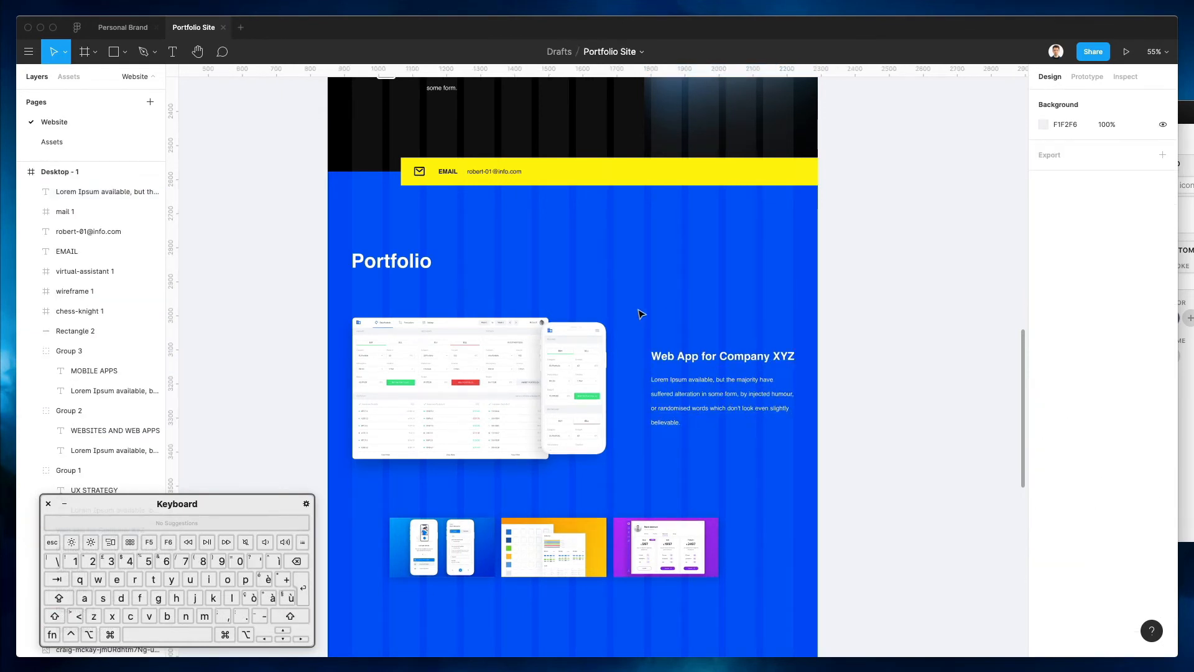
left_click_drag(636, 317, 735, 409)
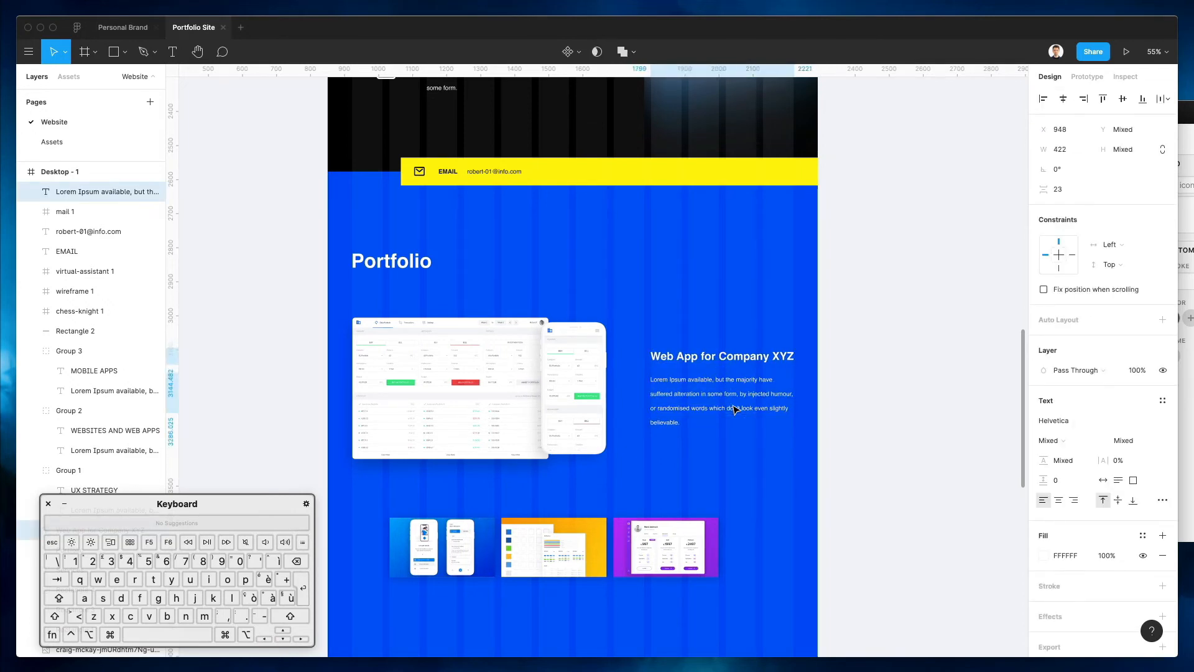
Enlarge the three portfolio thumbnails proportionally from their corner handle
left_click(631, 291)
scroll(606, 312, "down", 5)
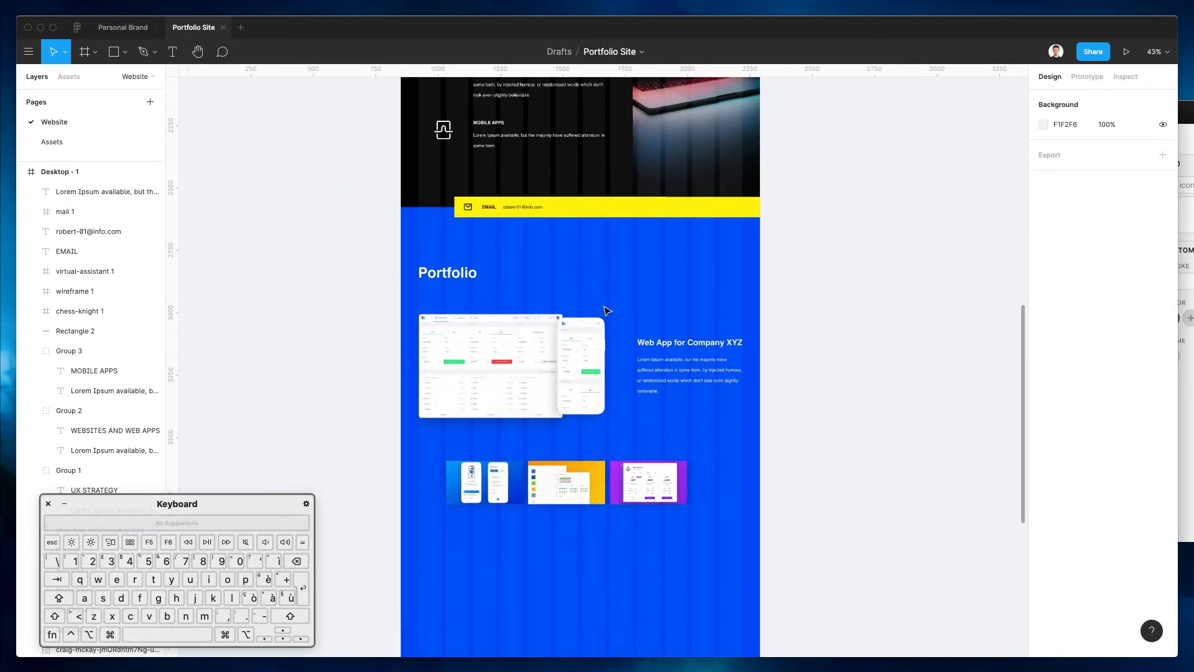
scroll(559, 463, "up", 4)
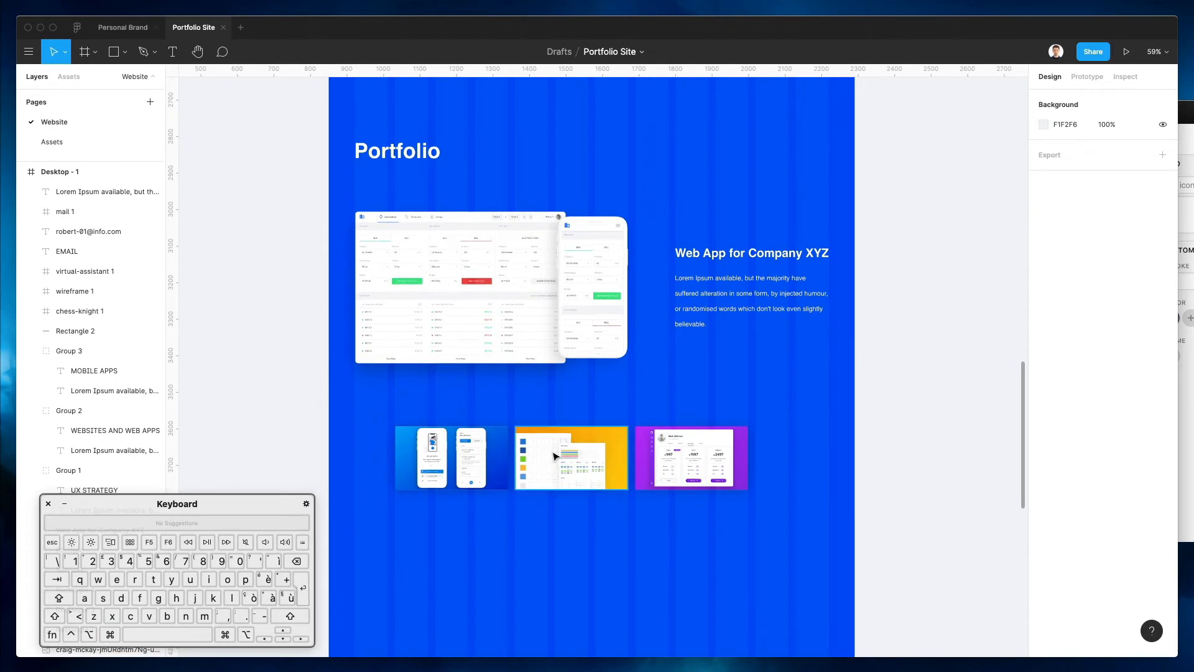
left_click_drag(470, 376, 790, 439)
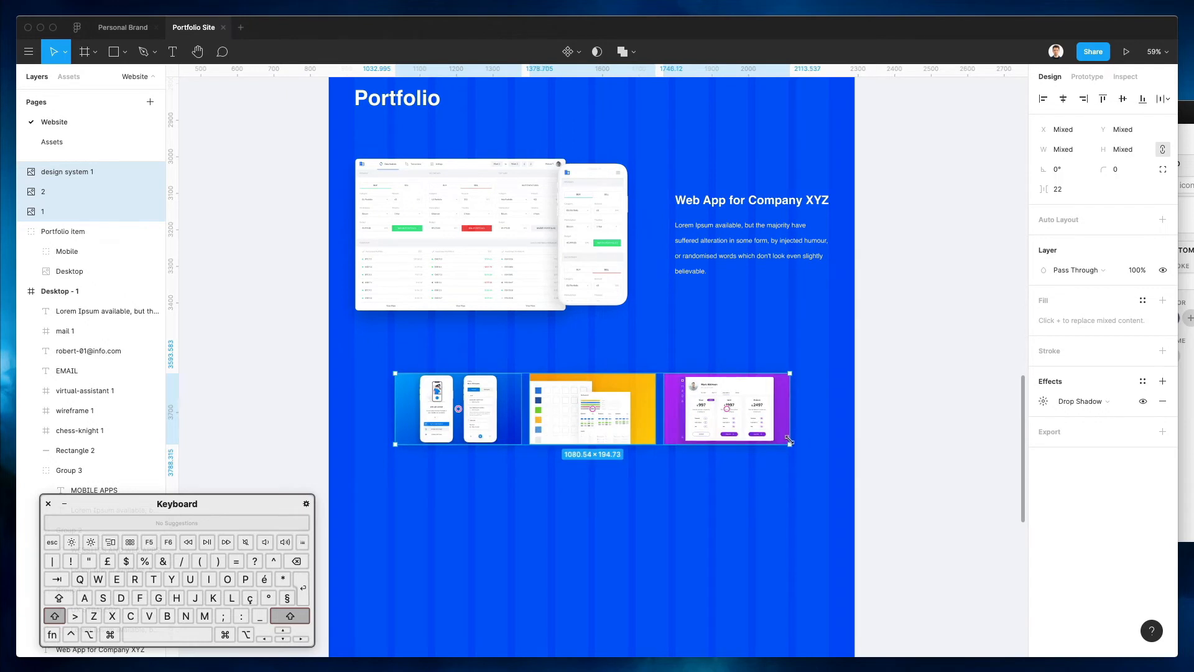
left_click(435, 343)
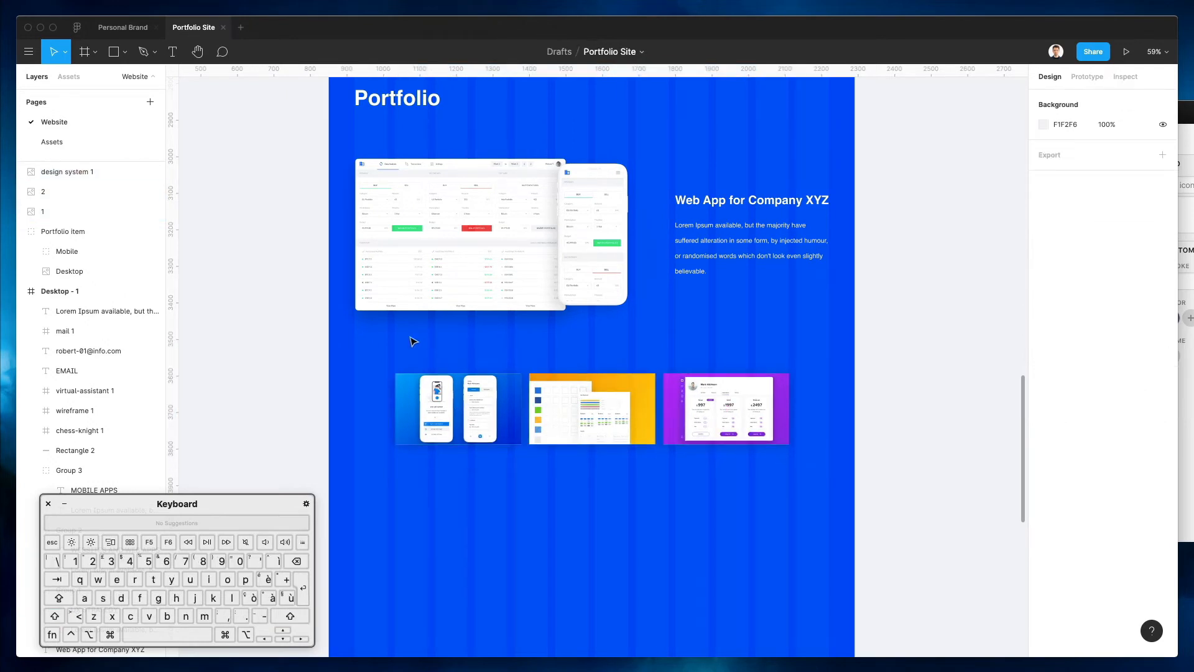
Slightly enlarge the Portfolio item mockup group
scroll(499, 368, "up", 3)
left_click(624, 337)
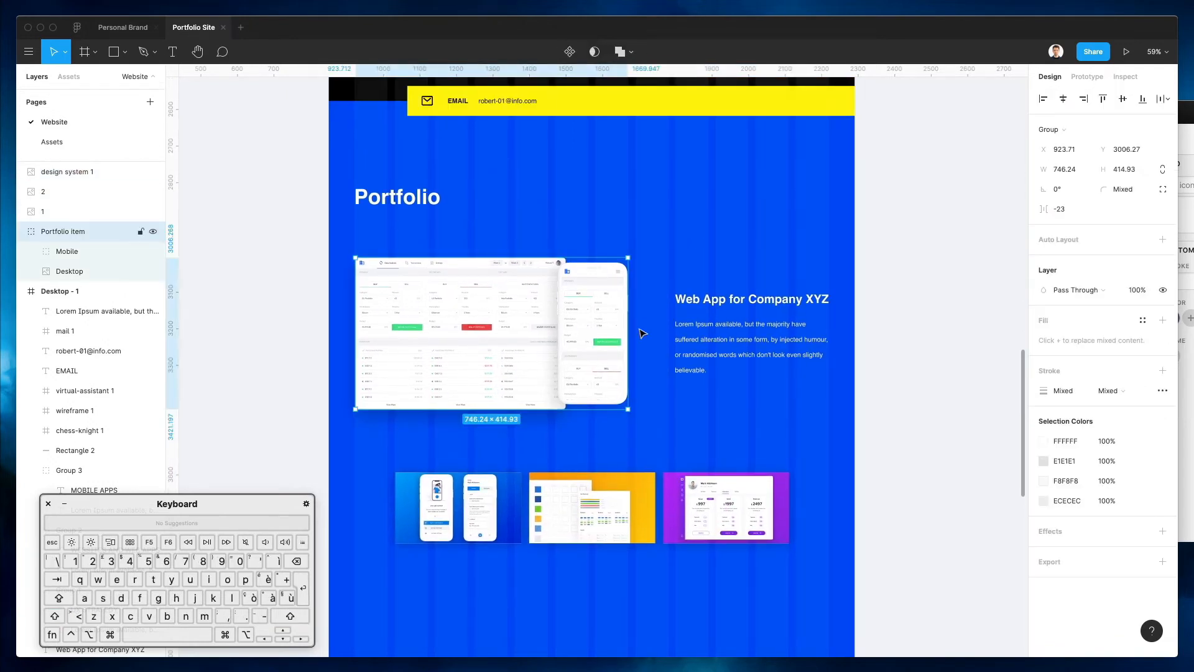
left_click_drag(628, 334, 636, 333)
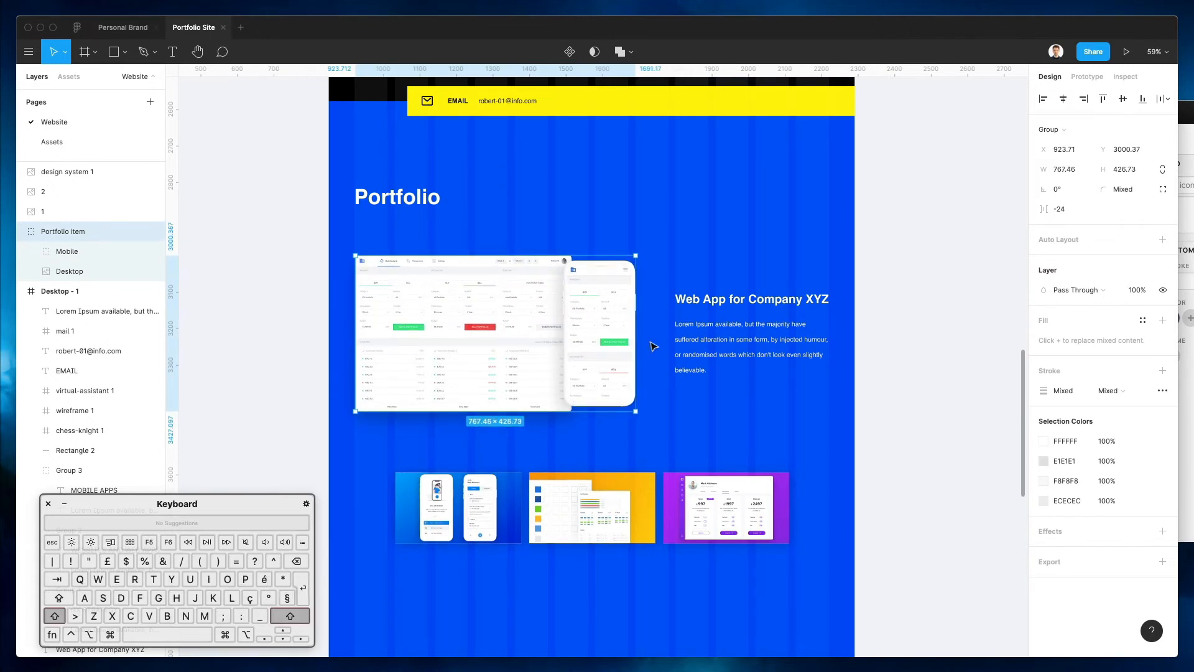
left_click(665, 404)
Move the Mobile phone mockup over the desktop screen's lower right and shrink it to about 177 × 354
scroll(666, 406, "down", 1)
left_click(609, 251, "super")
key("Escape")
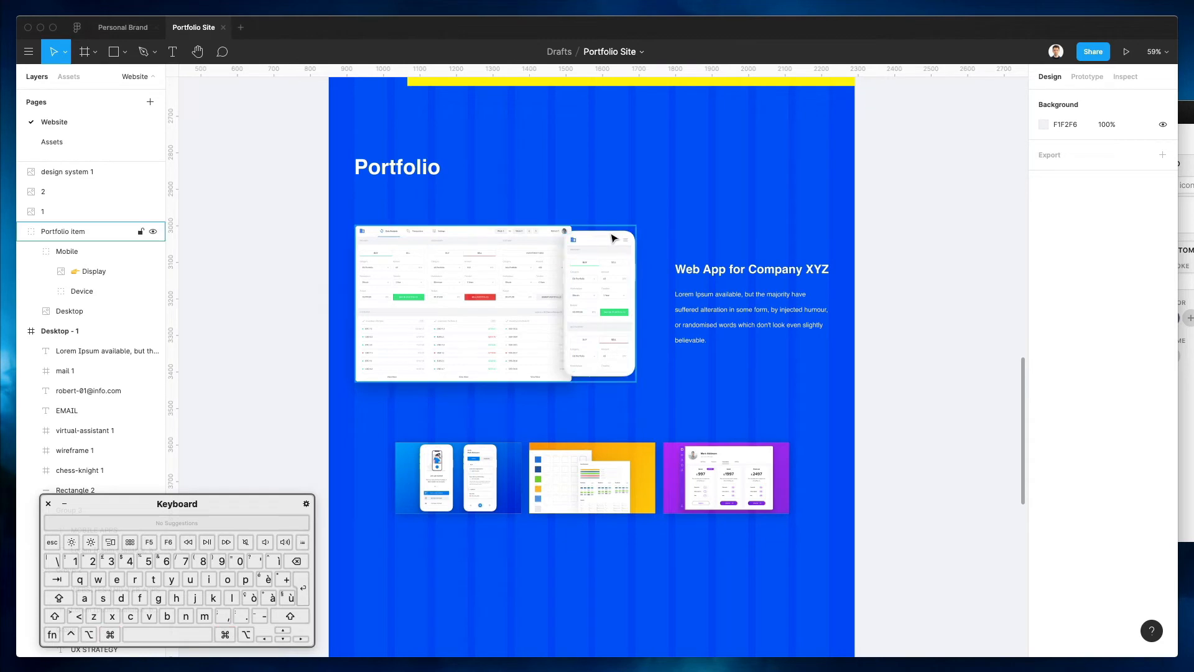
double_click(618, 240)
left_click_drag(617, 244, 593, 280)
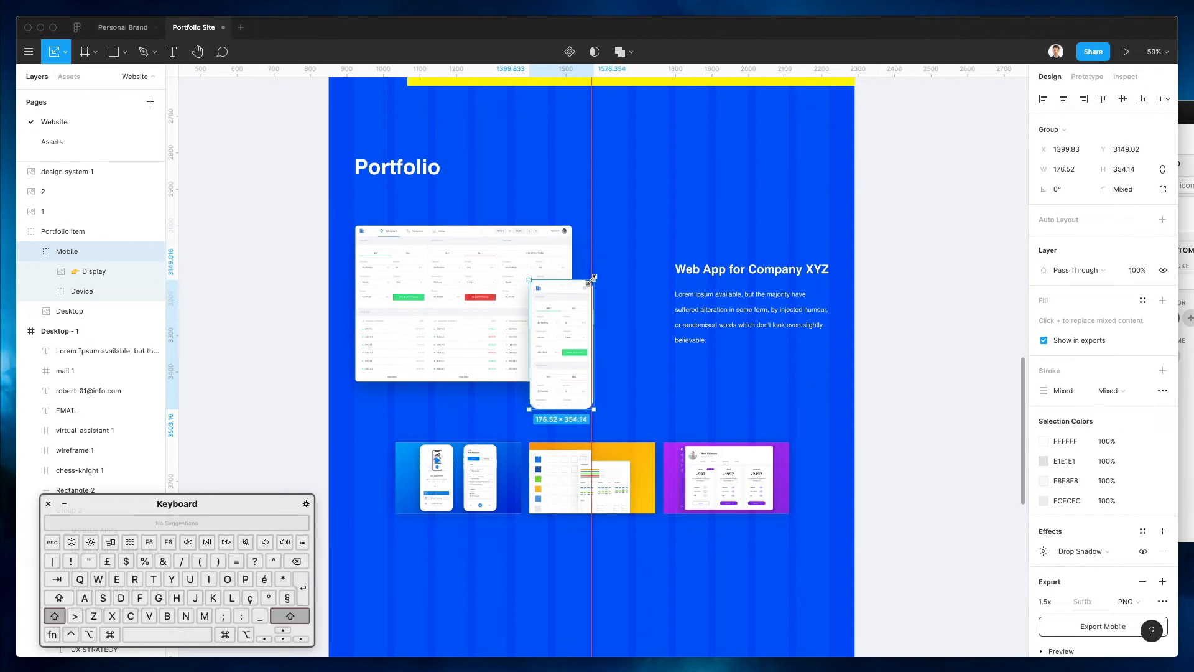
left_click_drag(564, 333, 563, 324)
left_click(611, 258)
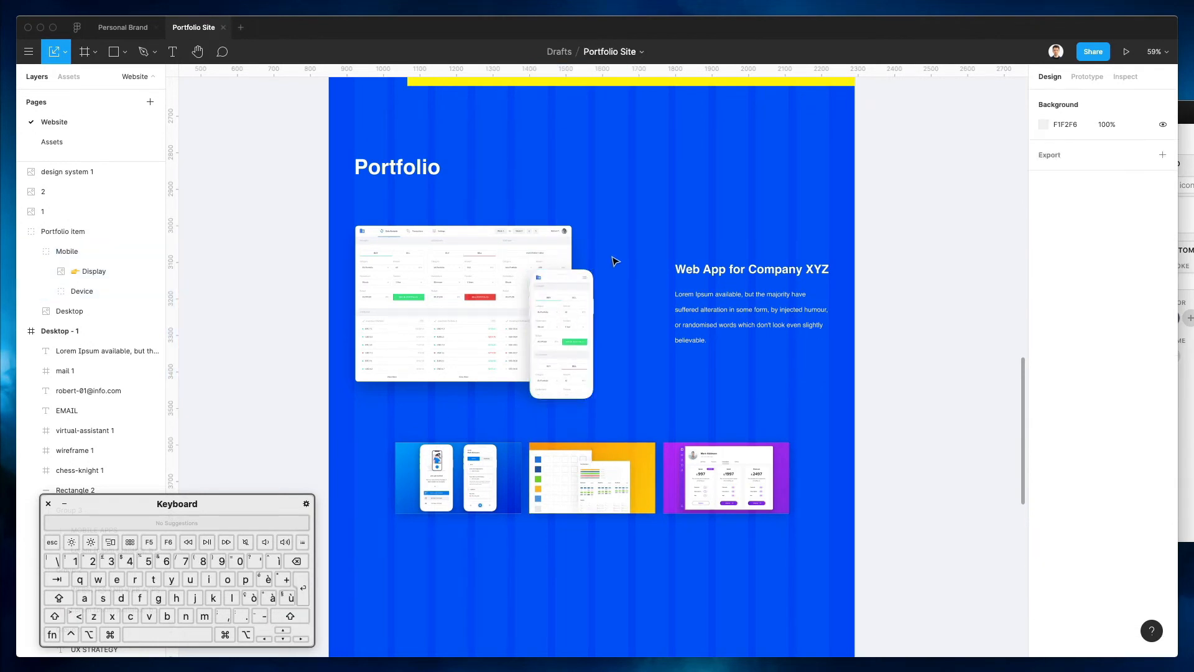
scroll(612, 260, "down", 3)
Search Nucleo for 'arrow' and drag the chevron icon onto the canvas left of the thumbnail row
key("super+Tab")
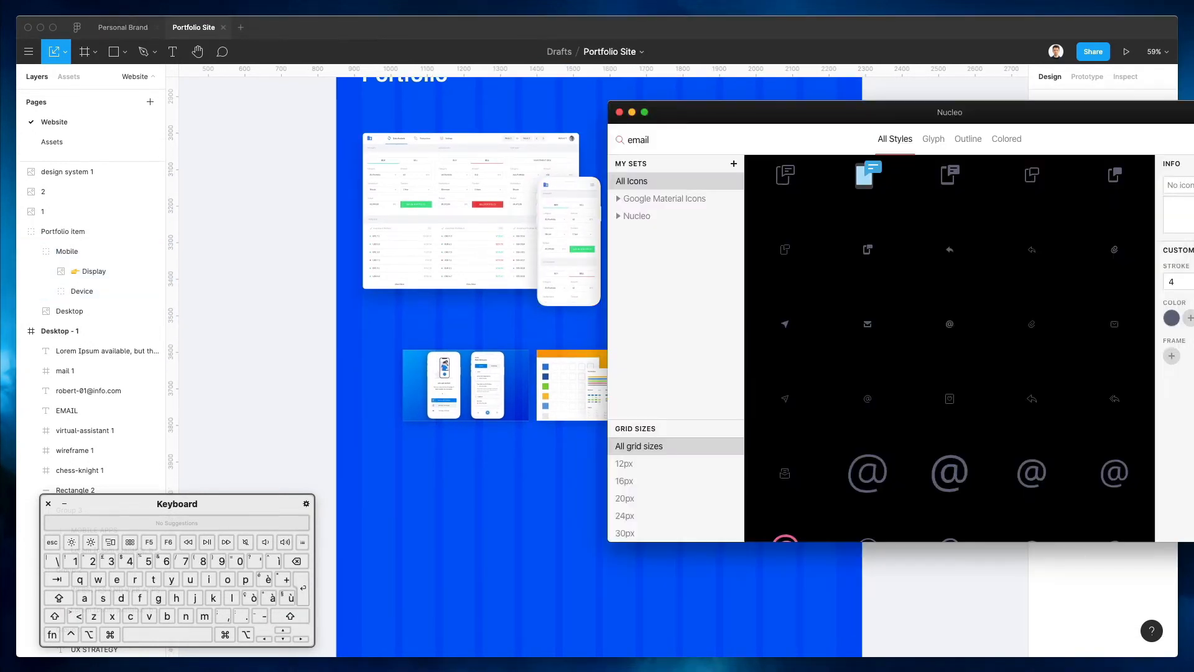
type("arrow")
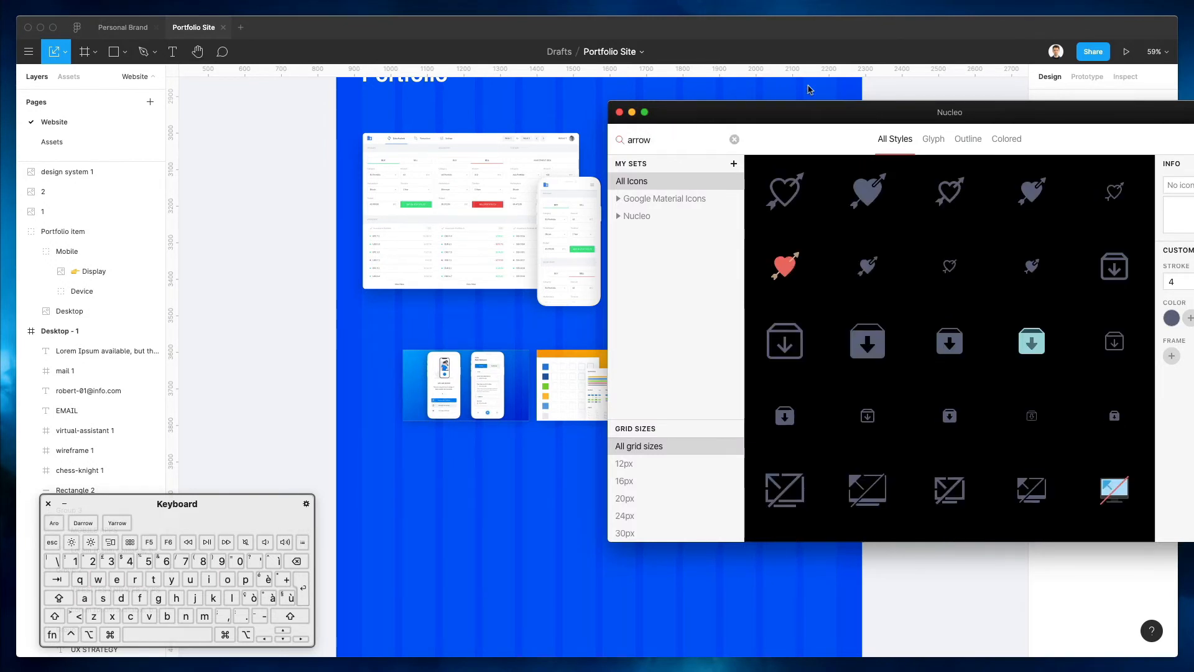
scroll(950, 244, "down", 10)
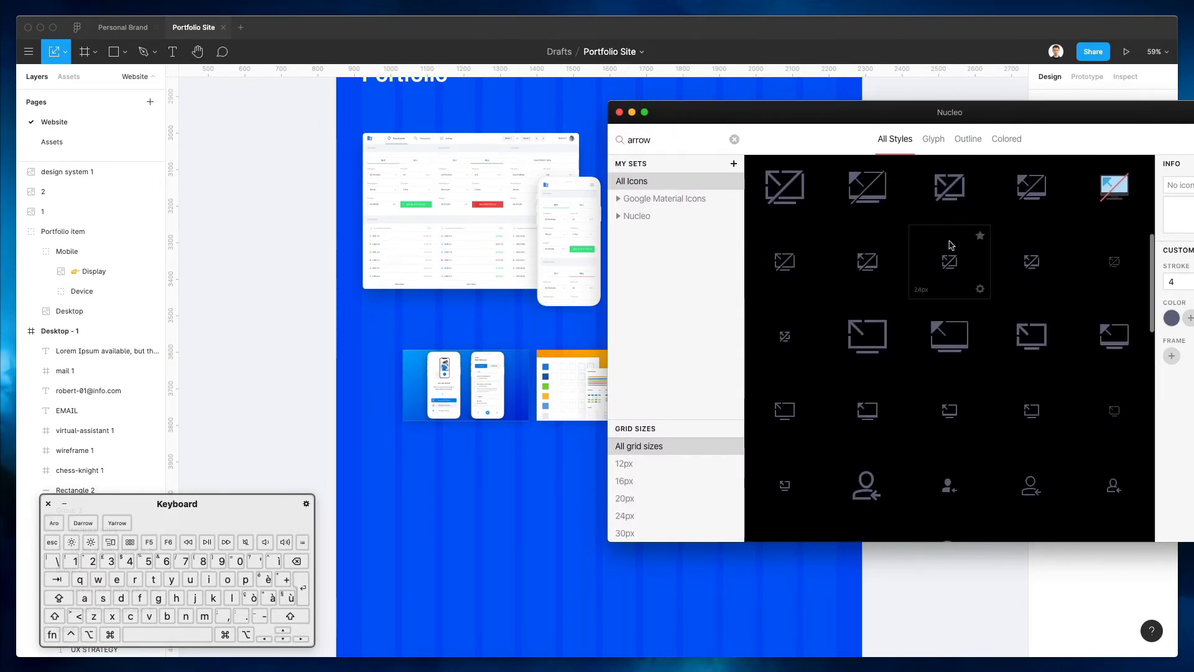
scroll(950, 244, "up", 10)
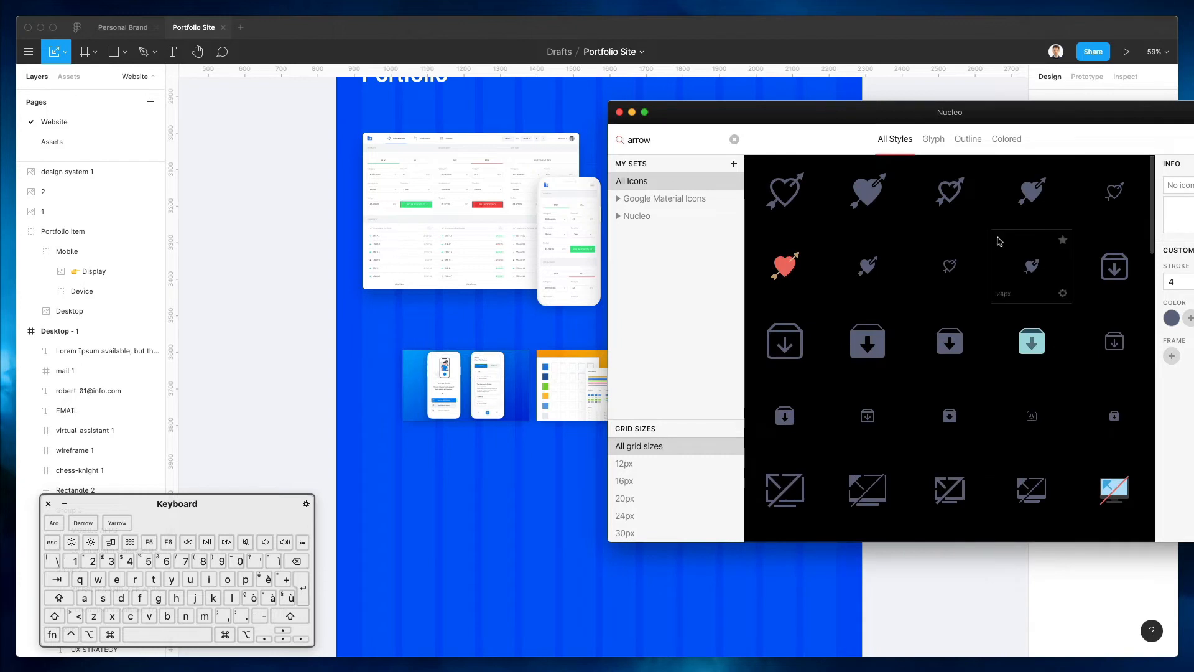
scroll(997, 241, "down", 15)
scroll(997, 241, "down", 12)
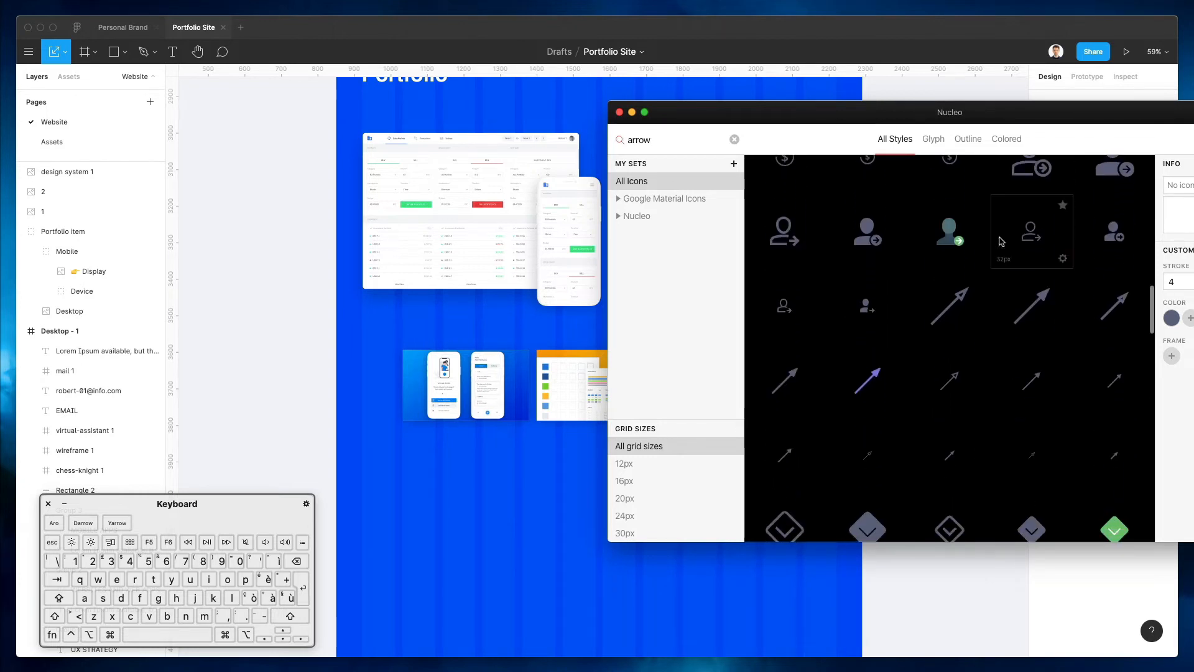
scroll(1003, 233, "down", 1)
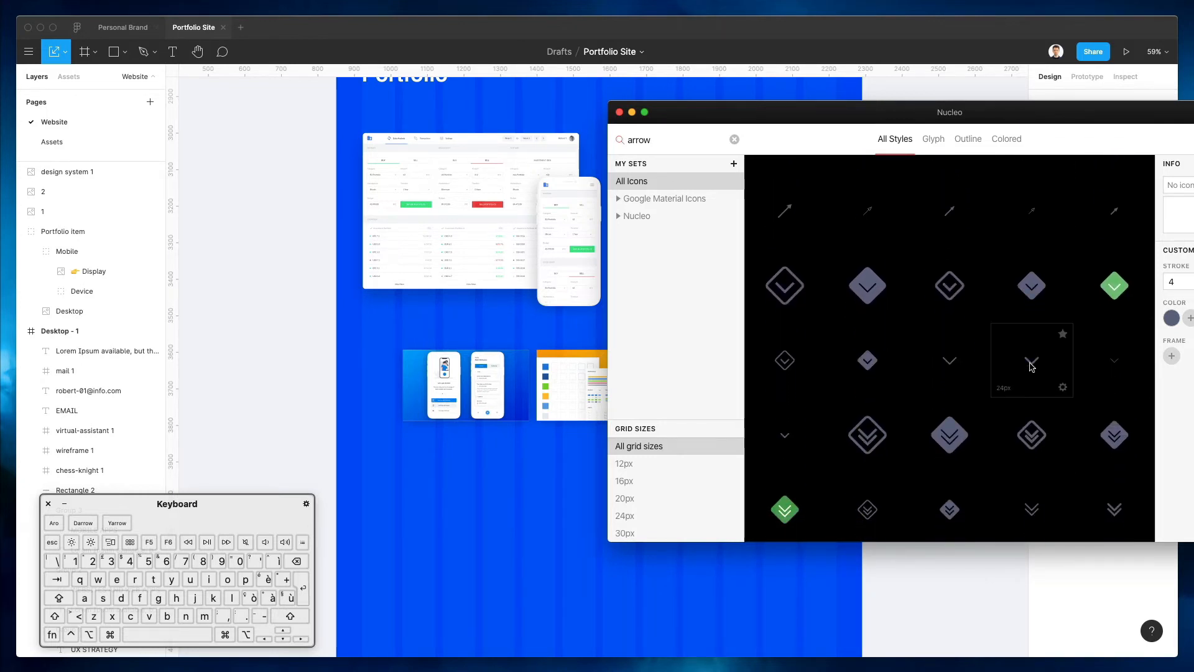
left_click_drag(384, 365, 376, 388)
scroll(381, 371, "down", 5)
scroll(380, 371, "up", 6)
scroll(383, 371, "up", 3)
Ungroup the chevron, rotate it to point left, colour it white, and place it beside the first thumbnail
key("super+shift+g")
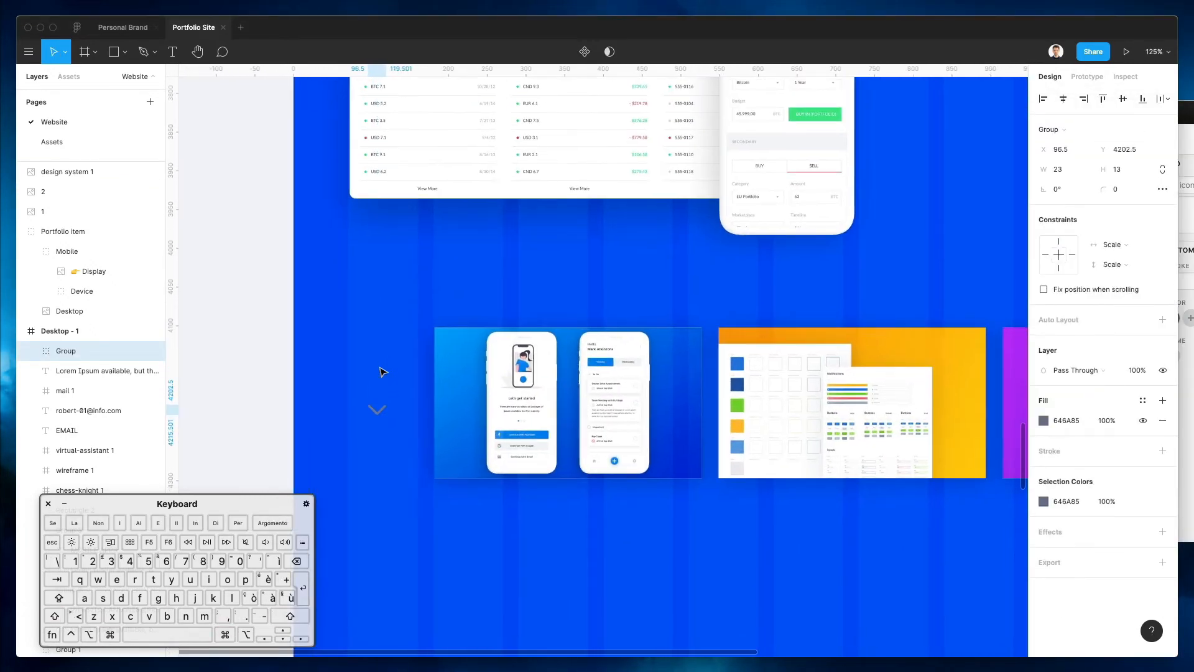
left_click_drag(394, 400, 393, 438)
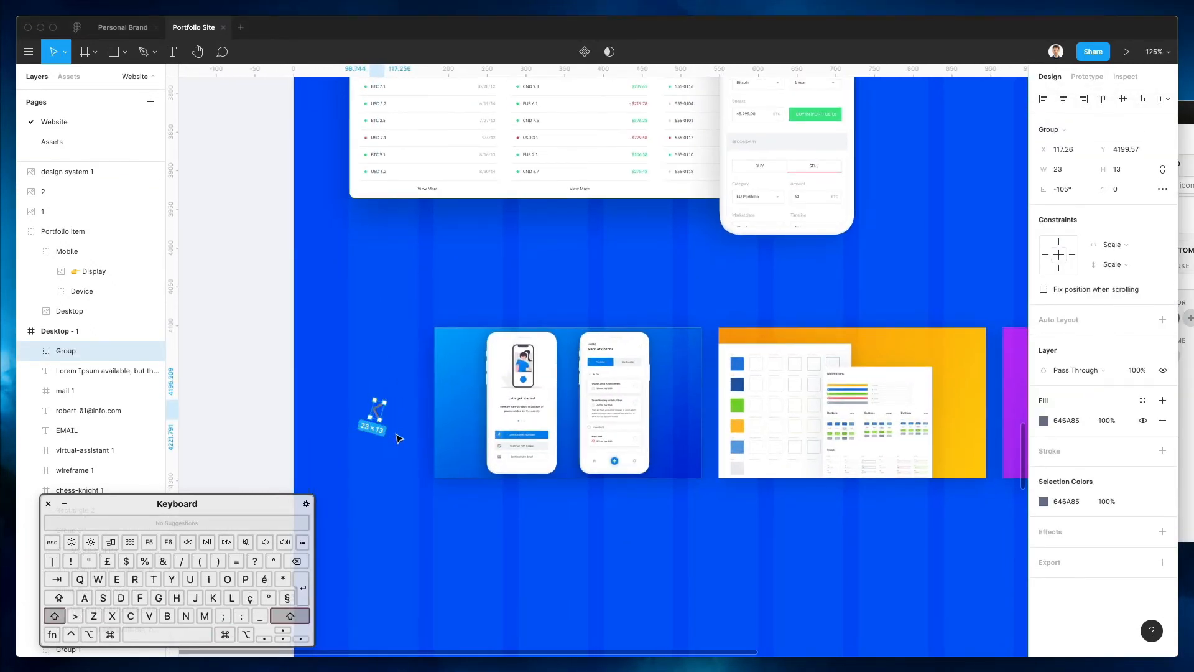
left_click_drag(382, 428, 390, 425)
key("i")
key("Escape")
left_click_drag(380, 415, 387, 401)
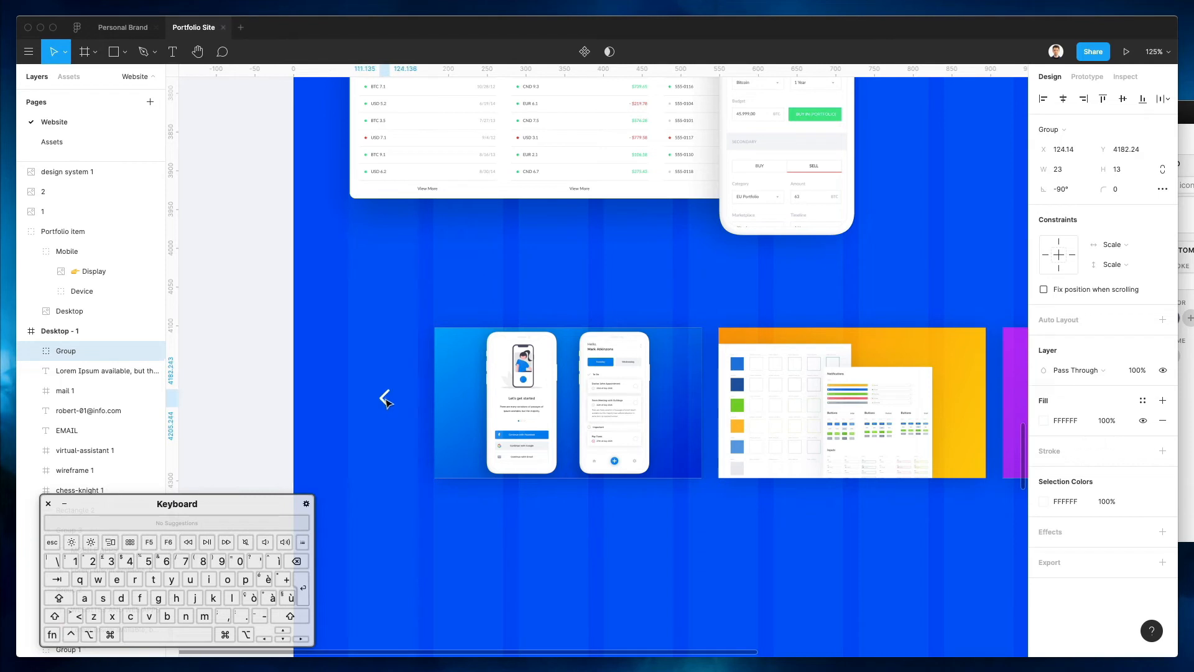
left_click_drag(392, 386, 391, 387)
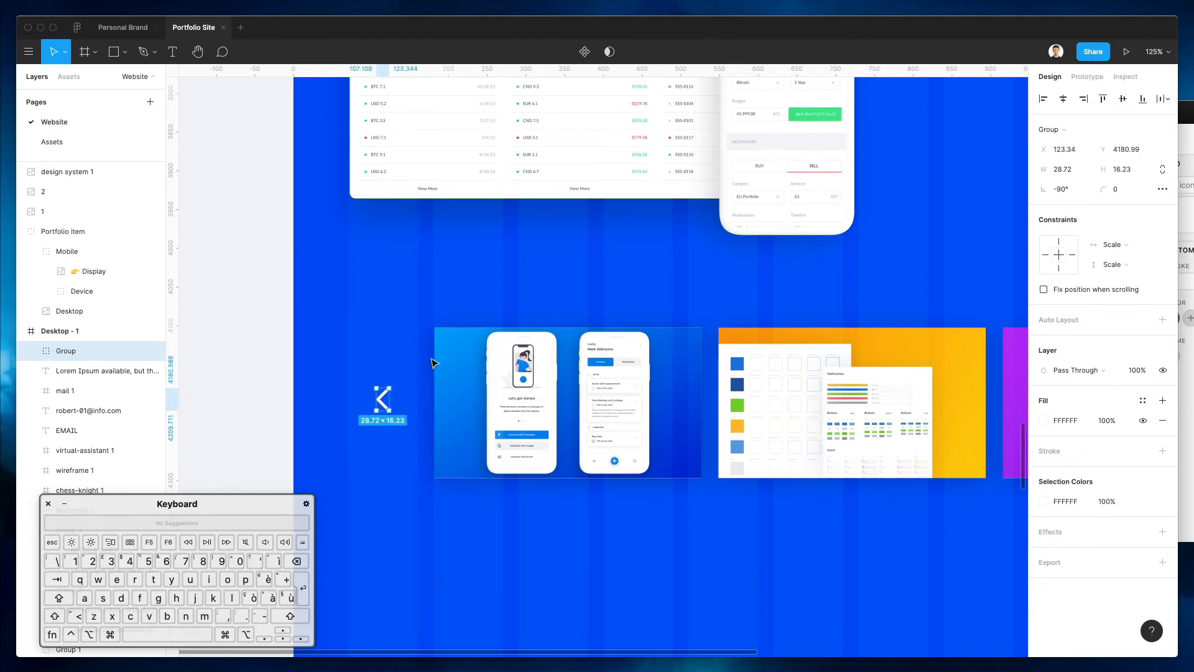
scroll(434, 359, "down", 5)
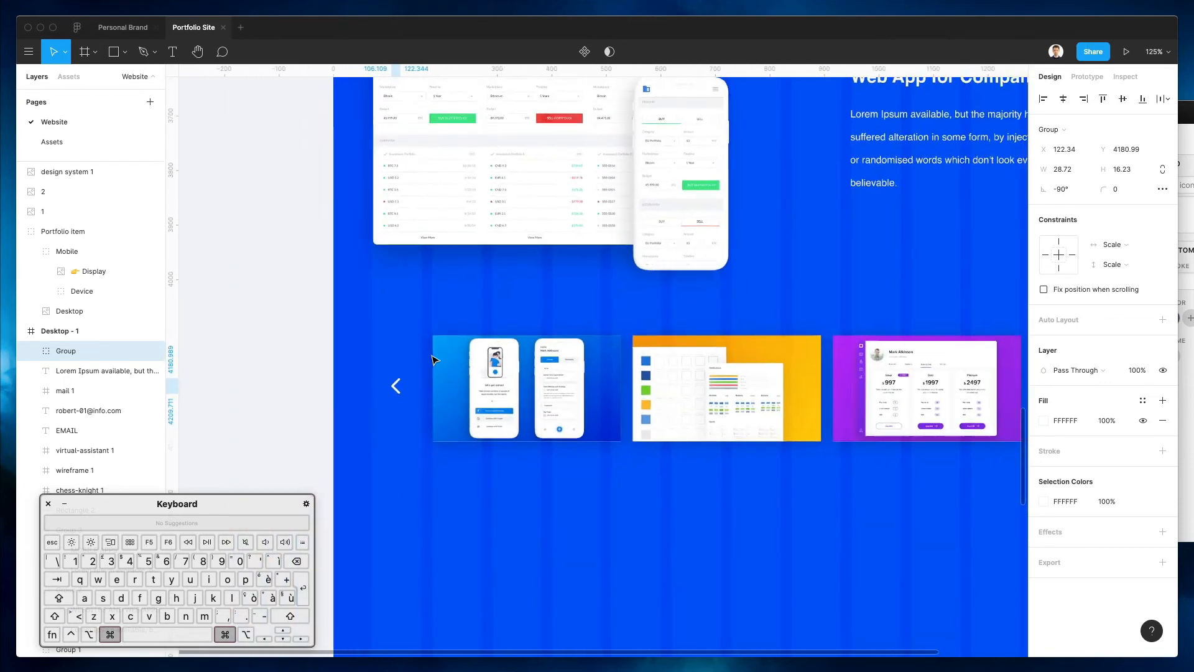
key("Down")
key("Down")
key("Down")
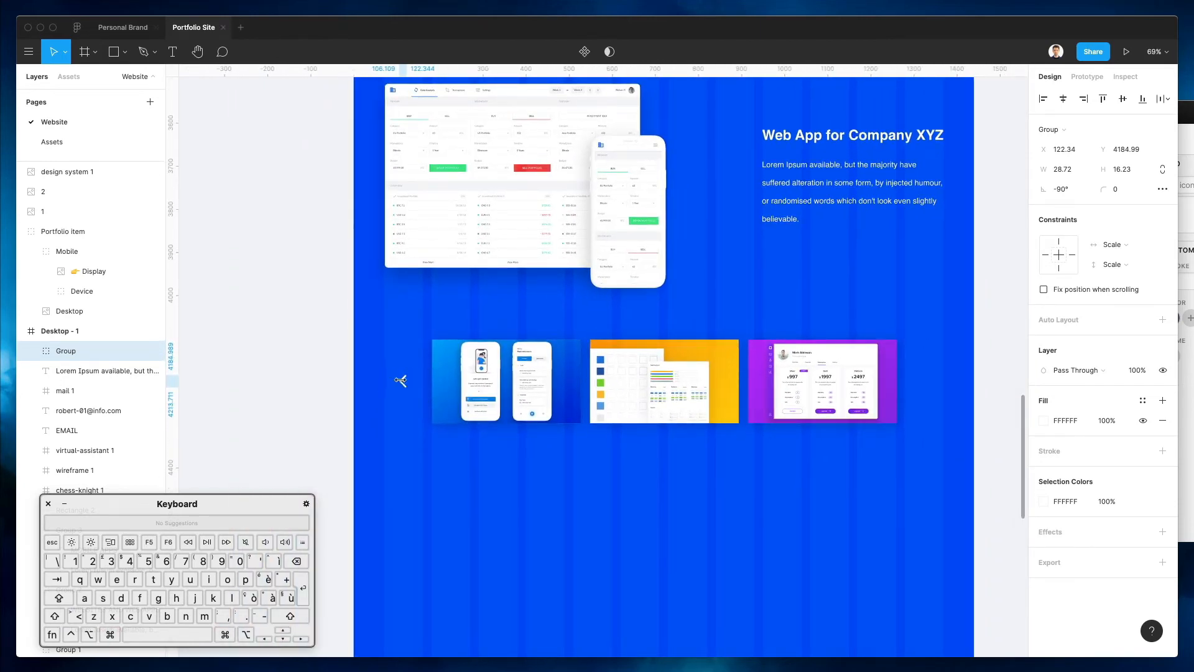
Duplicate the arrow to the carousel's right side and rotate the copy to point right
left_click_drag(406, 384, 930, 396)
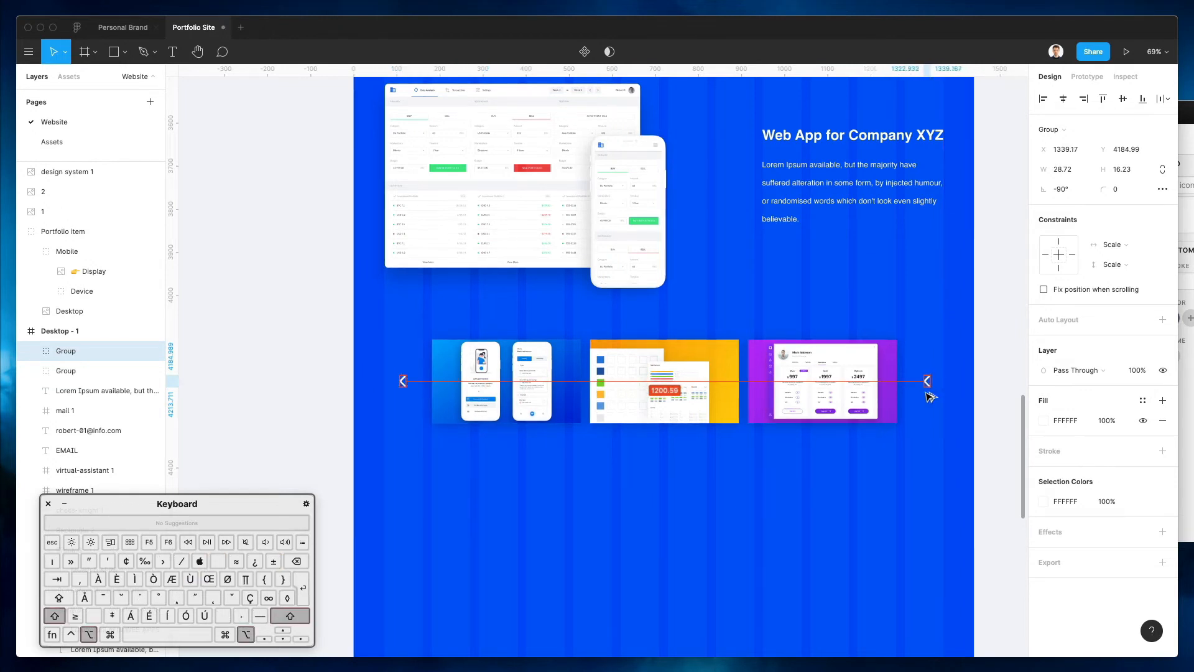
left_click_drag(932, 368, 916, 429)
left_click(938, 420)
left_click(924, 386)
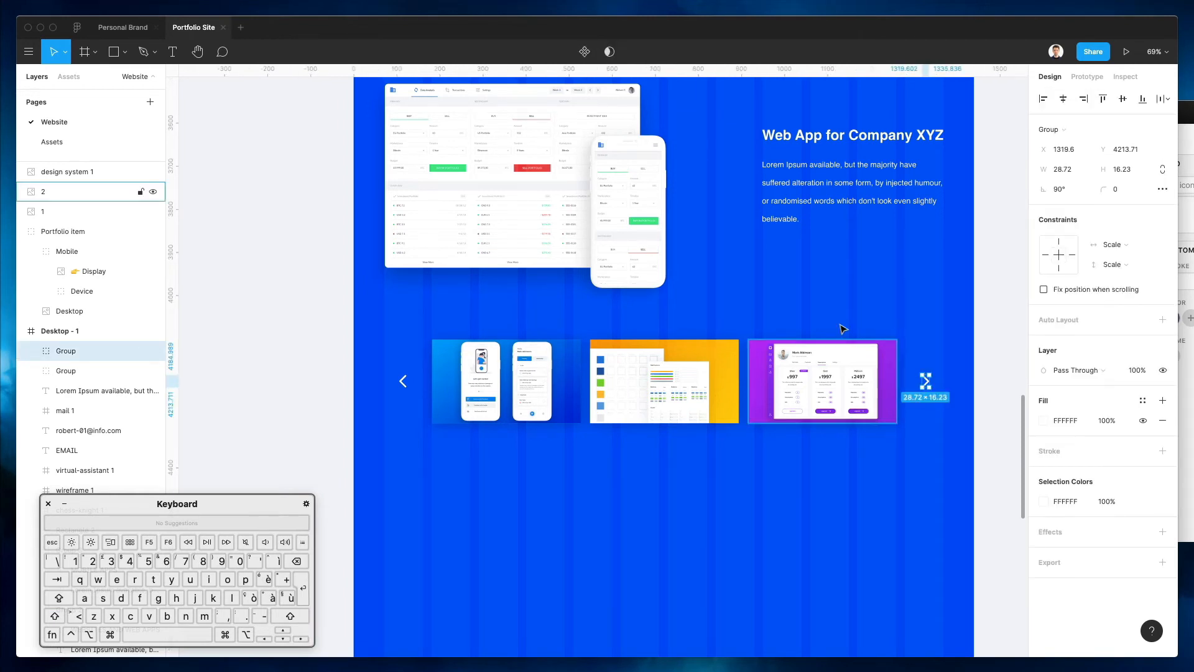
left_click(832, 305)
scroll(830, 304, "down", 3)
Set both carousel arrows to 50% opacity
left_click(503, 361)
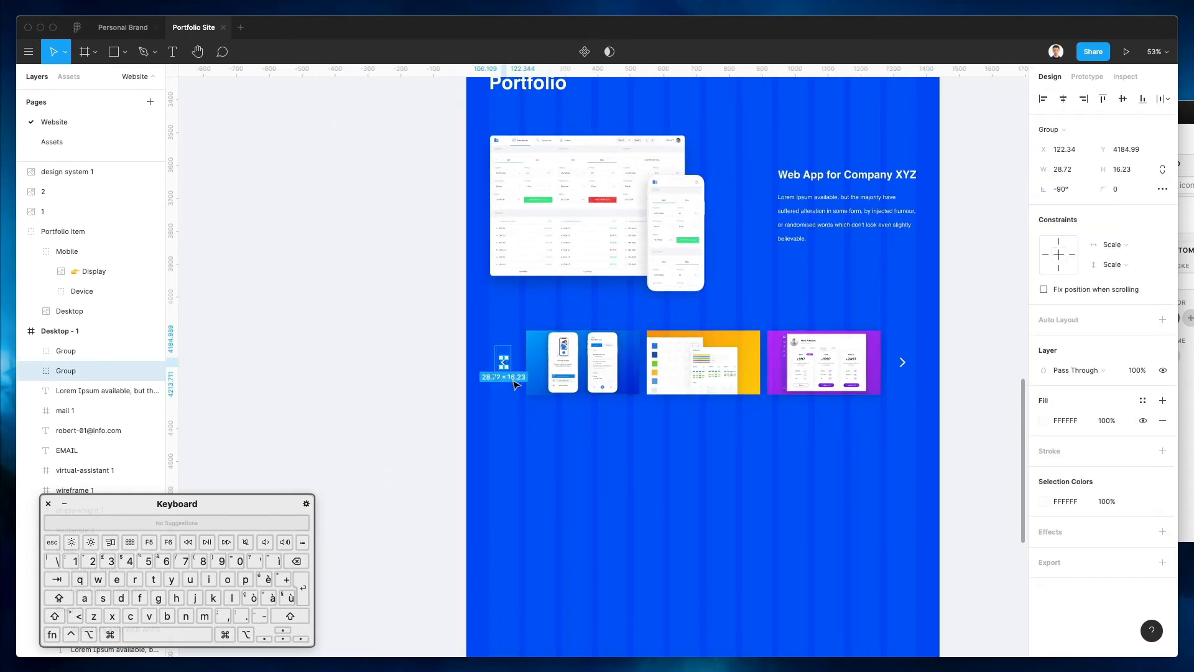
left_click(903, 367, "shift")
key("5")
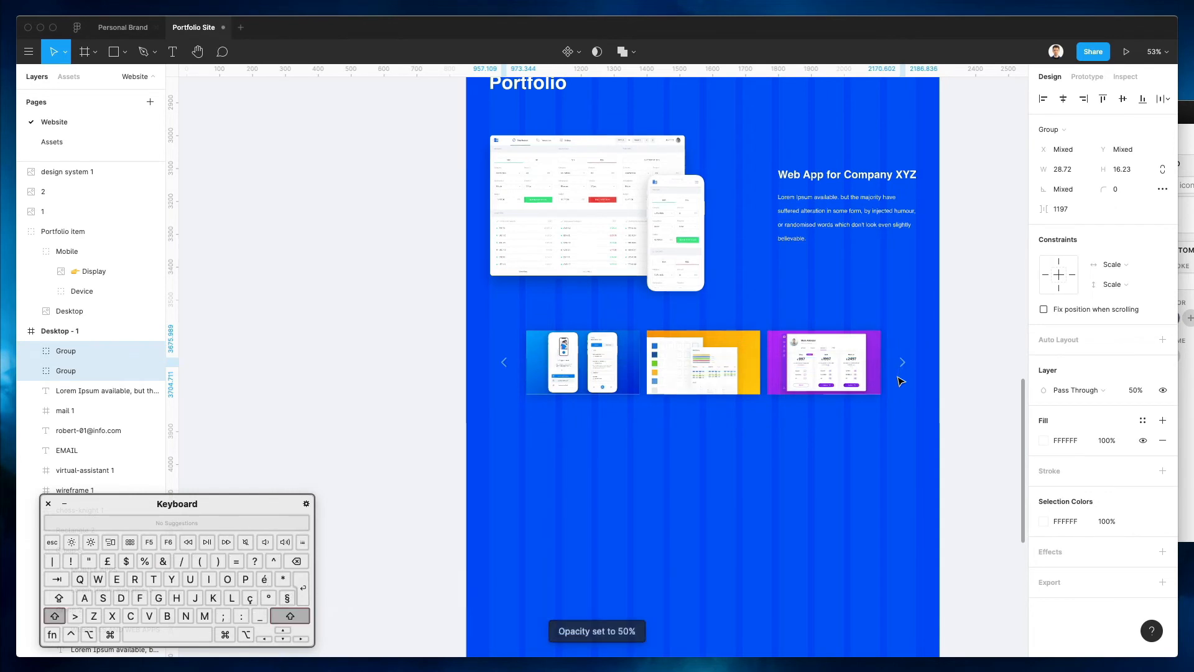
left_click(664, 485)
scroll(665, 473, "up", 3)
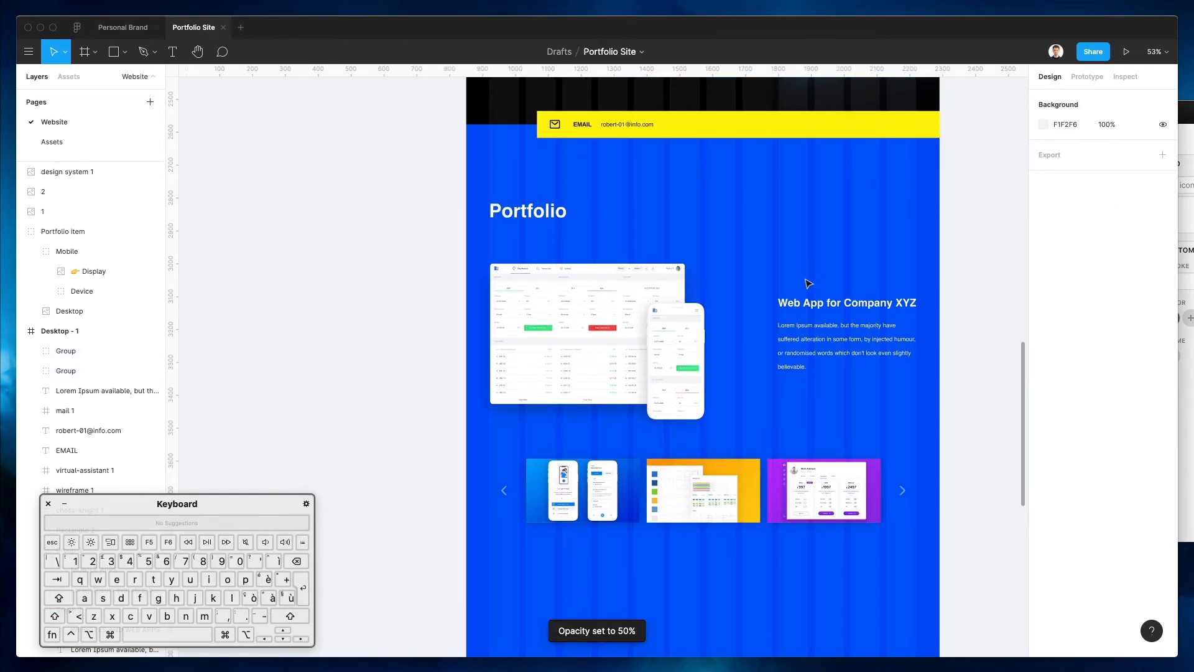
Scale the Portfolio item mockup group up proportionally
left_click(620, 308)
left_click_drag(705, 329, 737, 323)
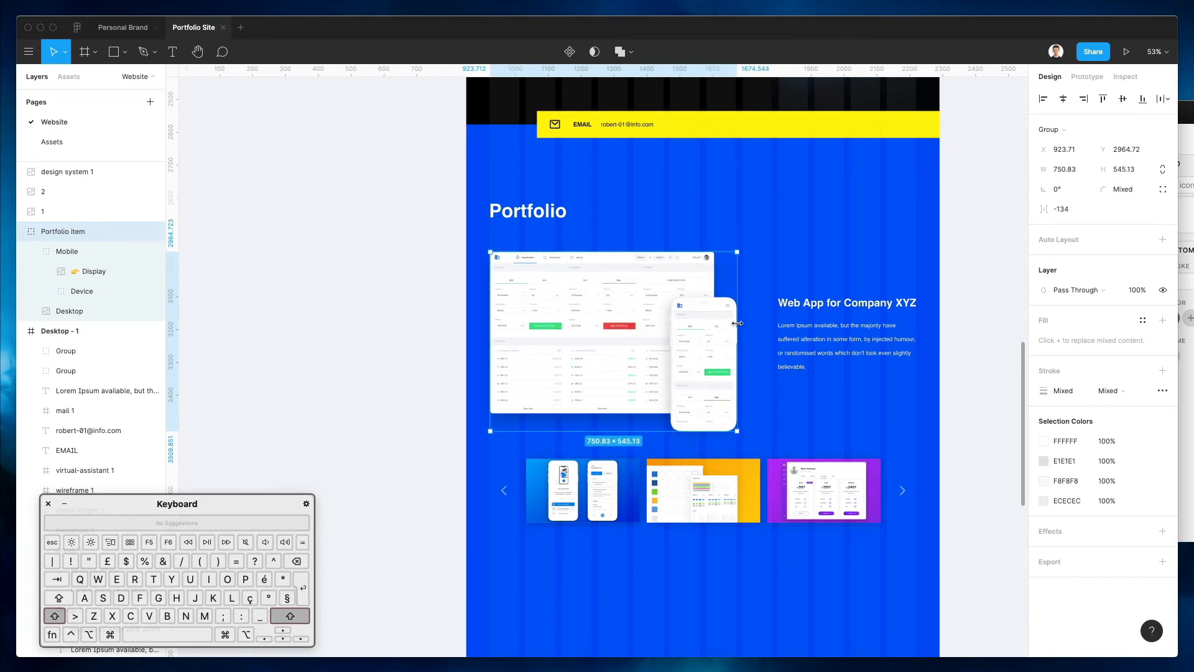
left_click(838, 289)
Duplicate the description below itself and change it to a bold 'See more >' link
left_click_drag(816, 350, 811, 423)
key("Return")
type("See")
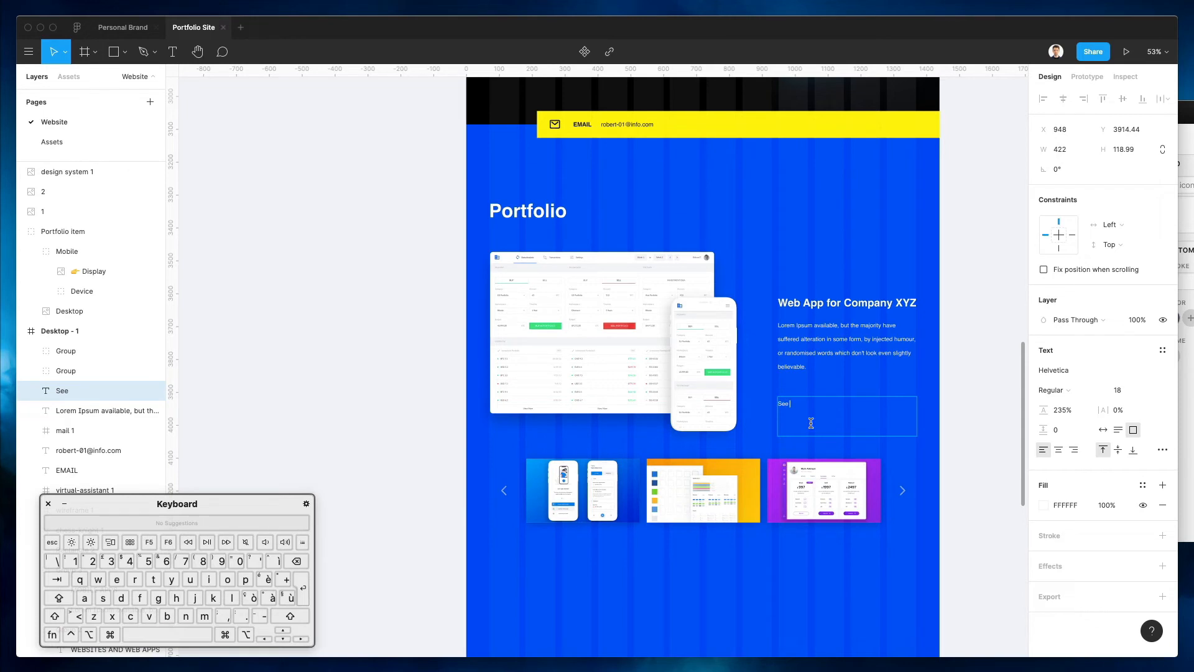
key("BackSpace")
type("See")
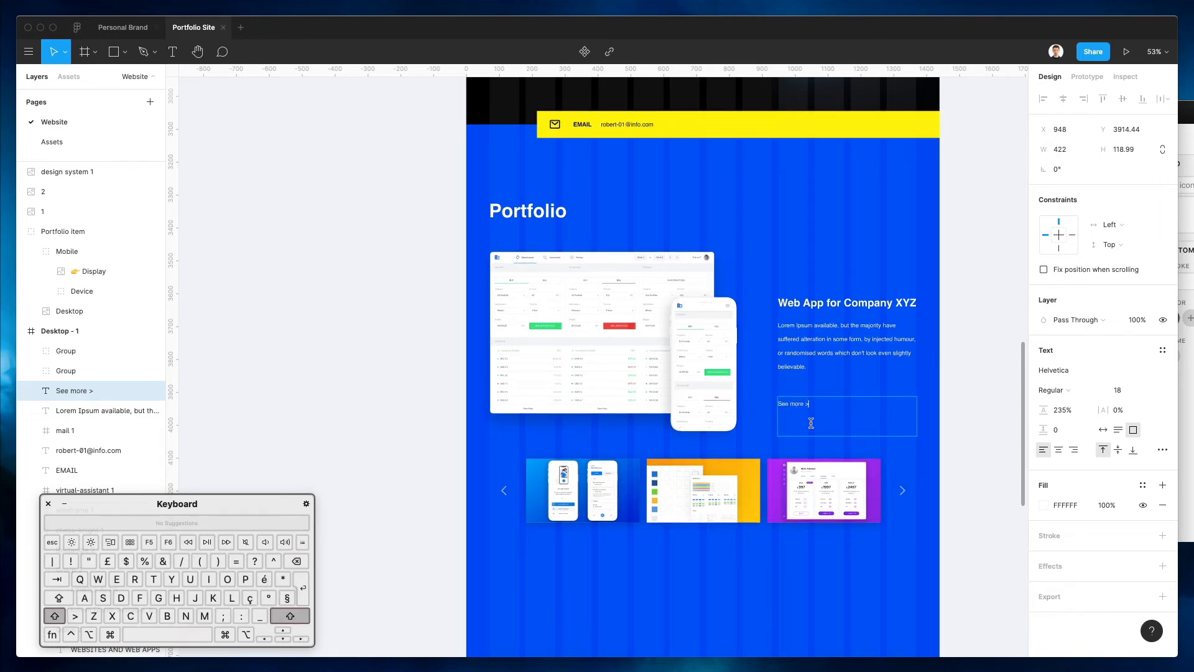
key("super+b")
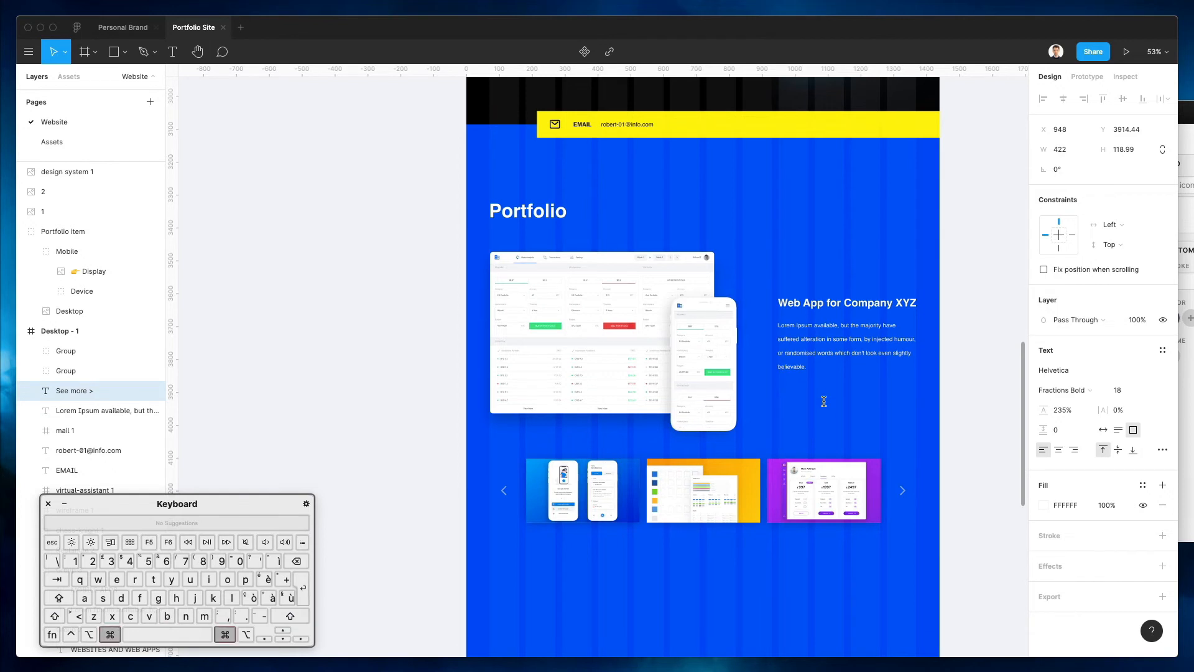
left_click(1057, 390)
left_click(1057, 403)
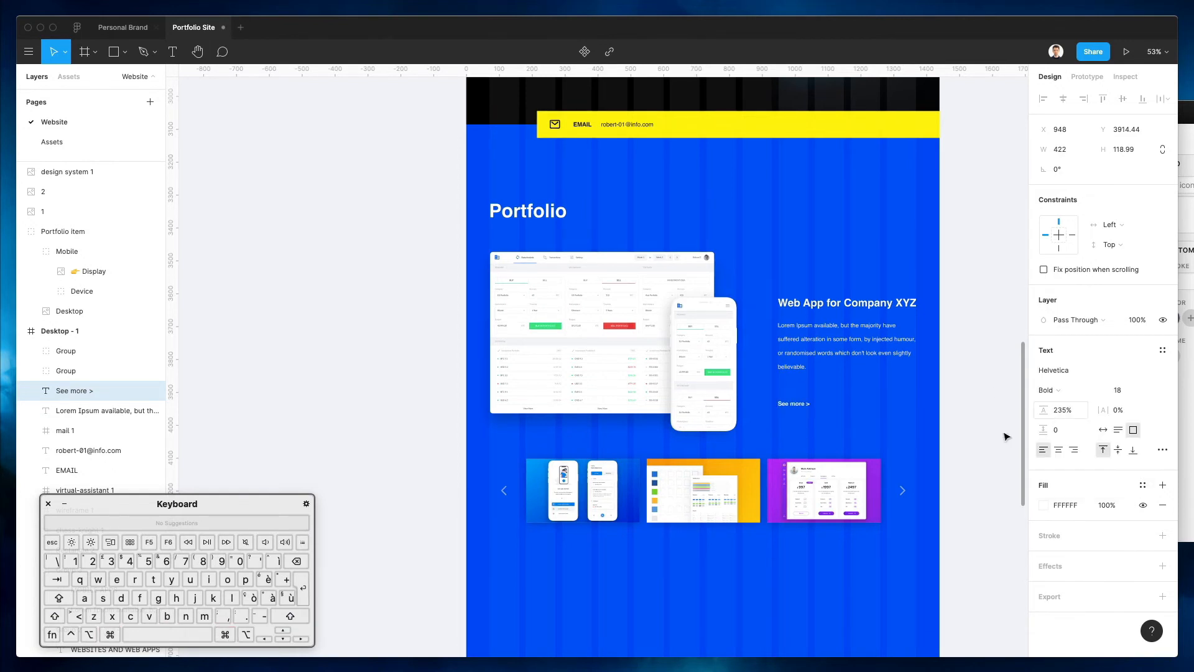
Move the whole carousel, thumbnails and arrows, slightly lower
left_click_drag(467, 465, 930, 551)
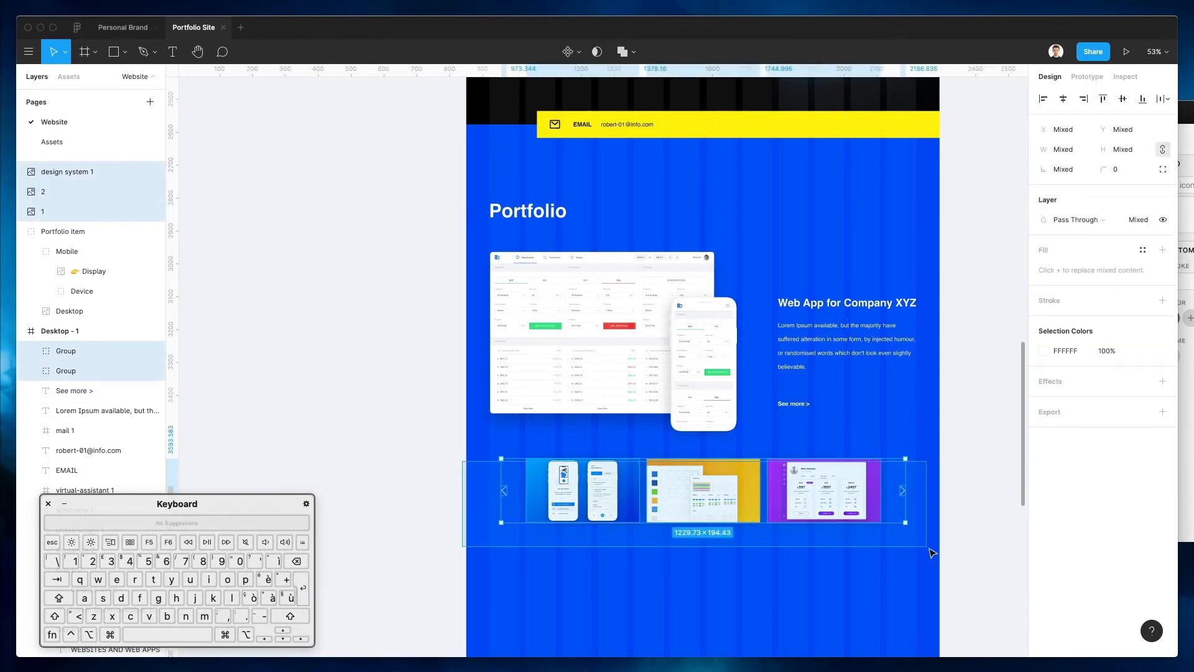
key("shift+Down")
key("shift+Down")
key("shift+Down")
key("shift+Down")
key("shift+Down")
key("shift+Down")
key("shift+Down")
key("shift+Up")
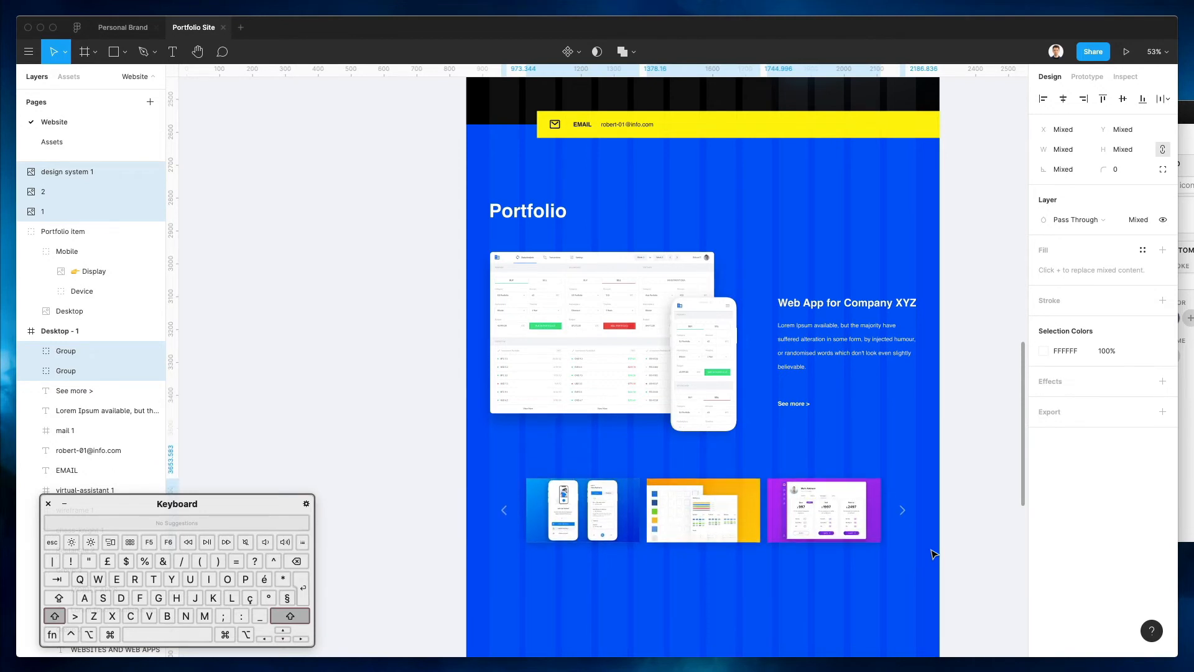
left_click(769, 427)
scroll(802, 324, "right", 2)
scroll(803, 323, "up", 1)
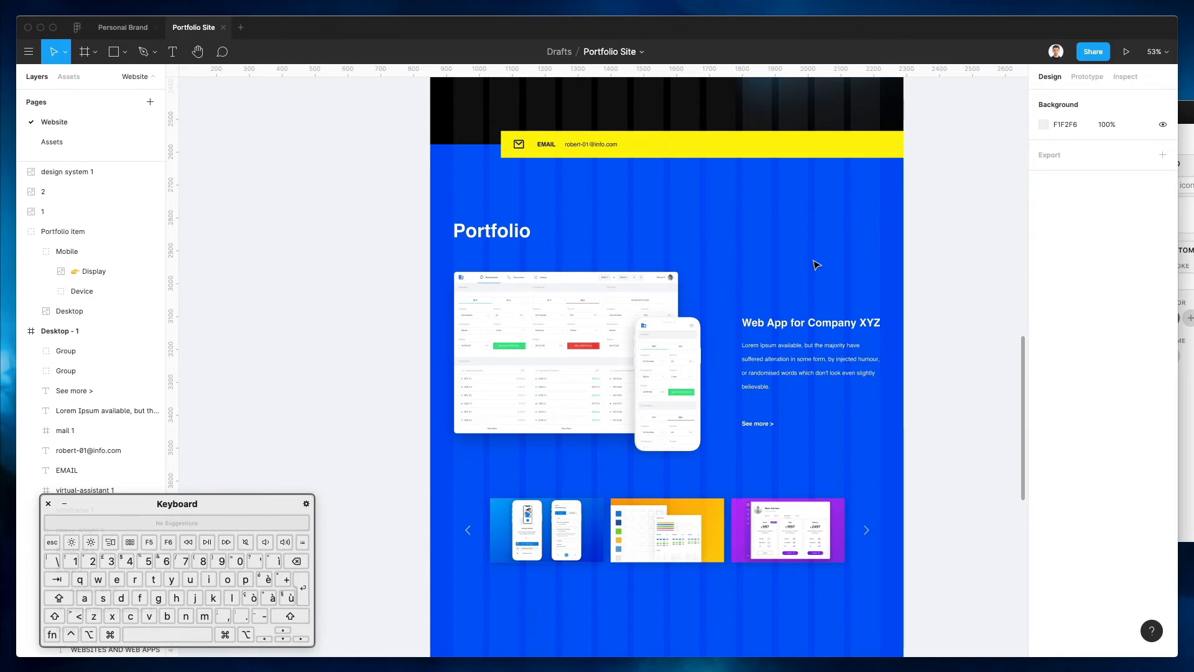
scroll(817, 265, "up", 5)
scroll(816, 265, "down", 3)
scroll(817, 265, "down", 2)
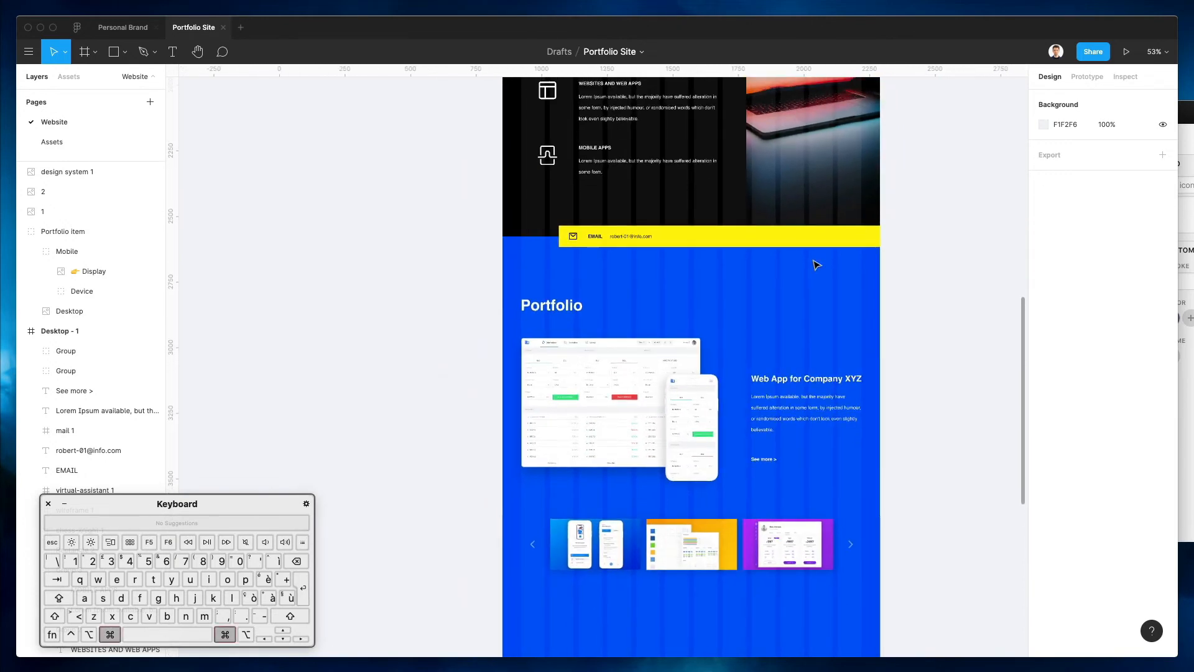
scroll(816, 265, "up", 8)
scroll(817, 265, "down", 2)
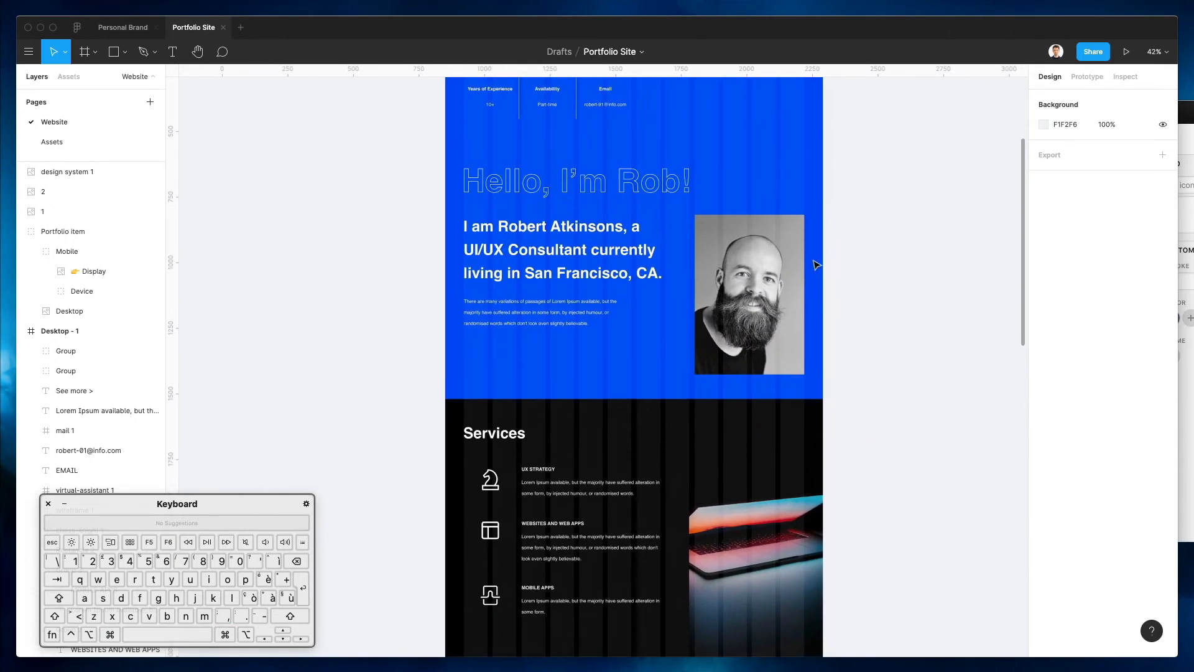
scroll(816, 265, "up", 6)
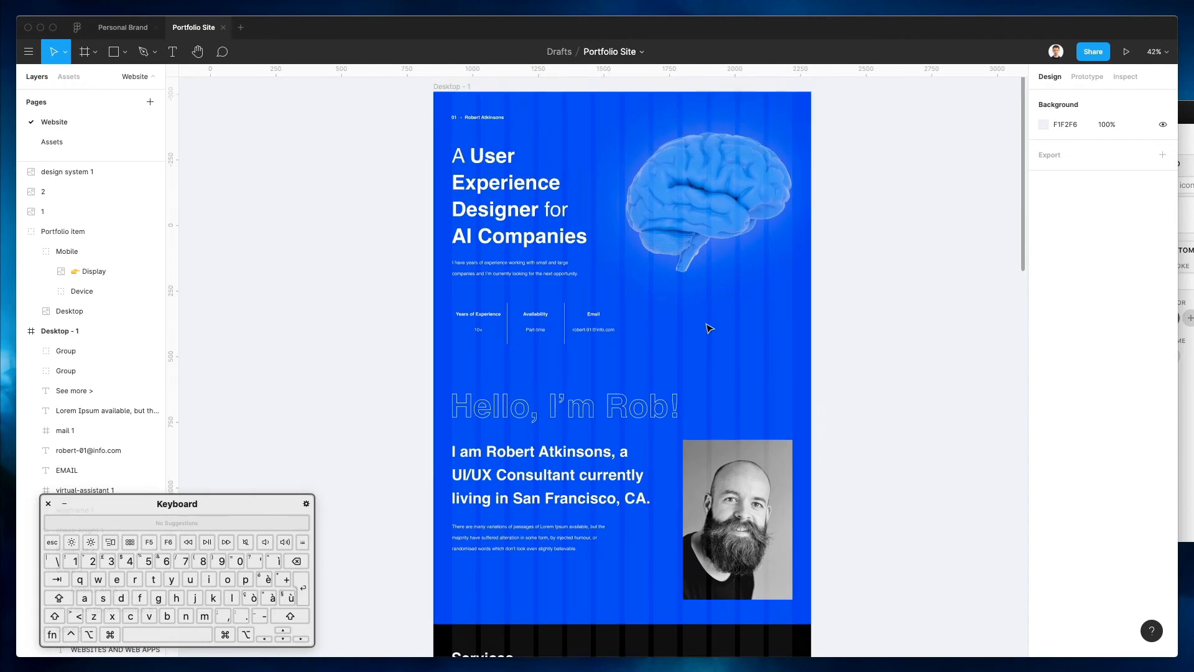
scroll(567, 210, "right", 1)
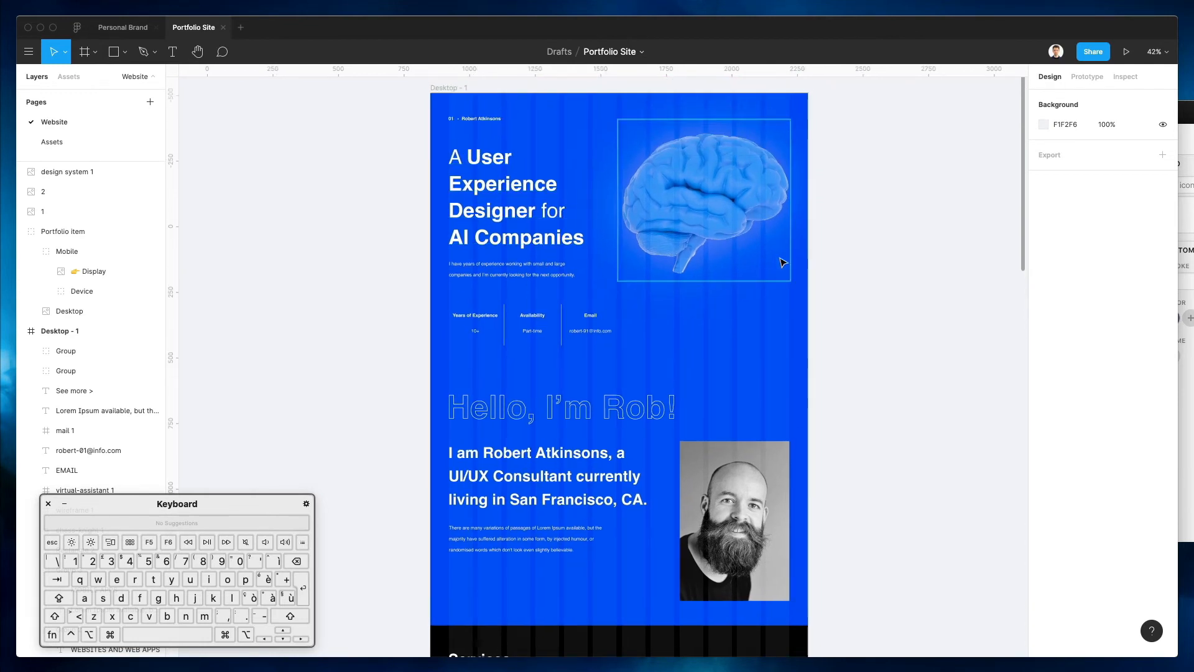
left_click(689, 238)
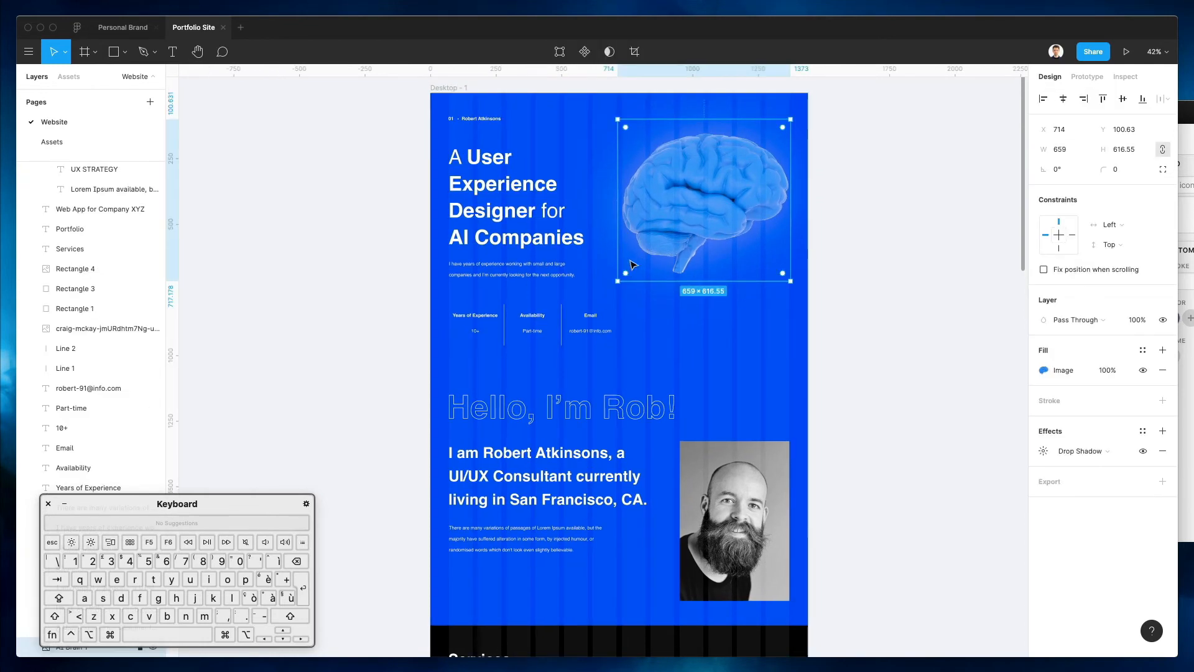
left_click(801, 339)
scroll(745, 329, "down", 1)
scroll(751, 328, "up", 1)
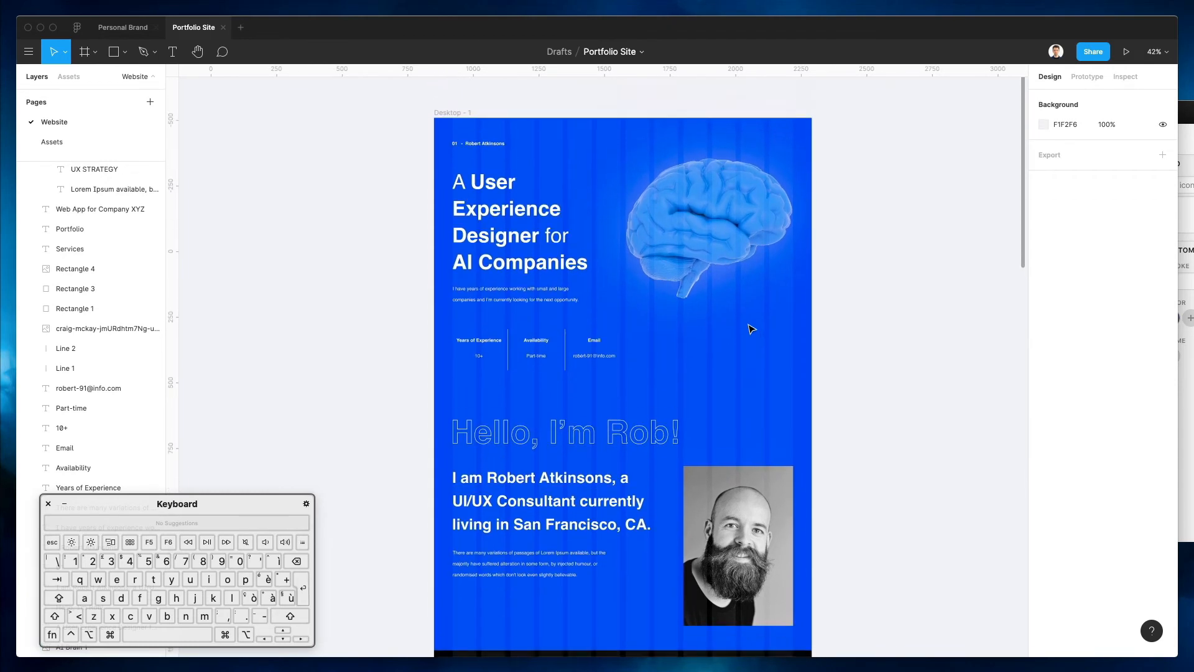
left_click(726, 293)
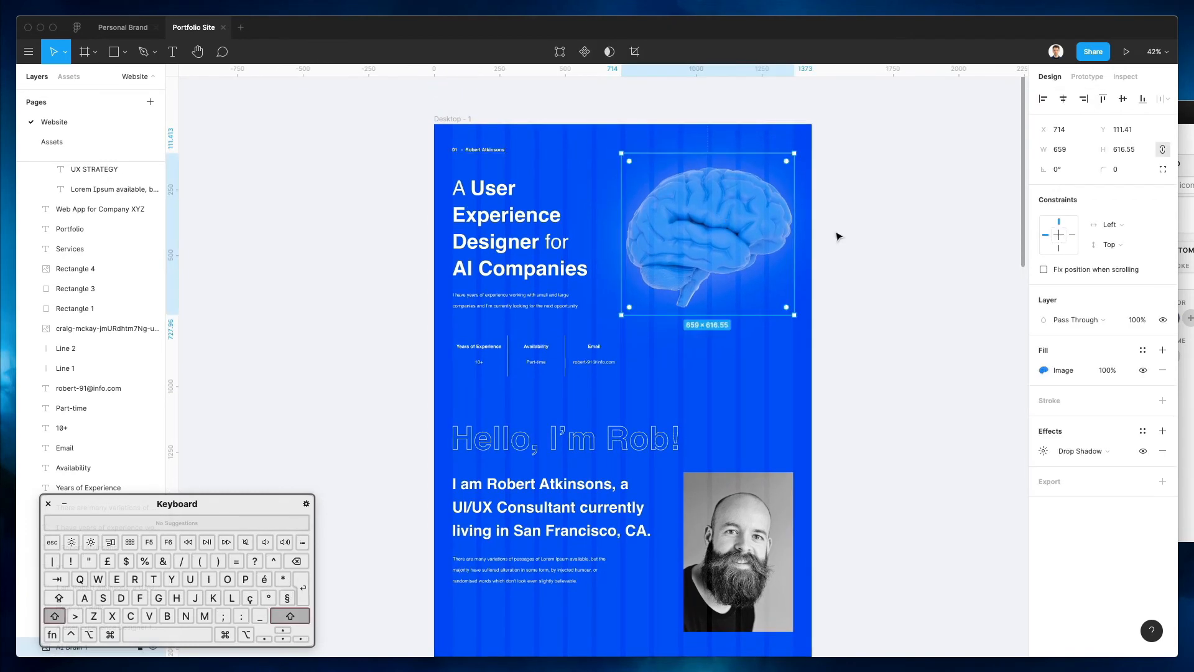
left_click(871, 244)
scroll(874, 252, "down", 10)
scroll(877, 256, "down", 10)
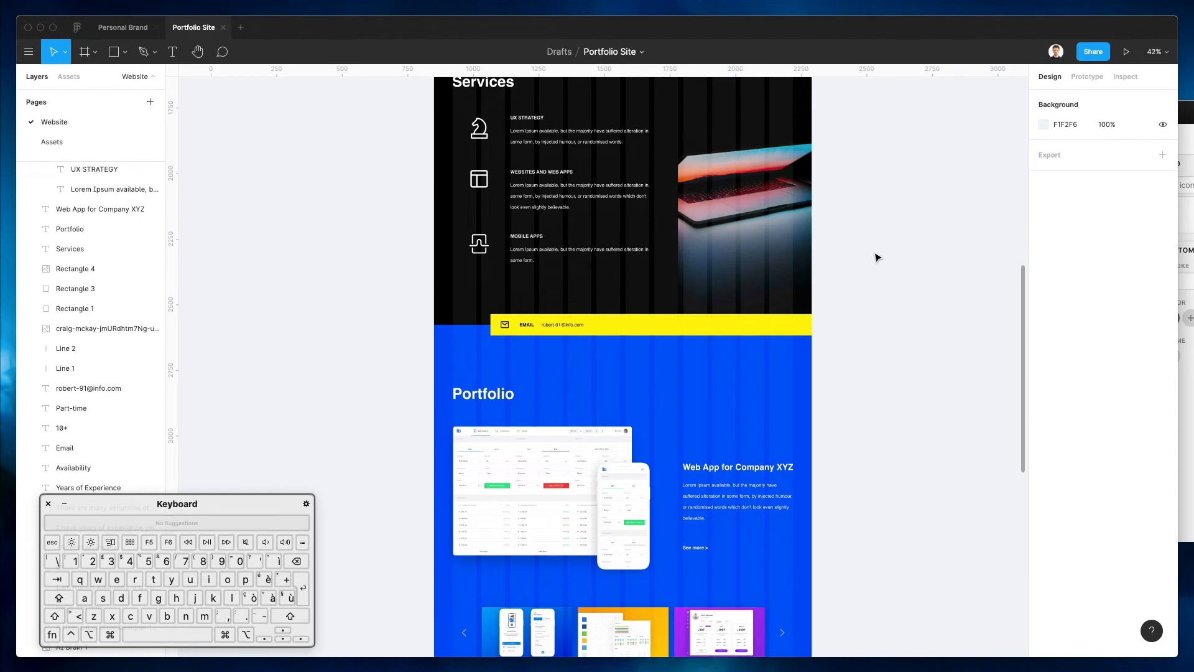
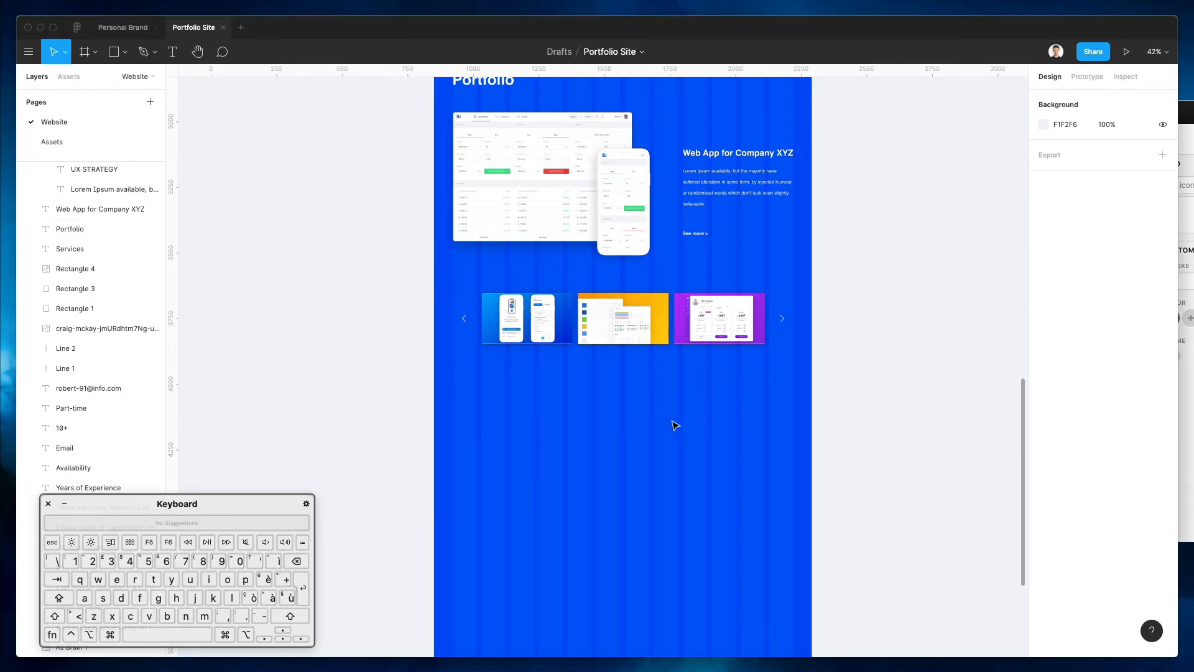
Draw a 1440-wide rectangle just below the Portfolio carousel
key("r")
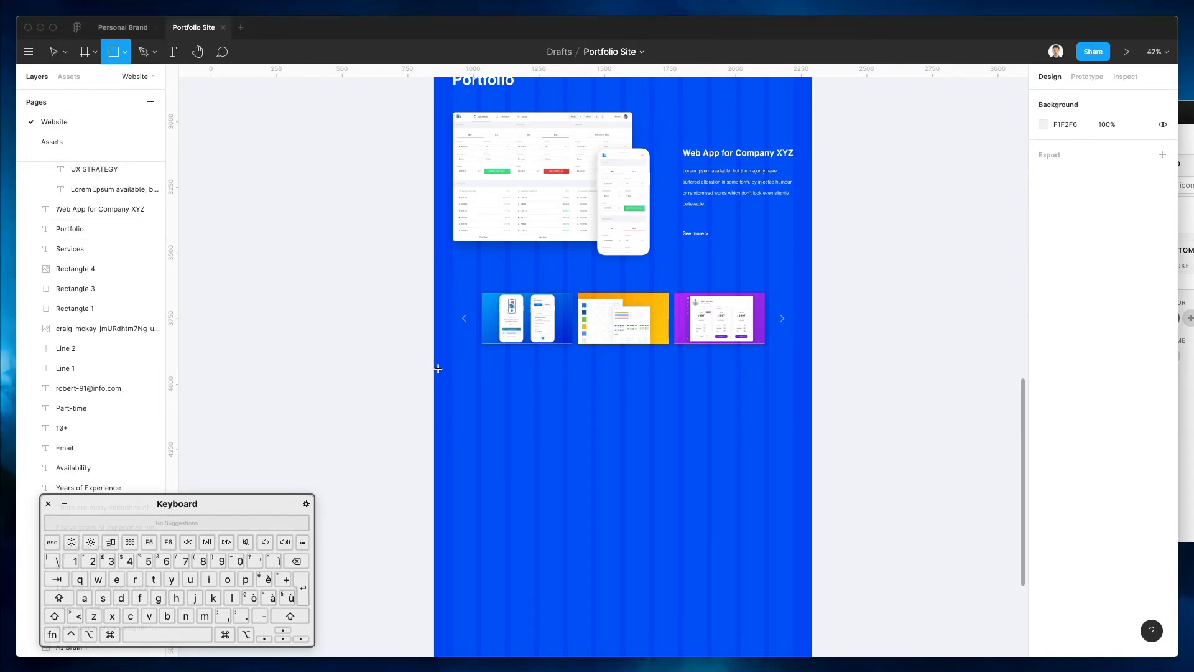
left_click_drag(434, 368, 811, 502)
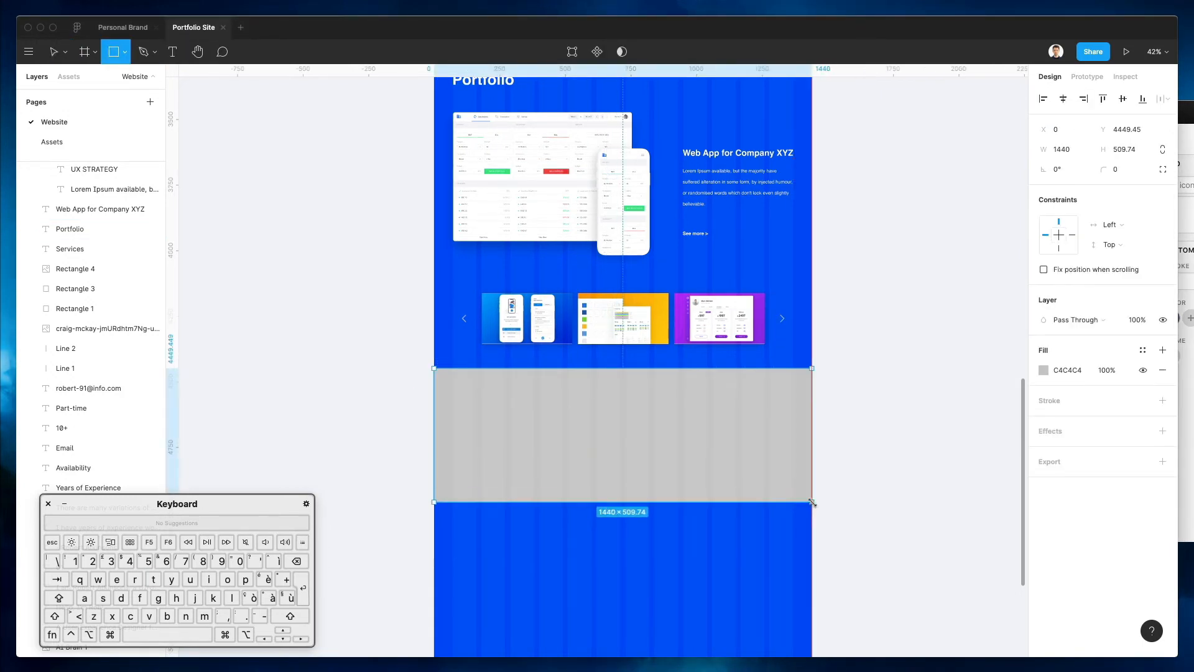
scroll(771, 459, "up", 3)
scroll(770, 459, "up", 2)
scroll(771, 458, "down", 5)
left_click_drag(712, 539, 714, 557)
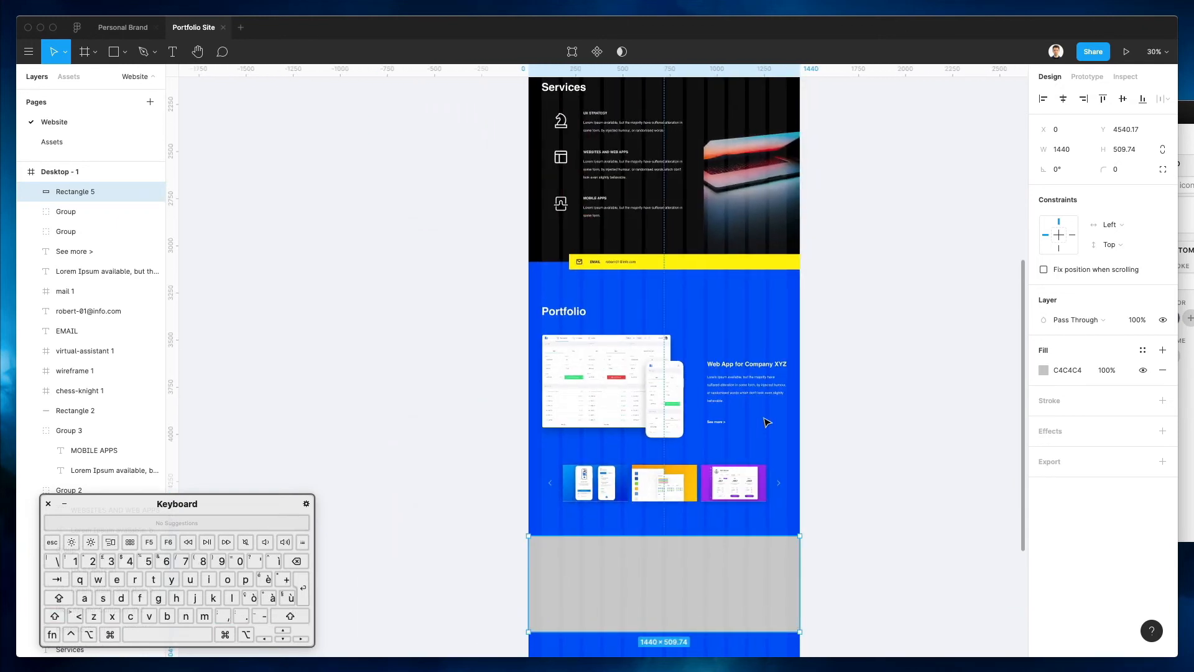
Fill the rectangle with the page blue, then darken it to 0025A7
key("ctrl+c")
left_click(641, 233)
left_click(843, 361)
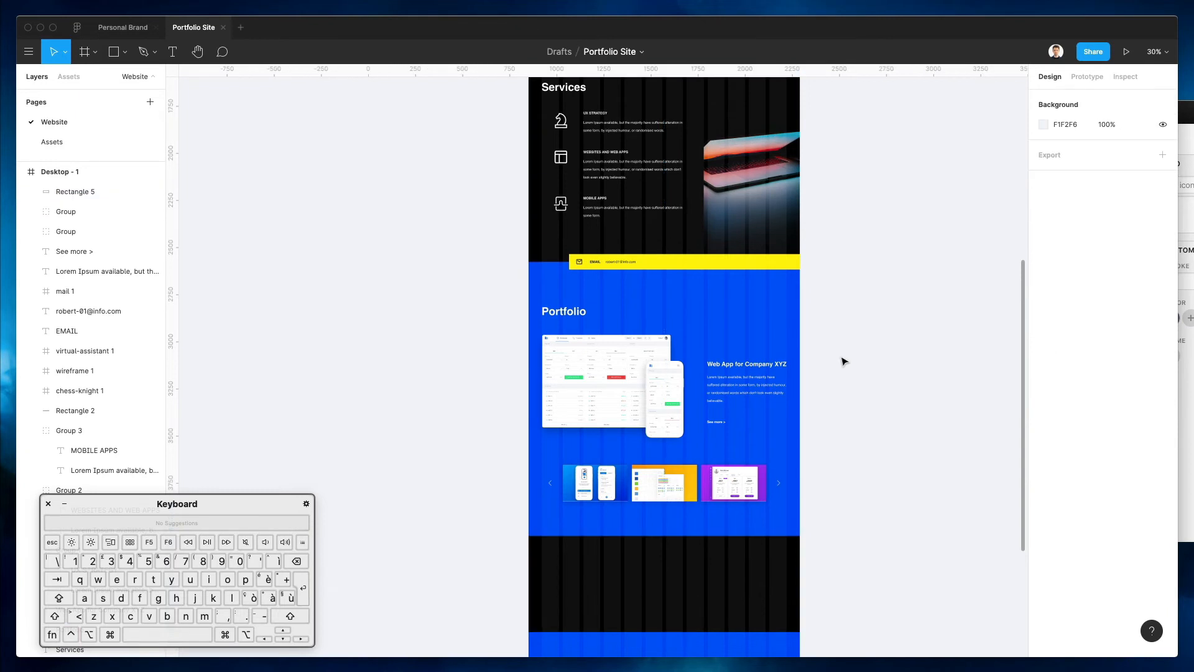
scroll(842, 361, "up", 2)
scroll(833, 360, "down", 3)
left_click(685, 506)
key("ctrl+c")
left_click(668, 450)
left_click(1044, 370)
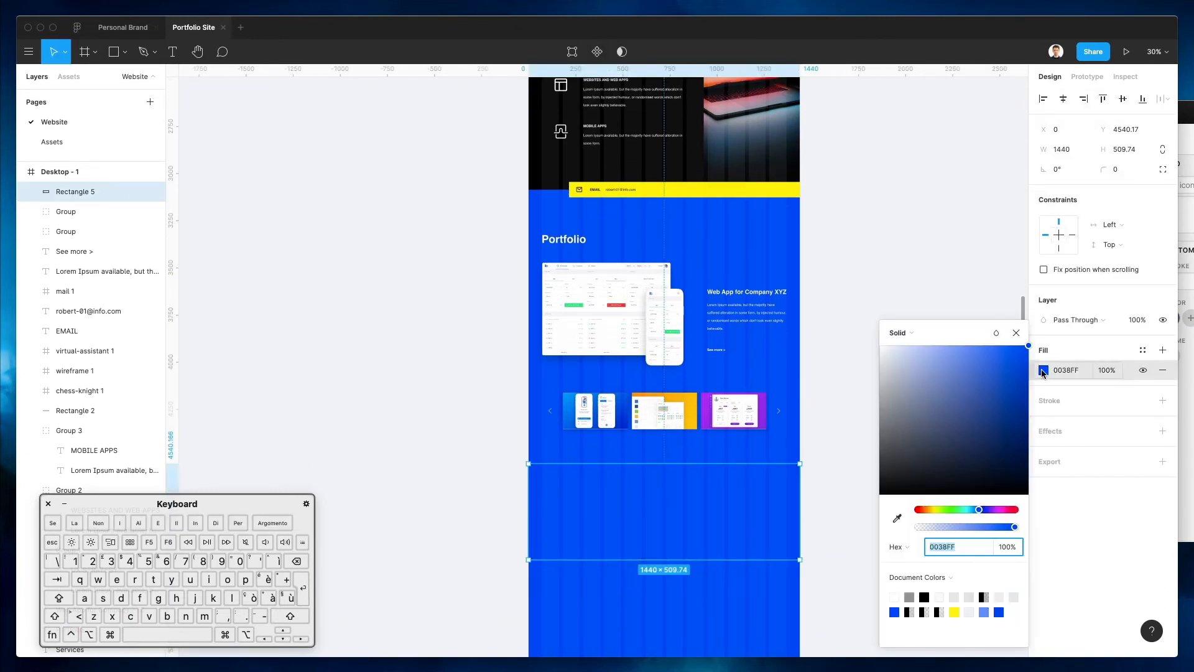
left_click_drag(1025, 356, 1057, 396)
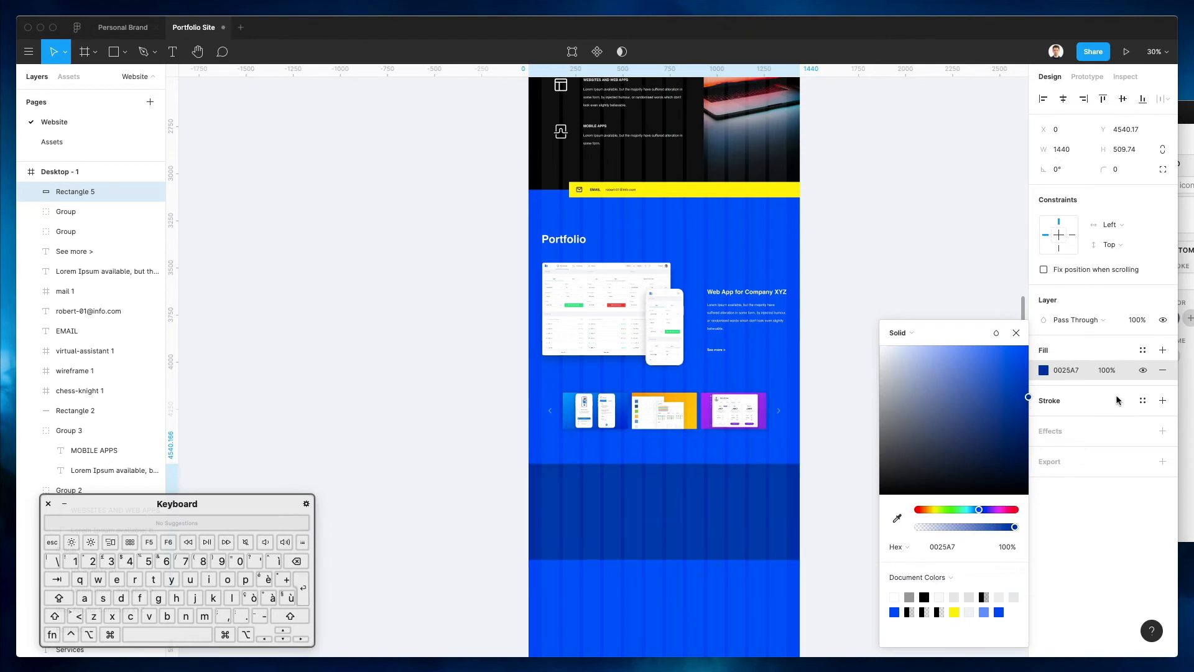
left_click(974, 240)
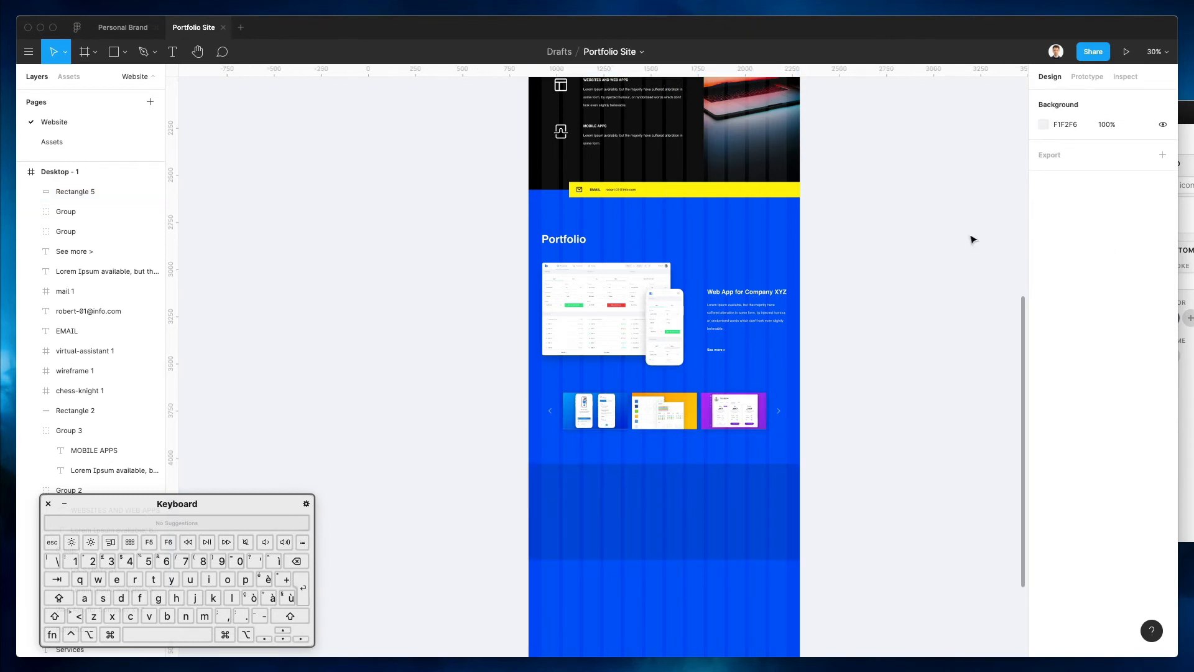
scroll(954, 248, "down", 5)
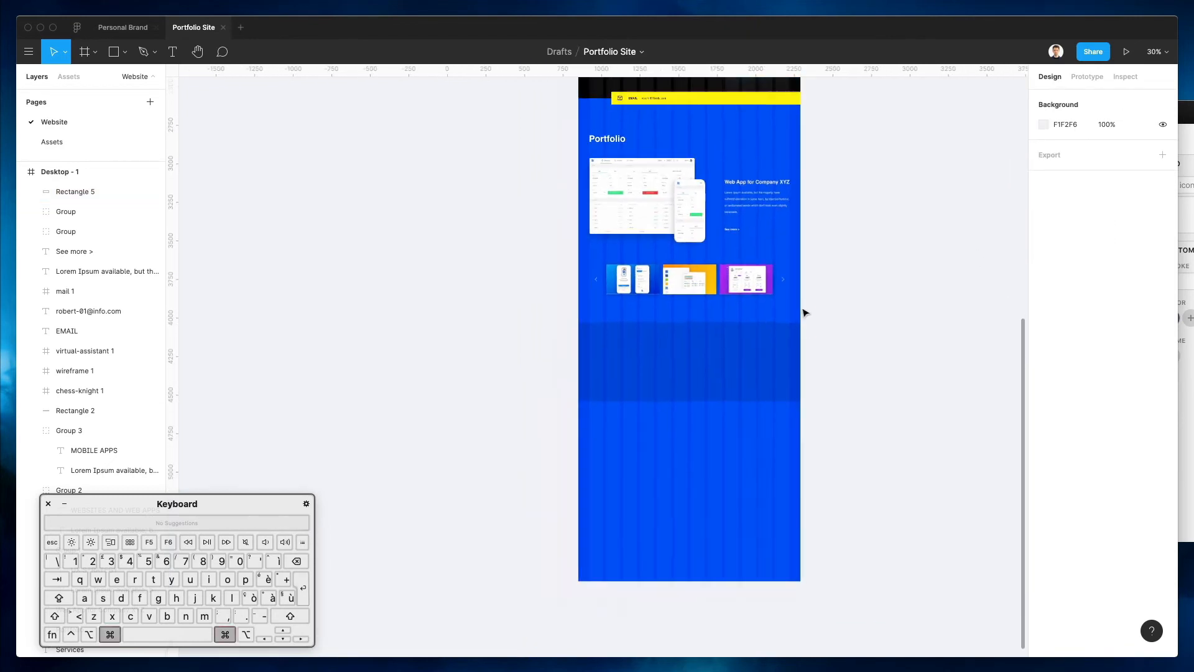
Paste copies of the UX STRATEGY heading and Lorem Ipsum paragraph into the blue band at X 71
scroll(802, 311, "up", 3)
scroll(790, 306, "up", 5)
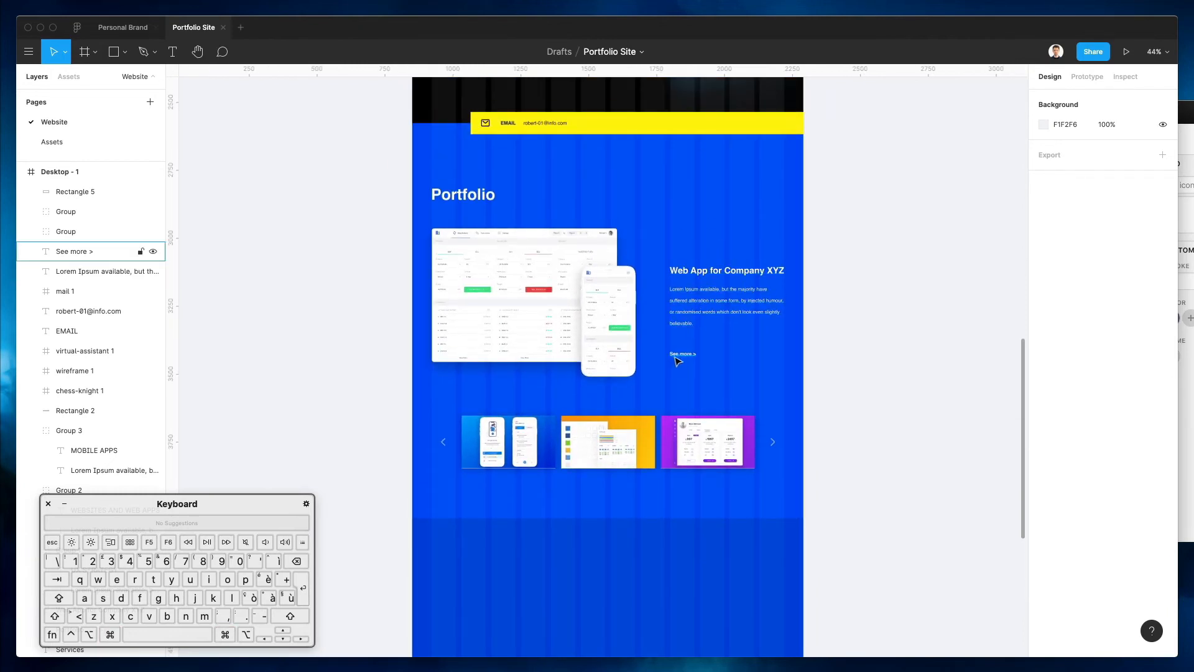
scroll(670, 279, "up", 10)
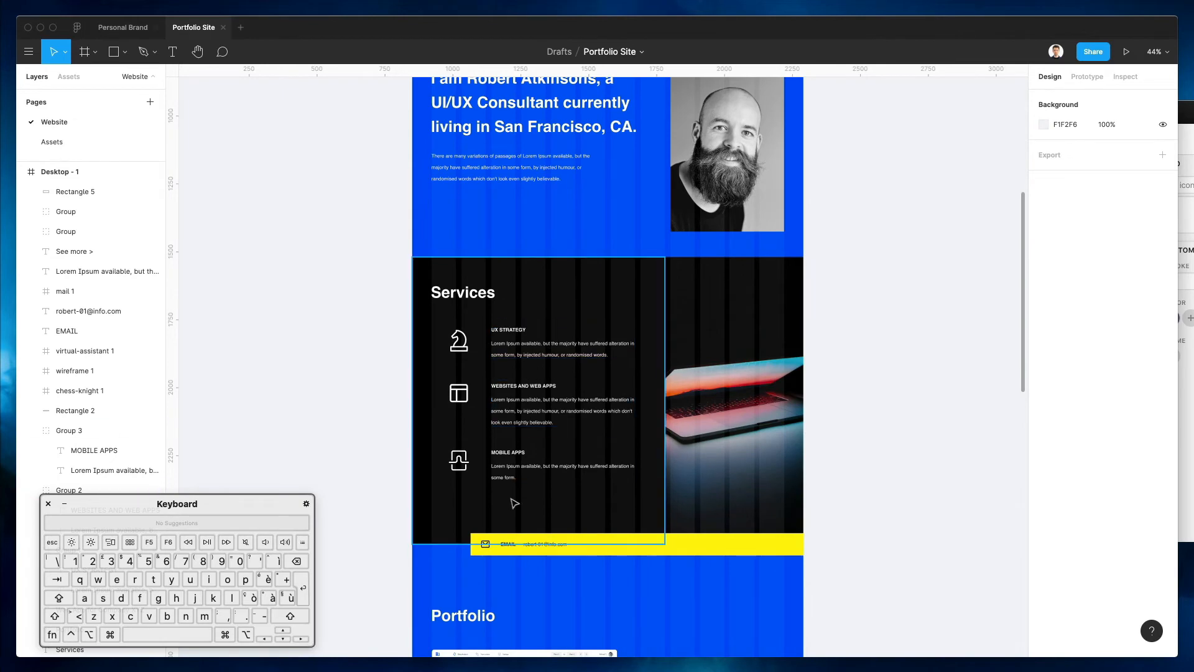
left_click(513, 331, "super")
left_click(522, 347, "shift+super")
scroll(534, 347, "down", 15)
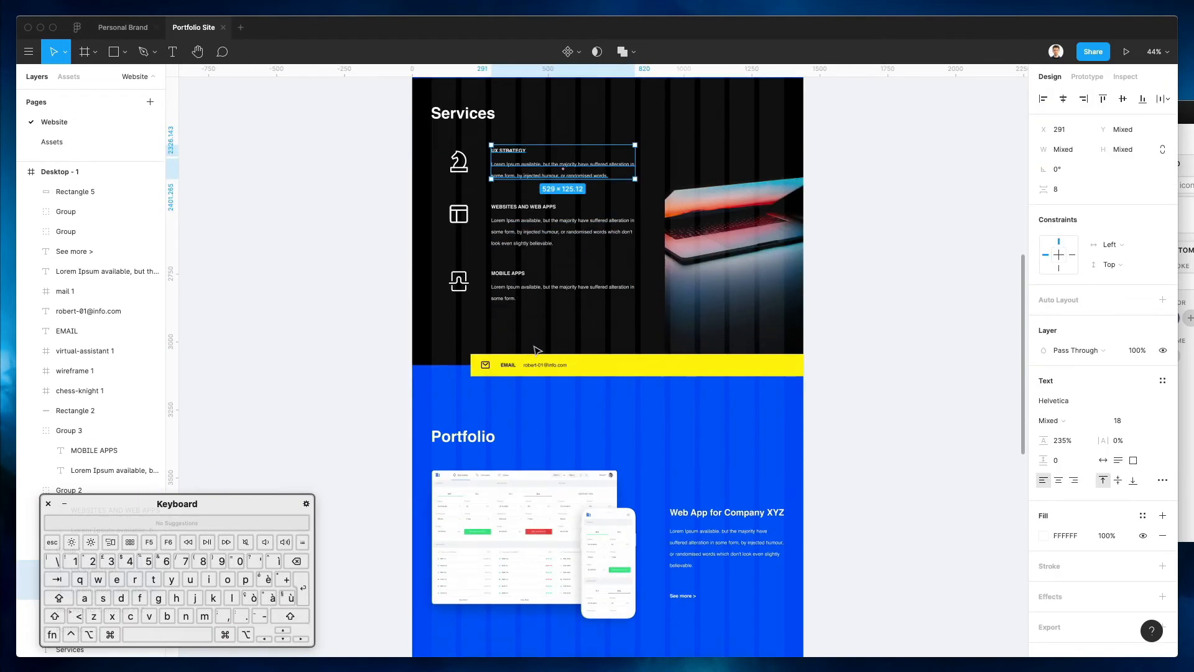
key("super+v")
left_click_drag(501, 375, 396, 265)
left_click(408, 219)
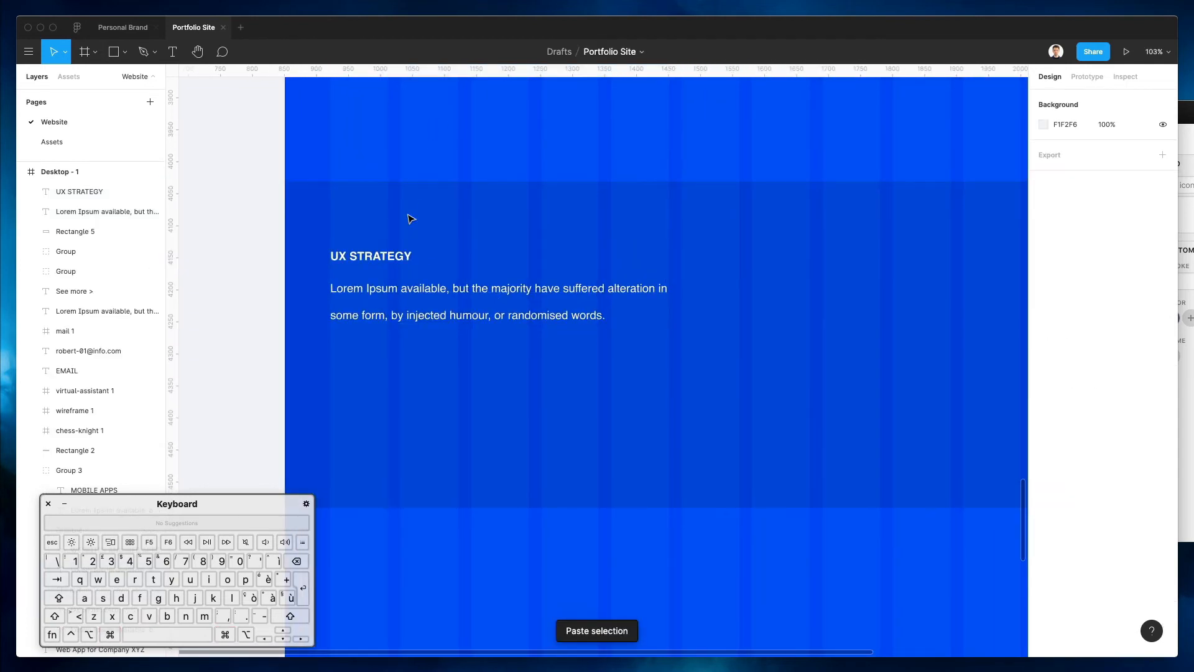
Duplicate the UX STRATEGY heading to the band's right side and retype it as ABOUT
left_click(379, 264)
left_click_drag(380, 264, 777, 266)
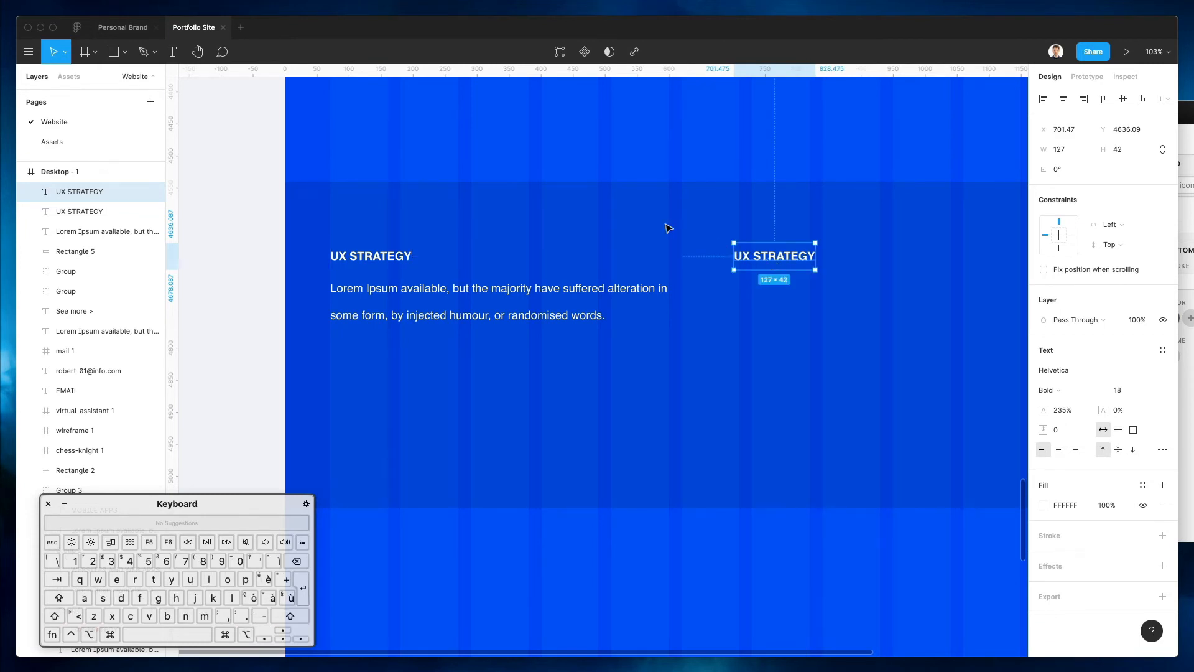
left_click(839, 250)
double_click(795, 264)
type("ABO")
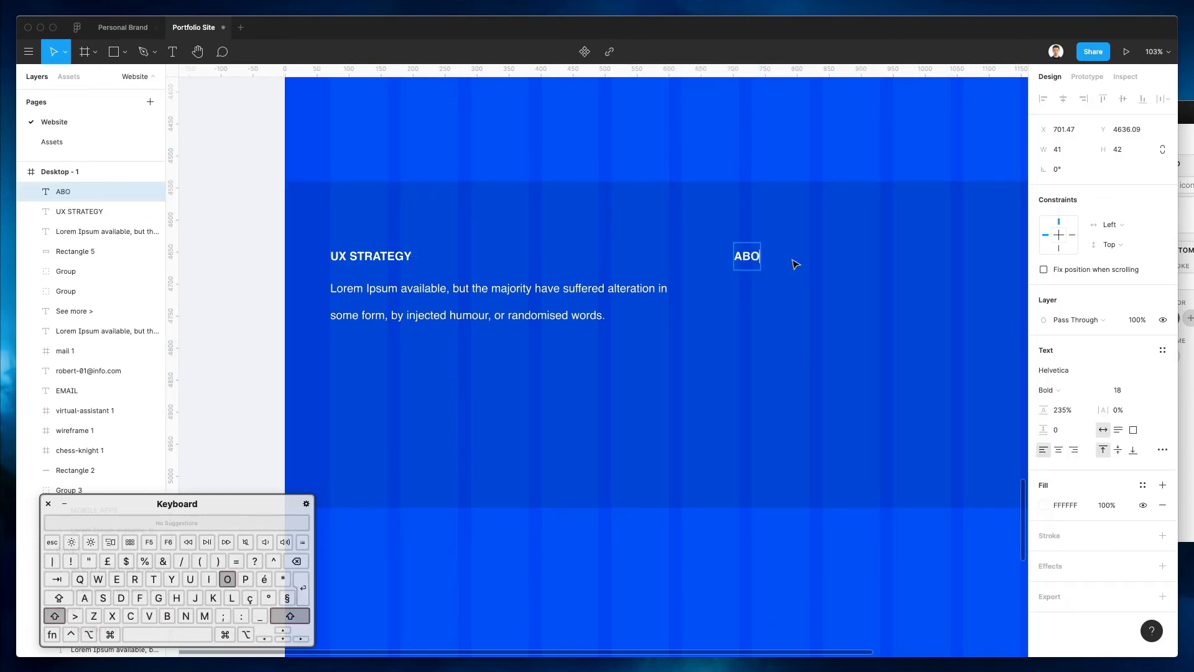
left_click(791, 167)
scroll(792, 167, "right", 3)
left_click(791, 168)
scroll(792, 168, "up", 1)
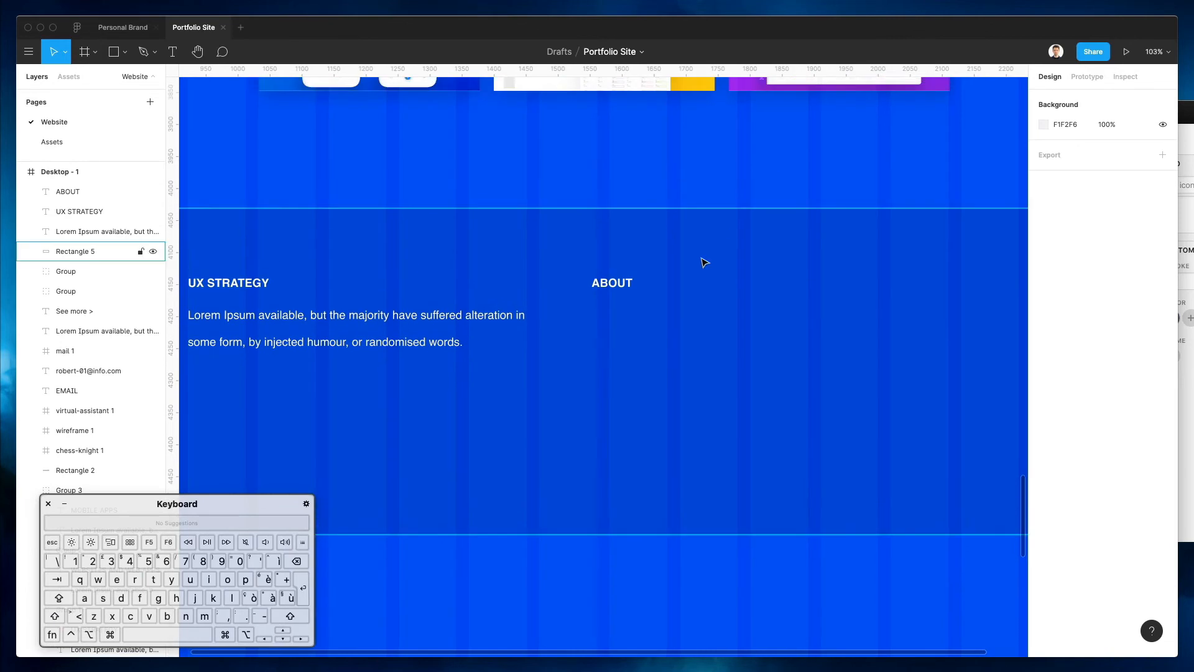
Add SERVICES and PORTFOLIO heading copies to the right of ABOUT
left_click_drag(606, 291, 764, 290)
double_click(766, 289)
type("SER")
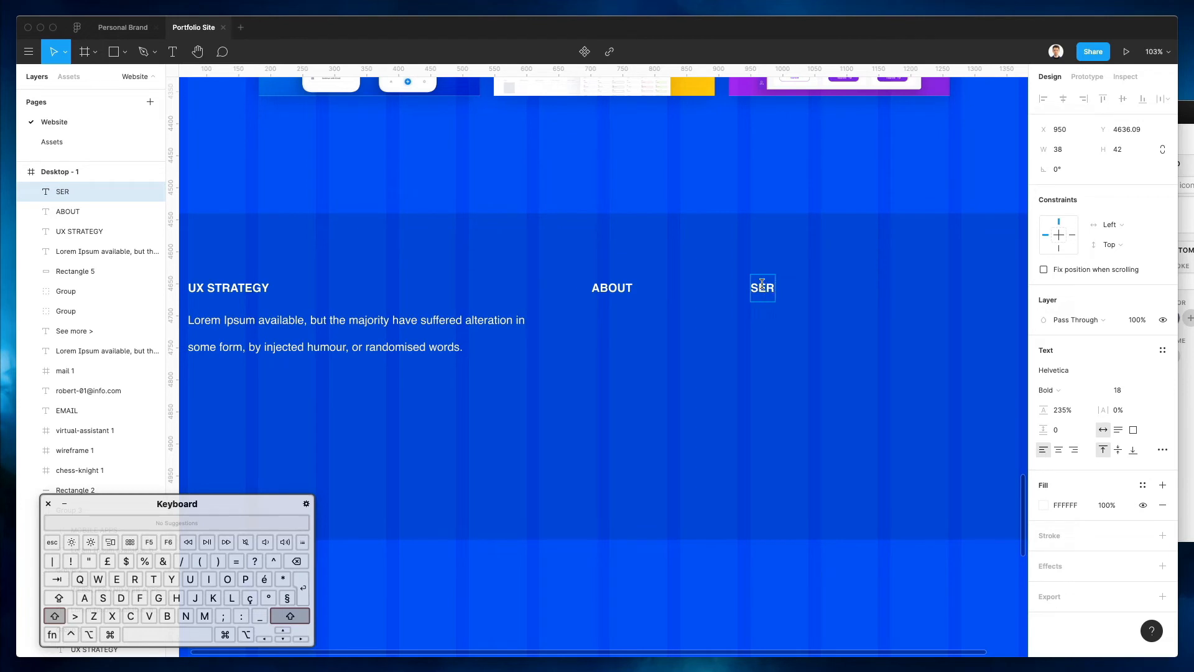
type("VICES")
key("Escape")
scroll(773, 178, "right", 5)
left_click_drag(616, 287, 756, 289)
double_click(743, 283)
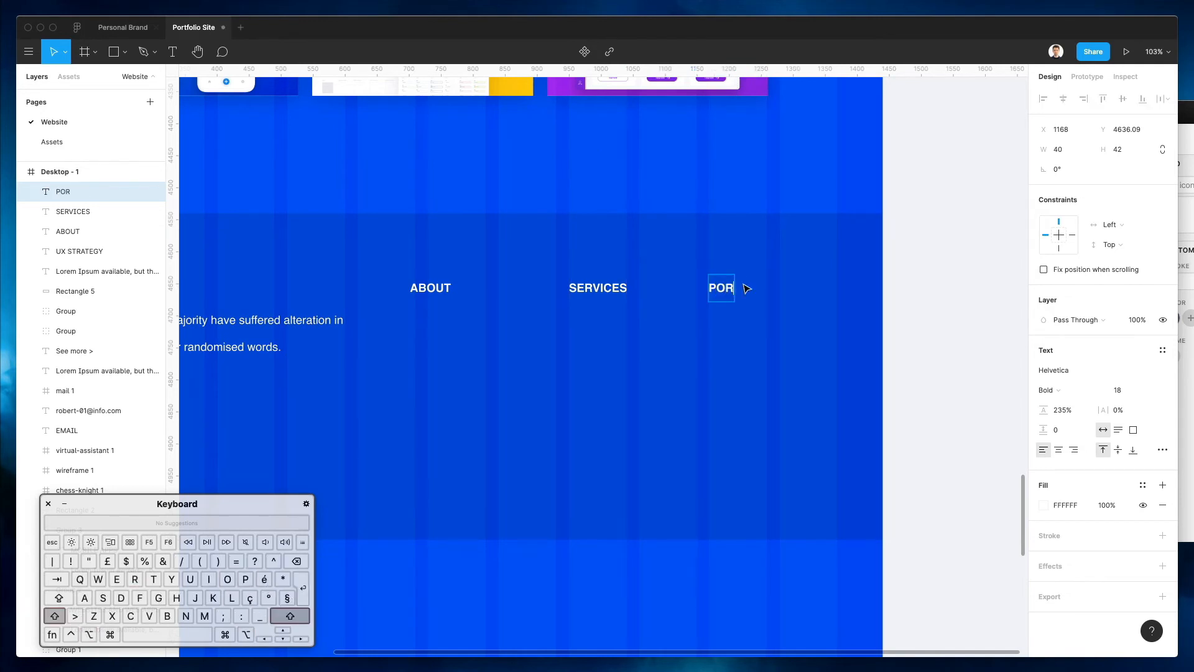
key("Escape")
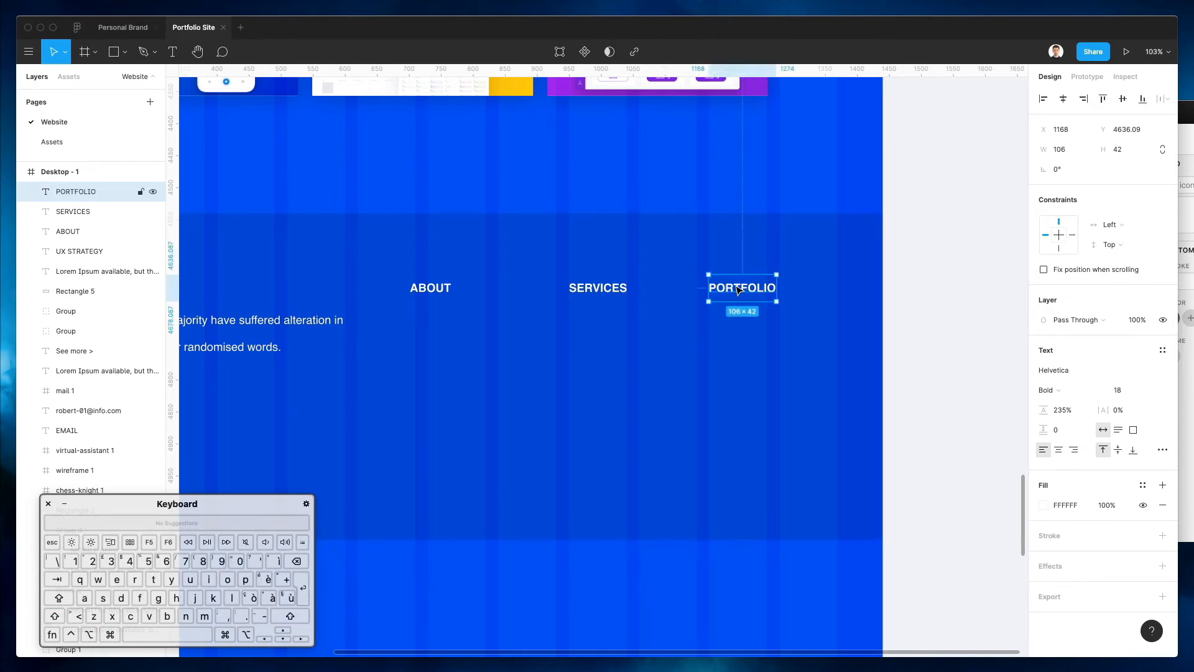
left_click(572, 291, "shift")
left_click_drag(572, 292, 610, 295)
left_click(613, 179)
Add a CONTACTS heading copy next to PORTFOLIO
left_click_drag(754, 293, 862, 292)
double_click(858, 289)
type("CONTACTS")
key("Escape")
left_click_drag(855, 289, 705, 291)
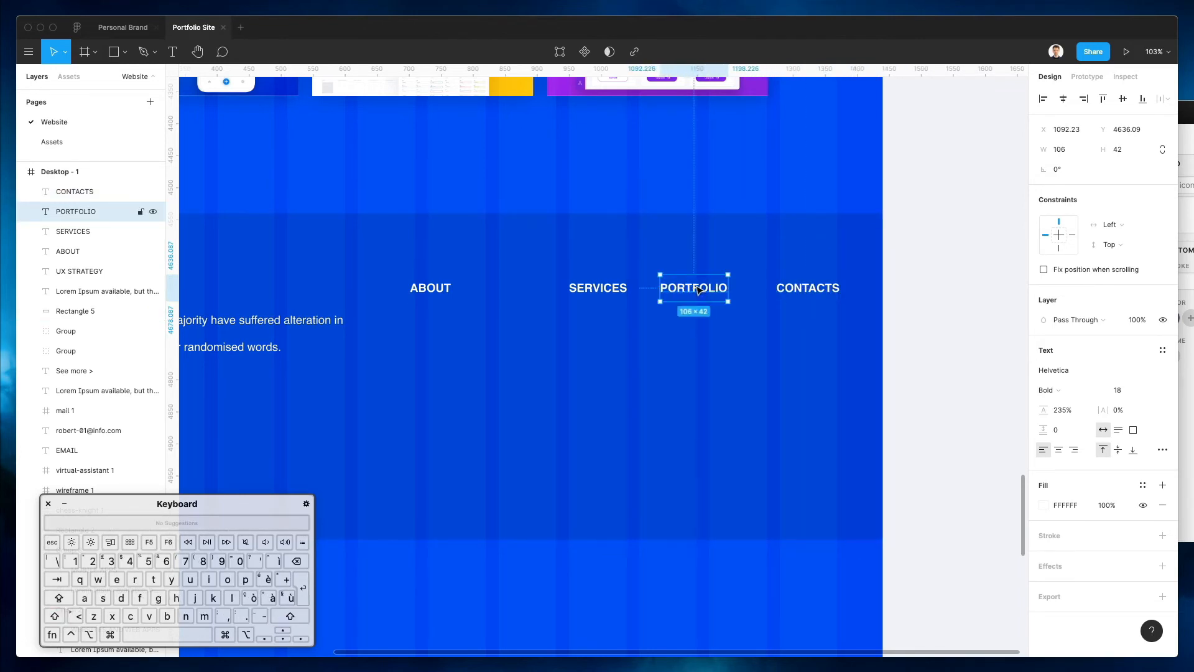
Shift PORTFOLIO, SERVICES and ABOUT left to space the four links evenly
key("shift+Left")
key("shift+Left")
key("Left")
key("Left")
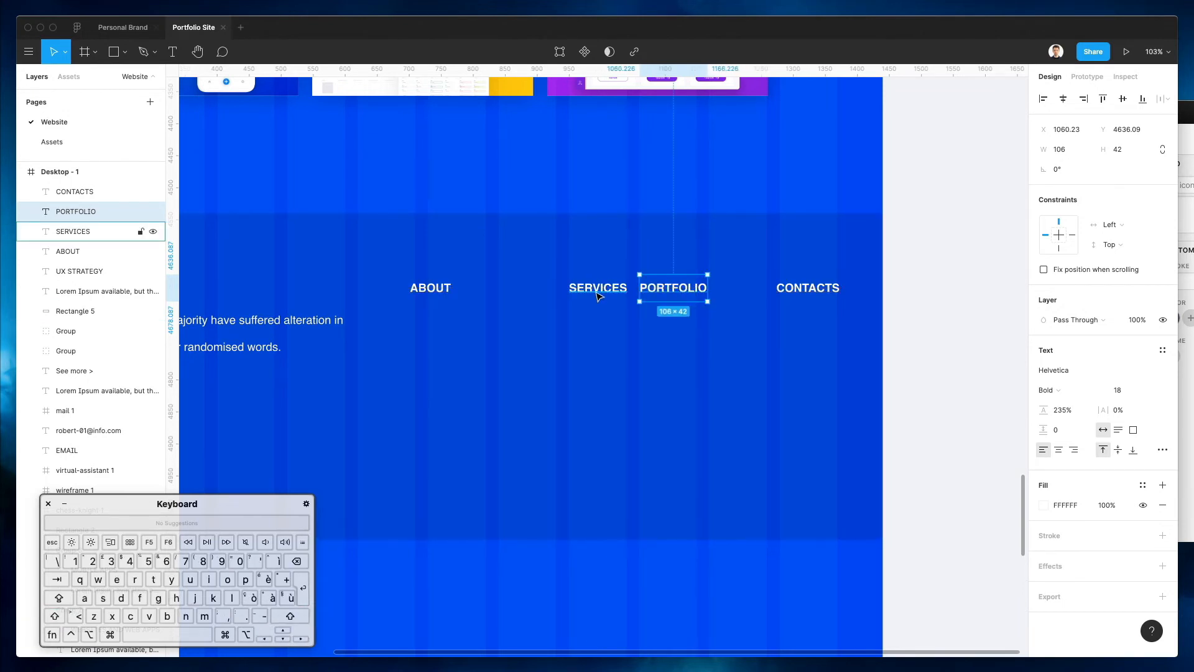
left_click_drag(596, 296, 527, 298)
scroll(527, 295, "left", 6)
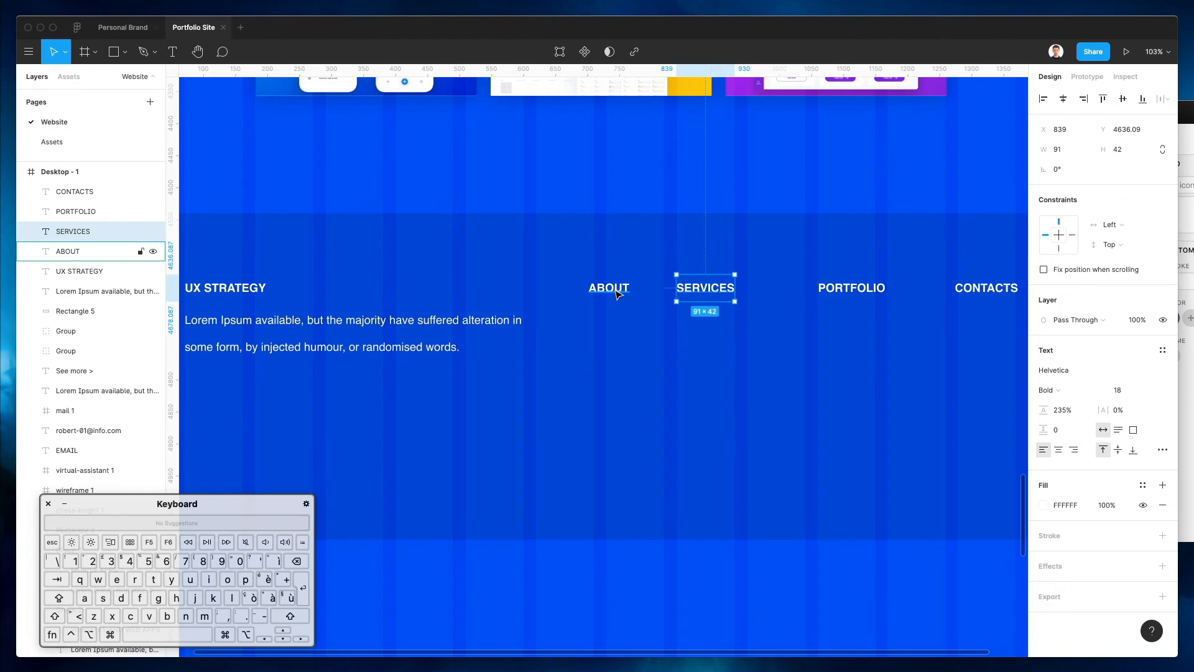
left_click_drag(618, 295, 575, 293)
scroll(554, 304, "down", 5)
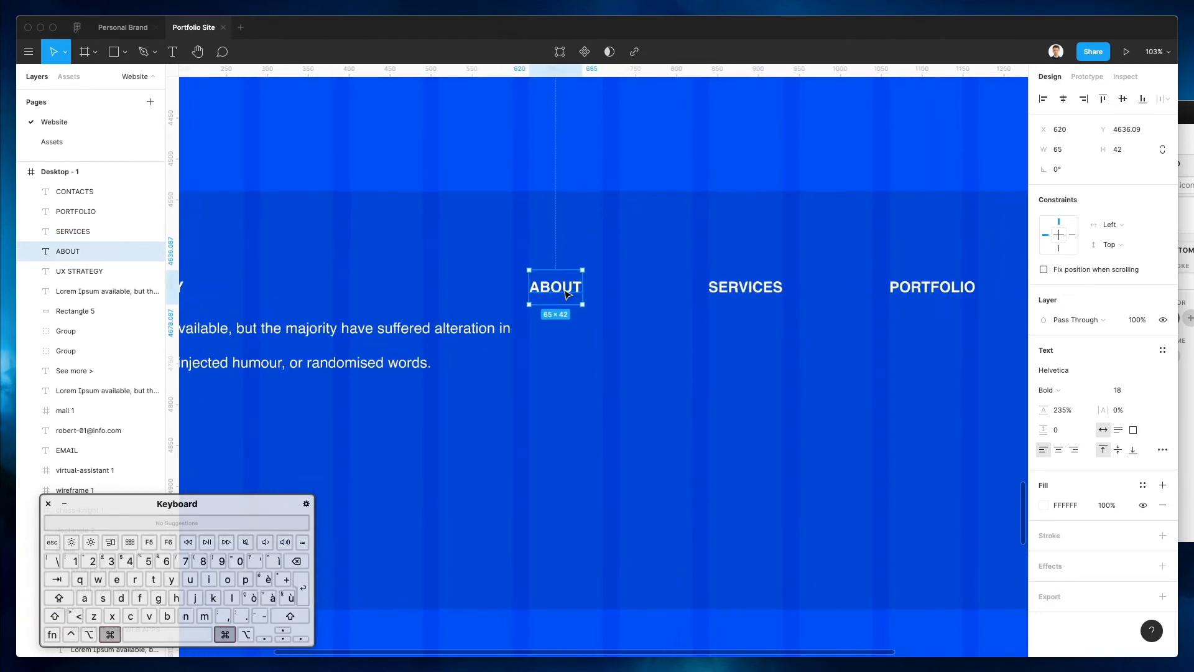
left_click(295, 300)
left_click(295, 289)
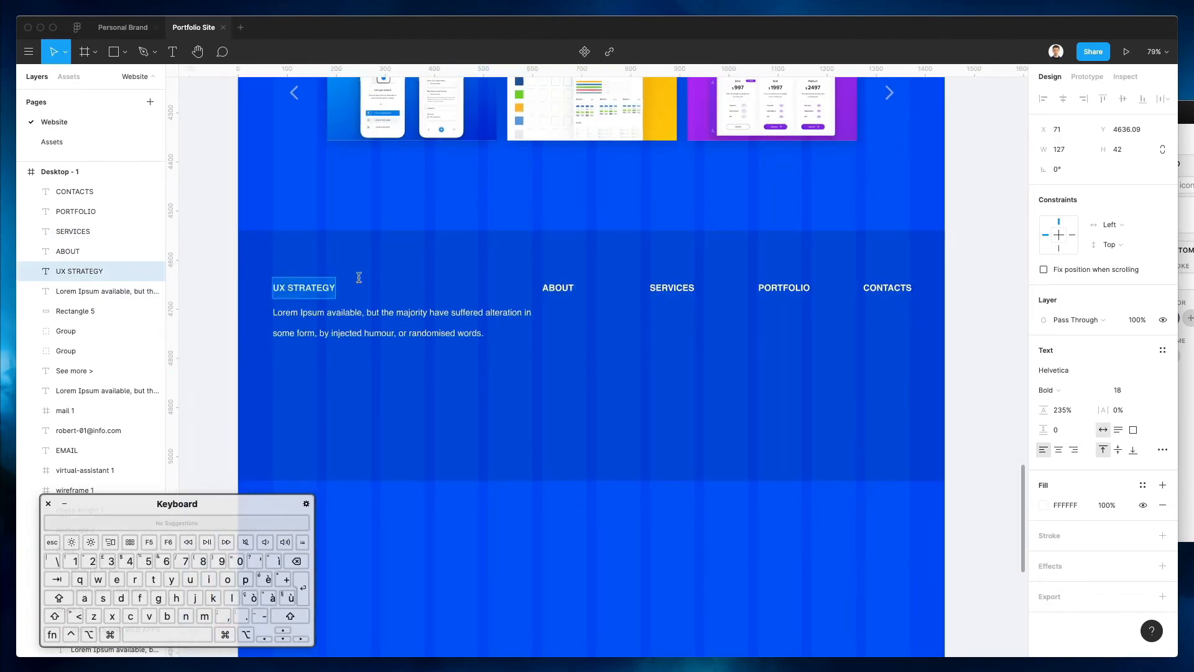
scroll(411, 276, "up", 5)
Finish retyping the band's heading as the designer's name
scroll(409, 273, "up", 15)
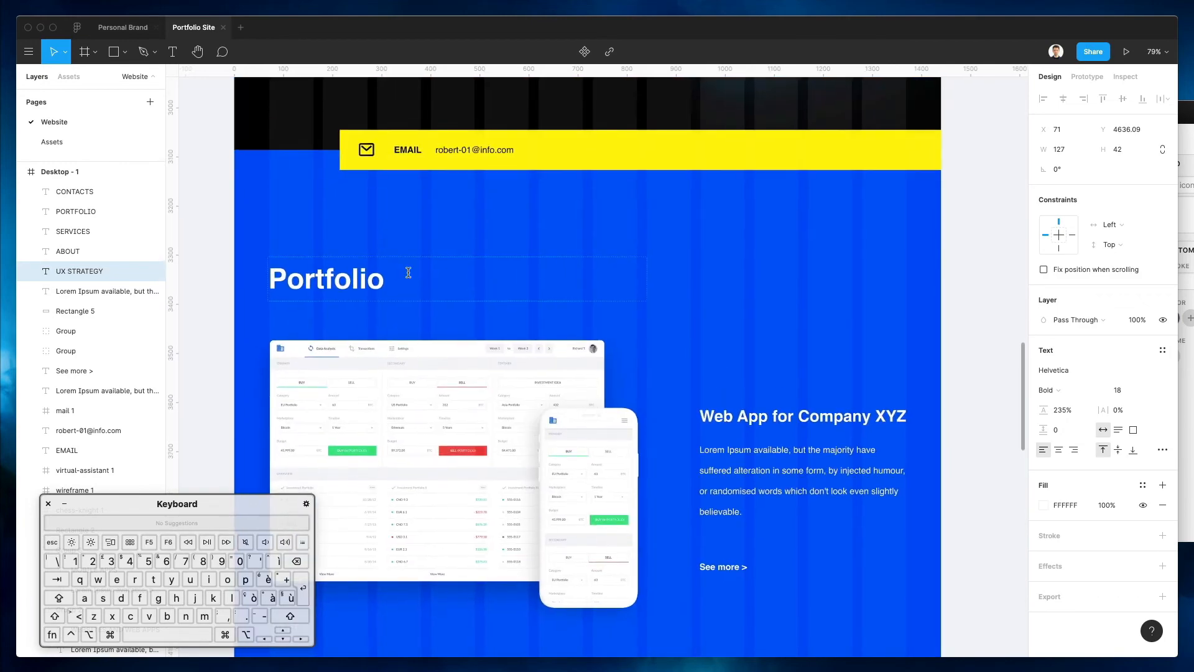
scroll(408, 271, "down", 6)
scroll(409, 273, "up", 7)
scroll(410, 277, "down", 12)
scroll(410, 277, "down", 4)
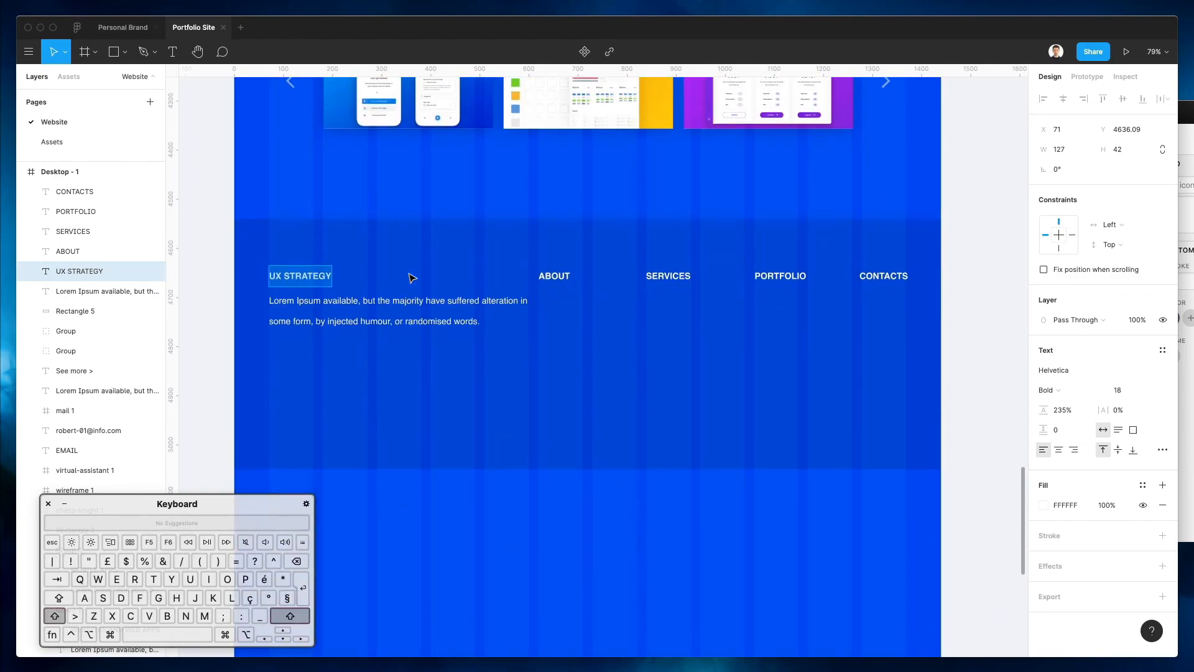
type("ROBERT A")
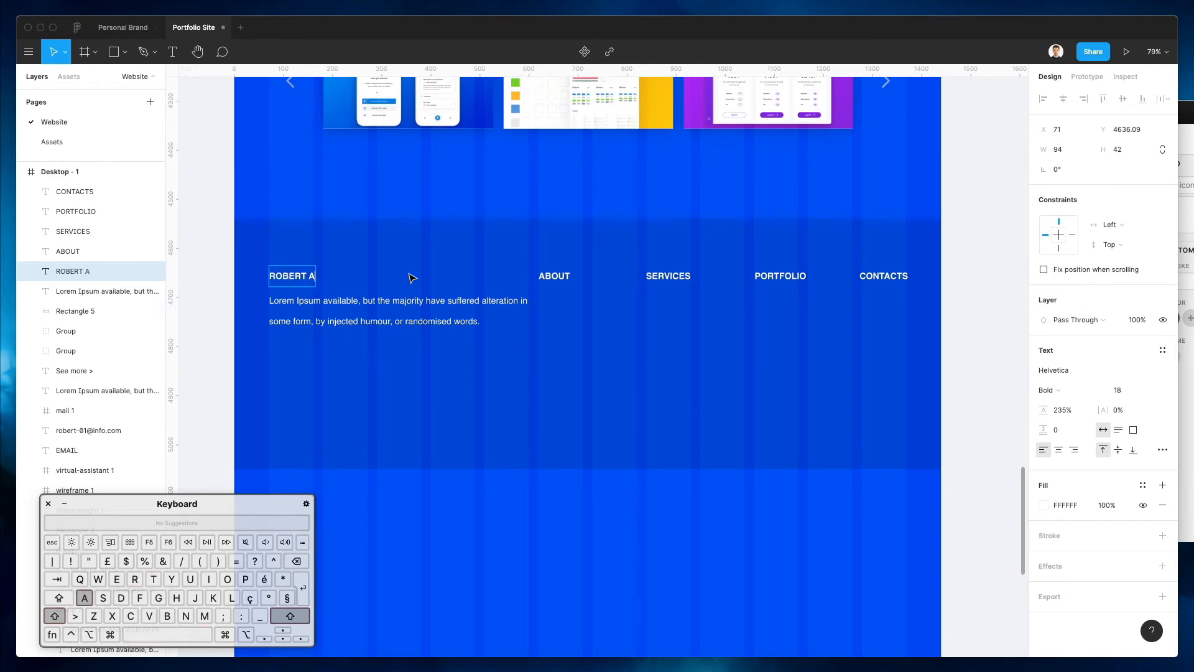
key("Escape")
Begin the paragraph with 'Some copyright text' and cut it off after 'in some form.'
left_click(426, 301)
double_click(418, 300)
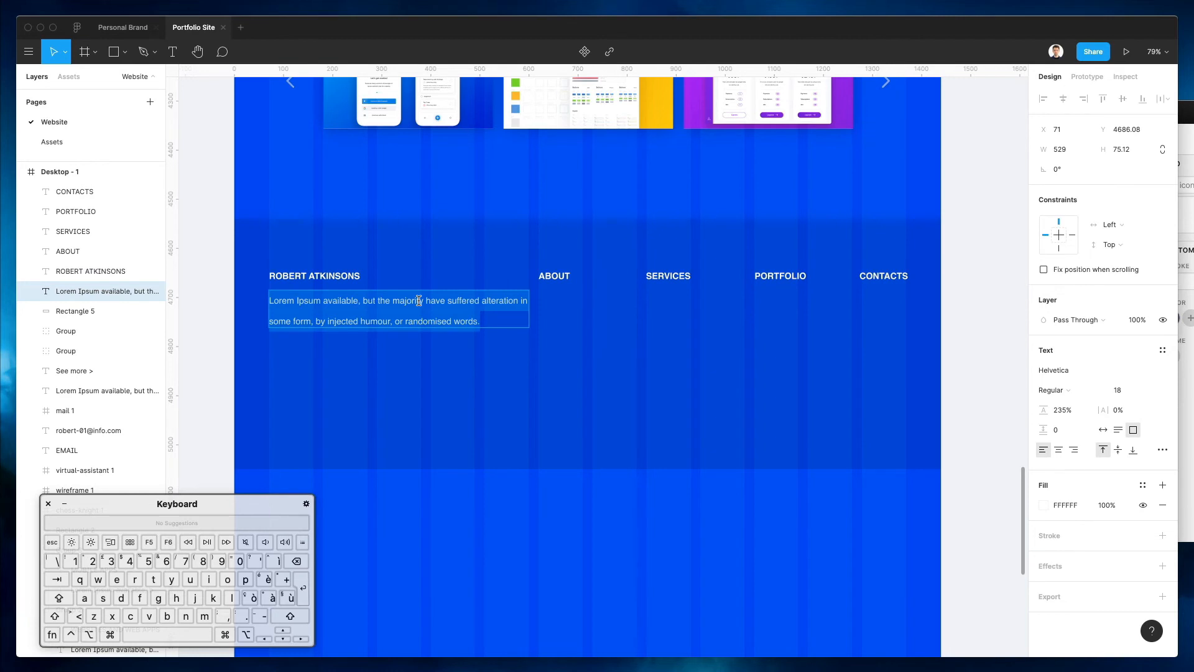
key("Left")
key("alt+shift+Right")
type("Some copy")
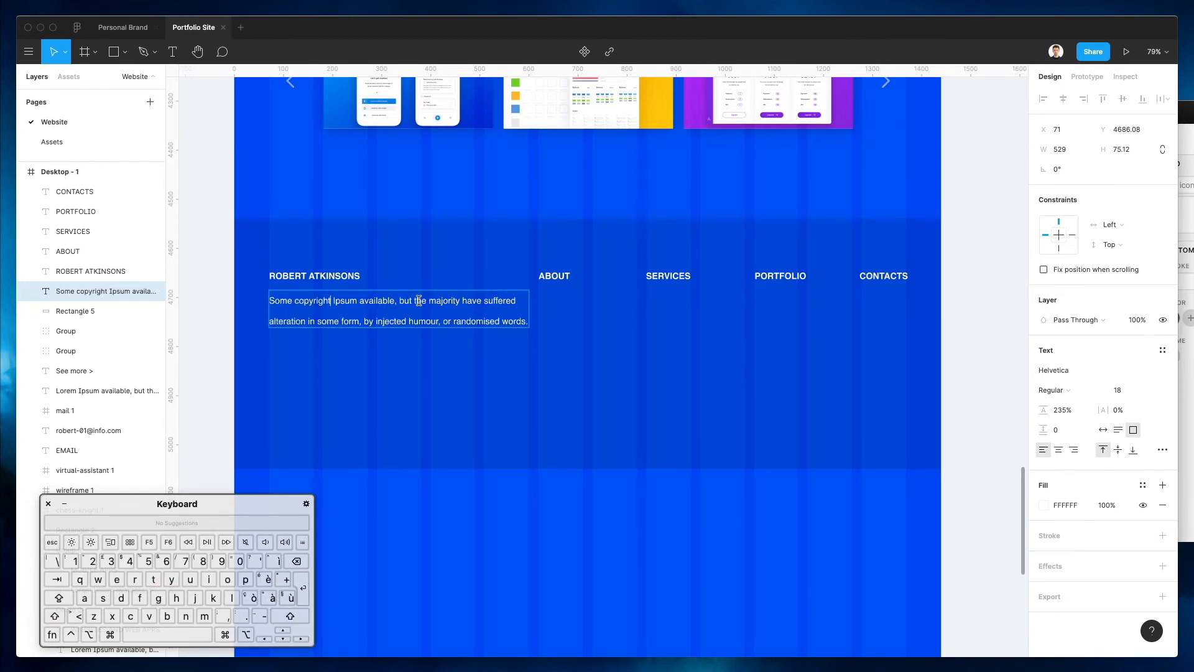
type("right text i")
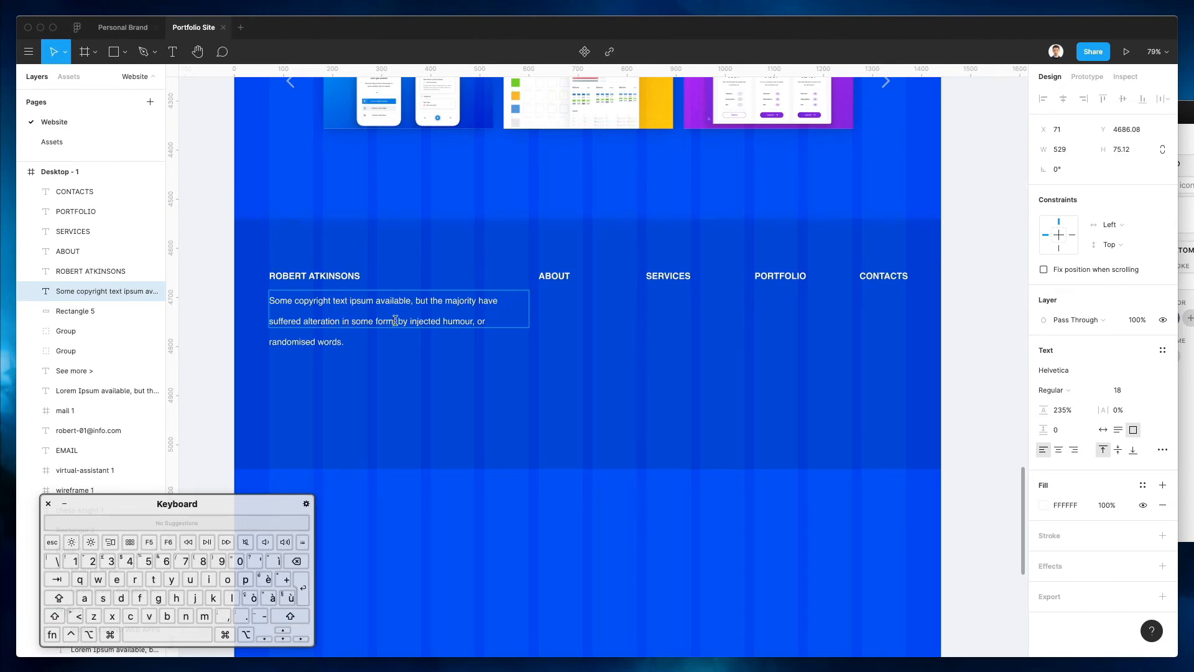
left_click_drag(395, 321, 529, 384)
key("BackSpace")
key("Escape")
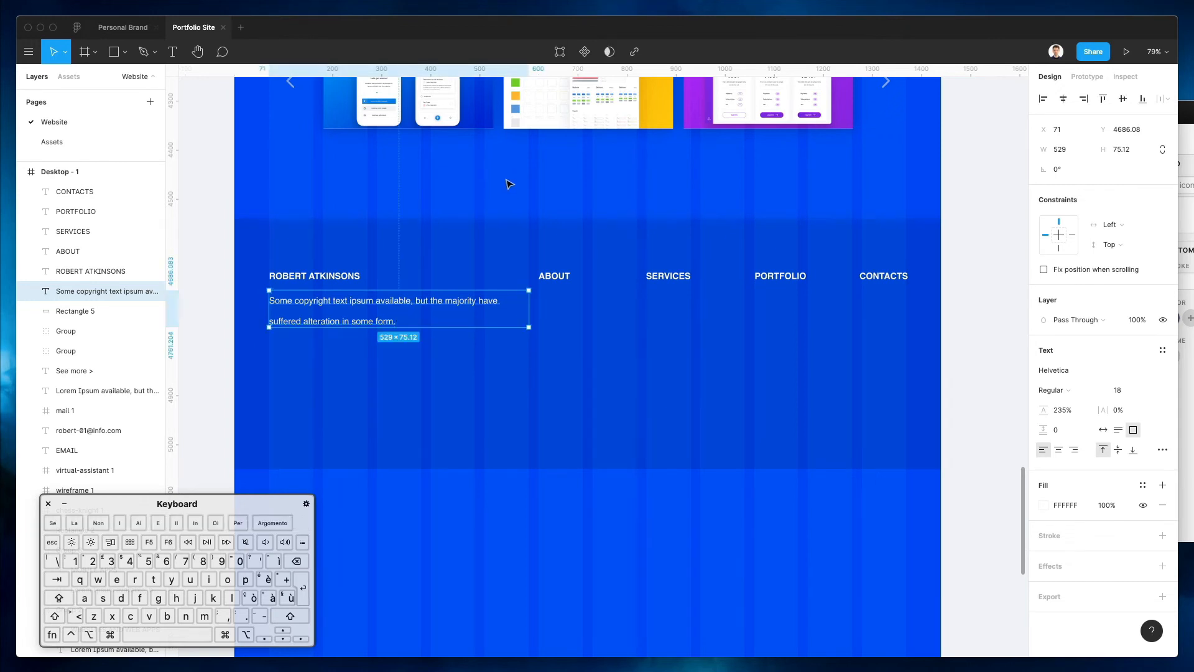
key("Escape")
Lower the copyright line slightly, then nudge all footer text up, leaving Rectangle 5 in place
left_click_drag(401, 321, 394, 328)
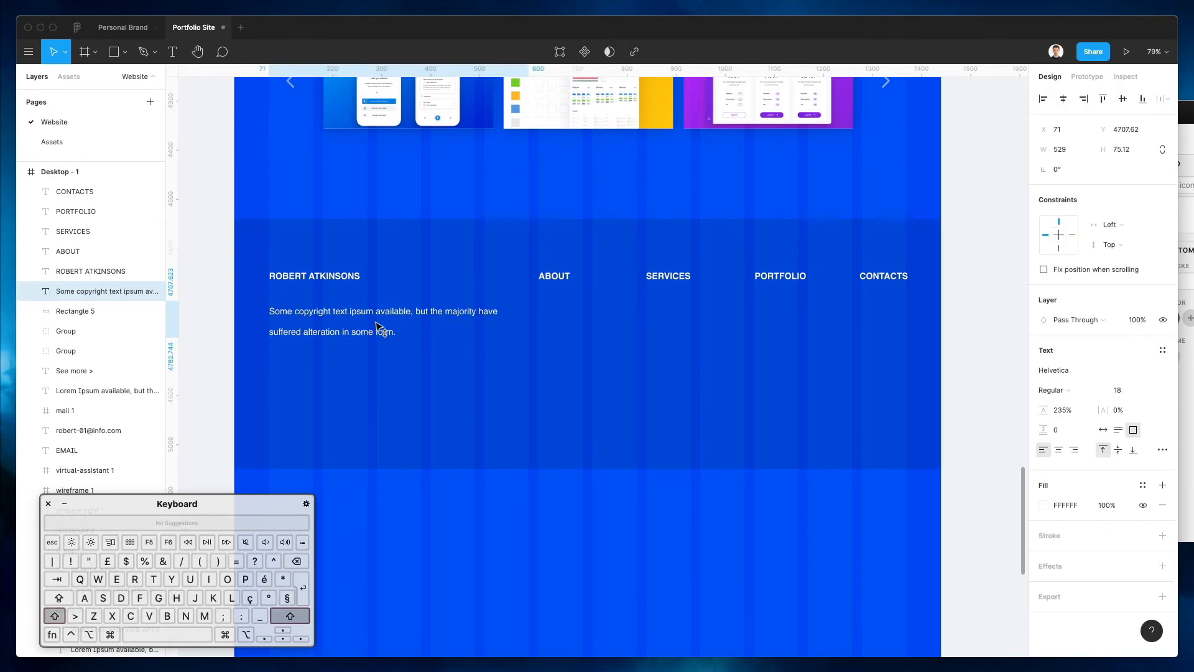
left_click(480, 205)
left_click_drag(280, 206, 839, 401)
left_click(839, 401, "shift")
key("shift+Up")
key("shift+Up")
key("shift+Up")
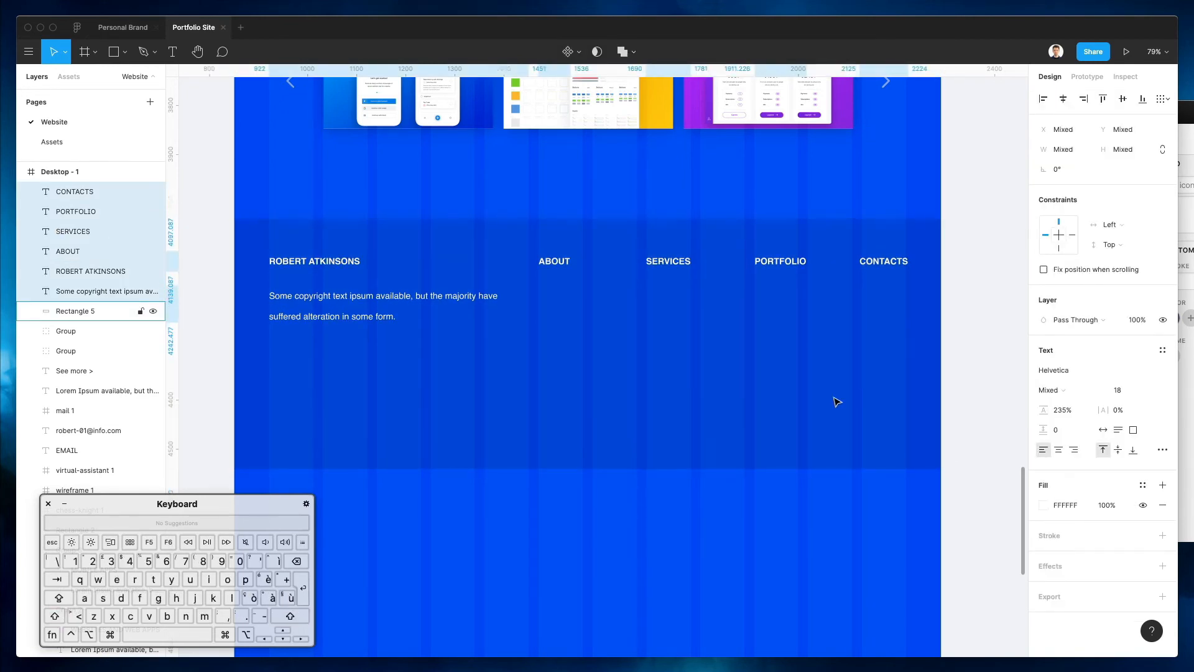
Shorten the footer band Rectangle 5 to 1440 × 304.74
left_click(670, 393)
left_click_drag(571, 467, 565, 367)
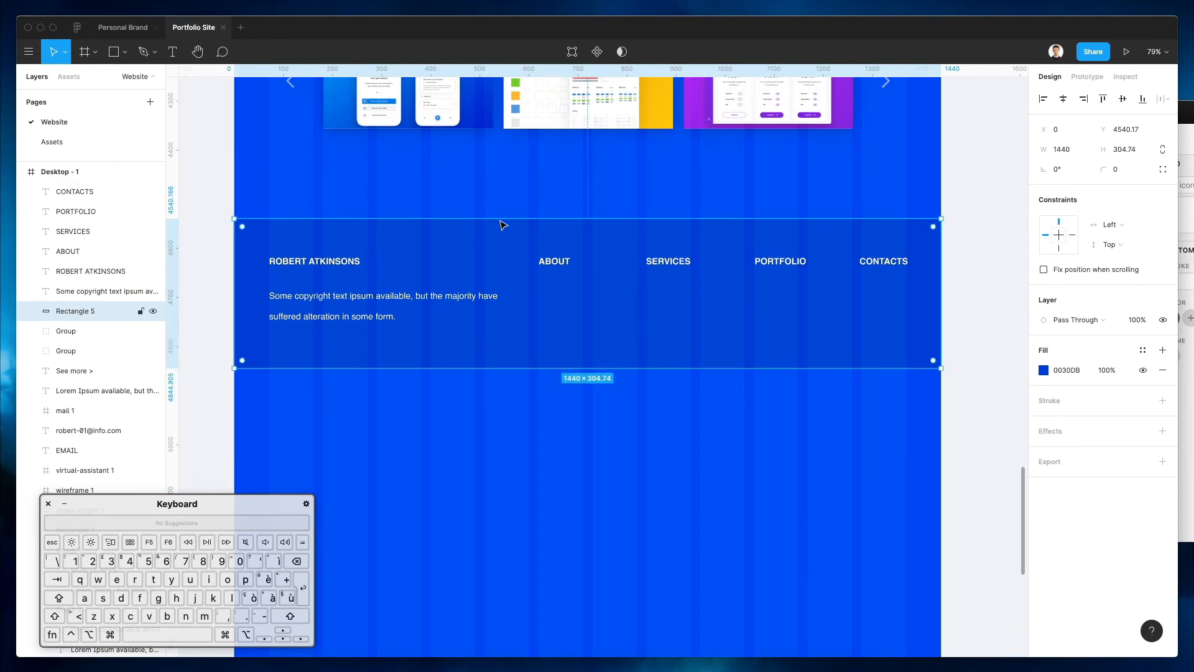
left_click_drag(289, 192, 879, 395)
left_click(722, 381)
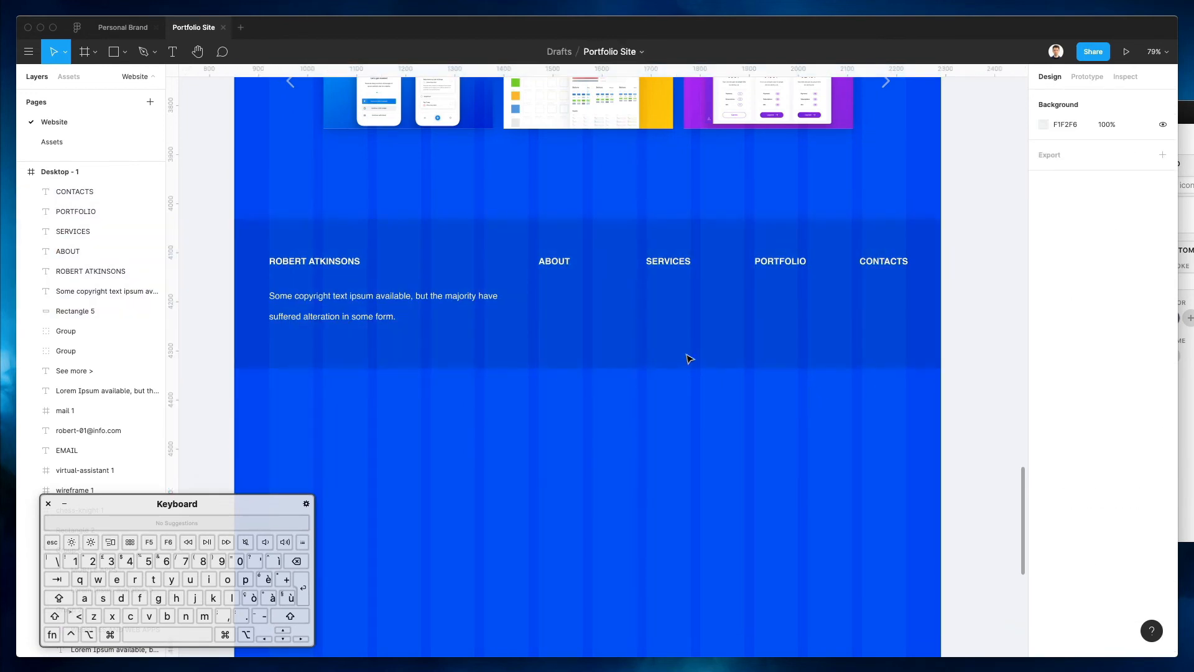
left_click_drag(554, 214, 929, 303)
key("shift+Down")
key("shift+Down")
key("shift+Down")
key("super+z")
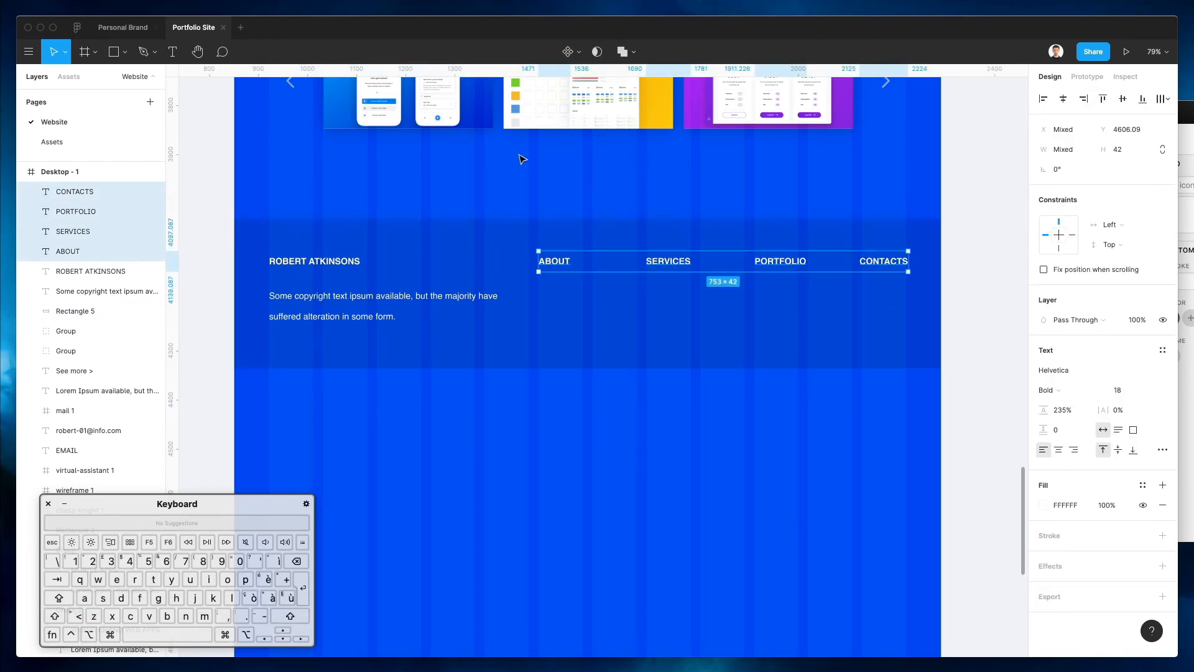
left_click(503, 178)
Move the whole footer, band and text, further down the page
left_click_drag(283, 196, 925, 400)
left_click_drag(845, 296, 815, 570)
left_click(720, 297)
scroll(720, 296, "up", 3)
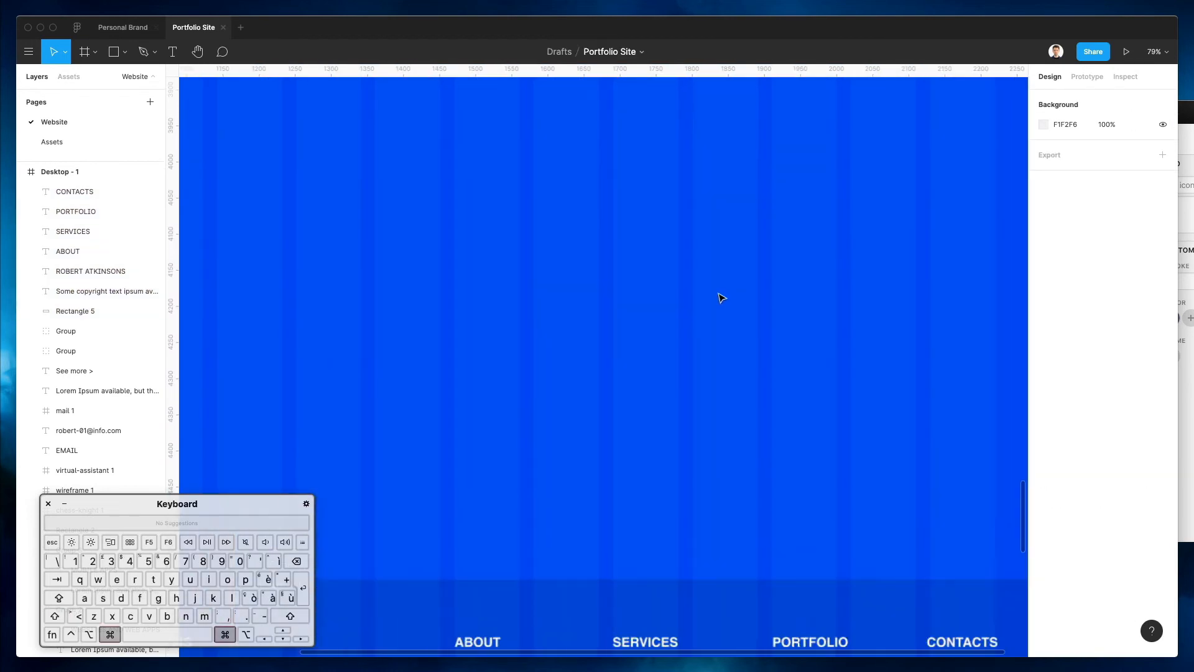
scroll(720, 296, "down", 6)
scroll(721, 297, "up", 3)
scroll(720, 297, "up", 3)
scroll(485, 165, "up", 9)
Paste the Hello, I'm Rob! heading's outlined style onto Portfolio: 125.15 Helvetica Bold, white 1.61 stroke, no fill
scroll(496, 166, "up", 5)
left_click(536, 167)
right_click(552, 182)
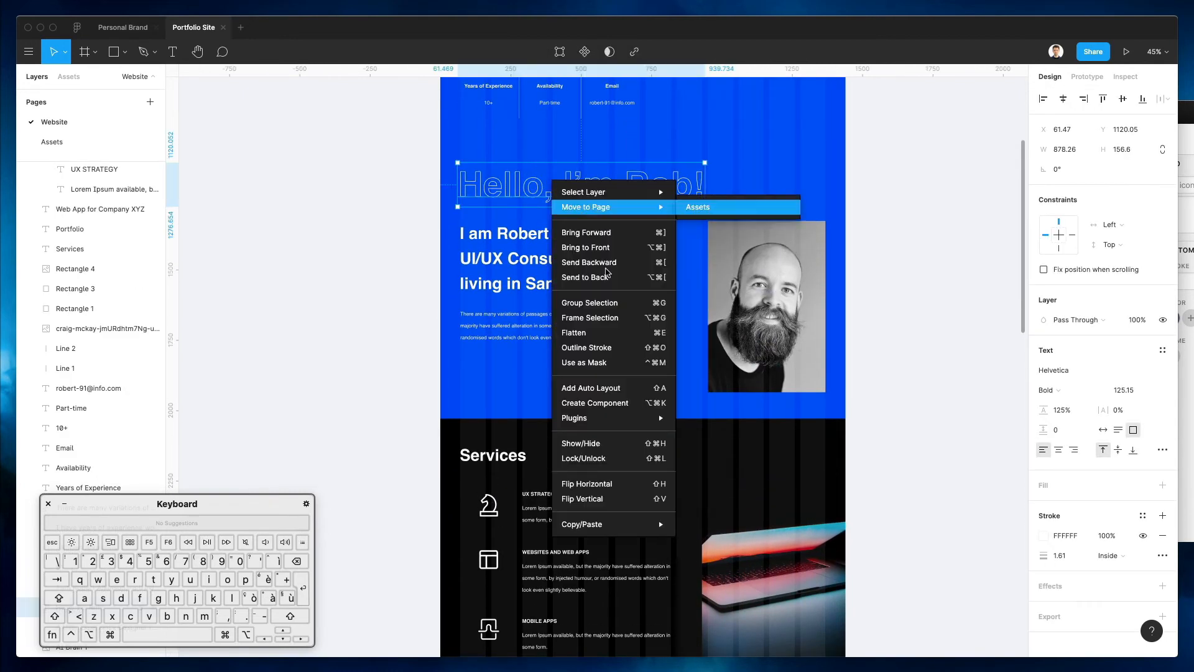
left_click(418, 278)
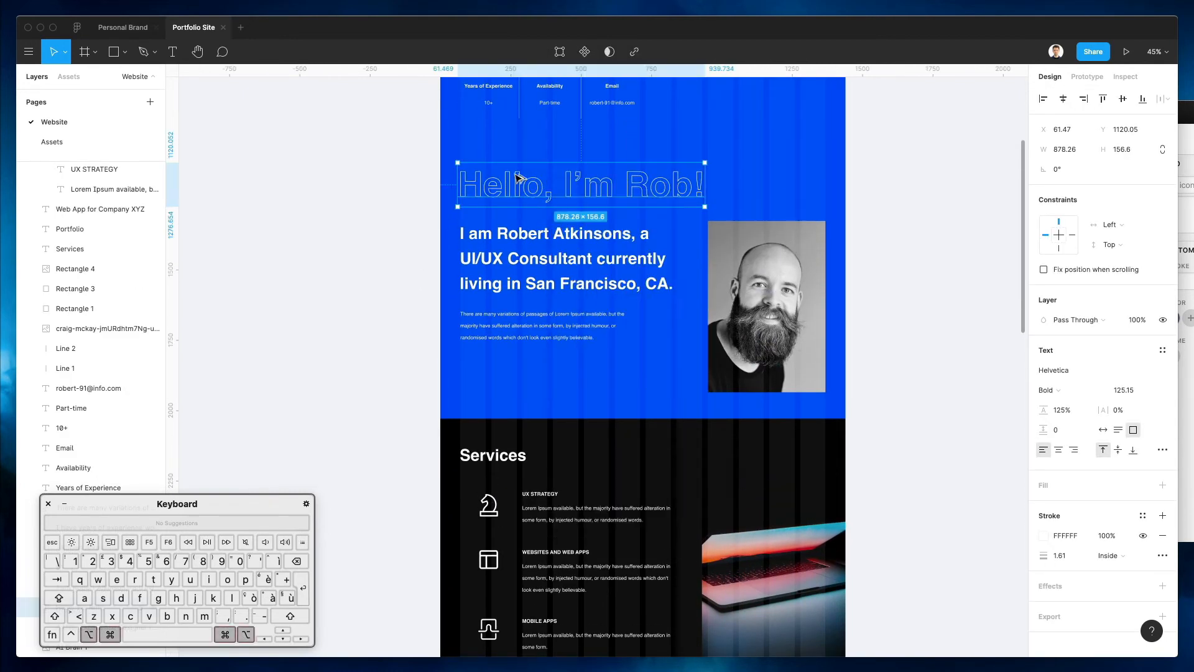
scroll(516, 181, "down", 10)
left_click(484, 315)
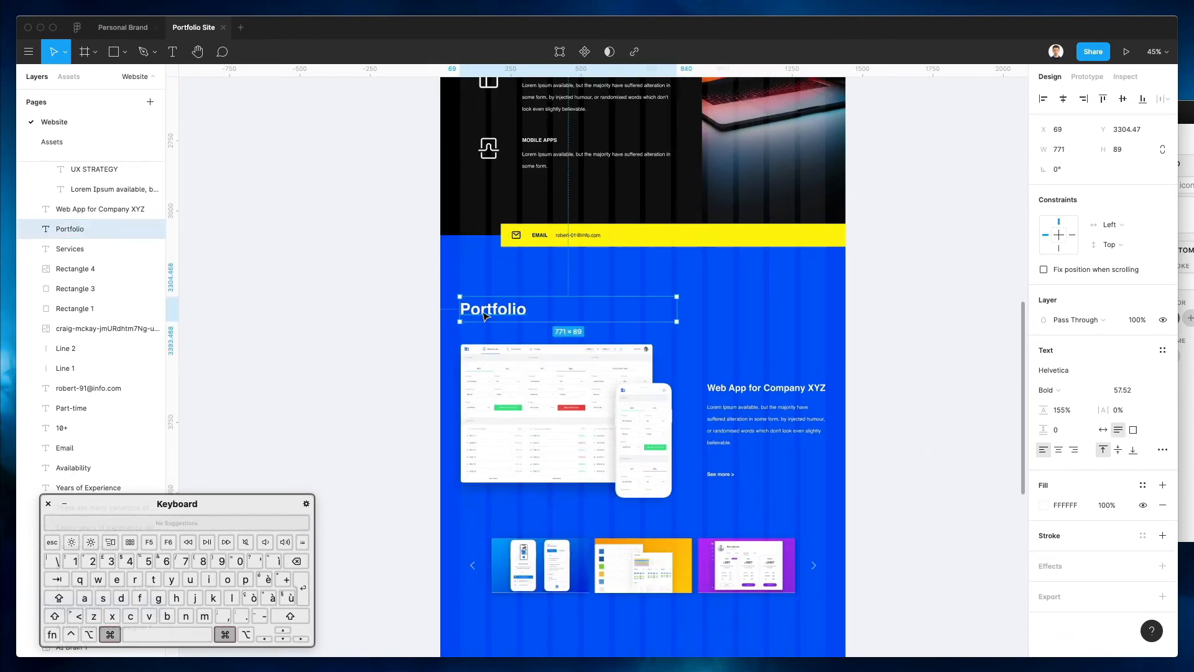
key("super+alt+v")
scroll(759, 302, "up", 9)
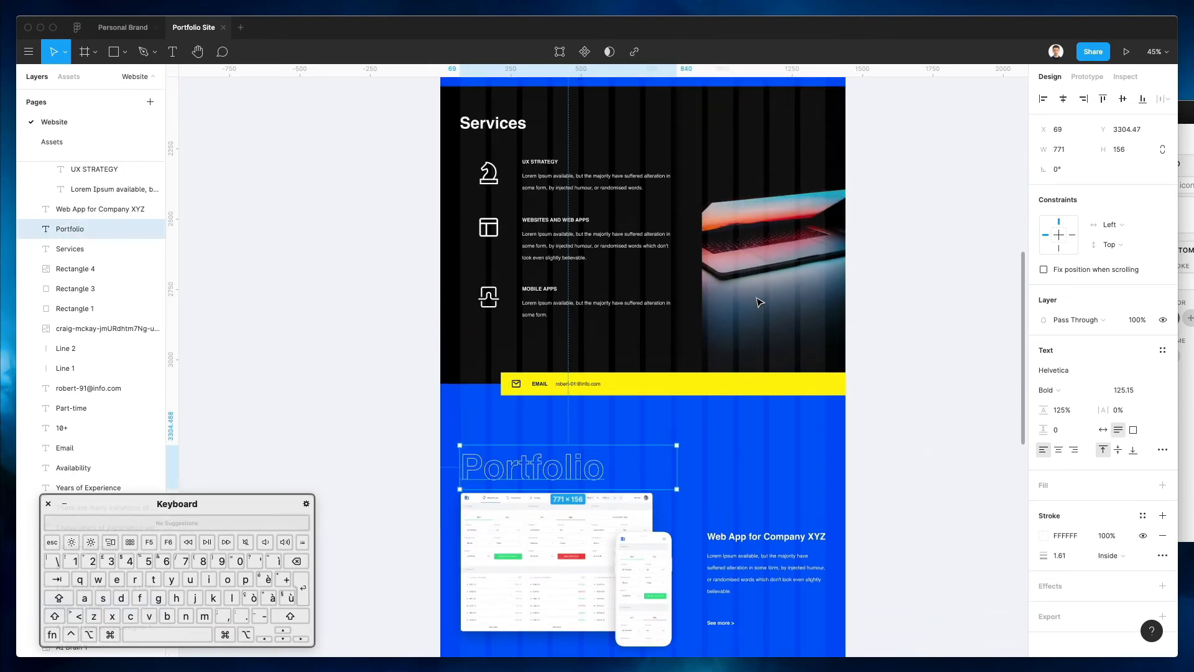
scroll(759, 303, "up", 3)
scroll(759, 303, "down", 5)
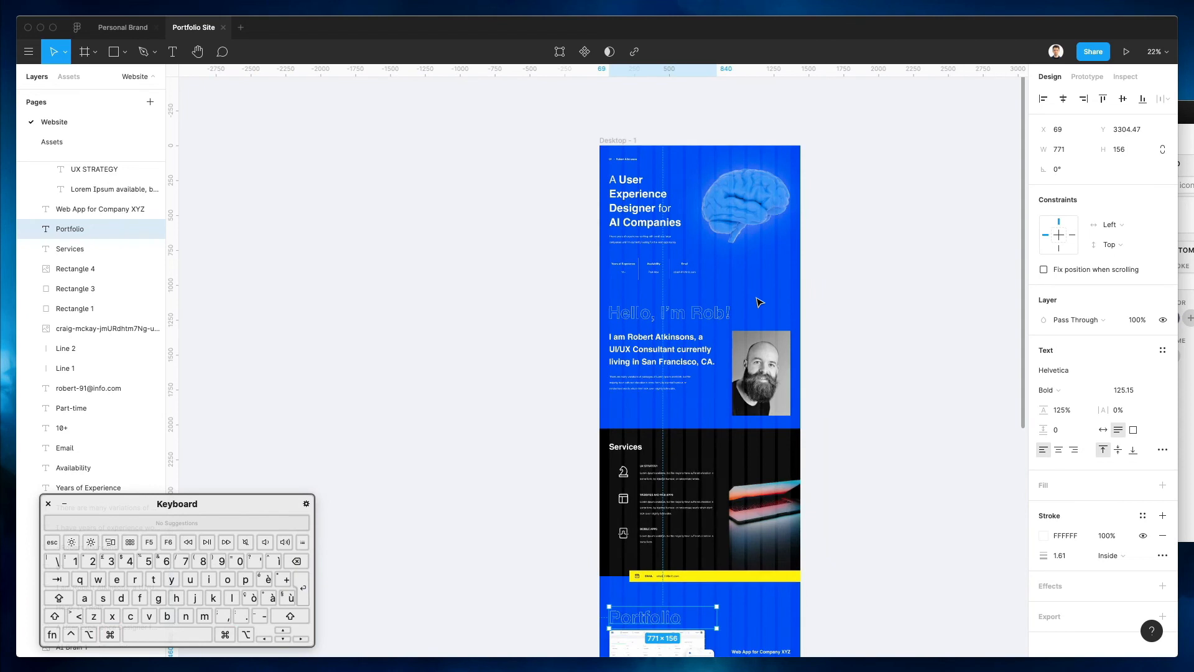
scroll(759, 302, "down", 3)
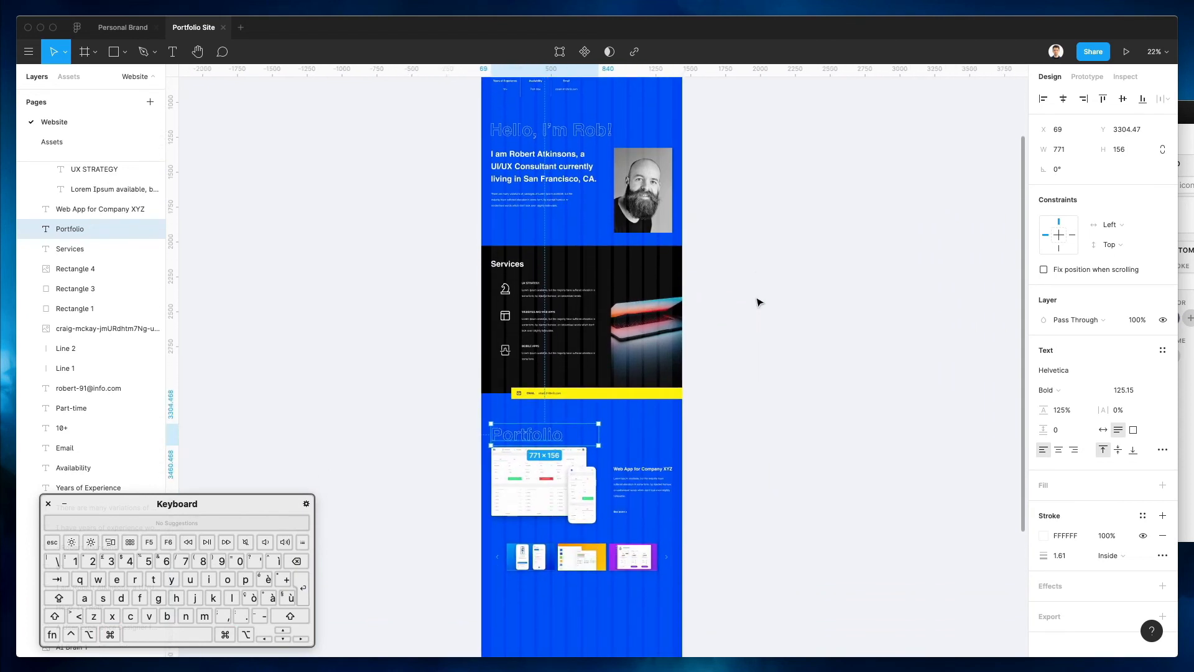
Nudge the Web App for Company XYZ showcase down below the Portfolio heading
scroll(759, 302, "up", 3)
scroll(759, 302, "down", 3)
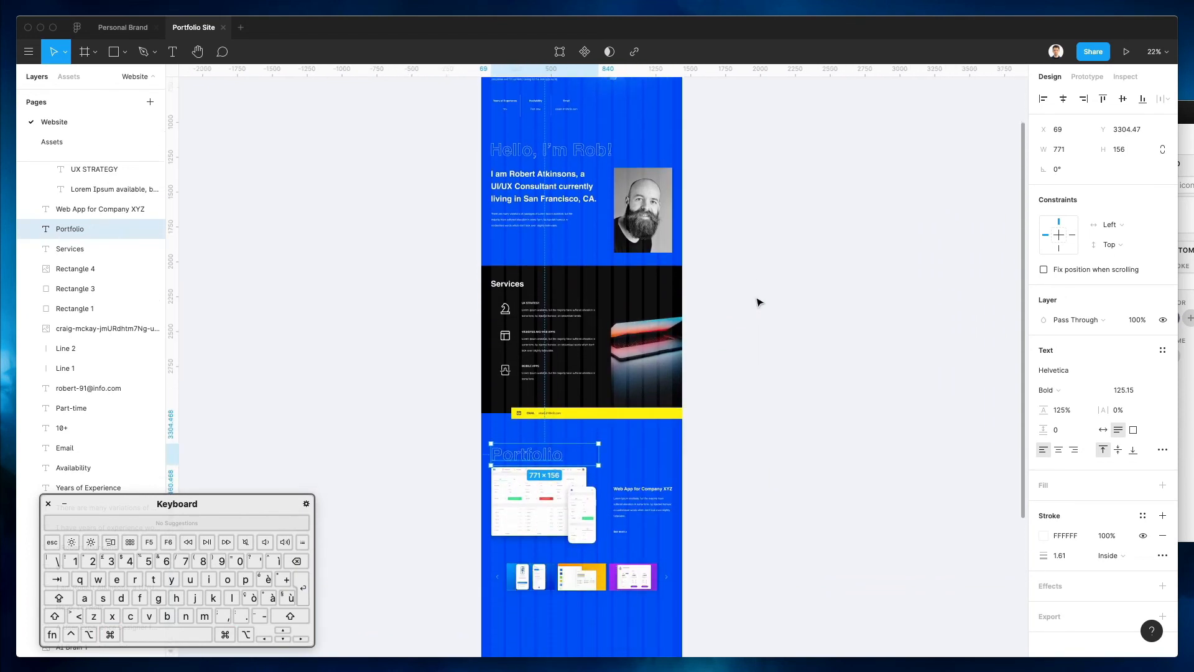
scroll(759, 303, "down", 3)
scroll(759, 302, "up", 2)
scroll(580, 359, "up", 5)
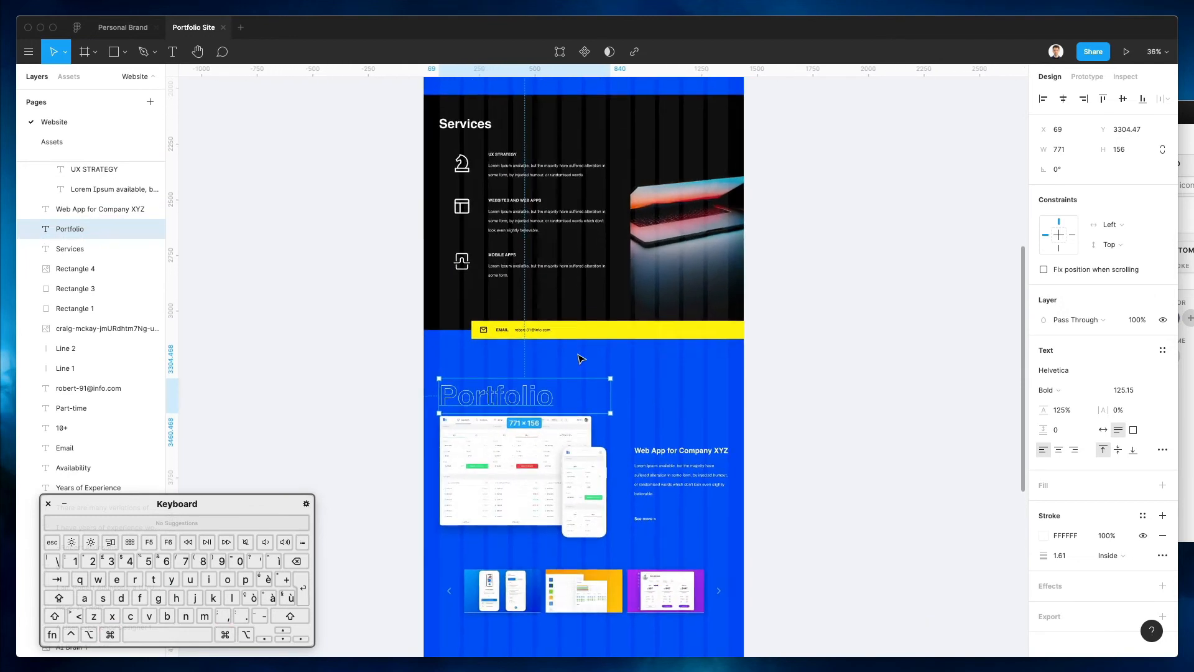
scroll(580, 359, "down", 4)
left_click(391, 371)
left_click_drag(399, 330, 832, 533)
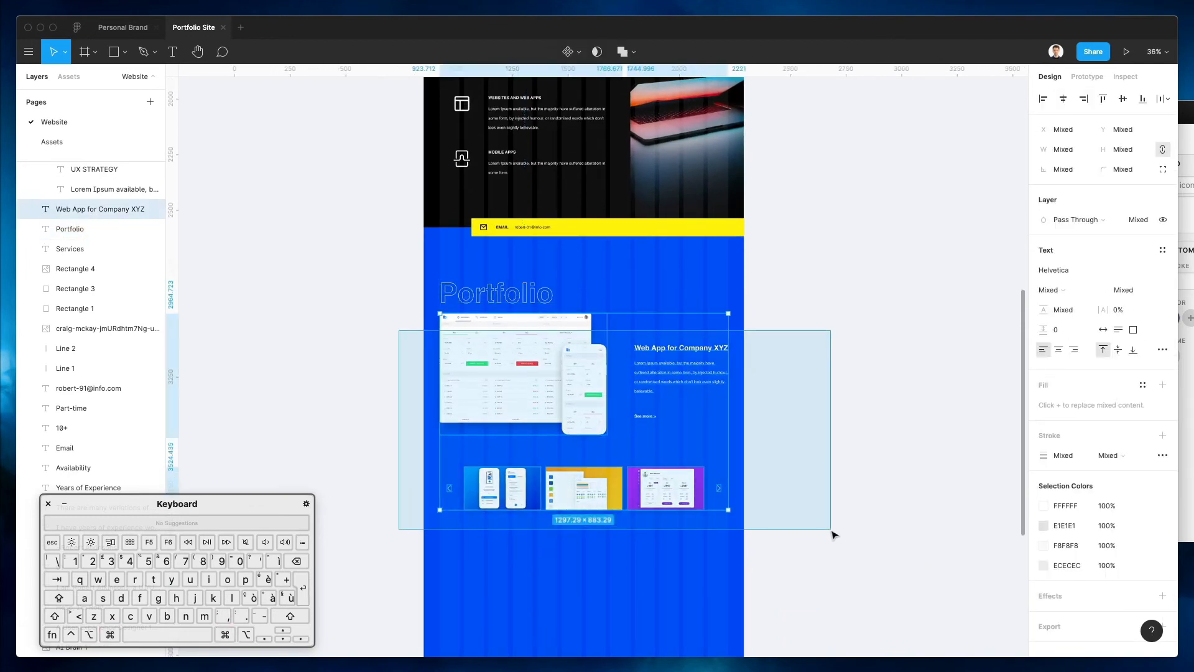
key("shift+Down")
key("shift+Down")
key("shift+Down")
key("shift+Down")
key("shift+Down")
Nudge the project thumbnail carousel row down as well
key("shift+Down")
key("shift+Down")
key("shift+Down")
key("shift+Down")
key("shift+Down")
key("shift+Down")
key("shift+Down")
key("shift+Down")
key("shift+Down")
key("shift+Down")
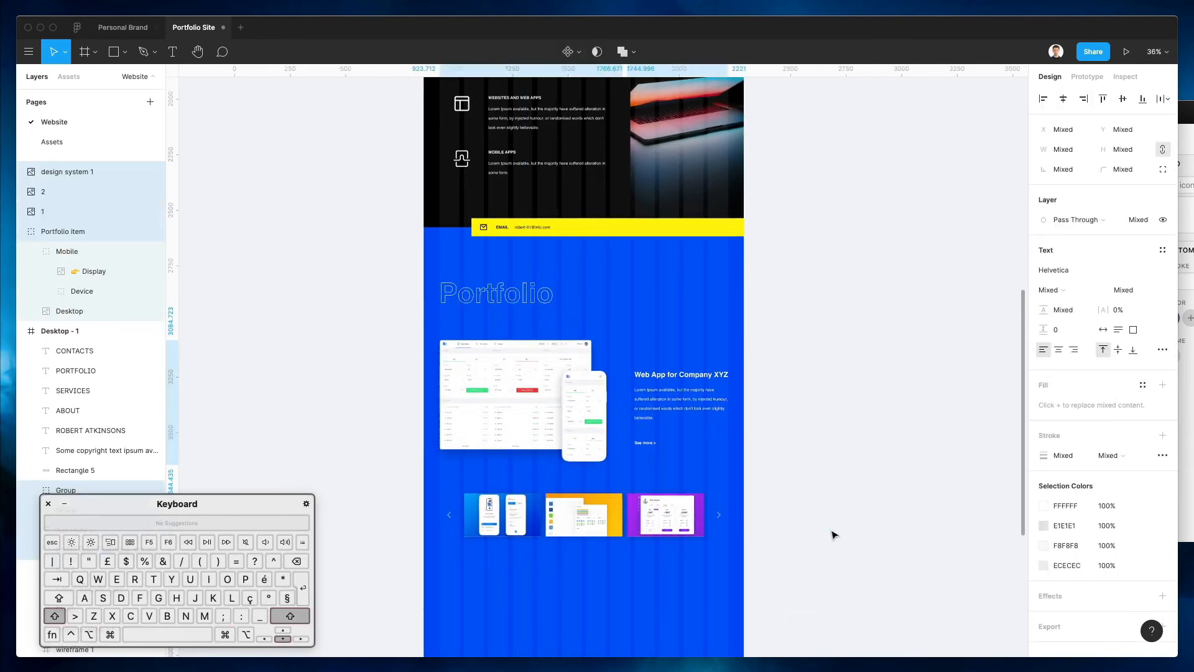
scroll(832, 532, "down", 1)
left_click(781, 543)
left_click_drag(782, 544, 373, 488)
key("shift+Down")
key("shift+Down")
key("shift+Down")
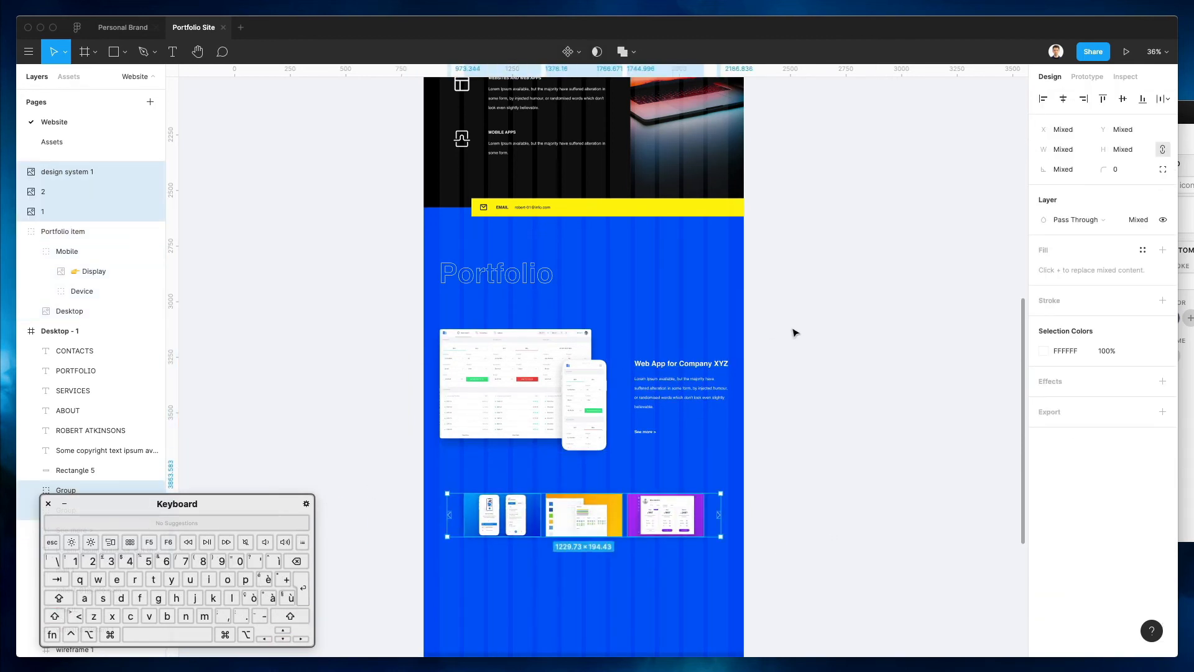
left_click(794, 332)
scroll(809, 329, "up", 5)
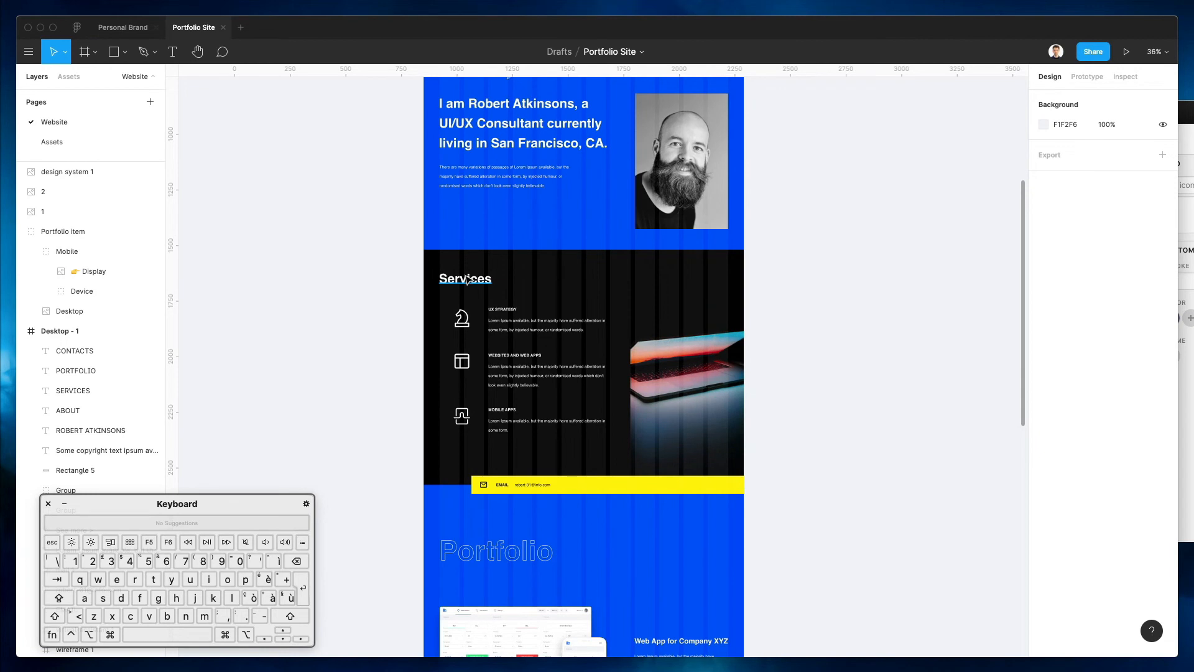
Duplicate the Services heading below the portfolio and retype it as 'Contact Me'
left_click(468, 280)
left_click_drag(475, 276, 474, 436)
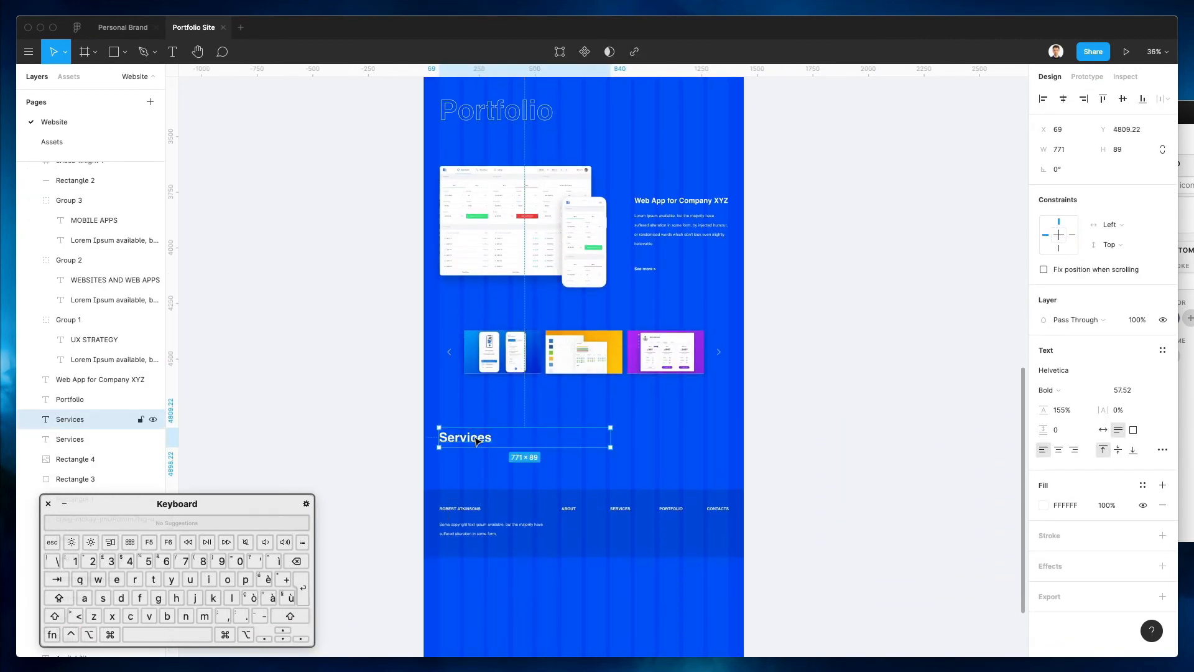
type("Contact M")
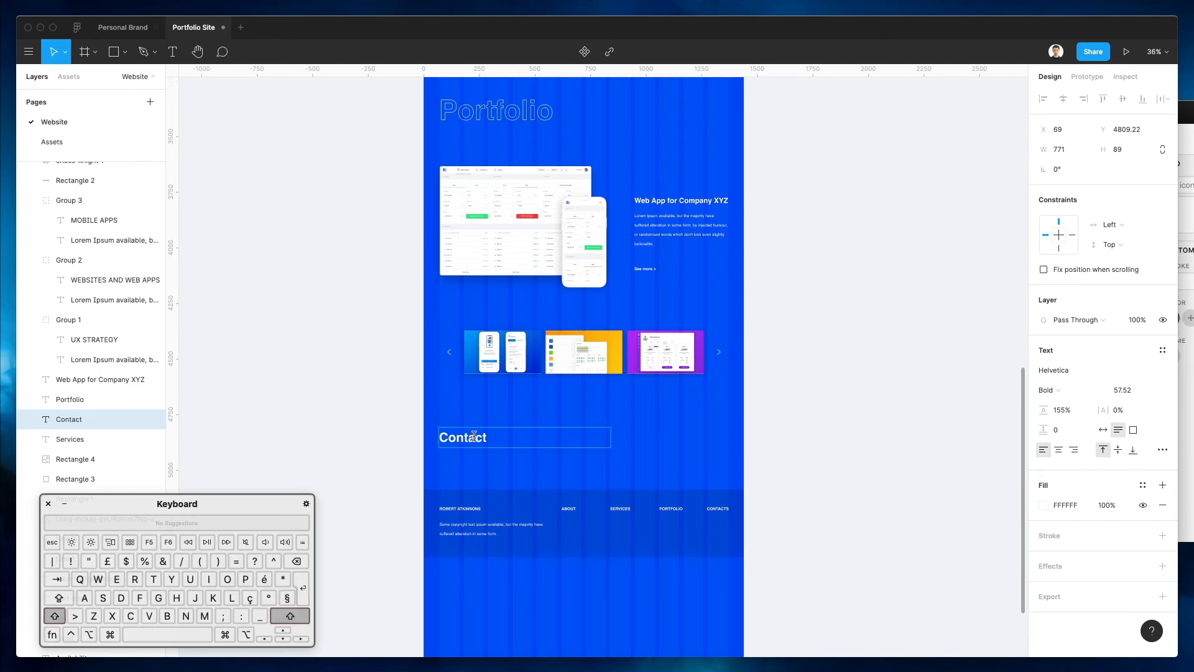
left_click(519, 421)
left_click(515, 415)
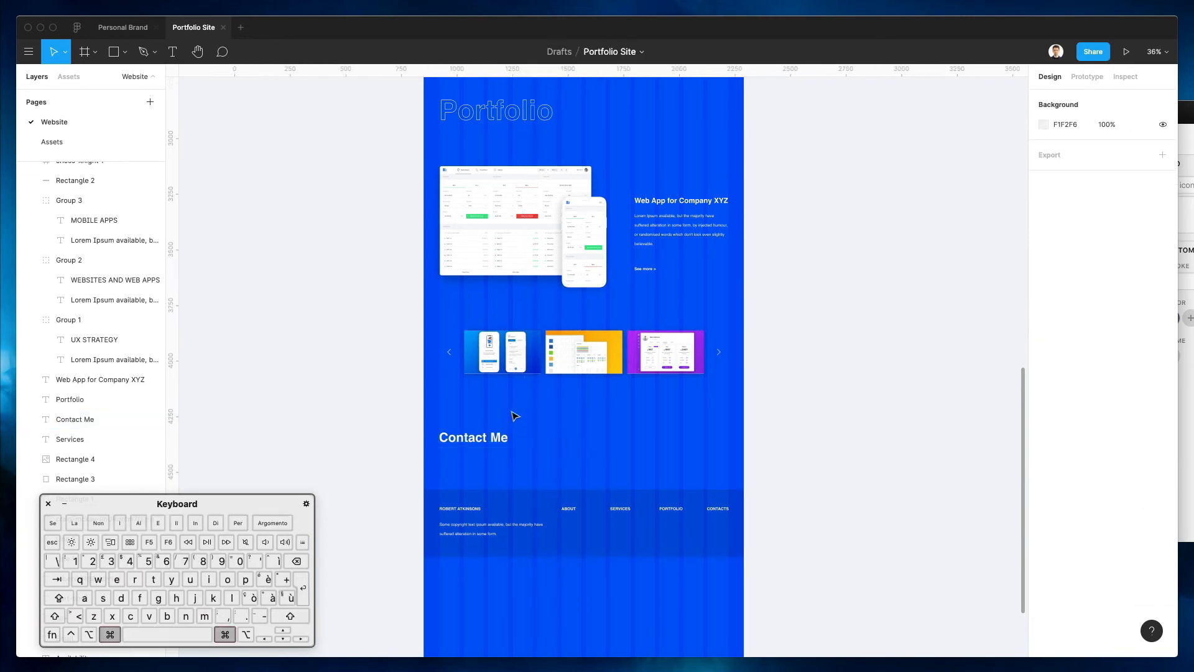
Copy the yellow email bar down beside Contact Me, group its pieces, and position it
scroll(514, 416, "up", 3)
scroll(514, 416, "up", 2)
scroll(515, 415, "up", 4)
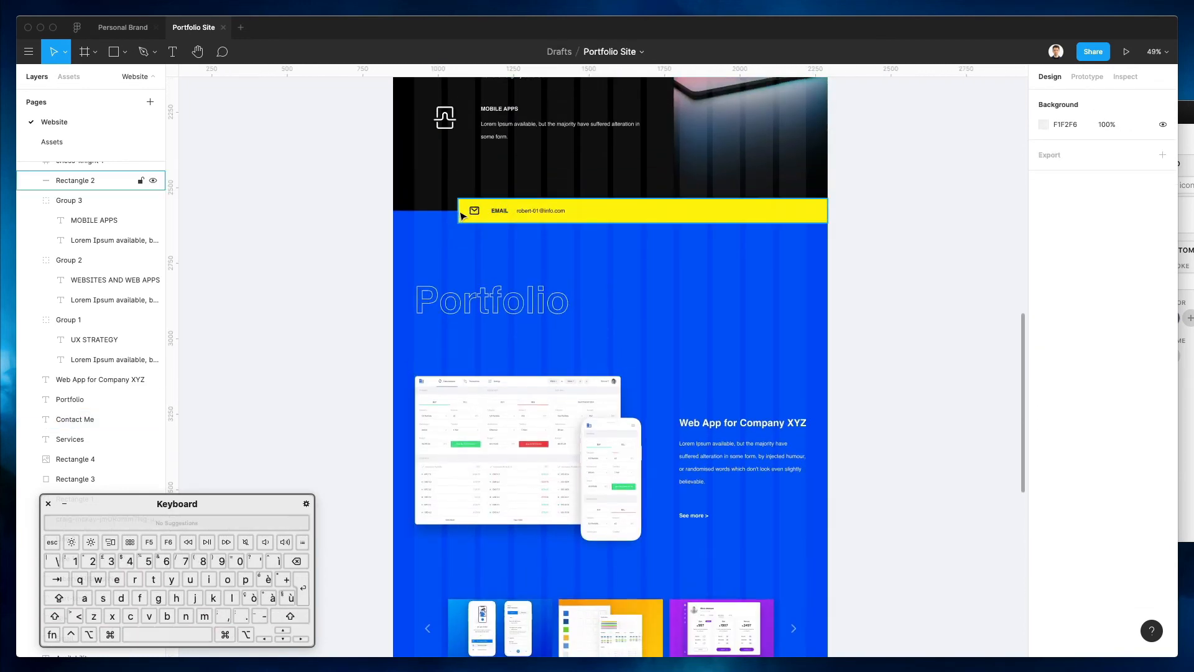
mouse_move(456, 215)
left_mouse_down()
mouse_move(628, 231)
mouse_move(456, 212)
left_mouse_up()
key("super+z")
left_click_drag(583, 215, 653, 438)
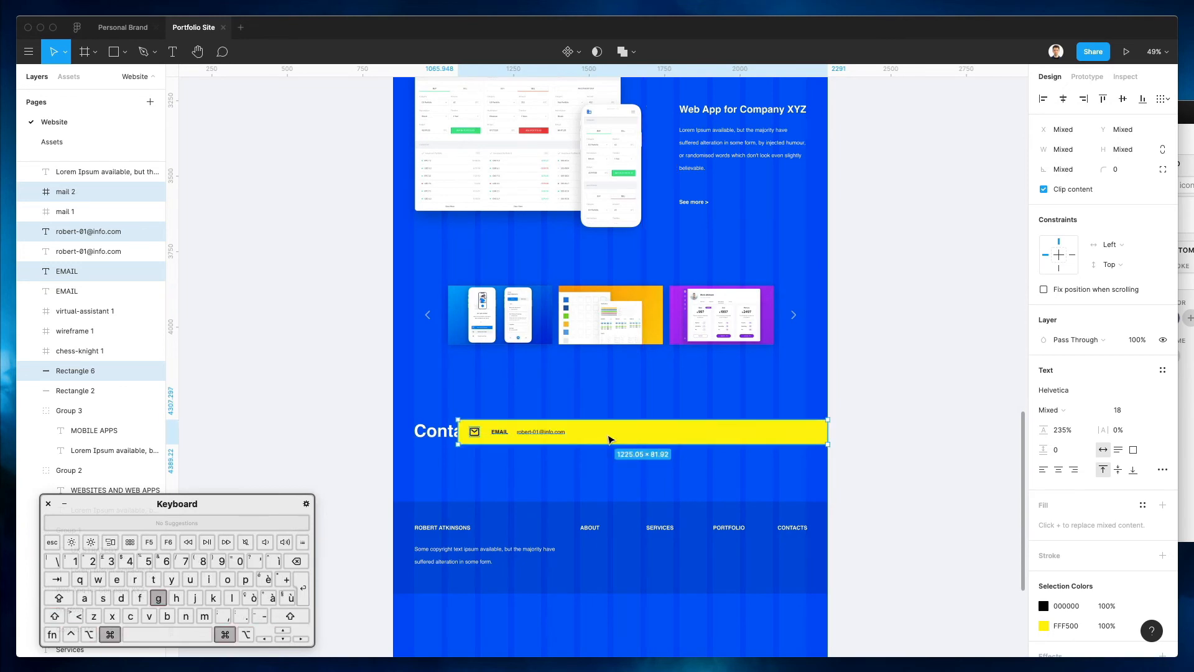
key("super+g")
left_click_drag(565, 440, 654, 438)
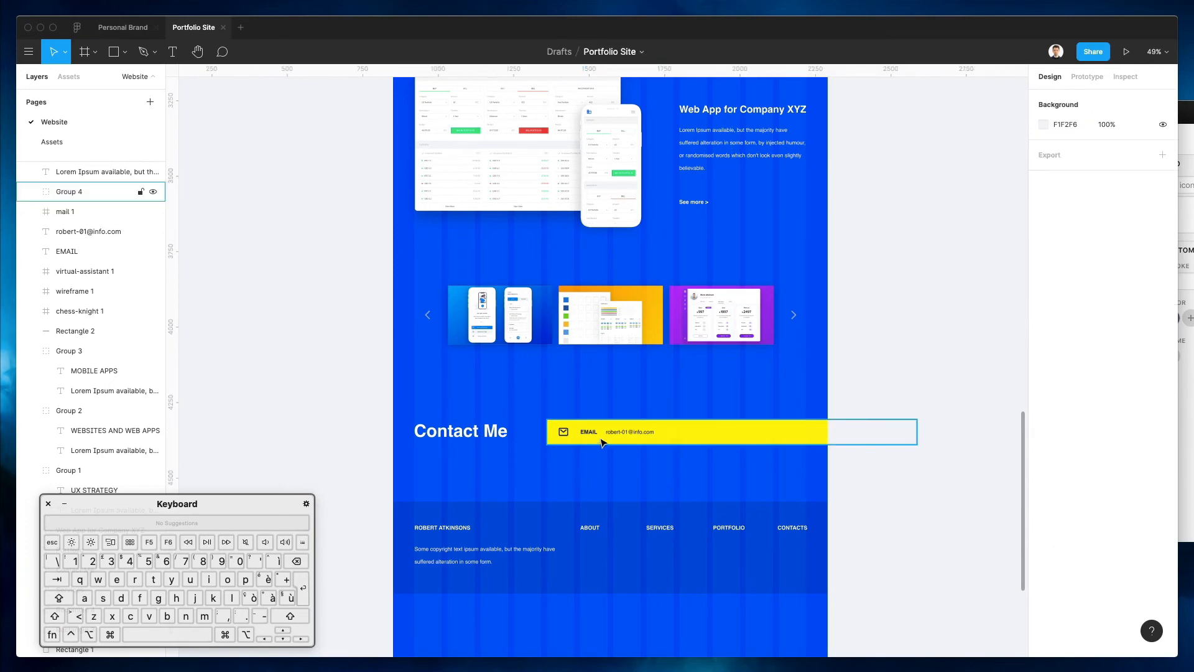
left_click_drag(600, 434, 602, 433)
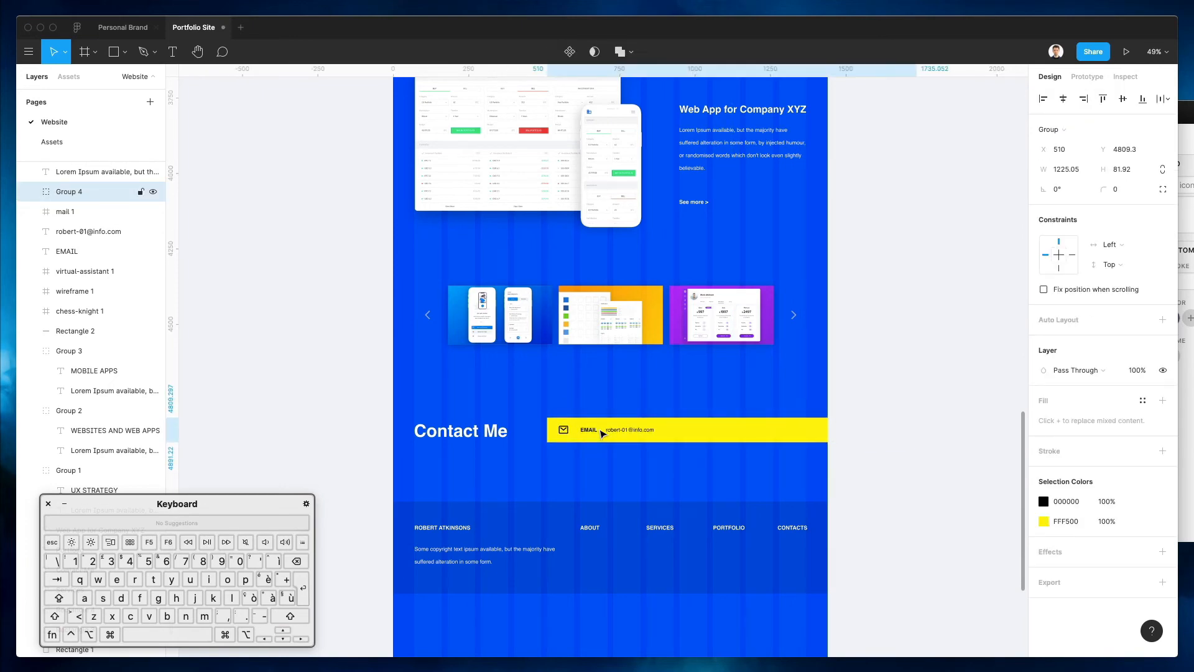
left_click(618, 387)
Nudge the portfolio showcase and carousel up
scroll(618, 386, "up", 2)
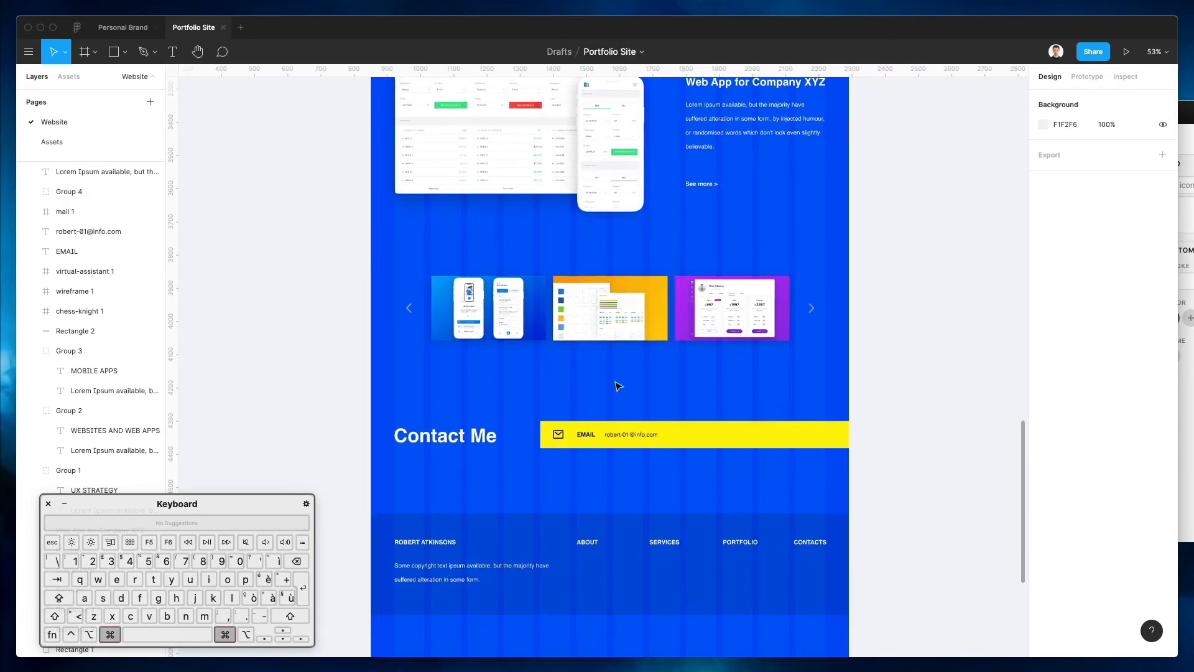
scroll(618, 386, "down", 2)
scroll(618, 387, "up", 15)
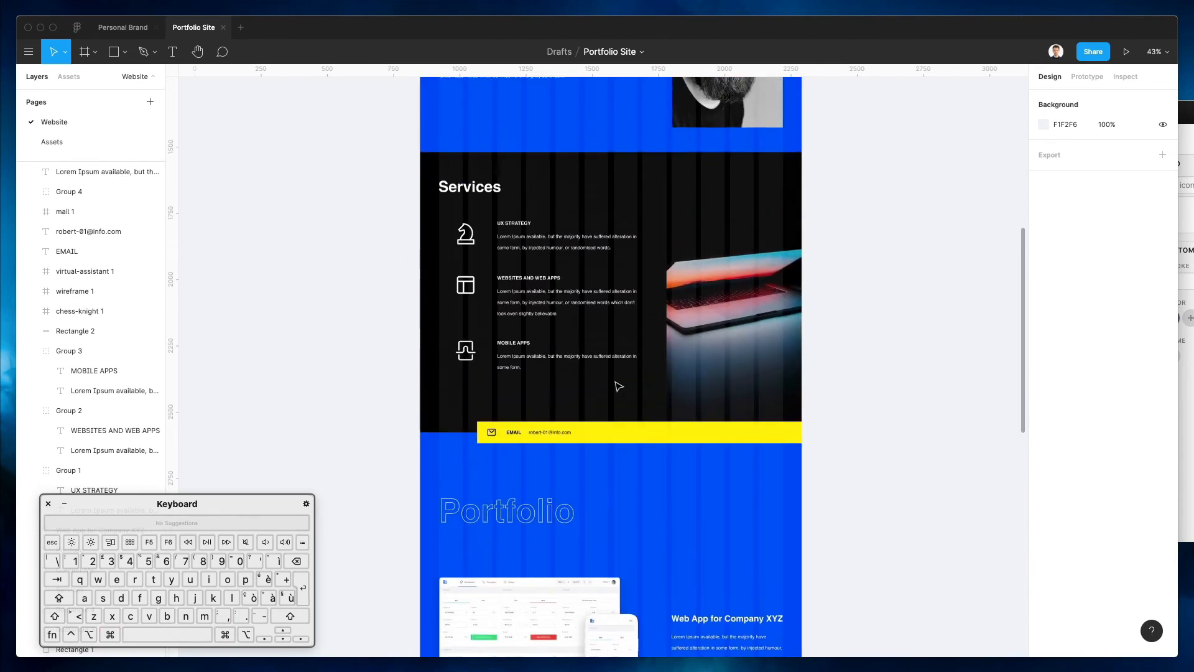
scroll(618, 386, "down", 10)
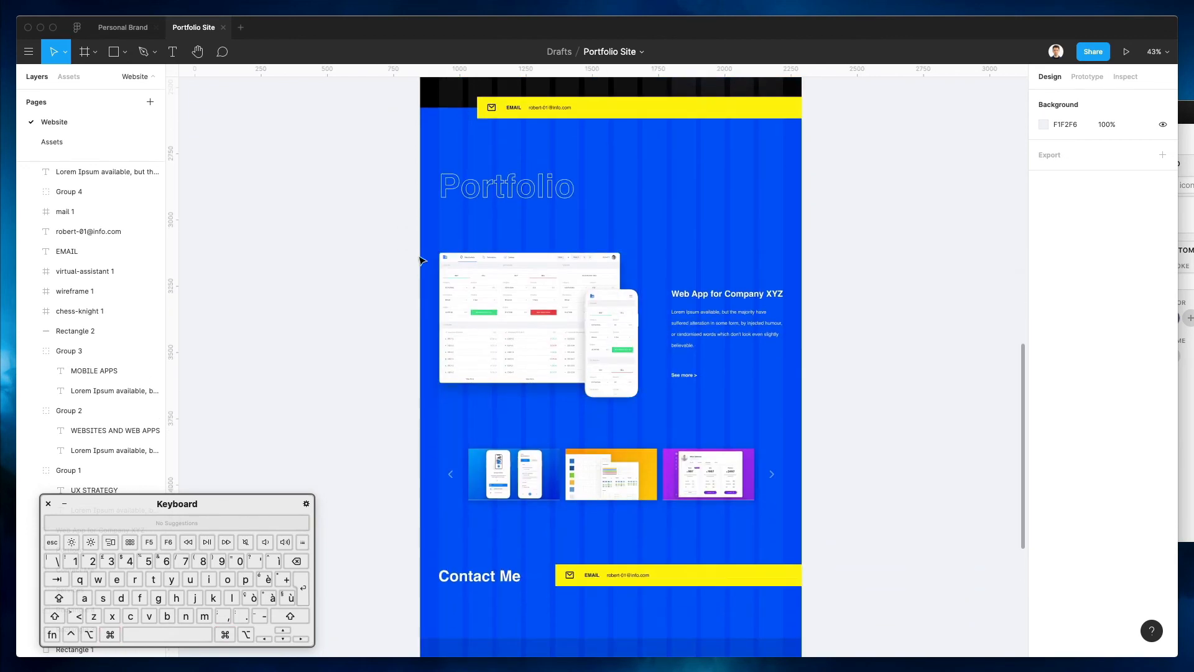
left_click_drag(433, 262, 837, 502)
key("shift+Up")
key("shift+Up")
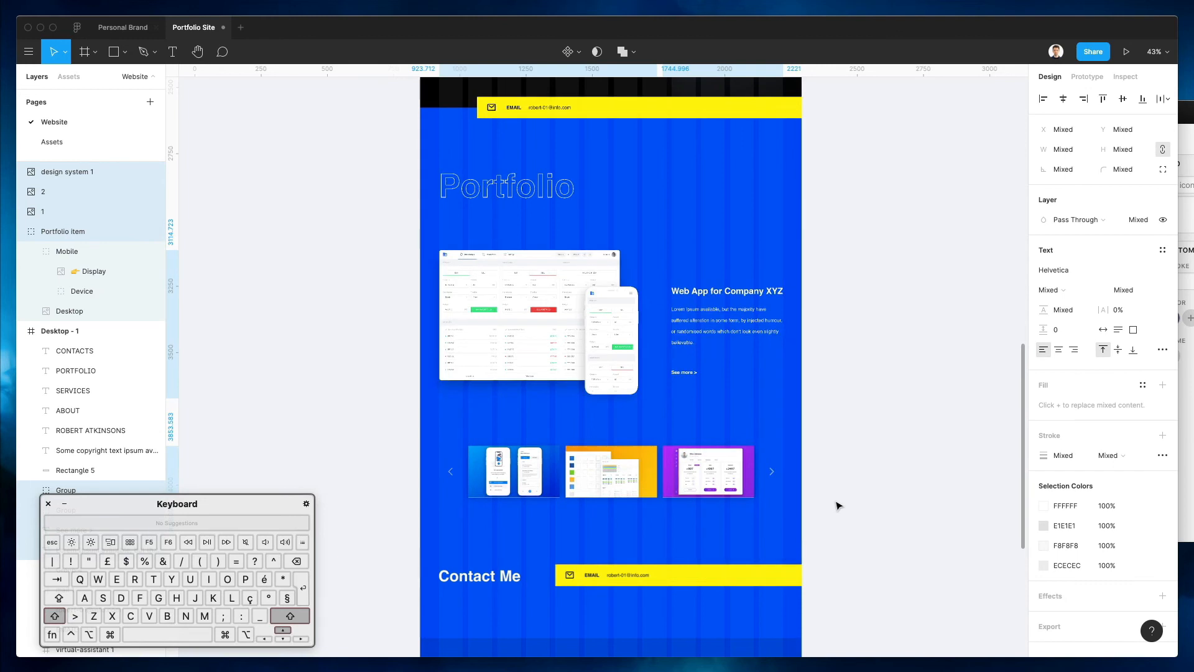
left_click(874, 348)
Select the copied yellow email bar group (Group 4)
scroll(874, 338, "up", 5)
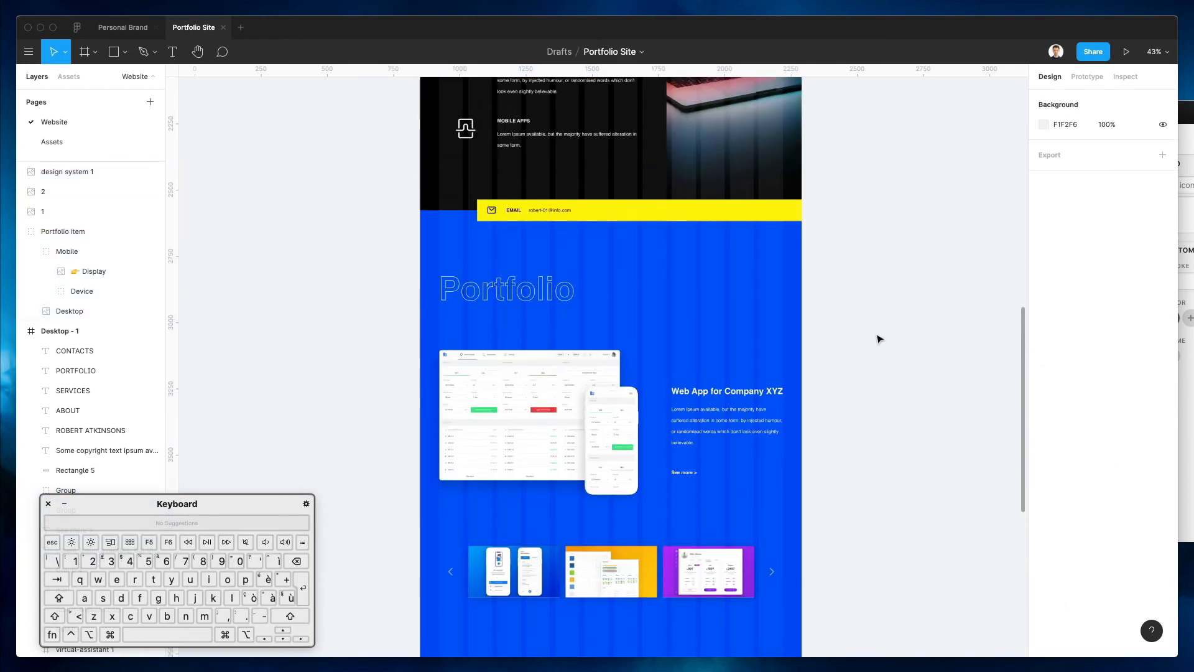
scroll(877, 339, "down", 4)
scroll(879, 339, "down", 3)
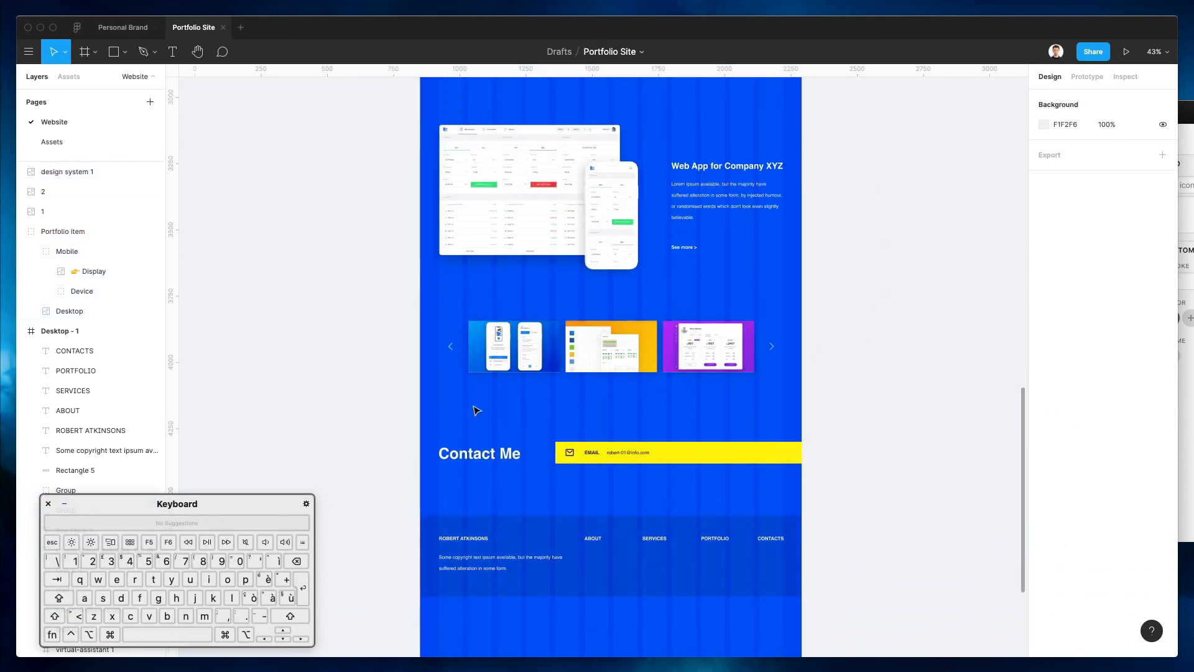
left_click(719, 454)
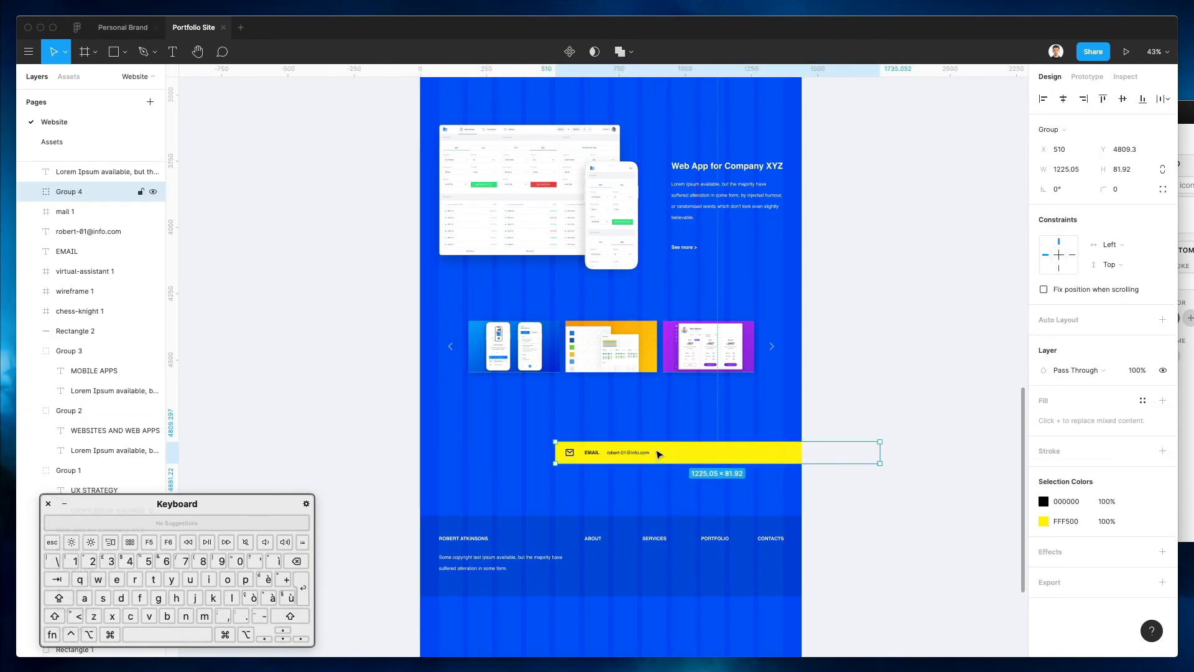
Move the email bar's yellow rectangle left to the page's left edge
left_click(696, 454, "super")
left_click_drag(696, 455, 488, 460)
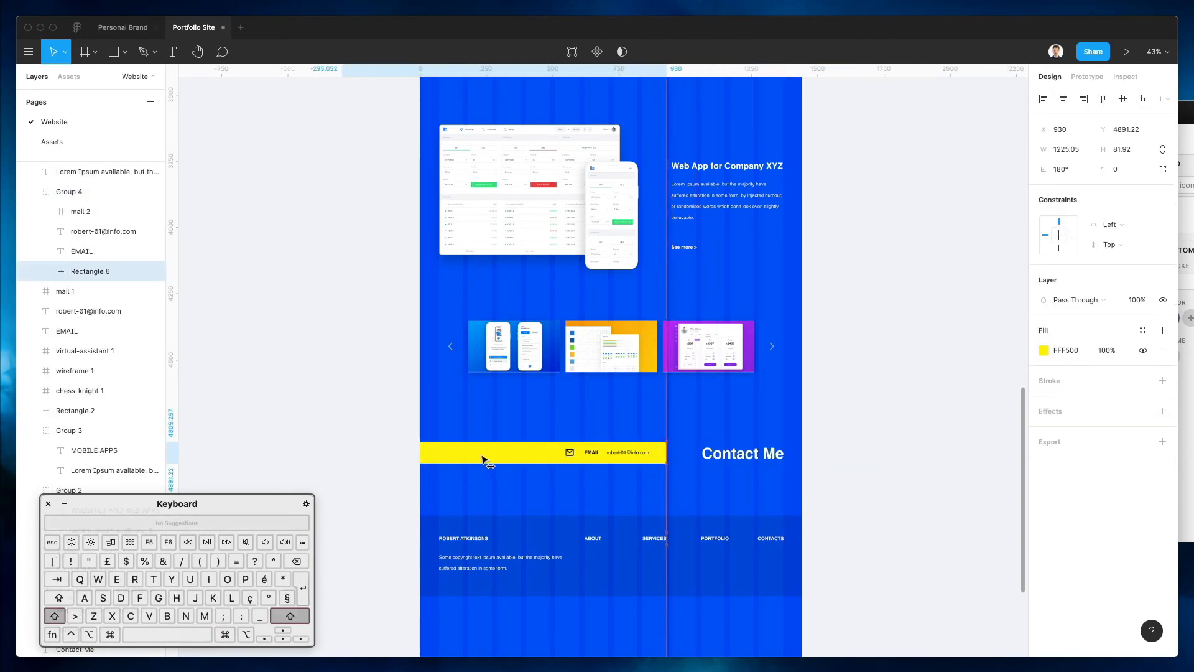
scroll(673, 177, "up", 3)
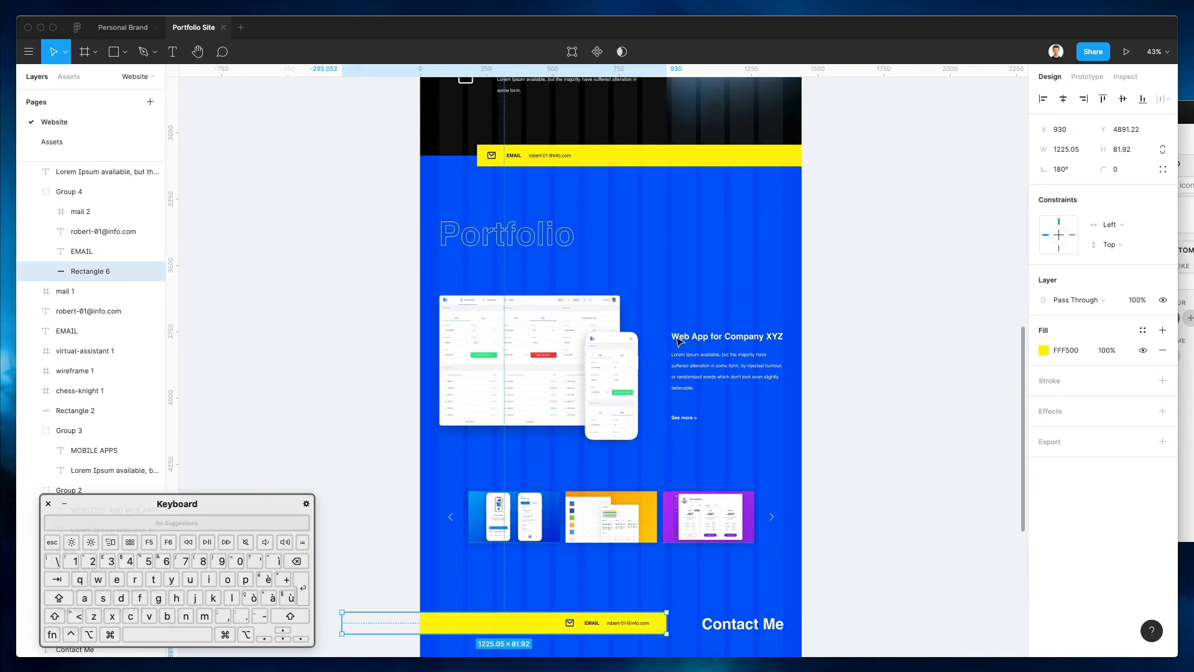
scroll(593, 437, "down", 3)
left_click_drag(518, 430, 510, 430)
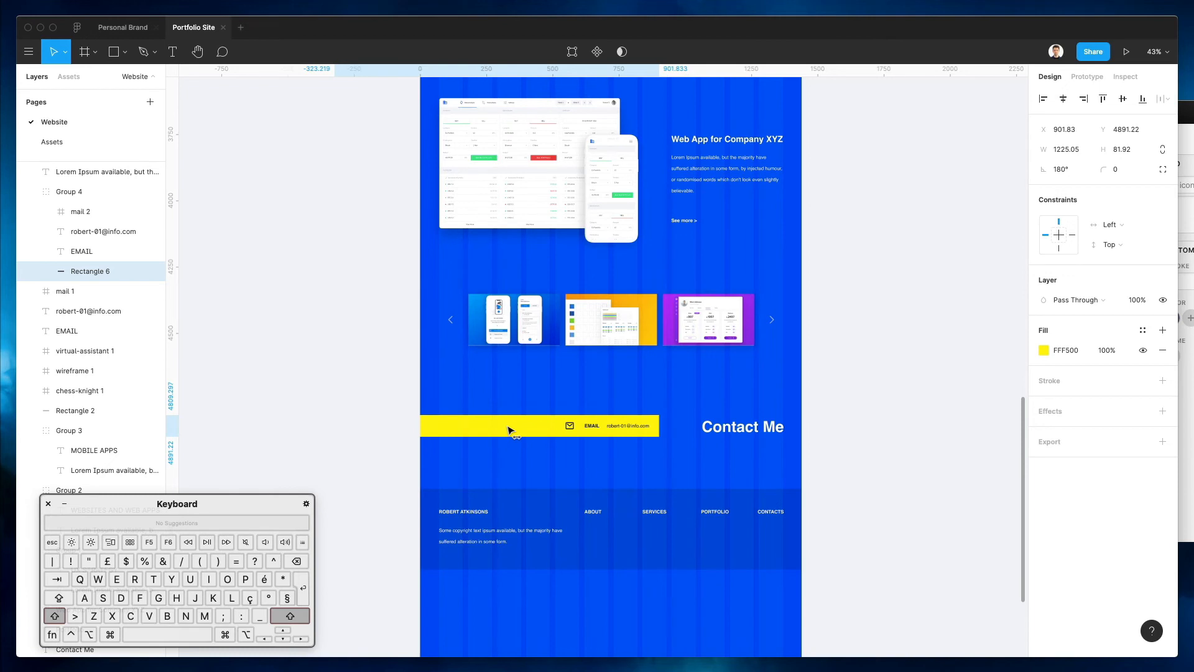
left_click(547, 402)
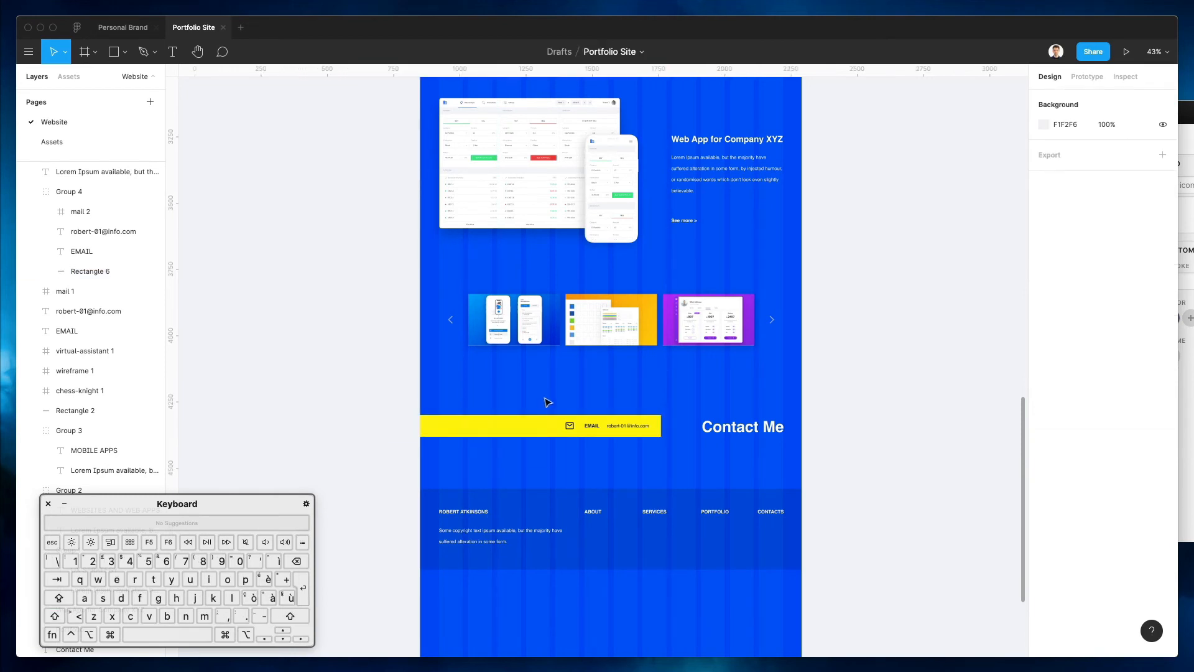
Shift the whole email bar group slightly right, level with the Contact Me heading
left_click_drag(530, 396, 690, 461)
left_click_drag(603, 429, 620, 430)
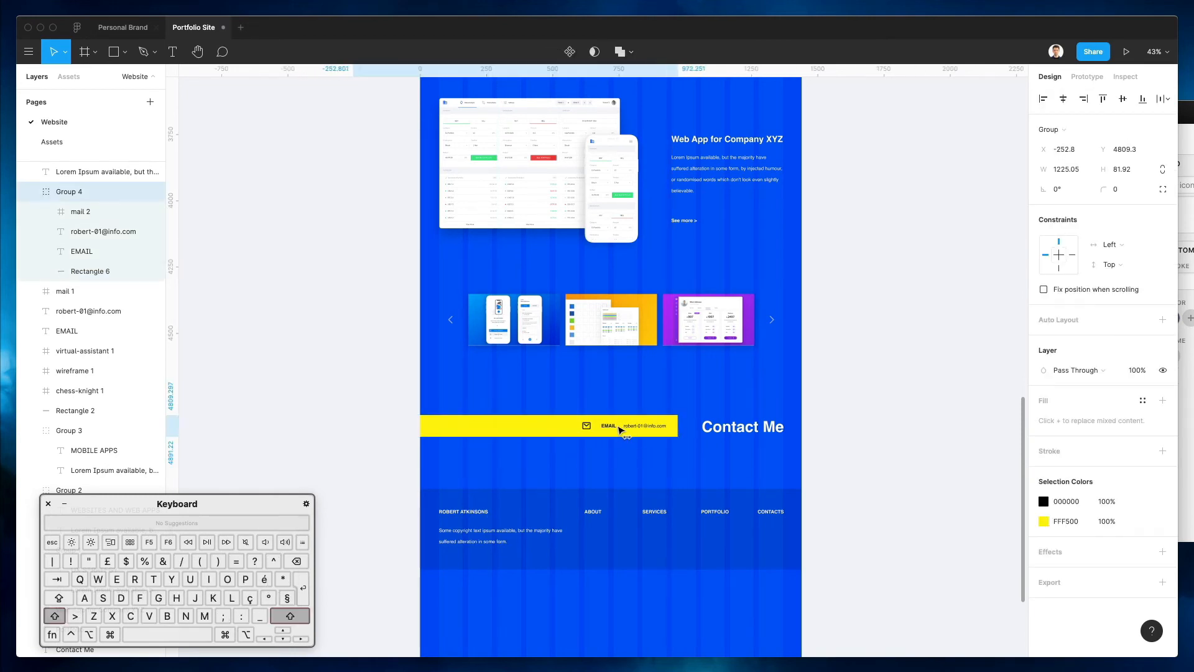
left_click(765, 423)
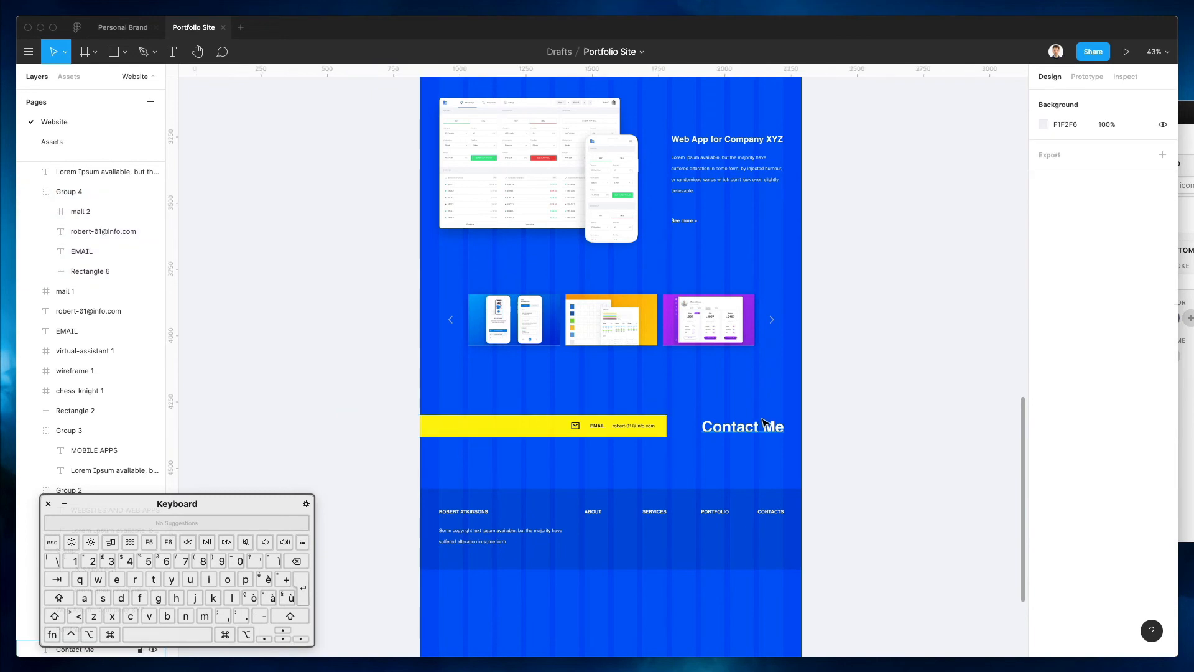
scroll(765, 404, "down", 4)
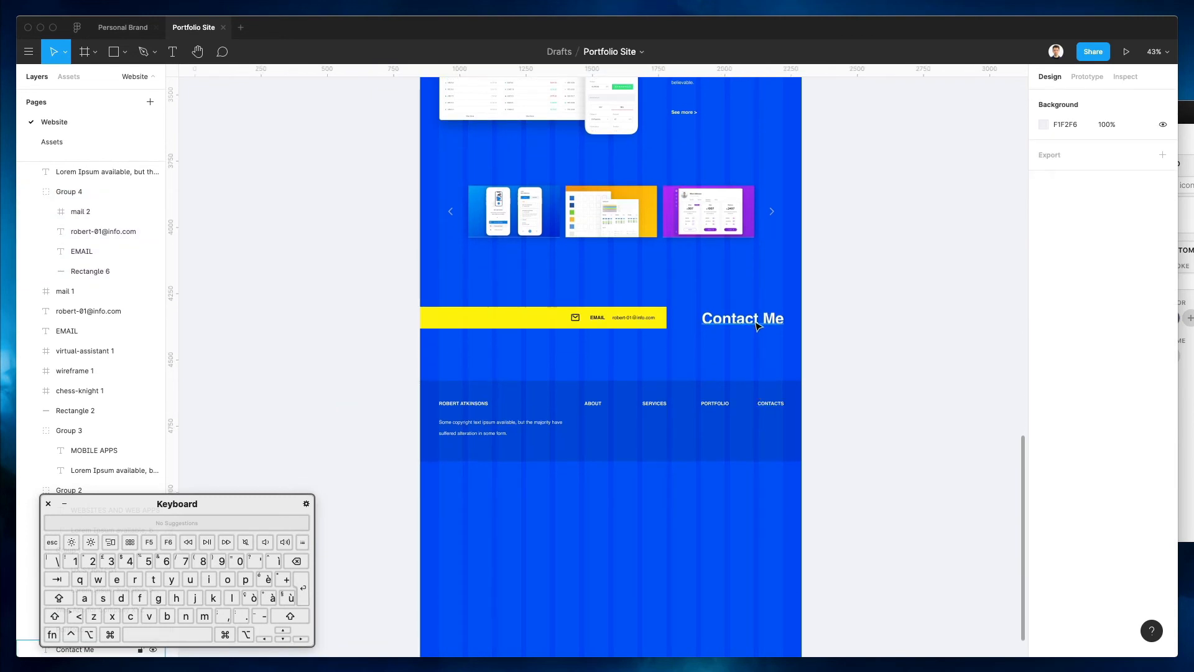
left_click(757, 324)
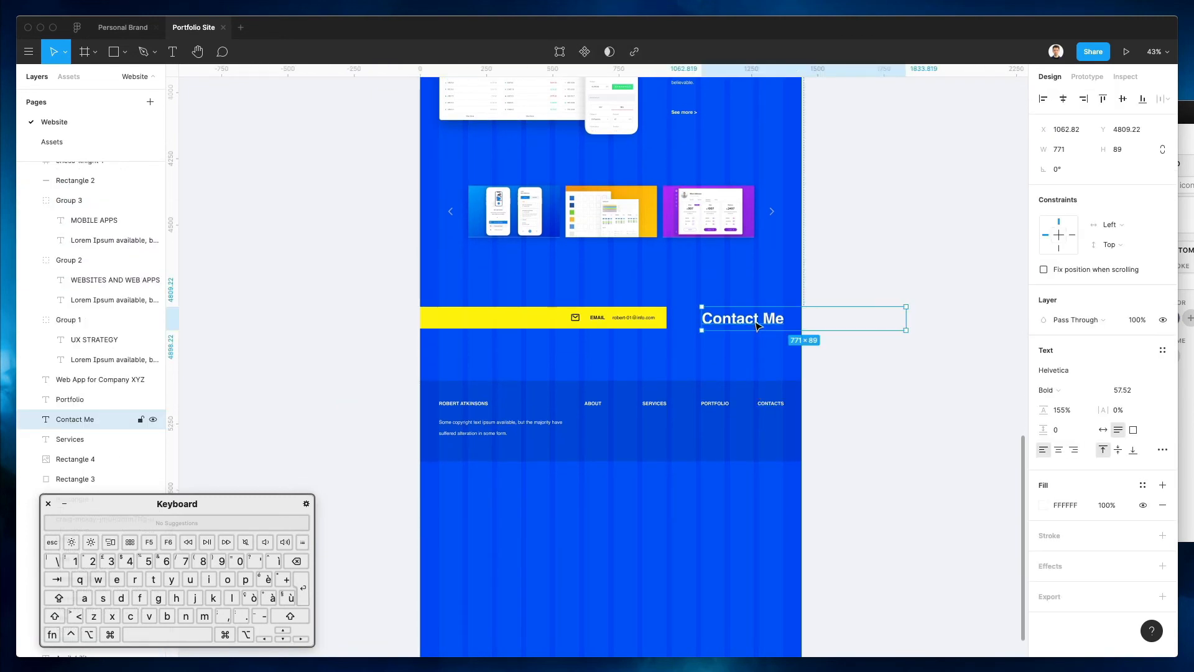
left_click(715, 272)
scroll(715, 272, "down", 3)
scroll(687, 303, "up", 10)
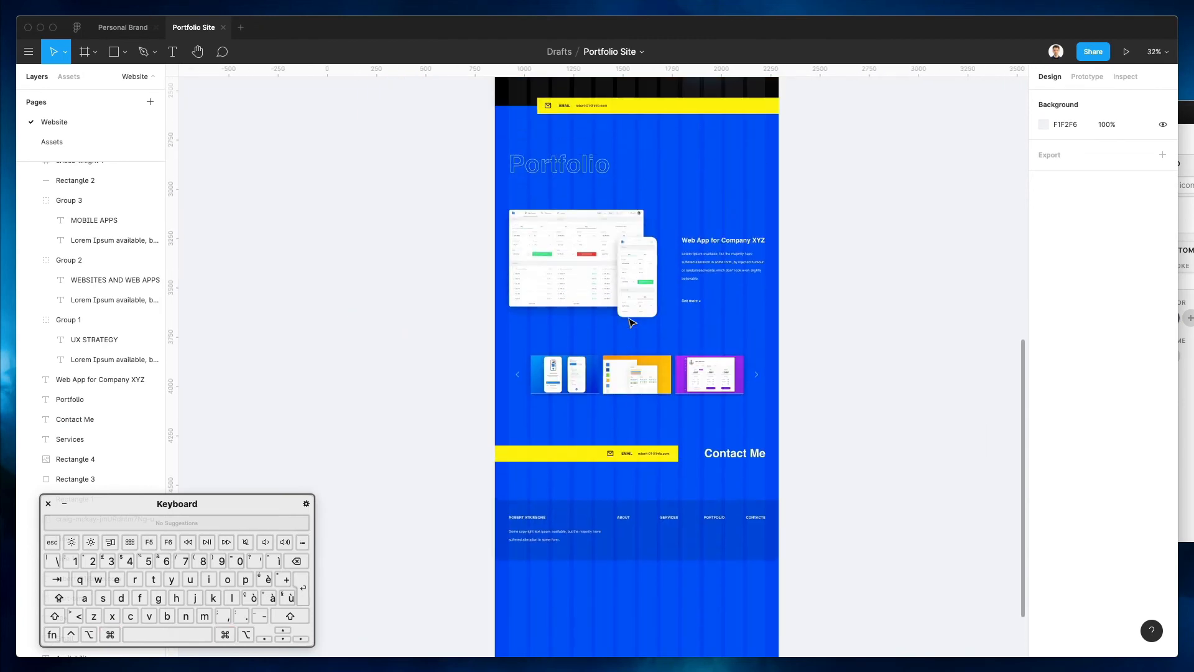
Shorten the Desktop - 1 frame by pulling its bottom edge up
scroll(511, 161, "up", 3)
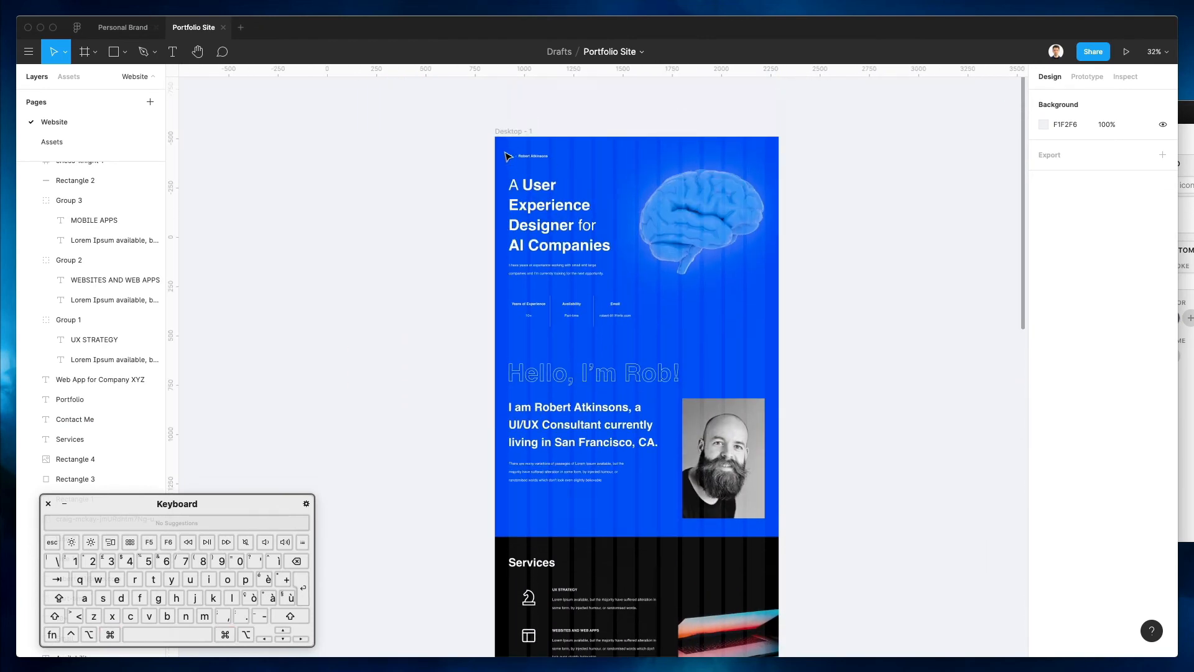
left_click(696, 233)
scroll(696, 234, "down", 5)
scroll(697, 233, "down", 8)
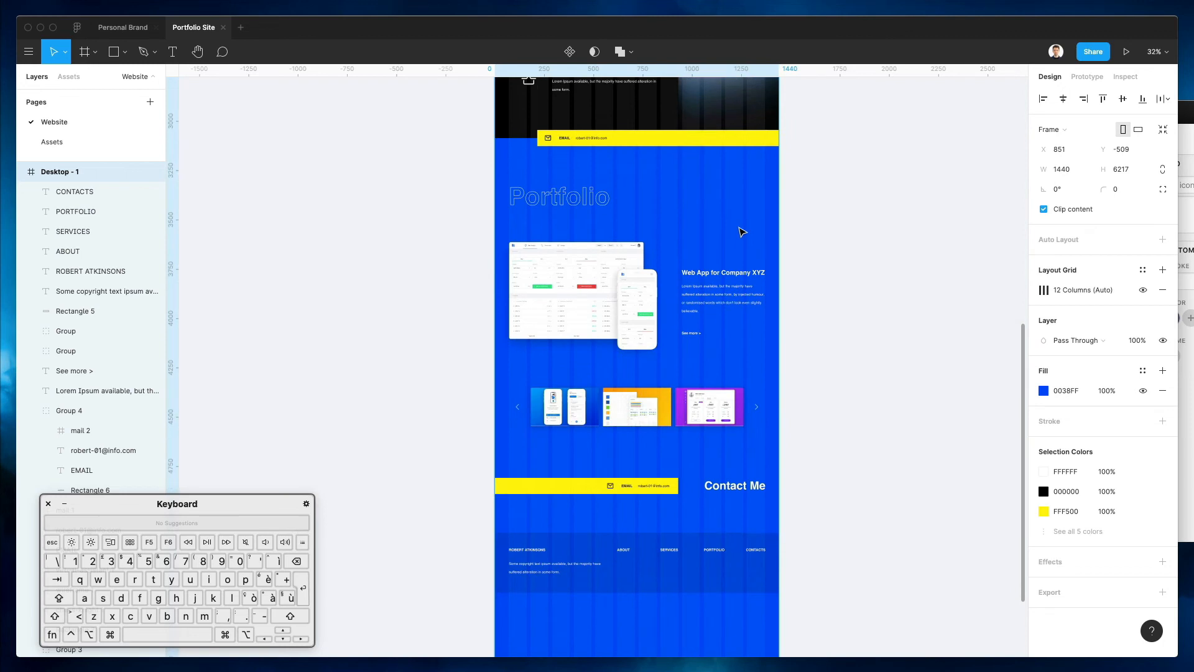
left_click_drag(622, 554, 621, 393)
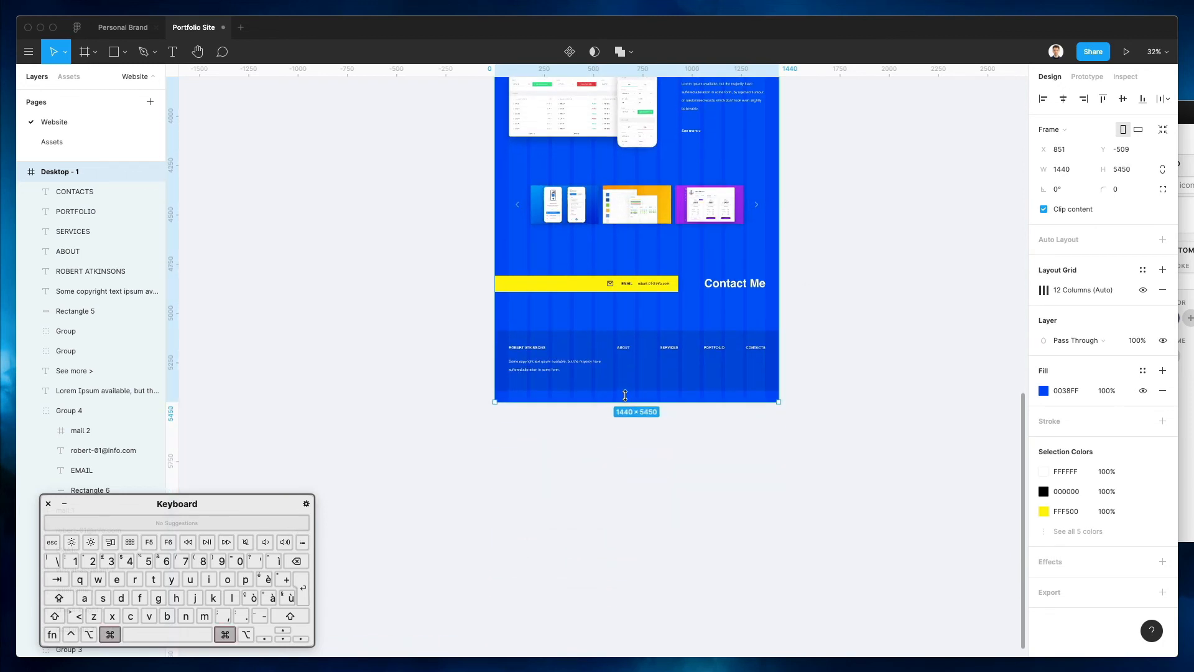
left_click(735, 448)
scroll(737, 451, "up", 5)
scroll(737, 451, "up", 10)
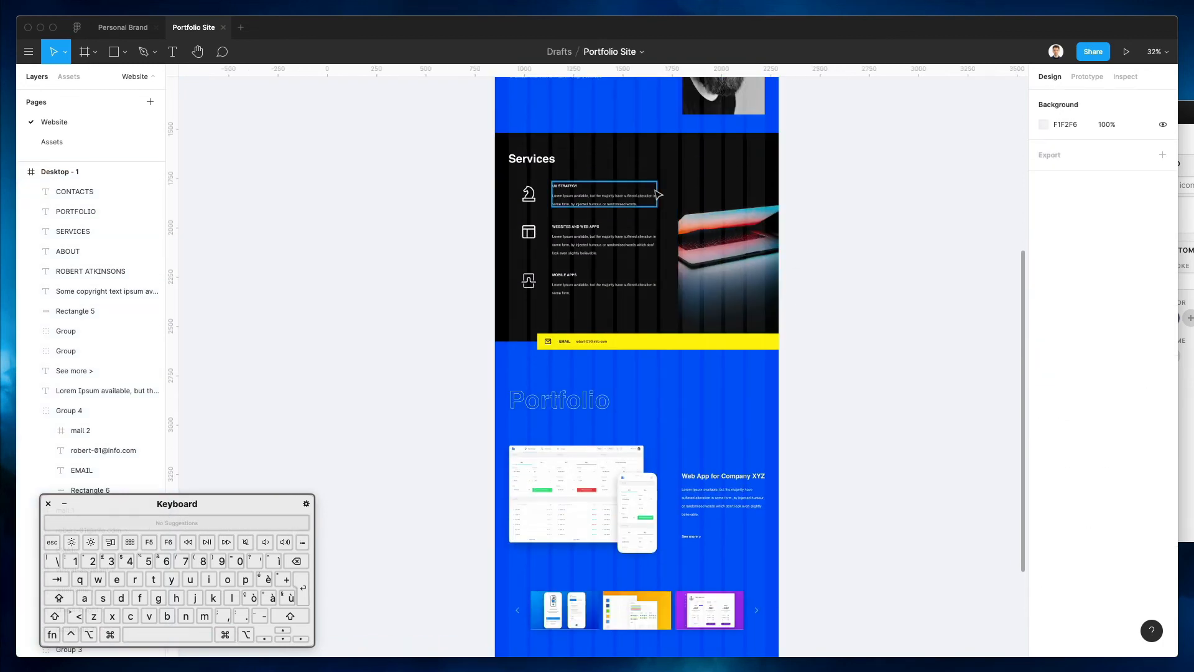
Hide the Desktop - 1 frame's 12-column layout grid
left_click(521, 208)
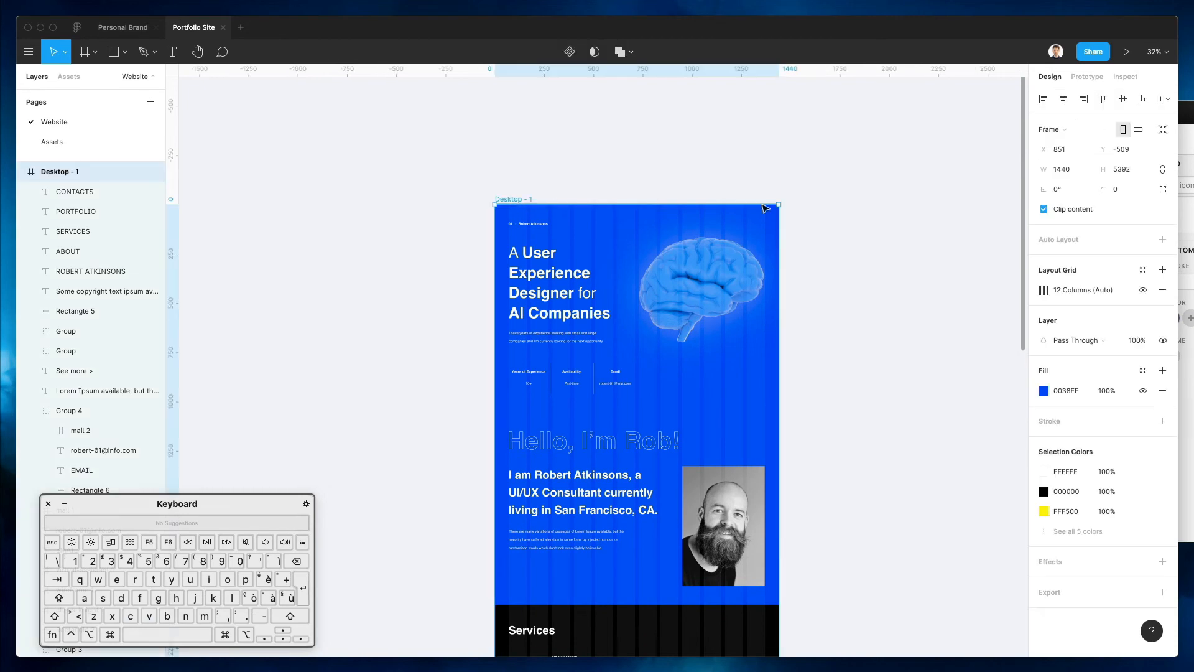
left_click(1143, 290)
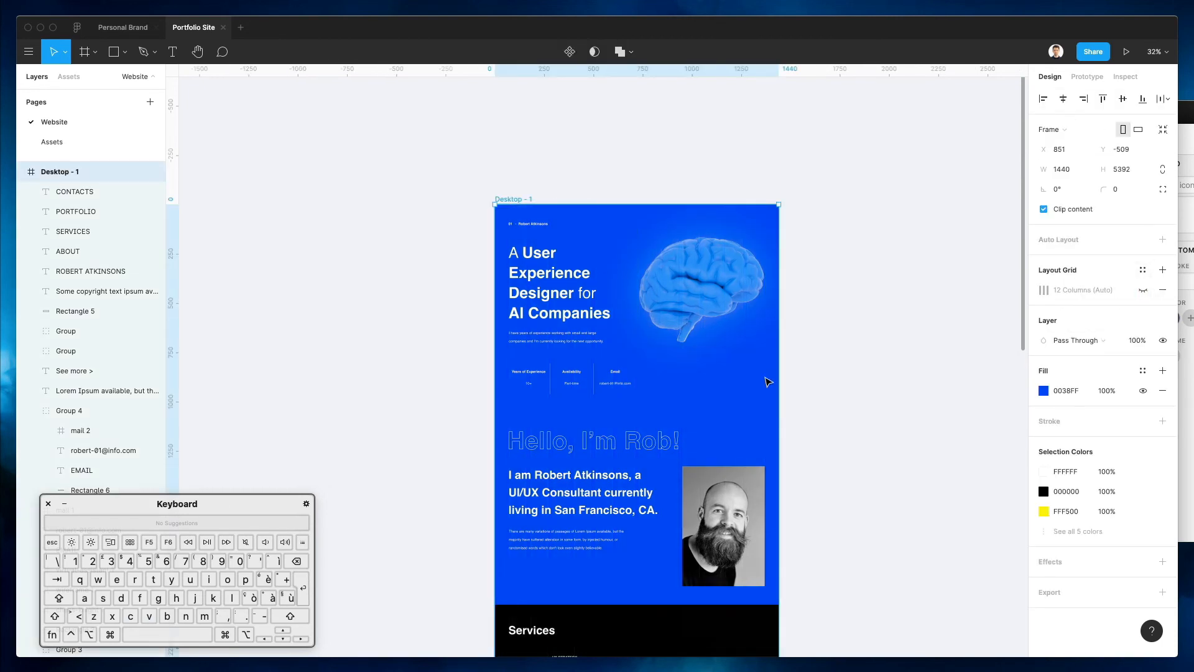
scroll(773, 395, "down", 2)
scroll(715, 186, "down", 3)
scroll(716, 180, "up", 4)
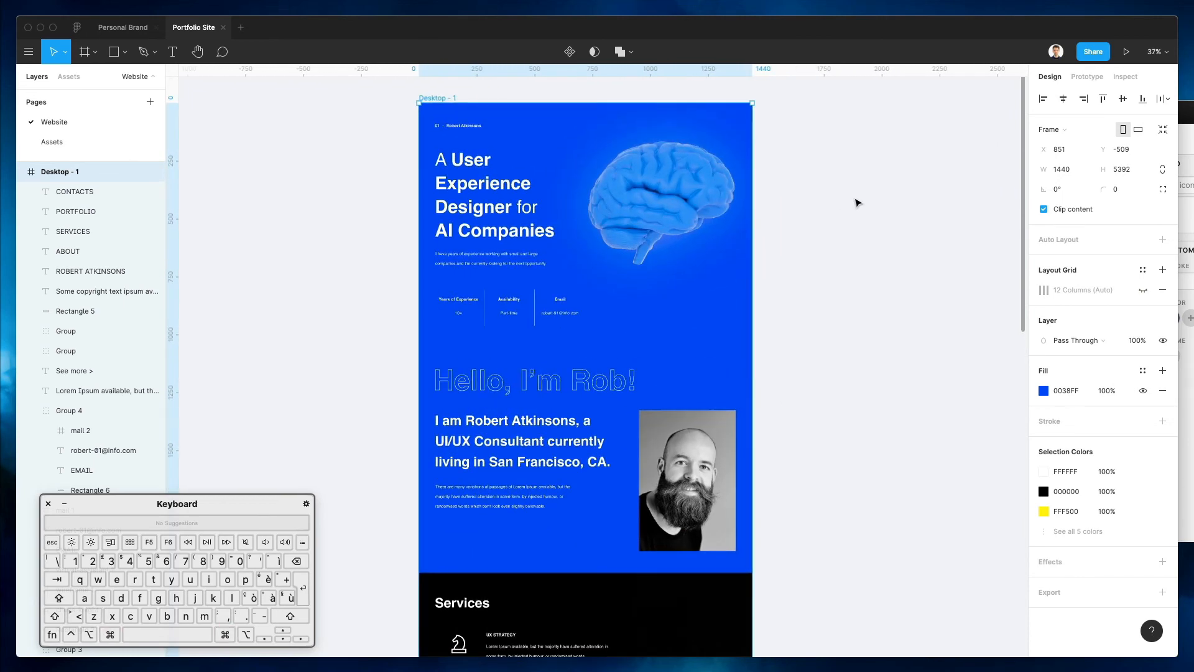
left_click(857, 202)
scroll(684, 158, "up", 4)
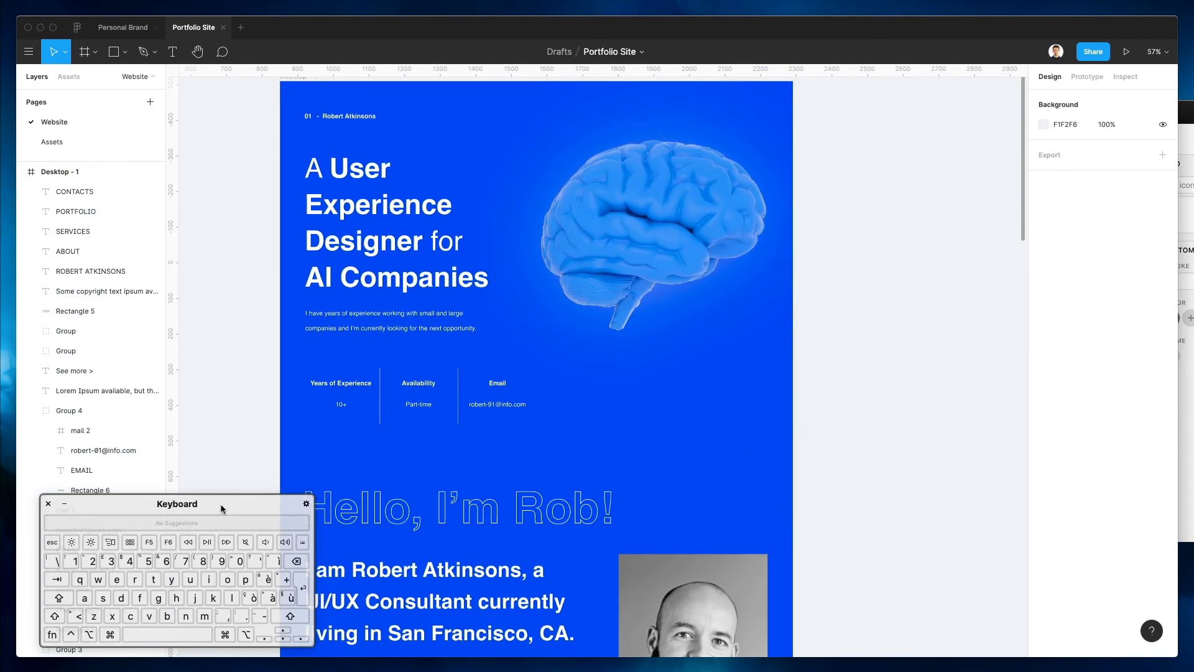
Scroll through the page and nudge the Lorem Ipsum description slightly down
left_click_drag(220, 502, 174, 499)
scroll(445, 381, "left", 3)
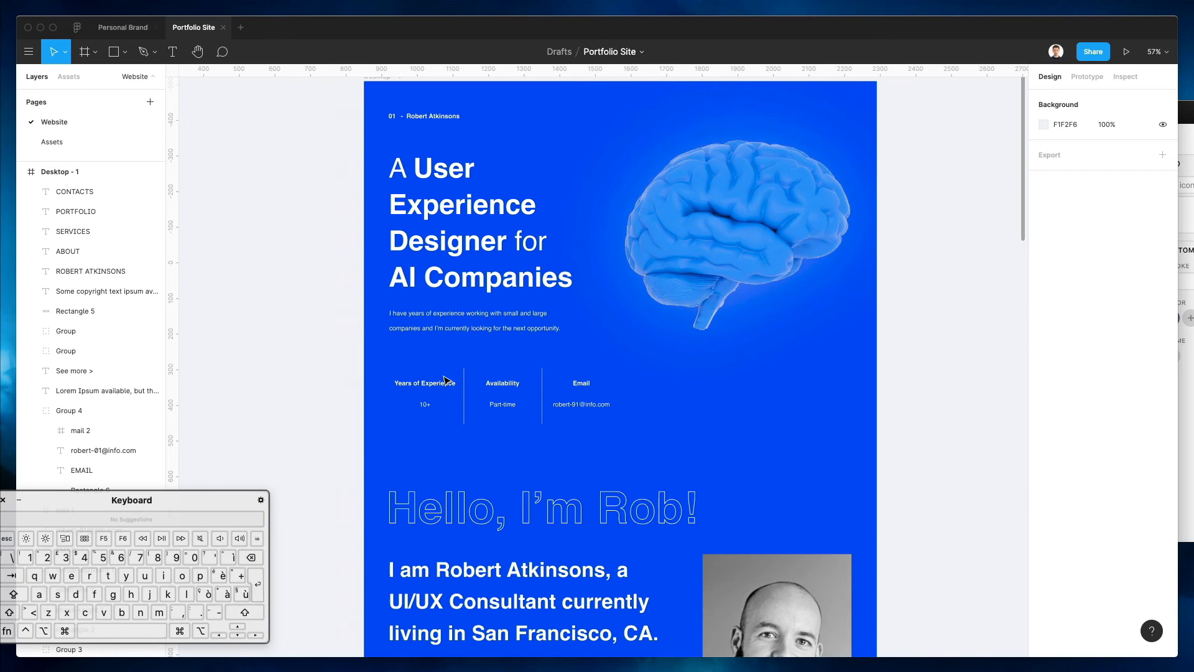
scroll(445, 381, "up", 2)
scroll(283, 381, "down", 3)
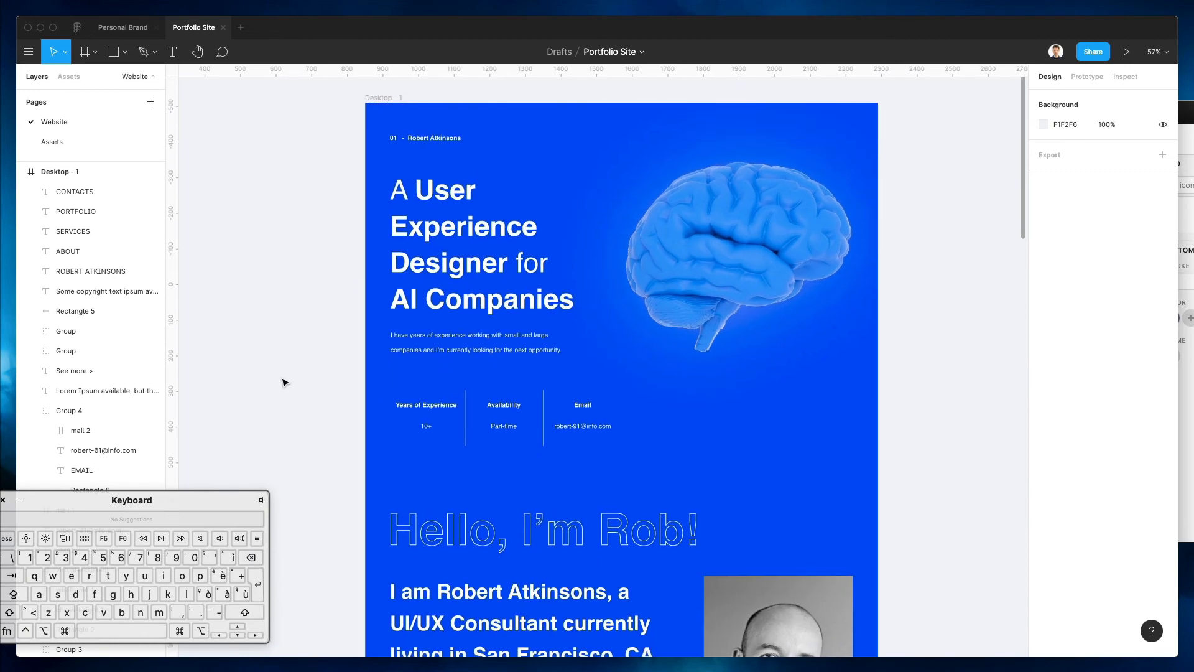
scroll(282, 382, "down", 5)
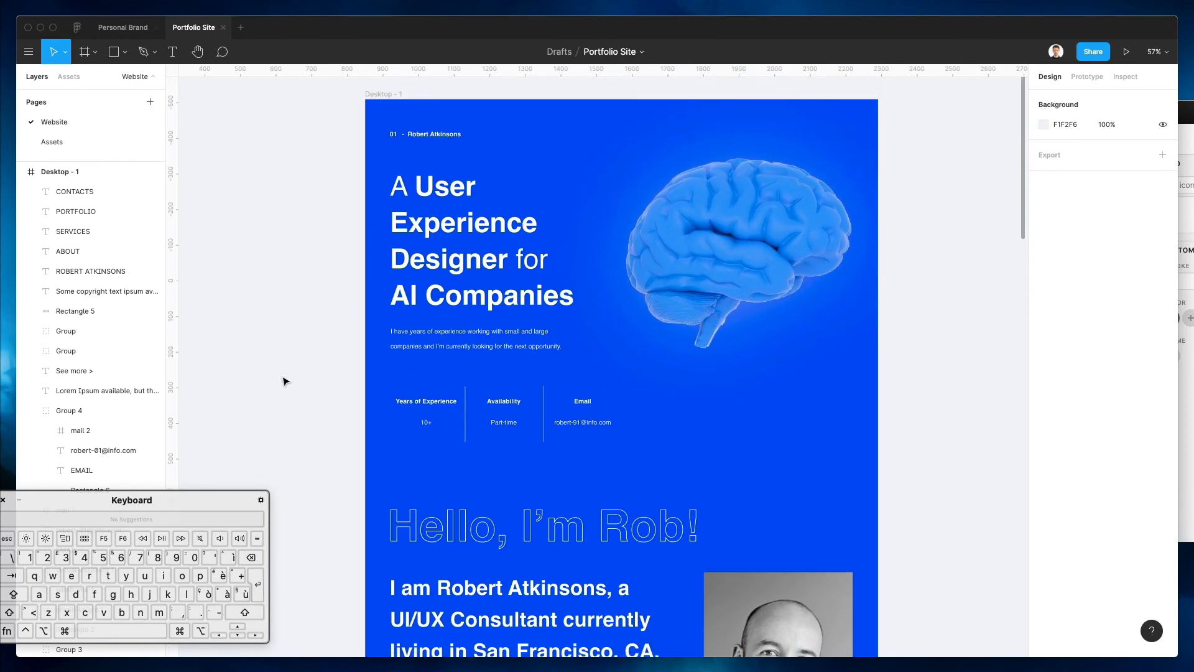
scroll(283, 381, "down", 8)
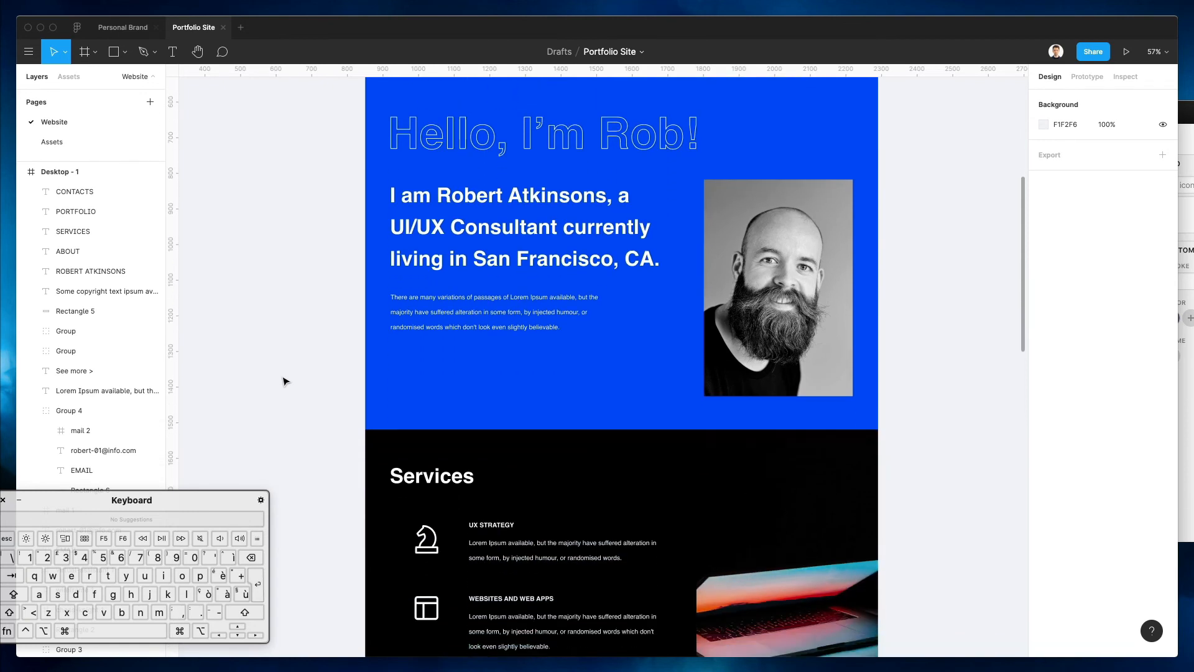
scroll(283, 382, "down", 3)
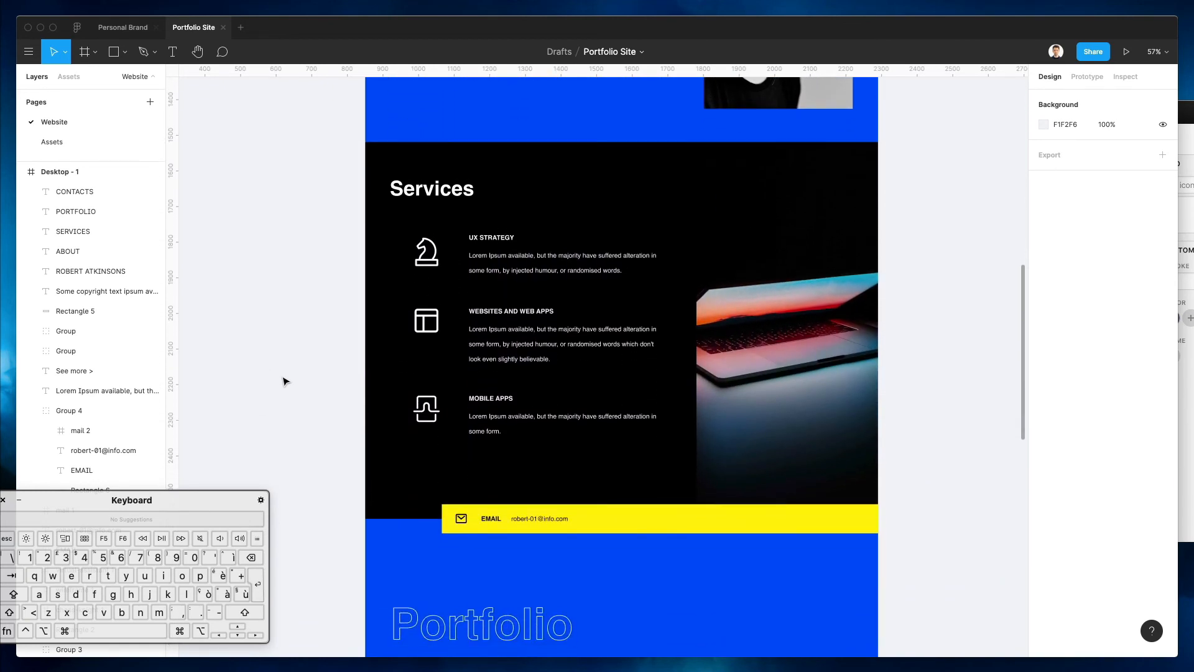
scroll(283, 381, "down", 9)
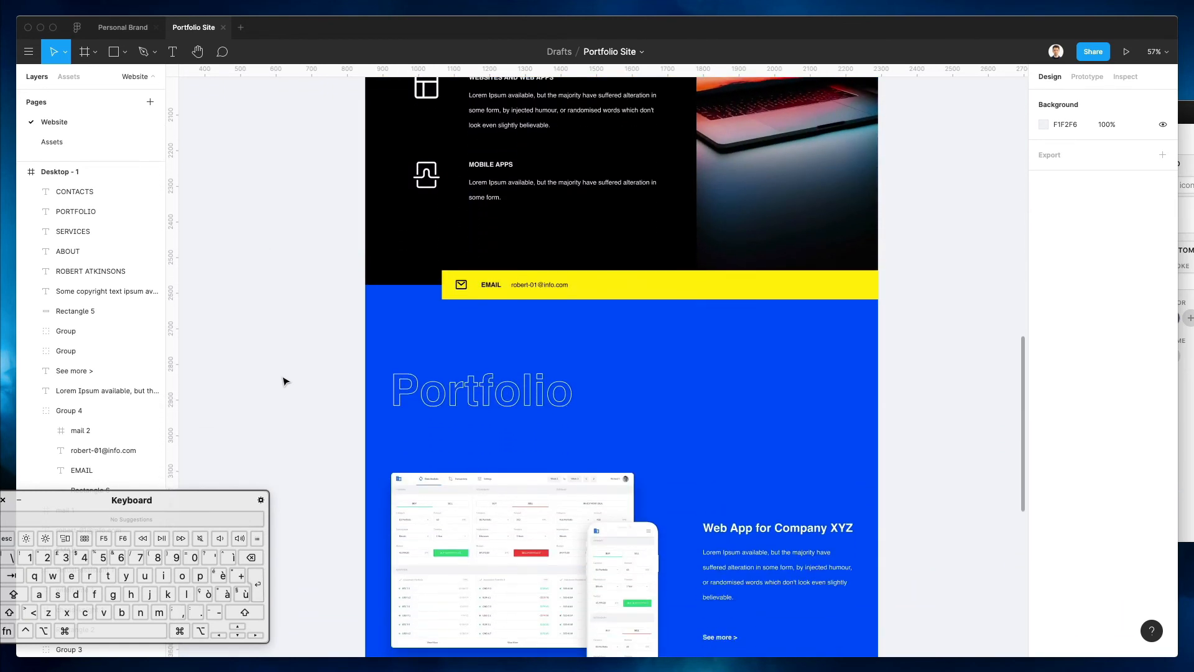
scroll(283, 381, "down", 2)
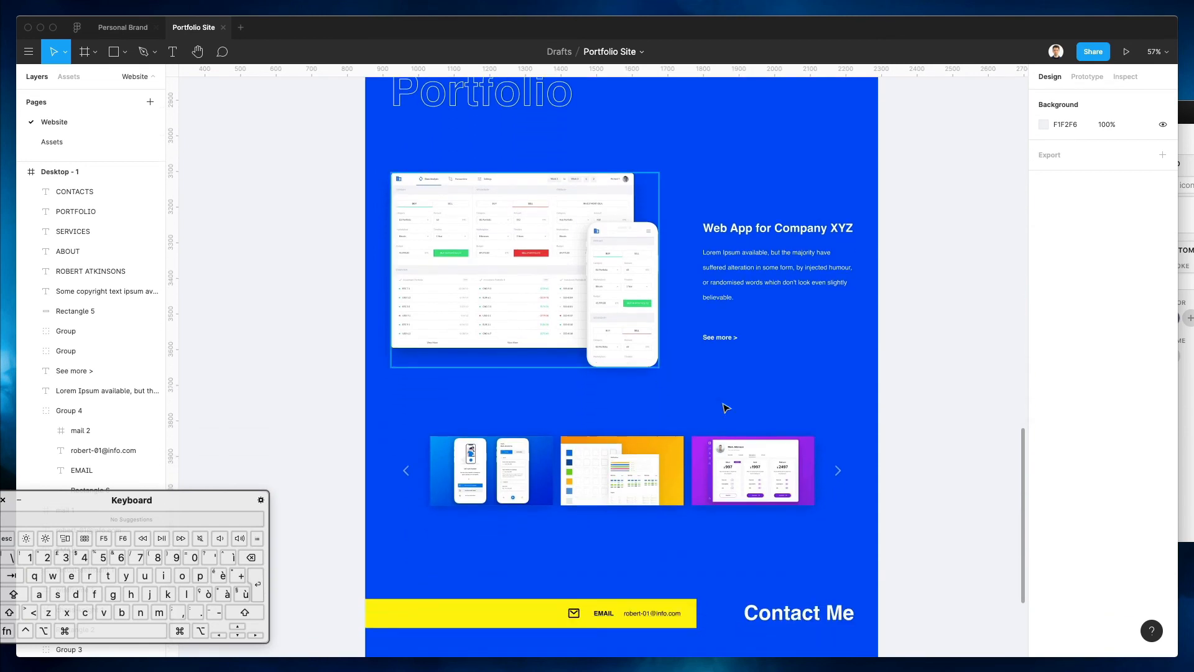
scroll(956, 422, "up", 1)
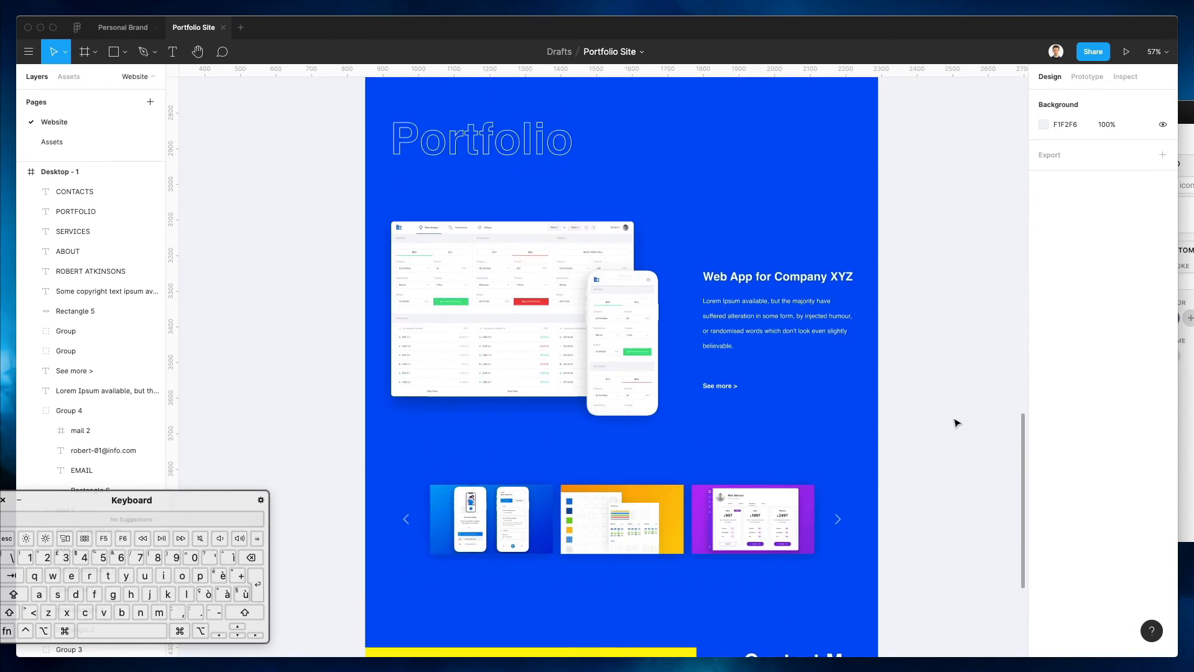
left_click_drag(730, 340, 730, 344)
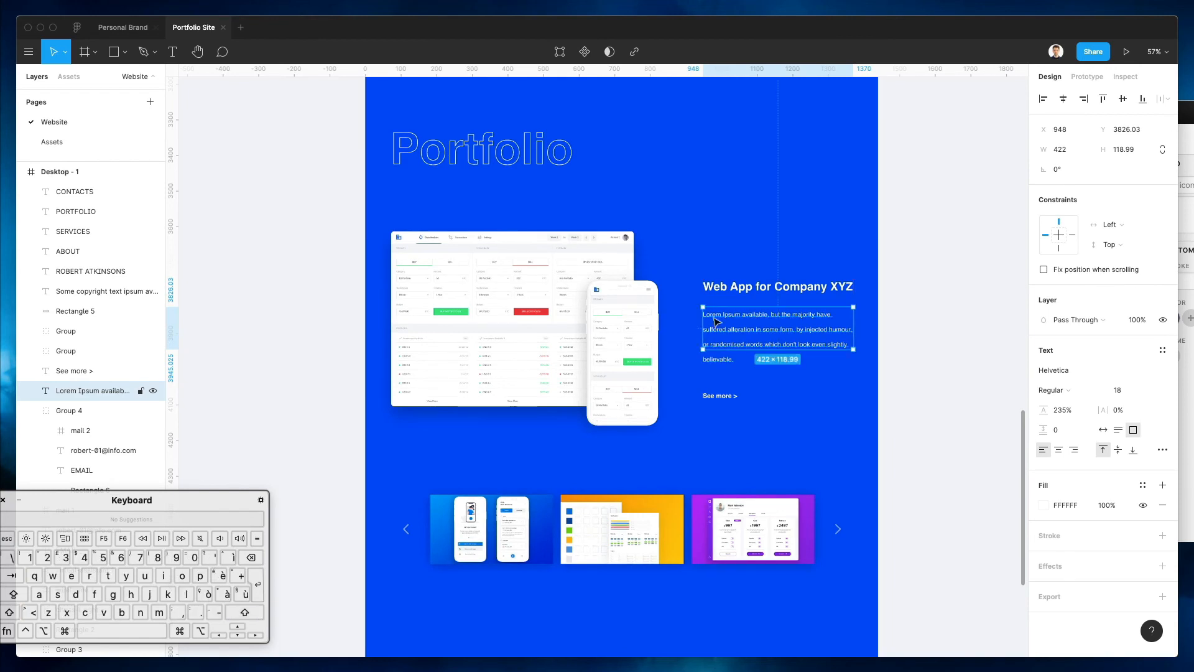
Enter and exit text editing on the Web App for Company XYZ heading
left_click(725, 289)
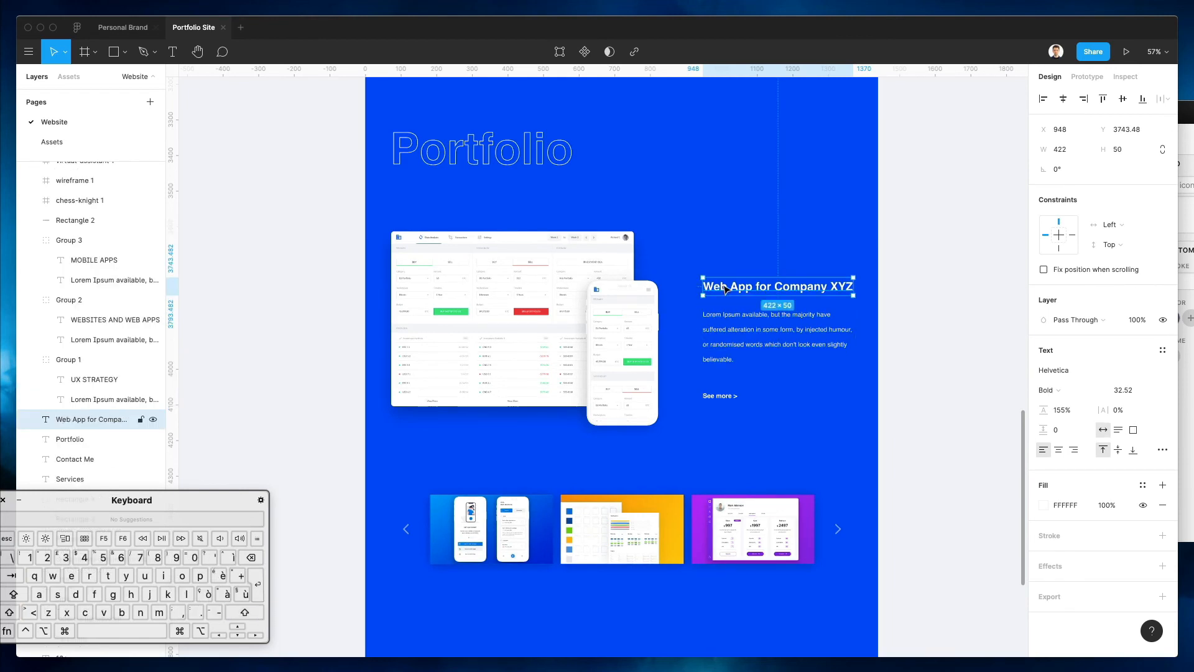
double_click(759, 287)
key("Escape")
left_click(920, 251)
Preview the full page with the UI hidden, then open the canvas Background colour (F1F2F6)
scroll(920, 251, "down", 1)
scroll(921, 252, "down", 5)
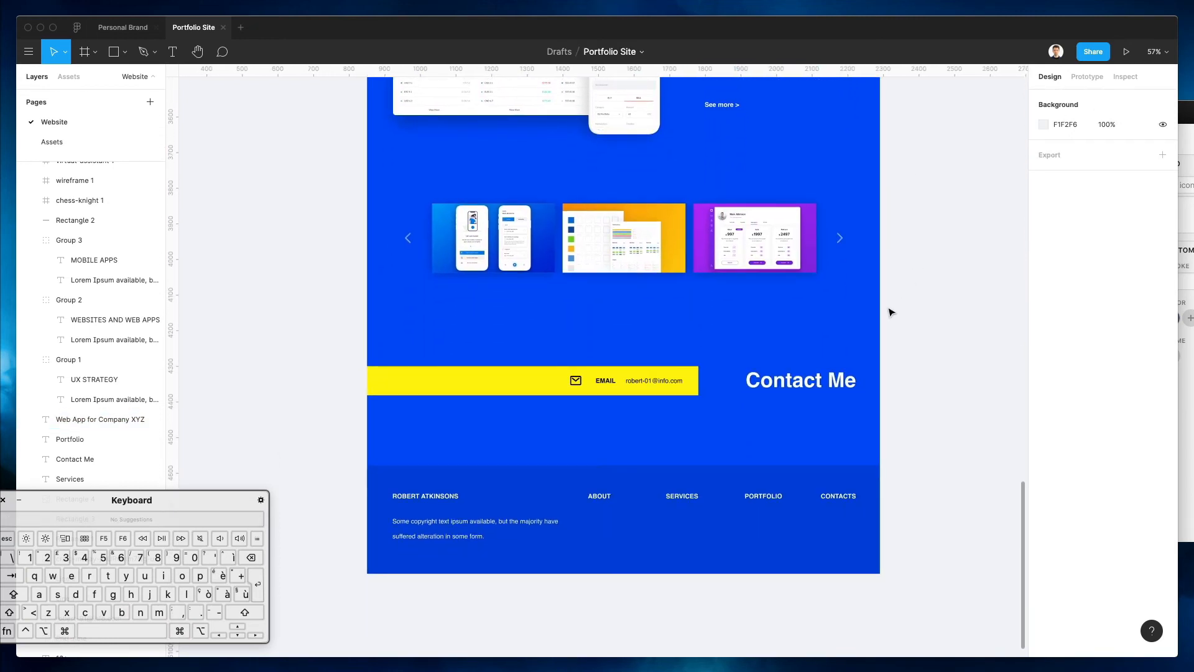
scroll(896, 359, "down", 1)
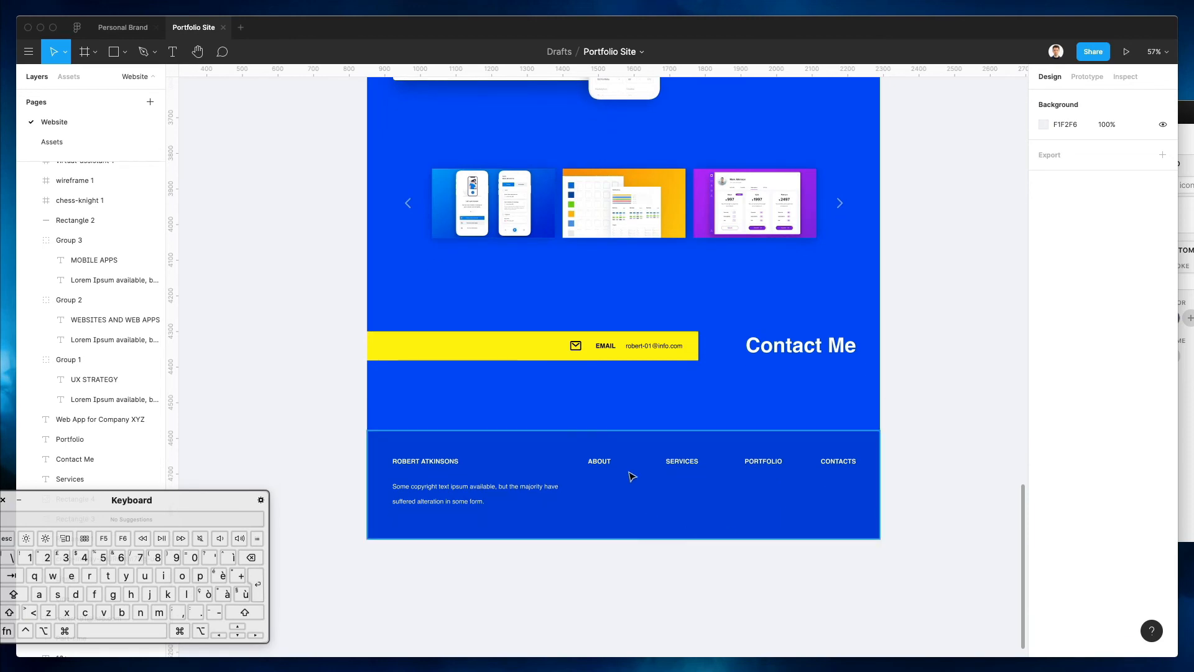
scroll(679, 499, "up", 20)
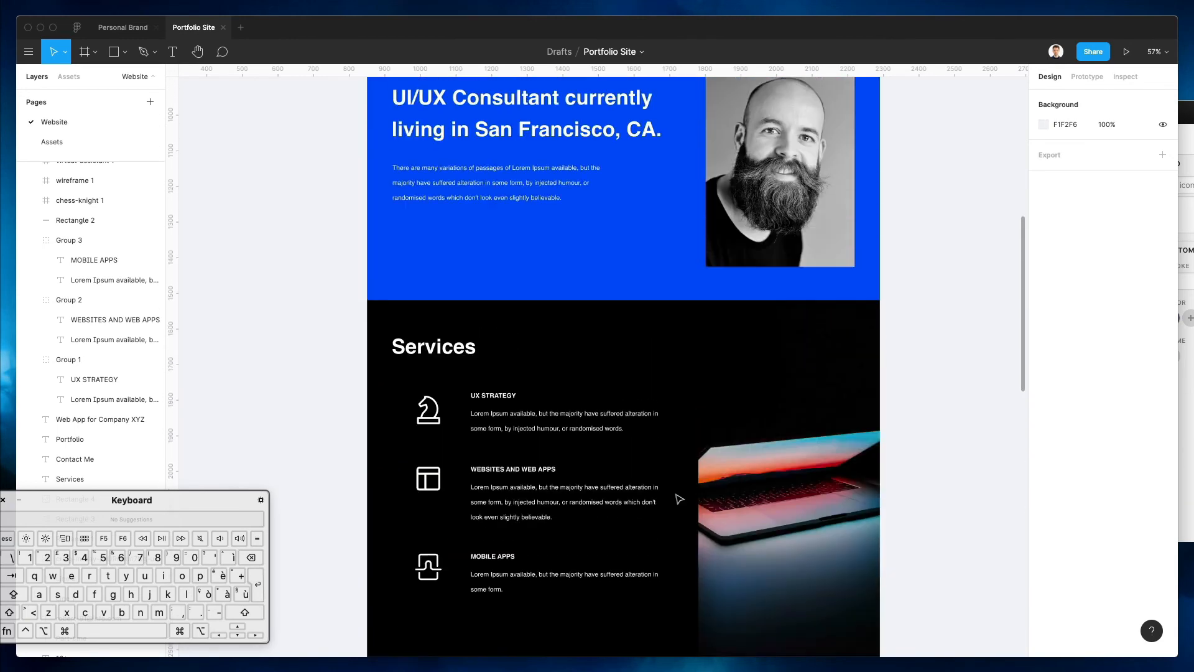
scroll(679, 498, "up", 10)
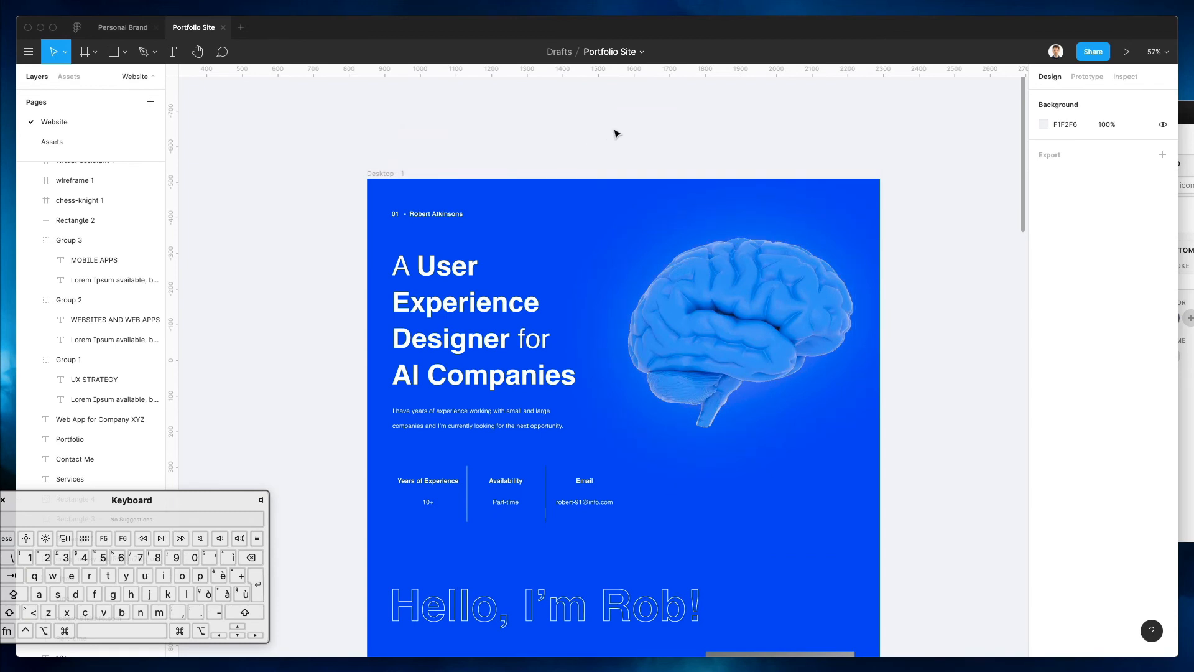
scroll(615, 134, "down", 10)
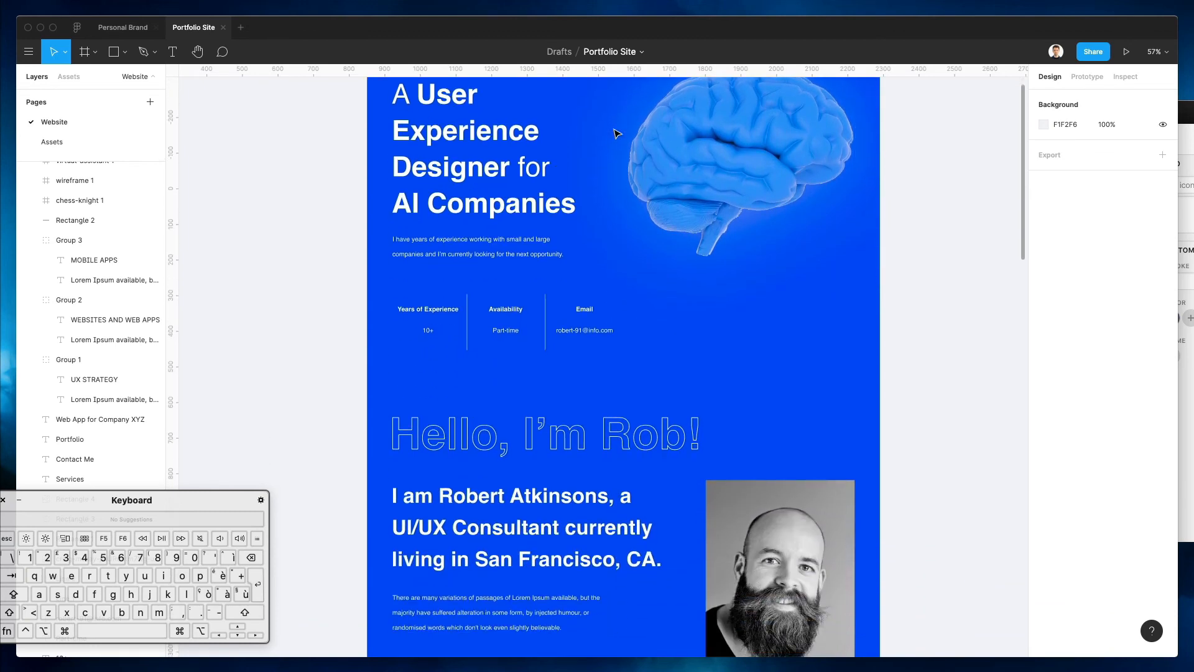
scroll(615, 133, "down", 6)
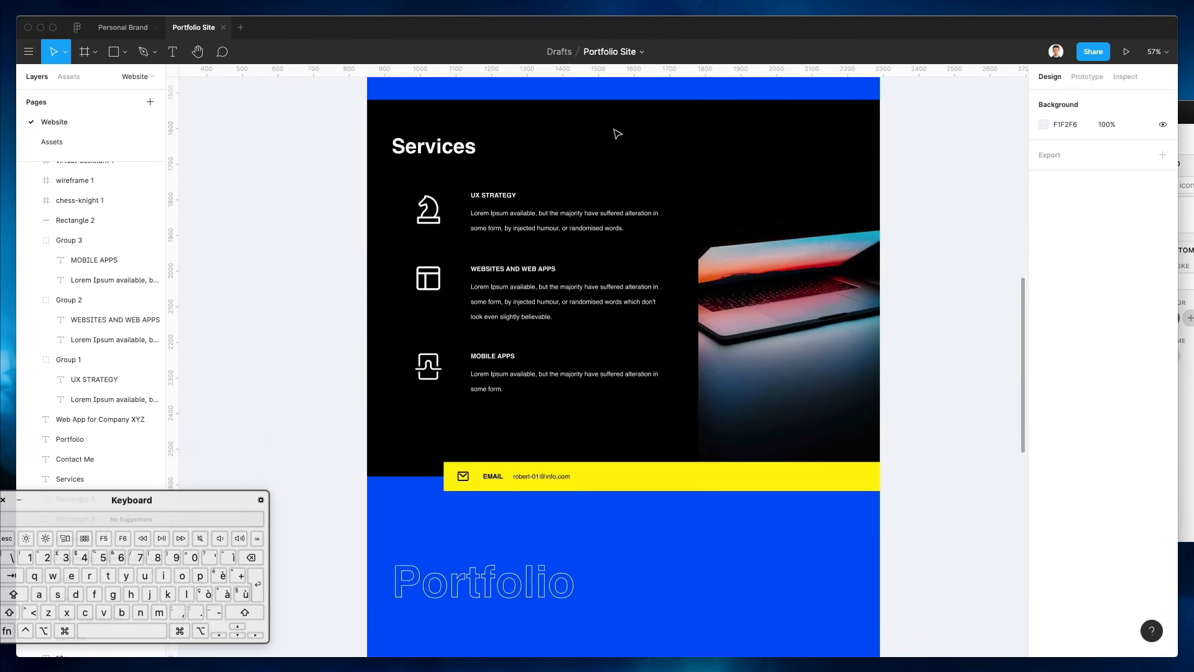
key("super+backslash")
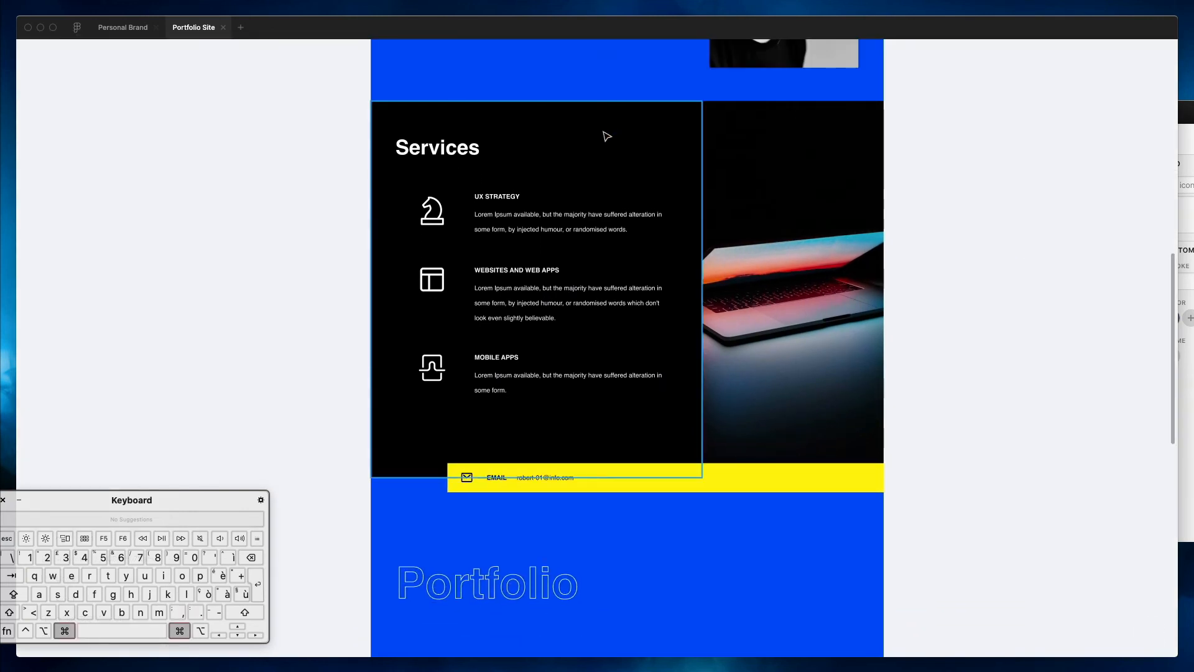
key("super+backslash")
scroll(808, 180, "up", 6)
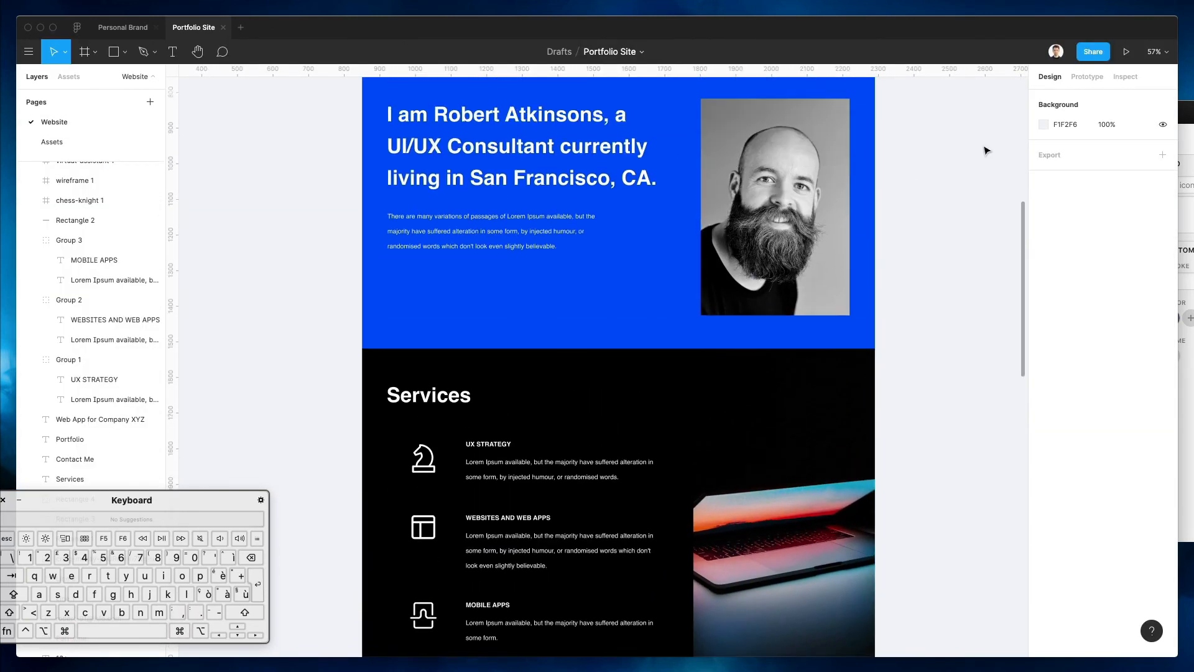
left_click(1043, 125)
Sample the page's blue and darken it to 002ED0 for the canvas background
left_click(896, 313)
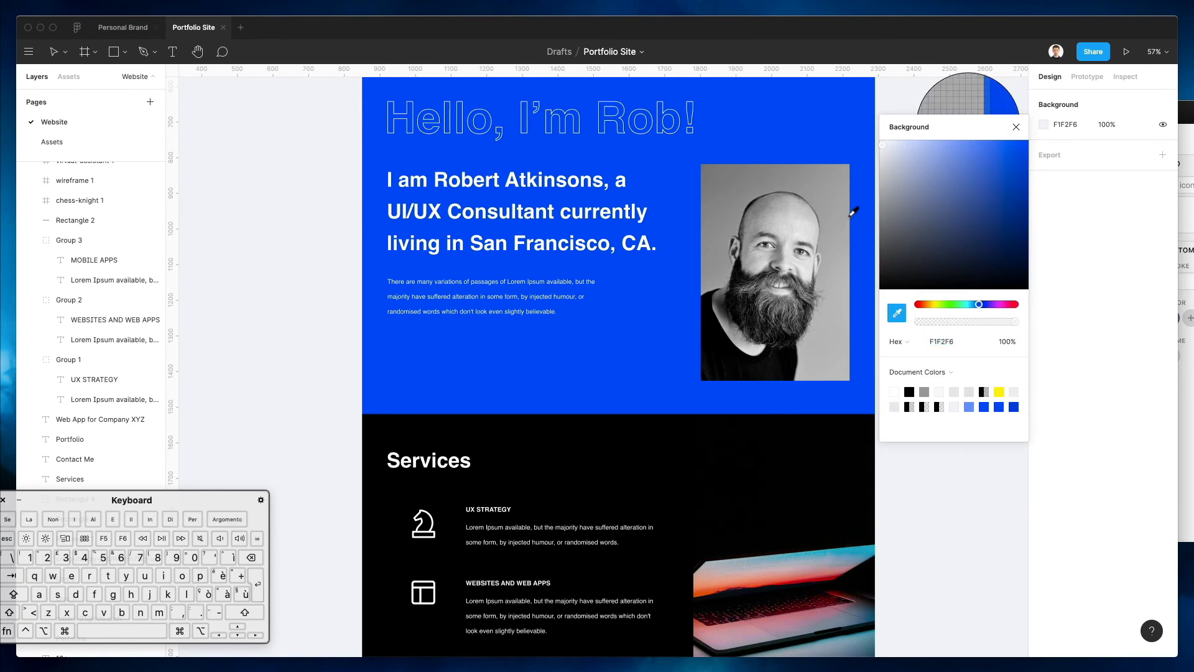
left_click(869, 216)
left_click_drag(963, 147, 1029, 148)
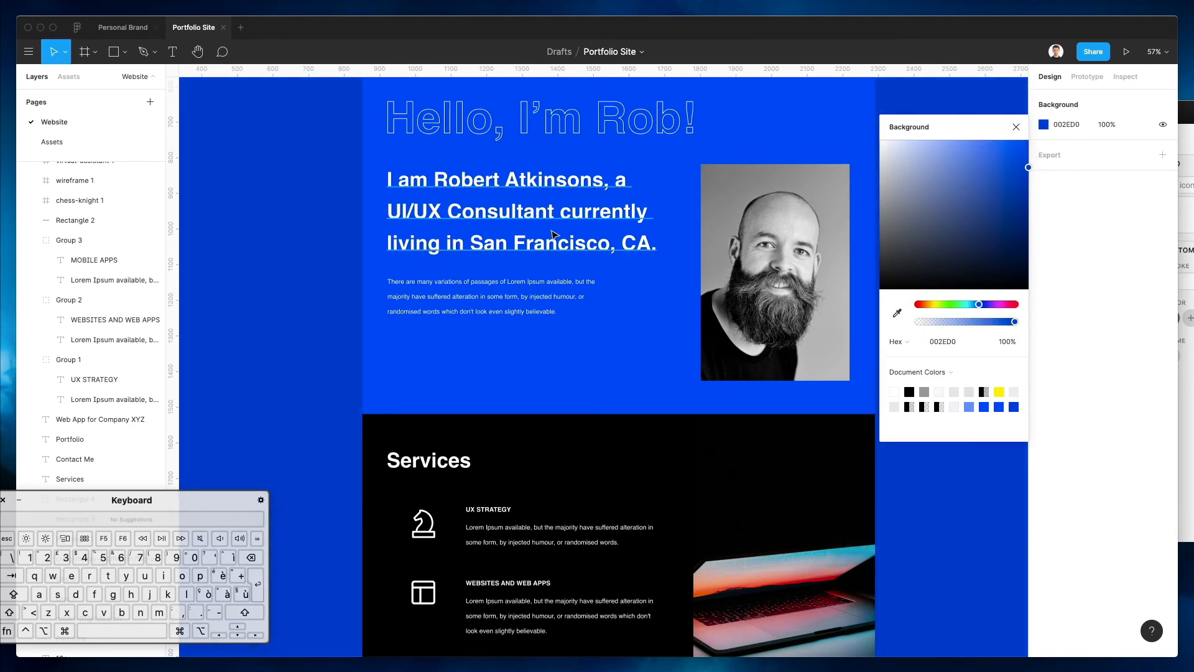
scroll(560, 227, "up", 10)
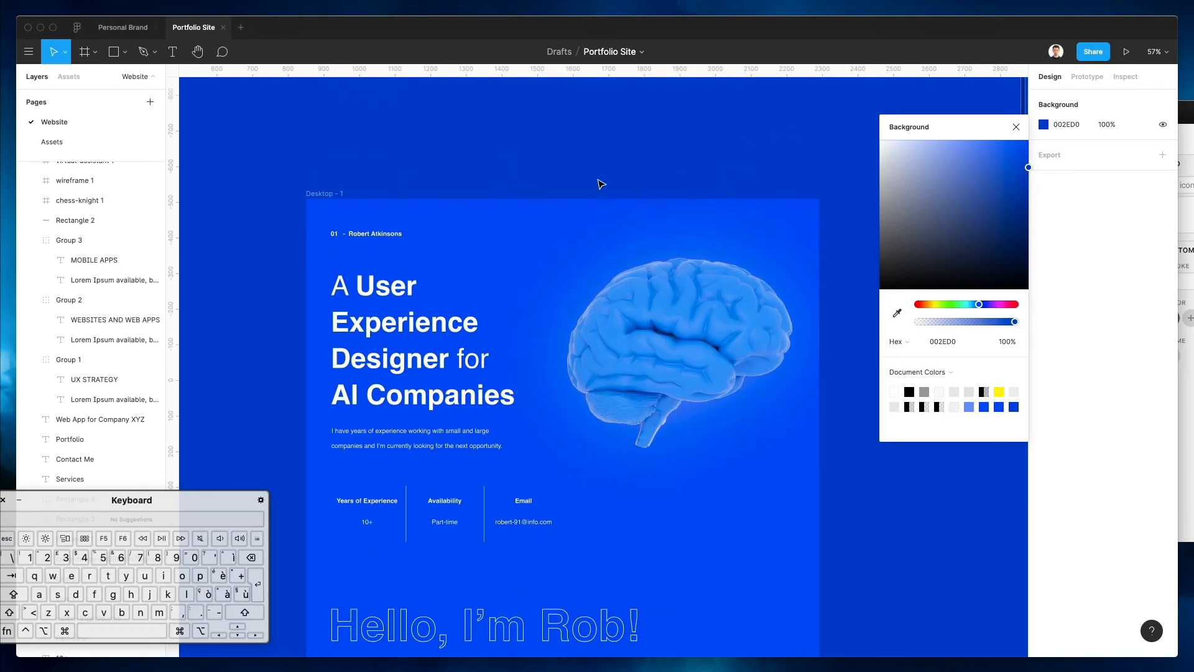
left_click(1016, 127)
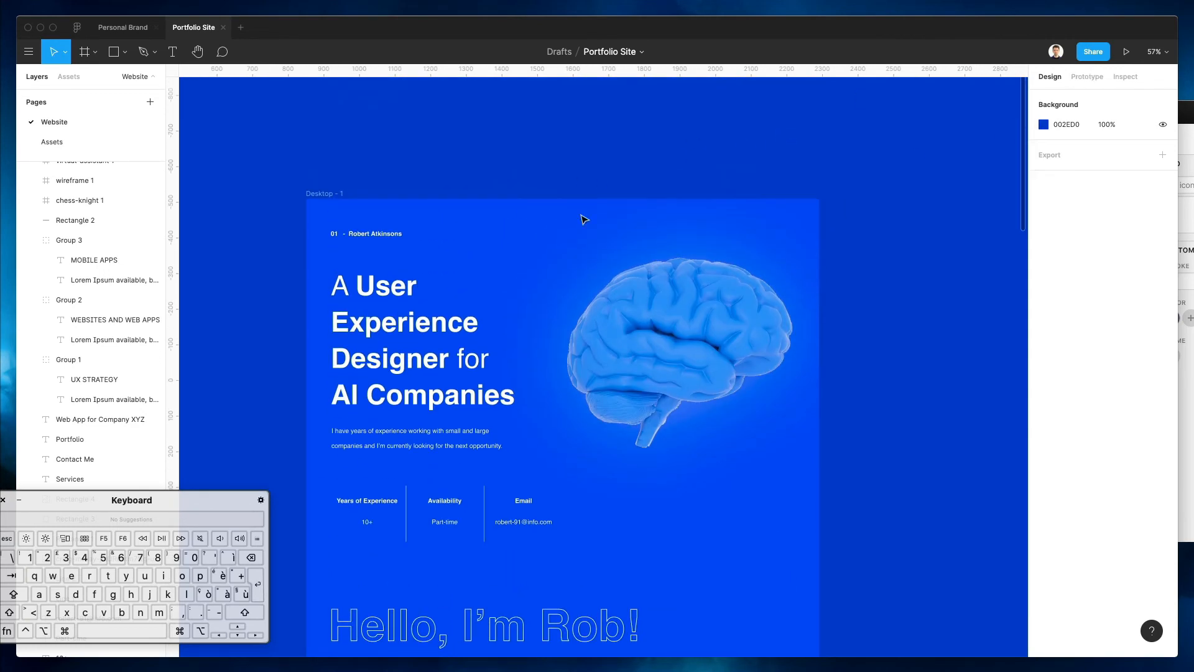
Start renaming the Desktop - 1 frame with its whole name selected
left_click(308, 189)
key("super+r")
key("Right")
key("shift+Left")
key("shift+Up")
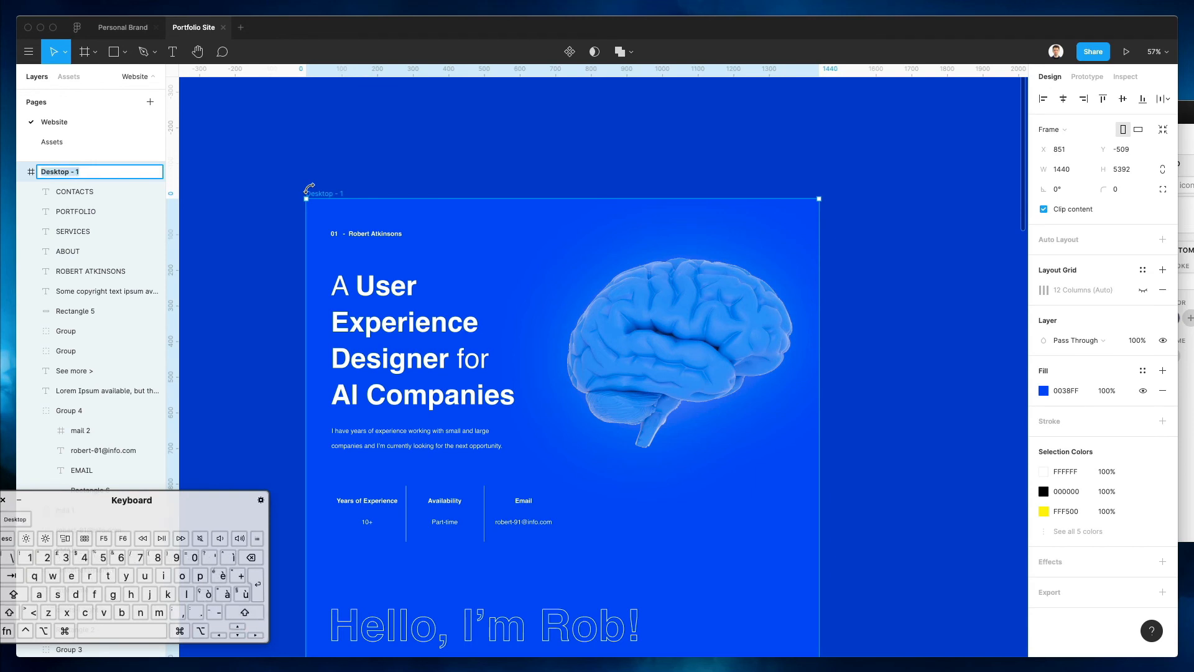
Rename the frame to '1'
type("1")
key("Return")
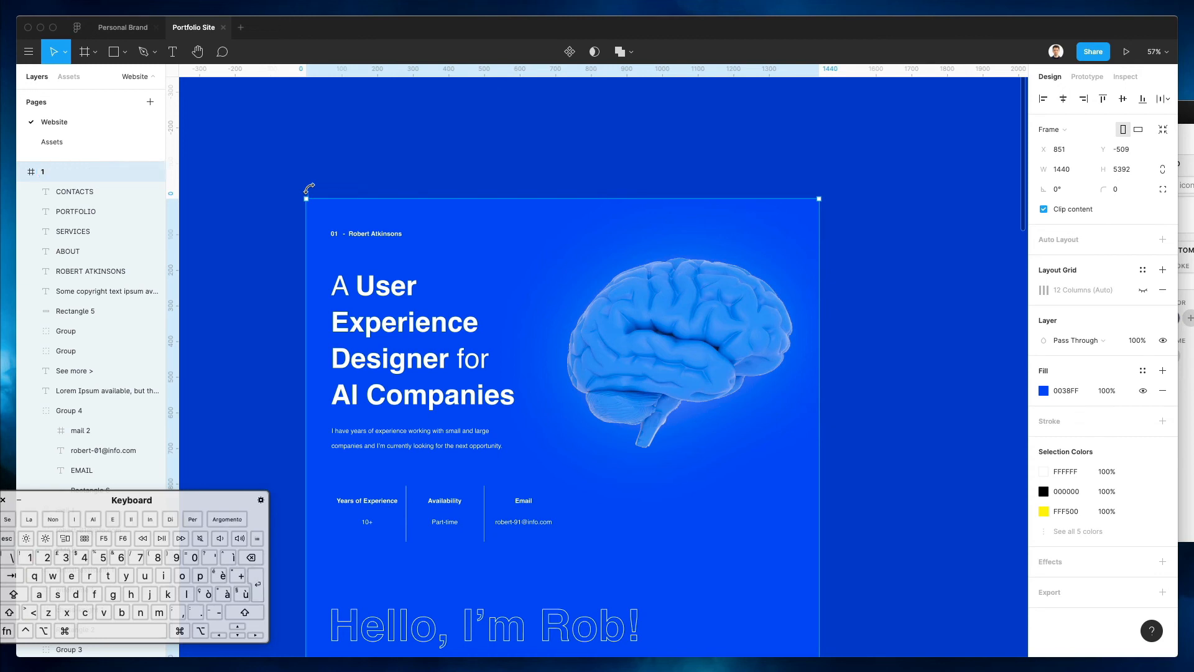
left_click(361, 159)
Group the 01 and name header labels into a group named 'Name'
left_click(355, 236)
scroll(303, 224, "down", 2)
scroll(302, 225, "left", 2)
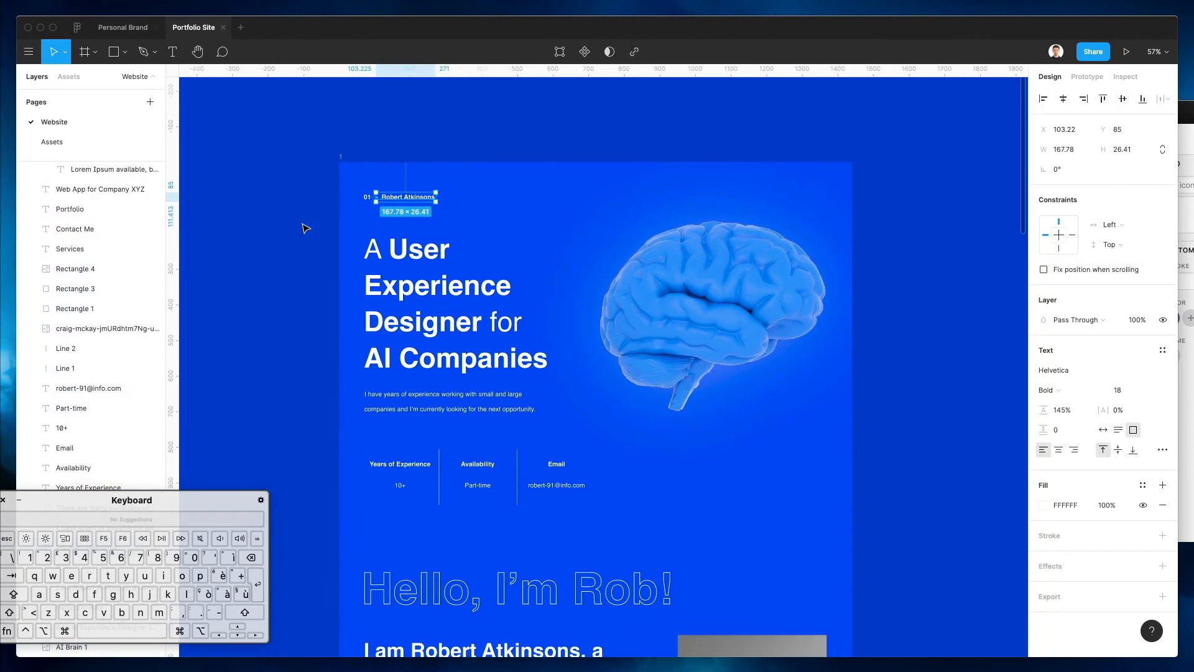
left_click_drag(177, 506, 347, 493)
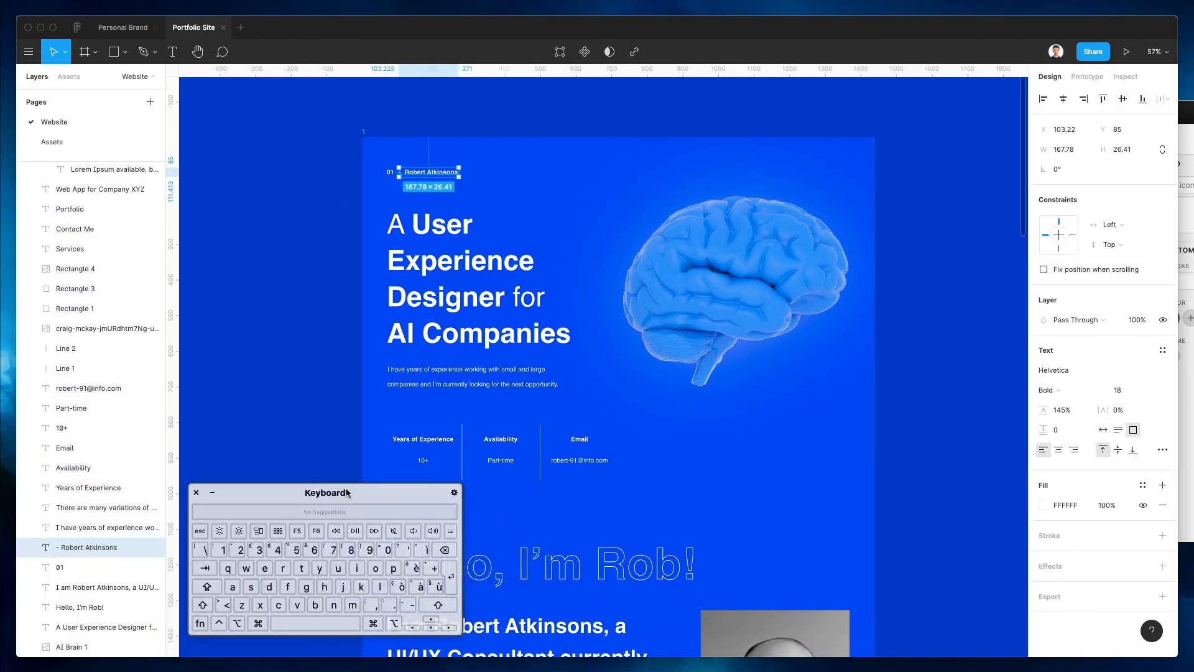
left_click_drag(460, 193, 352, 145)
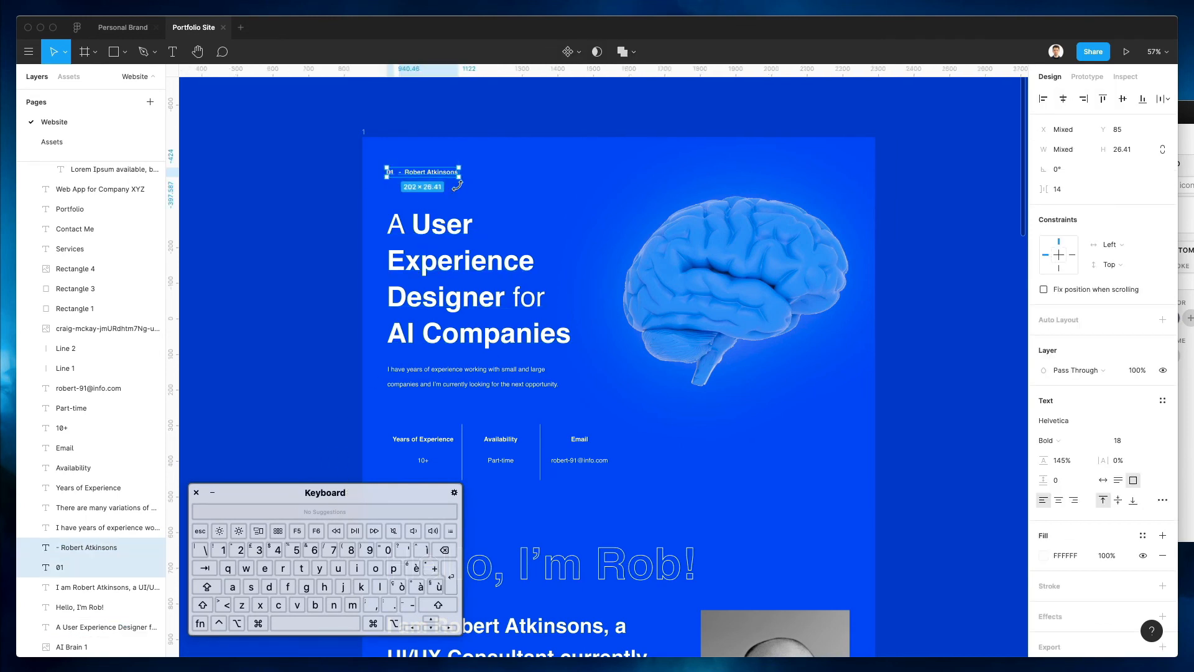
key("super+g")
key("super+r")
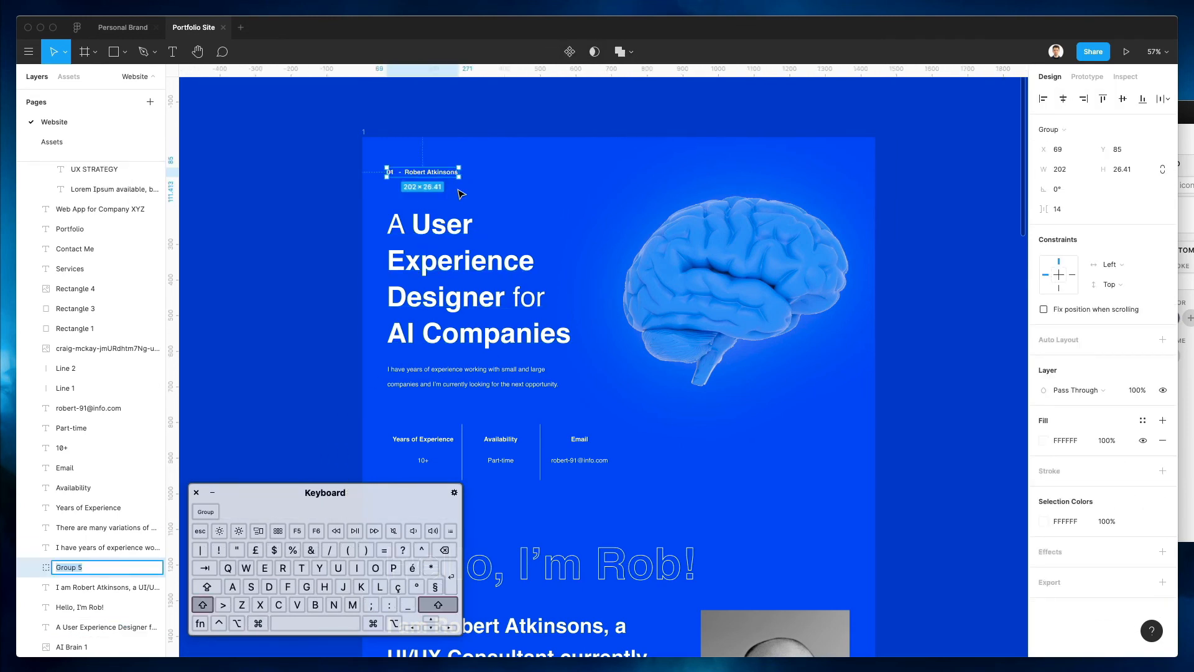
type("Name")
key("Return")
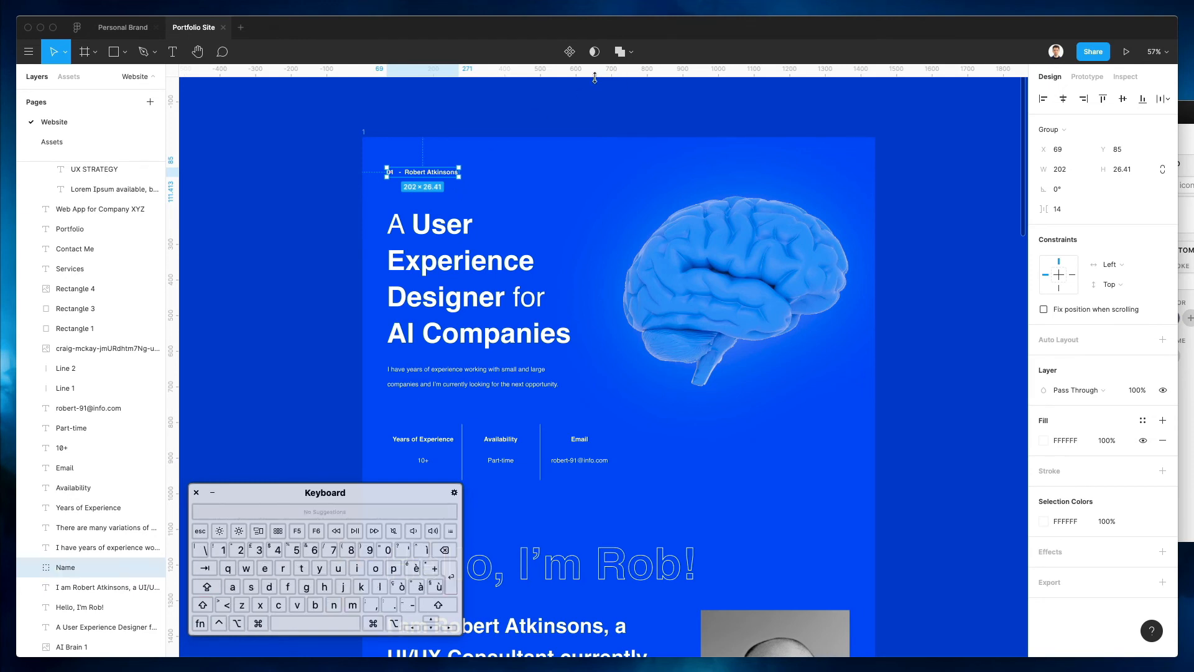
Raise the Name group to the top of frame 1's layer stack
right_click(441, 178)
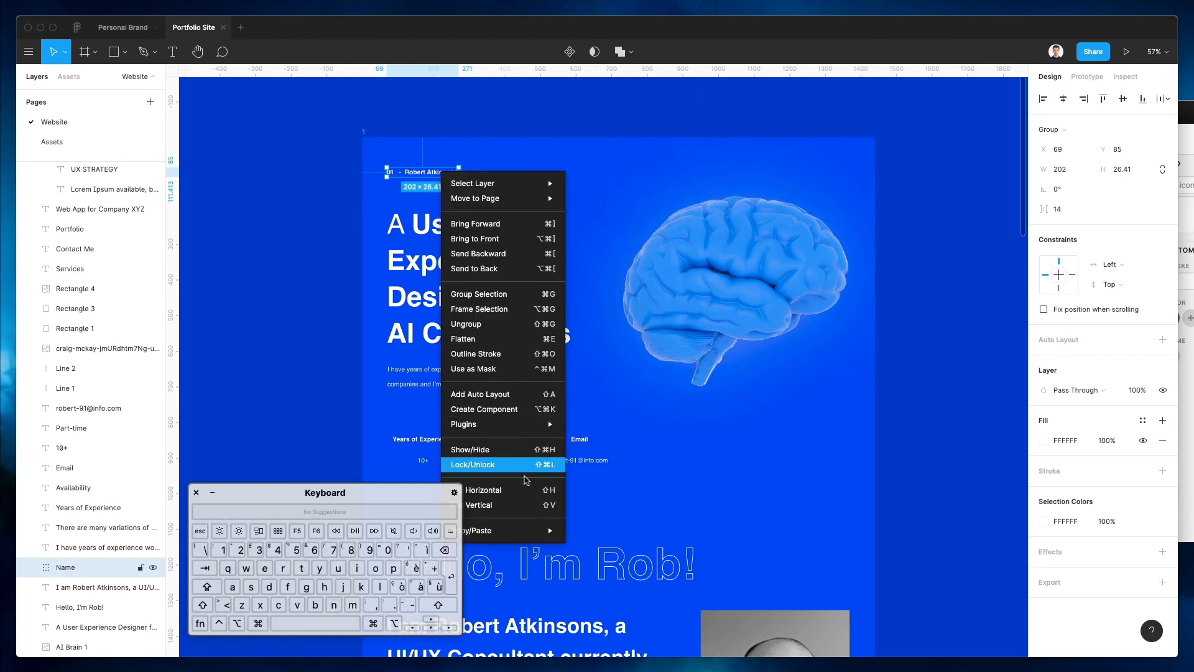
mouse_move(528, 424)
left_click(837, 141)
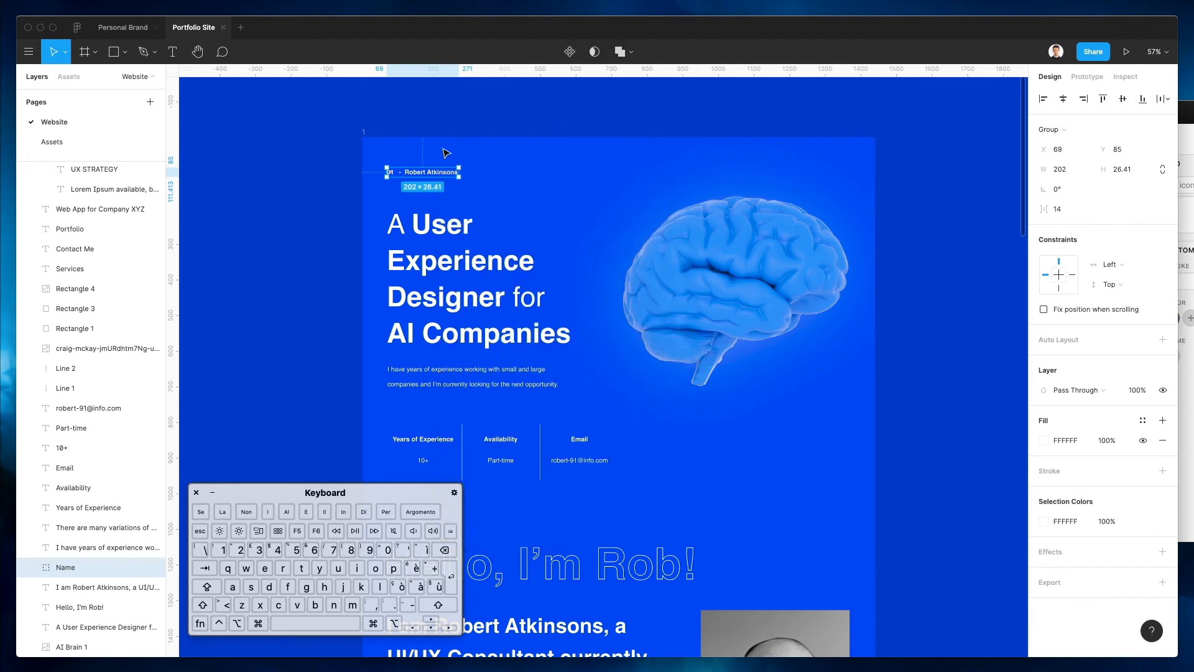
key("super+alt+Up")
key("super+alt+Up")
key("super+alt+Up")
key("super+alt+Up")
key("super+alt+Up")
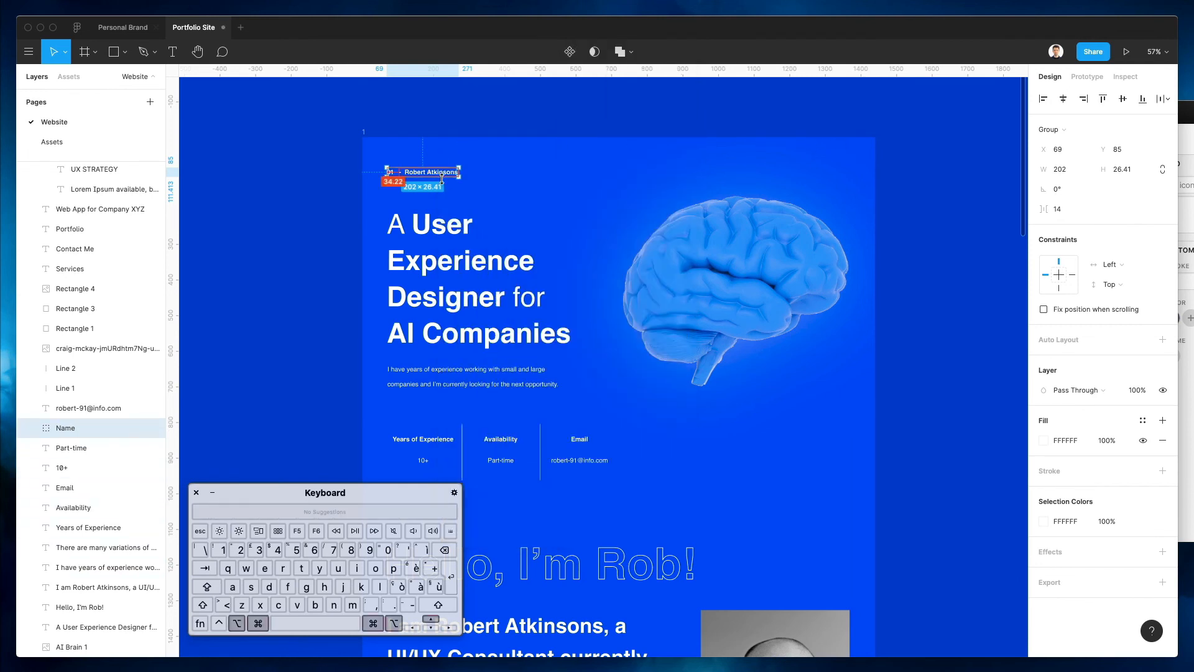
key("super+alt+Up")
key("super+alt+Up")
key("super+alt+Up")
key("super+alt+Up")
key("super+alt+Up")
key("super+alt+Up")
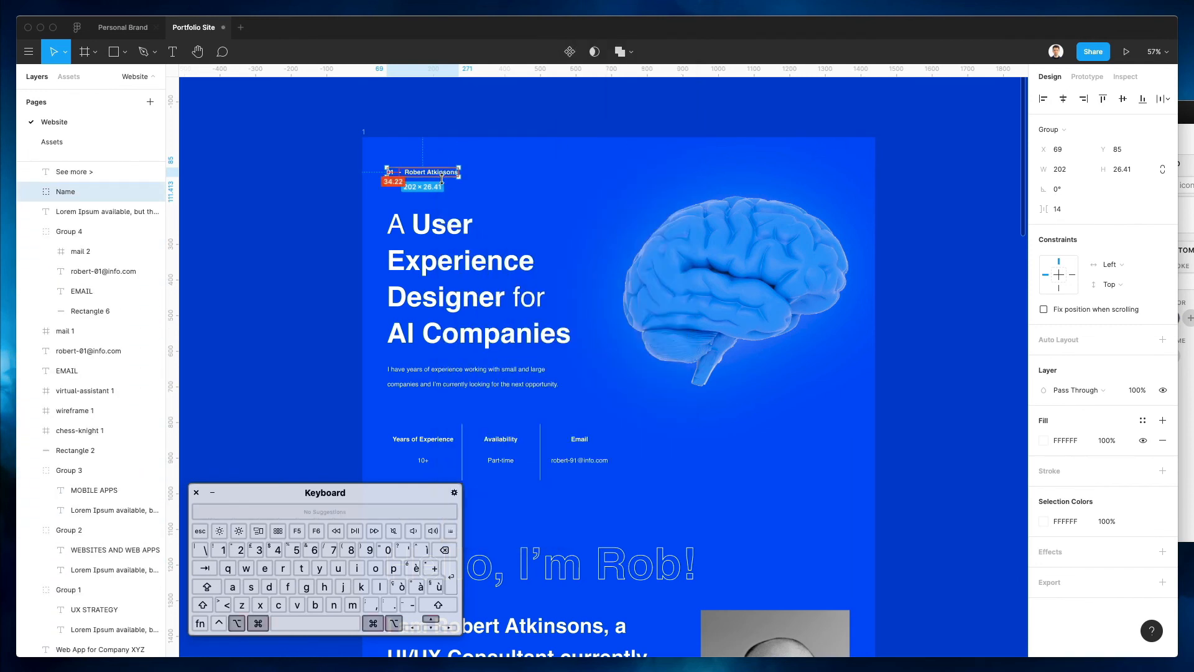
key("super+alt+Up")
key("super+alt+Up")
key("super+alt+Up")
key("super+alt+Up")
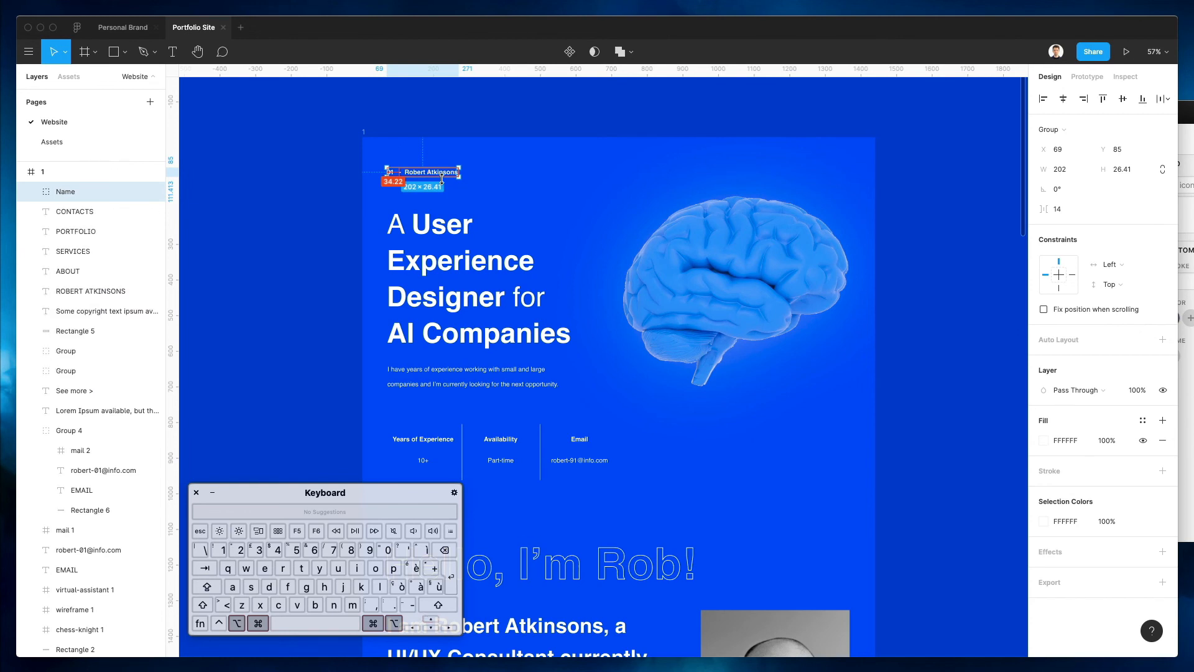
Select the hero headline, paragraph and brain image to inspect their layers
left_click(554, 150)
left_click(459, 268)
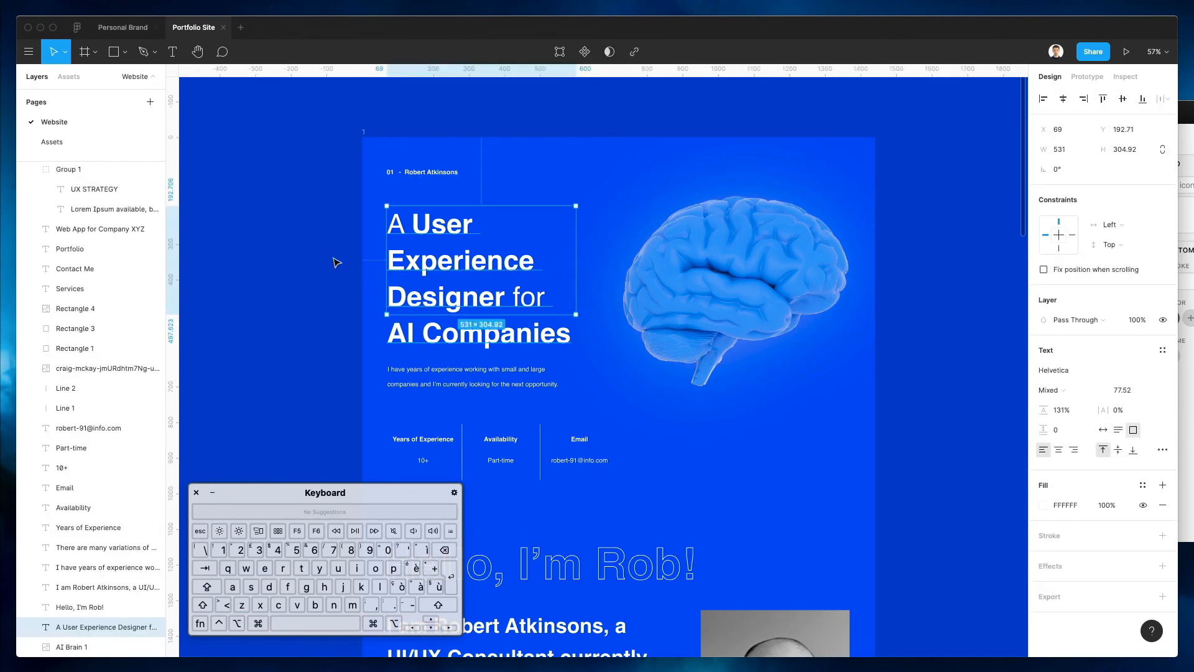
left_click_drag(325, 238, 889, 415)
left_click(748, 294)
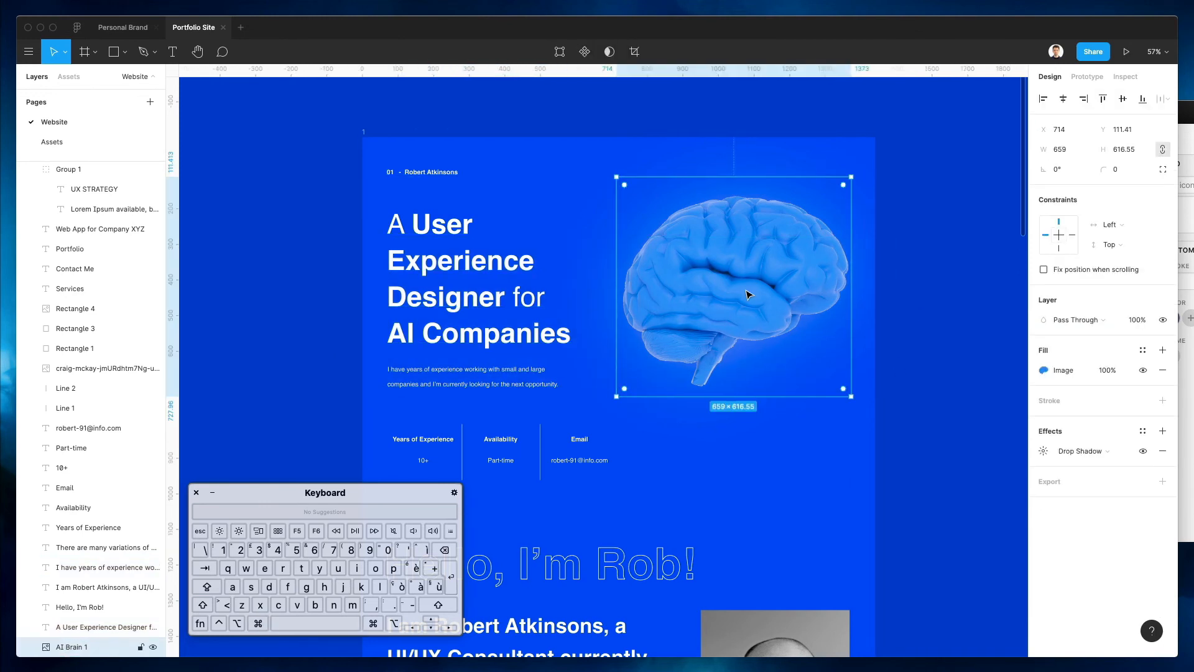
left_click(451, 308)
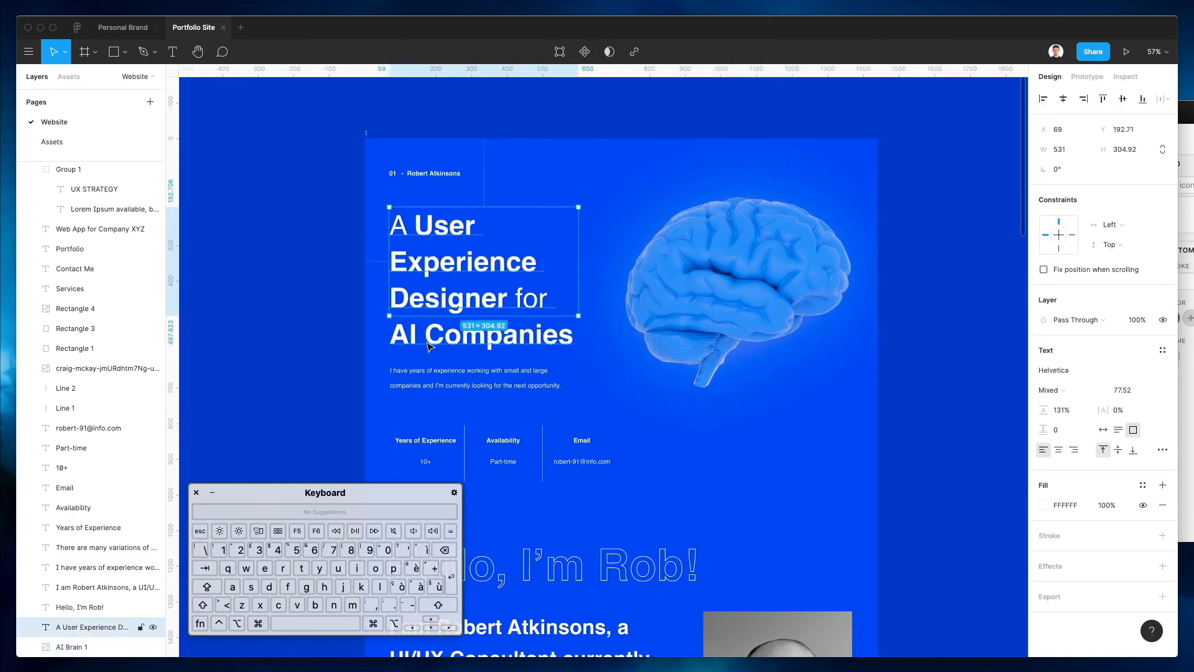
left_click(451, 371)
left_click(430, 337)
Select the stats row and edit the Line 2 and Line 1 divider layer names
left_click_drag(364, 412, 640, 480)
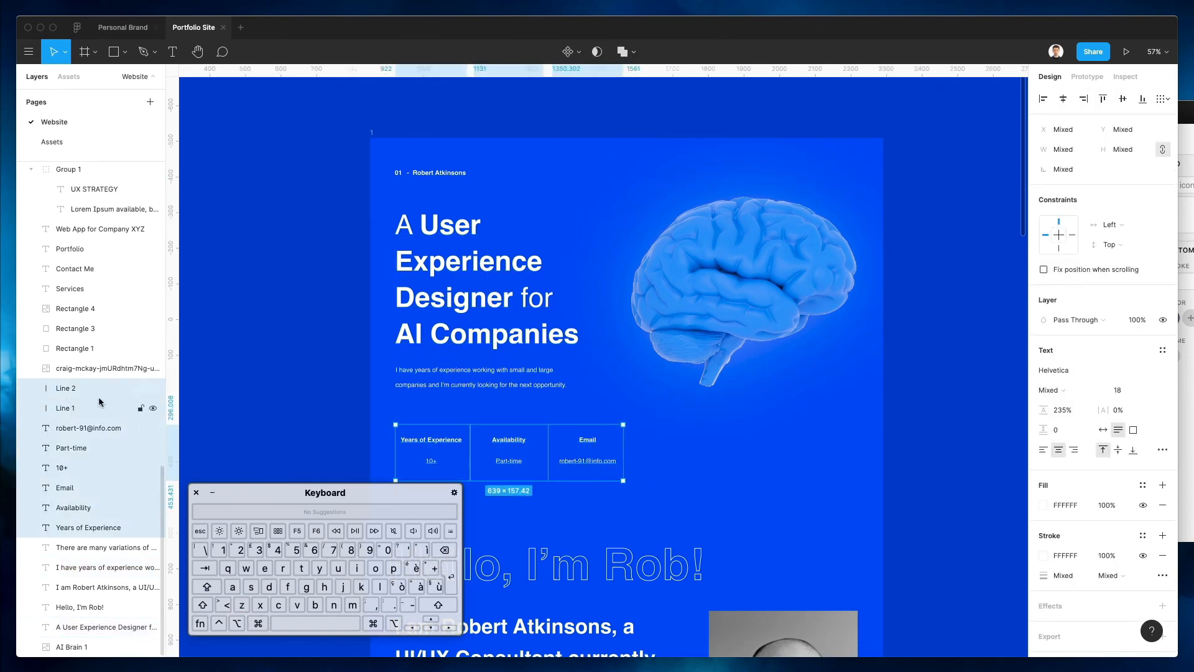
left_click(59, 388)
key("Right")
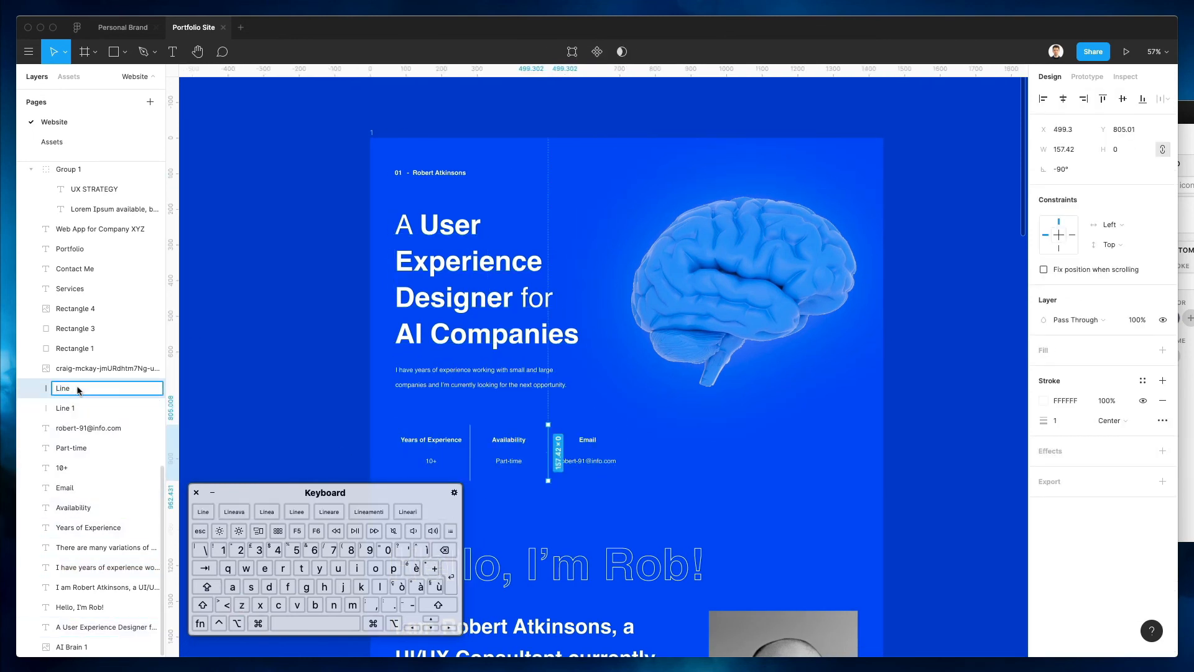
left_click(62, 408)
double_click(73, 408)
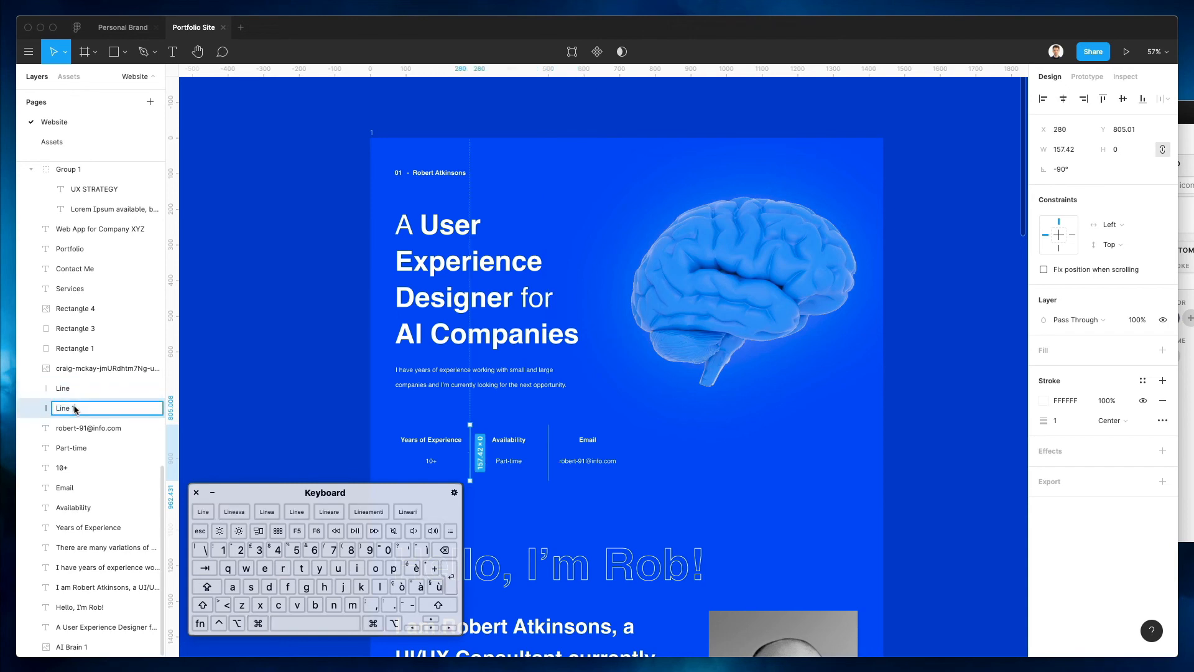
key("Return")
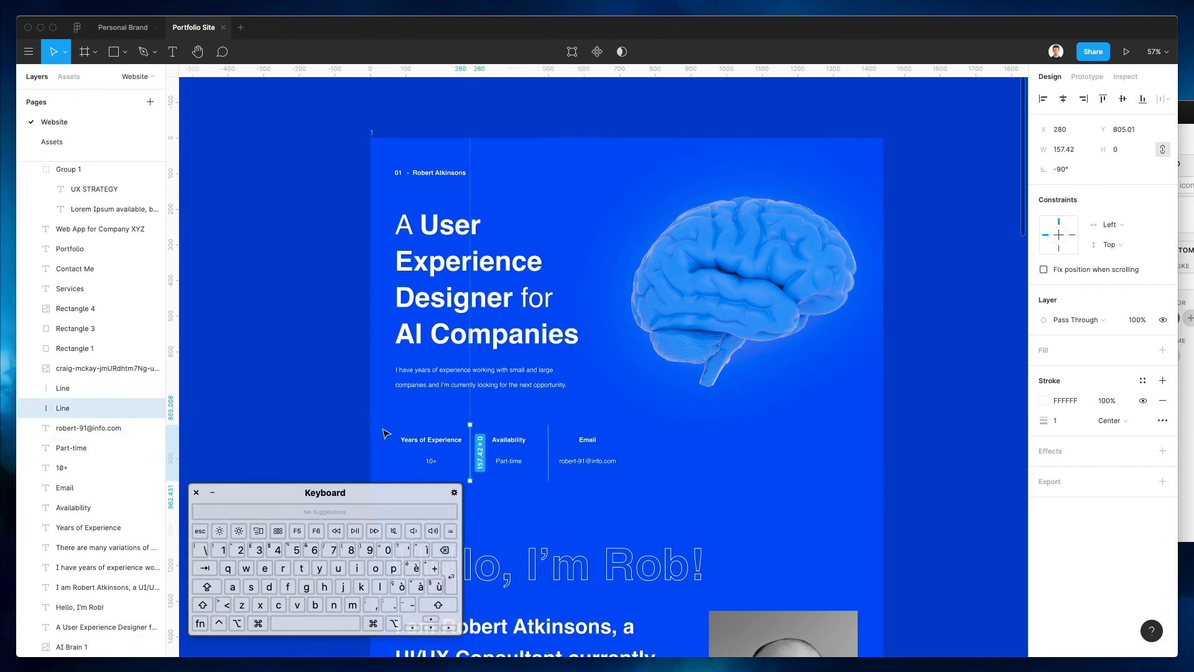
Group the experience, availability and email stats as 'Years + Availability + Email'
left_click_drag(361, 419, 727, 480)
scroll(688, 487, "down", 1)
key("super+g")
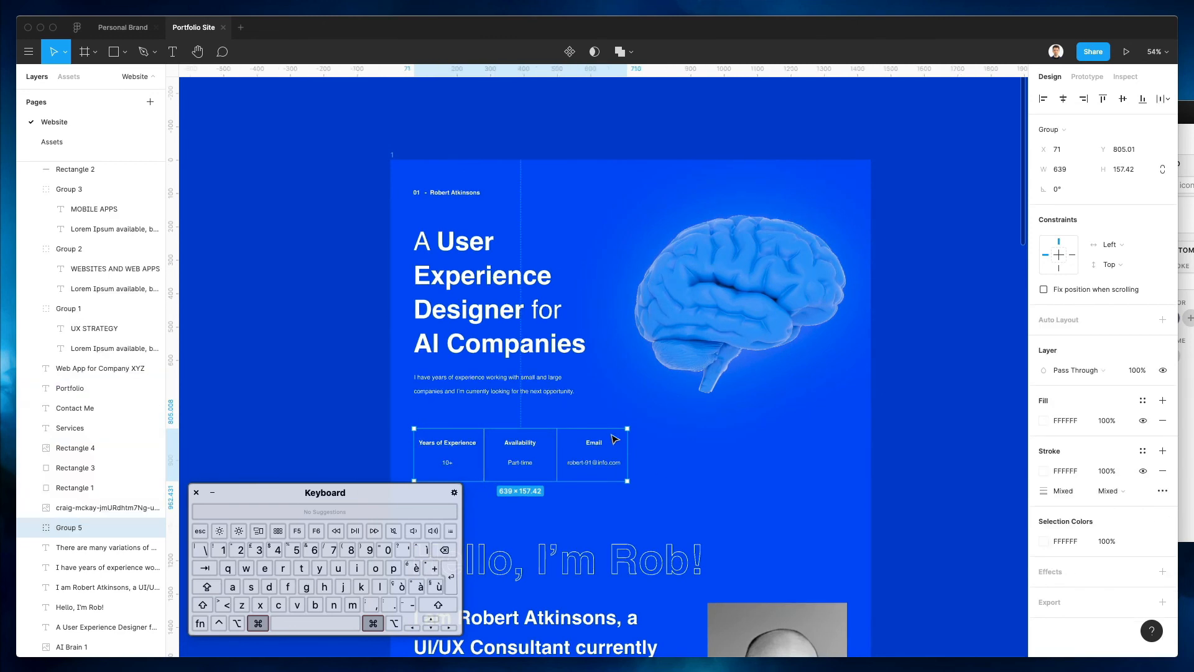
key("super+r")
type("Years + A")
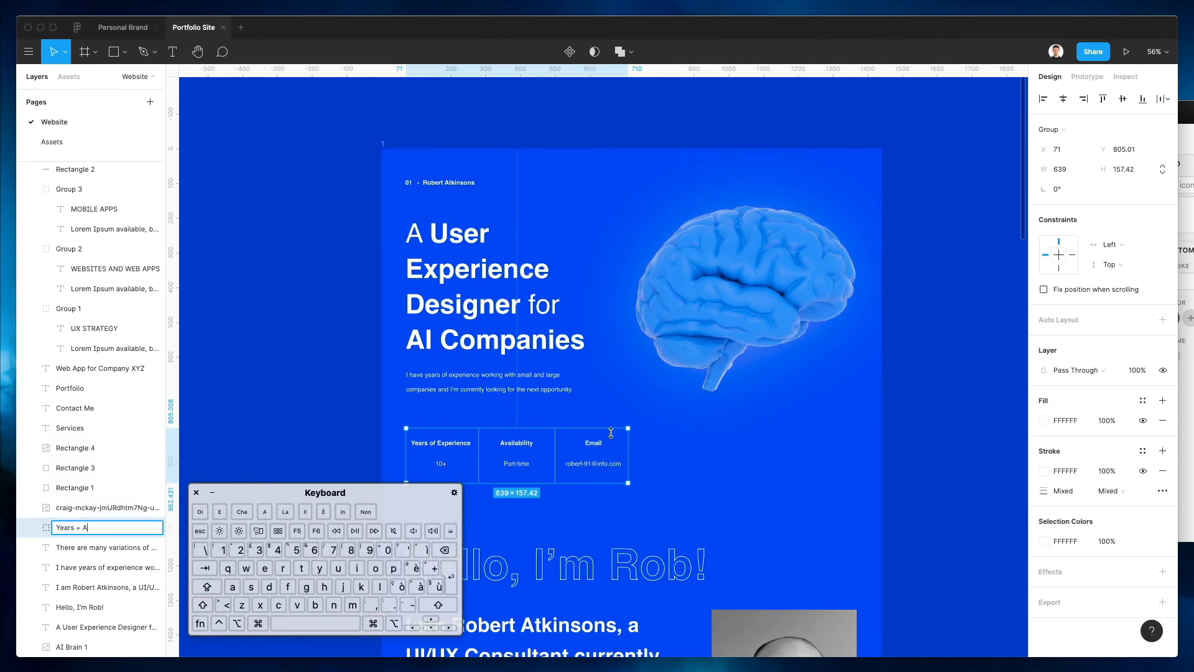
type("vailability + Email")
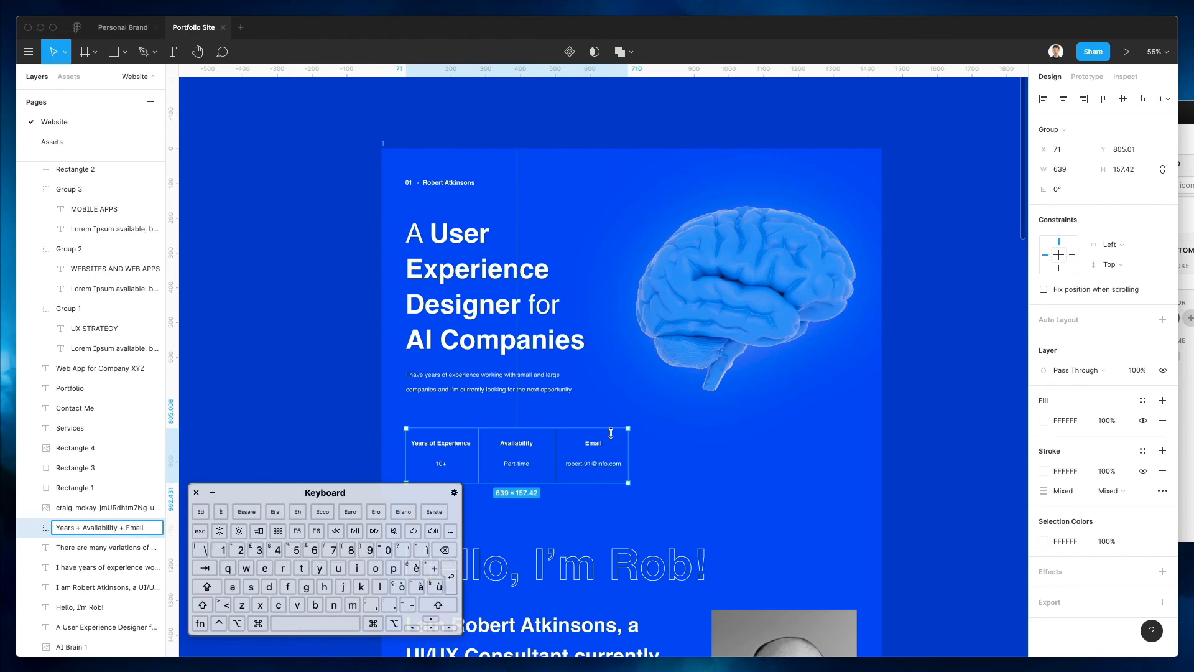
key("Return")
Group the hero text, brain image and stats group into one hero group
left_click_drag(346, 235, 812, 478)
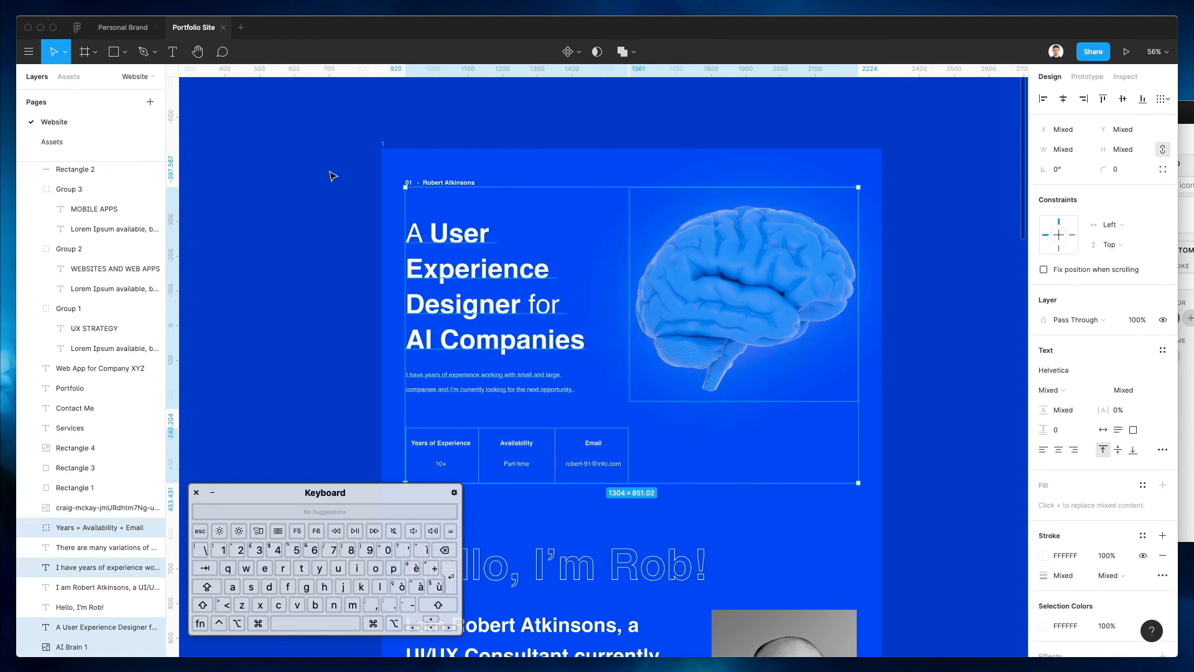
left_click_drag(337, 175, 872, 497)
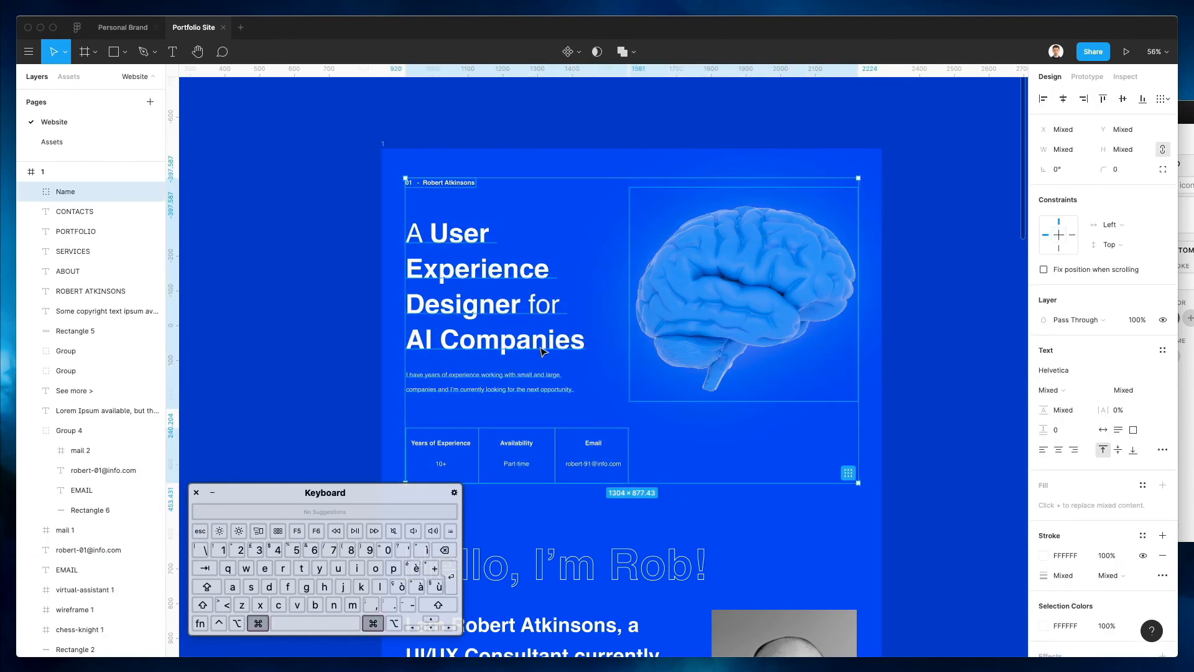
key("super+g")
Rename the new hero group to '1. Head'
key("super+r")
type("1")
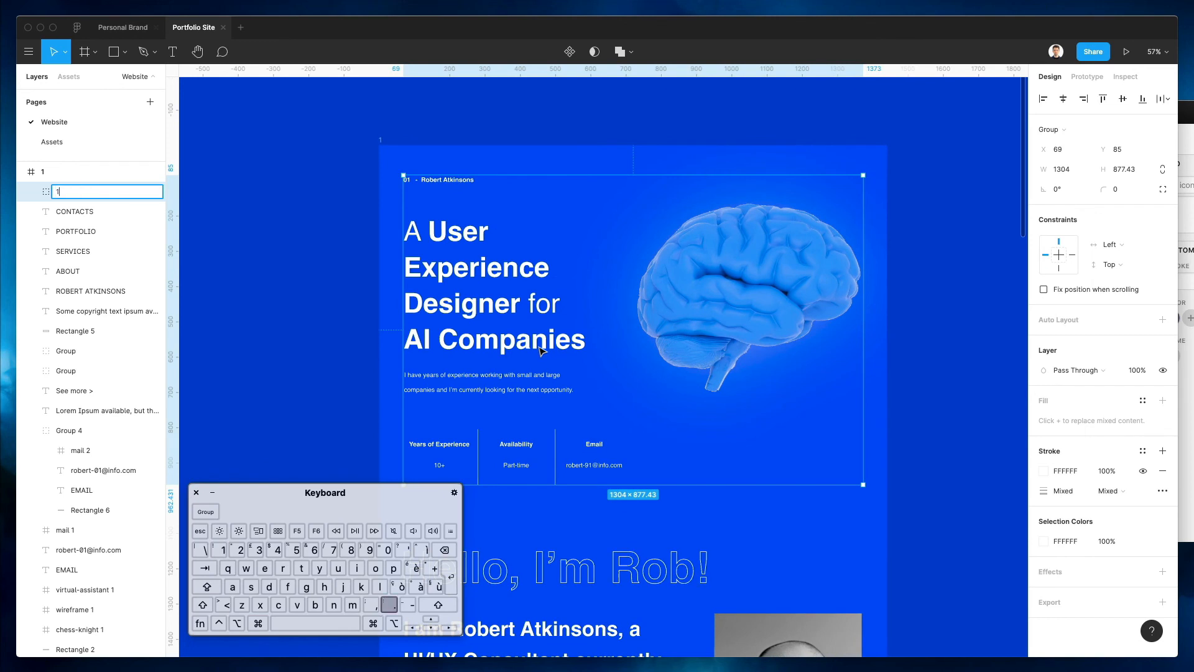
type(". Top Heade")
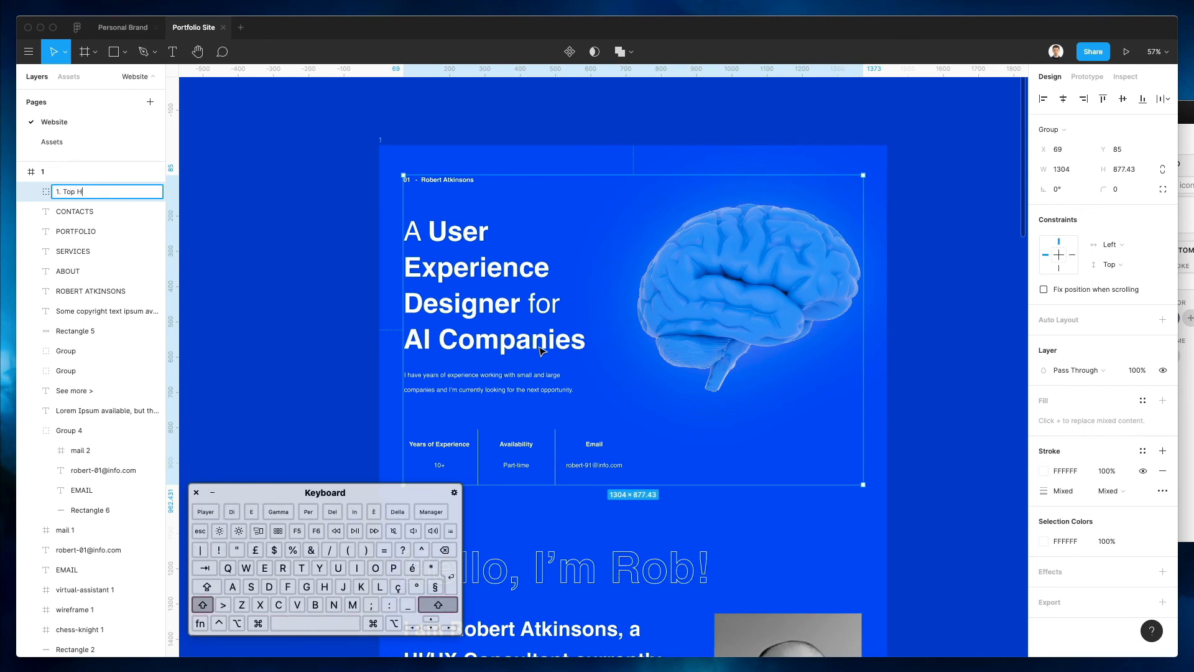
key("alt+shift+Left")
key("alt+shift+Left")
type("Head")
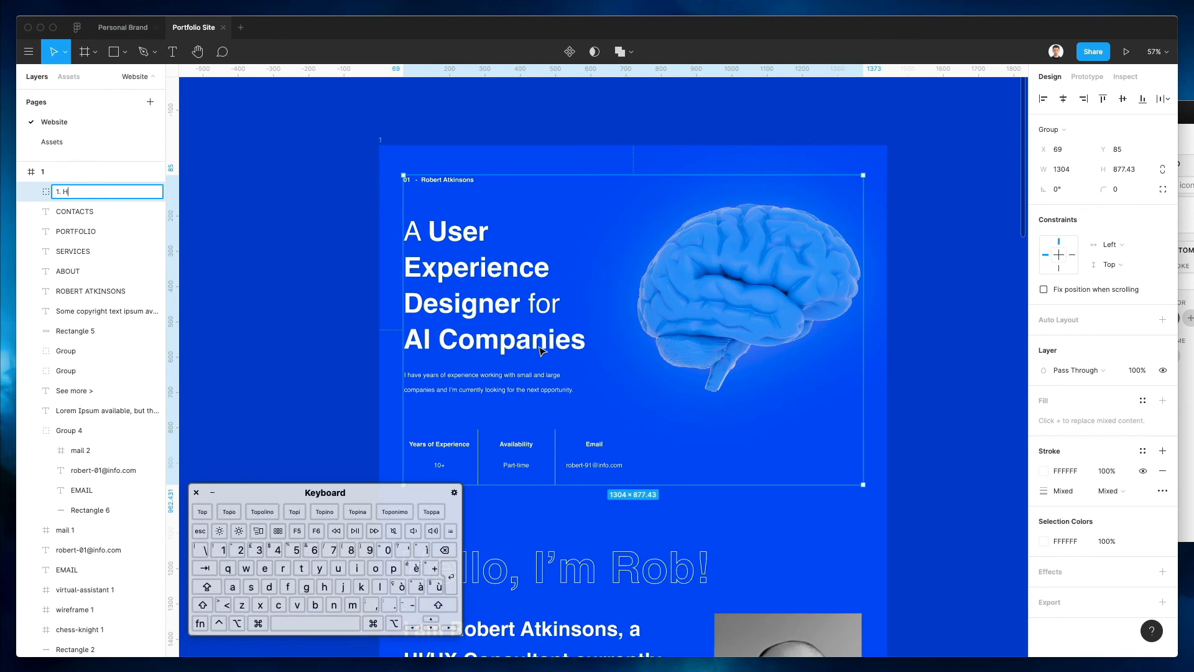
key("Return")
Rename the portrait photo layer to 'Profile'
left_click(576, 125)
scroll(576, 126, "down", 6)
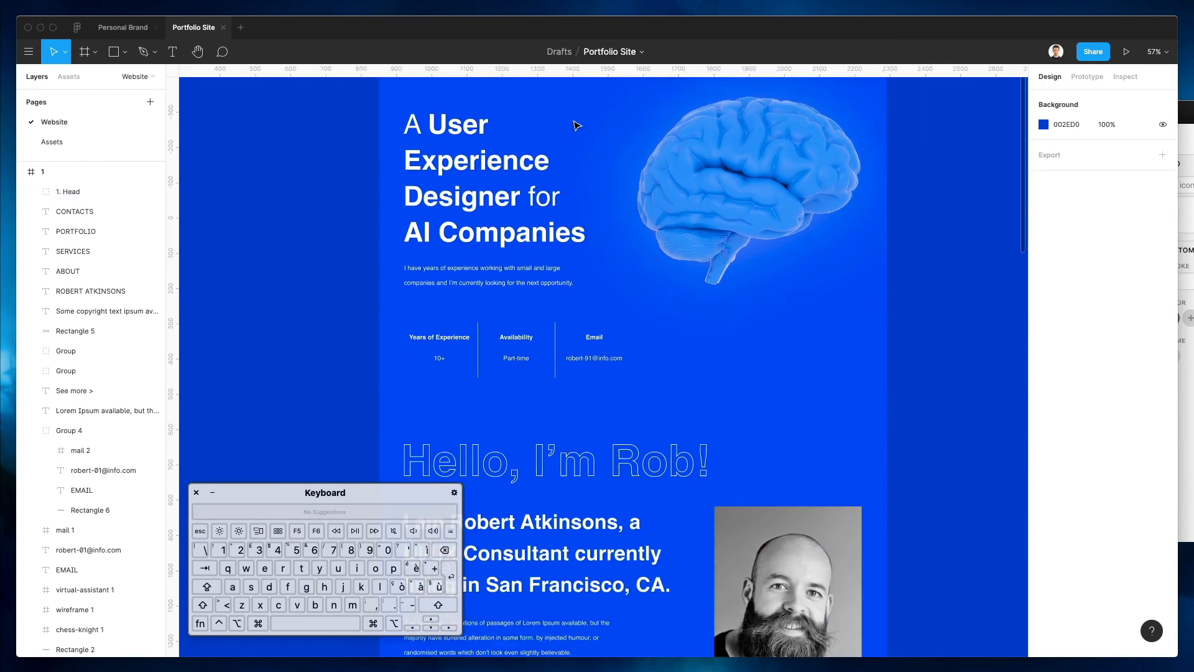
left_click(479, 180)
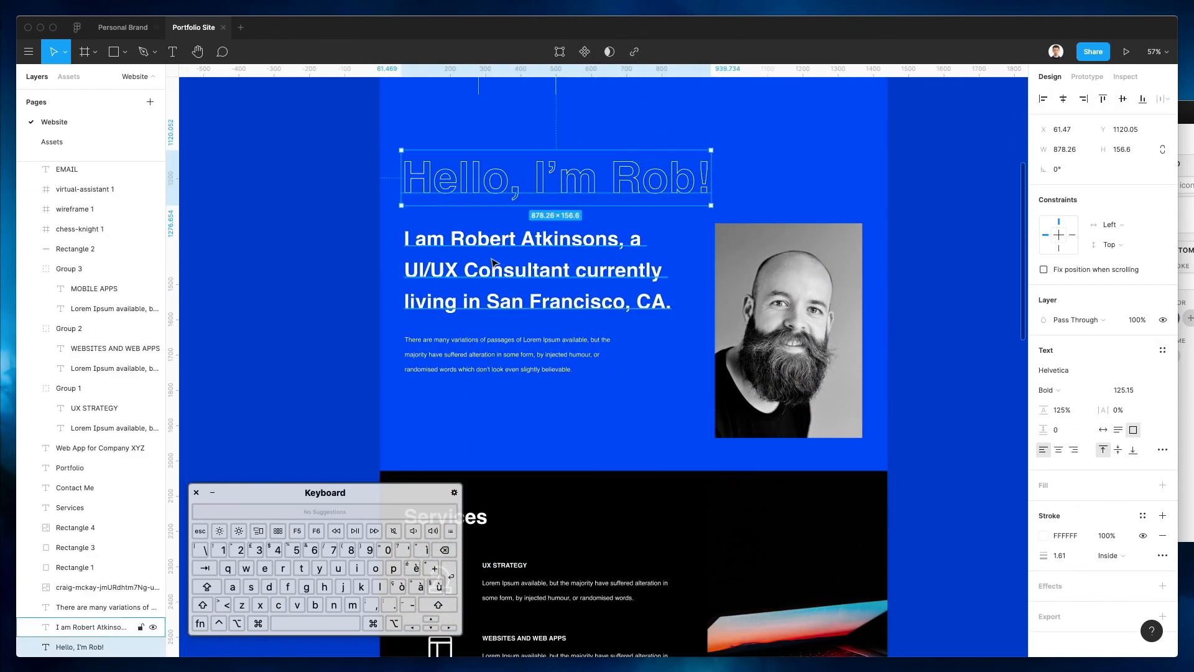
left_click(790, 348)
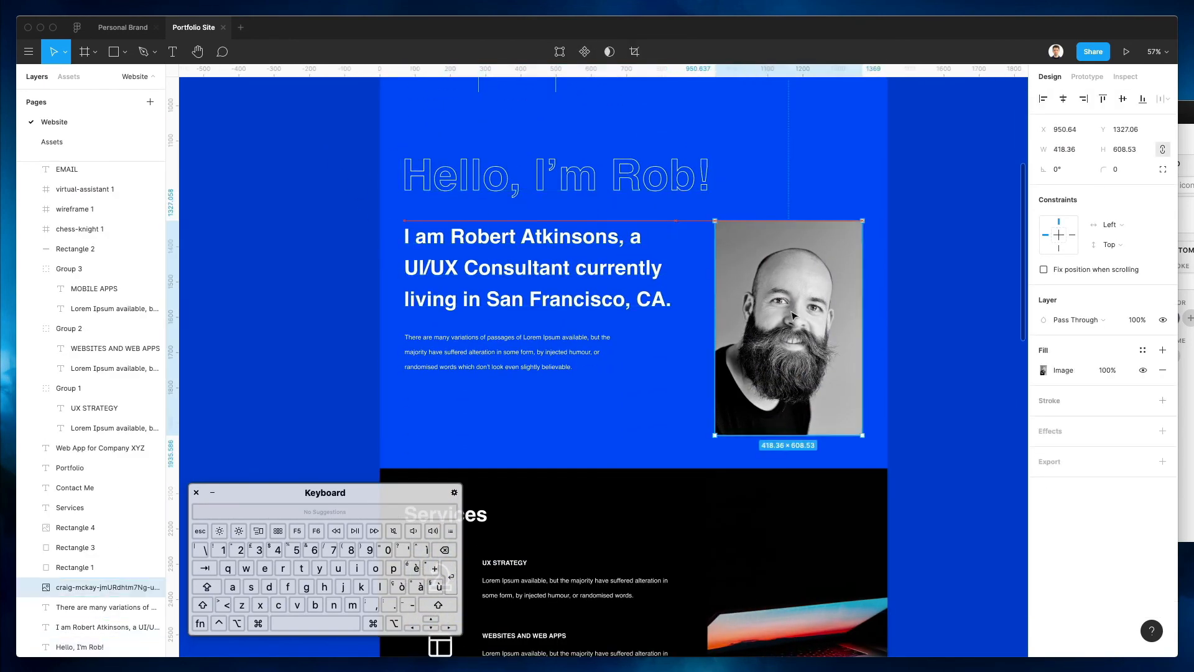
key("super+r")
type("Profile")
key("Return")
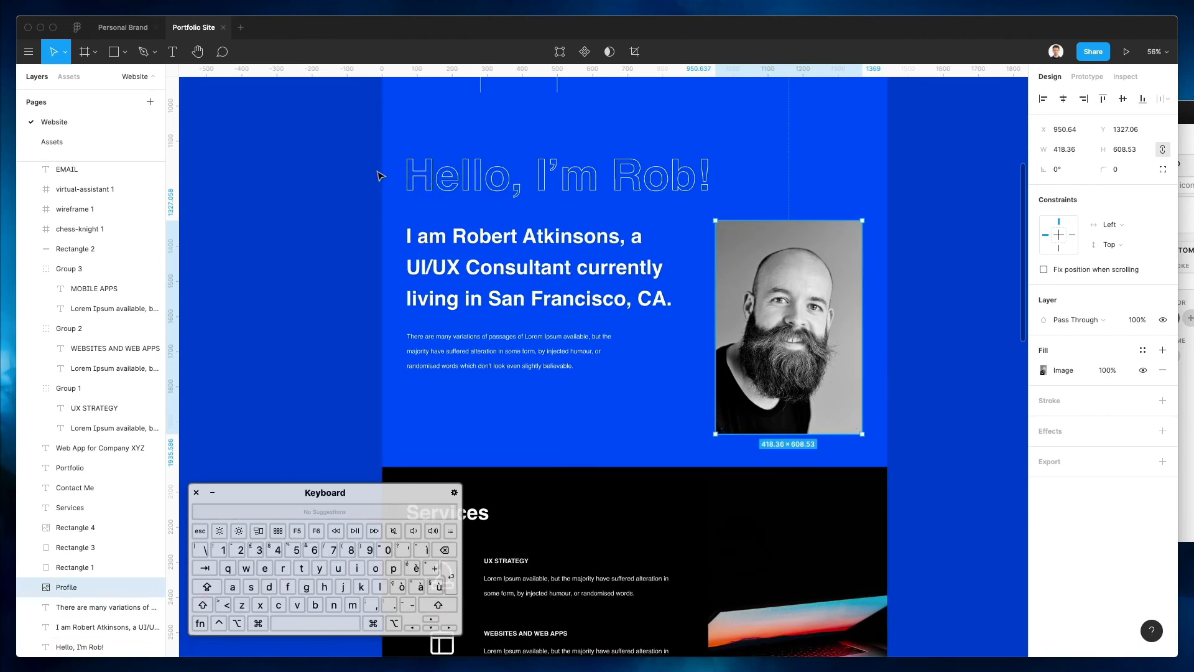
Group the bio heading, texts and portrait into a group named '2. About'
left_click_drag(368, 167, 859, 386)
key("super+g")
key("super+r")
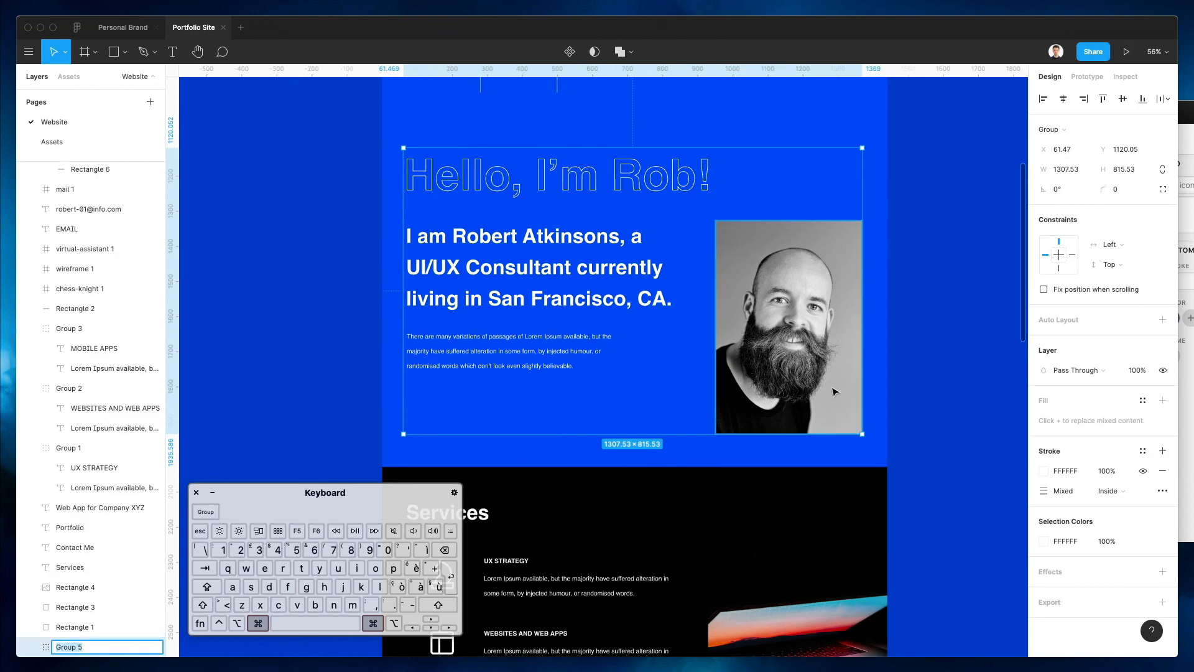
type("2. Ab")
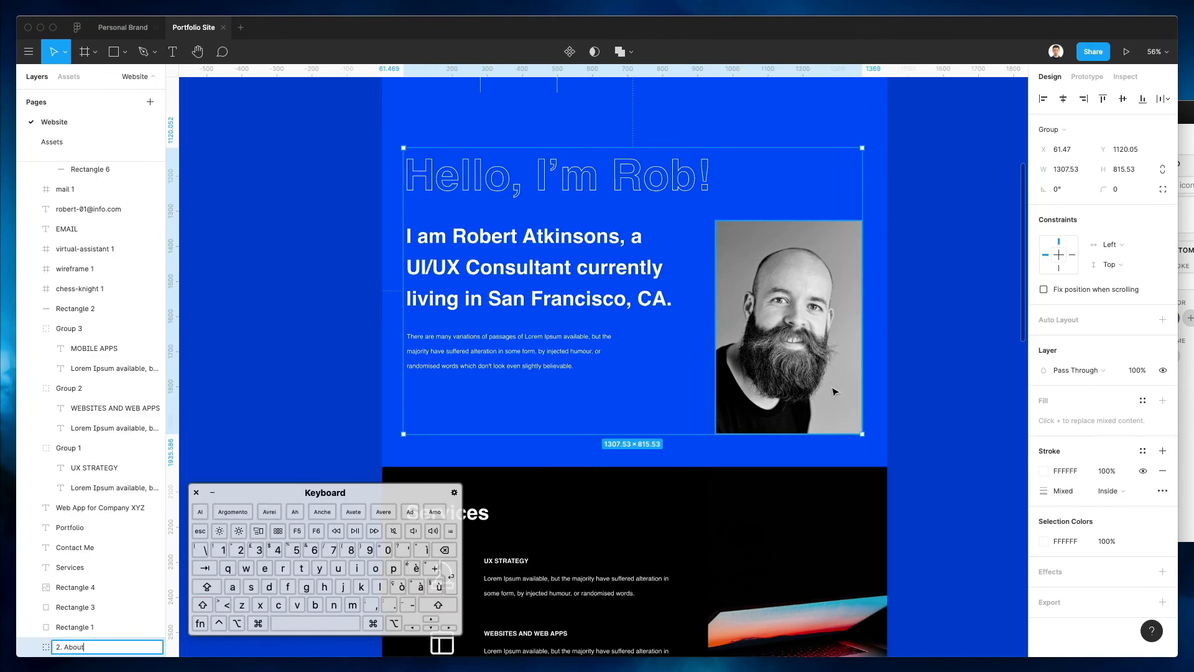
type("out")
key("Return")
Rename the Websites and Web Apps service group to '2'
scroll(835, 391, "down", 5)
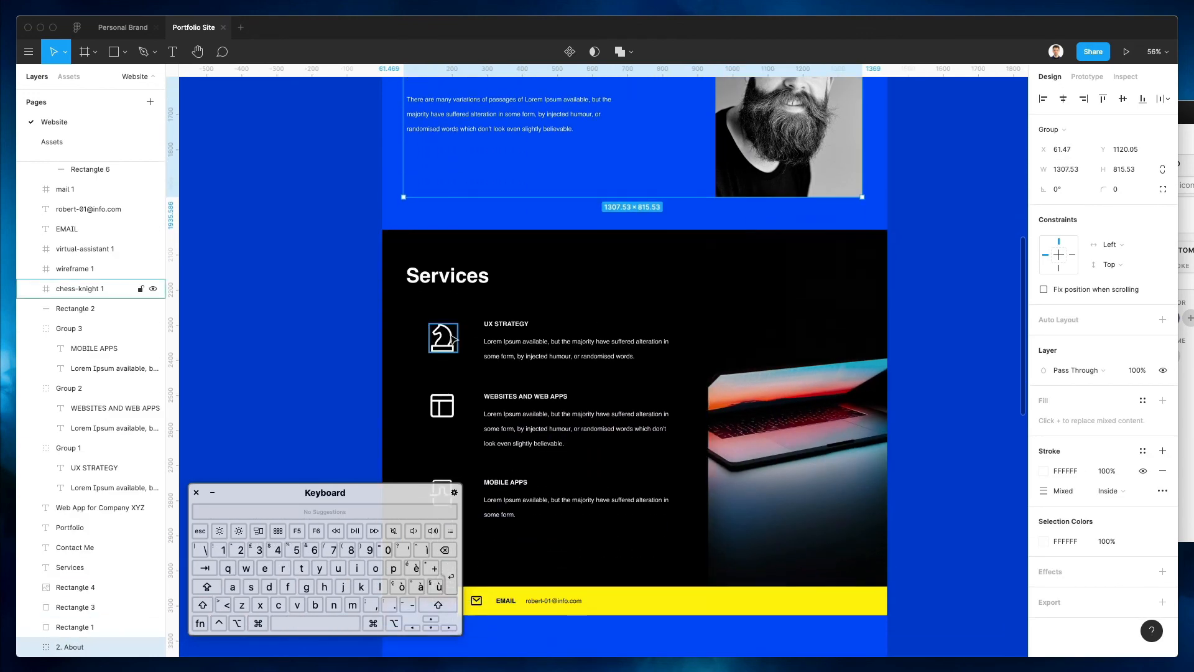
left_click(446, 292)
scroll(446, 292, "down", 2)
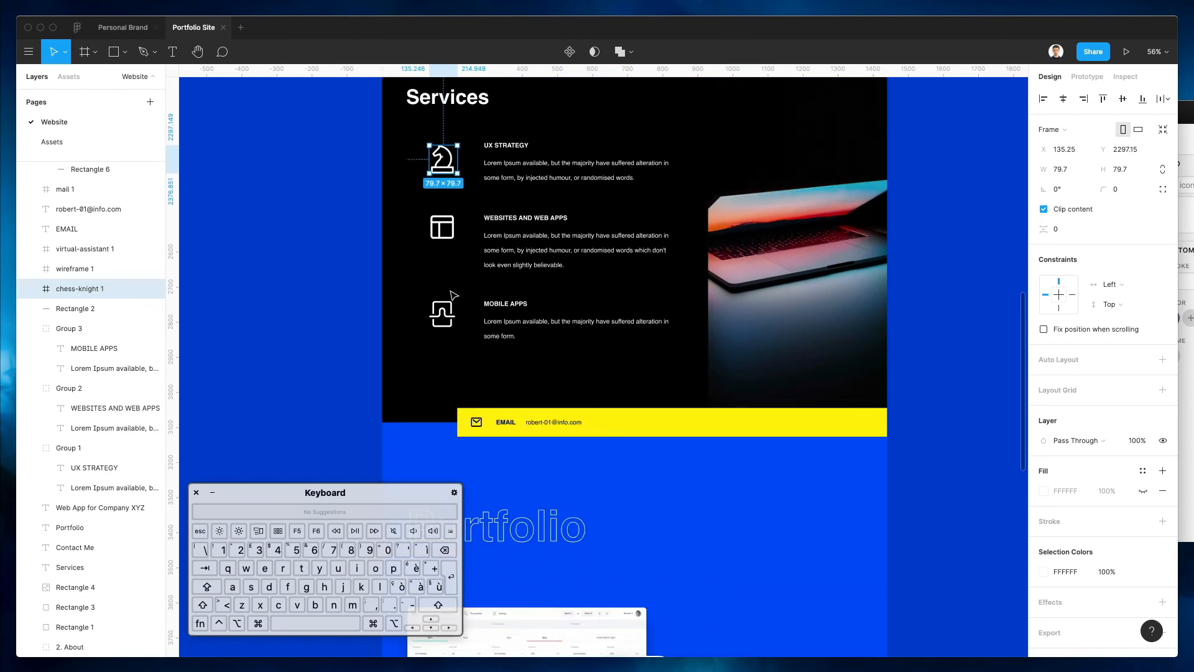
left_click(448, 227, "shift")
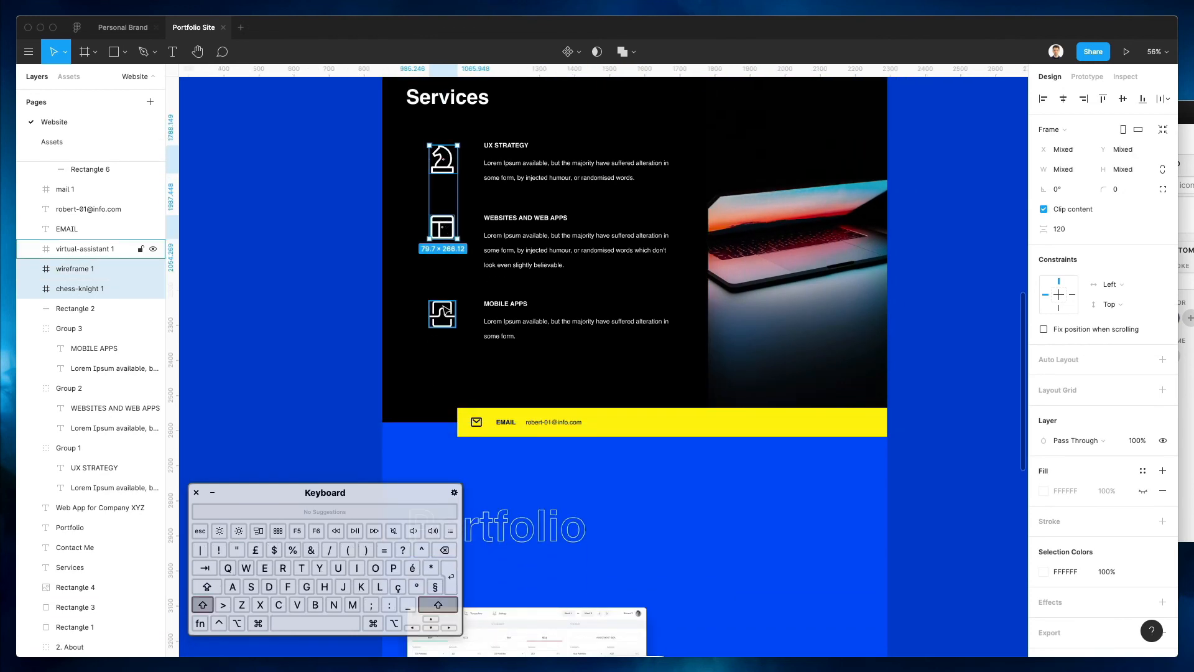
left_click(527, 221)
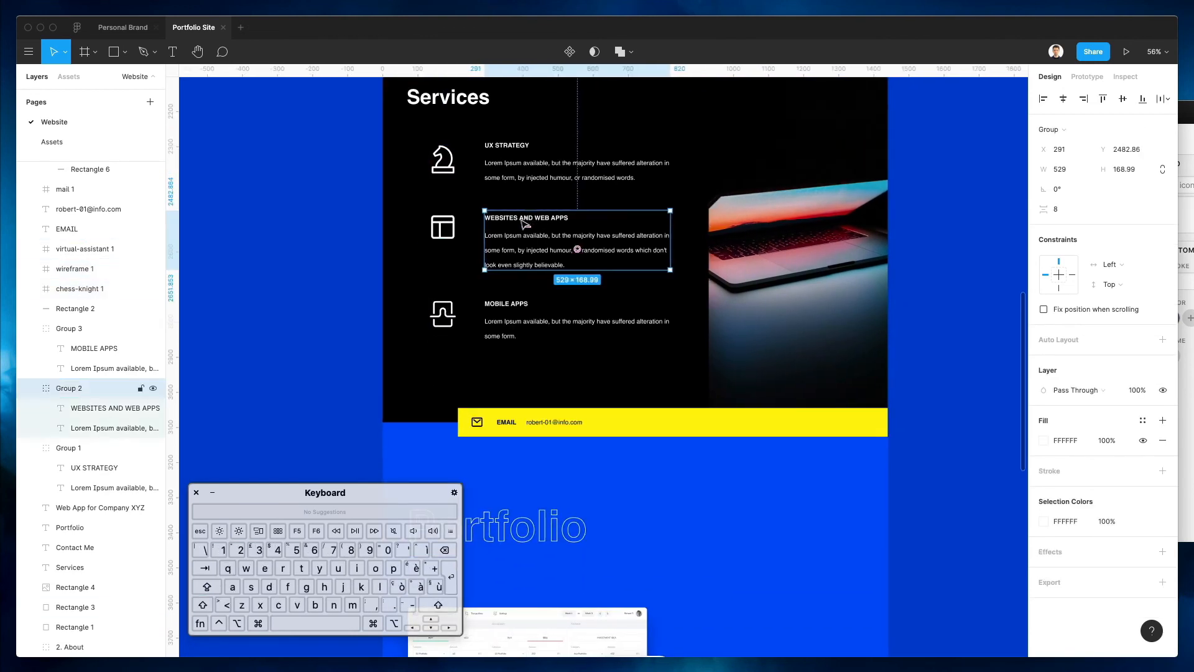
key("super+r")
type("2")
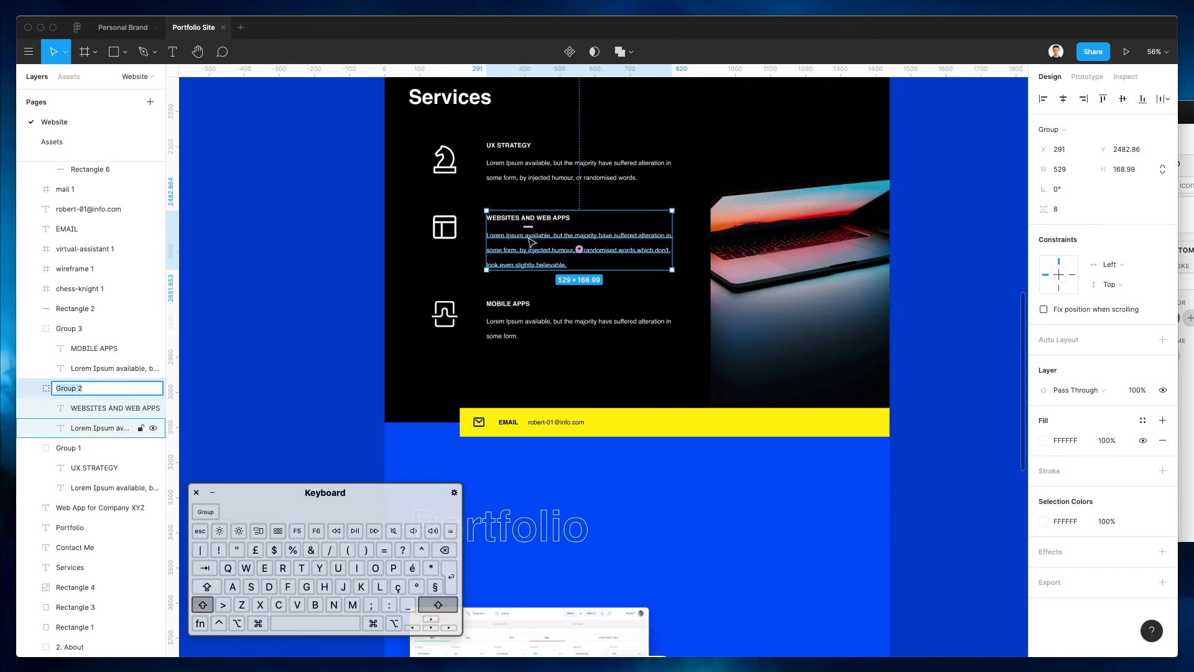
key("Return")
Rename the UX Strategy and Mobile Apps service groups to '1' and '3'
left_click(526, 176)
key("super+r")
type("1")
key("Return")
left_click(523, 331)
key("super+r")
type("3")
key("Return")
Rename the laptop image layer to 'Macbook'
scroll(339, 271, "up", 2)
scroll(339, 271, "up", 3)
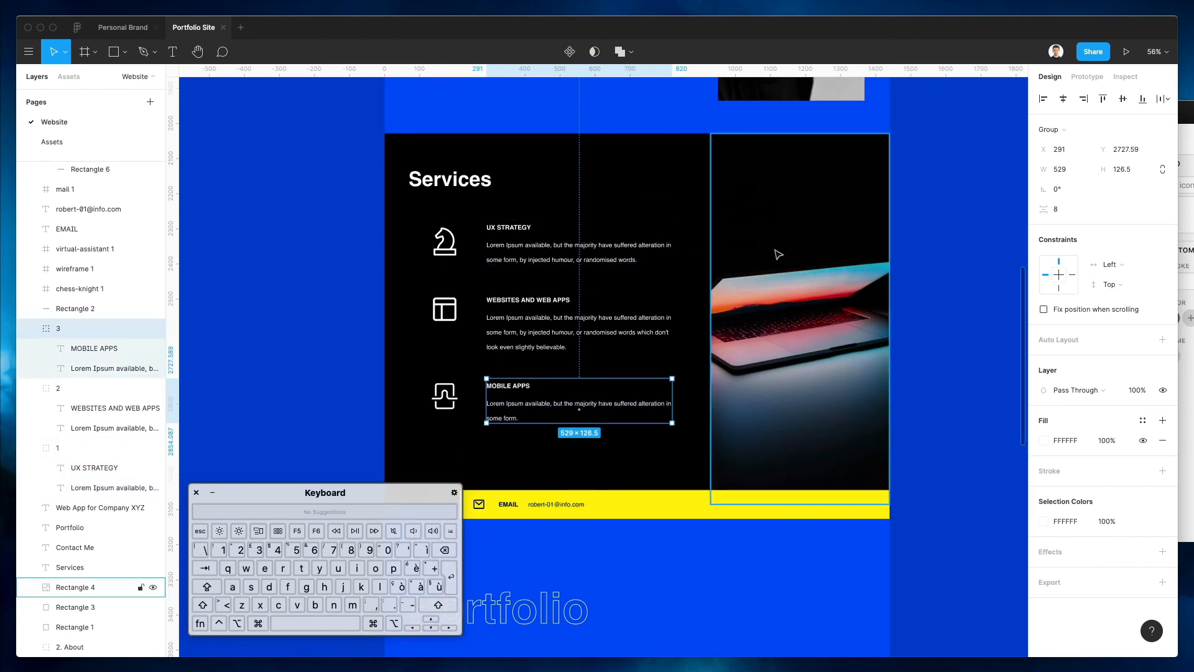
left_click(777, 254)
key("super+r")
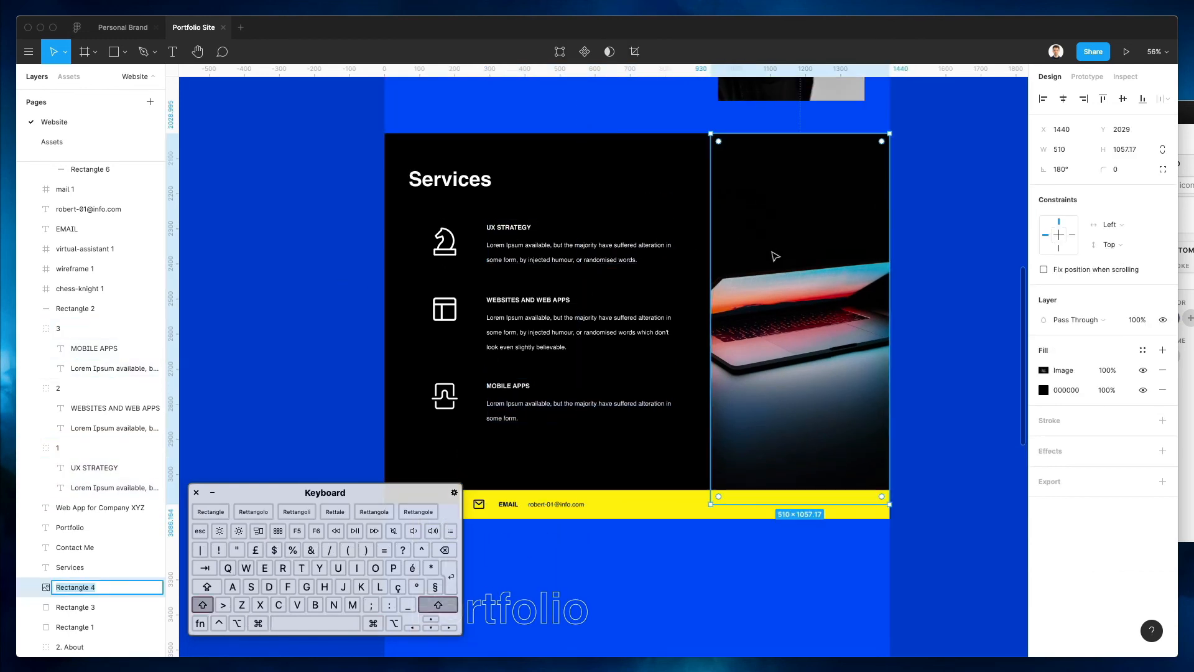
type("Ma")
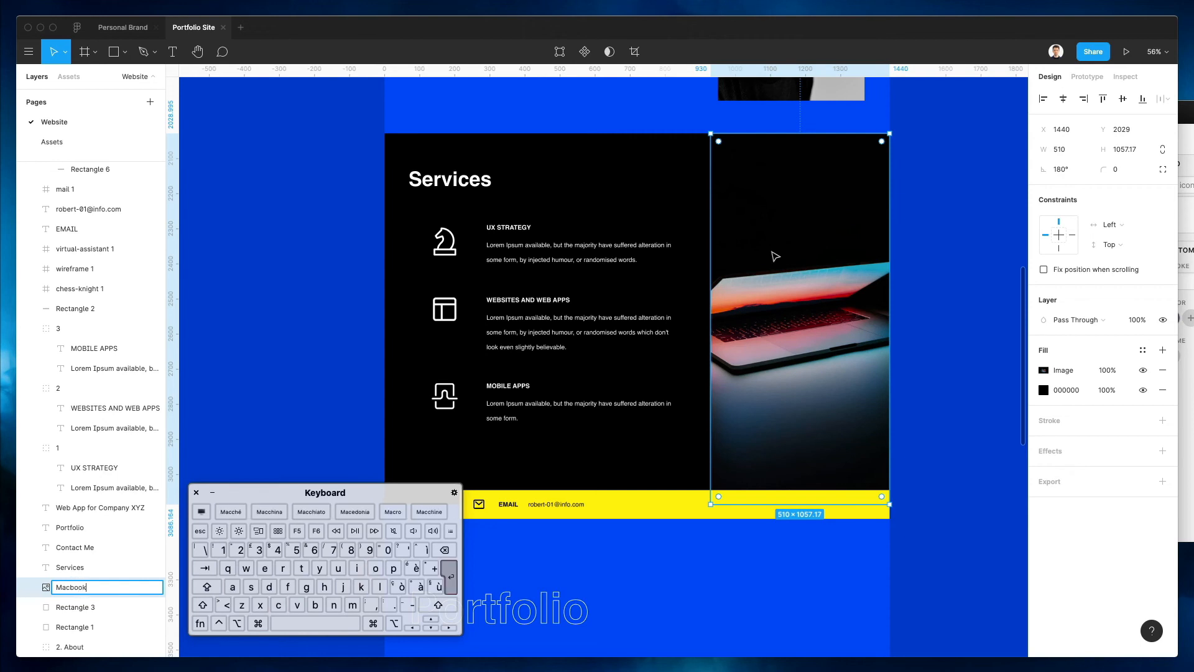
type("cbook")
key("Return")
Group the mail icon, EMAIL label and address as 'Email Cta'
left_click(463, 177)
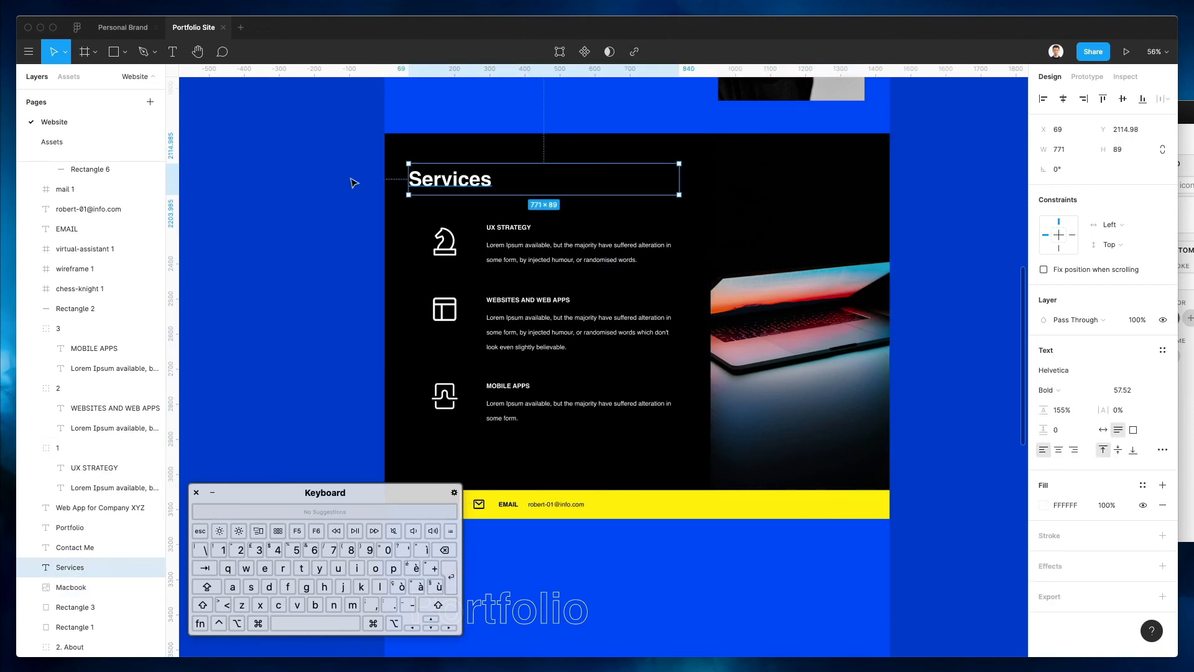
left_click_drag(316, 162, 912, 416)
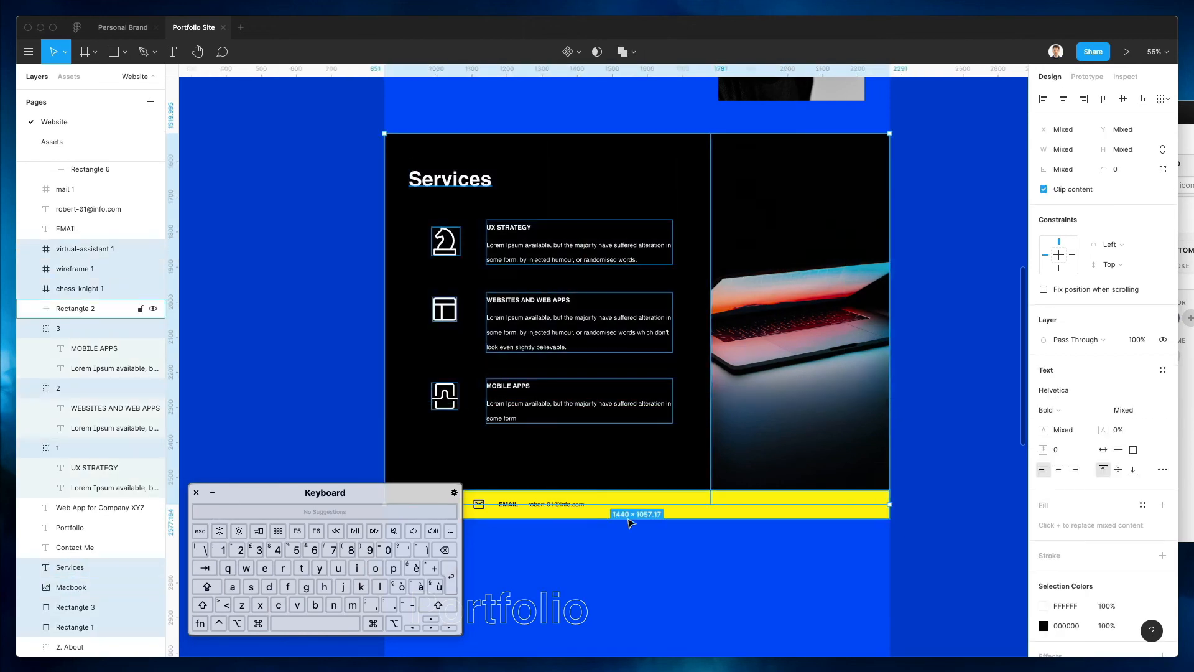
left_click_drag(485, 515, 550, 510)
key("super+g")
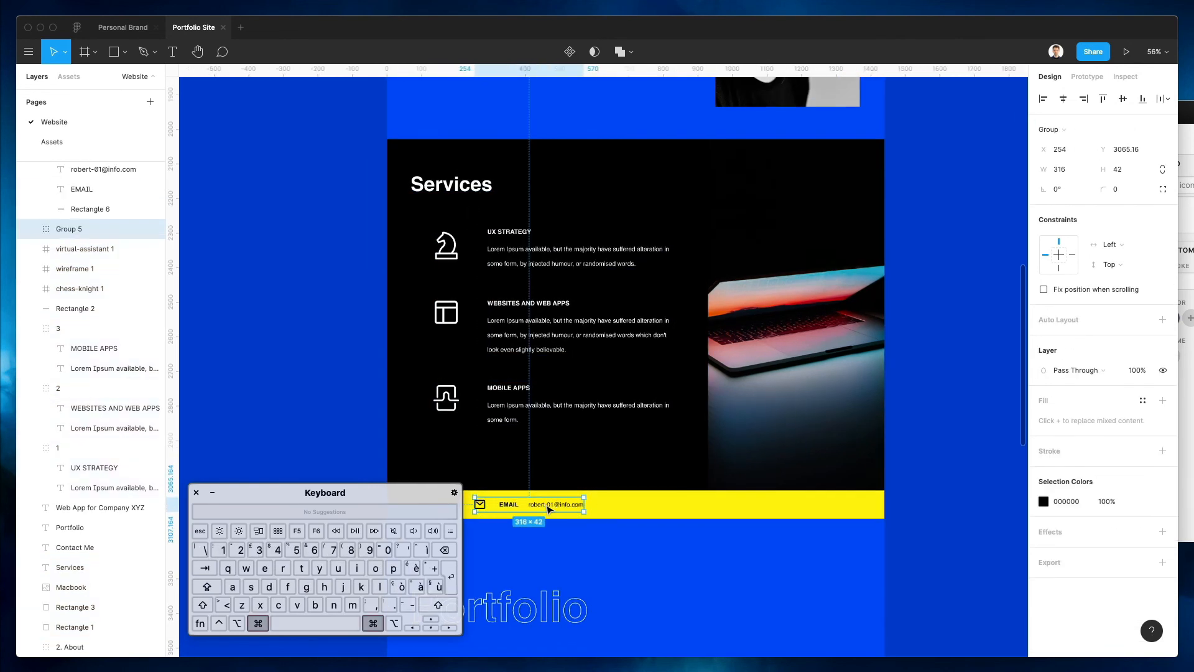
key("super+r")
type("Email Cta")
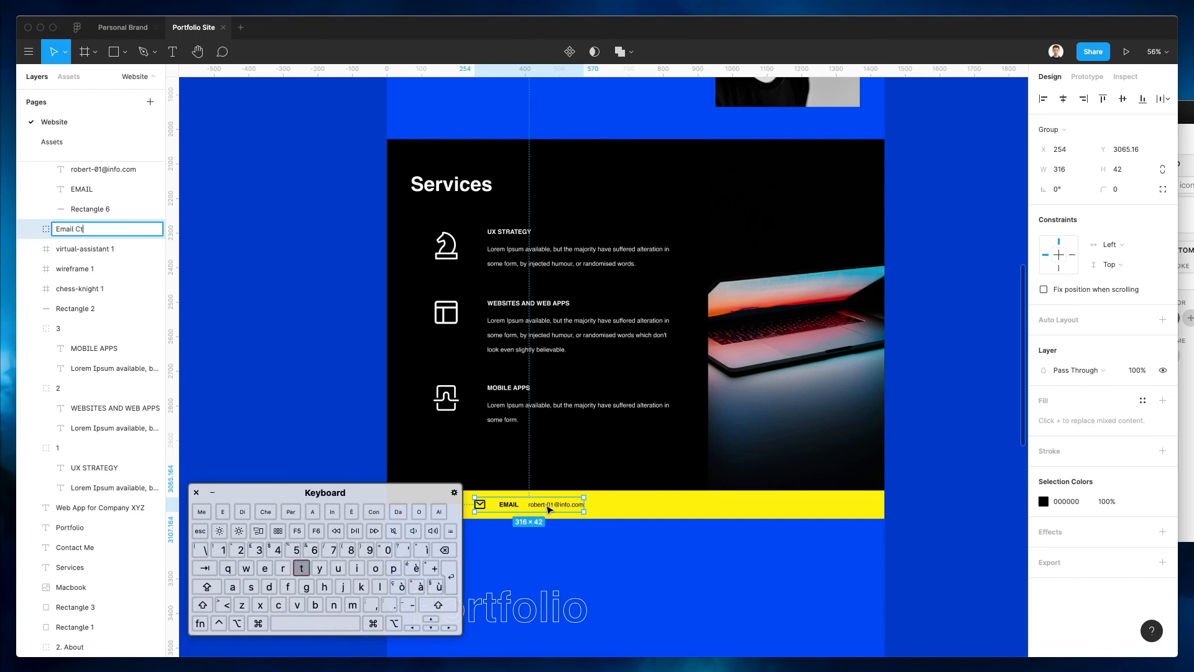
key("Return")
Move the yellow bar's Rectangle layer into the Email Cta group
scroll(559, 492, "down", 6)
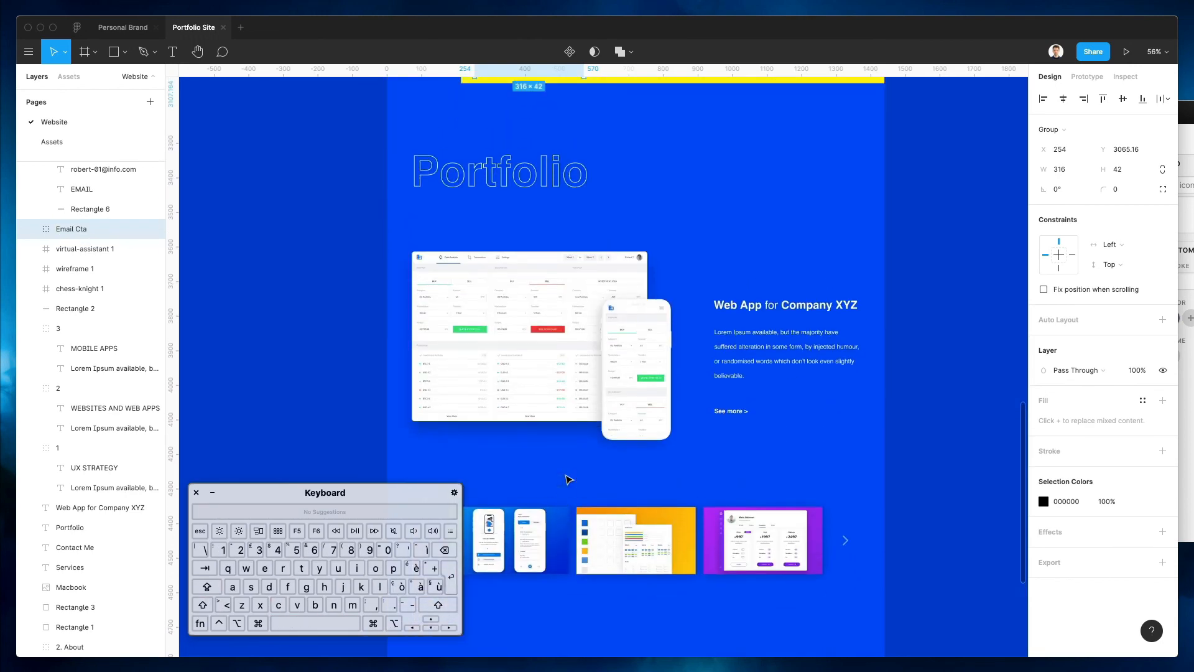
scroll(566, 480, "up", 5)
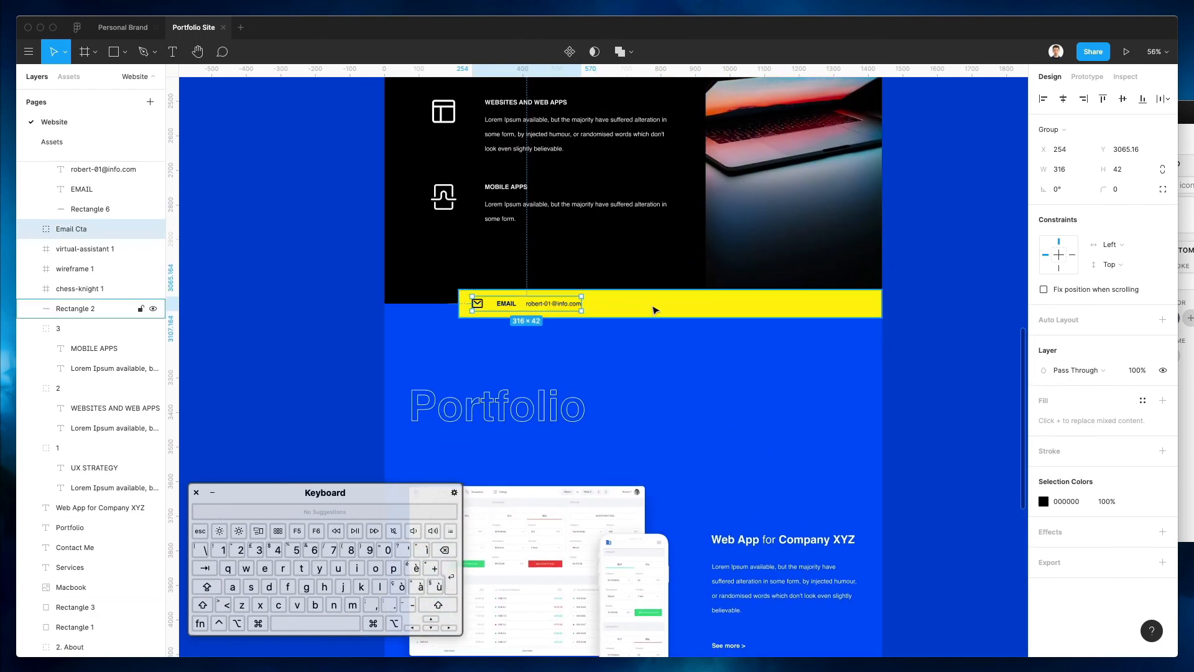
scroll(653, 308, "down", 1)
left_click(622, 306, "super")
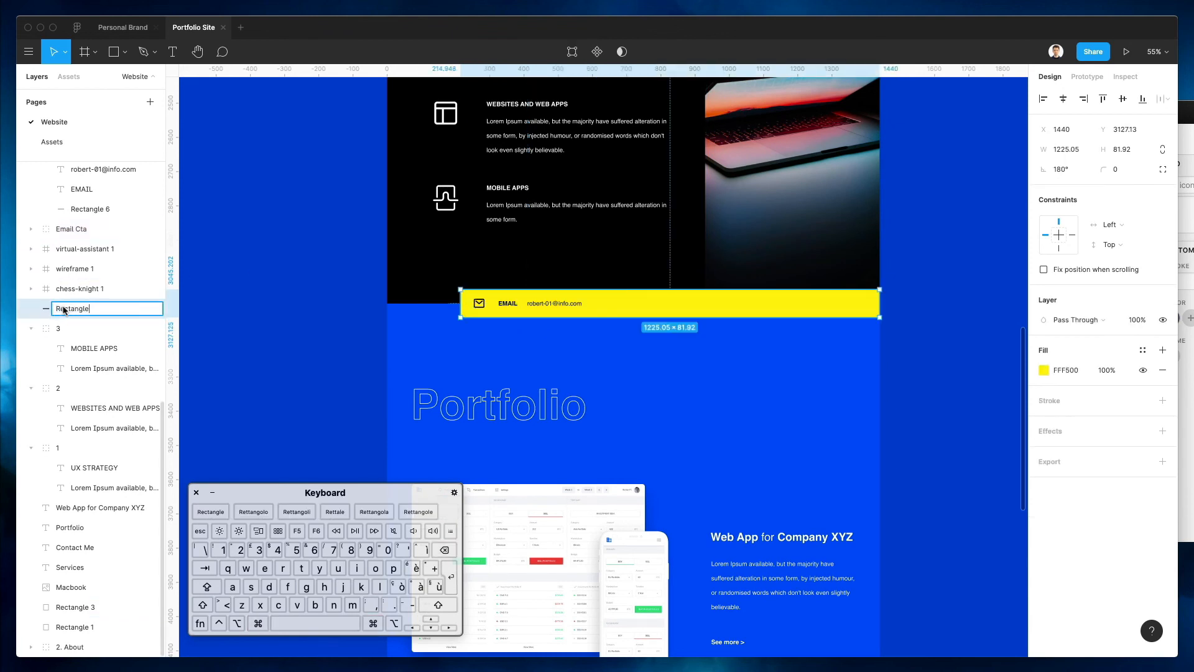
left_click(32, 229)
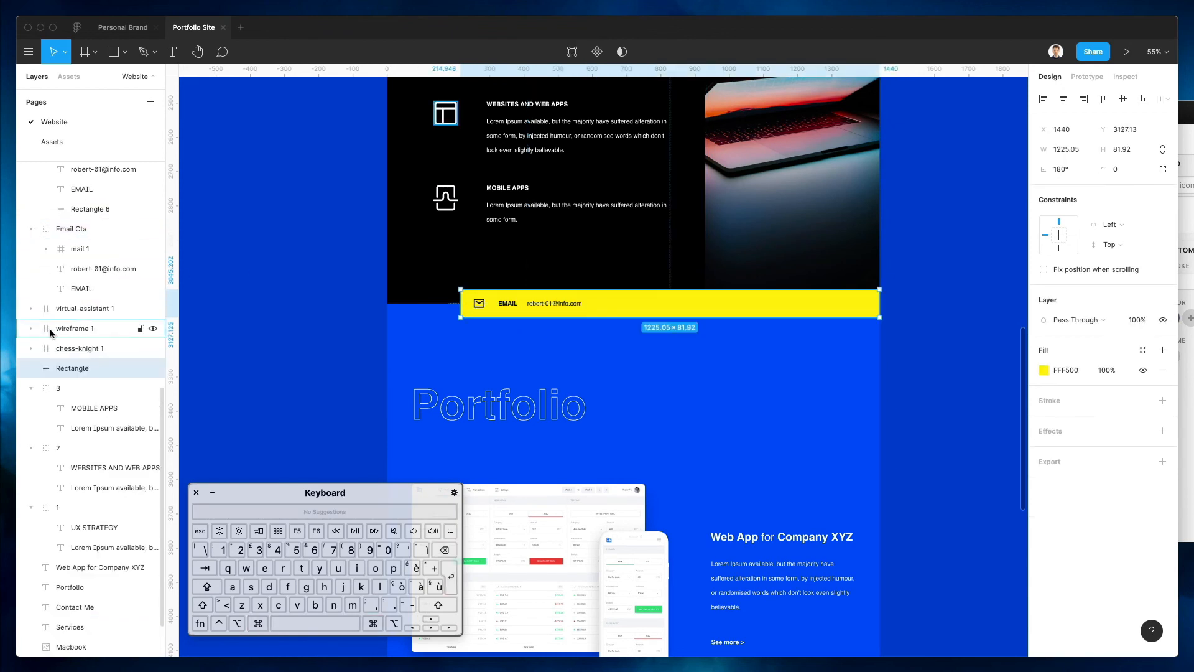
left_click_drag(68, 303, 69, 302)
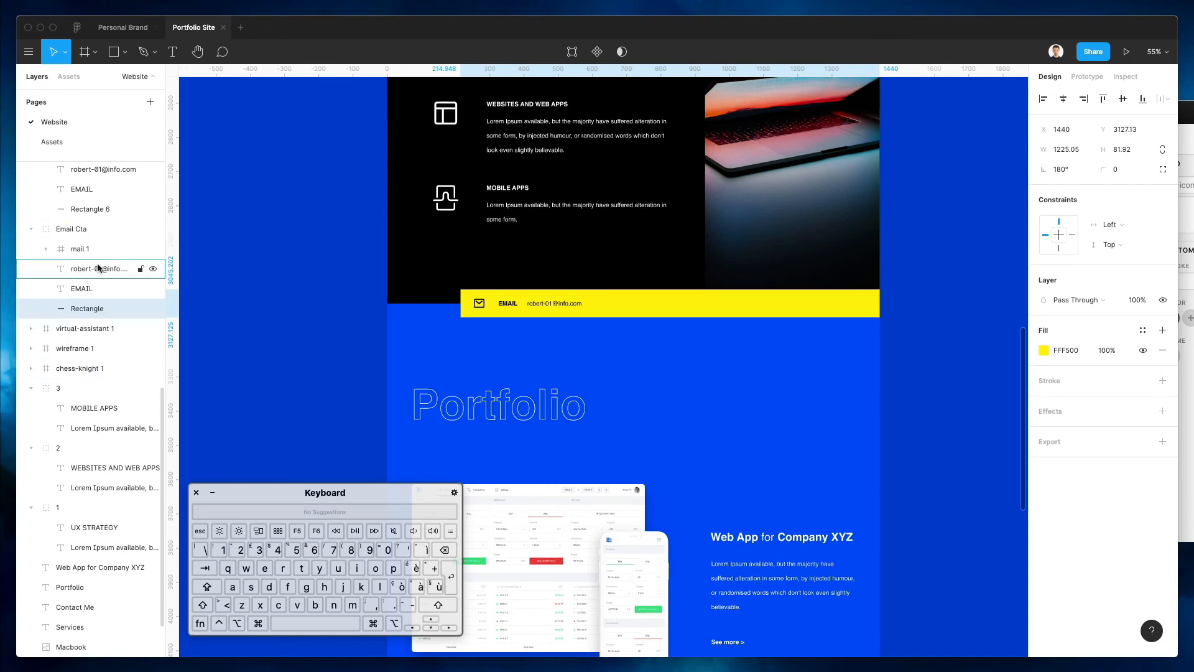
left_click(31, 229)
Rename the yellow email bar's Group 4 to 'Email Cta'
scroll(633, 378, "down", 3)
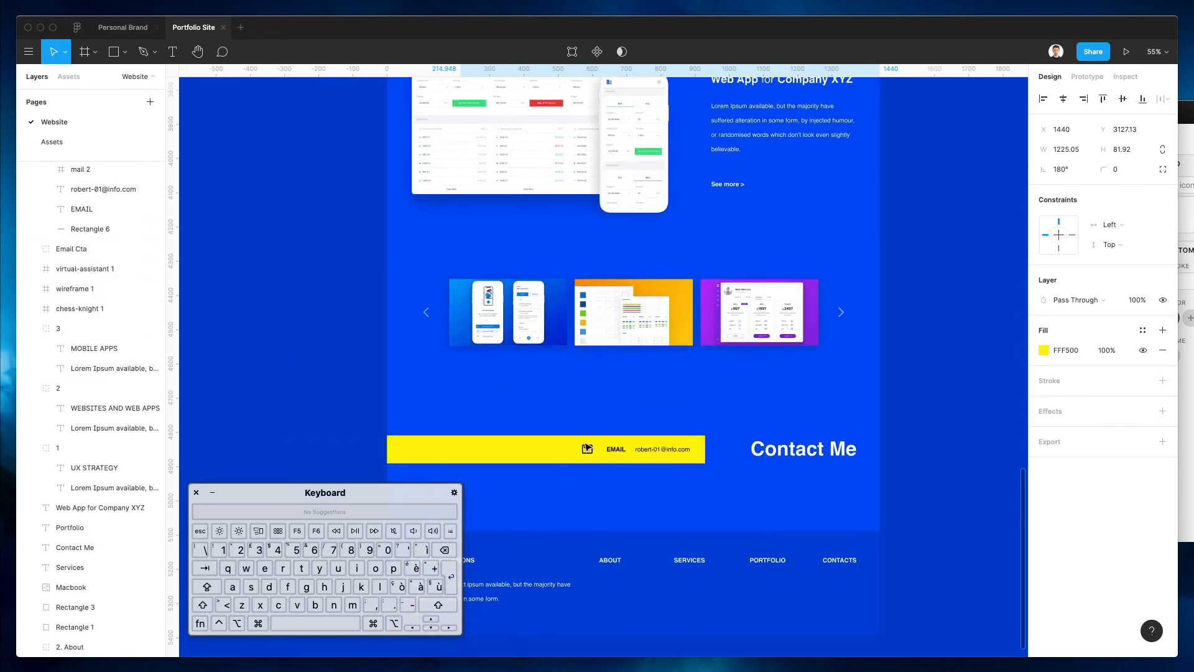
left_click_drag(470, 403, 691, 478)
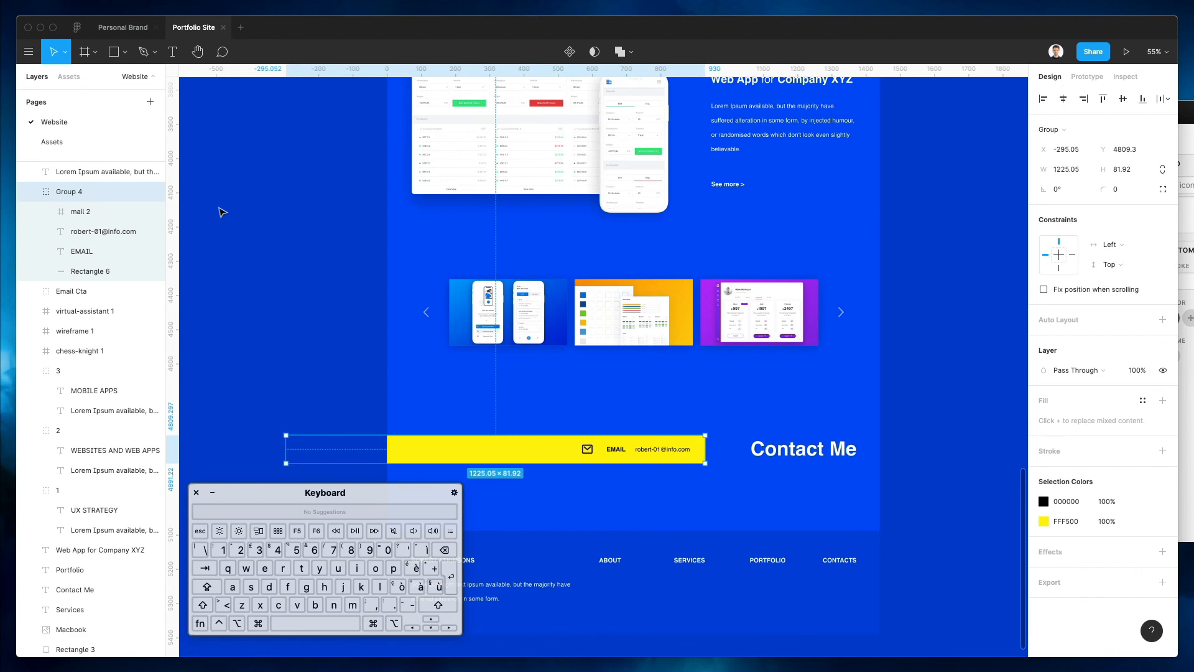
key("super+r")
type("Email Cta")
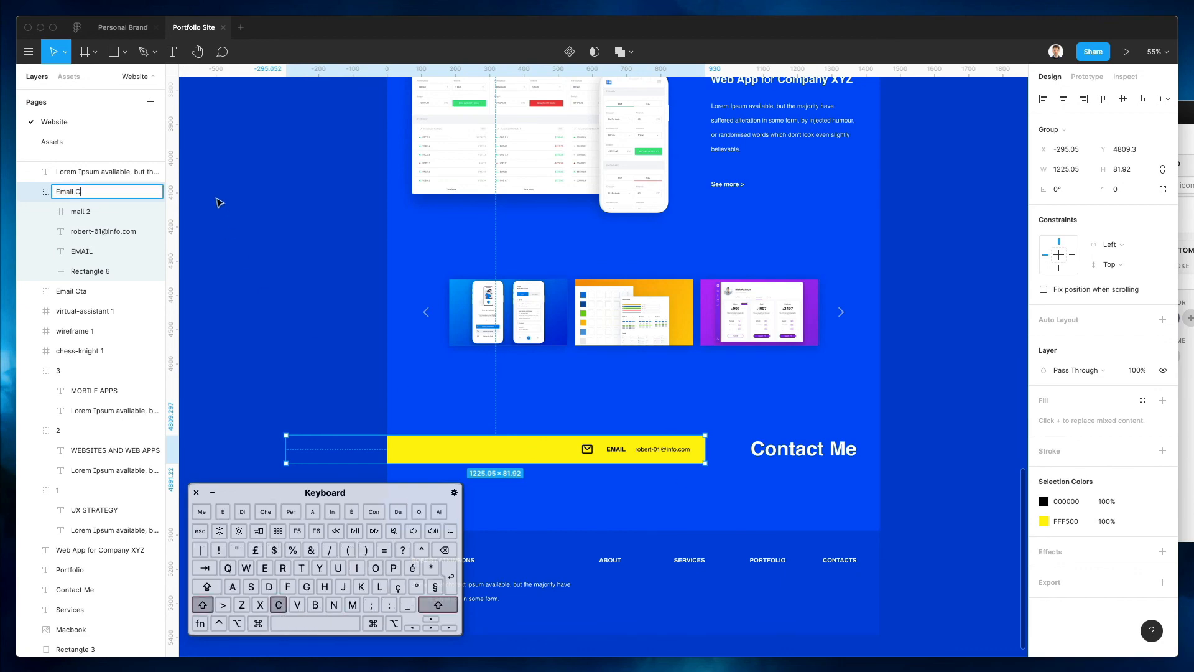
key("Return")
Group all the Services section layers into a group named 'Services'
scroll(434, 171, "up", 15)
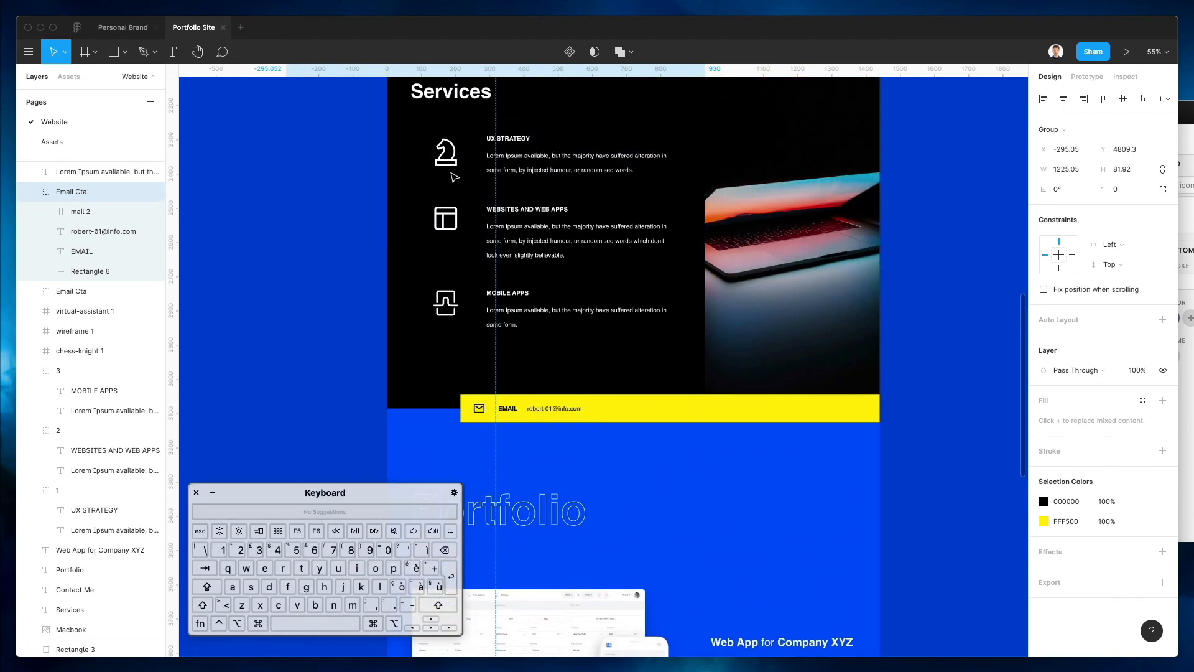
key("Escape")
left_click_drag(339, 150, 971, 526)
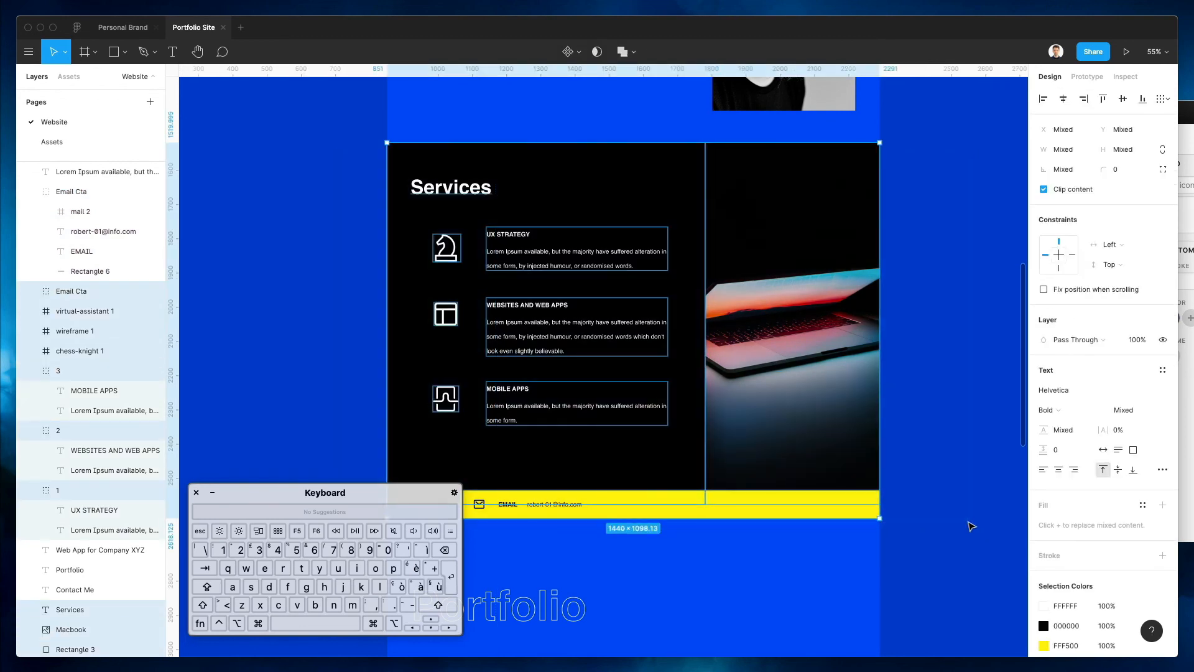
key("super+g")
key("super+r")
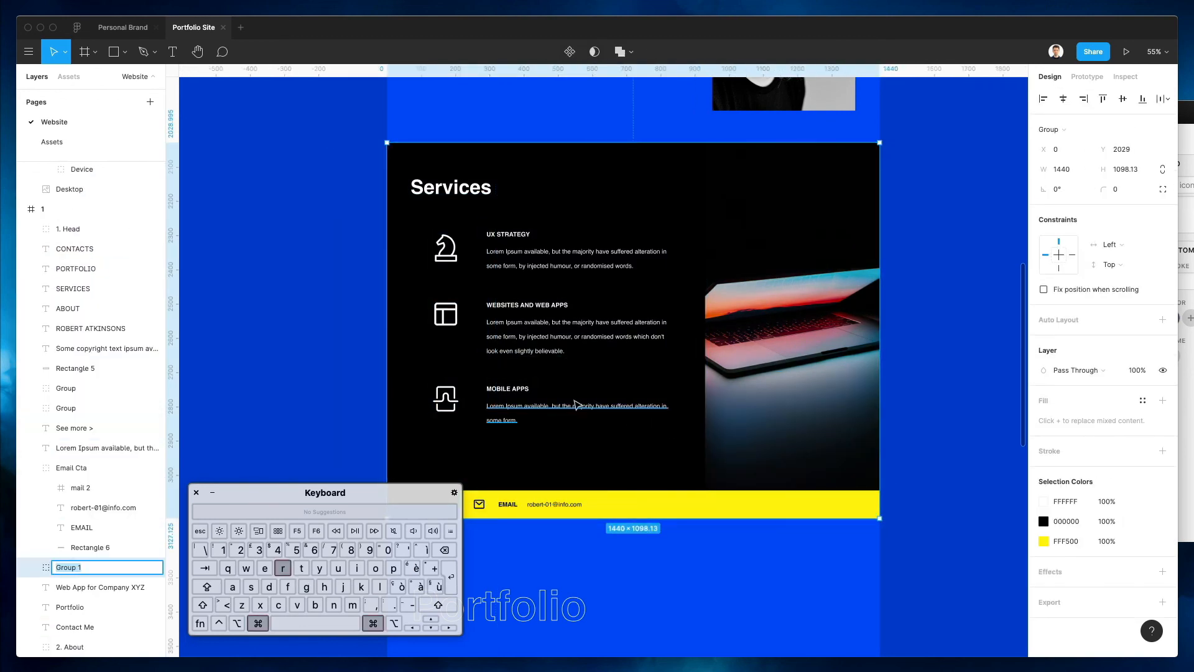
type("Service")
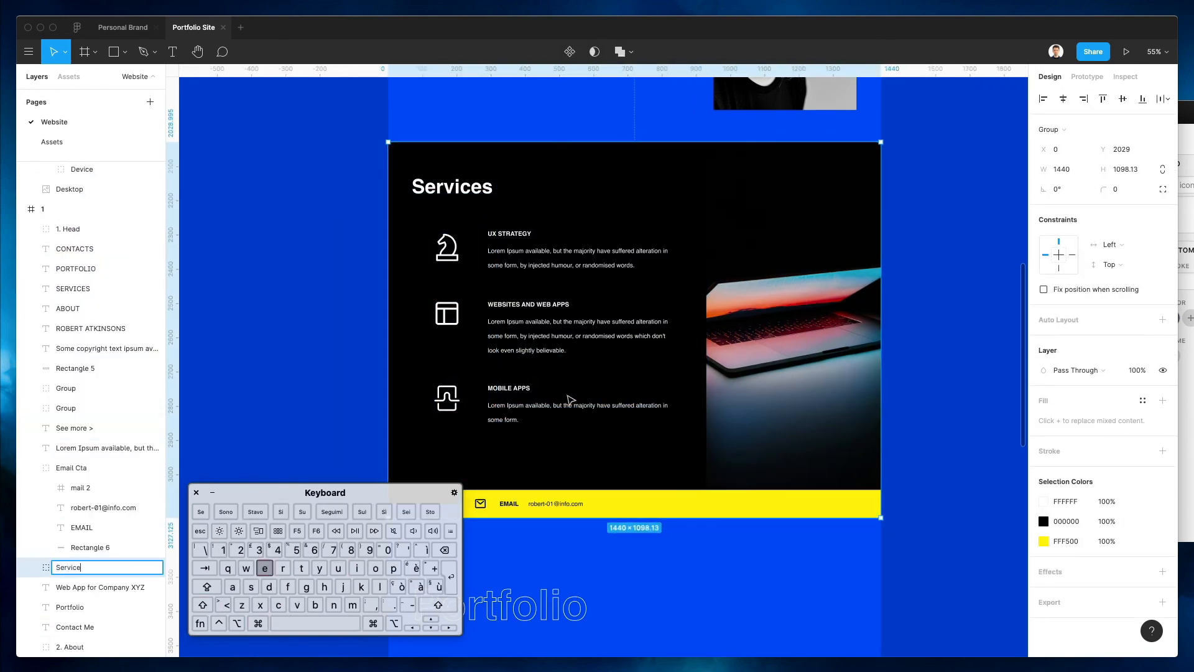
type("s")
key("Return")
scroll(571, 400, "down", 10)
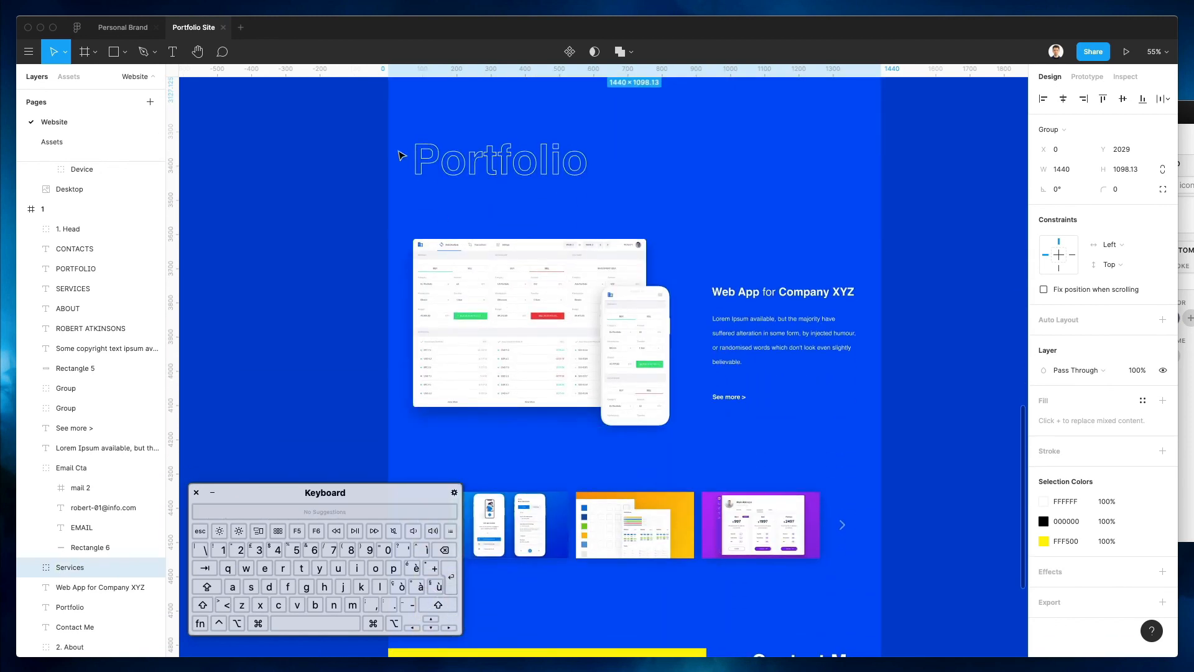
Group the portfolio title, paragraph and See more text as 'Portfolio text'
left_click(661, 344)
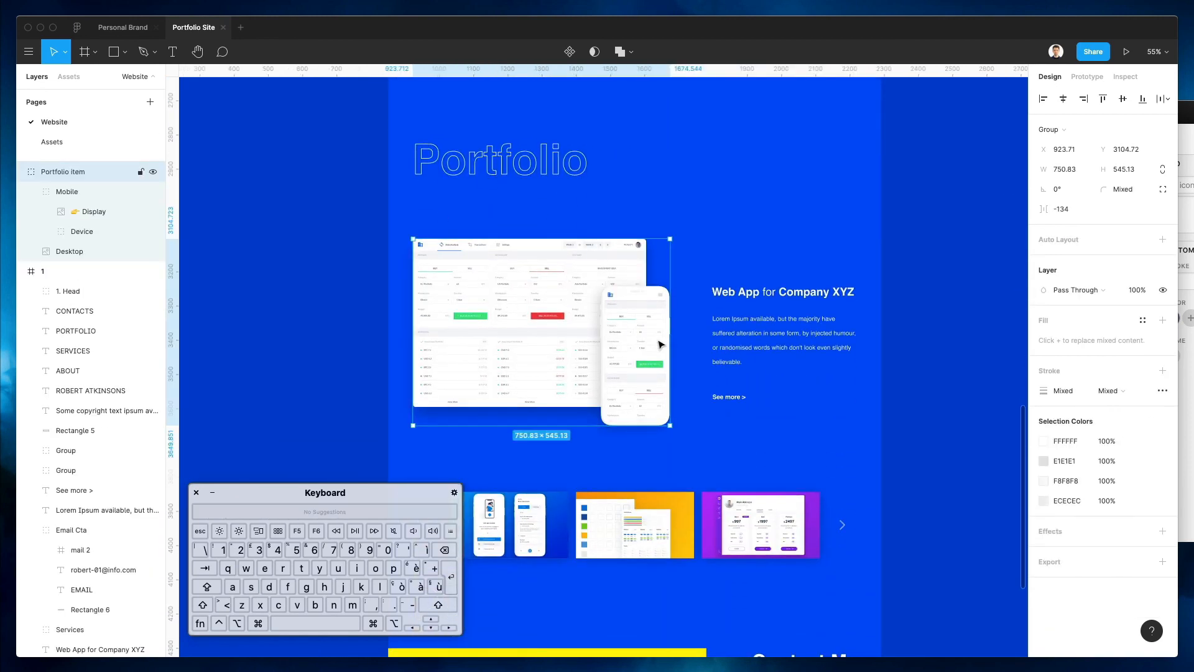
left_click(754, 307)
left_click(748, 297)
left_click_drag(707, 268, 838, 435)
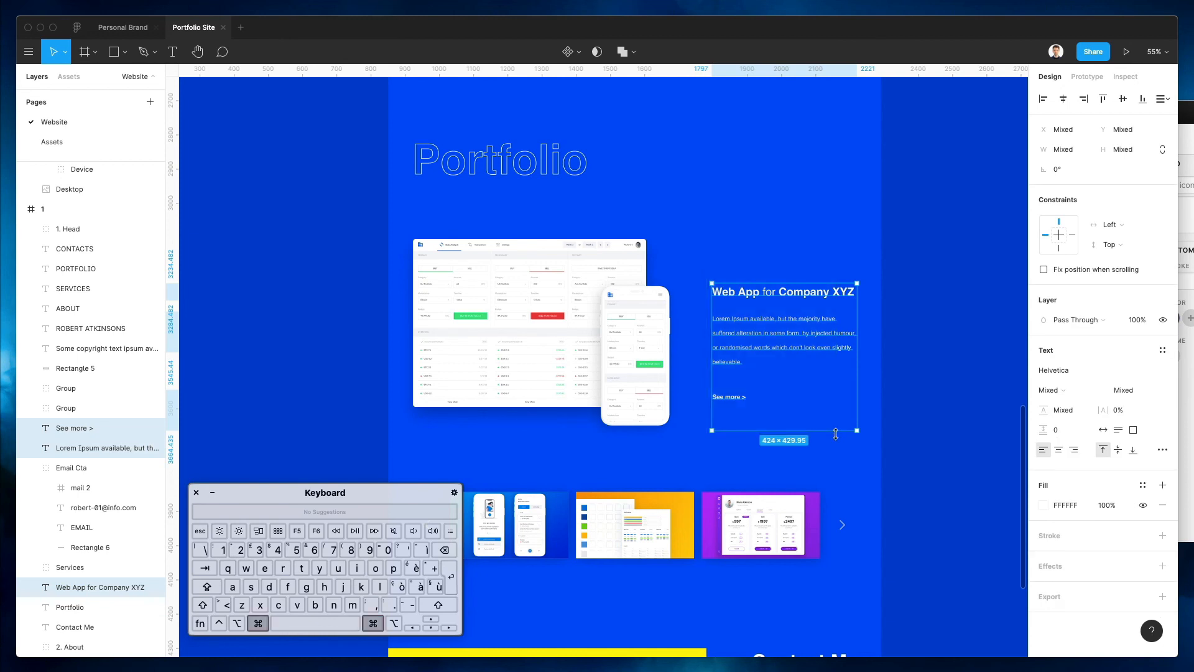
key("super+g")
key("super+r")
type("Portfolio text")
key("Return")
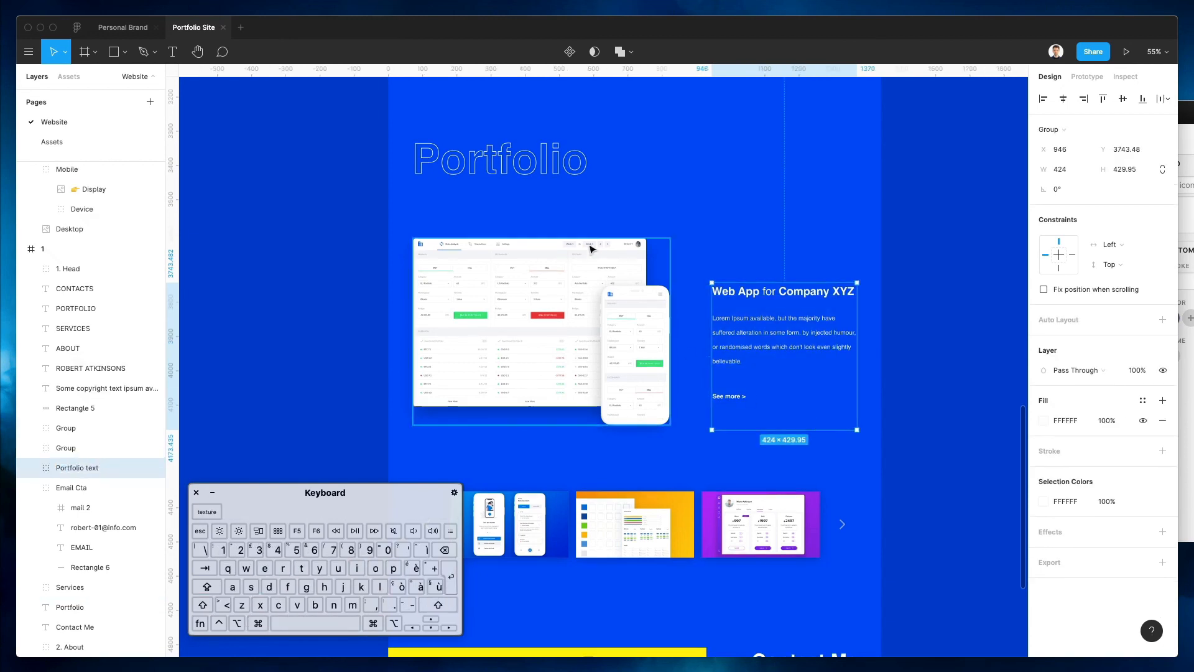
Rename the orange and purple carousel thumbnails to '2' and '3'
left_click_drag(323, 122, 897, 445)
scroll(898, 447, "down", 4)
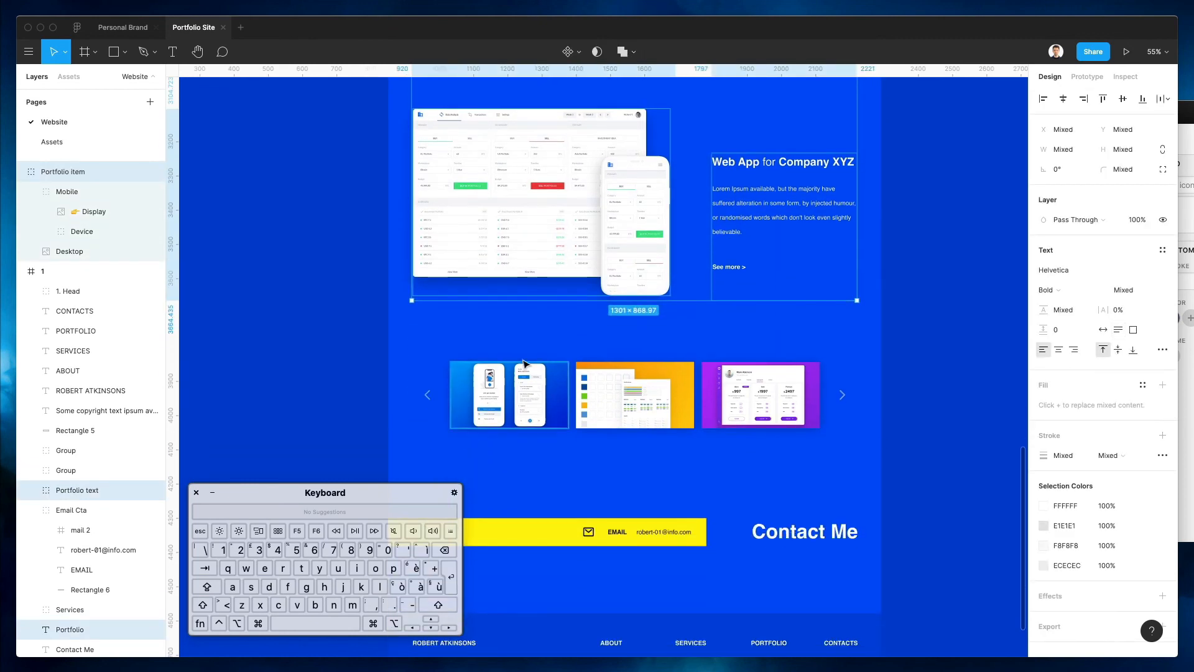
left_click(516, 389)
left_click(618, 398)
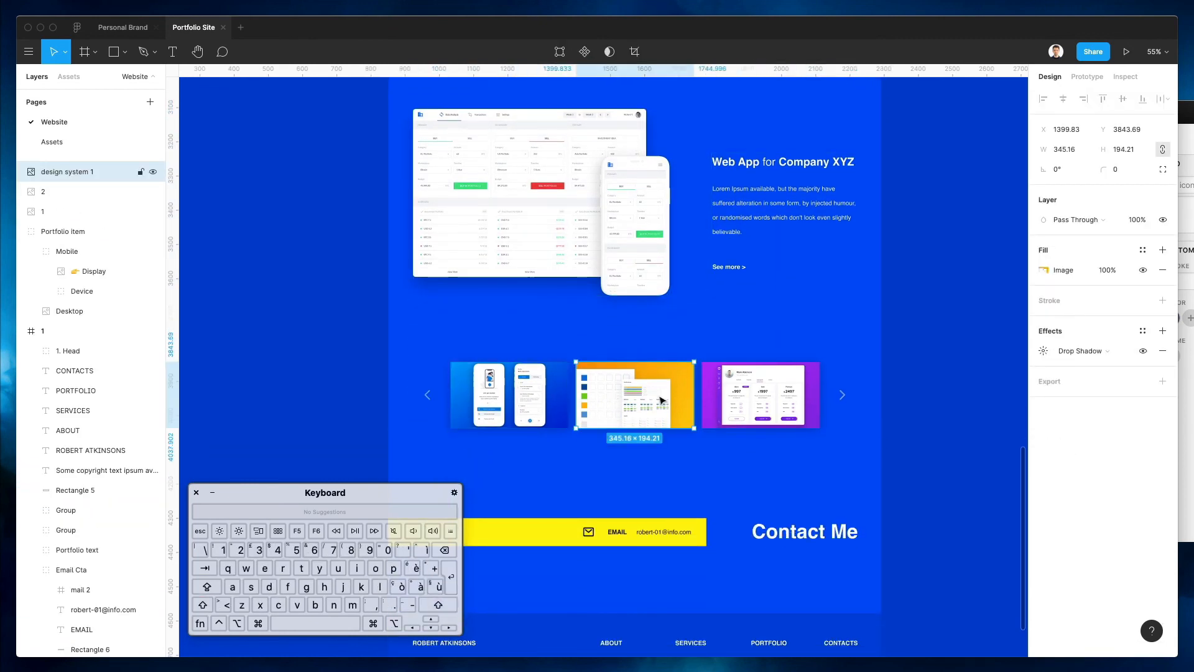
left_click(731, 398)
left_click(636, 397)
key("super+r")
type("2")
key("Return")
left_click(746, 398)
key("super+r")
type("3")
key("Return")
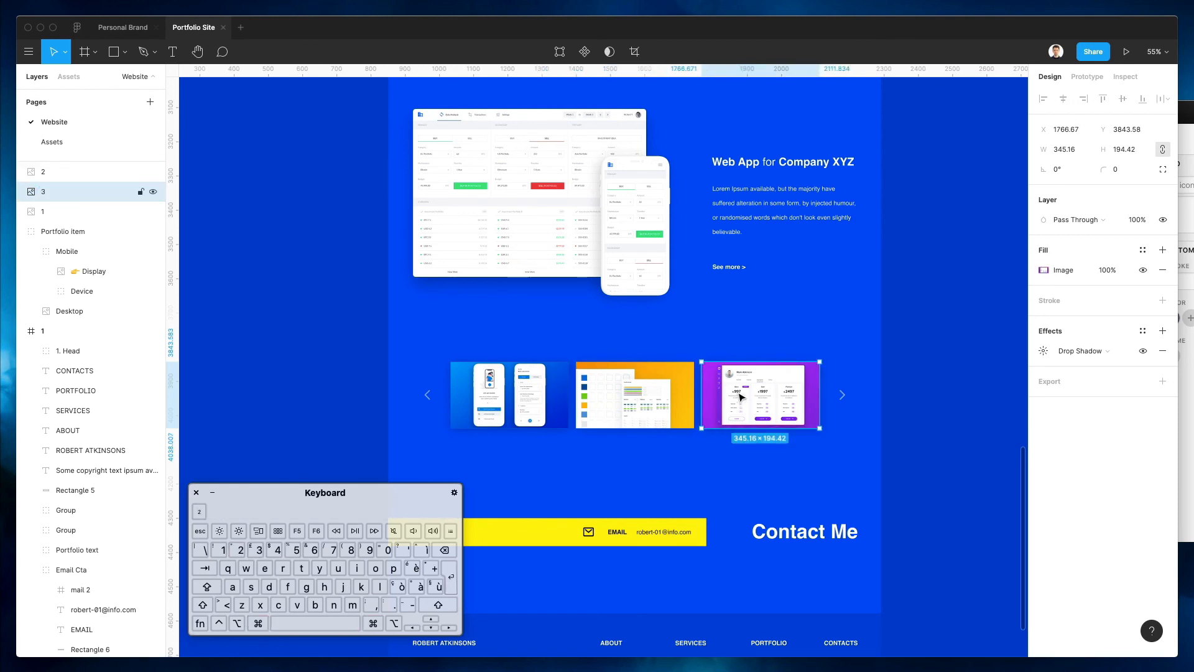
Rename both the left and right carousel arrows to 'arrow'
left_click(429, 394)
key("super+r")
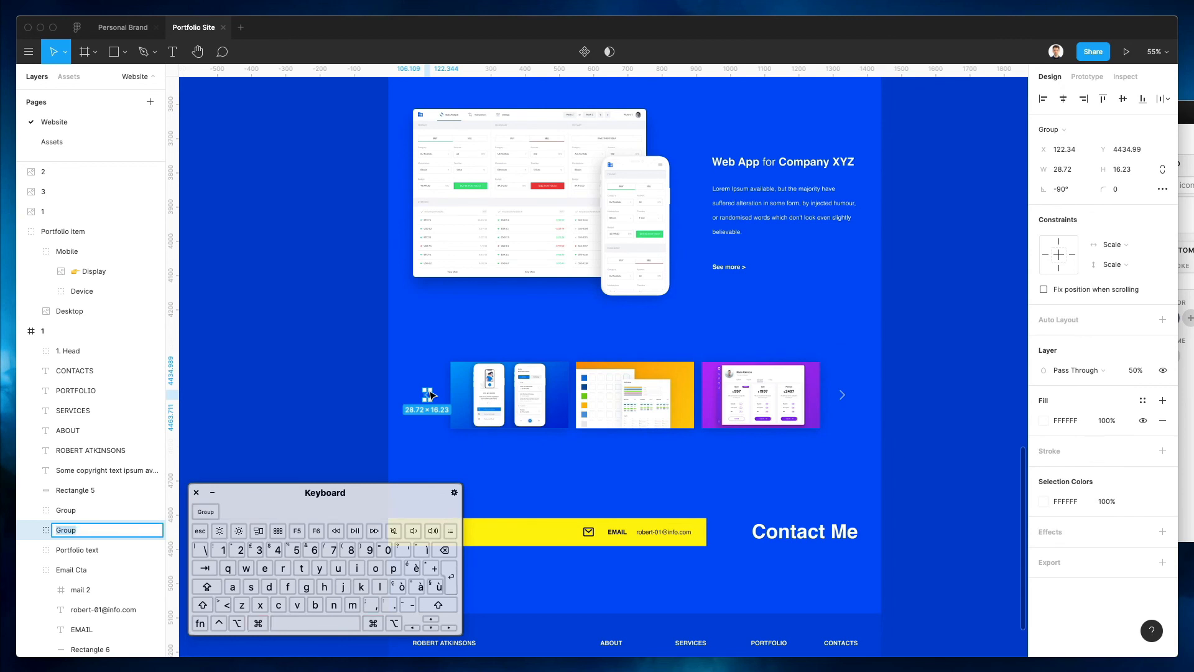
type("arrow")
key("Return")
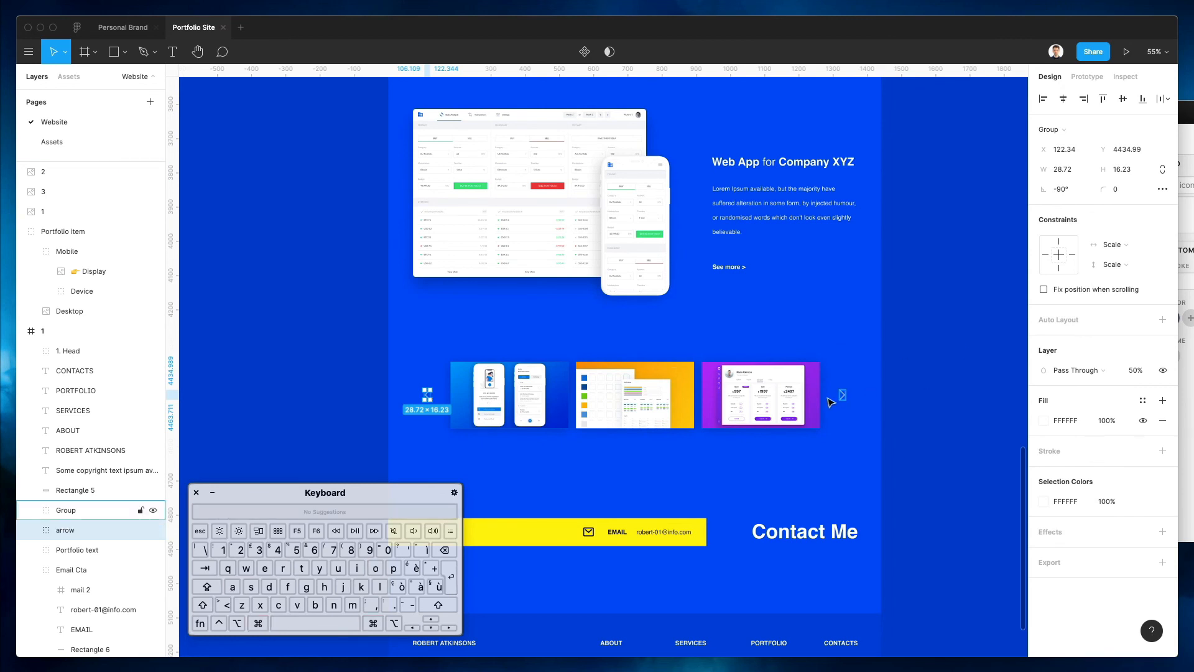
left_click(842, 397)
key("super+r")
type("a")
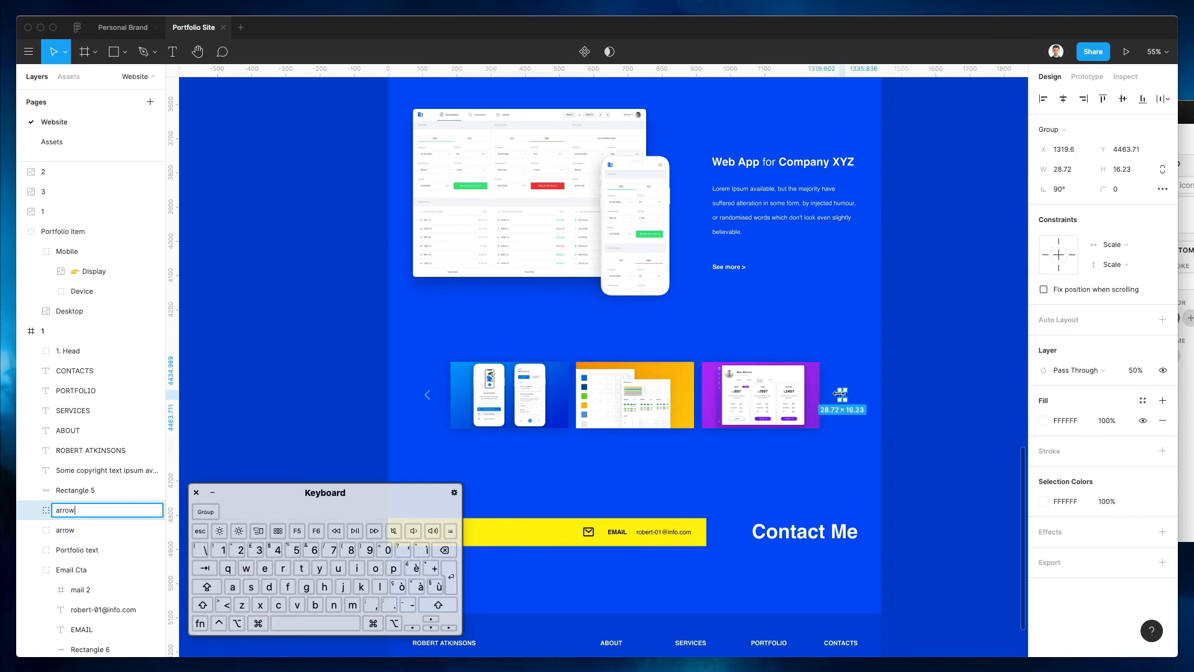
key("Return")
Group the thumbnails and arrows as 'Potfolio carousel'
left_click_drag(394, 352, 913, 460)
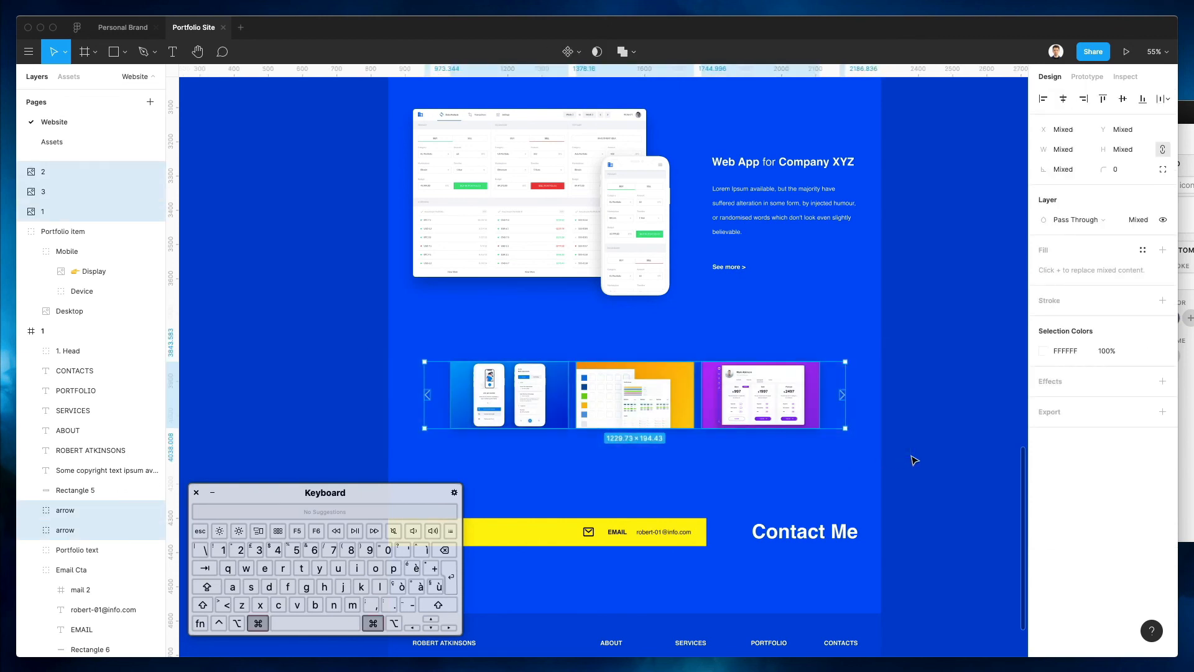
key("super+g")
key("super+r")
type("P")
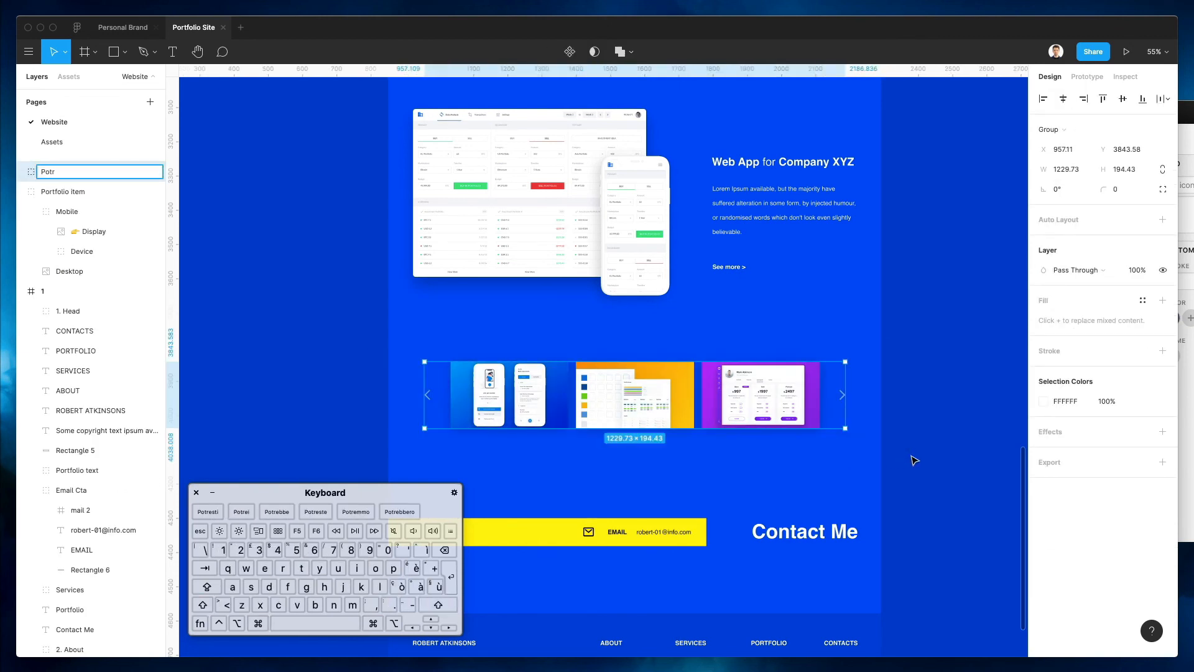
type("otfolio carousel")
key("Return")
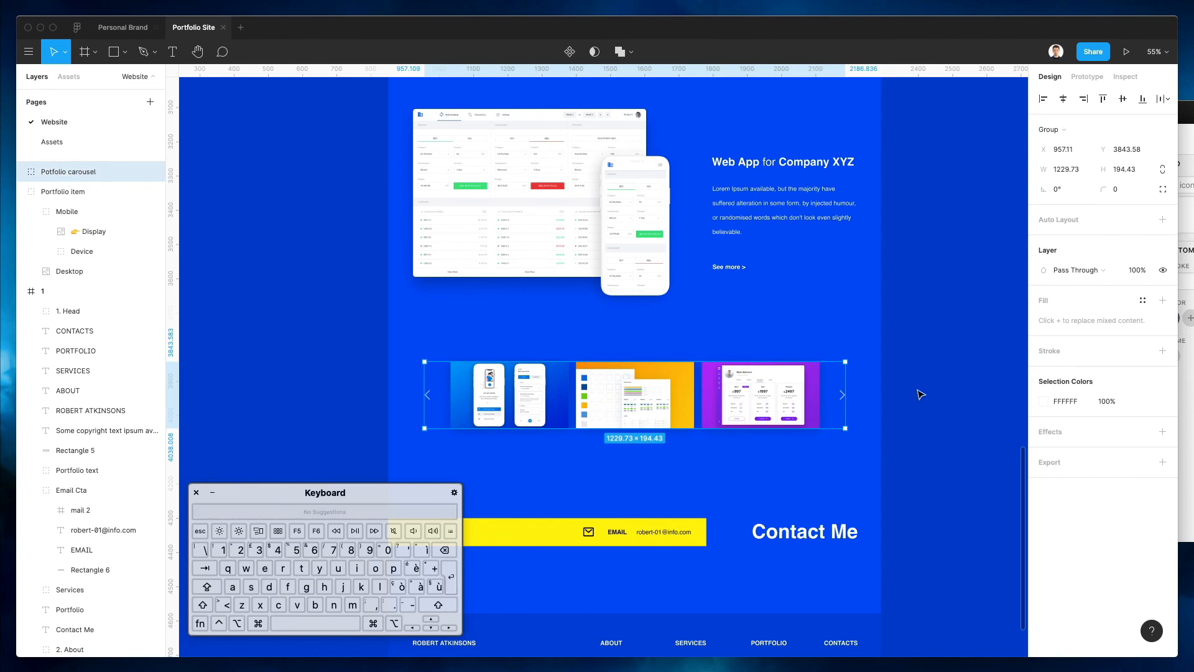
scroll(920, 391, "up", 2)
scroll(400, 178, "up", 3)
left_click_drag(371, 130, 906, 592)
Group the selected Portfolio section layers as '3. Portfolio'
key("super+g")
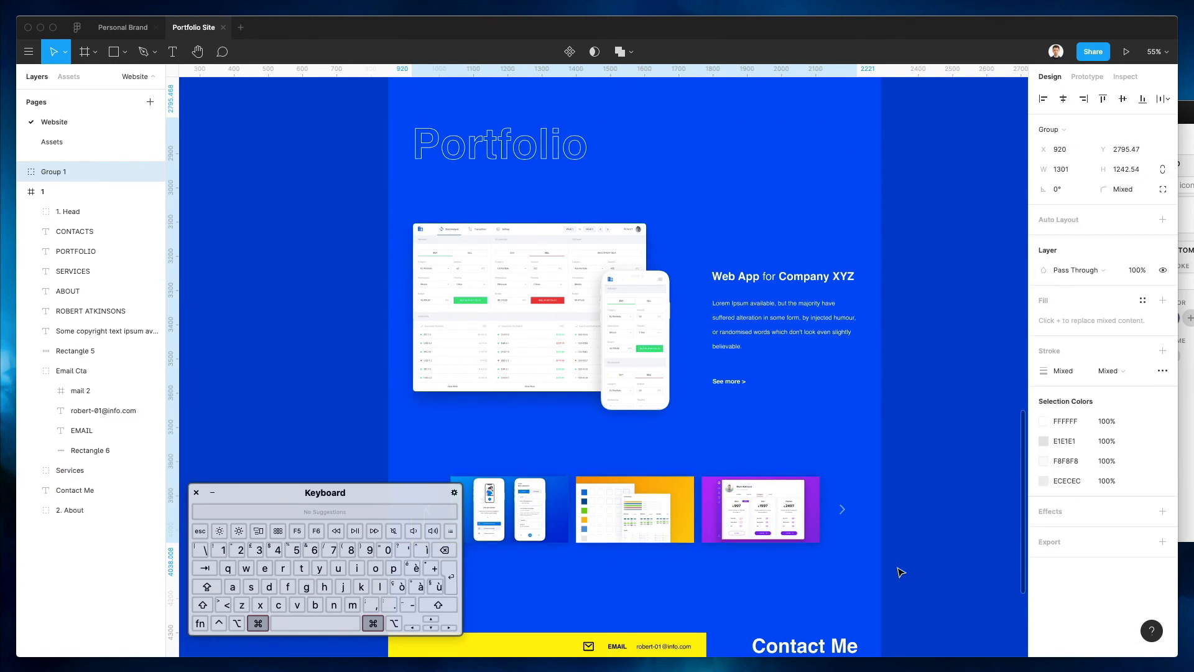
key("super+r")
type("3")
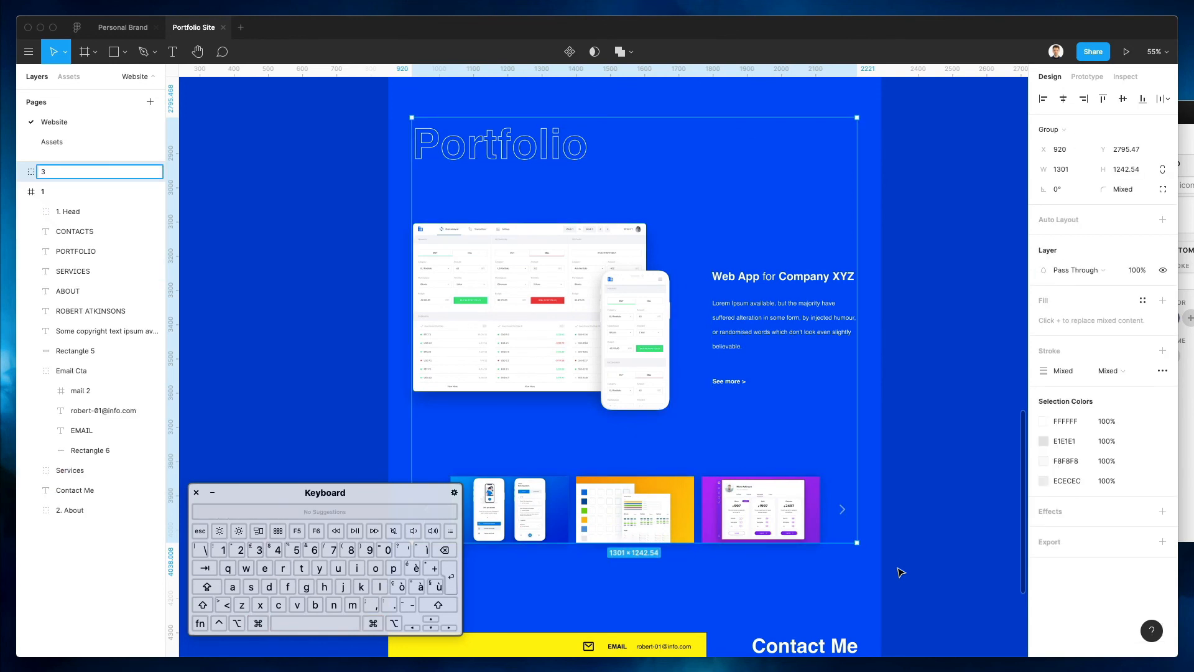
type(". Portfolio")
key("Return")
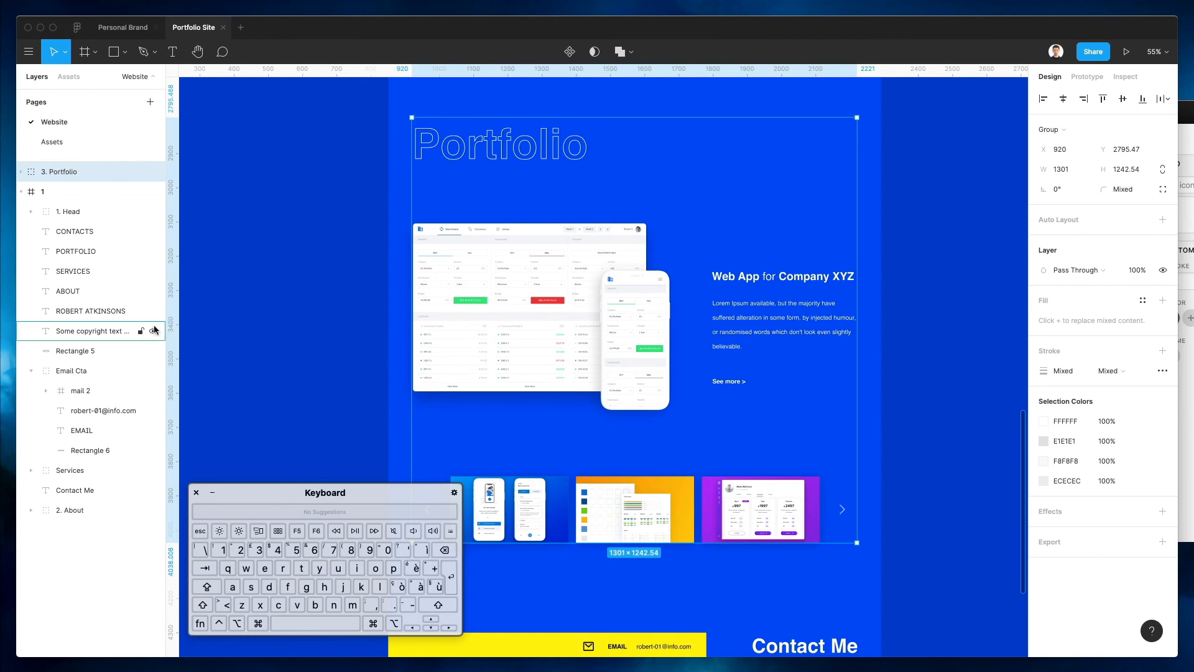
Move the 3. Portfolio group into the page frame and center it horizontally
scroll(686, 266, "left", 3)
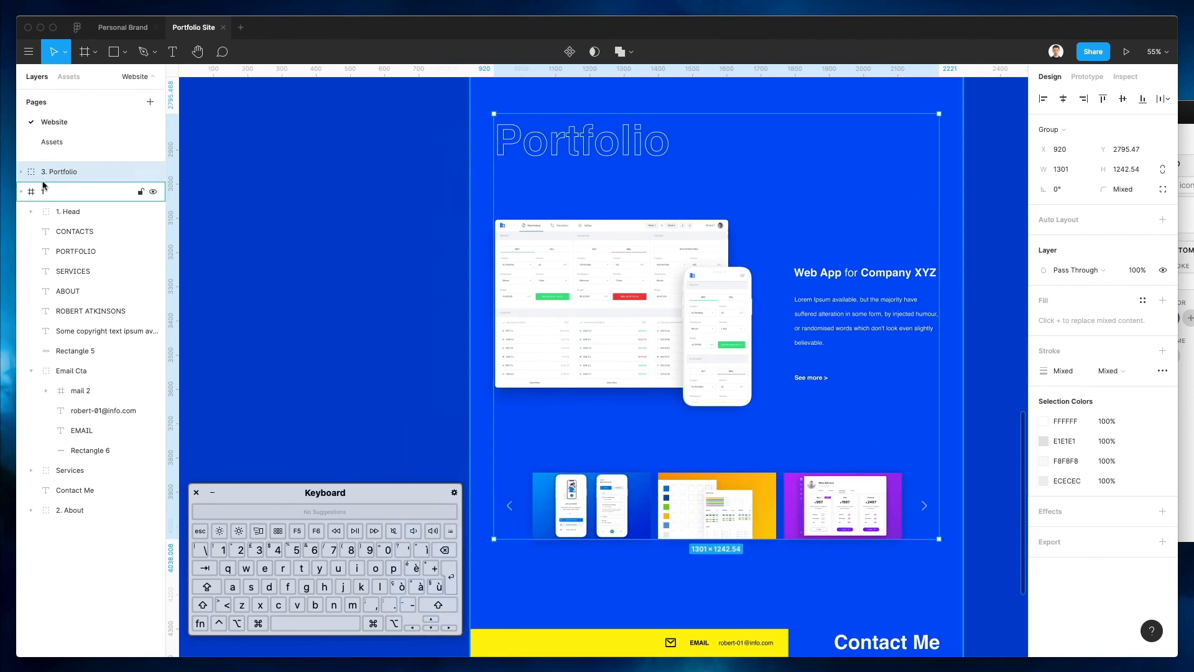
mouse_move(733, 299)
left_mouse_down()
mouse_move(191, 299)
mouse_move(992, 292)
mouse_move(733, 292)
left_mouse_up()
left_click(1064, 101)
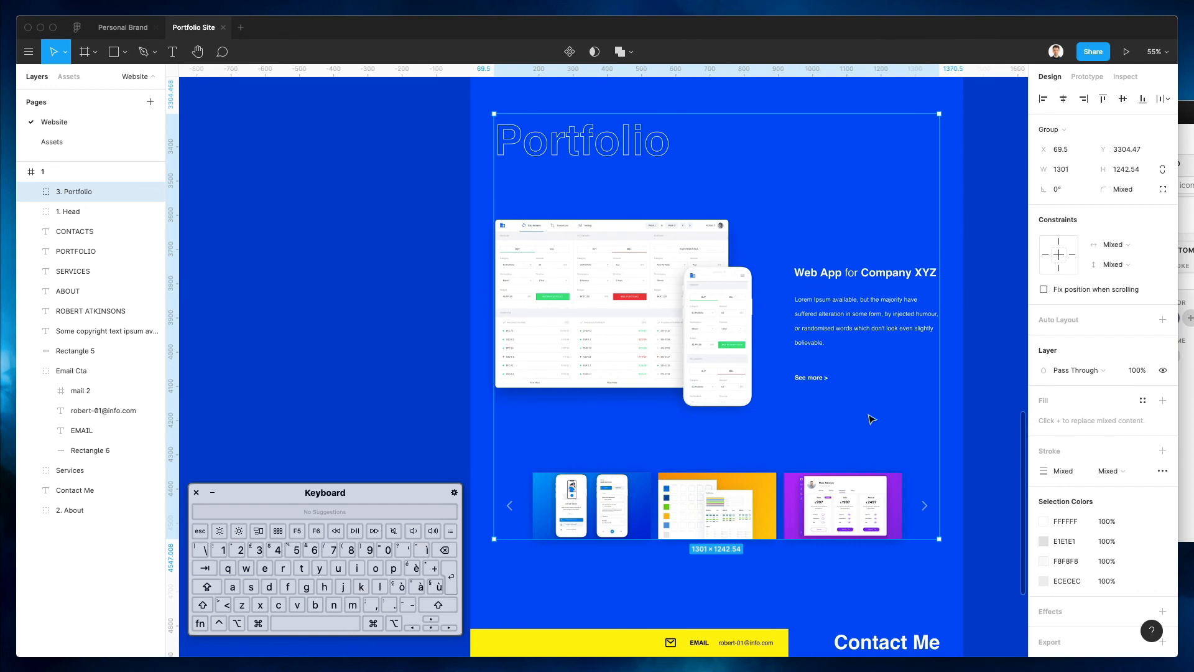
scroll(965, 428, "down", 5)
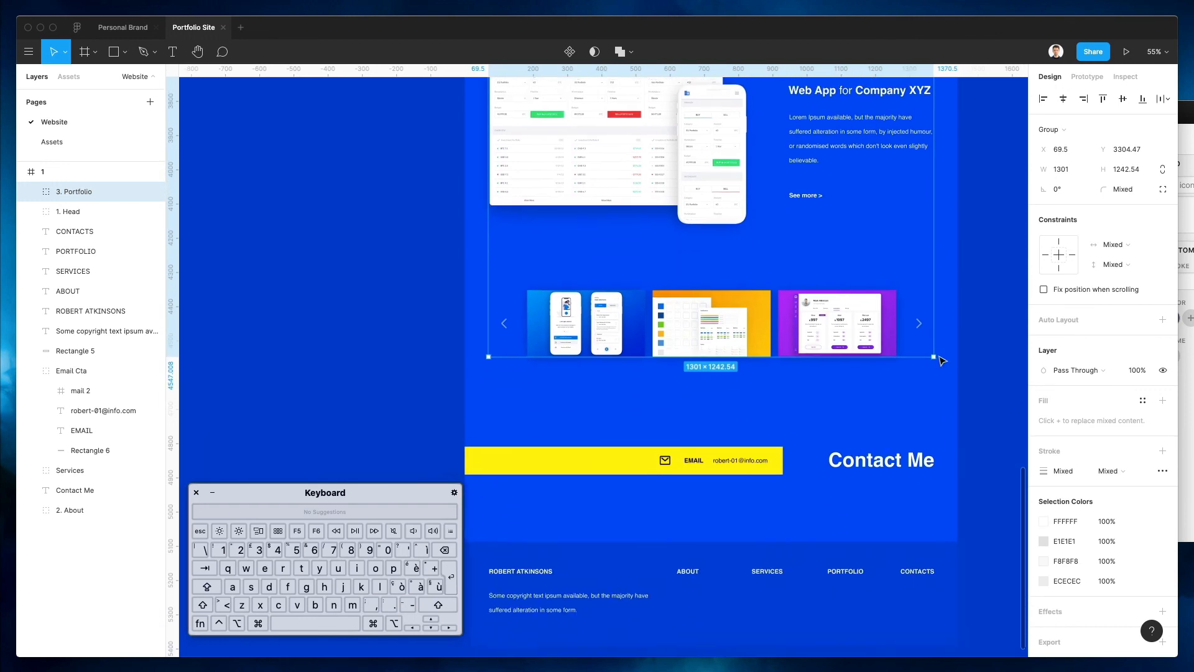
scroll(939, 355, "right", 2)
left_click_drag(489, 393, 911, 479)
Make Contact Me auto width and group it with the email bar as '4. Contact Cta'
left_click(844, 474)
left_click(838, 441)
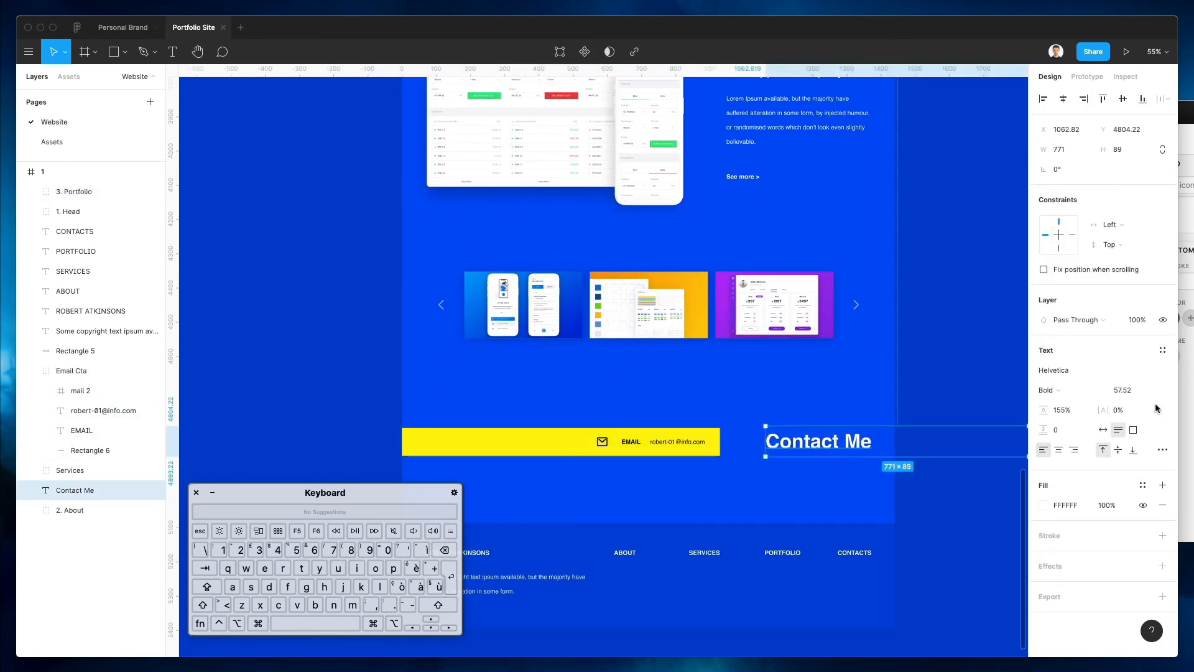
left_click(1103, 430)
left_click_drag(480, 395, 899, 460)
key("super+g")
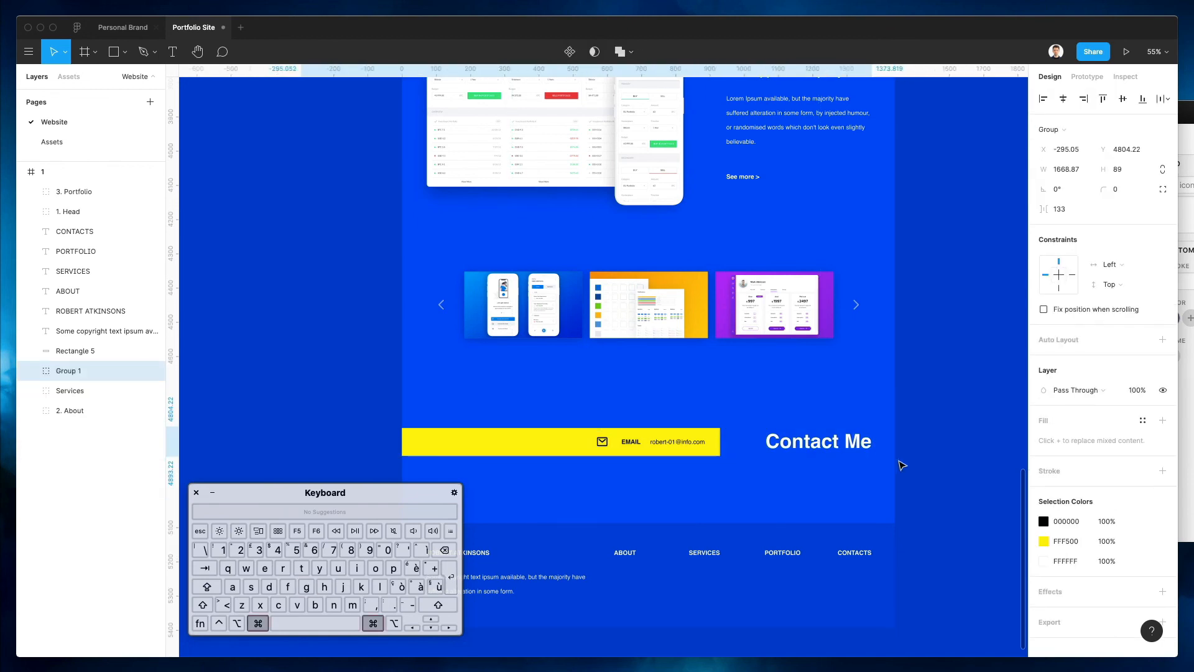
key("super+r")
type("4. C")
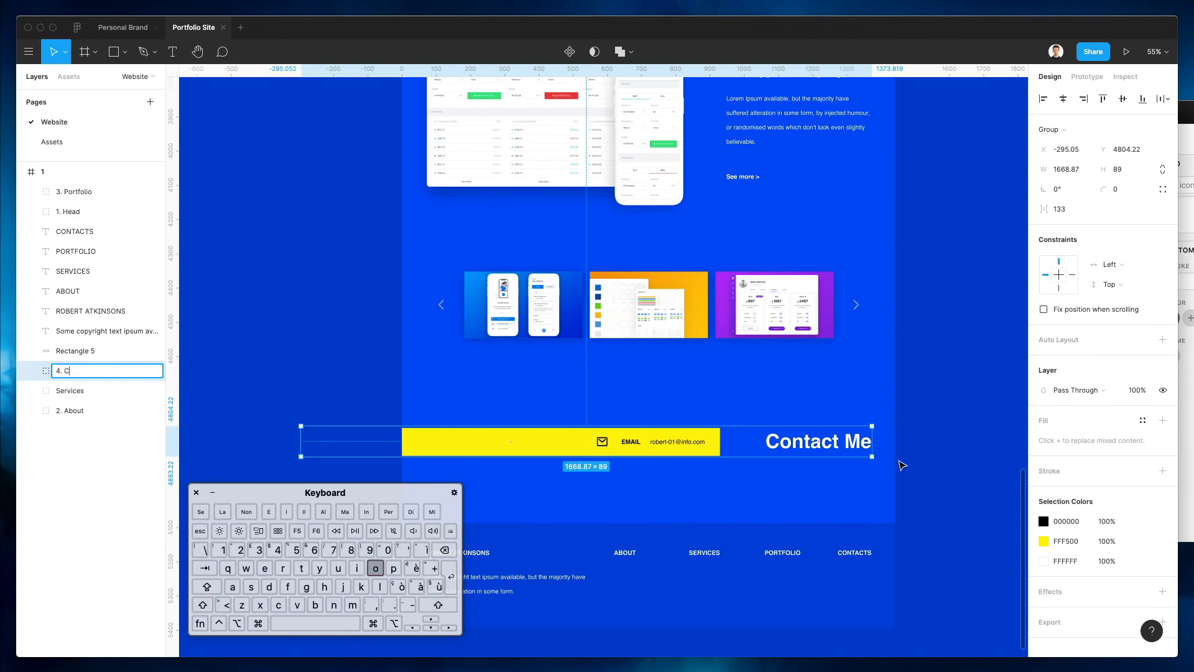
type("ontact Cta")
key("Return")
Group the footer layers into a group named '5. Footer'
scroll(902, 465, "down", 5)
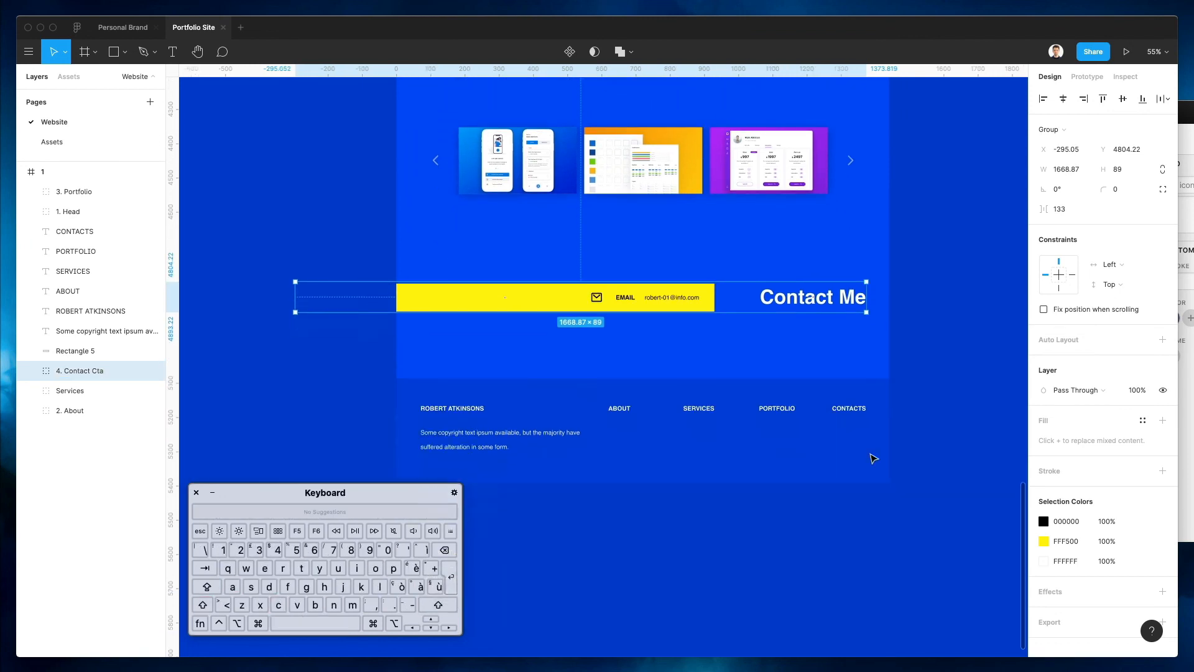
left_click_drag(426, 307, 880, 434)
key("ctrl+g")
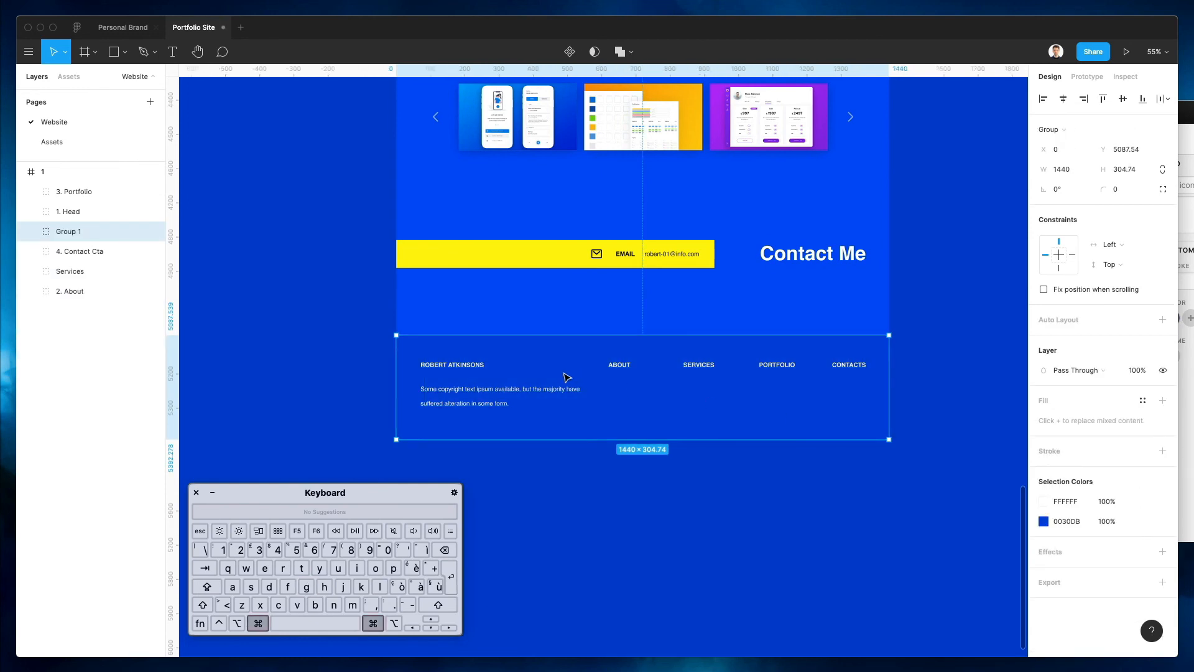
key("ctrl+r")
type("Footer")
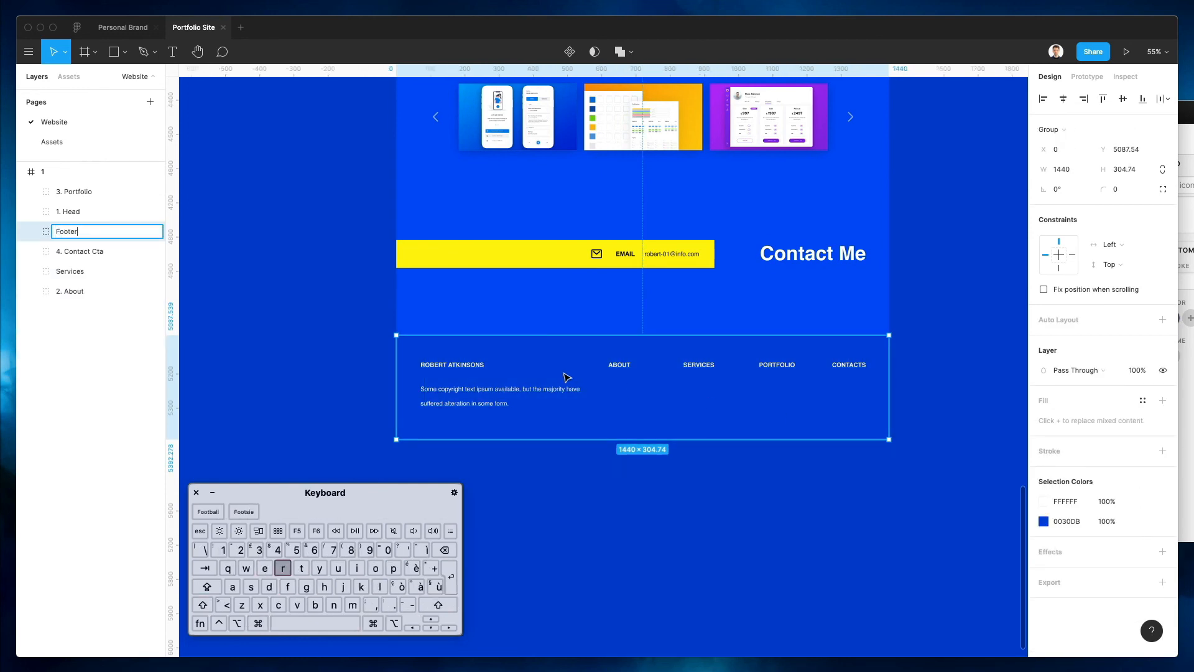
type("5.")
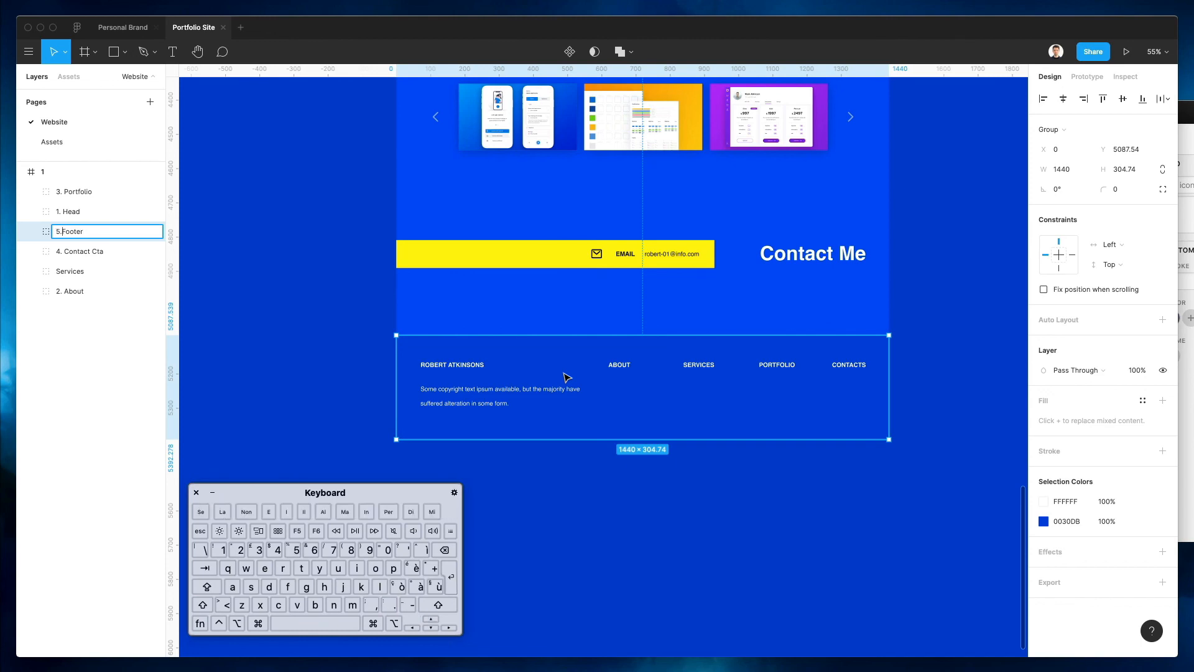
key("Return")
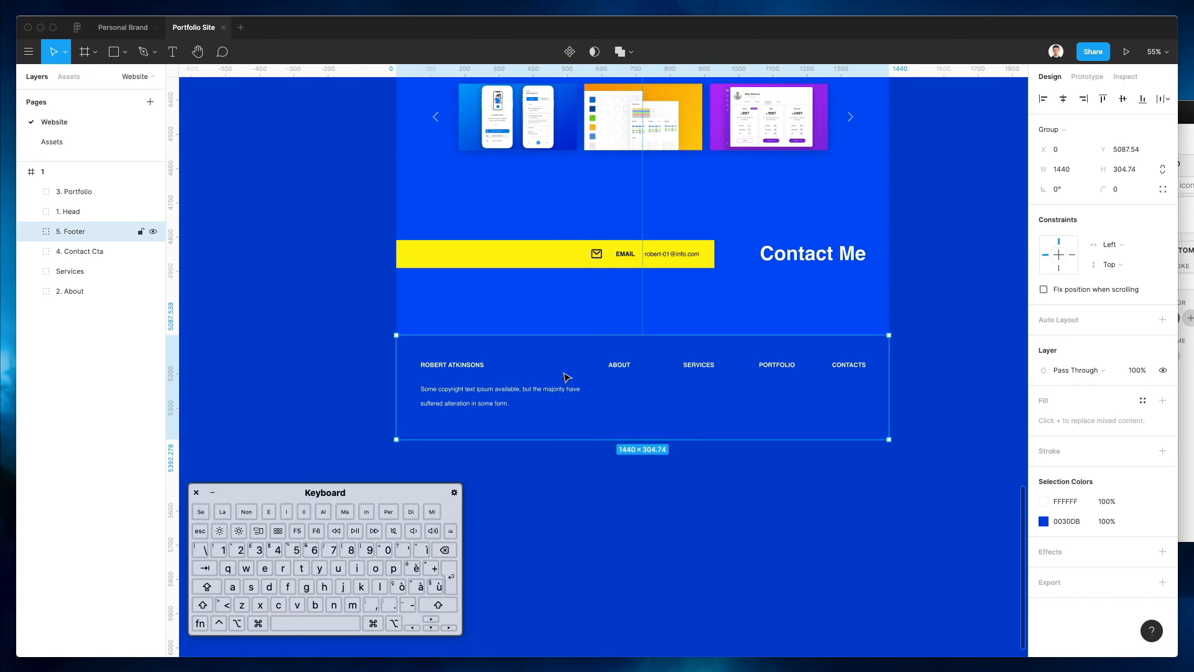
Move the 1. Head group to the top of the layer order
left_click(111, 272)
scroll(728, 203, "up", 15)
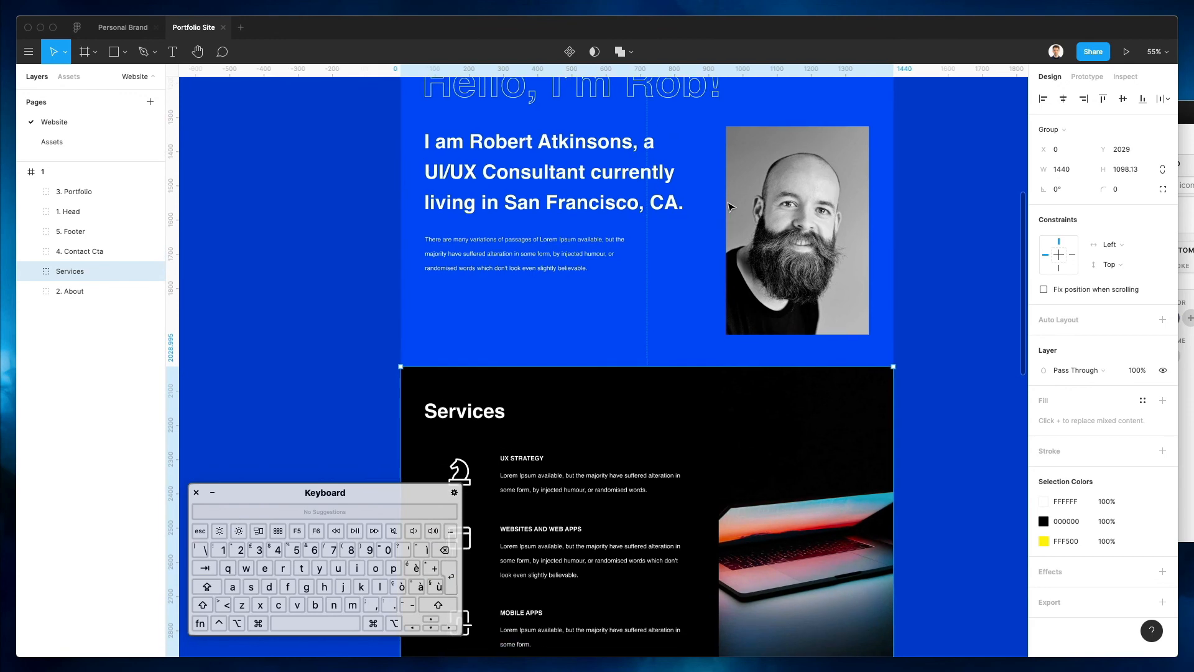
scroll(731, 207, "down", 3)
scroll(507, 242, "up", 2)
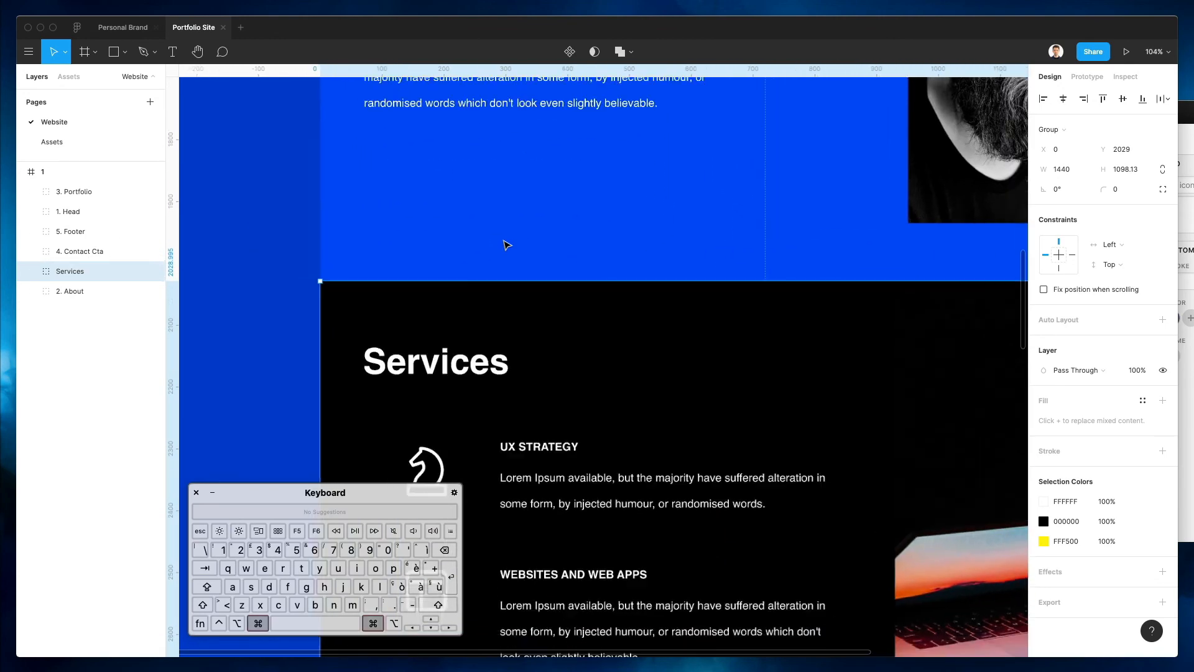
scroll(507, 243, "down", 10)
left_click(523, 169)
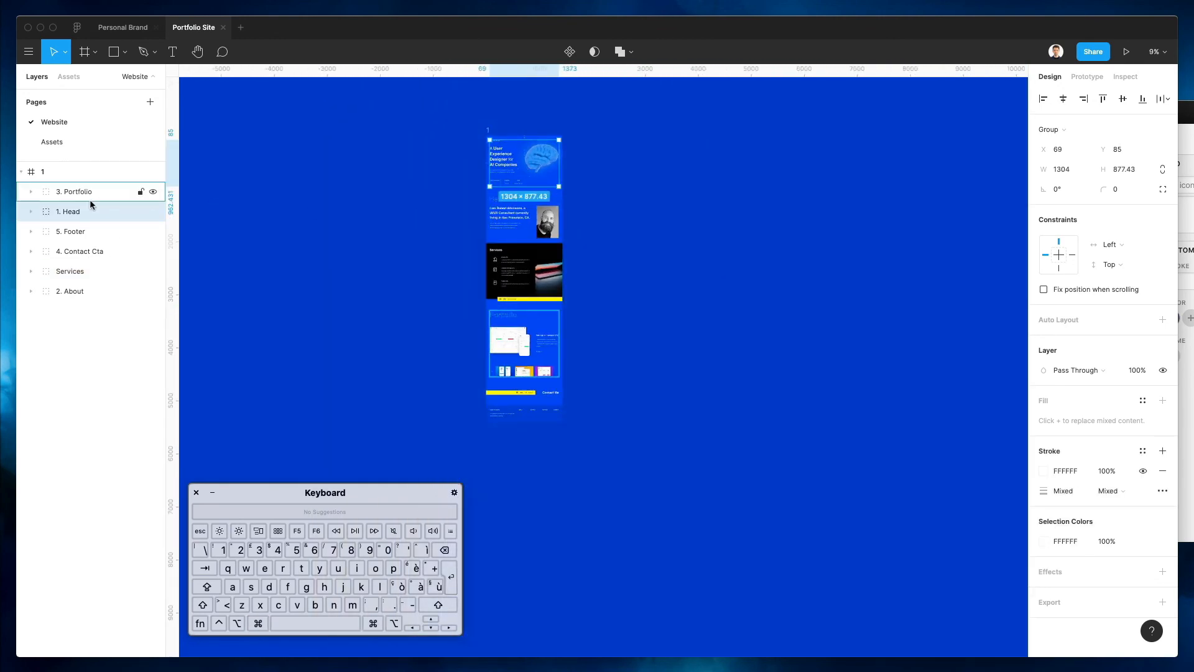
left_click_drag(70, 188, 69, 186)
Collapse the 2. About group and place it directly below 1. Head
left_click(515, 215)
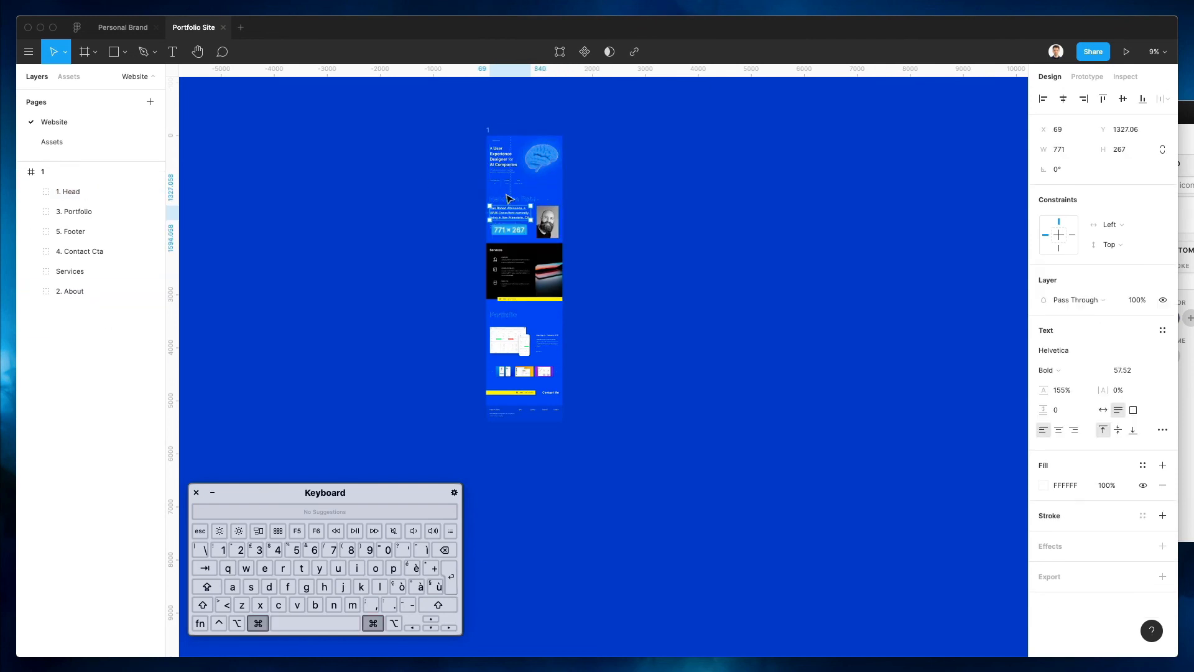
left_click(515, 213, "super")
scroll(505, 186, "up", 3)
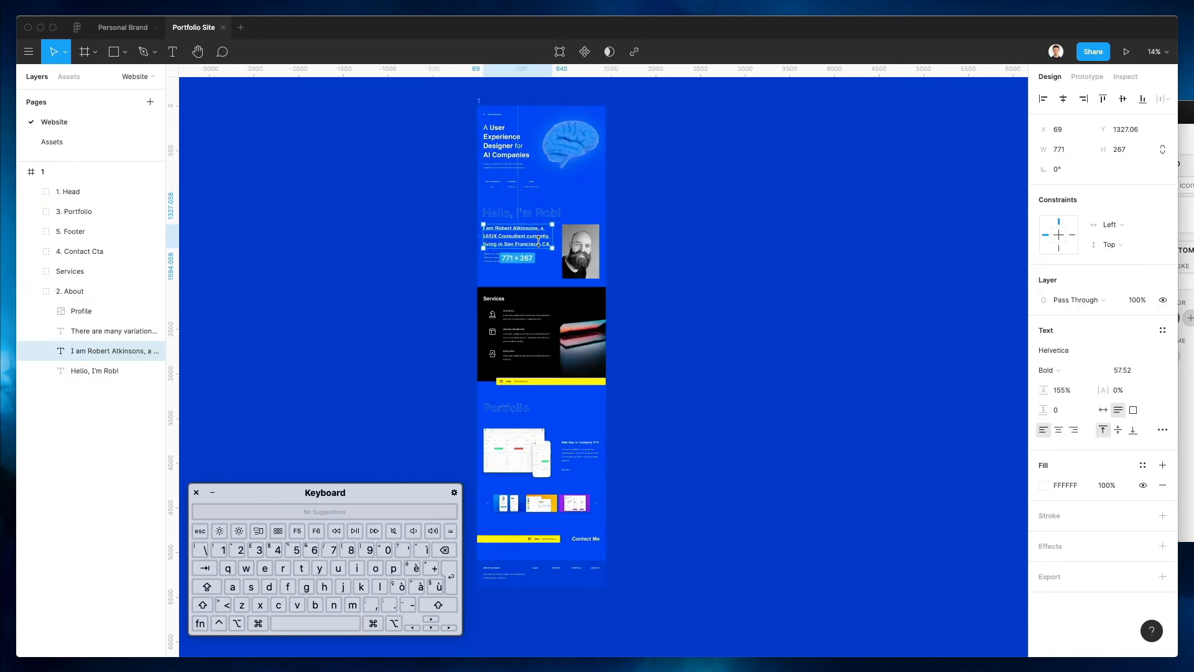
key("Escape")
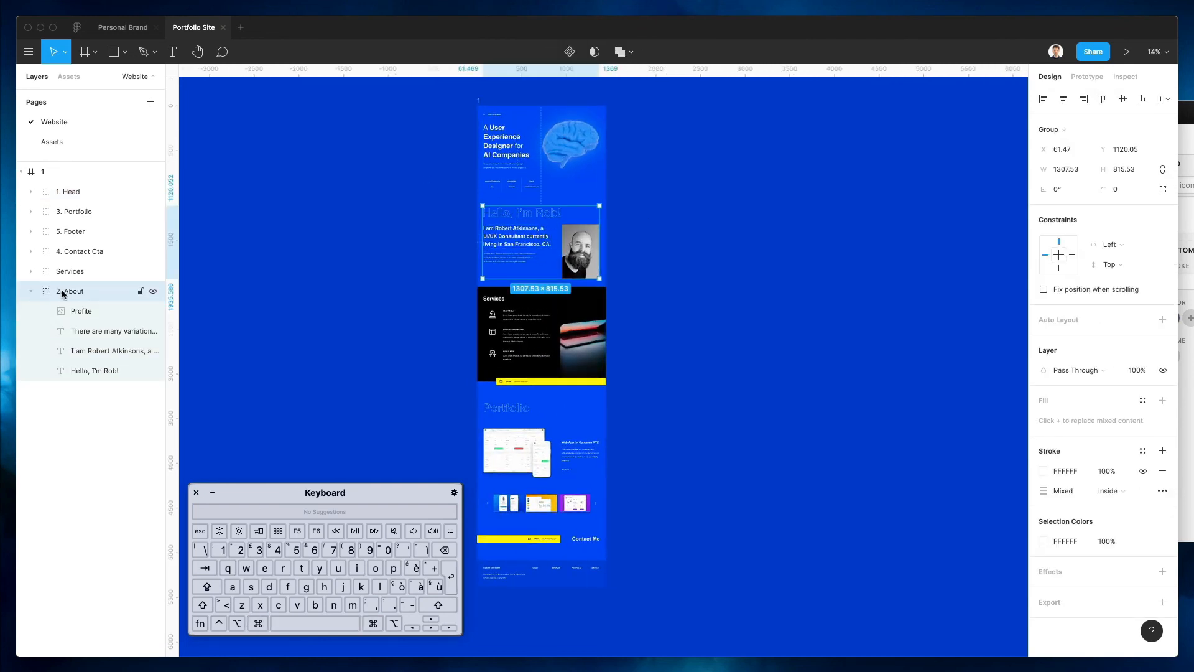
left_click(33, 292)
left_click_drag(66, 289, 70, 200)
Rename the Services group to '3. Services' and move it below 2. About
left_click(70, 291)
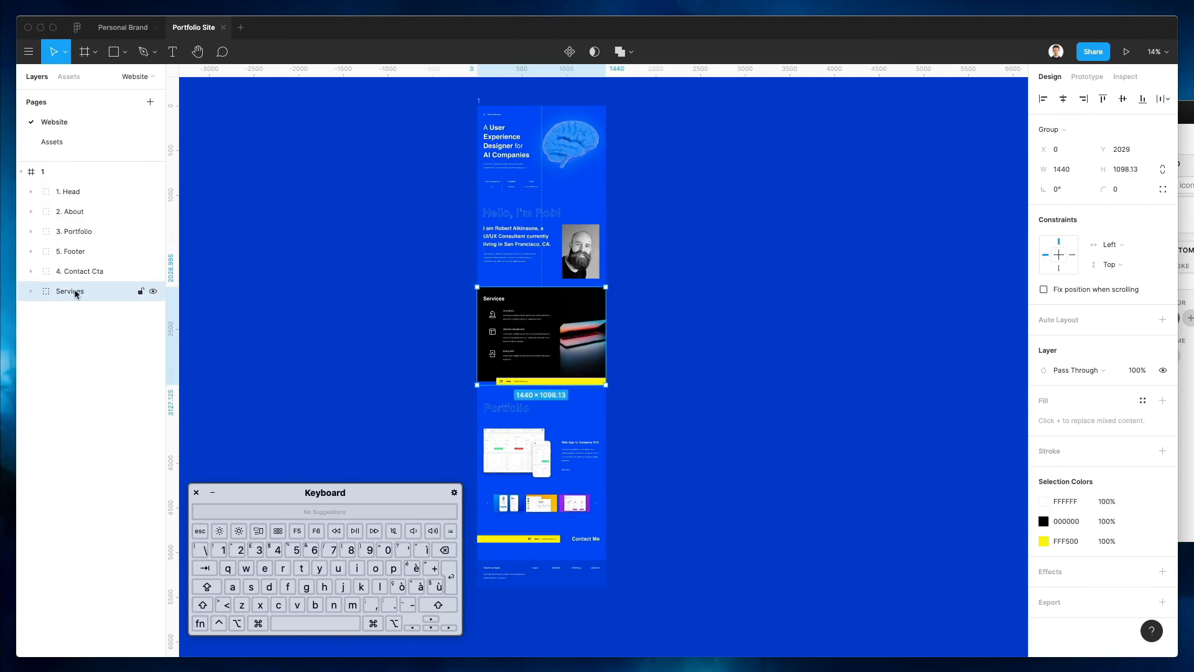
key("Left")
type("3.")
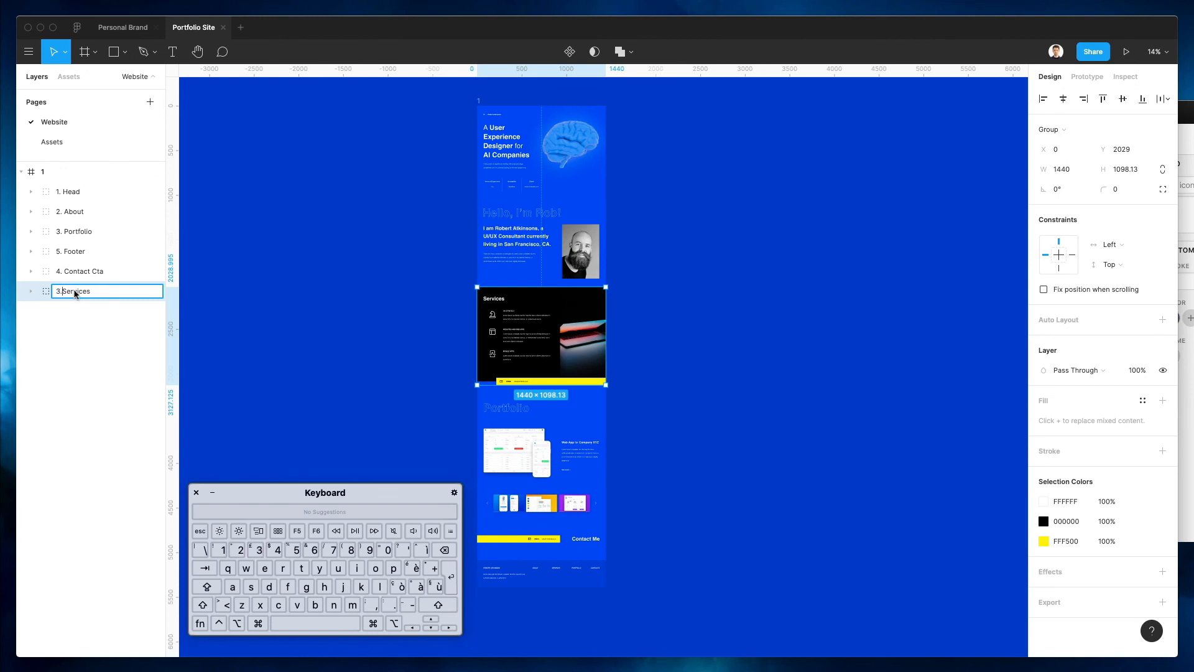
key("Return")
left_click_drag(74, 294, 75, 222)
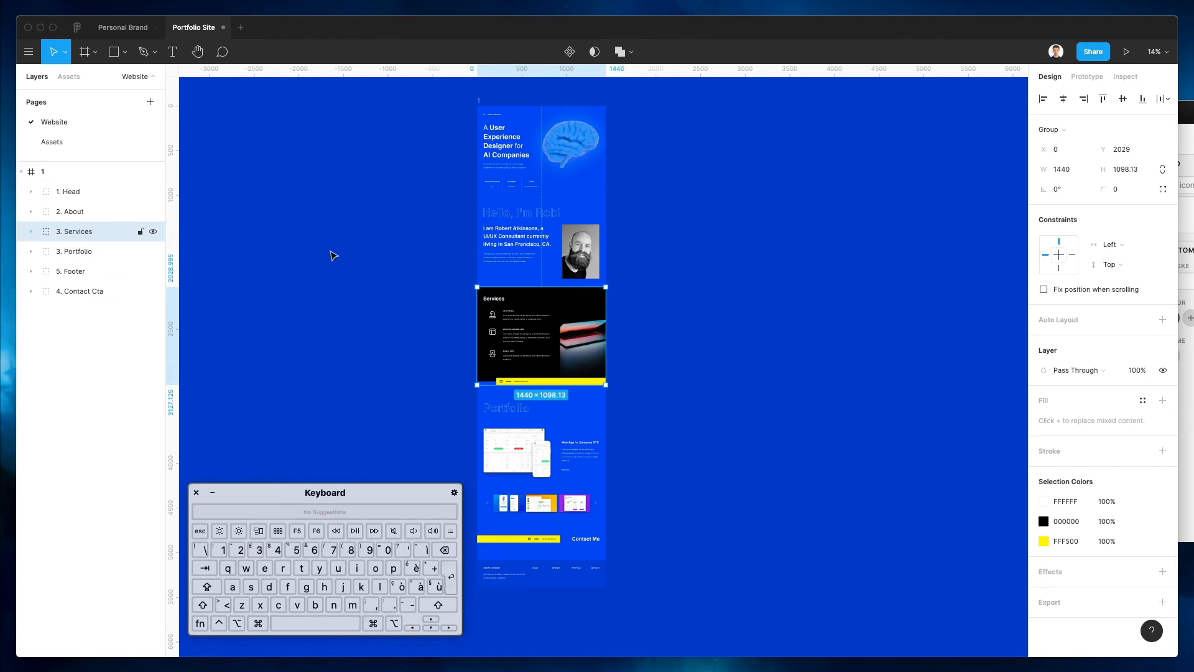
Renumber the Portfolio group to '4. Portfolio'
left_click(66, 251)
double_click(63, 252)
left_click(62, 251)
left_click(75, 291)
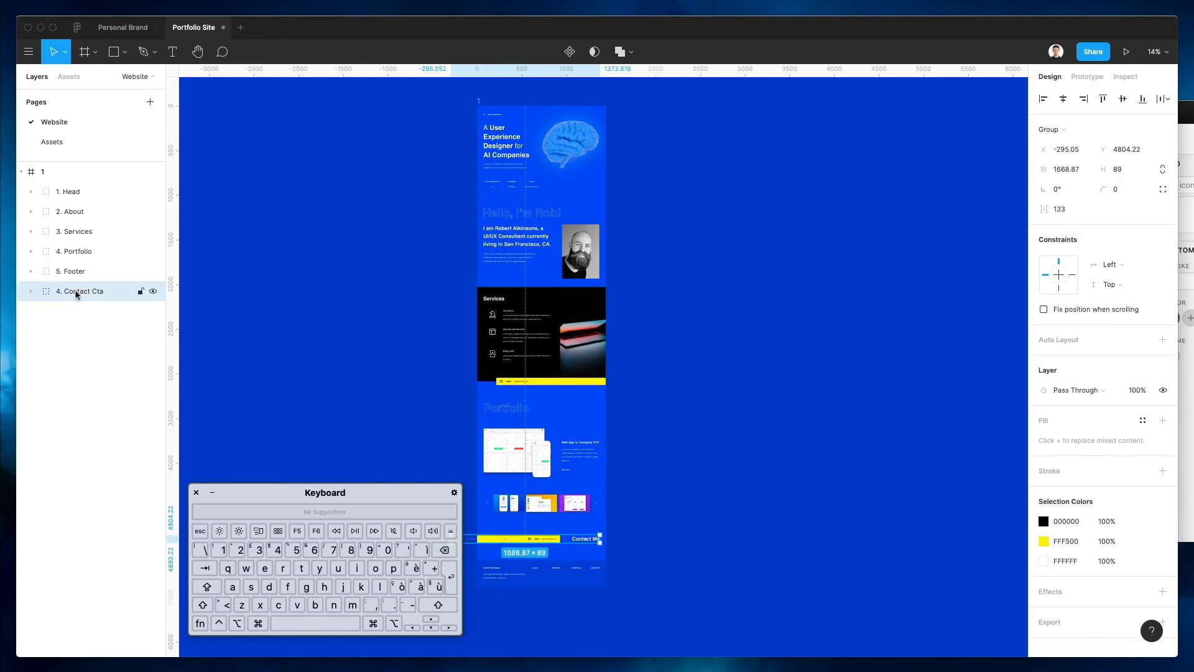
Renumber the contact group to '5. Contact Cta' and move it above the footer
double_click(65, 292)
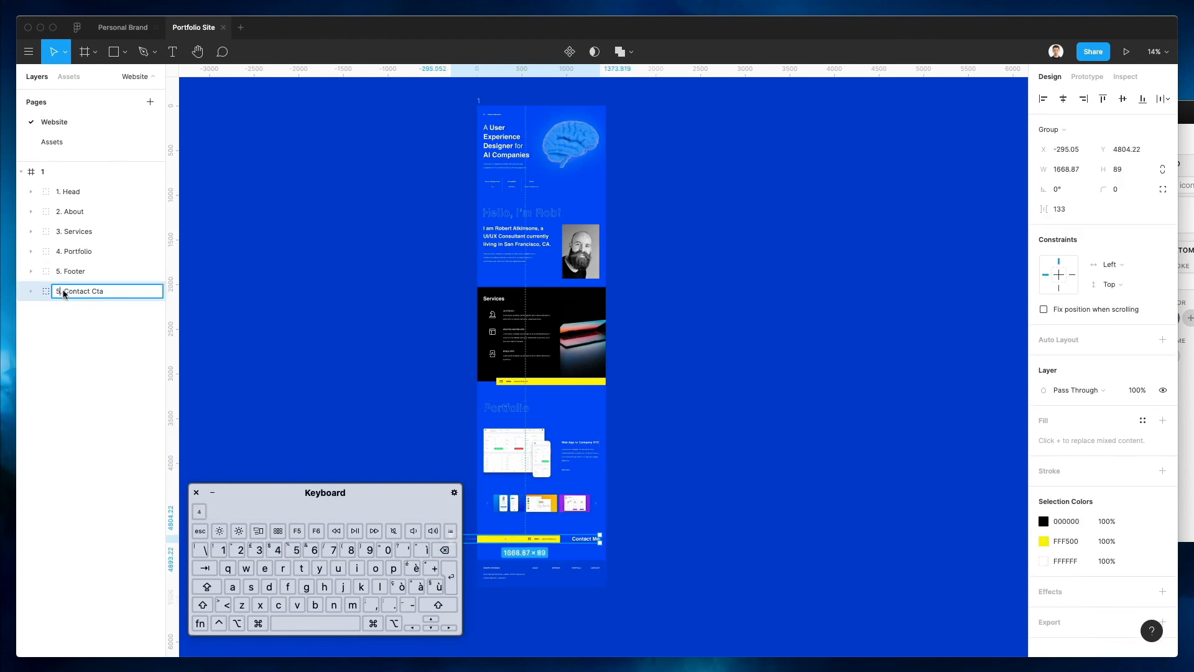
type("5")
key("Return")
left_click_drag(63, 291, 68, 273)
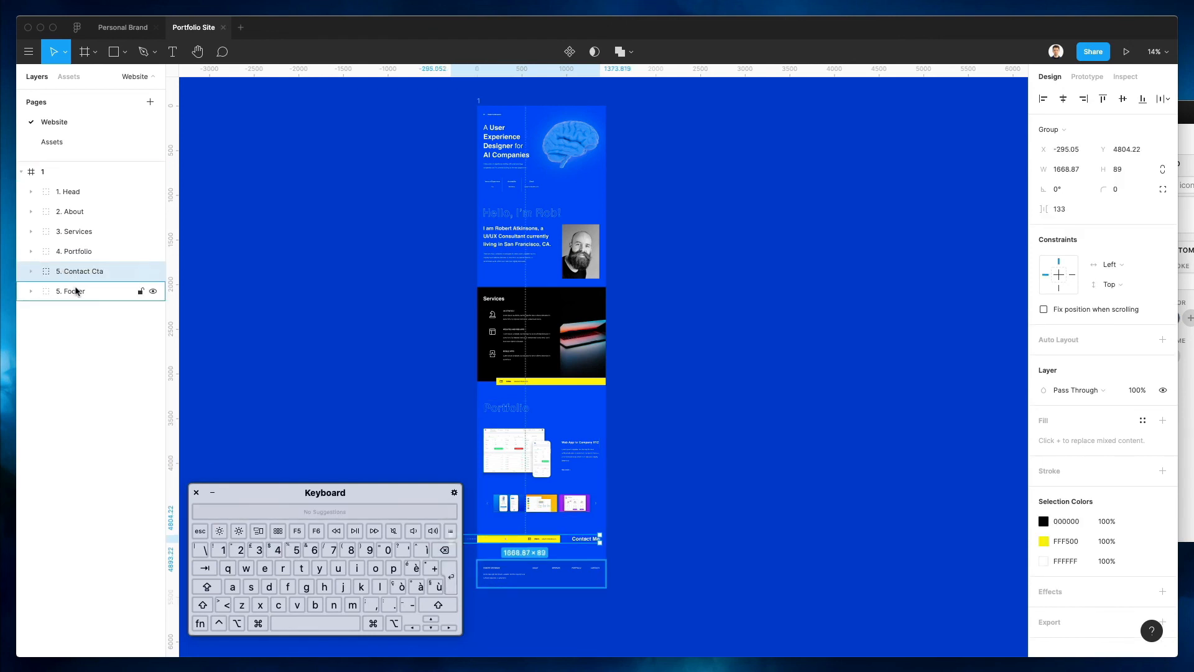
Renumber the footer group to '6. Footer'
double_click(76, 291)
type("6")
key("Return")
left_click(376, 276)
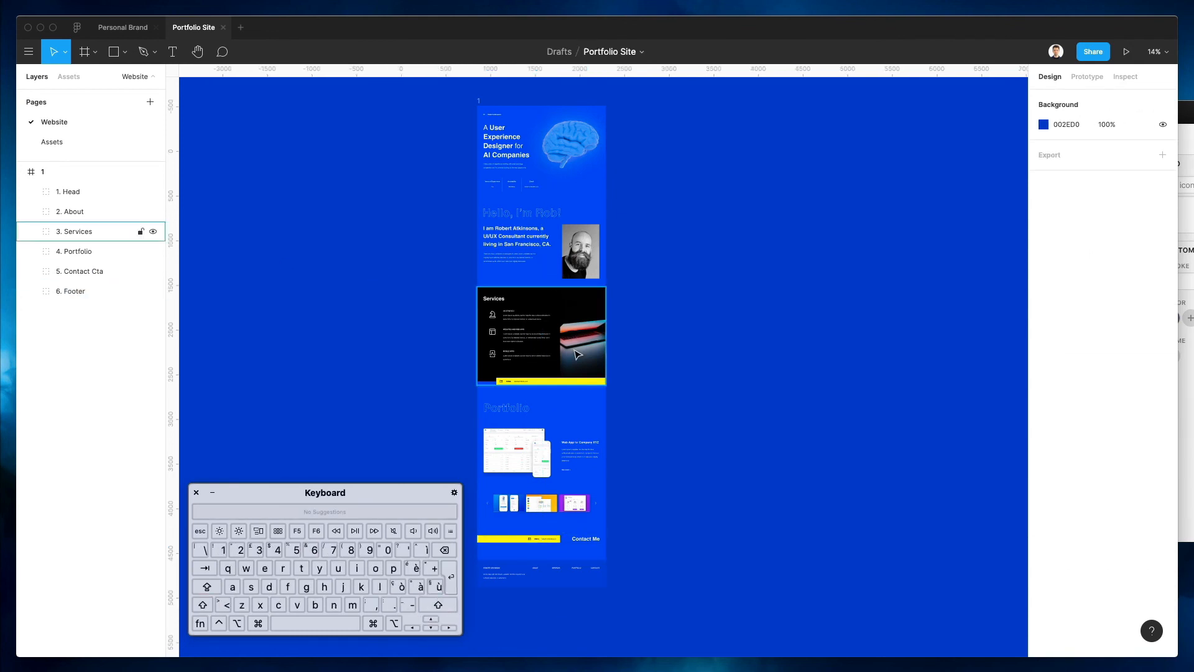
scroll(575, 350, "down", 2)
scroll(577, 354, "up", 5)
scroll(577, 355, "up", 3)
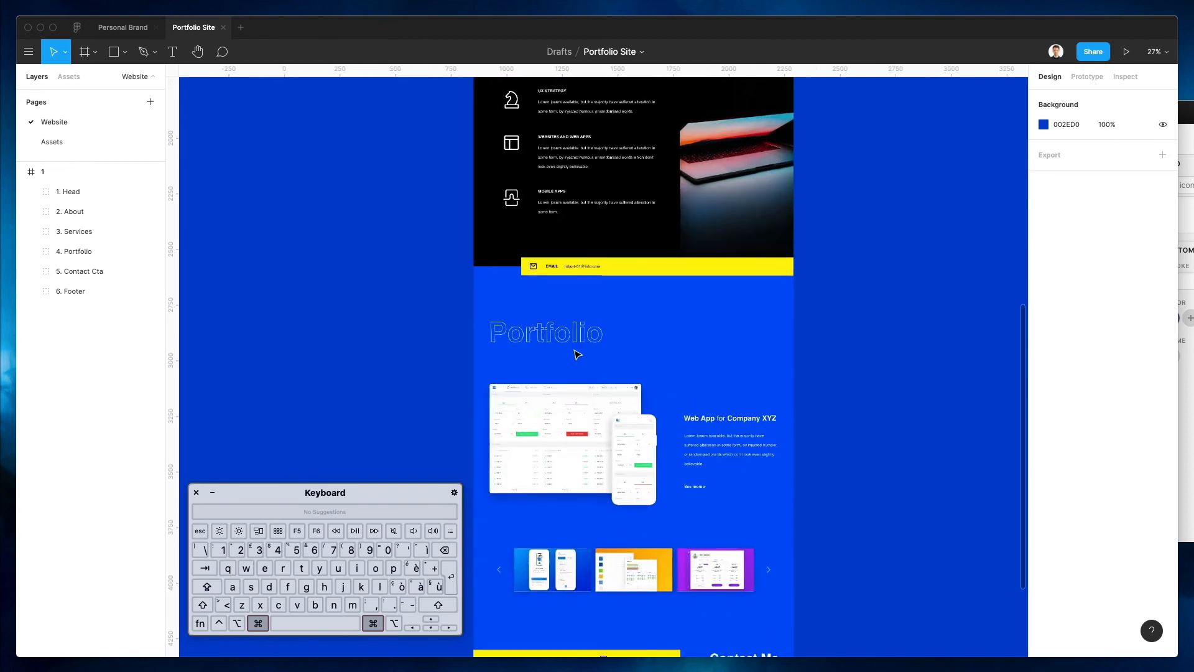
scroll(577, 354, "down", 4)
scroll(420, 288, "up", 15)
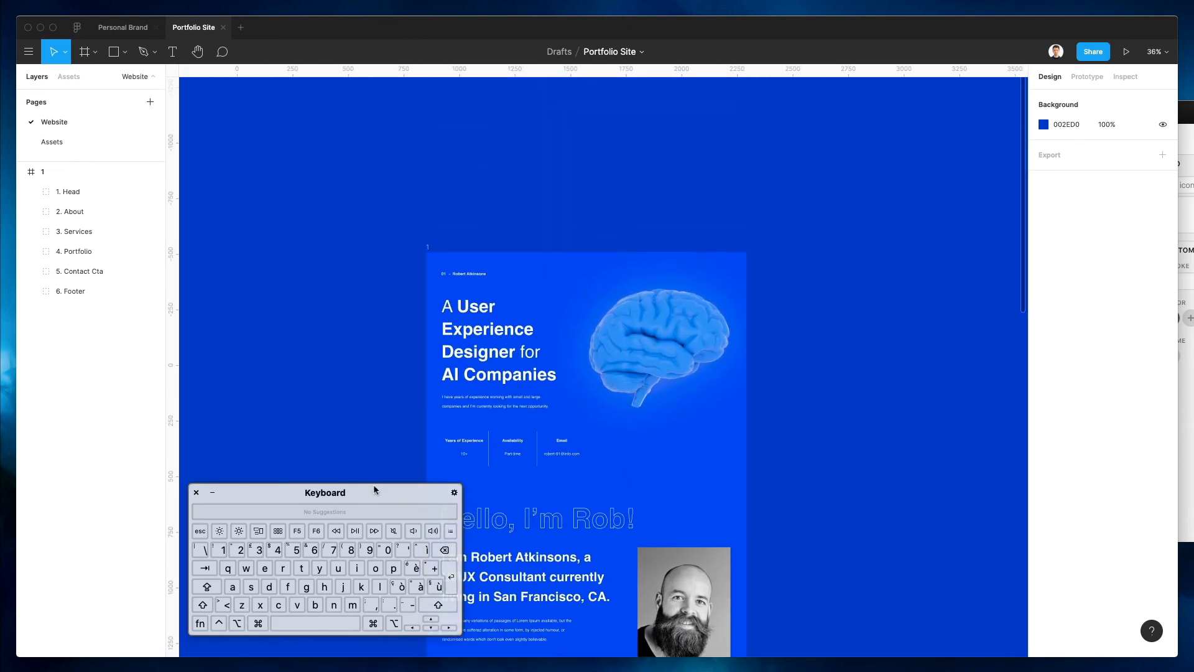
left_click_drag(376, 485, 191, 526)
scroll(369, 403, "down", 3)
scroll(368, 403, "down", 4)
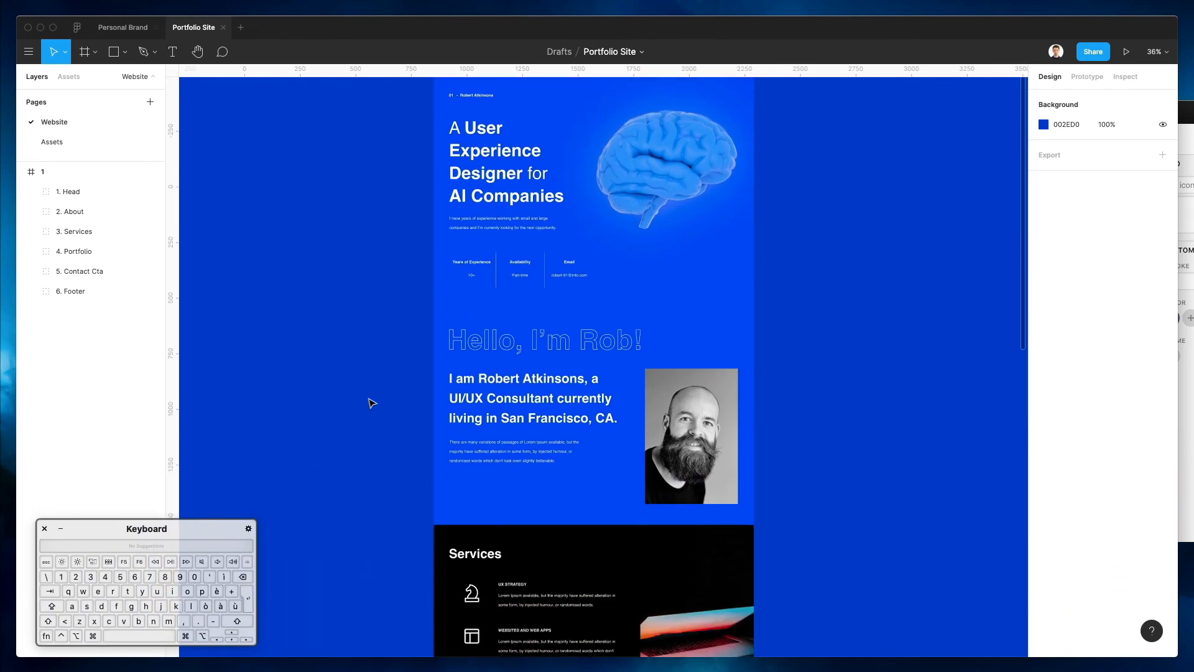
scroll(368, 403, "up", 2)
scroll(371, 403, "up", 1)
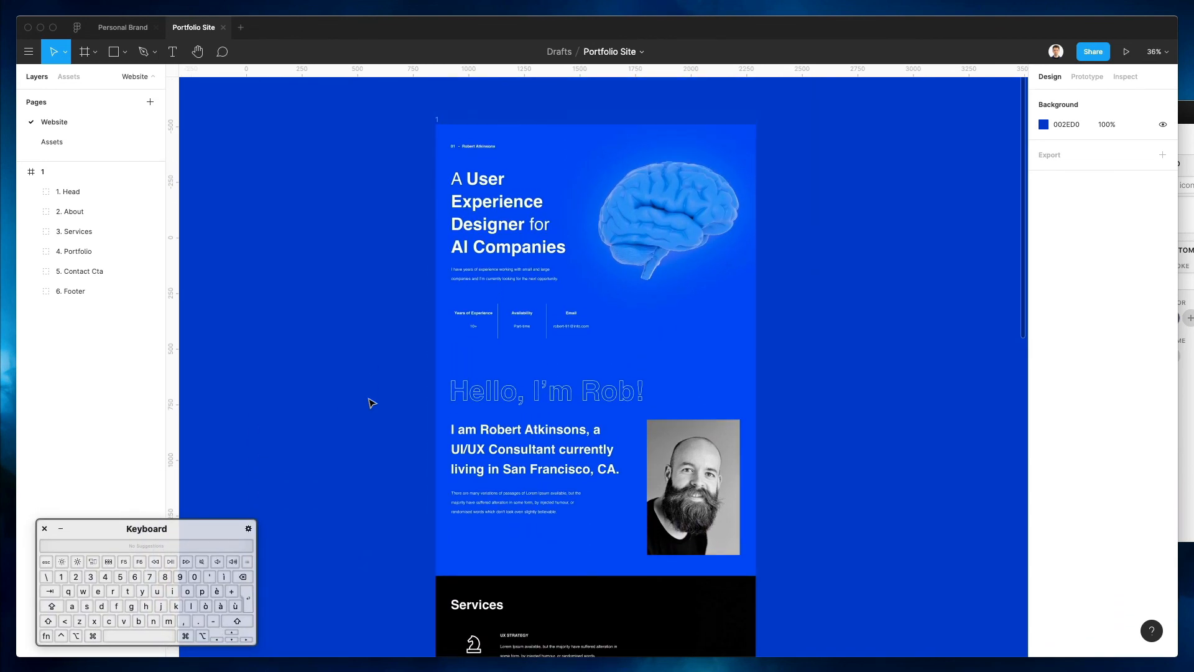
scroll(380, 413, "down", 2)
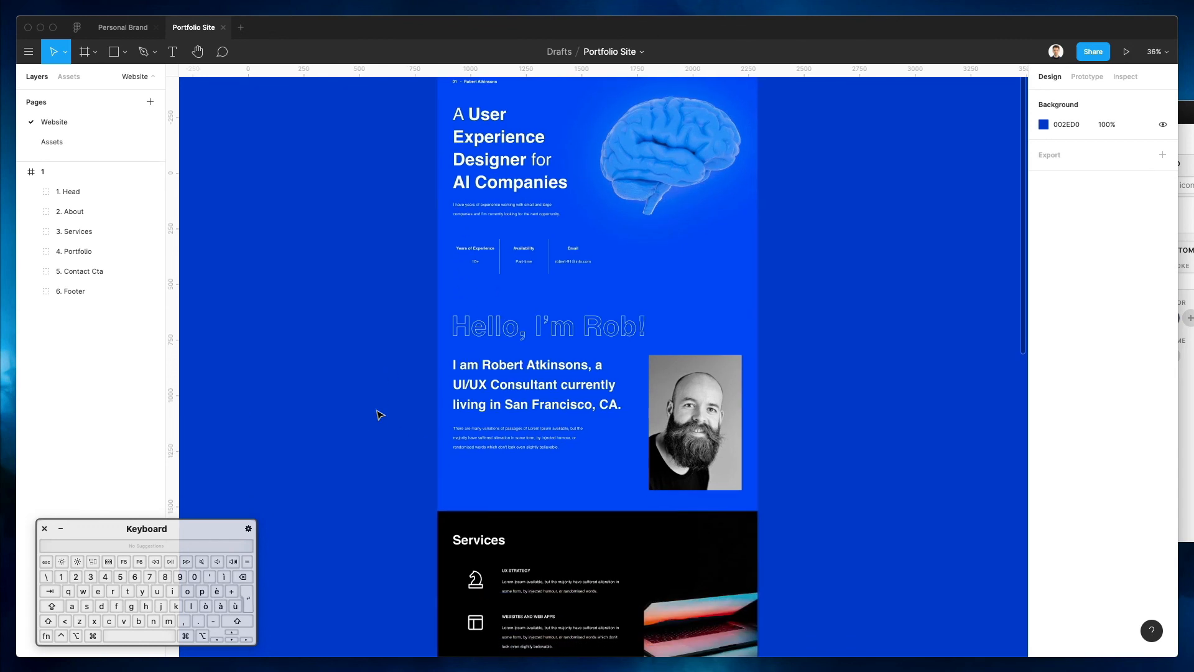
scroll(373, 408, "up", 3)
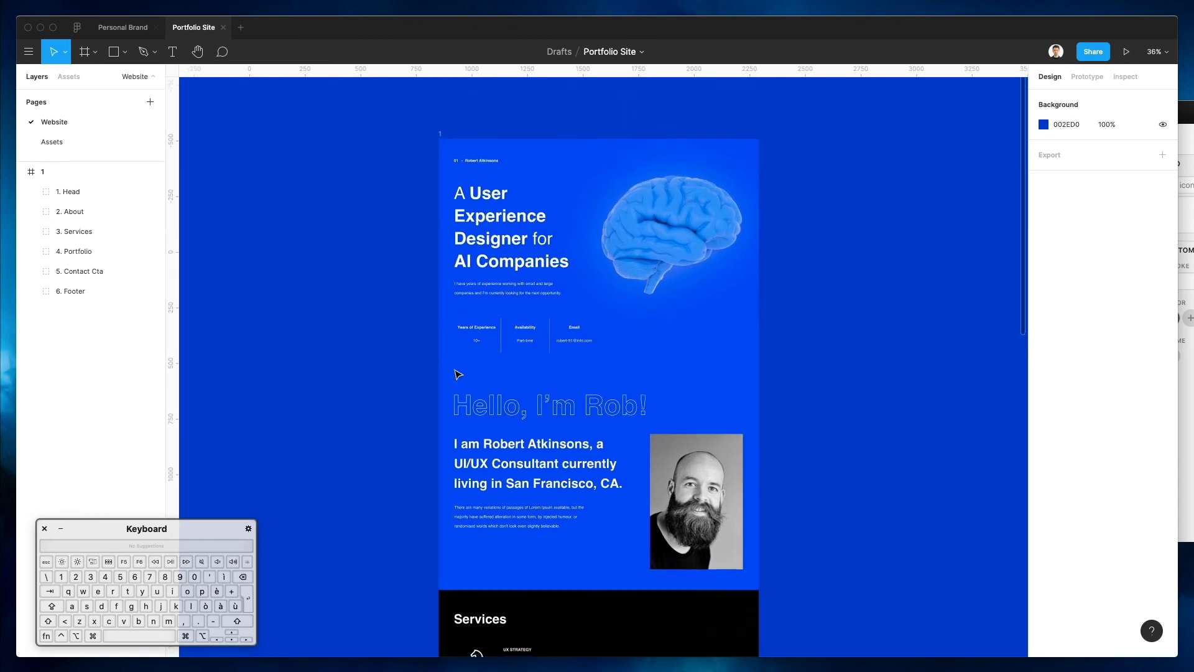
scroll(459, 374, "down", 12)
scroll(458, 374, "down", 14)
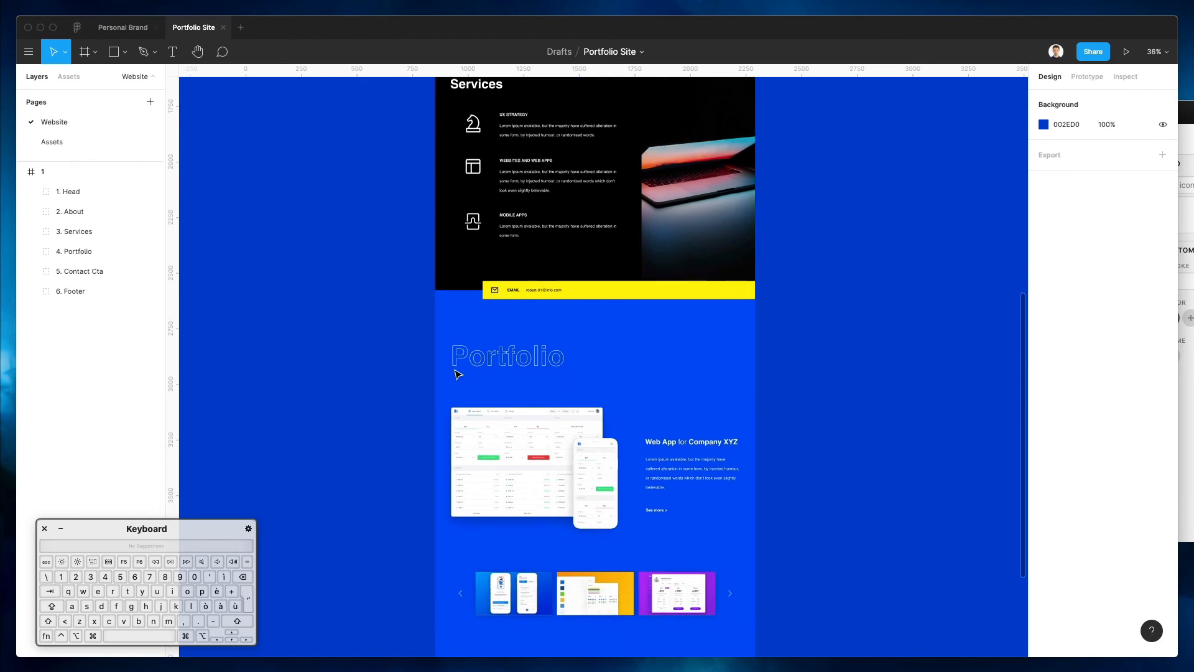
scroll(458, 374, "up", 3)
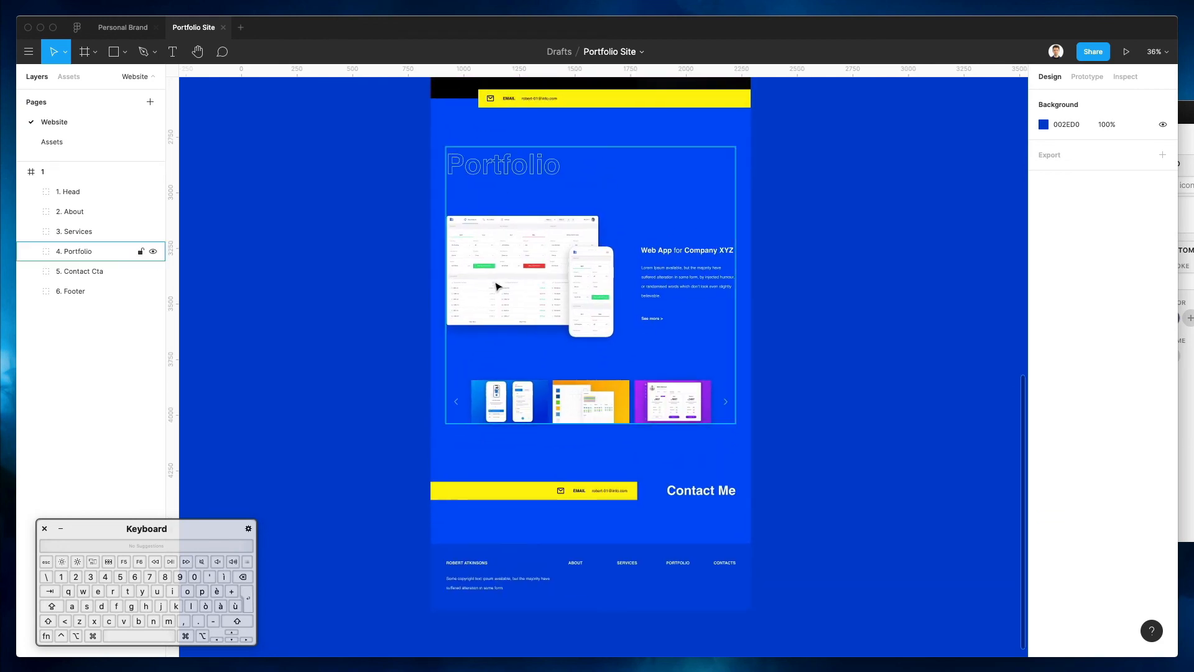
scroll(397, 349, "up", 17)
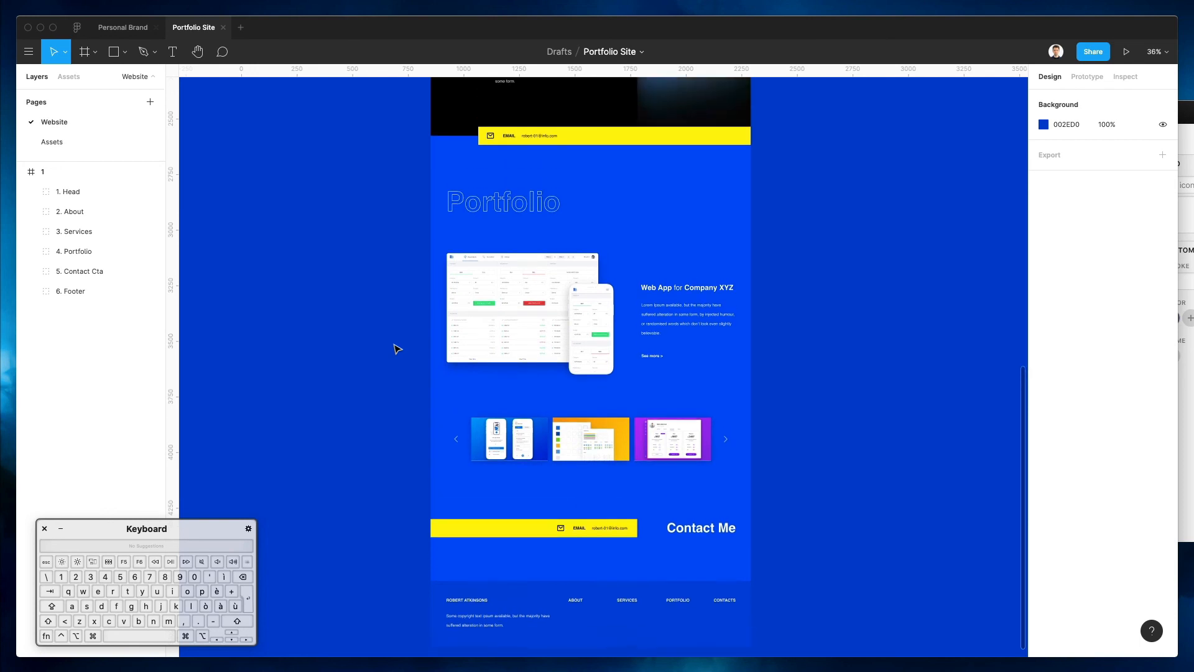
scroll(398, 349, "up", 2)
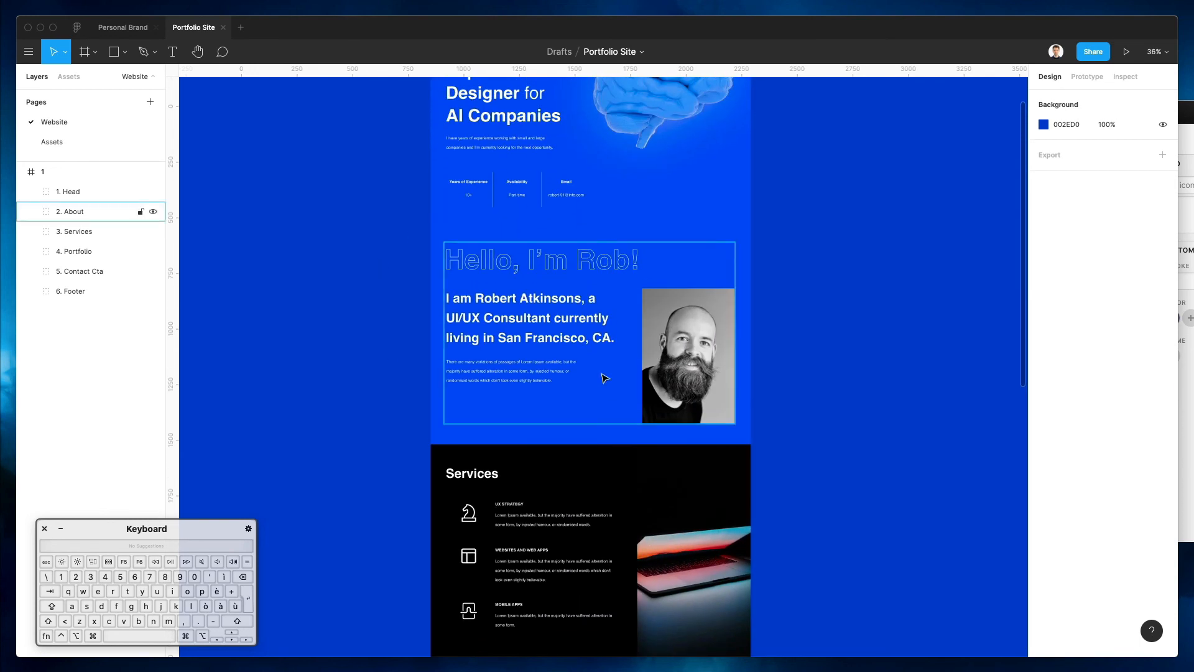
scroll(402, 313, "up", 4)
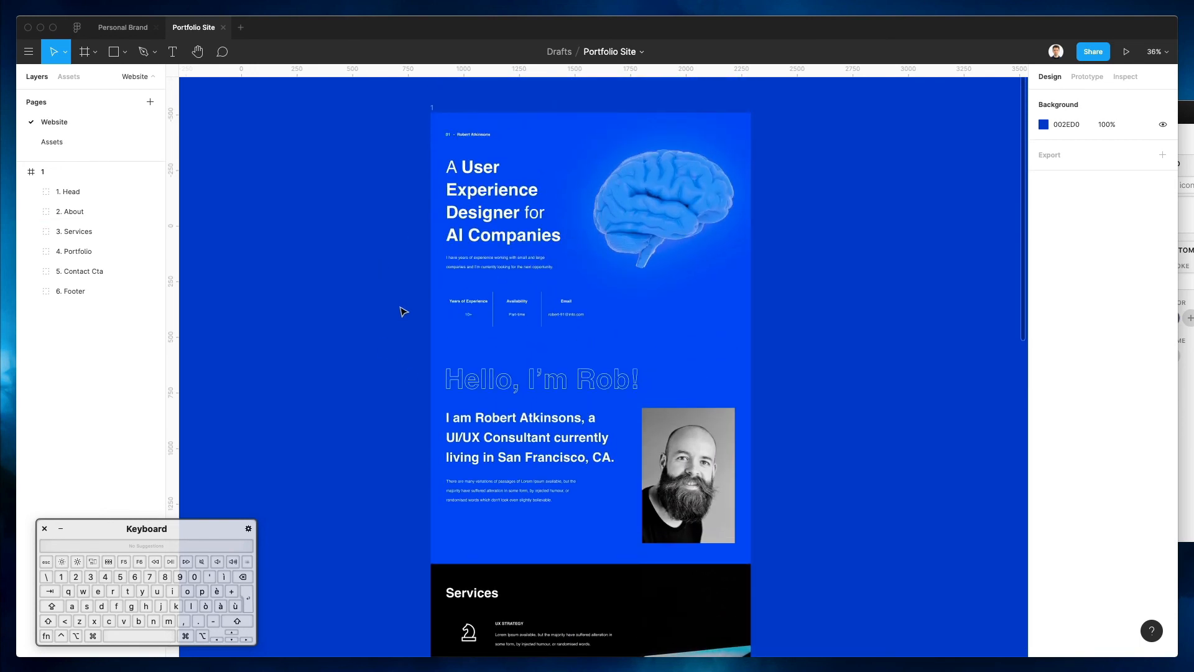